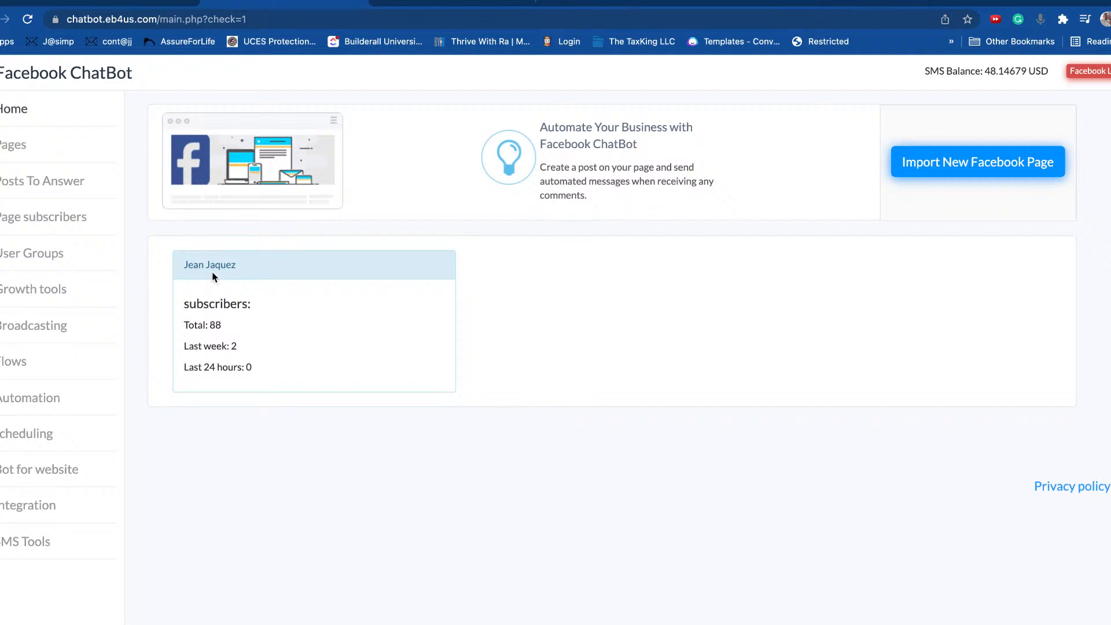
Step: Go to The CashFlow LifeStyle Facebook page and open its Settings
drag(173, 272, 292, 268)
click(372, 261)
click(421, 3)
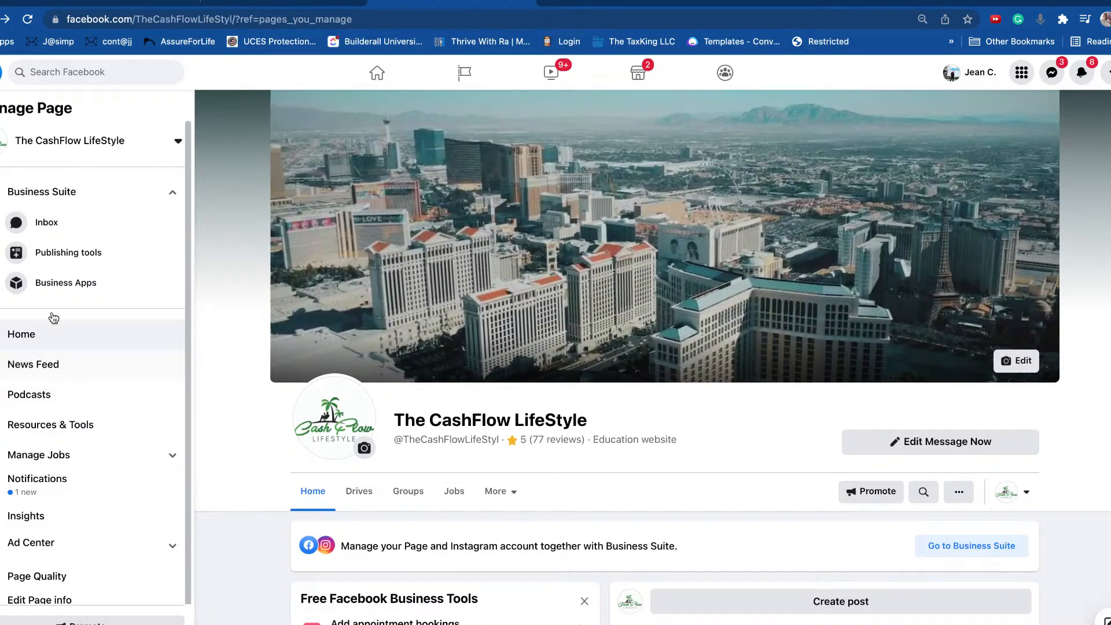
scroll(72, 291, down, 1)
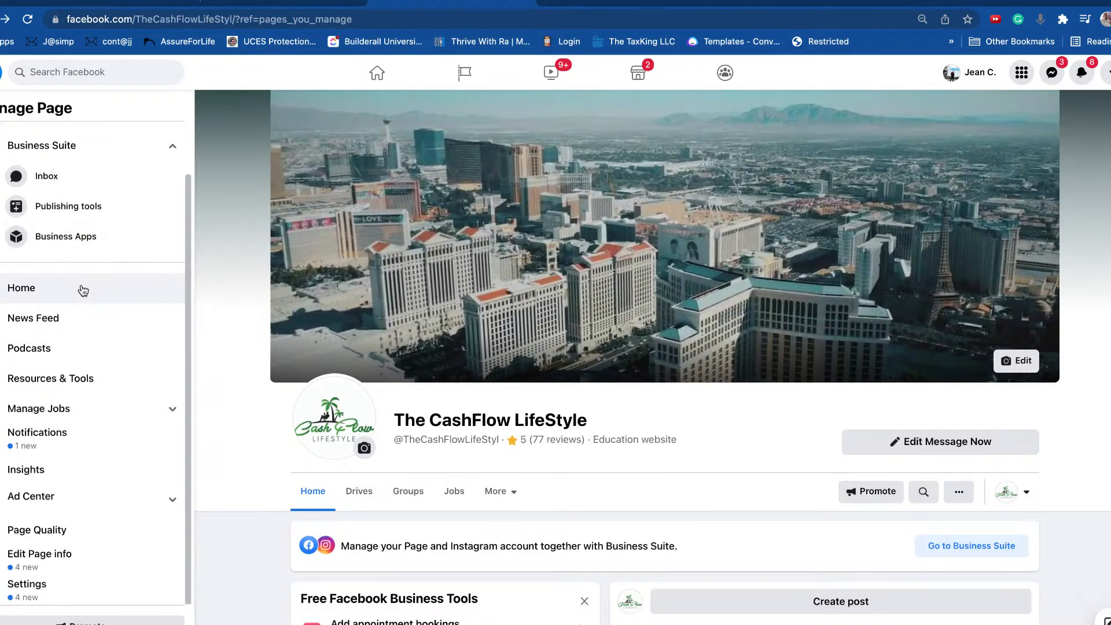
scroll(19, 301, down, 1)
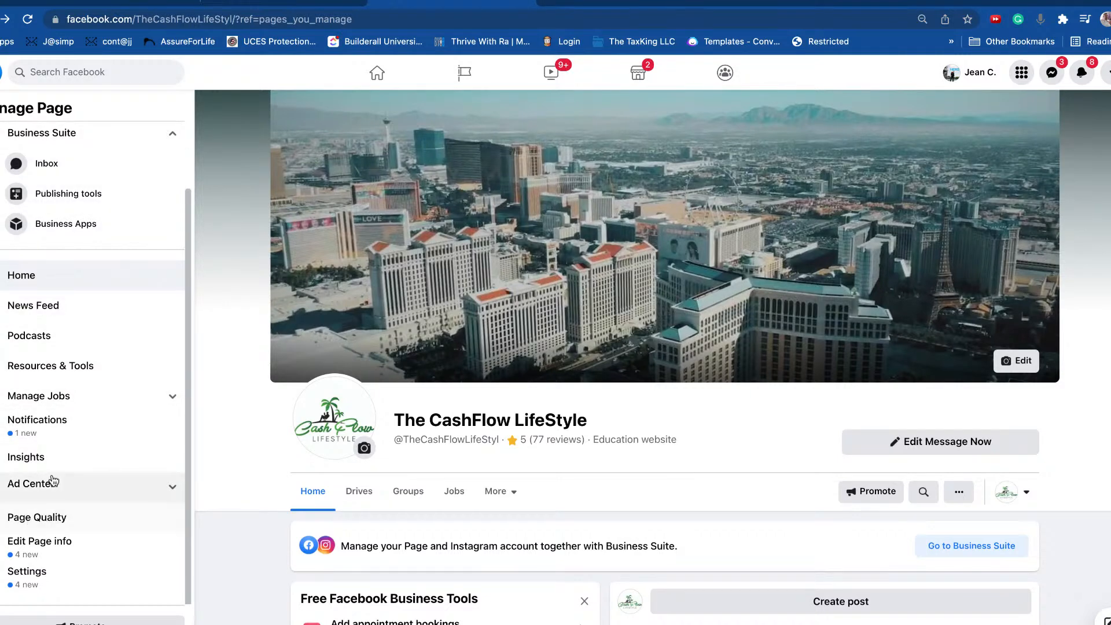
click(29, 573)
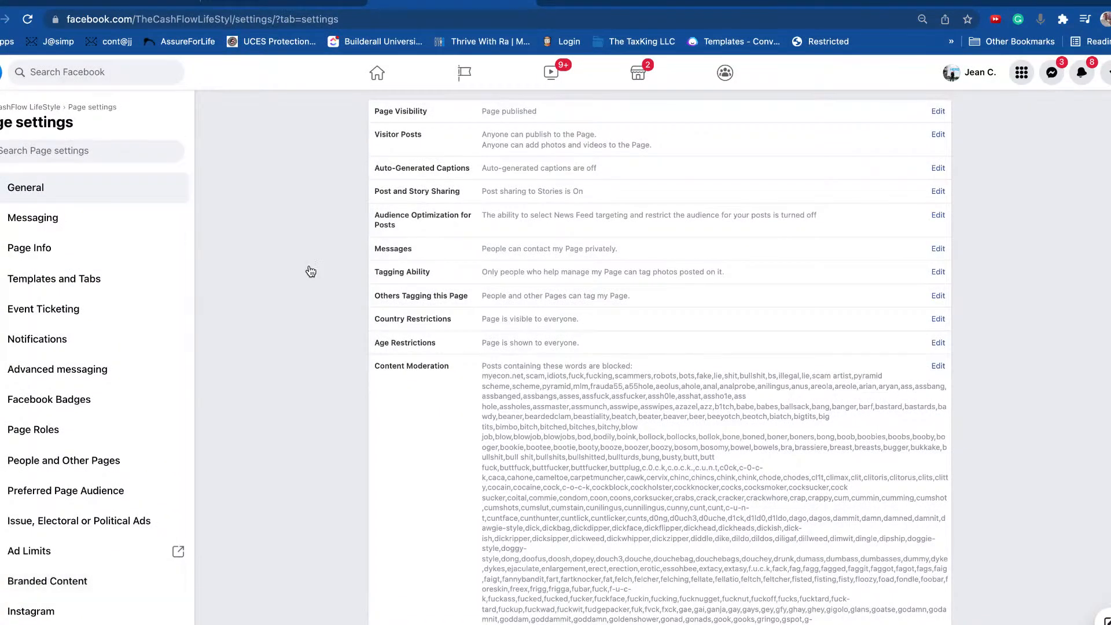
Step: Open Advanced messaging and go to the Add another domain field under whitelisted domains
click(50, 376)
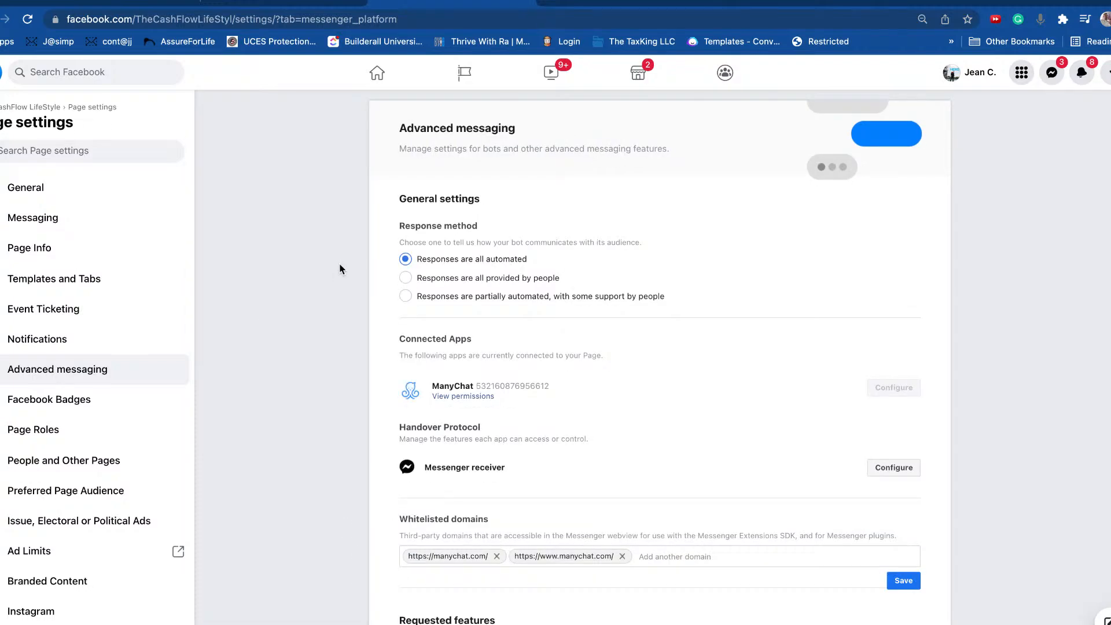
scroll(312, 255, down, 2)
scroll(311, 254, down, 1)
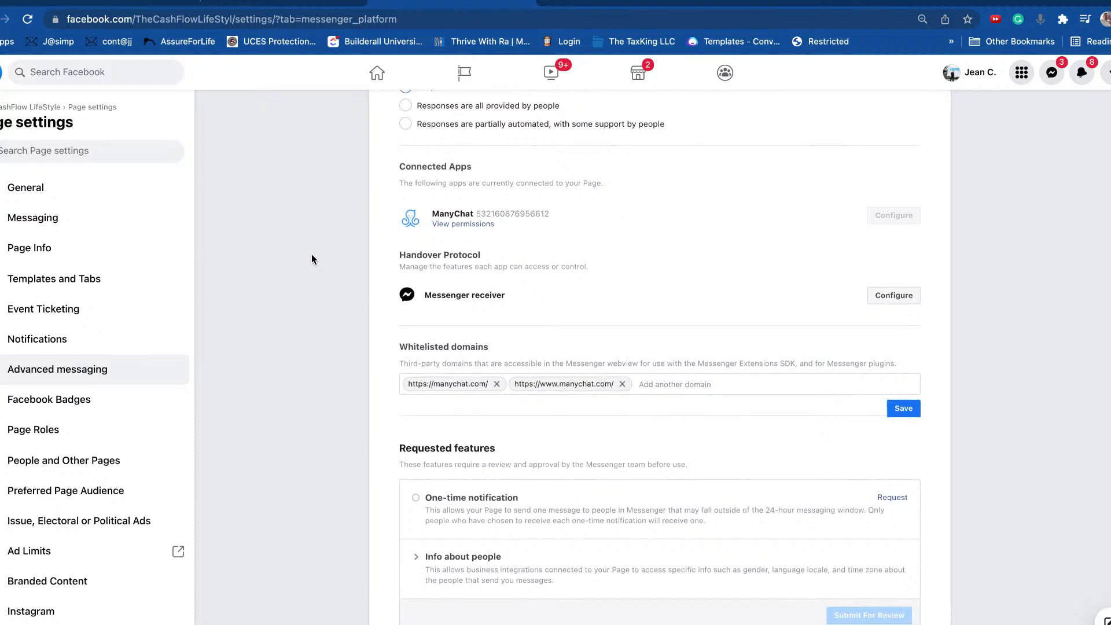
scroll(311, 255, down, 4)
click(701, 163)
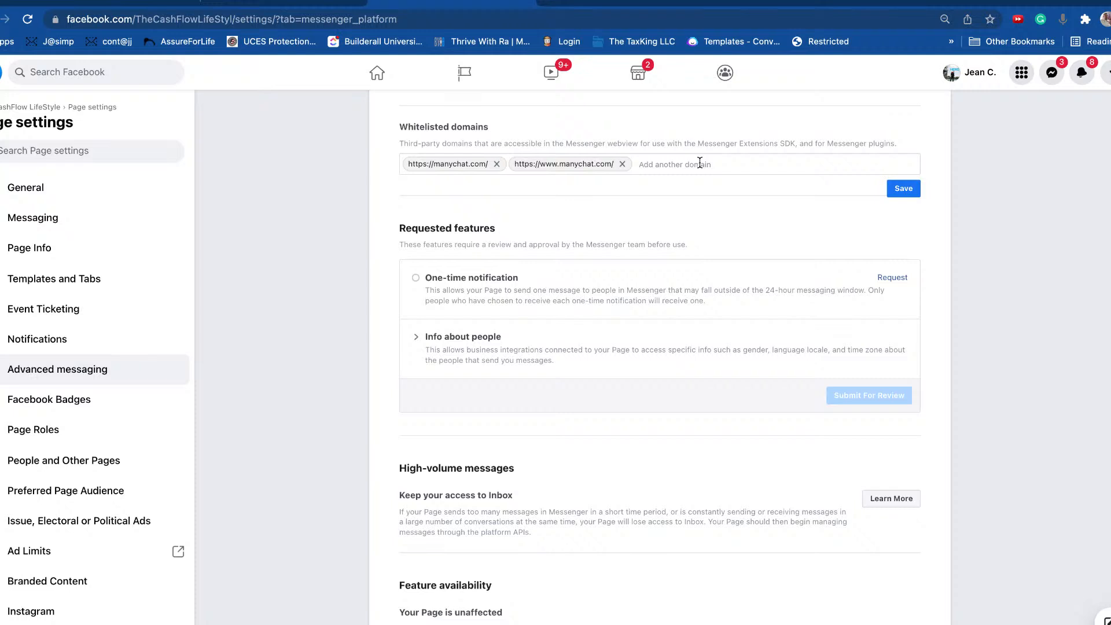
text(https://jeanjaques.com)
click(896, 188)
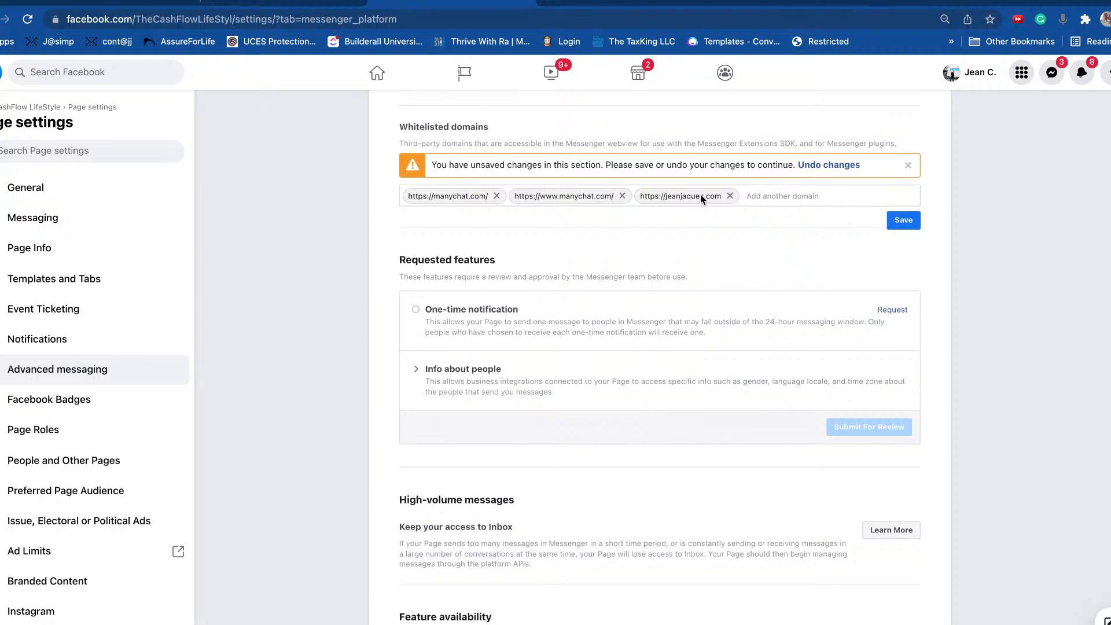
click(754, 197)
Step: Scroll down to the Requested features section below the domain list
scroll(585, 258, down, 1)
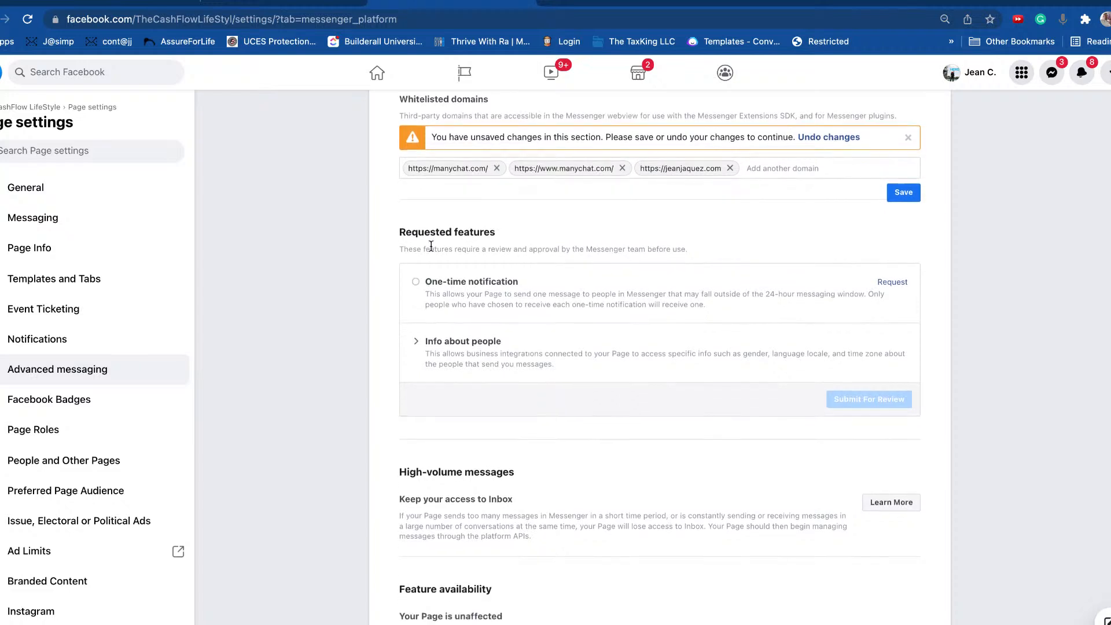
drag(396, 232, 503, 234)
click(602, 235)
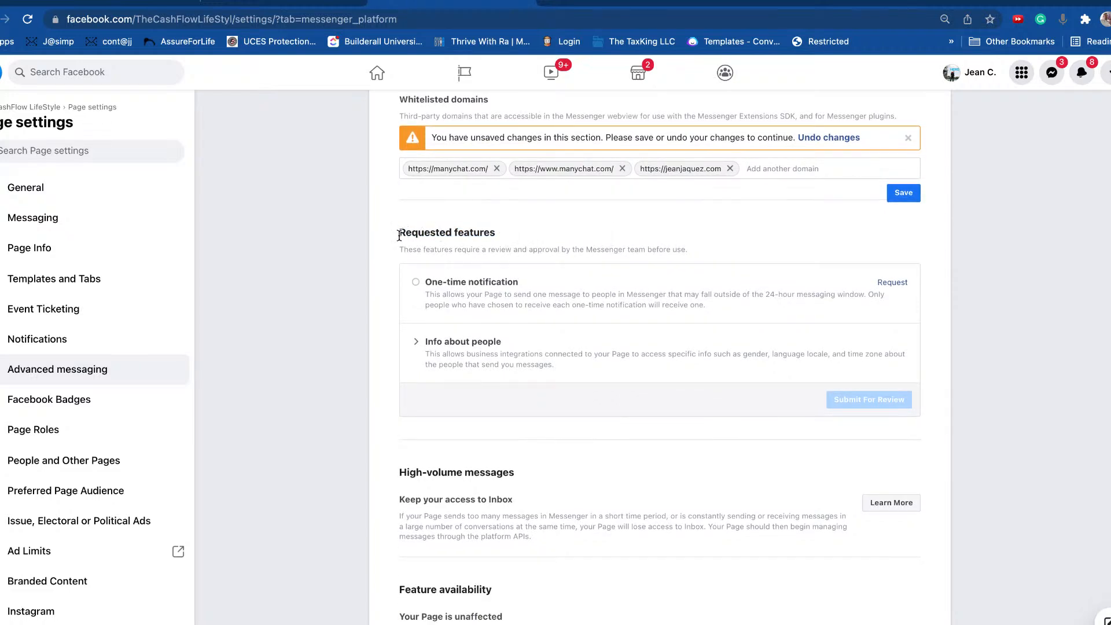
drag(398, 234, 520, 236)
click(483, 237)
scroll(891, 295, down, 2)
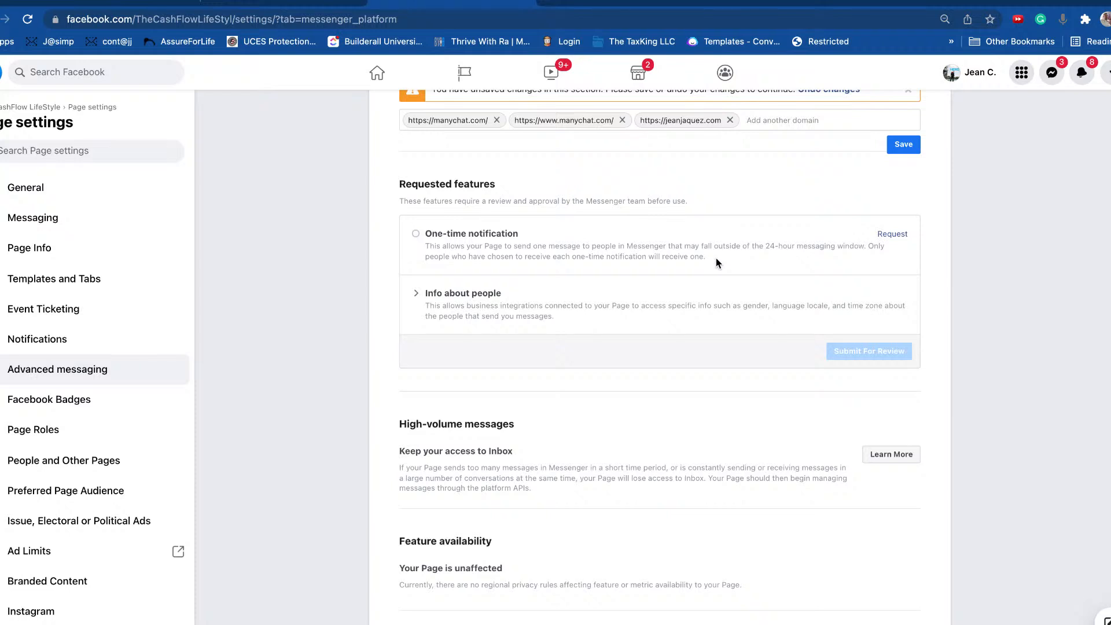
Step: Request the One-time notification feature and accept its terms
click(897, 234)
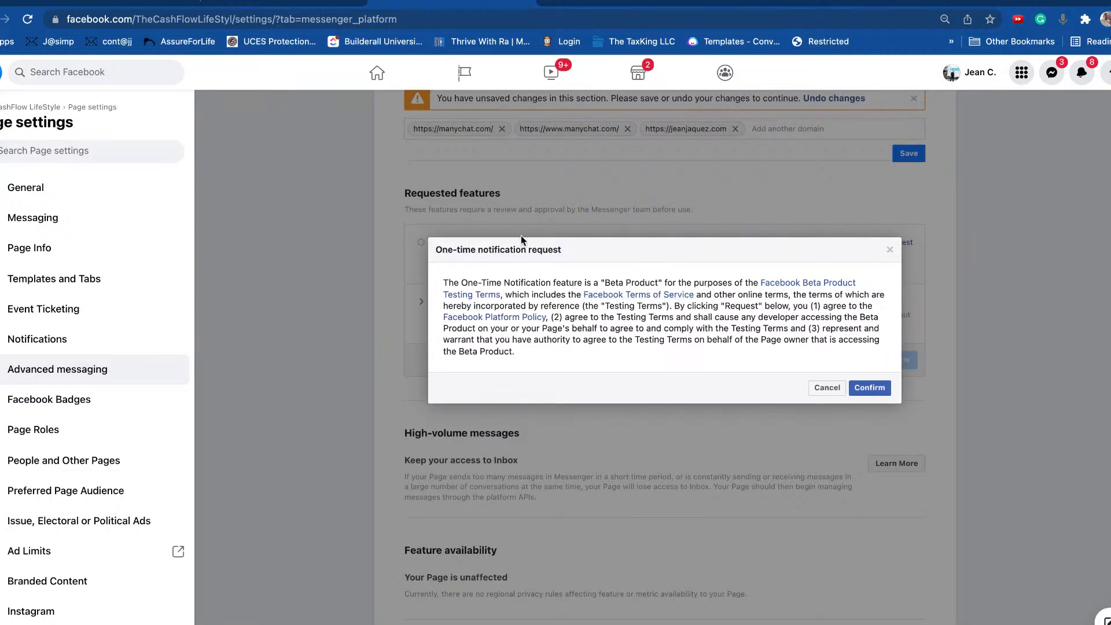
drag(437, 257, 683, 263)
click(886, 392)
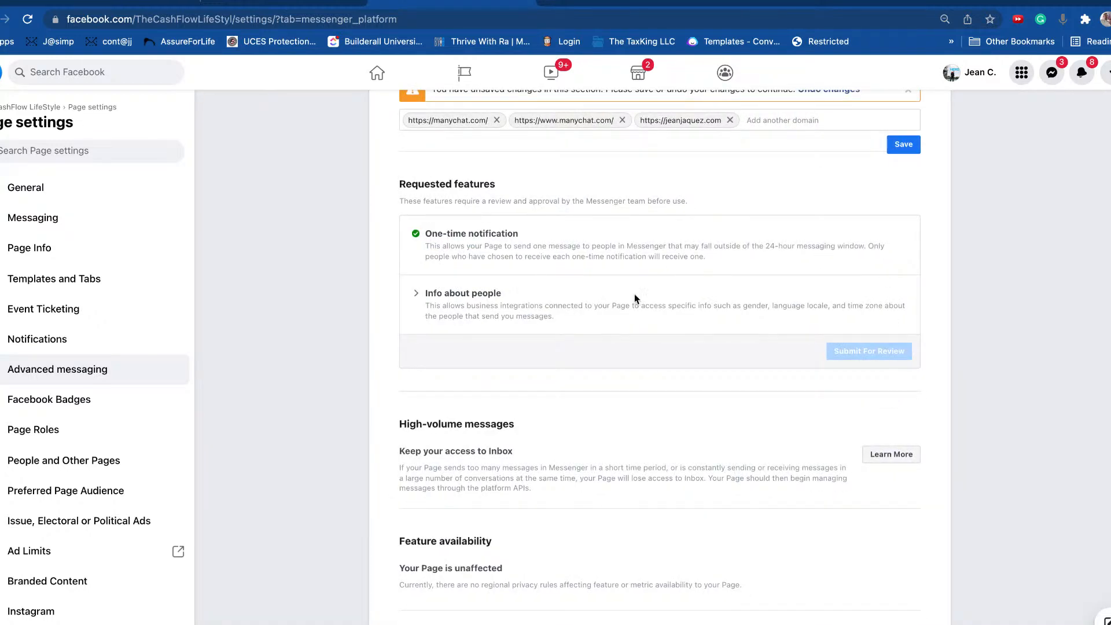
Step: Request Gender access, saving the draft reason 'Followers will get notifications about their credit depending on their gender.'
click(417, 293)
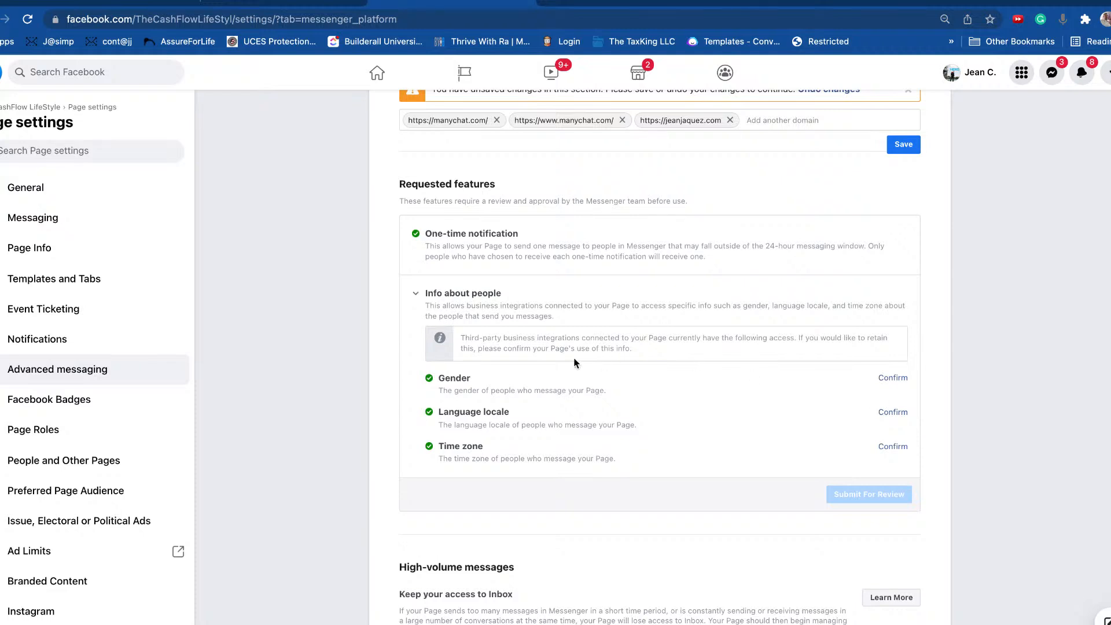
scroll(576, 364, down, 2)
click(895, 326)
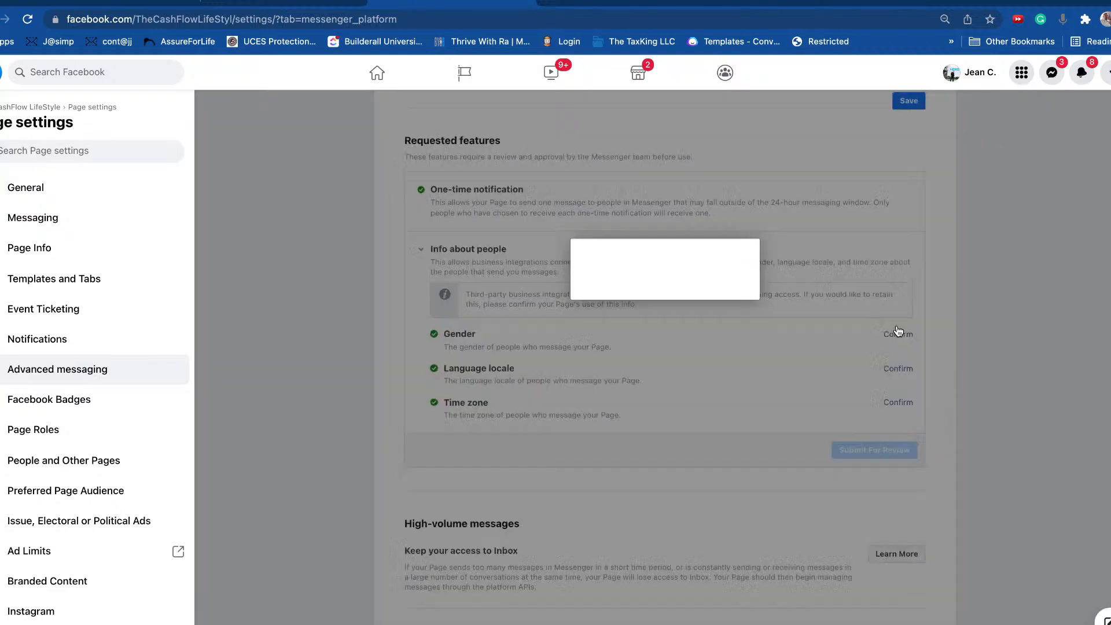
click(566, 320)
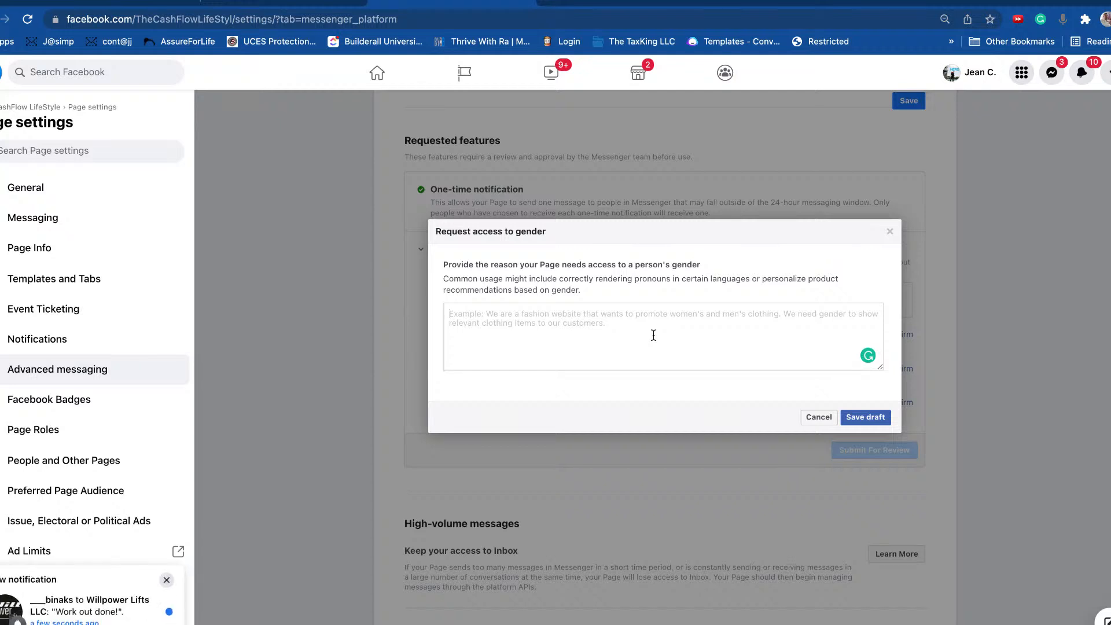
text(Followers wil)
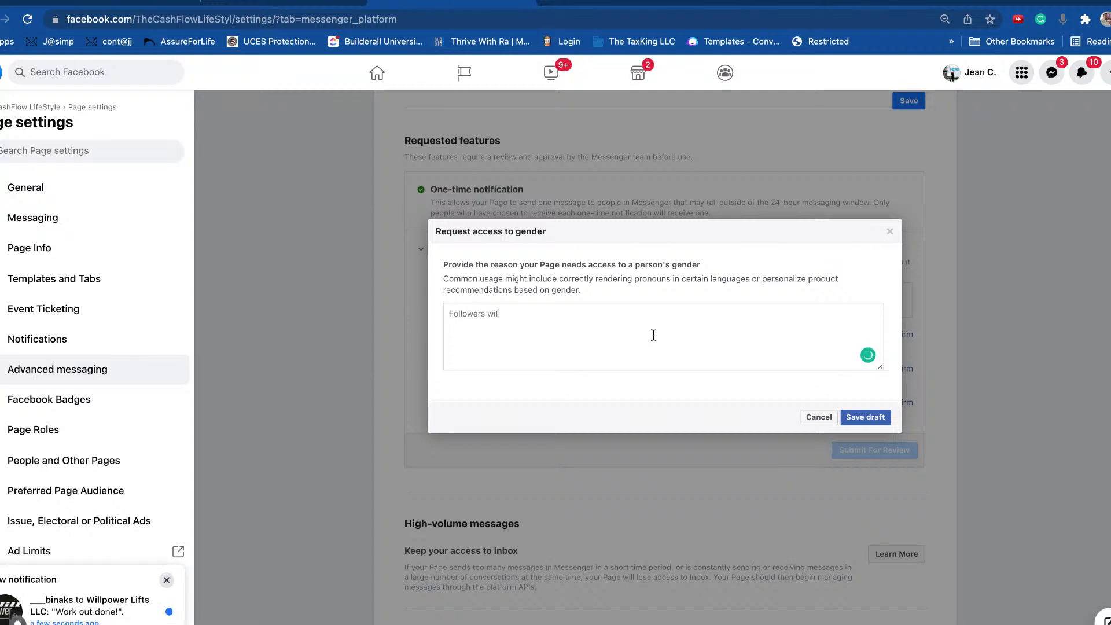
text(l get notifications)
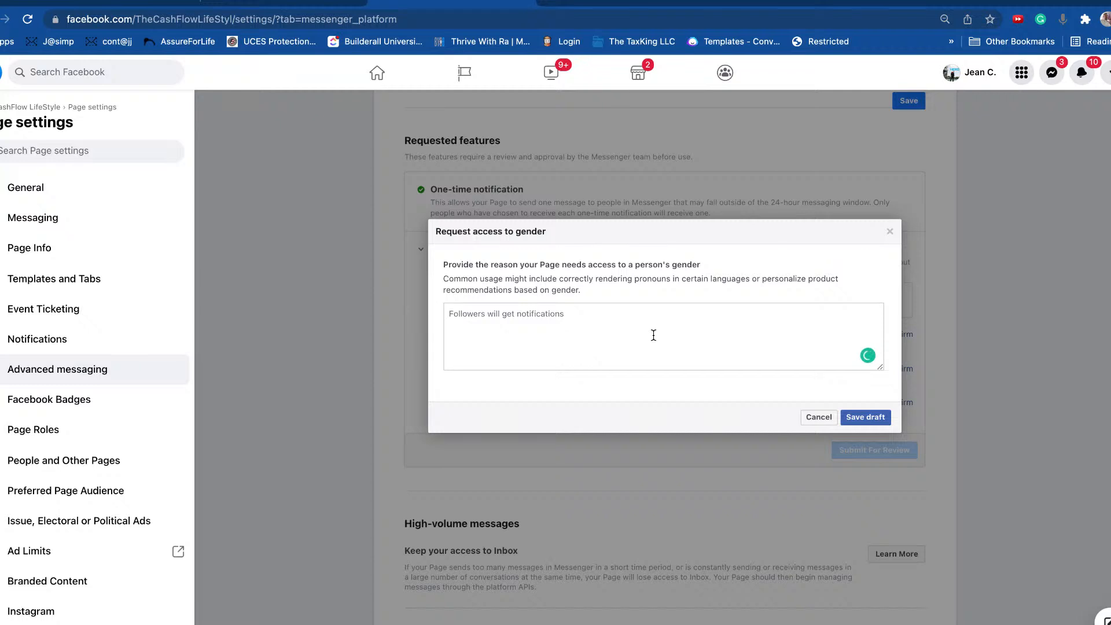
text(about their credit depending on their )
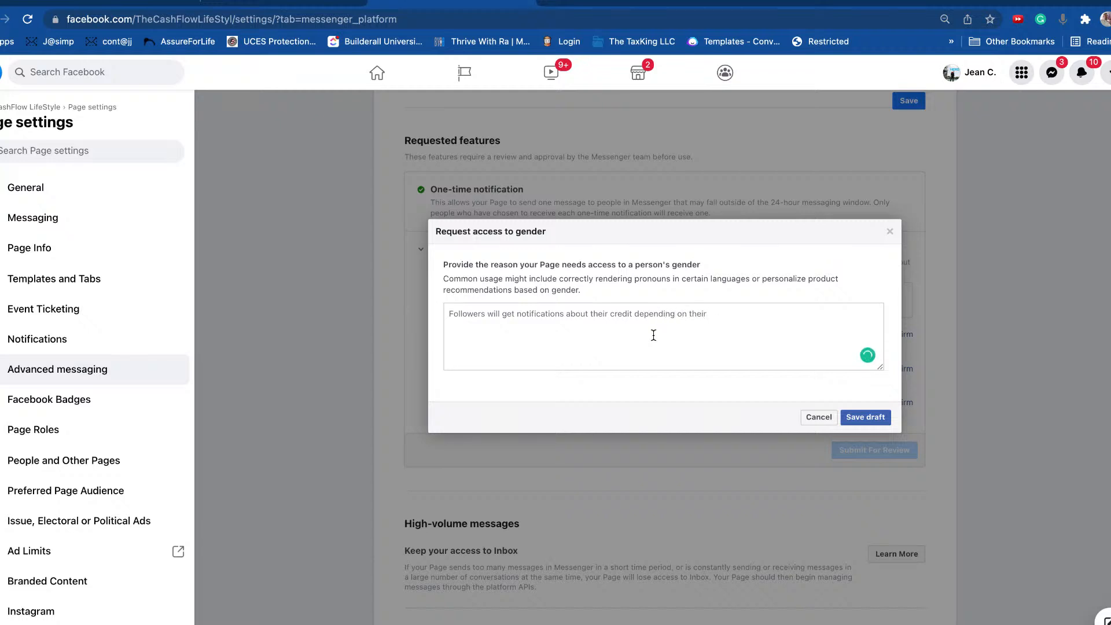
text(gender.)
click(866, 418)
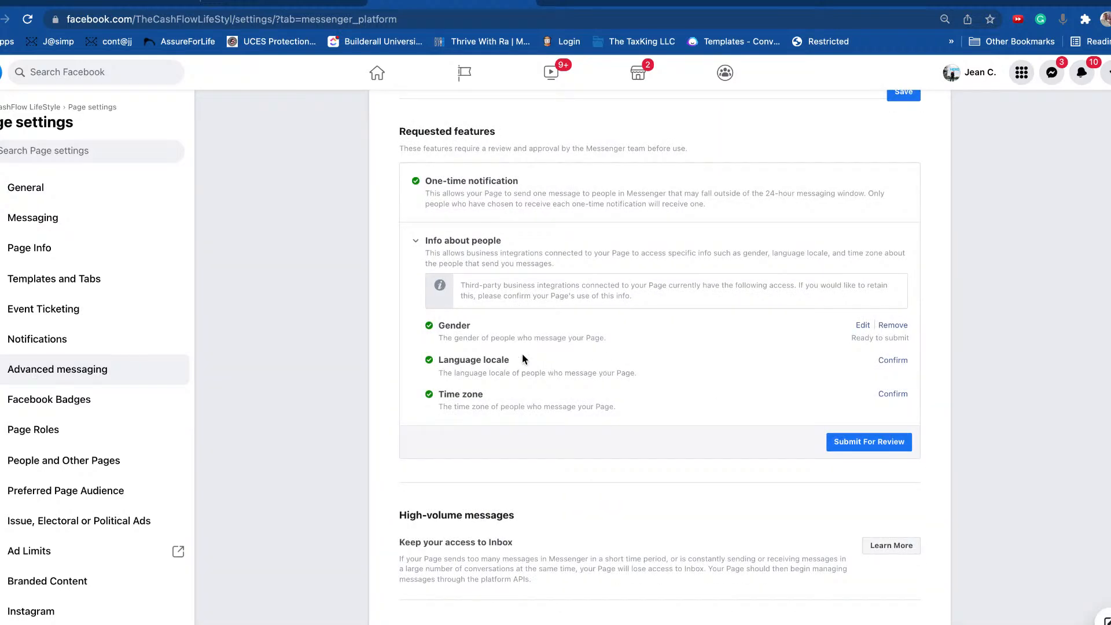
Step: Request Language locale access with the draft reason 'Our services is in enlglish and we operate in the United States only.'
click(892, 361)
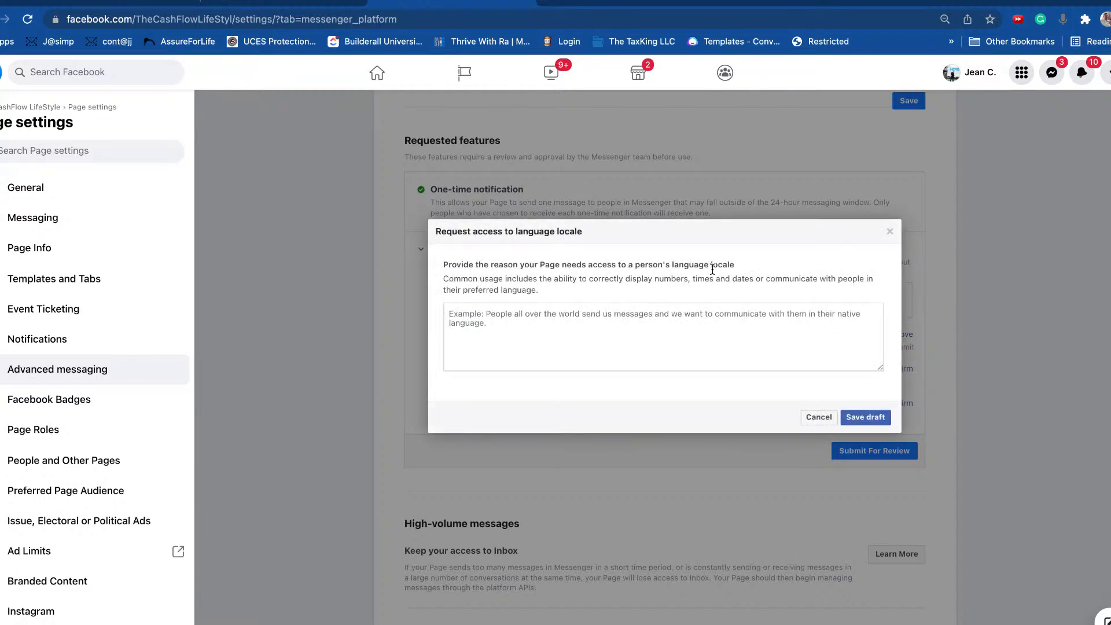
click(692, 315)
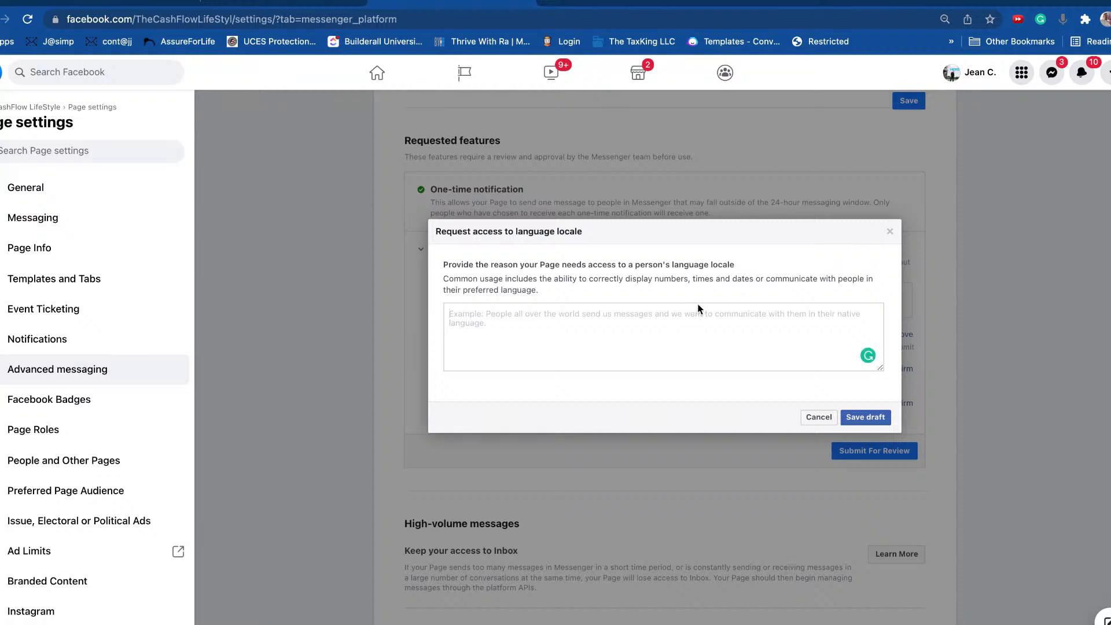
text(Our )
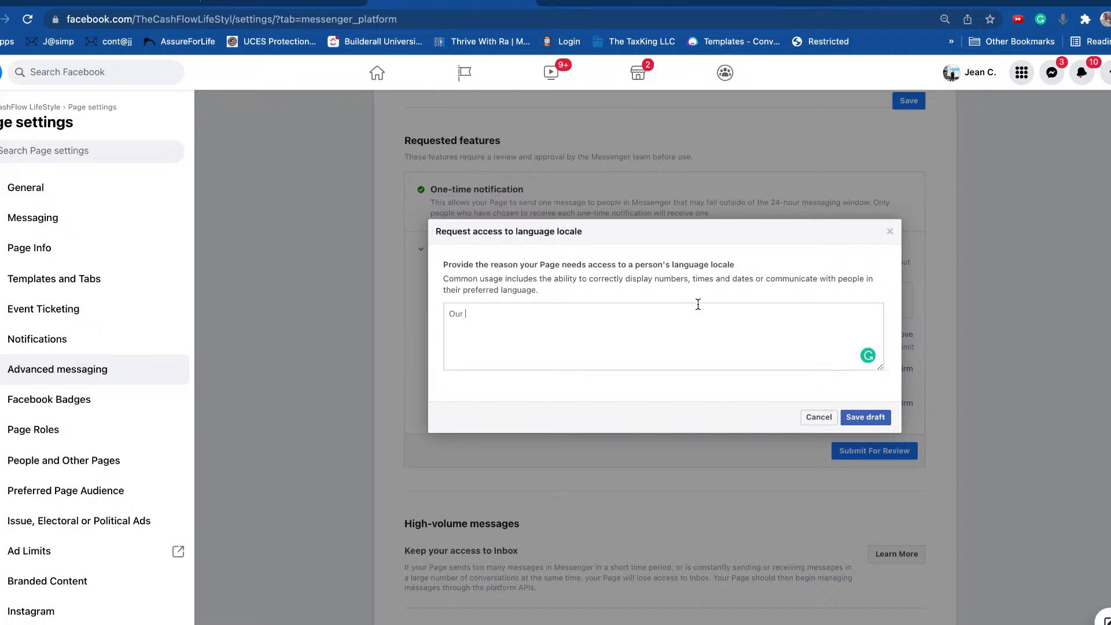
text(service)
text(s is in )
text(enl)
text(glish and we )
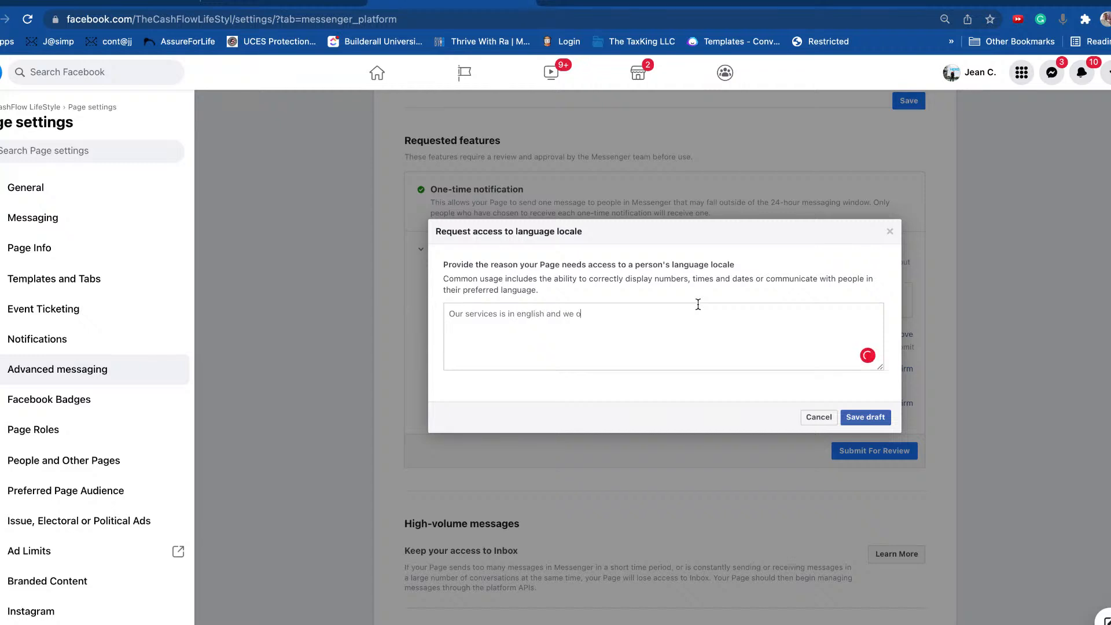
text(operate in the United States only.)
click(871, 419)
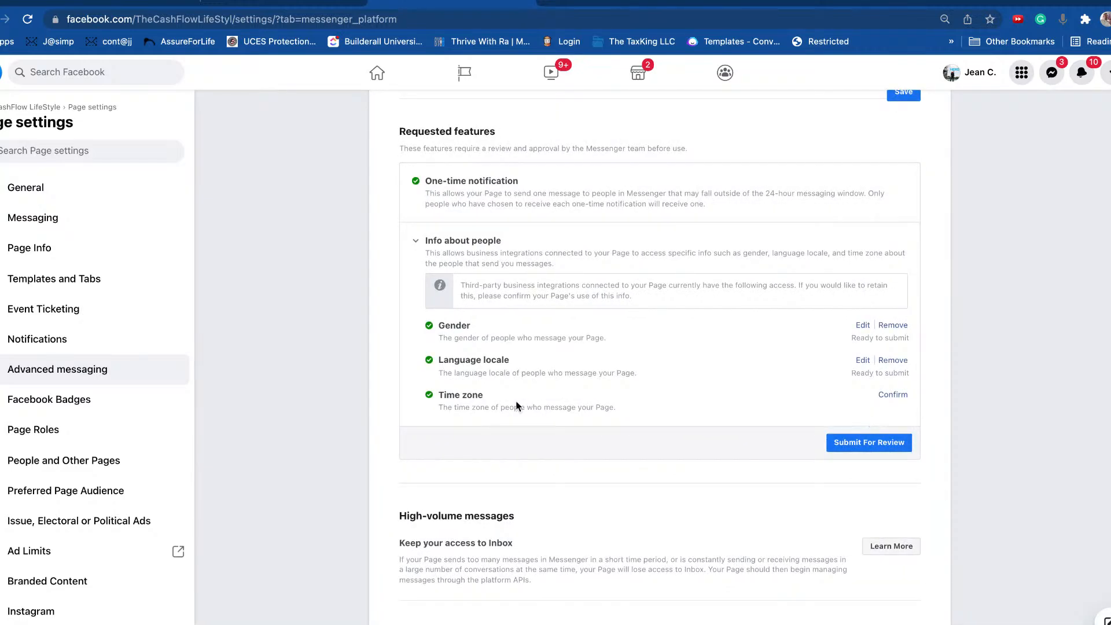
Step: Request Time zone access, saving a draft reason about not messaging people too late or too early
click(894, 394)
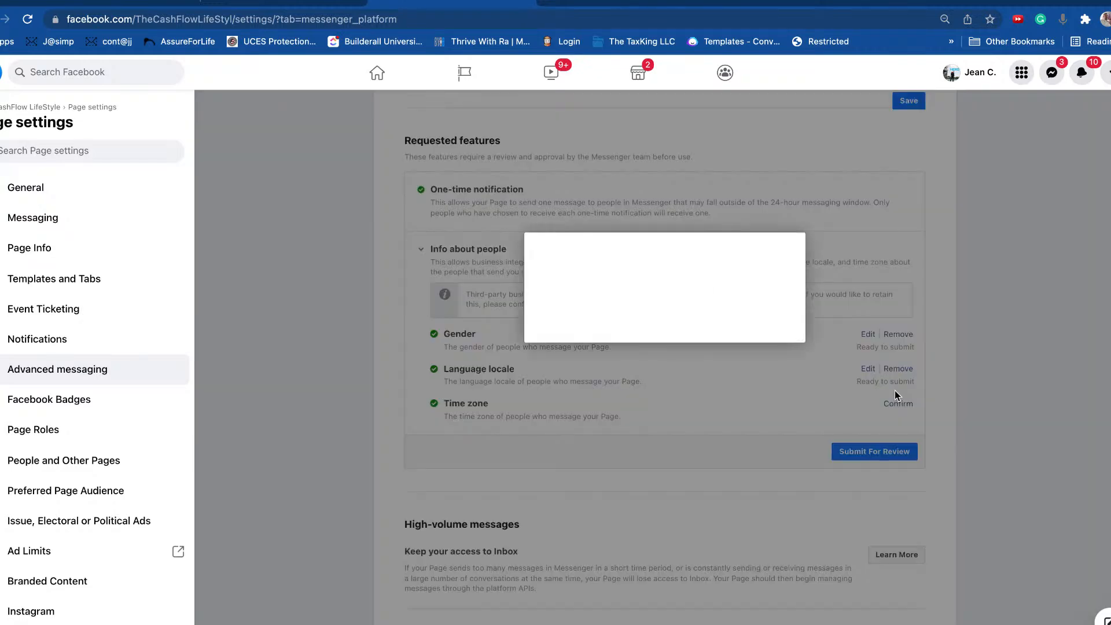
click(602, 340)
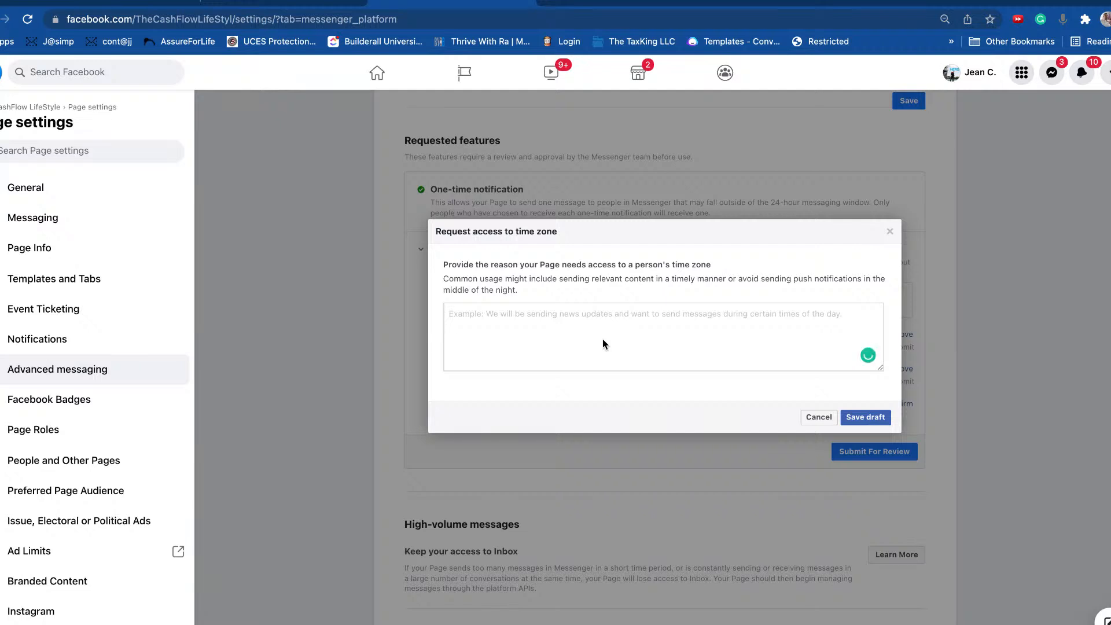
text(It)
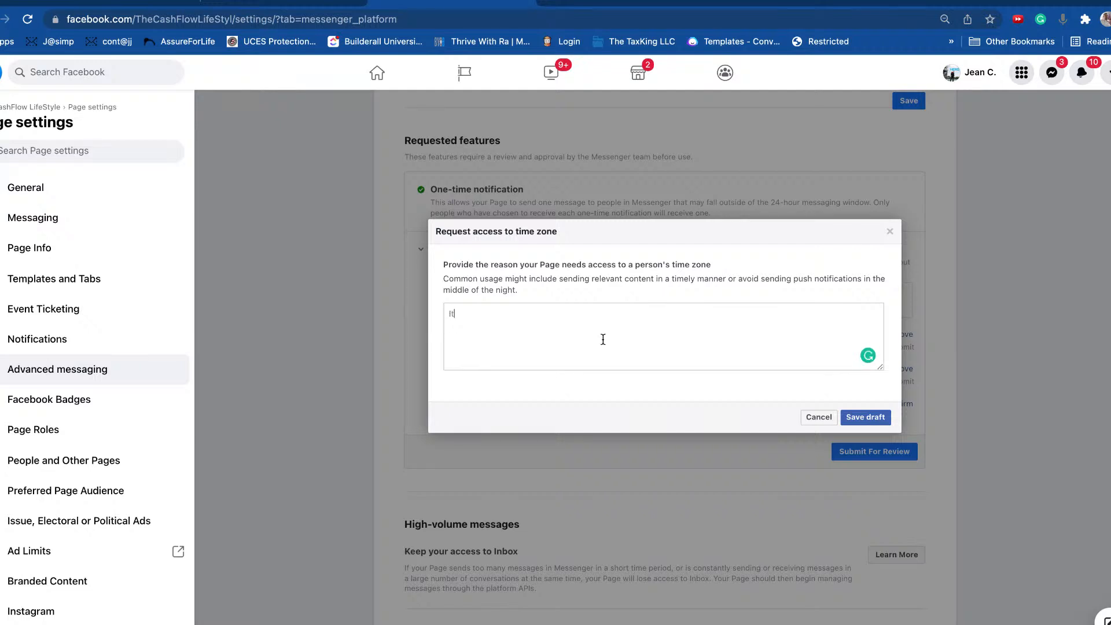
text( is good to know that we a)
key(BackSpace)
text(will not message people )
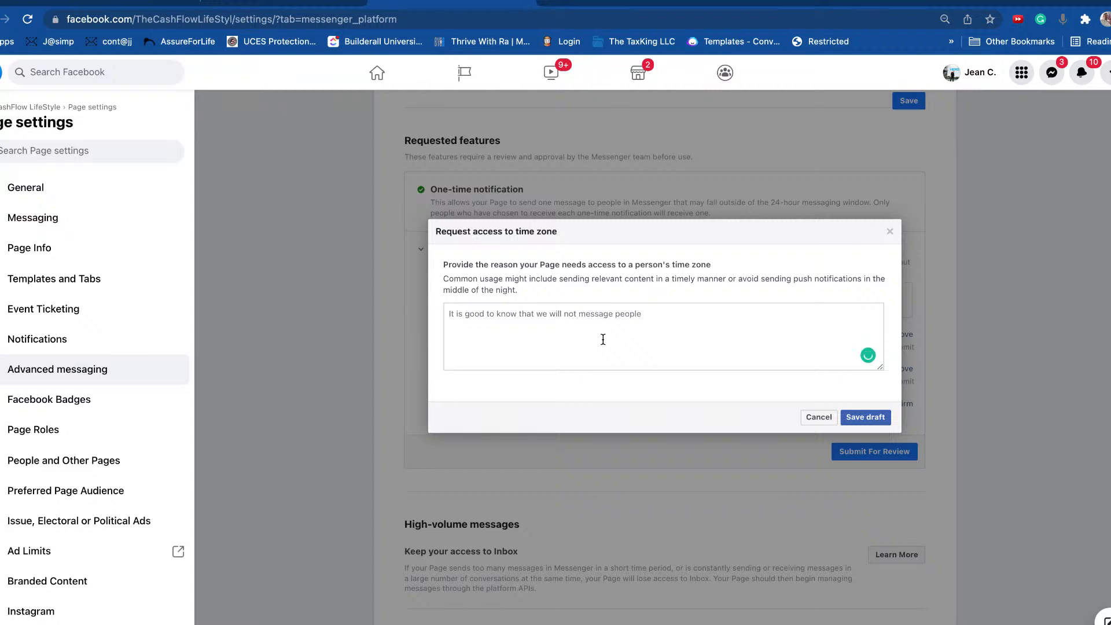
text(too late or too early in the day.)
click(865, 418)
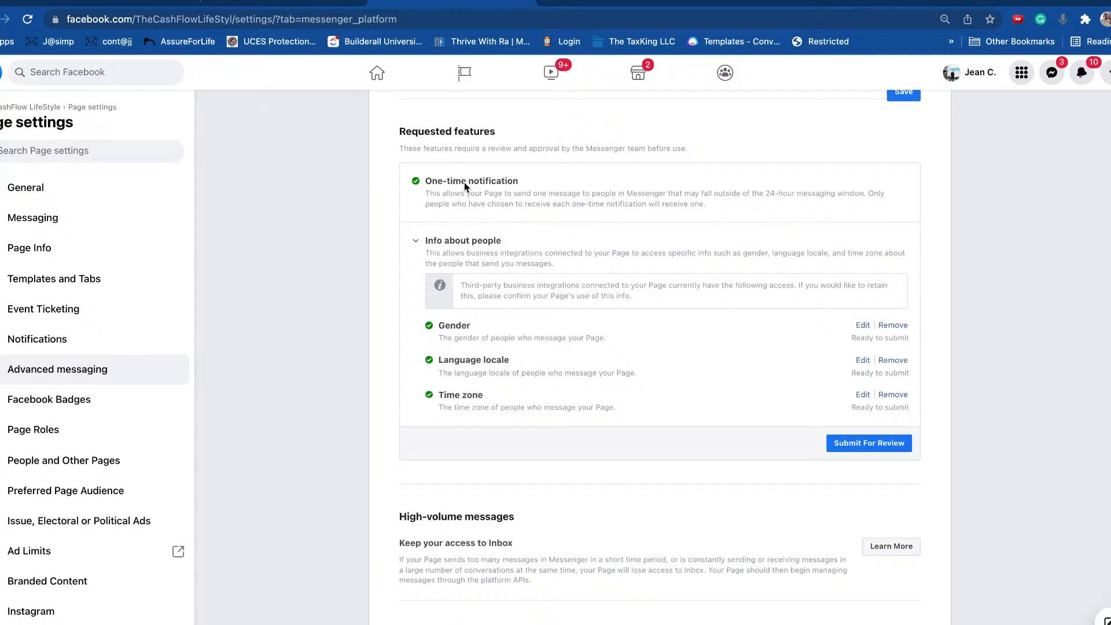
Step: Submit the gender, language locale and time zone requests for review and acknowledge the confirmation
click(872, 449)
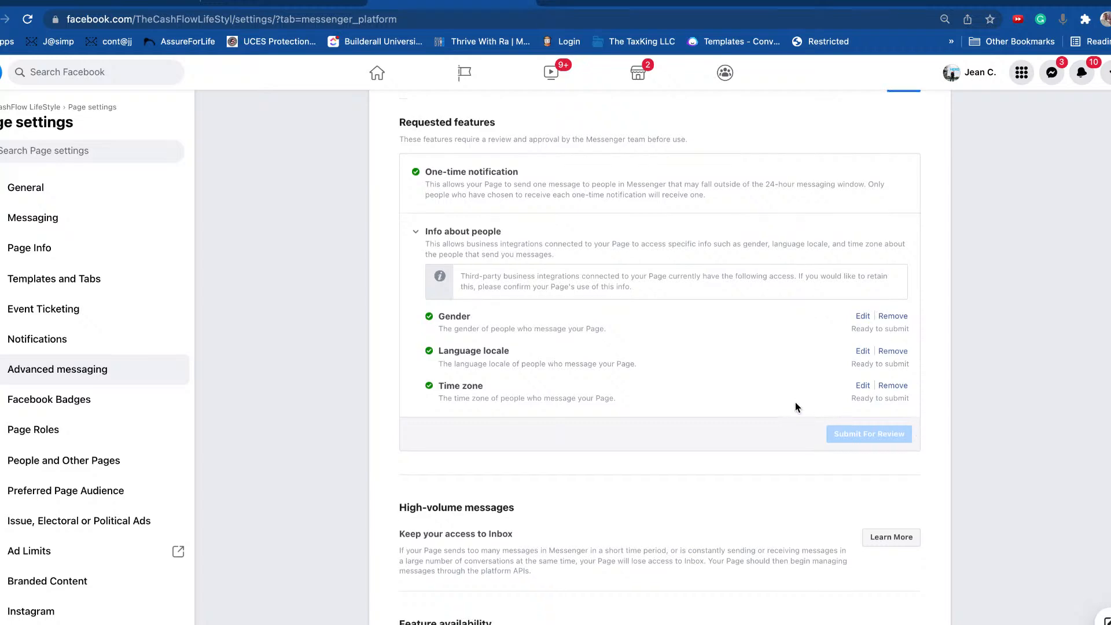
scroll(796, 405, down, 3)
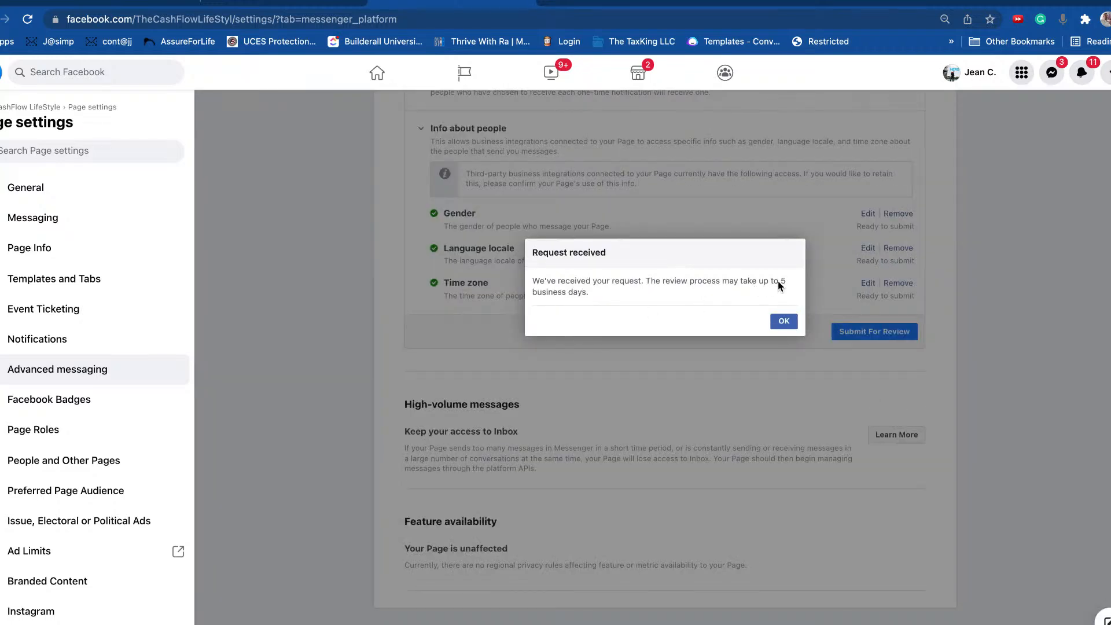
click(783, 321)
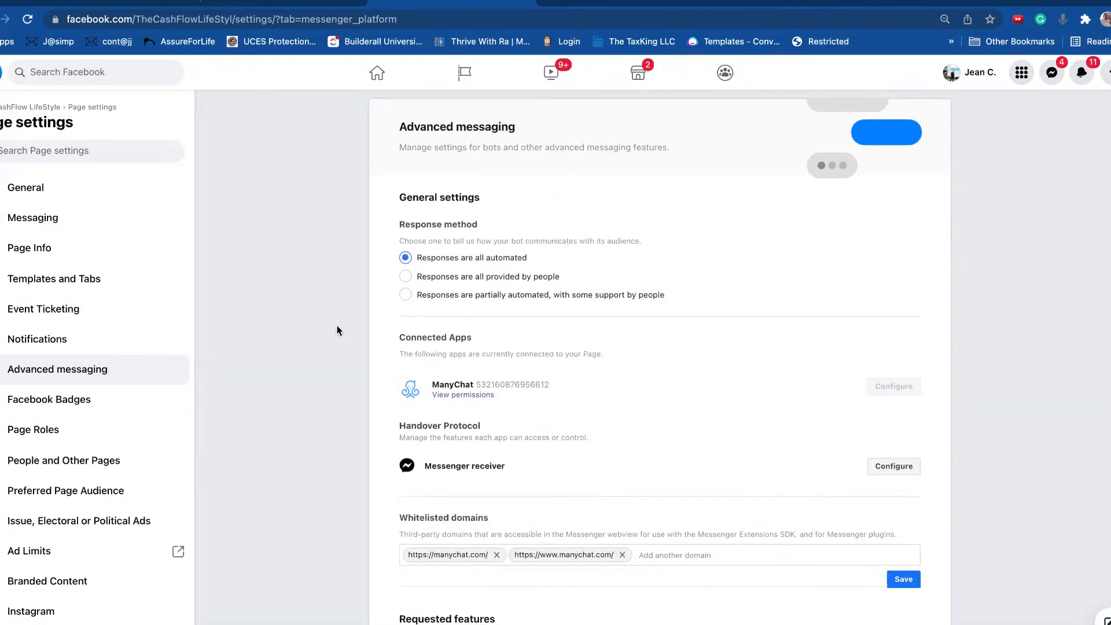
scroll(337, 325, down, 3)
scroll(550, 327, down, 1)
scroll(550, 327, down, 2)
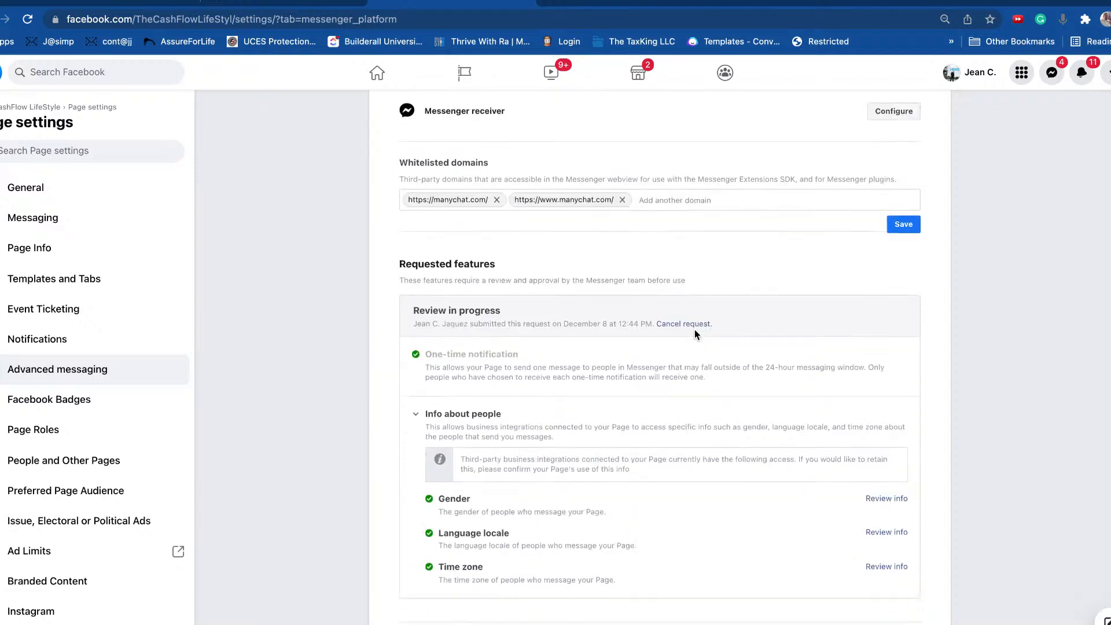
click(714, 194)
text(ht)
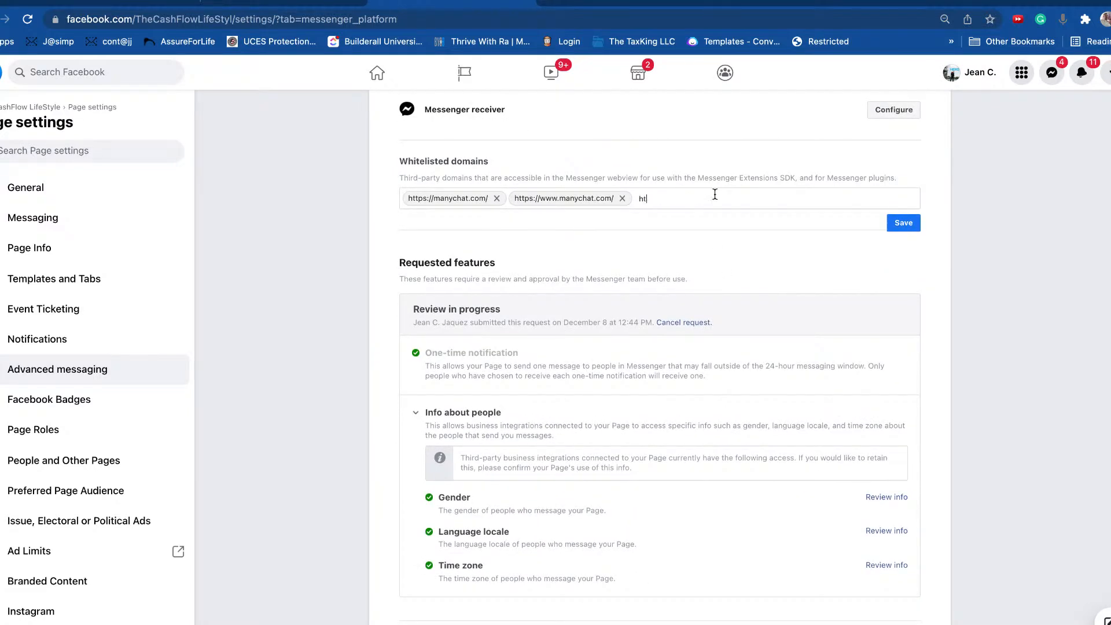
text(tps)
text(://jeanjaquez.com)
key(Return)
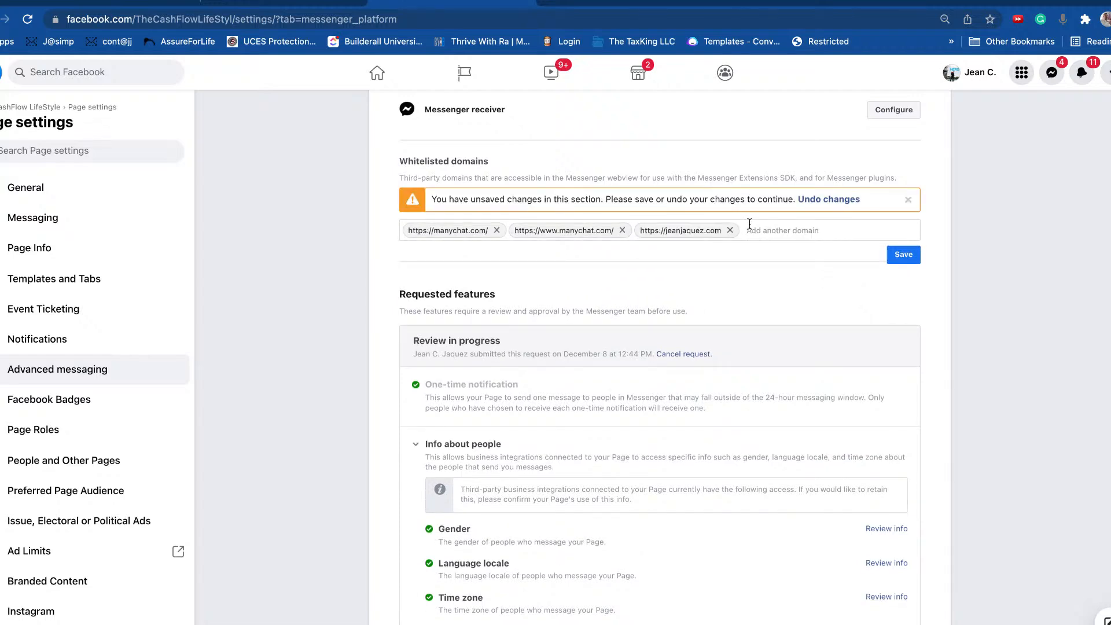
click(904, 255)
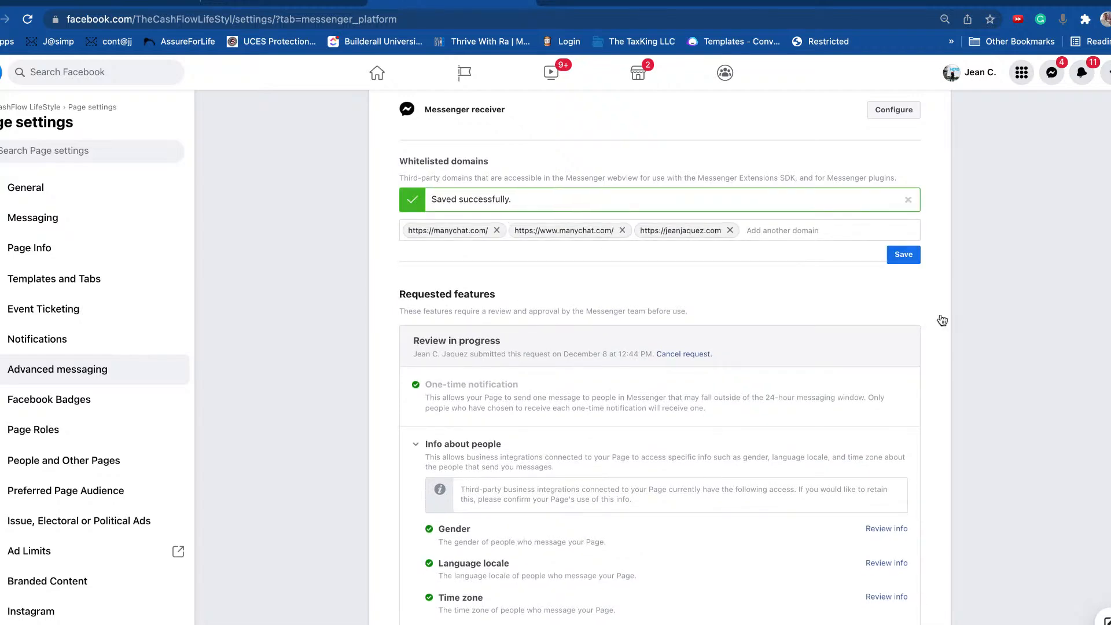
scroll(938, 321, down, 1)
scroll(939, 334, up, 6)
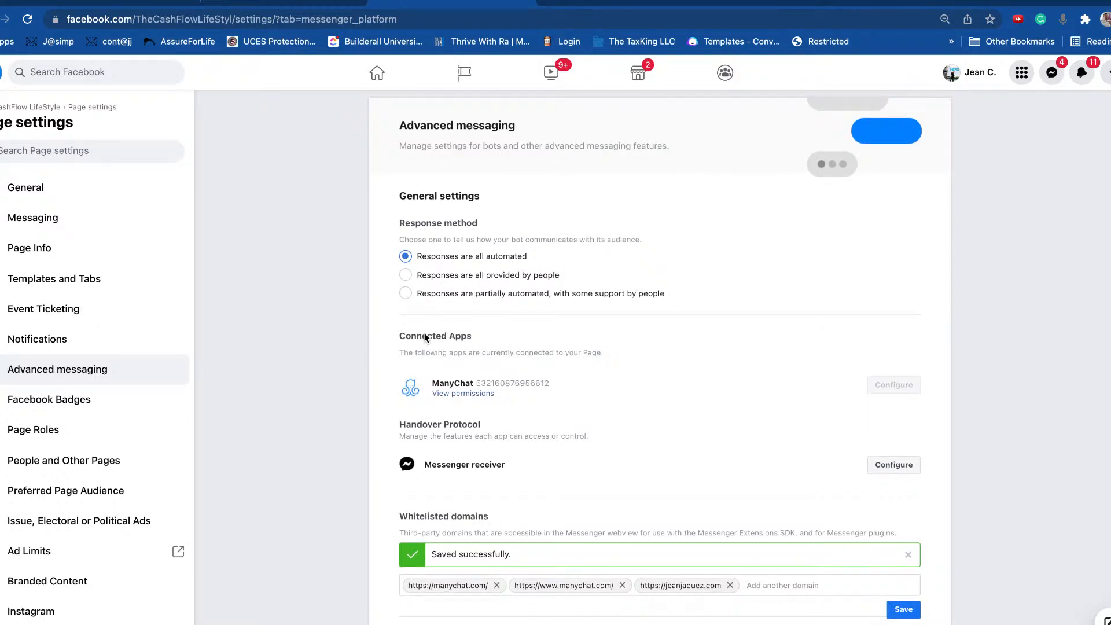
scroll(628, 417, down, 2)
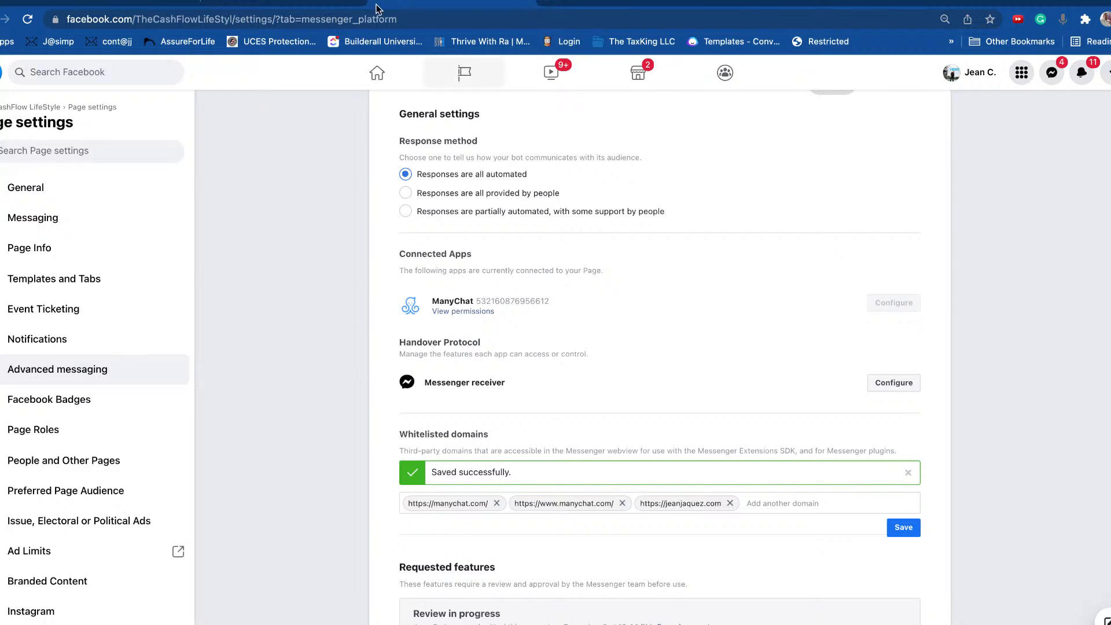
Step: Switch to the ChatBot site, select the connected page and go to Scheduling
click(279, 2)
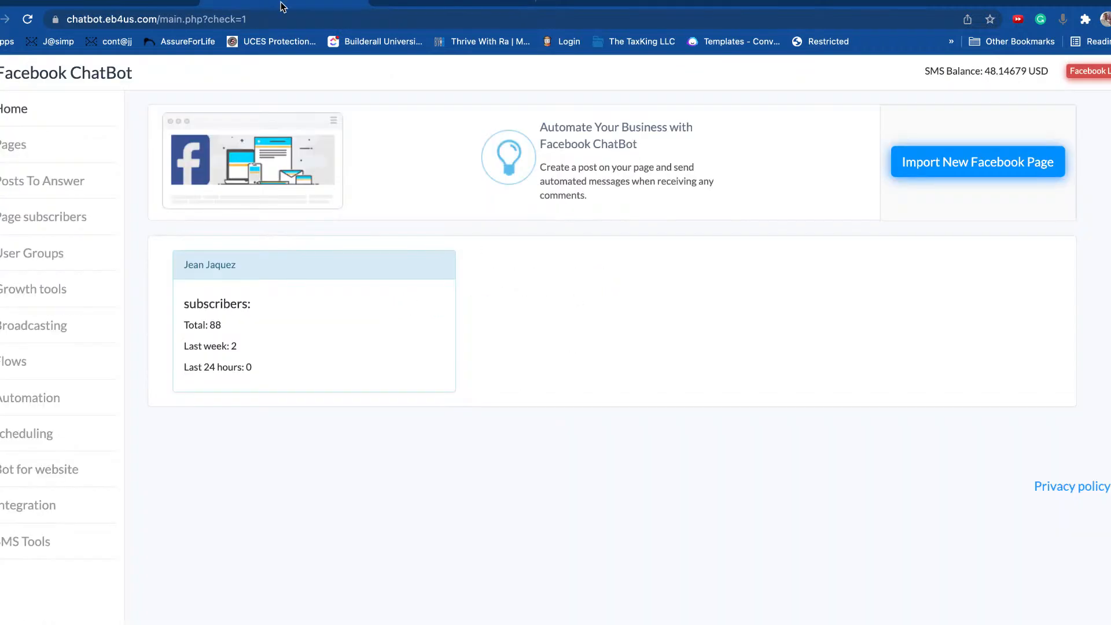
click(278, 293)
click(27, 434)
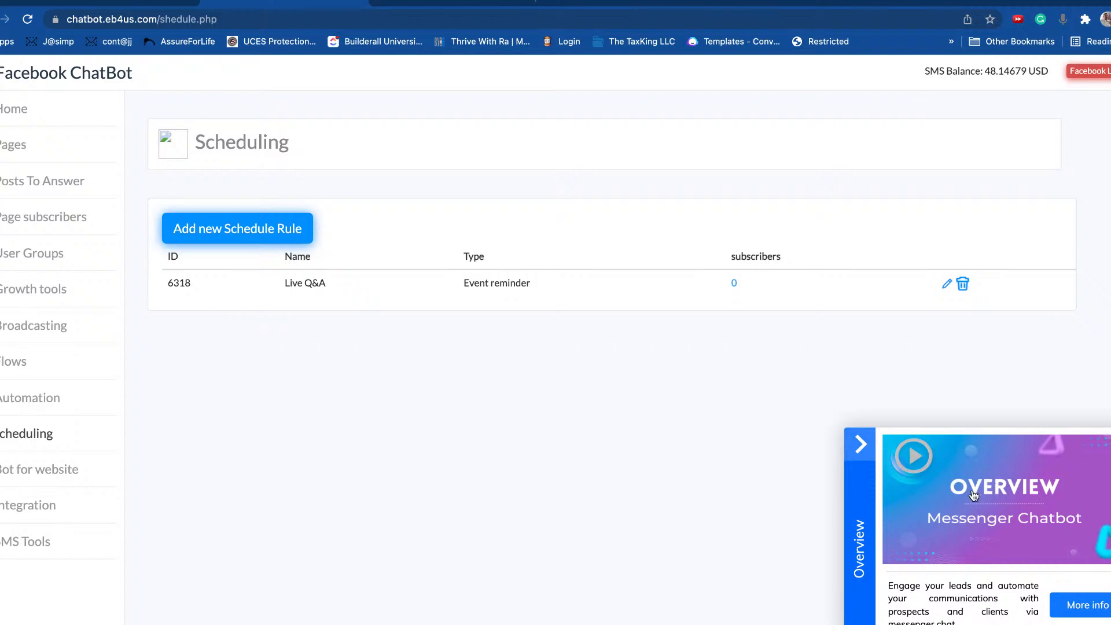
Step: Skim the muted Overview video full-screen, then close it and hide the Overview panel
click(1008, 479)
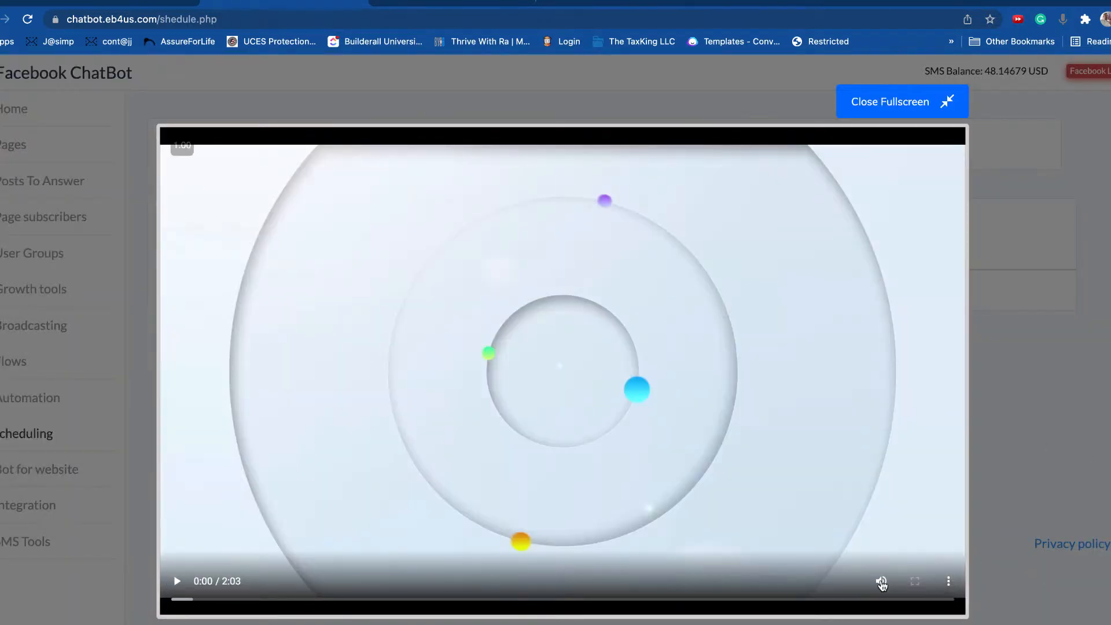
click(881, 581)
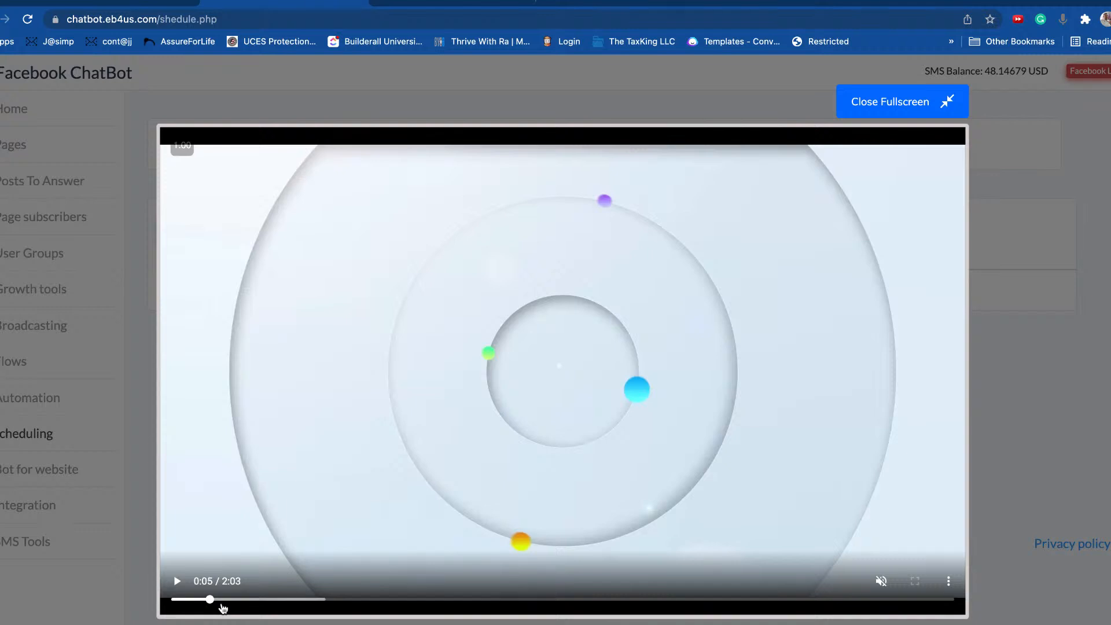
drag(221, 600, 429, 601)
click(467, 602)
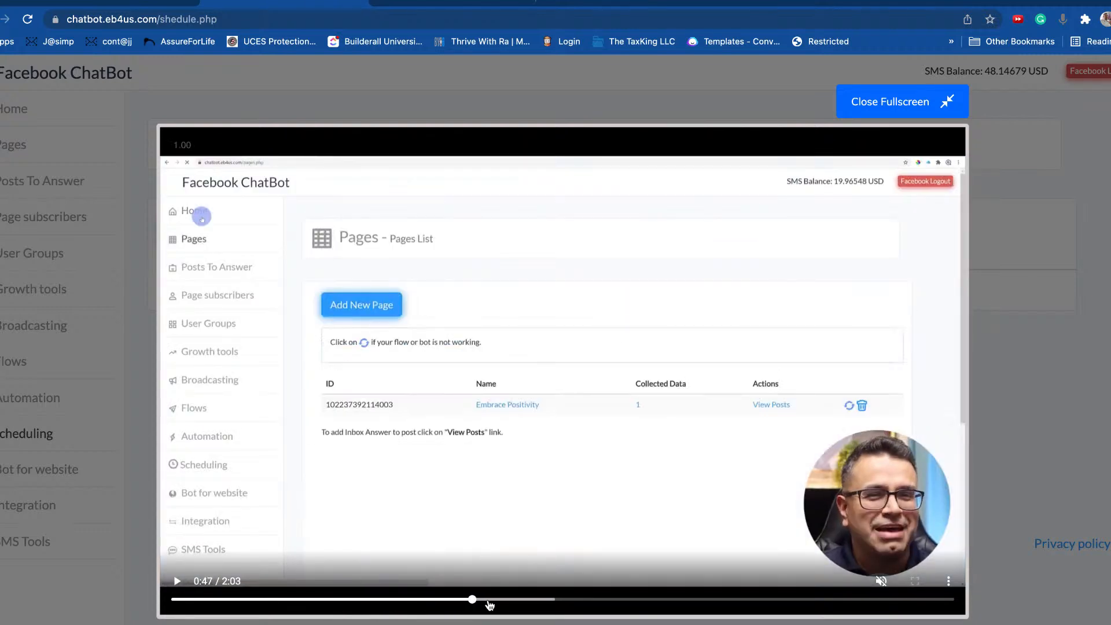
click(526, 602)
click(562, 602)
click(616, 602)
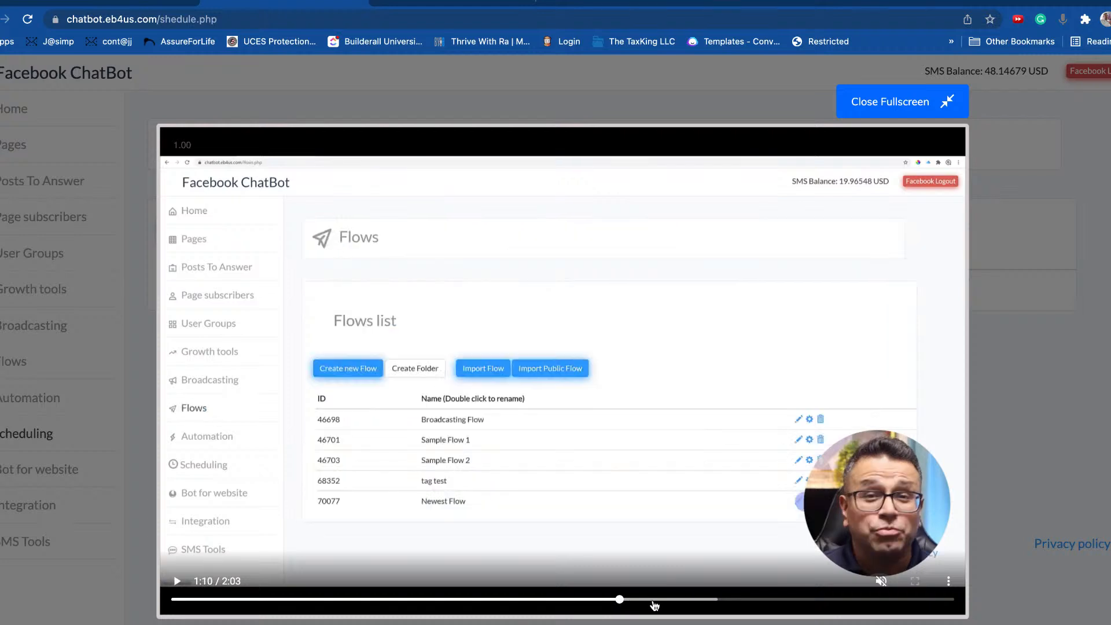
click(671, 601)
click(710, 602)
click(775, 601)
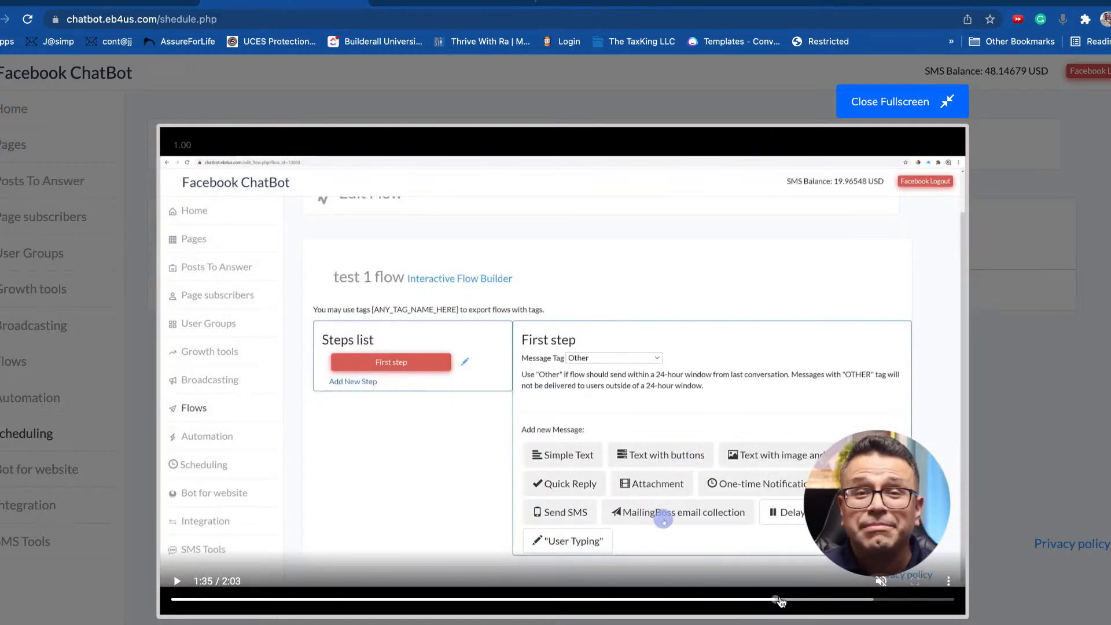
click(961, 108)
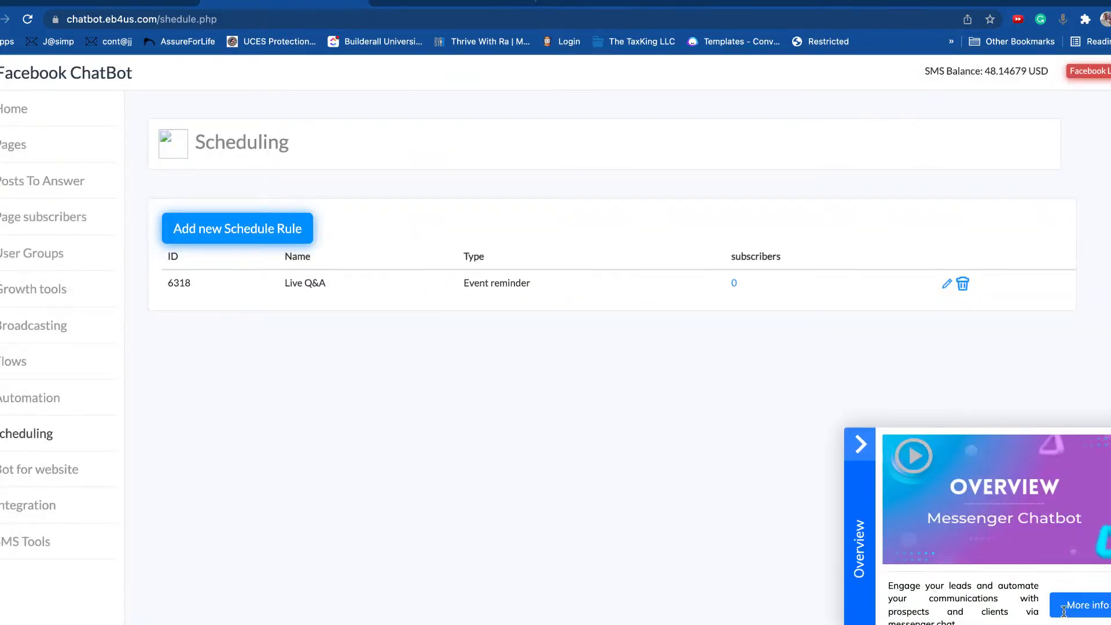
click(860, 444)
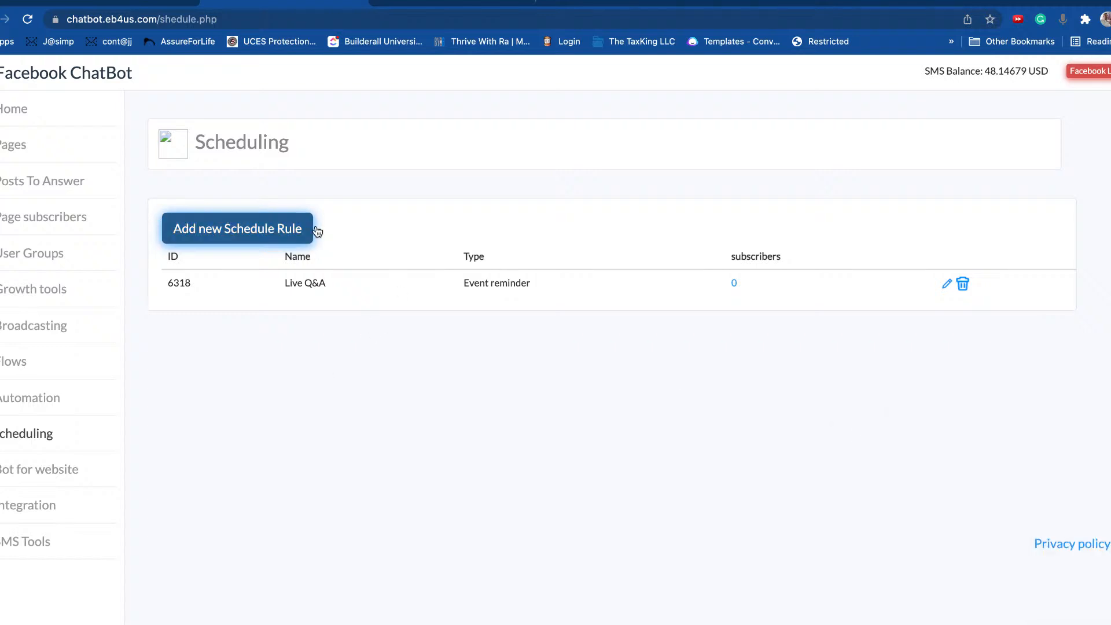
Step: Add a schedule rule named 'Daily Live Reminder' with the Repeat every X days rule type
click(246, 240)
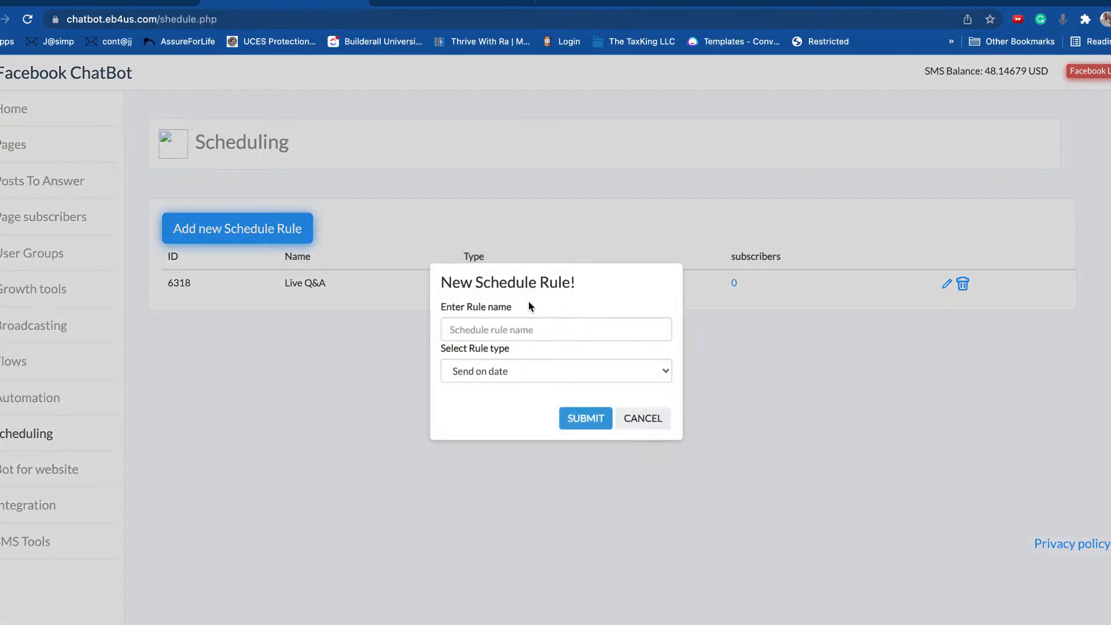
click(541, 331)
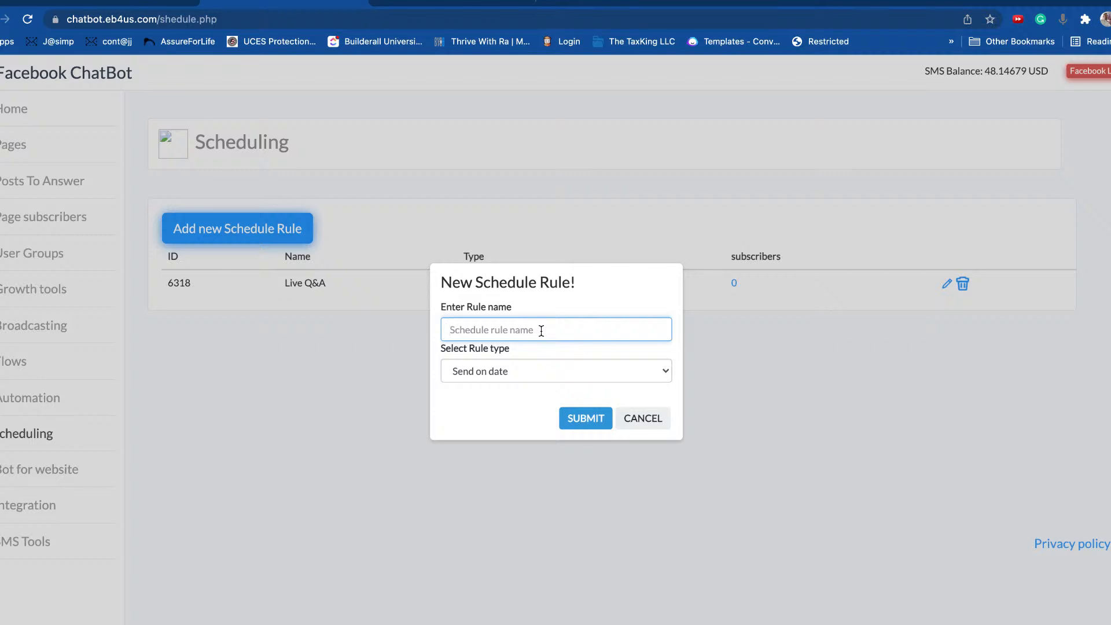
text(Daily Live Reminder)
click(487, 374)
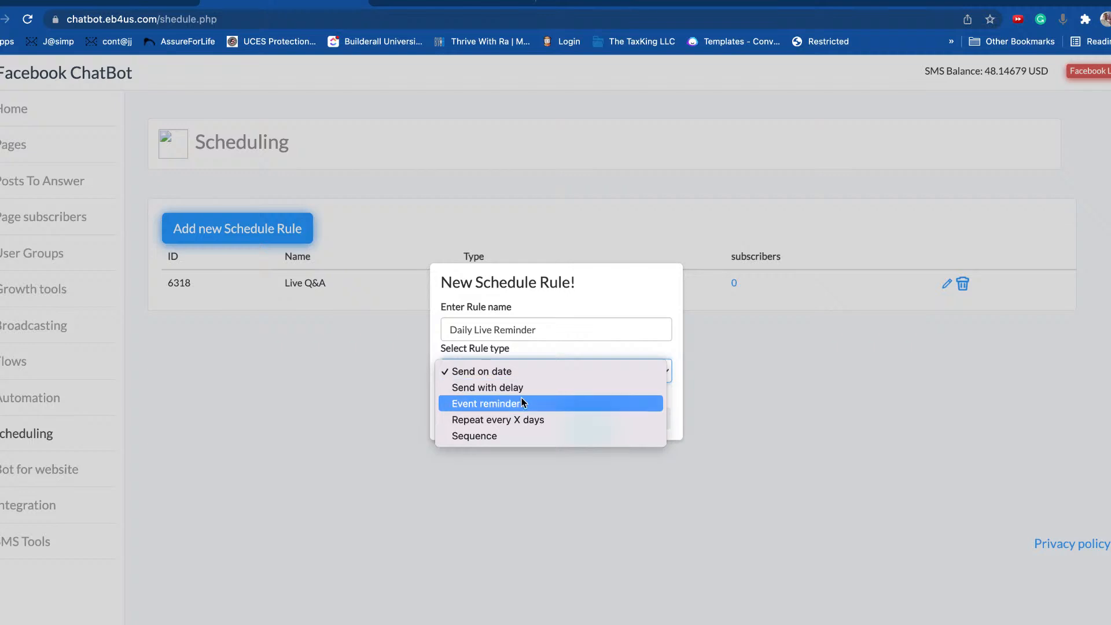
click(492, 421)
click(595, 426)
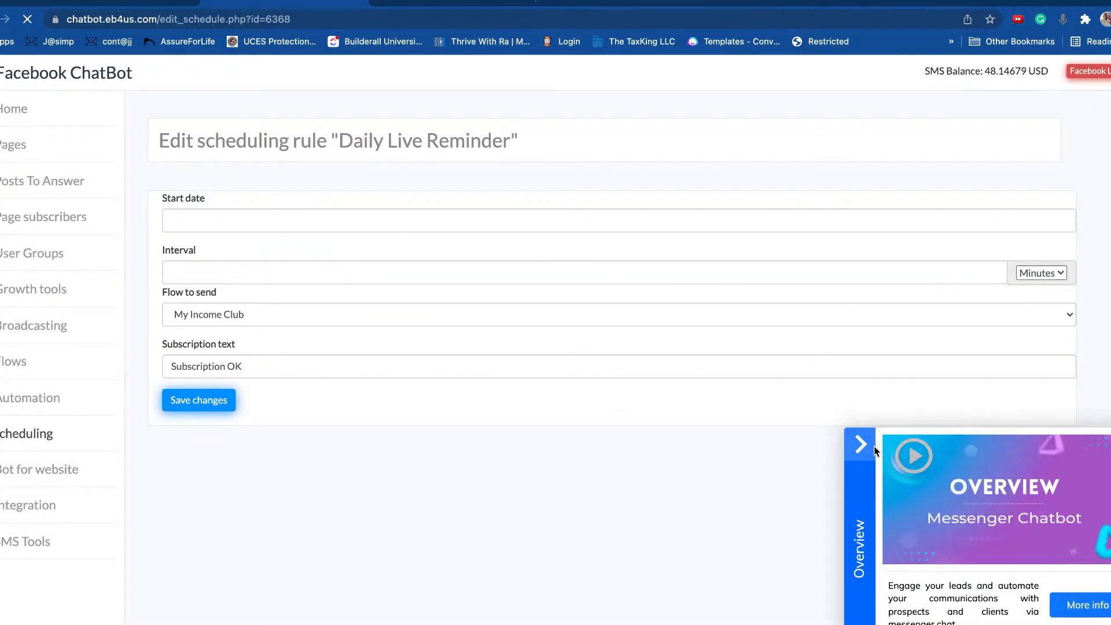
Step: Set the Daily Live Reminder's start to 8 December 2021 at 15:00
click(874, 449)
click(245, 222)
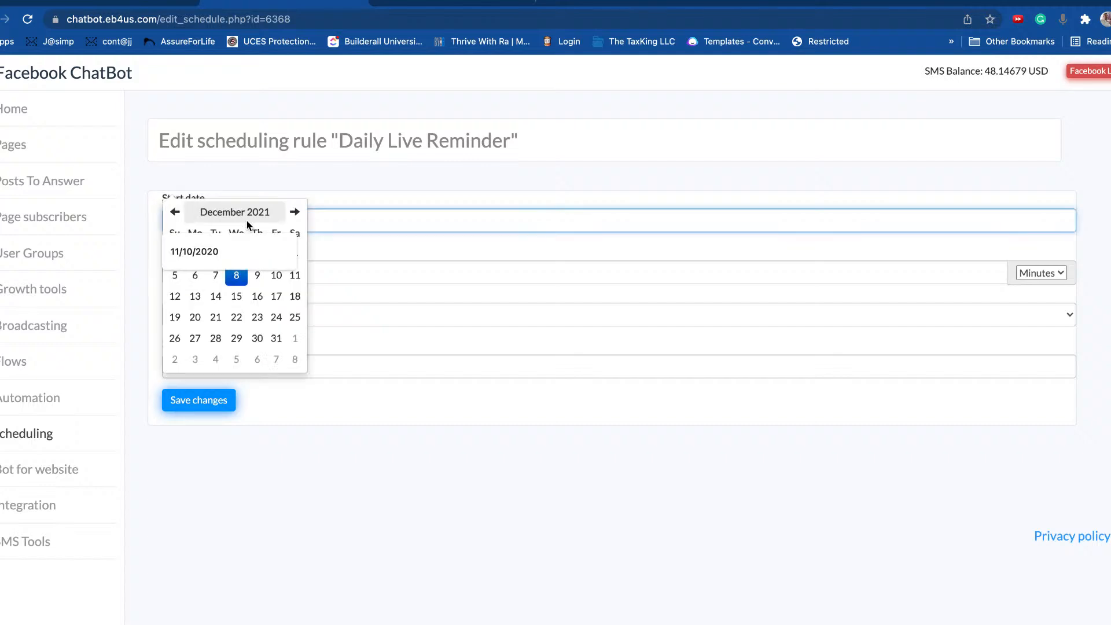
click(236, 276)
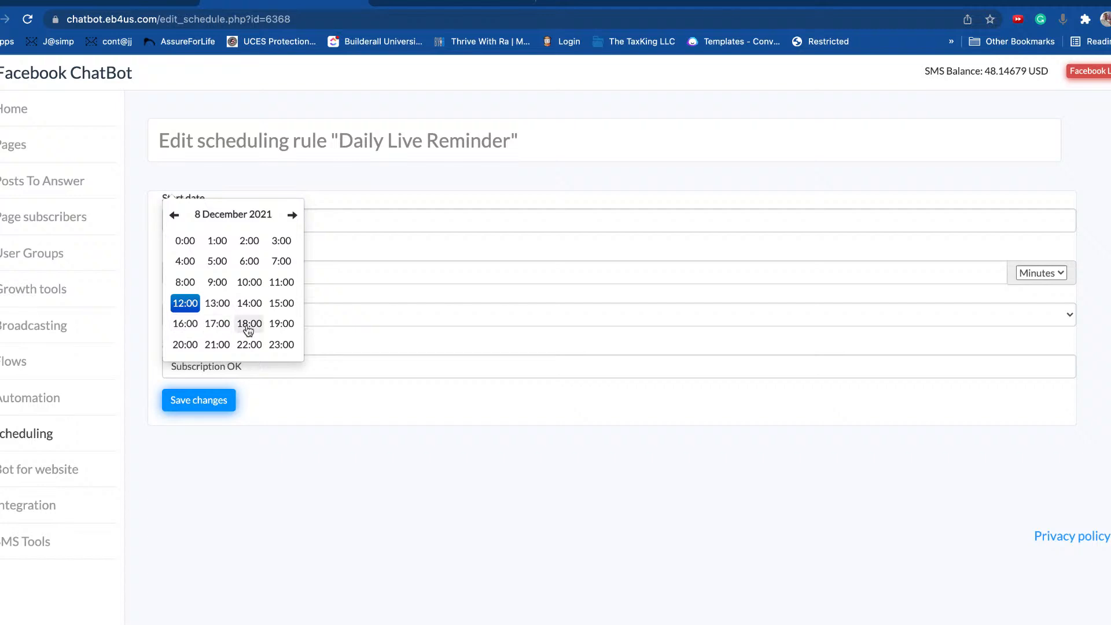
click(282, 303)
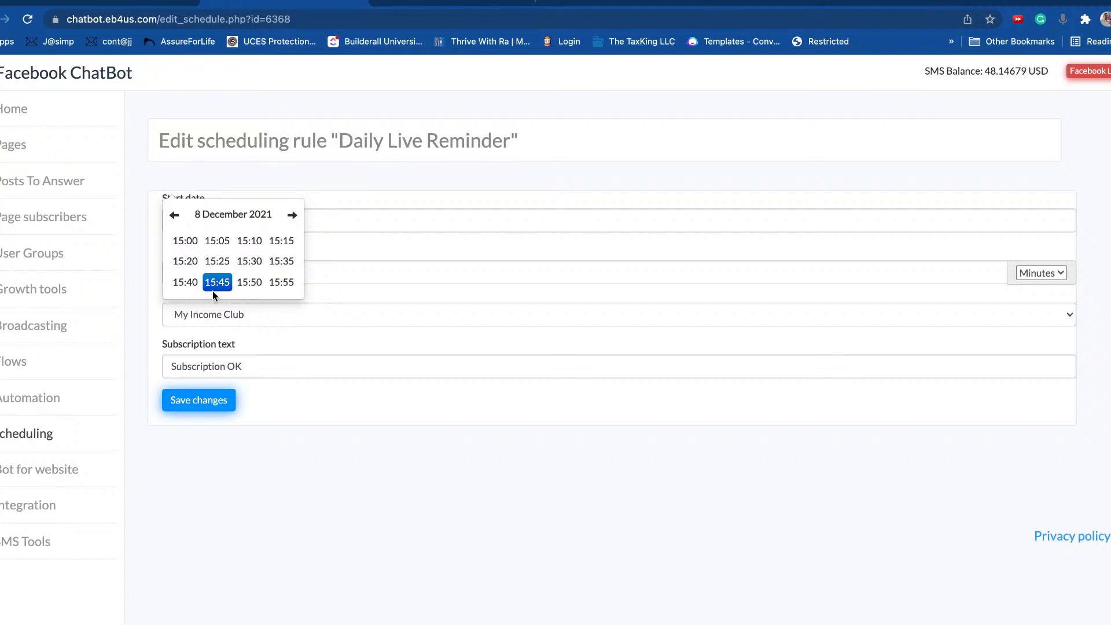
click(196, 243)
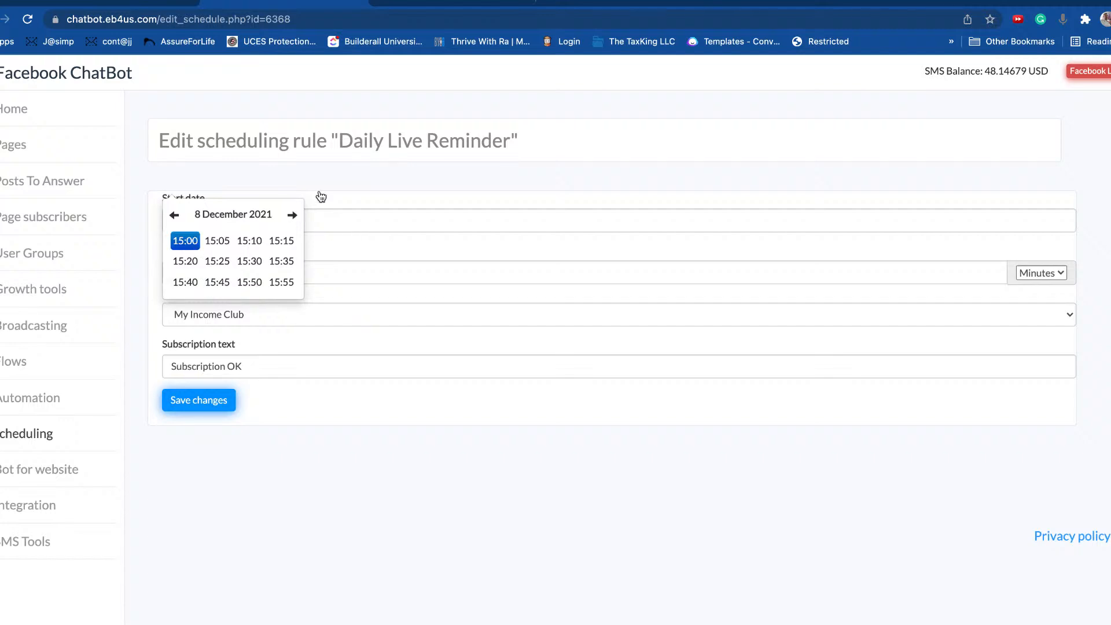
click(323, 435)
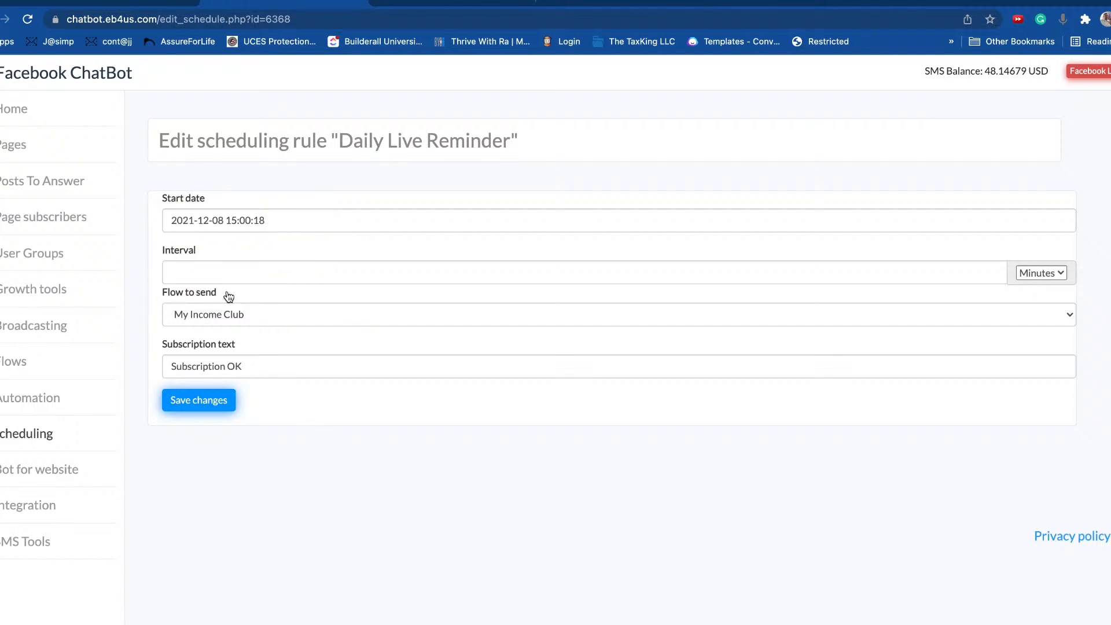
Step: Make the rule repeat every 1 day and send the BA NT FB Group flow
click(339, 266)
click(1048, 273)
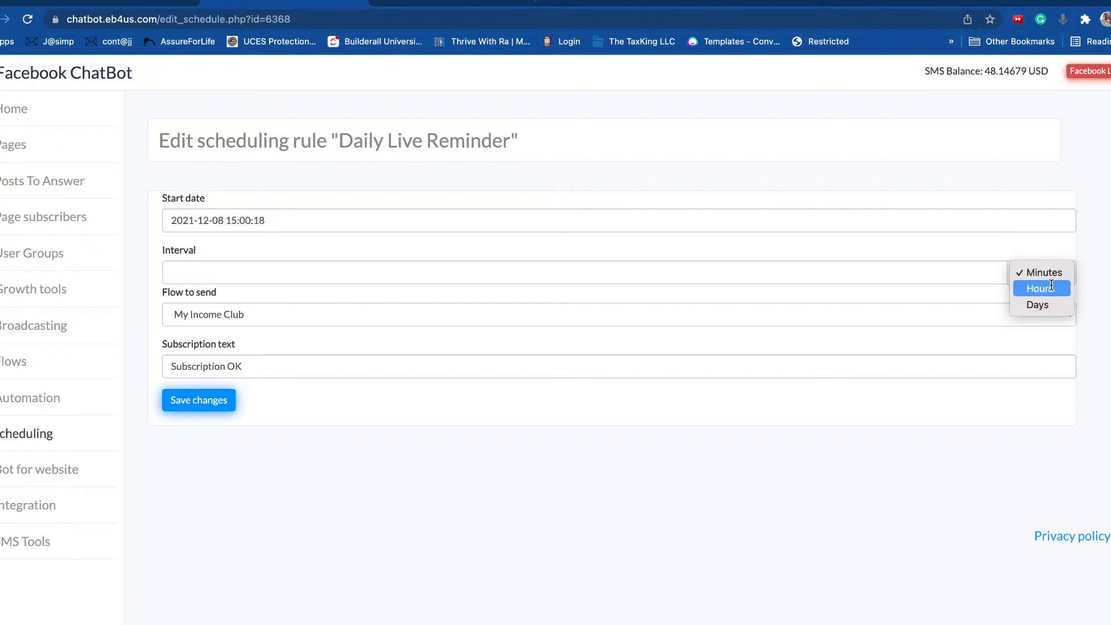
click(1051, 310)
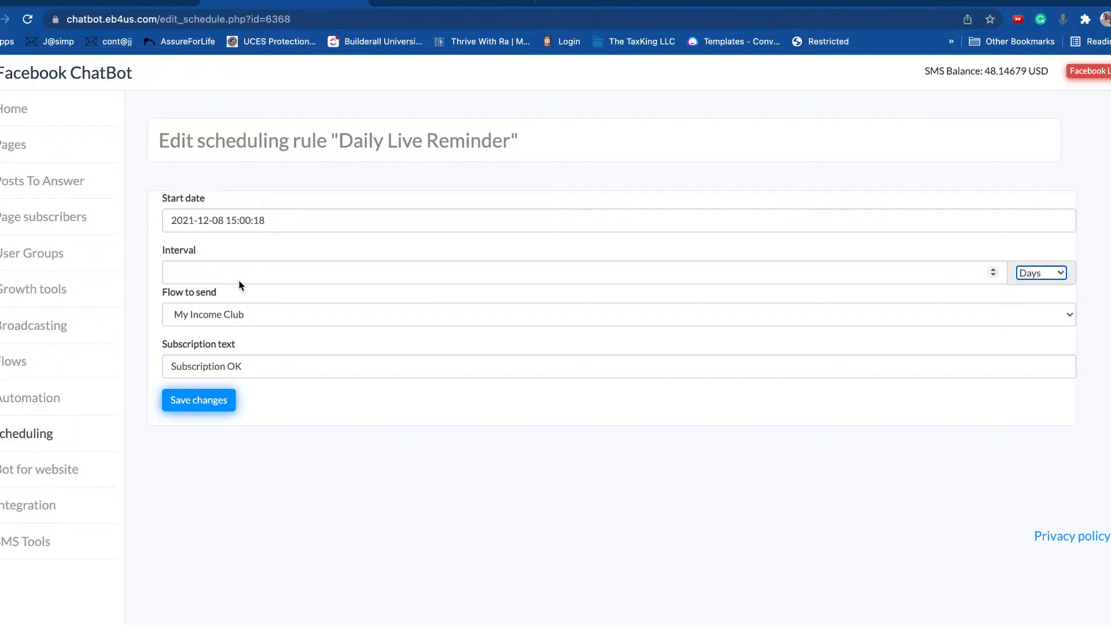
click(214, 278)
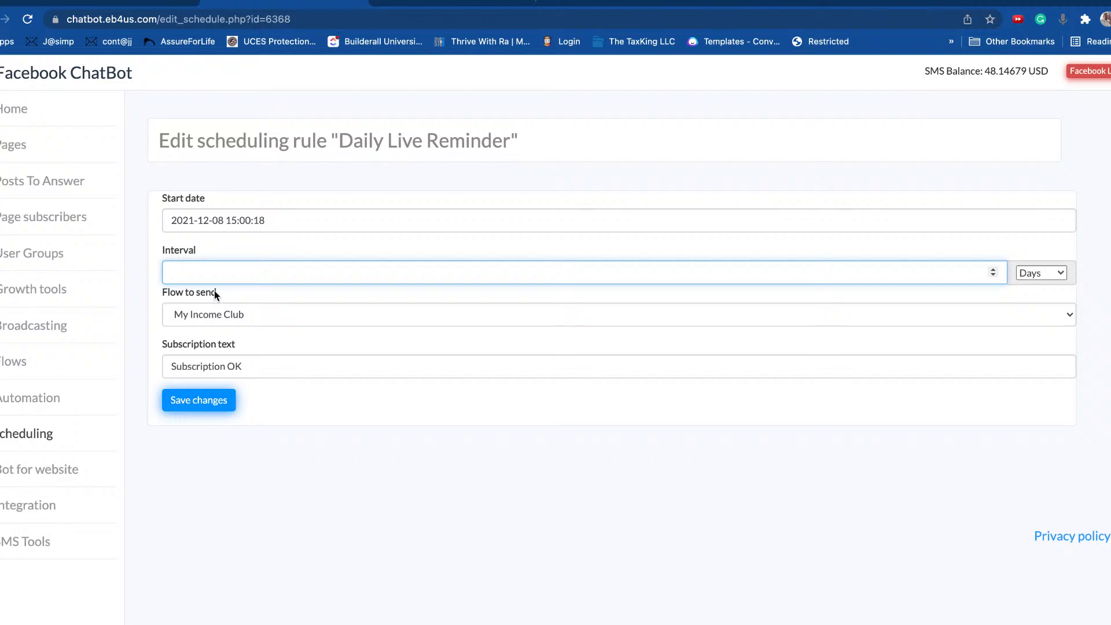
text(1)
click(184, 315)
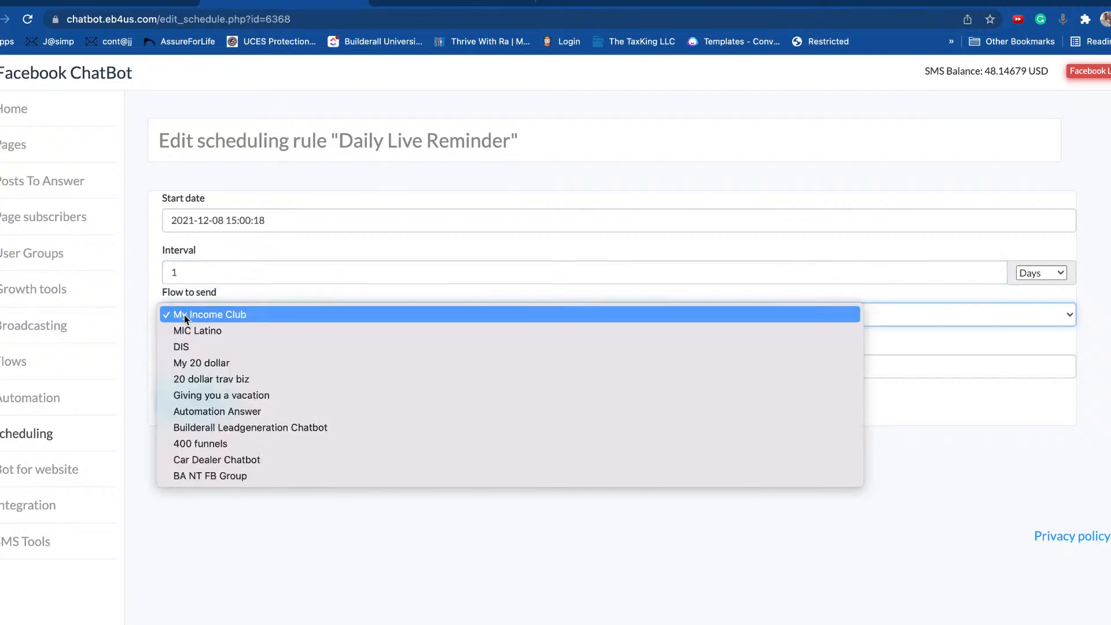
click(225, 476)
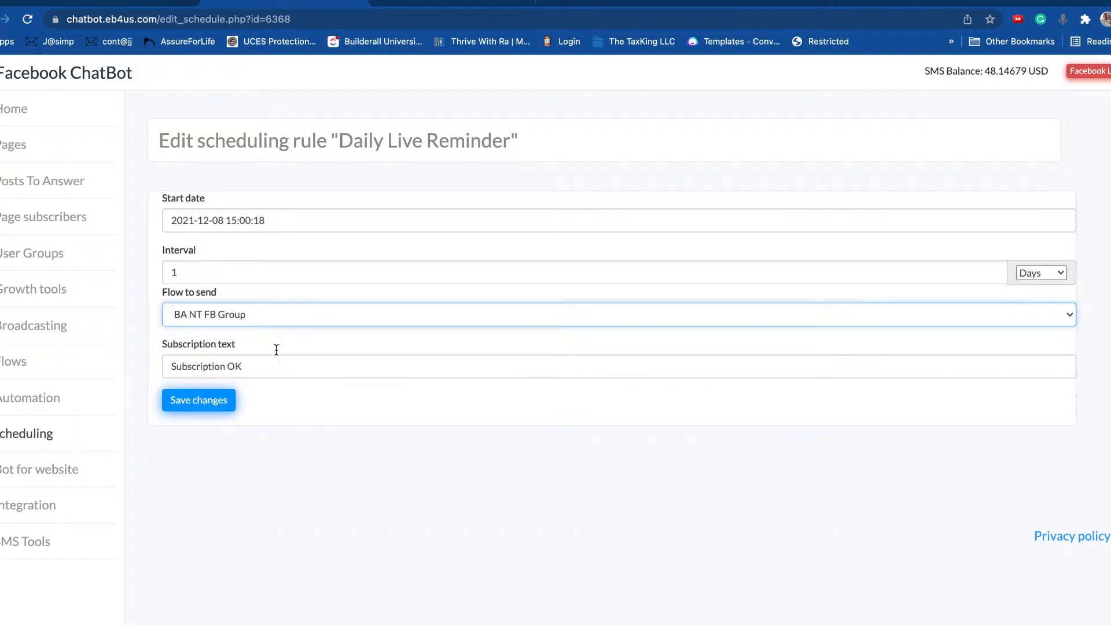
Step: Replace the subscription text with 'Daily FB LIVE Reminder' and save the rule
click(197, 370)
drag(279, 371, 151, 366)
text(Daily FB)
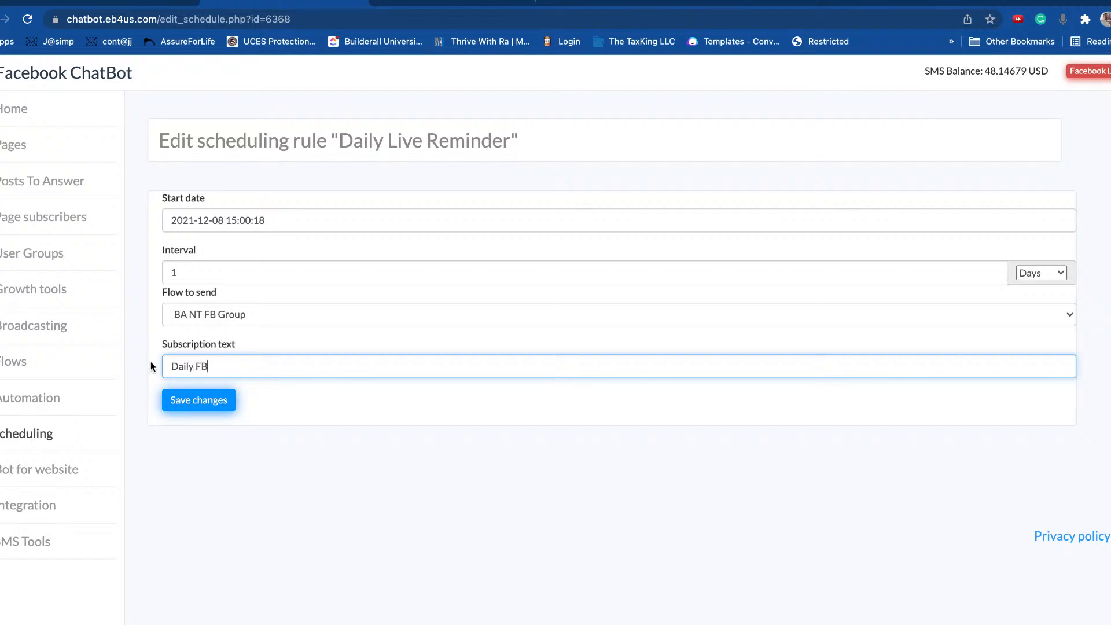
text( LIVE Reminder)
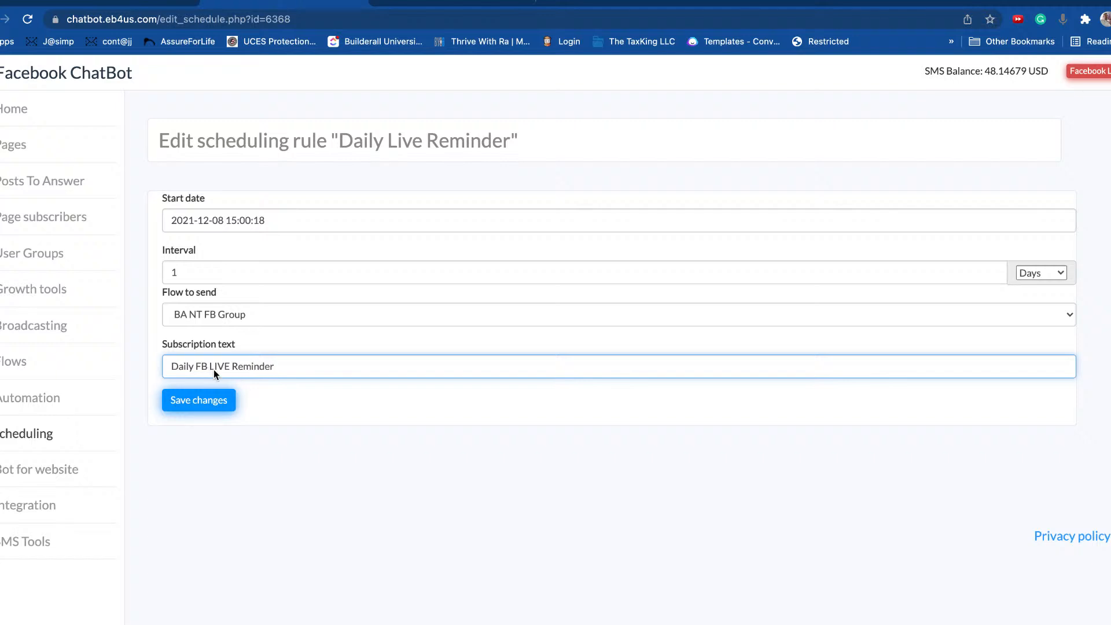
click(211, 405)
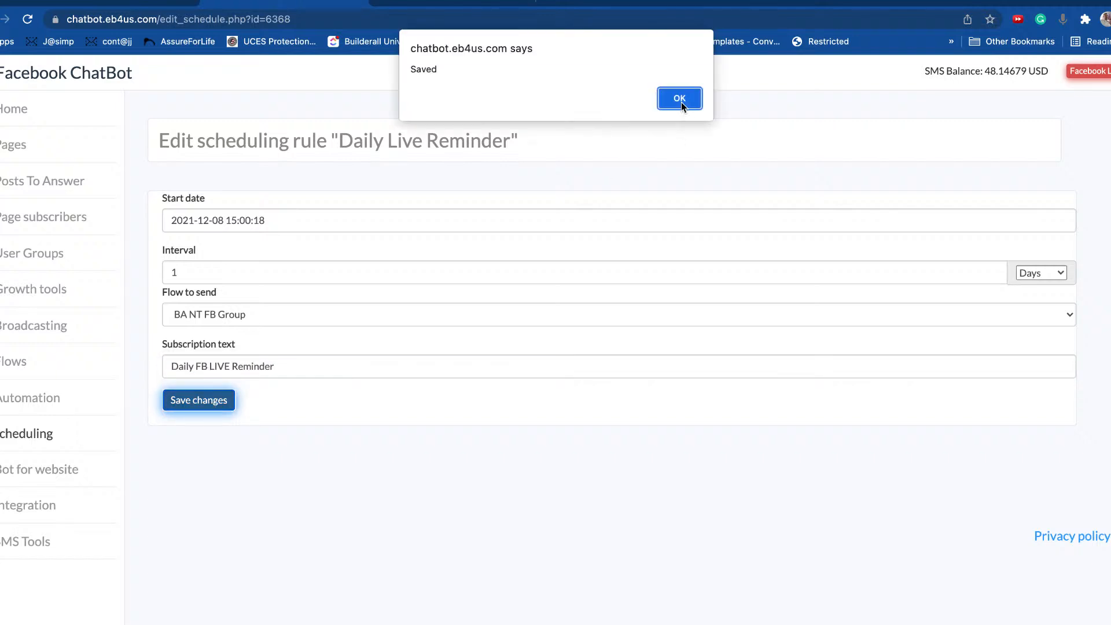
click(680, 100)
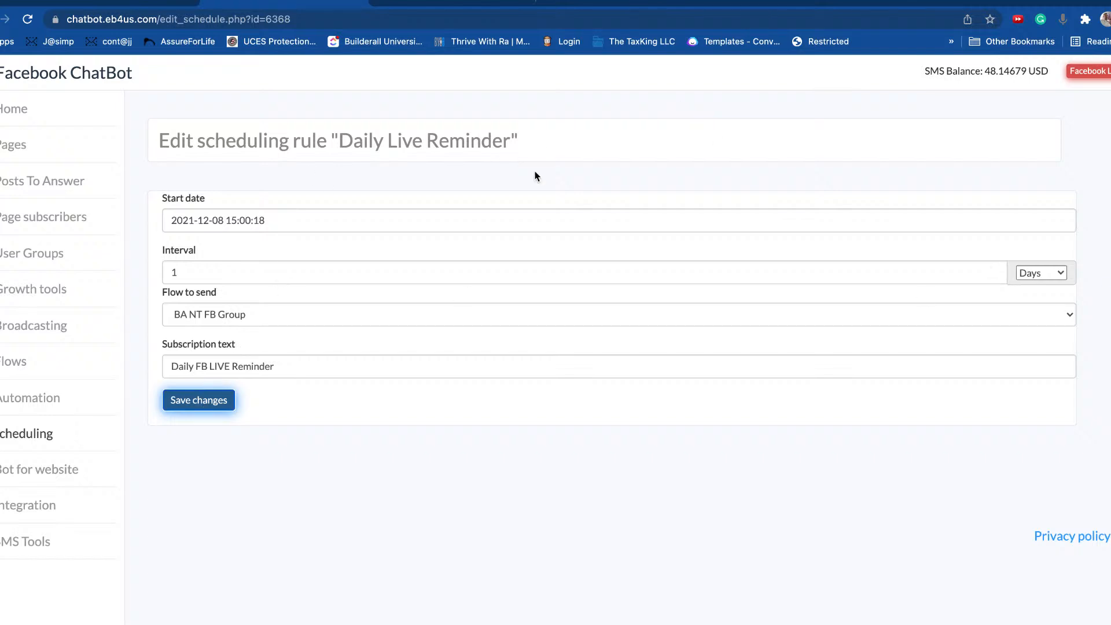
click(210, 405)
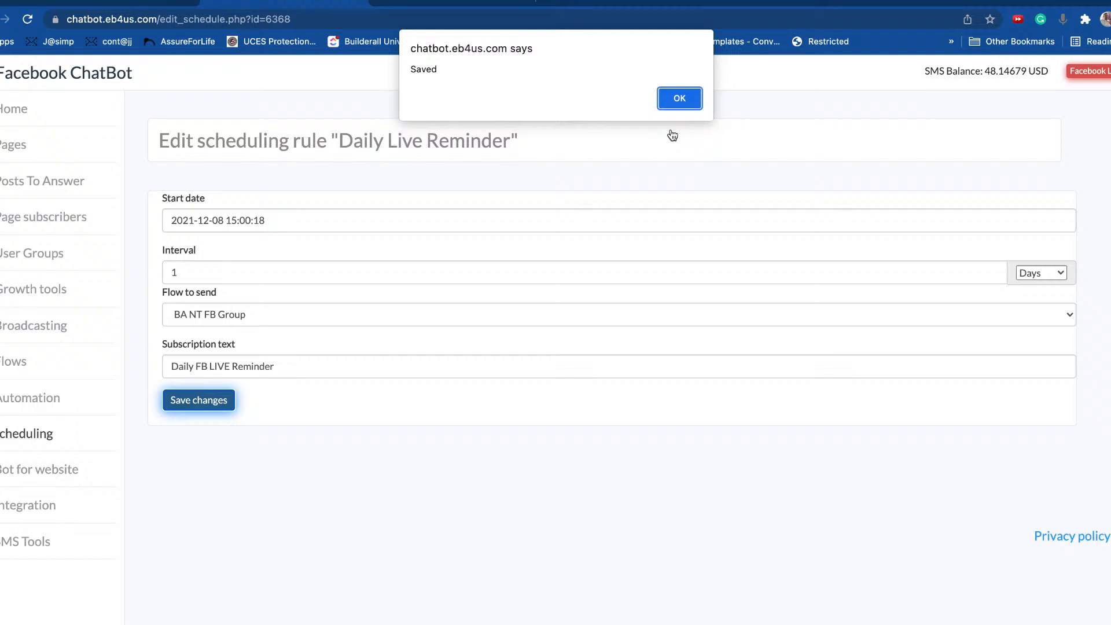
click(677, 97)
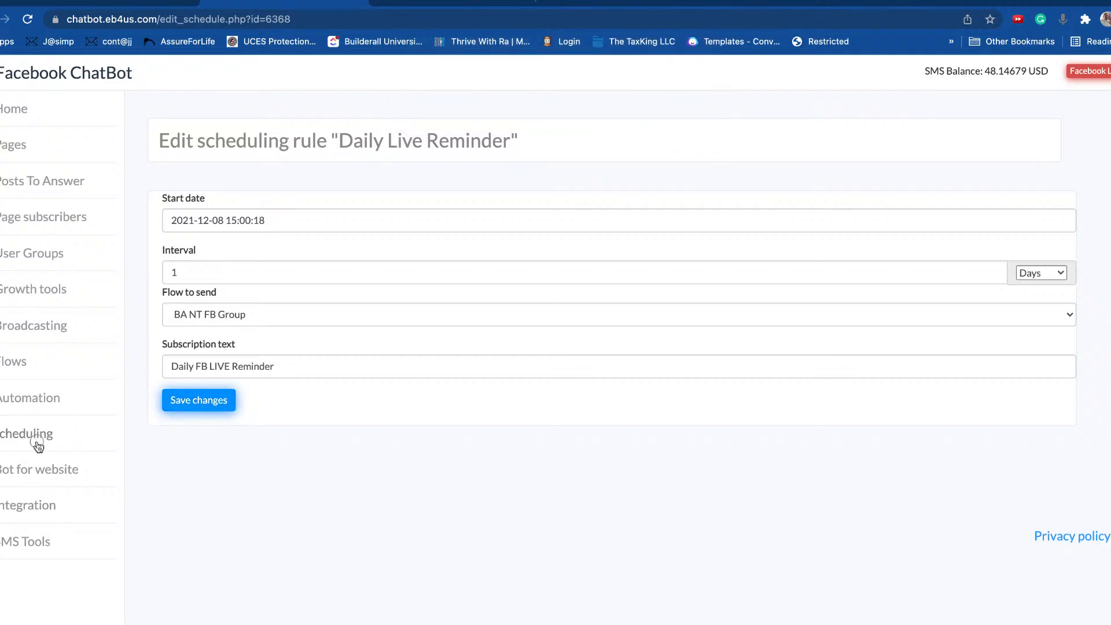
Step: Open the Live Q&A rule and page the event calendar's decades toward 2021
click(33, 445)
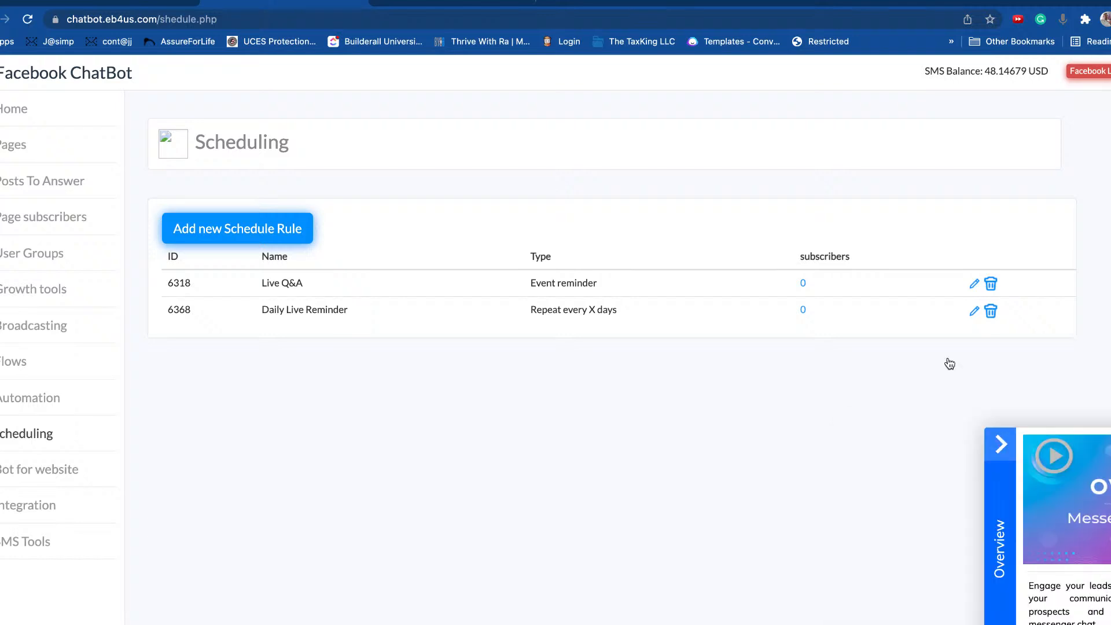
click(976, 283)
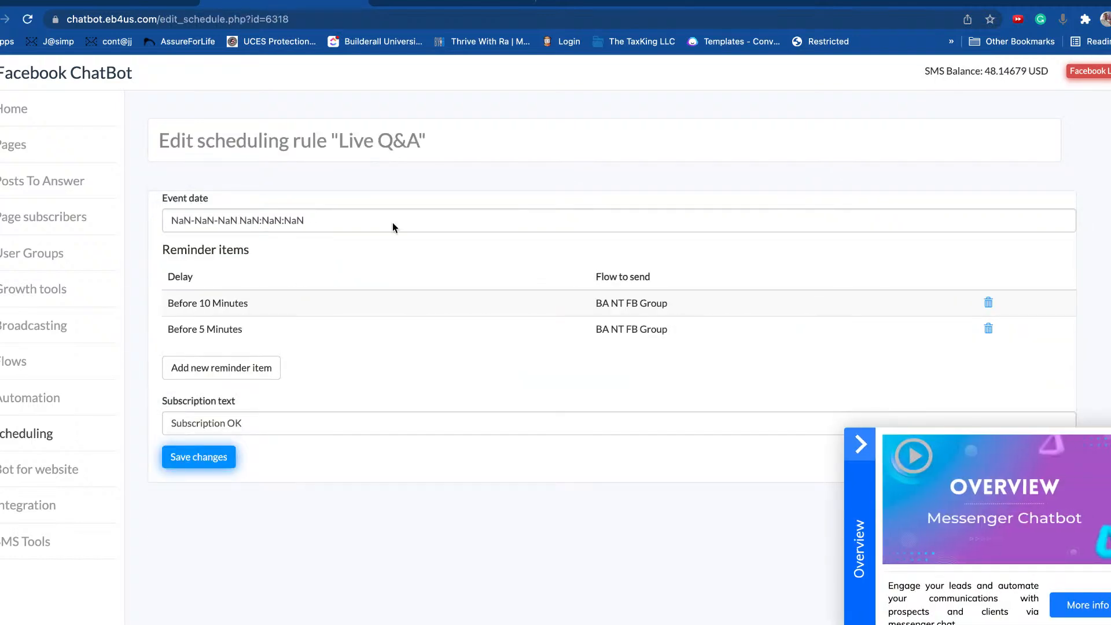
click(392, 224)
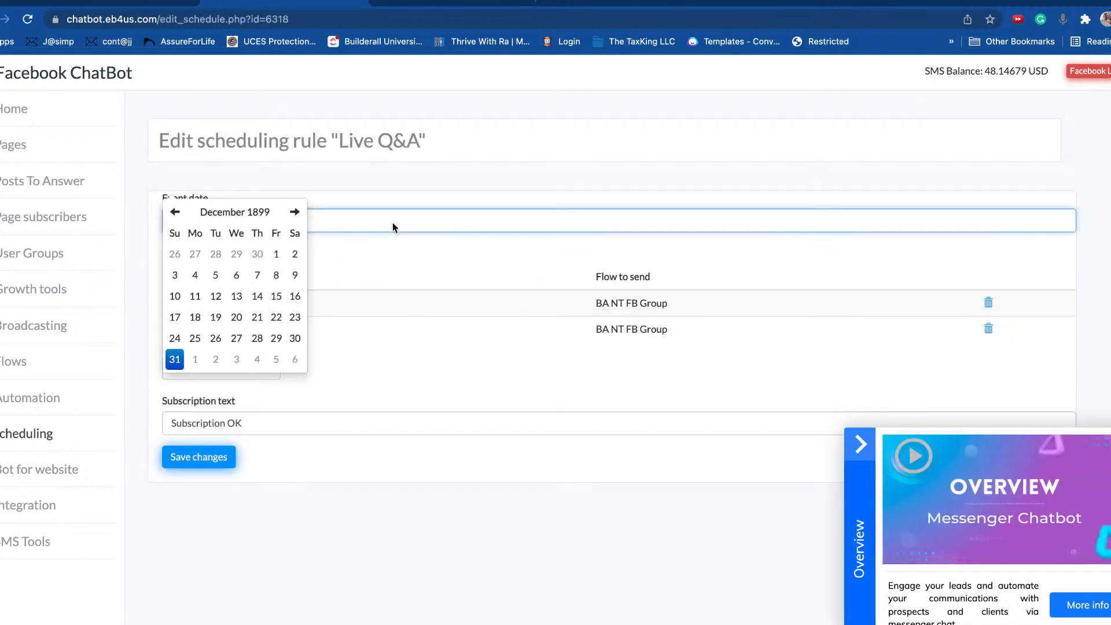
click(334, 195)
click(248, 212)
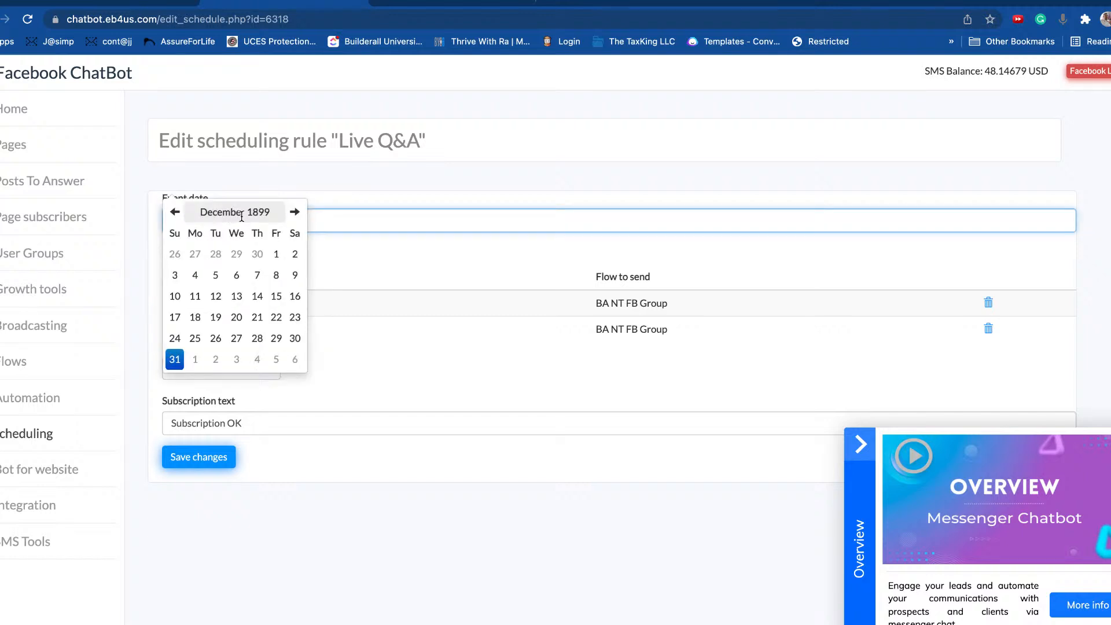
click(262, 221)
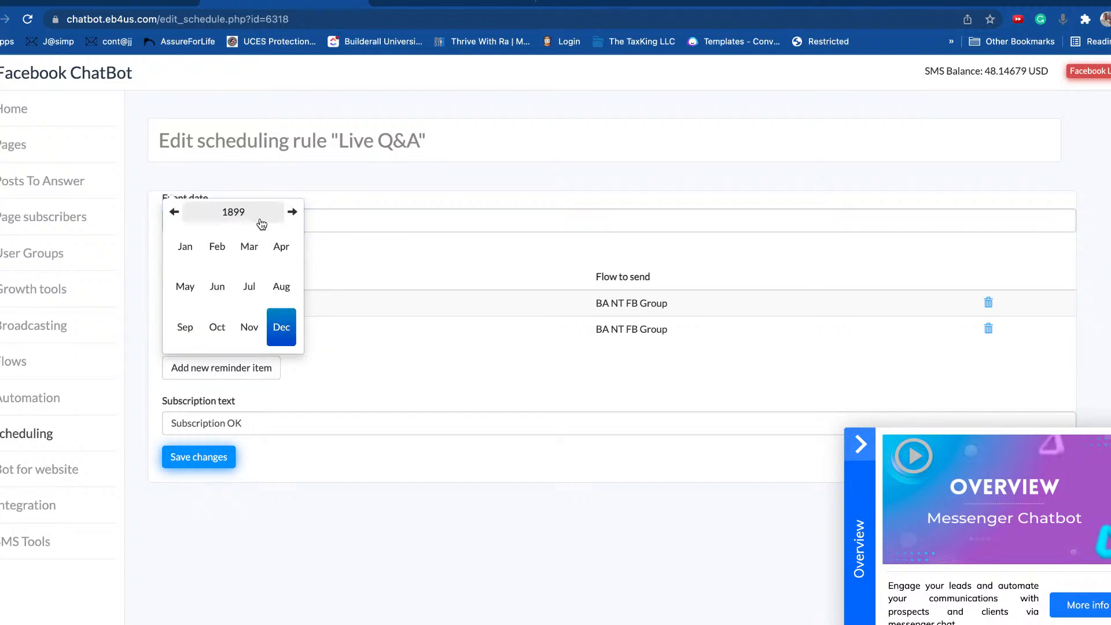
click(245, 219)
click(293, 212)
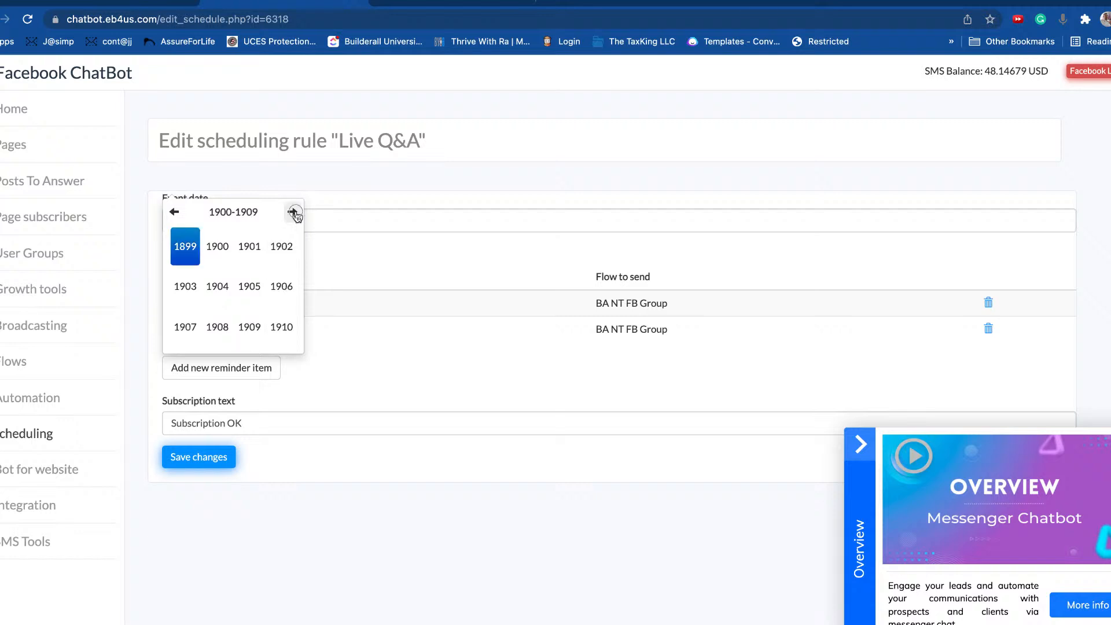
click(294, 213)
click(294, 213)
click(293, 212)
click(293, 212)
click(293, 212)
click(293, 212)
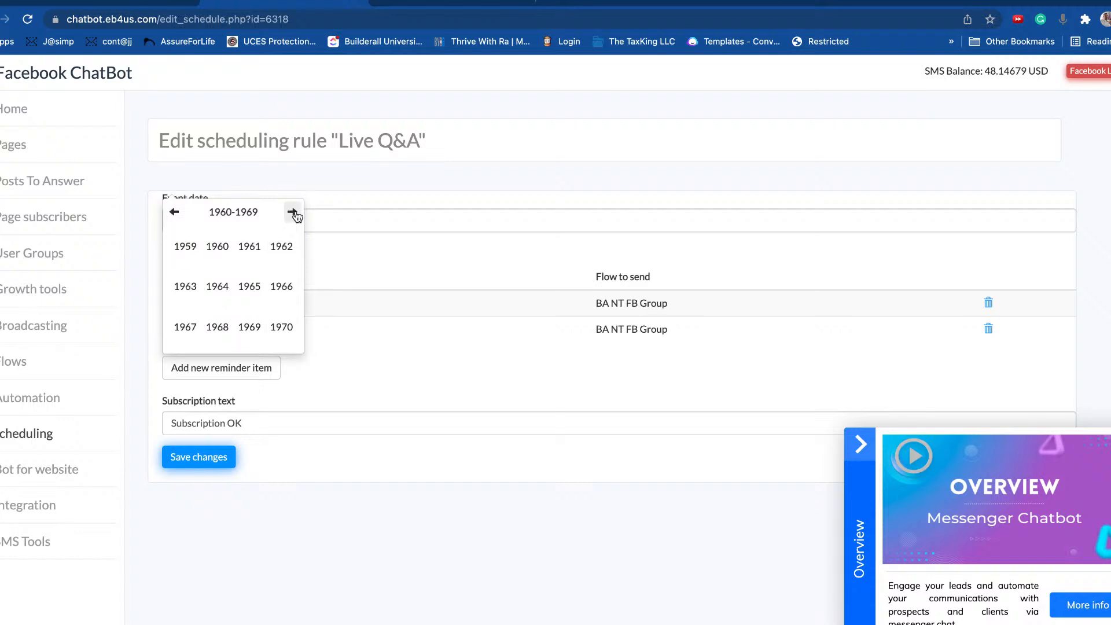
click(294, 213)
click(293, 212)
click(294, 212)
click(294, 212)
click(294, 213)
click(294, 212)
click(293, 213)
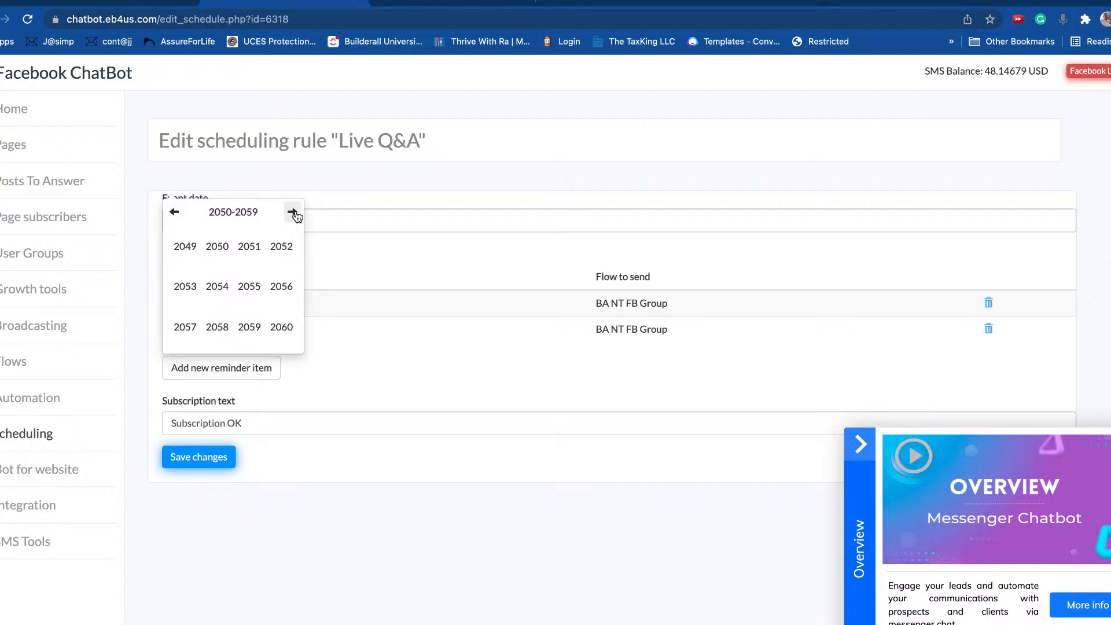
click(174, 212)
click(174, 212)
click(175, 212)
Step: Set the event date to 10 December 2021 at 17:00, reviewing the 10- and 5-minute reminders
click(249, 252)
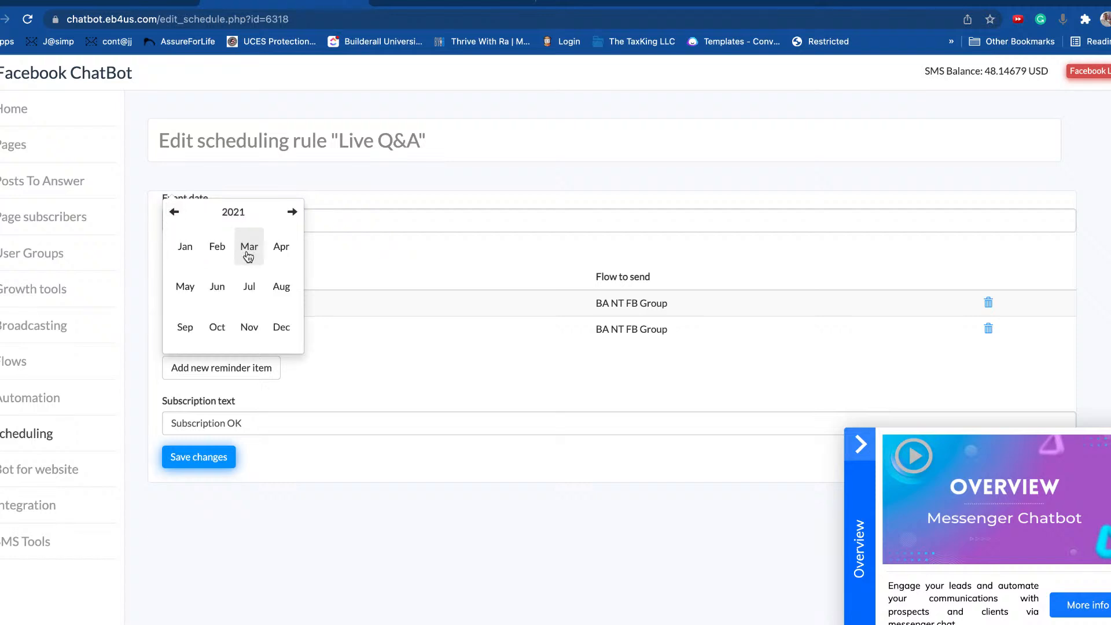
click(271, 326)
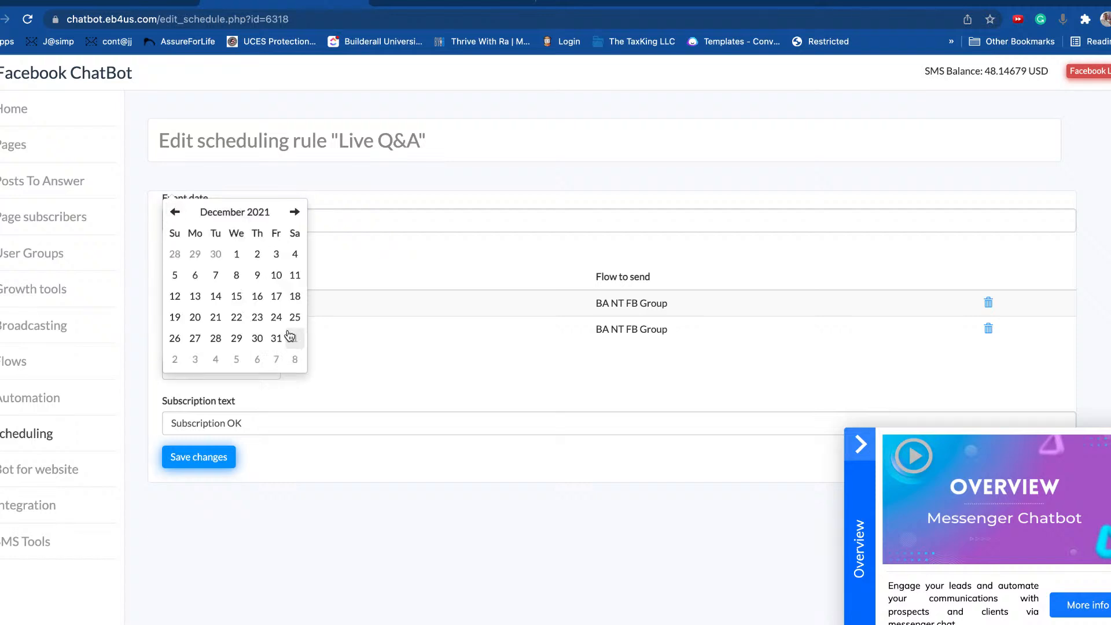
click(281, 280)
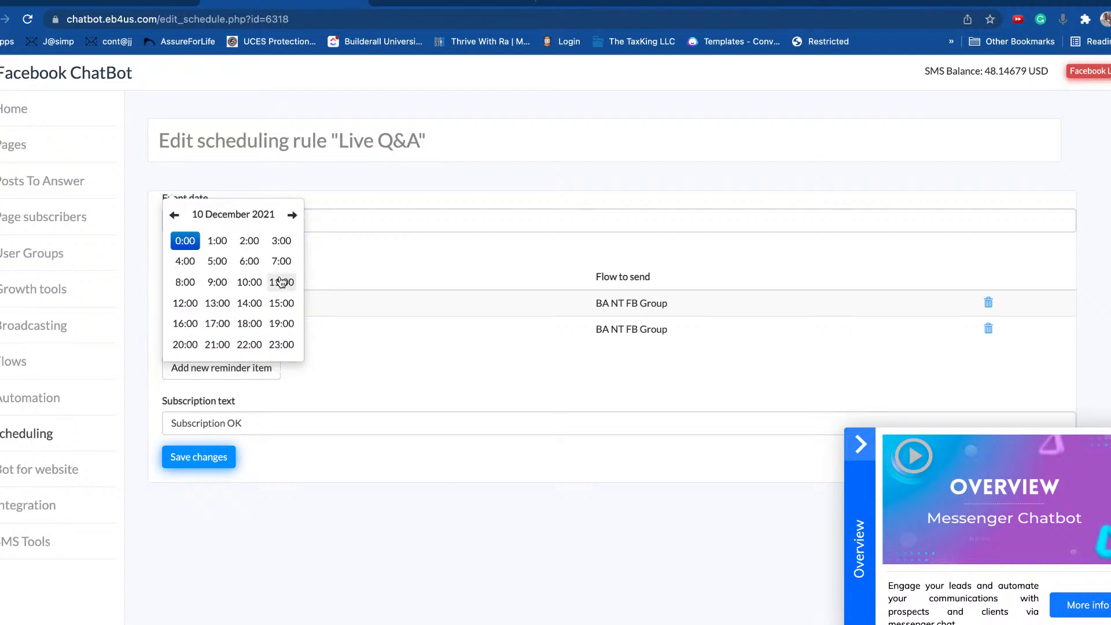
click(216, 327)
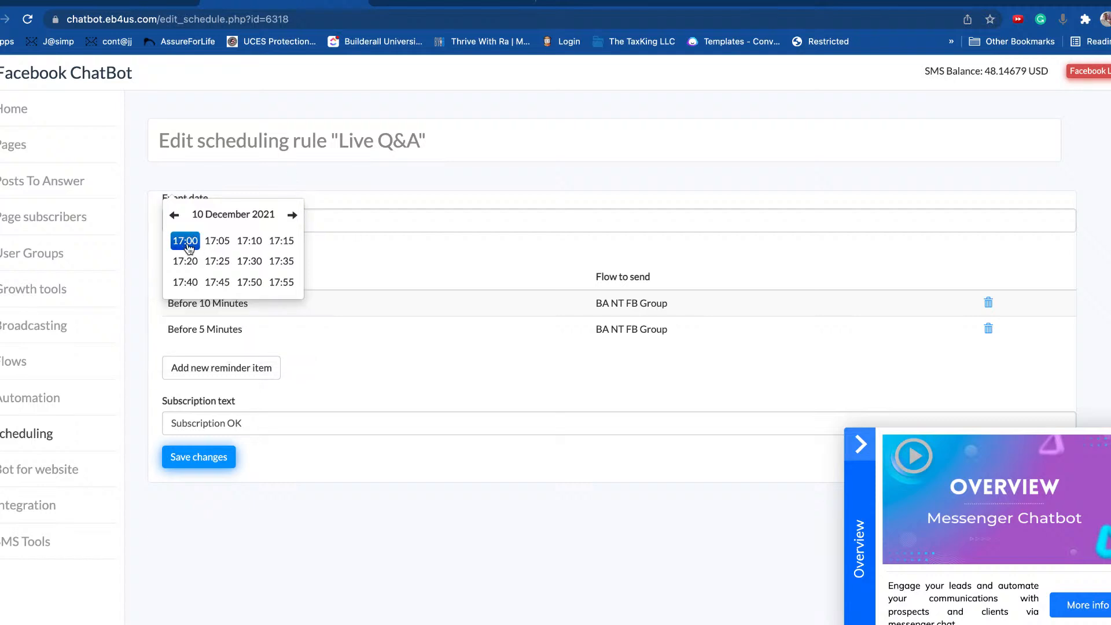
click(367, 201)
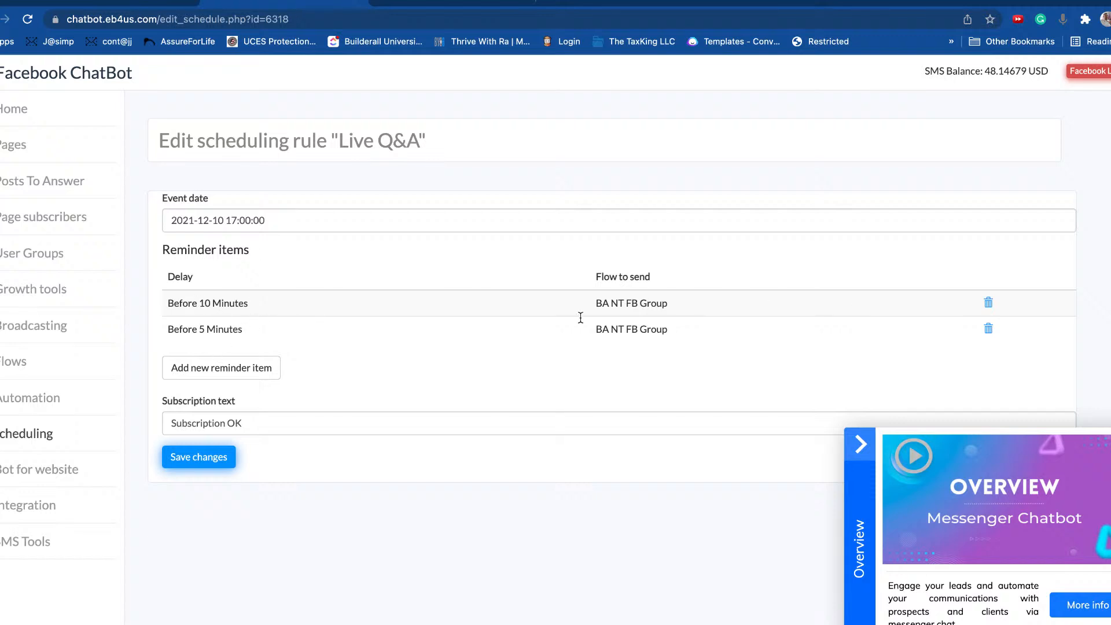
drag(207, 303, 362, 306)
drag(173, 330, 371, 336)
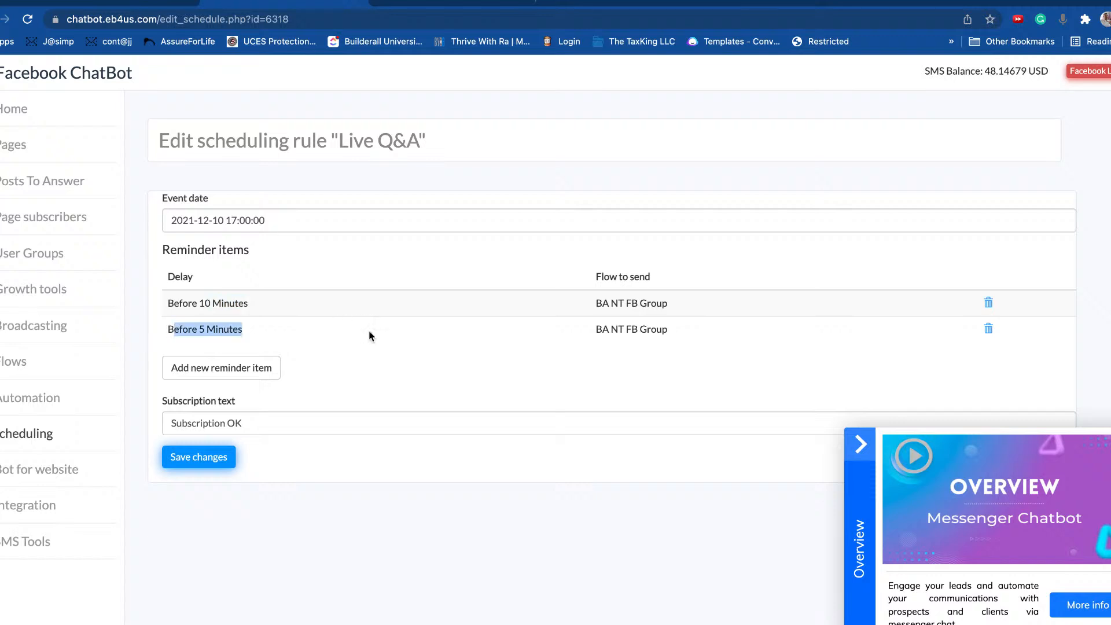
Step: Replace the subscription text with 'Join our LIVE Q&A' and save the rule
triple_click(273, 424)
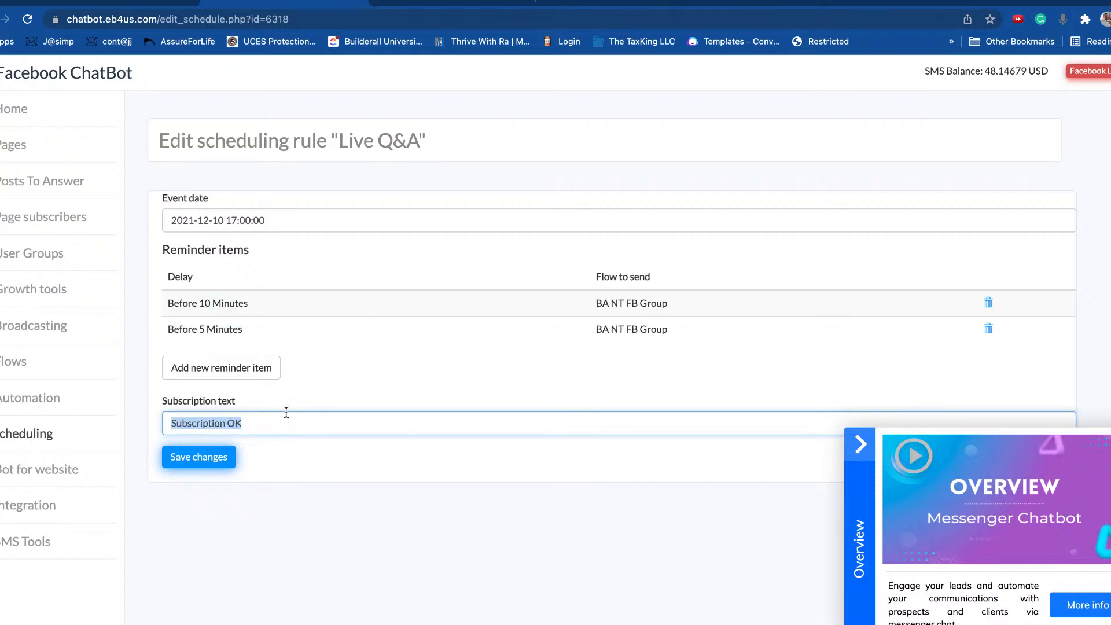
text(Join)
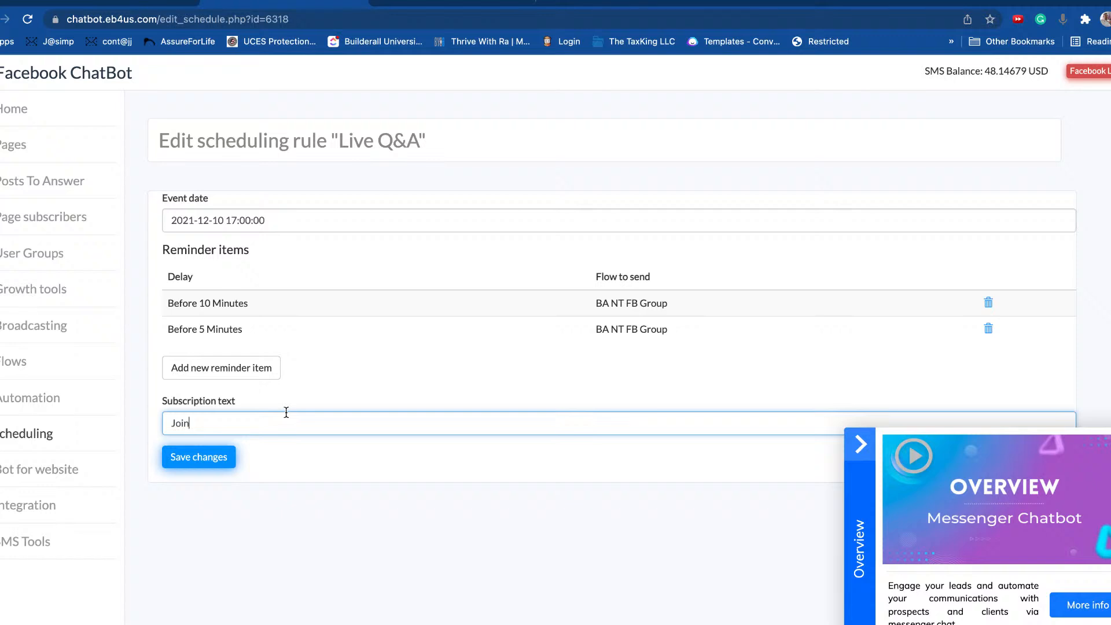
text( our LIVE Q&A)
click(224, 465)
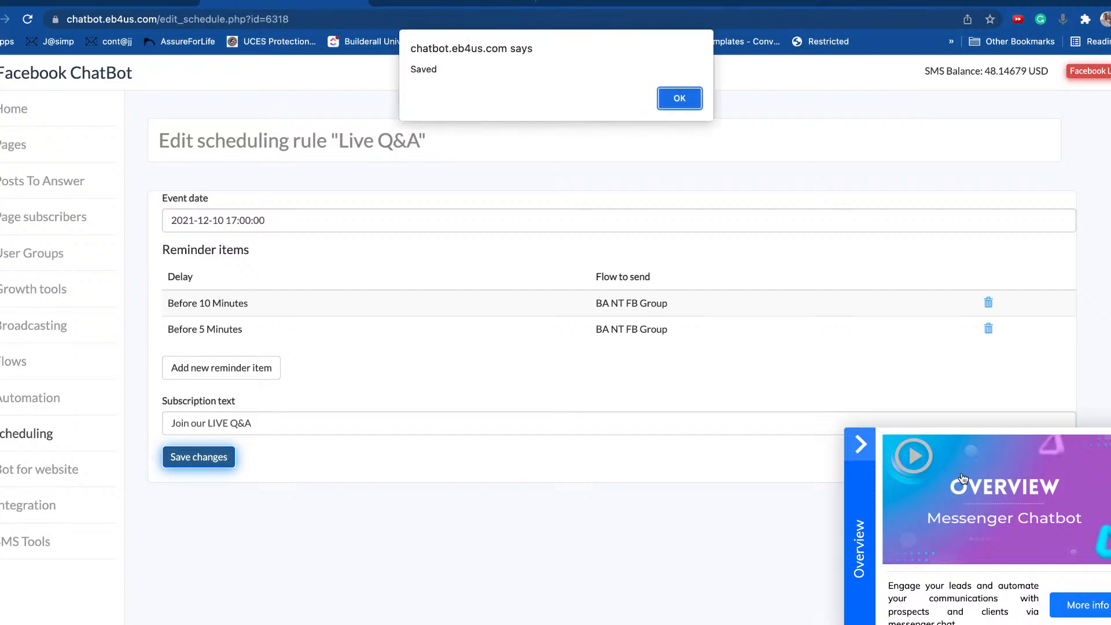
click(687, 100)
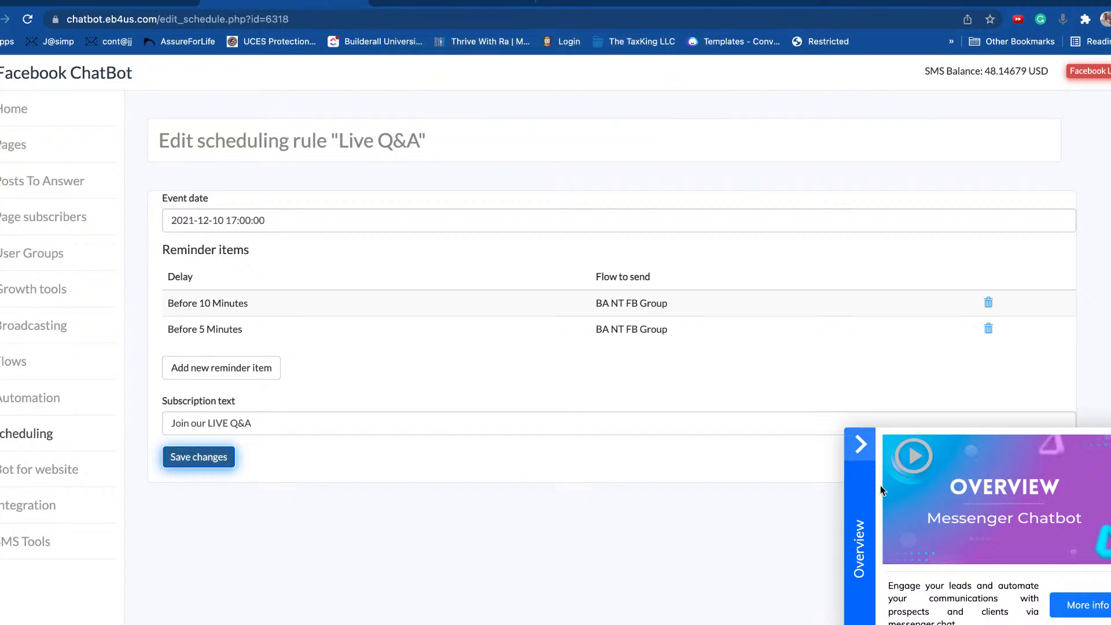
click(861, 444)
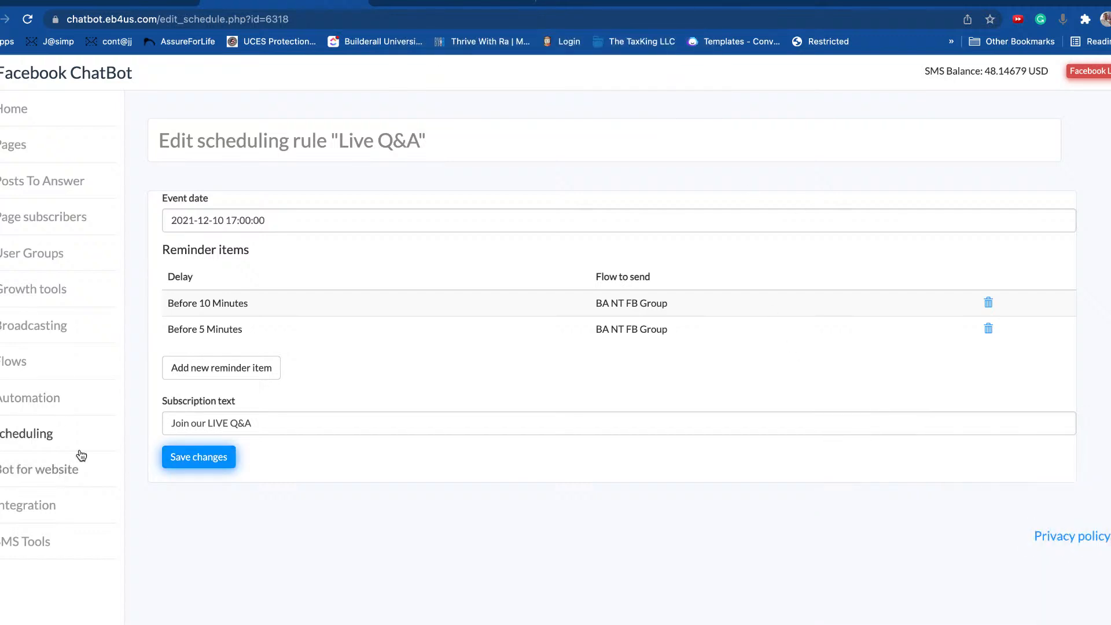
Step: Open the website bots list, start a New Growth Tool, and cancel it, leaving BA training Bot
click(41, 470)
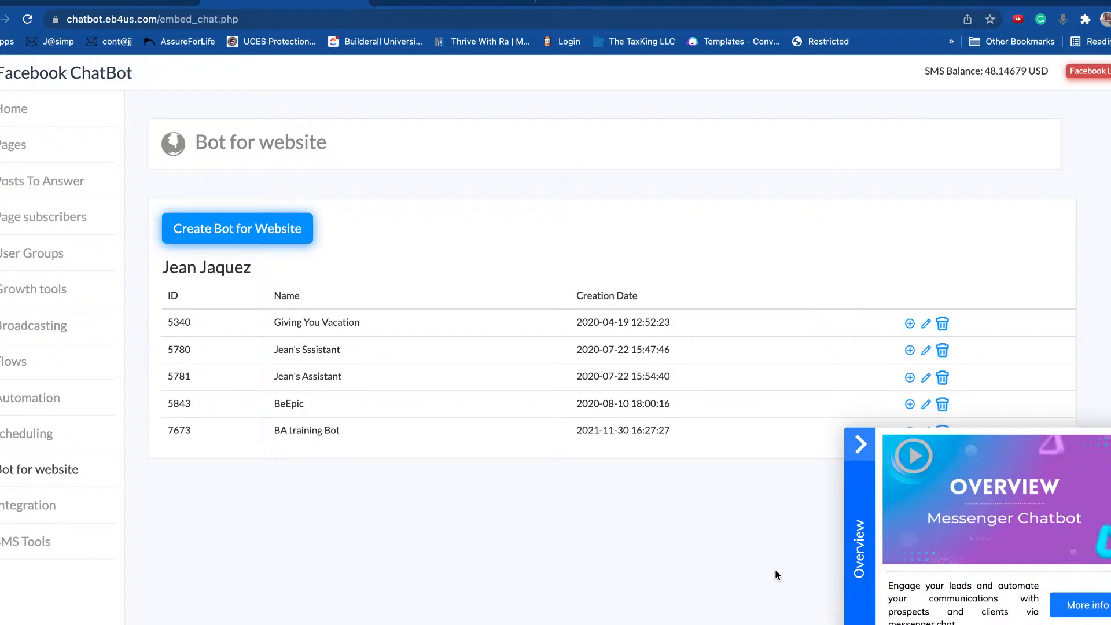
click(862, 445)
click(860, 446)
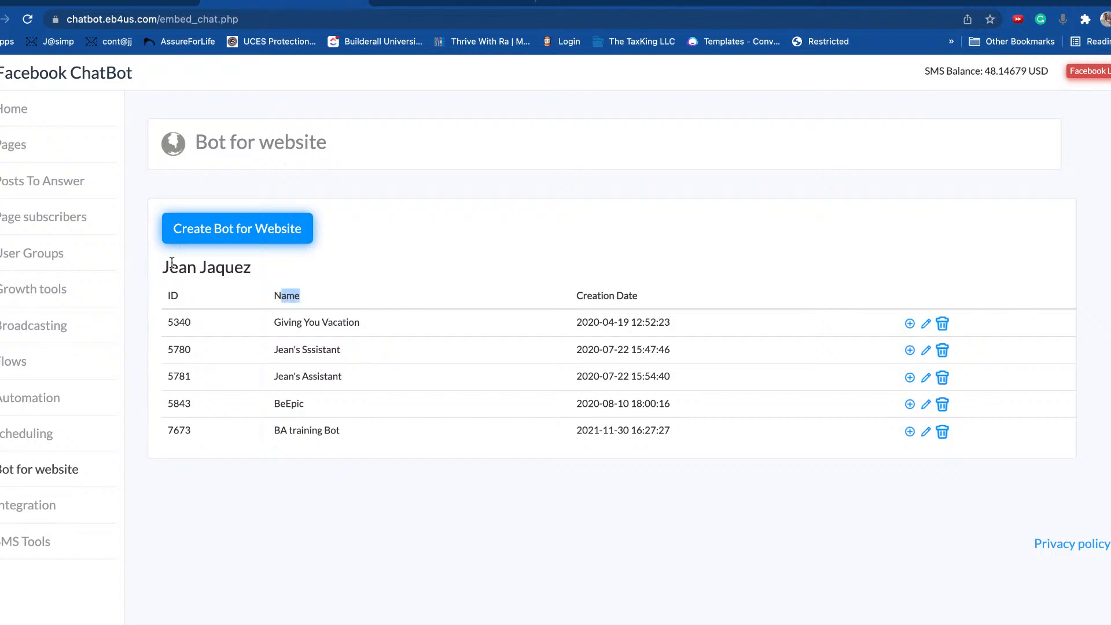
click(225, 232)
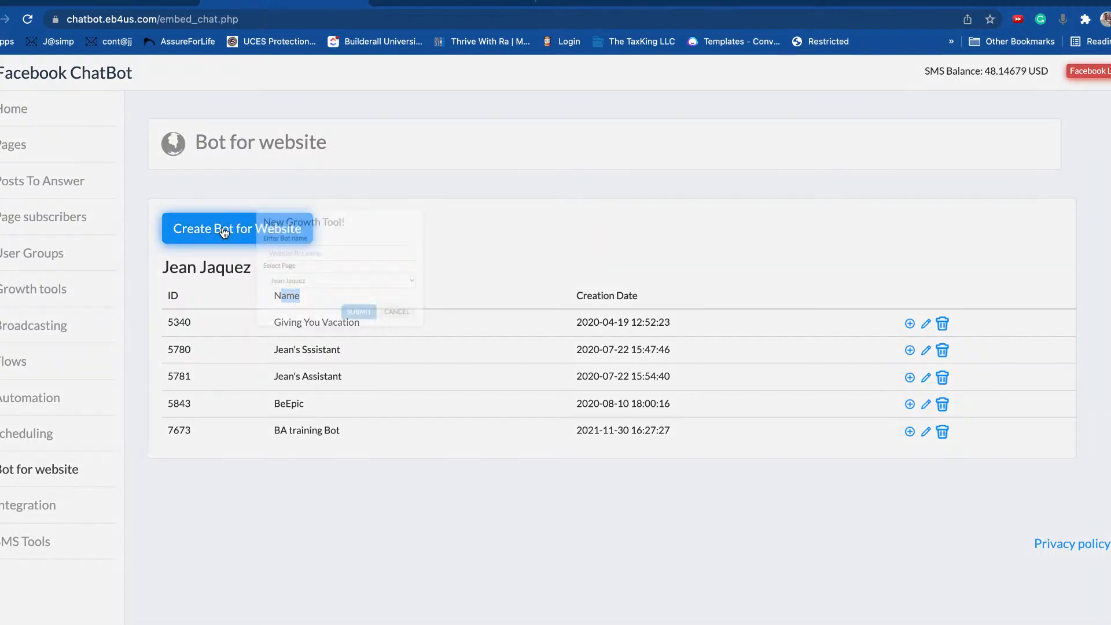
click(476, 330)
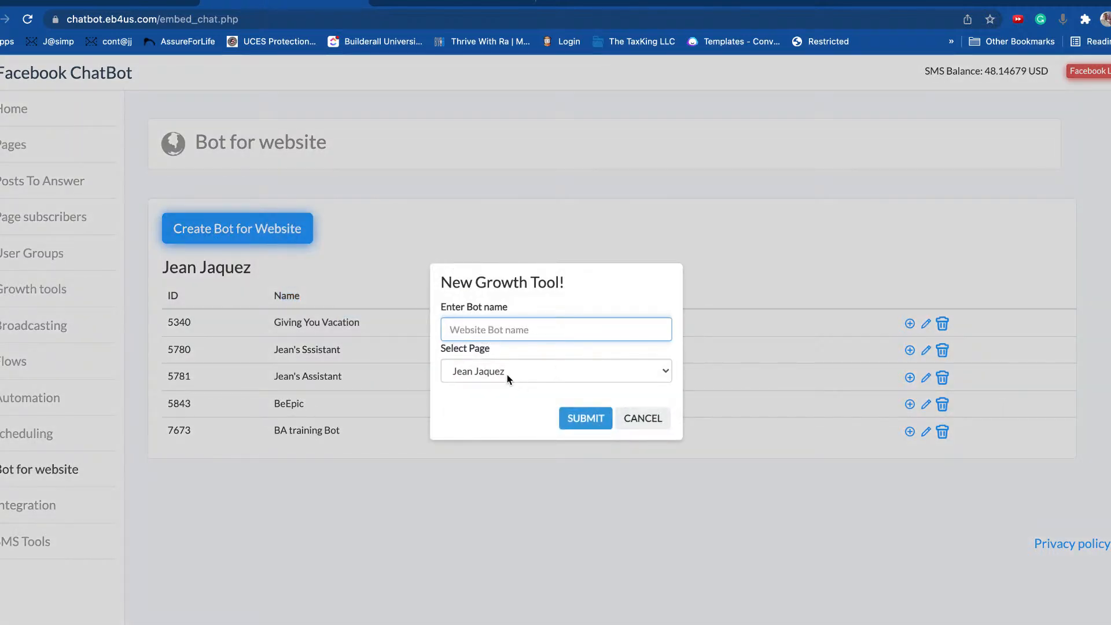
click(641, 418)
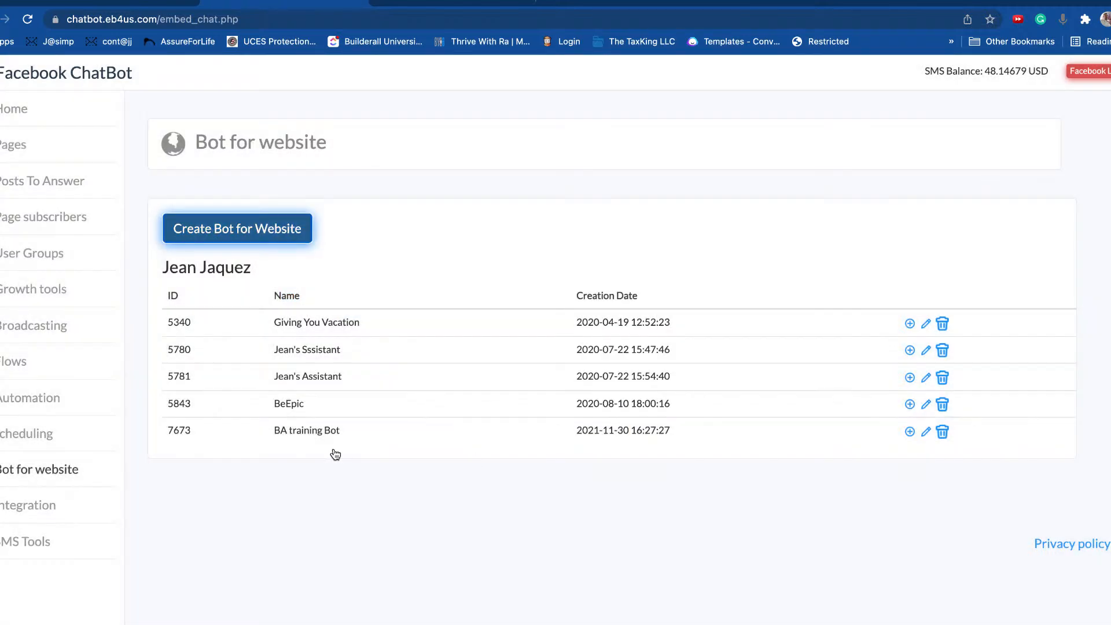
drag(280, 431, 333, 434)
click(297, 433)
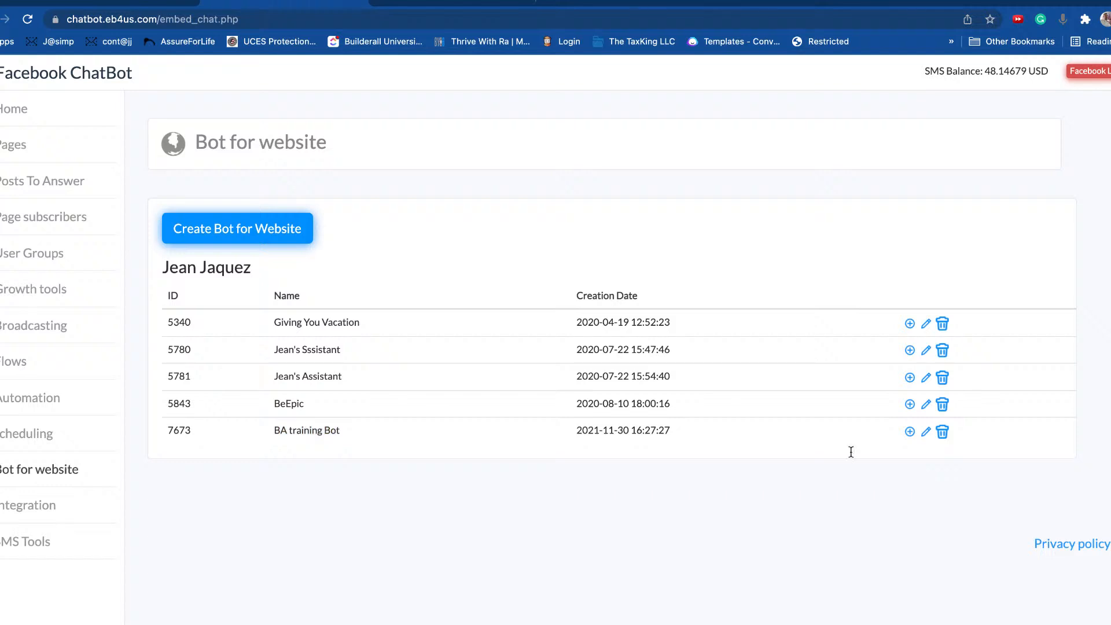
Step: Correct BA training Bot's logged-in greeting to 'join our group', keep display type Show, and save
click(925, 434)
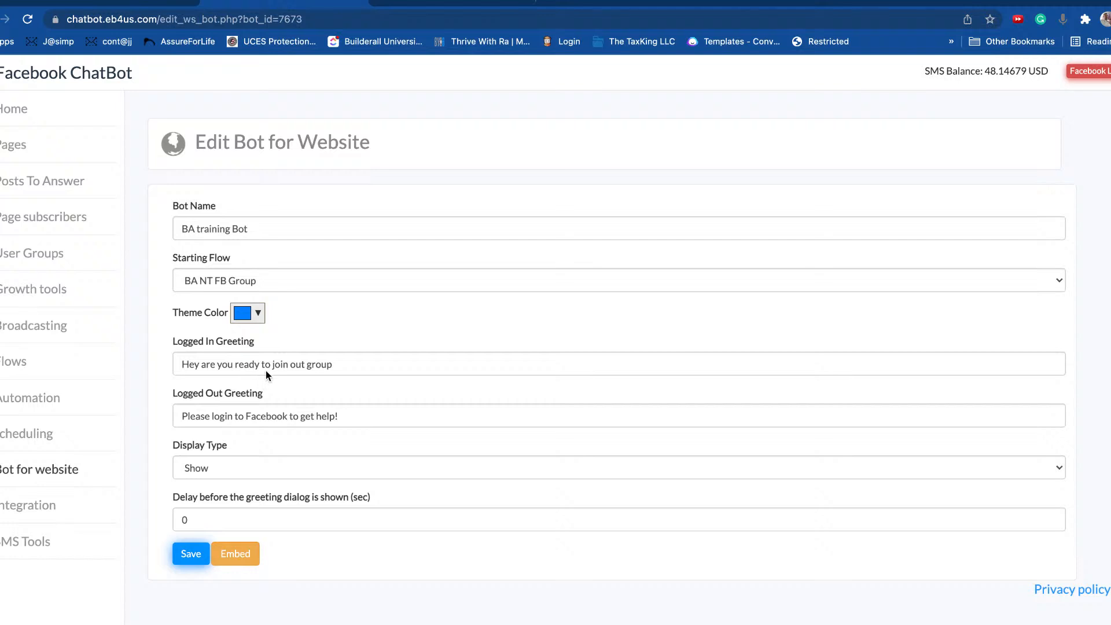
click(300, 364)
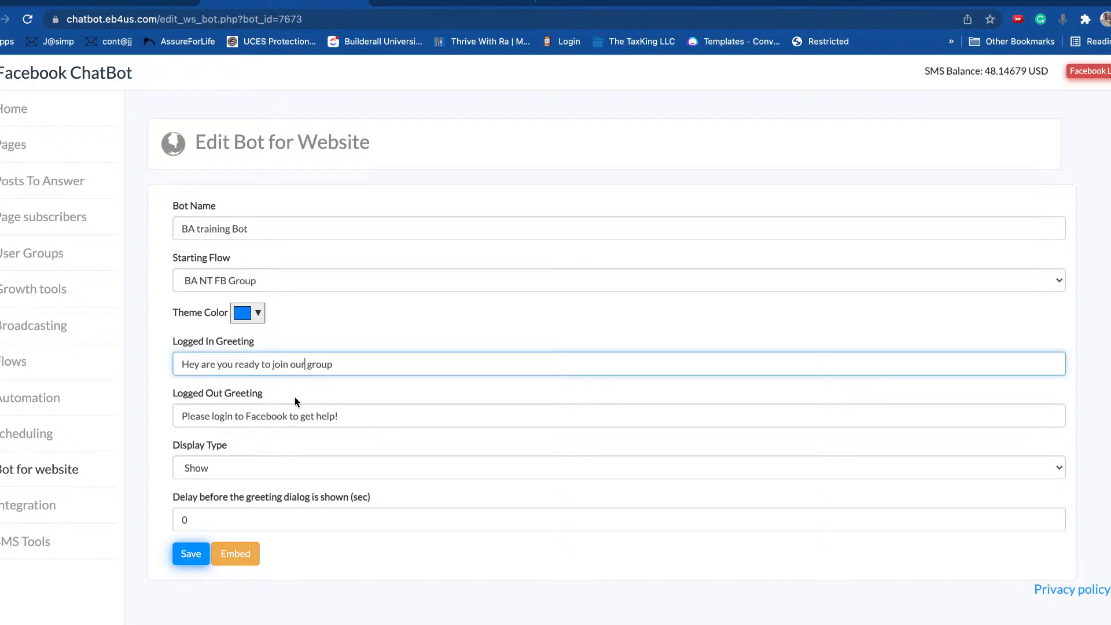
click(366, 418)
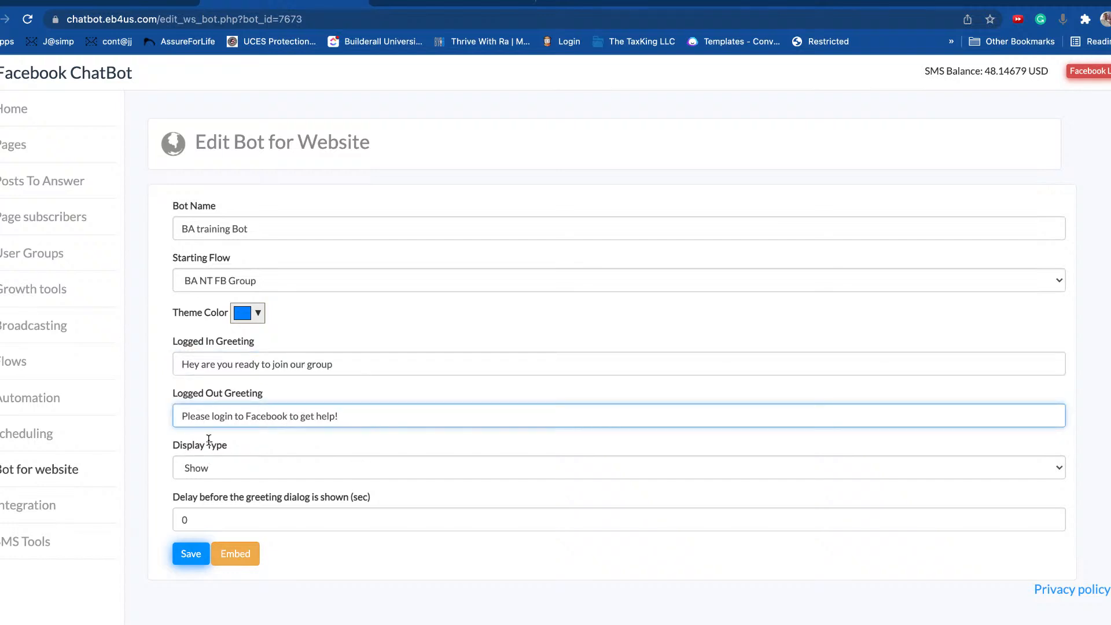
click(231, 467)
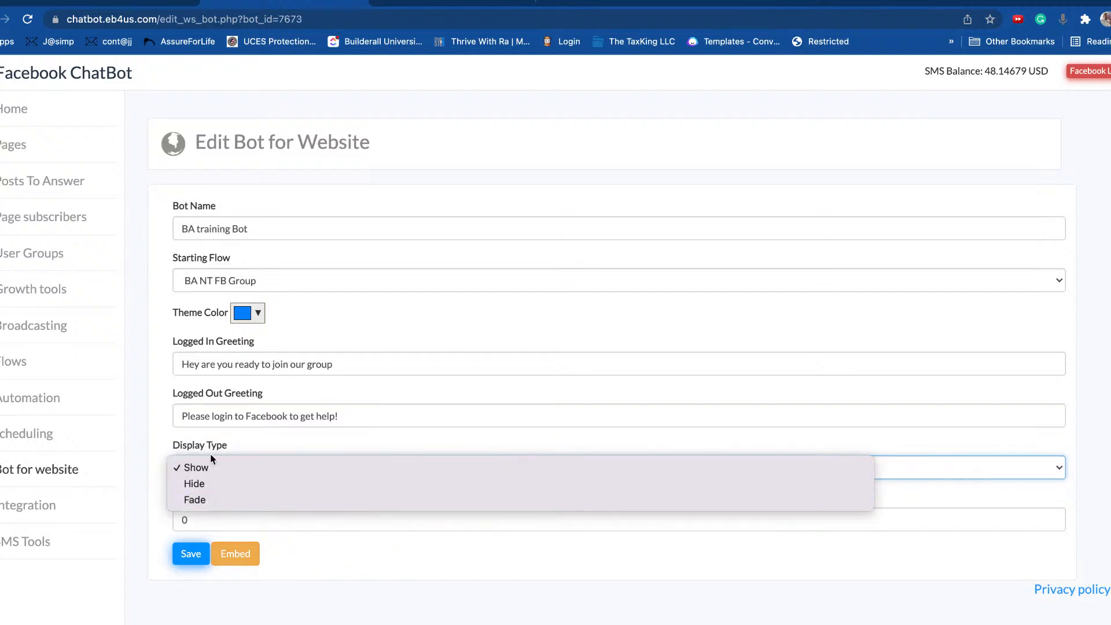
click(212, 448)
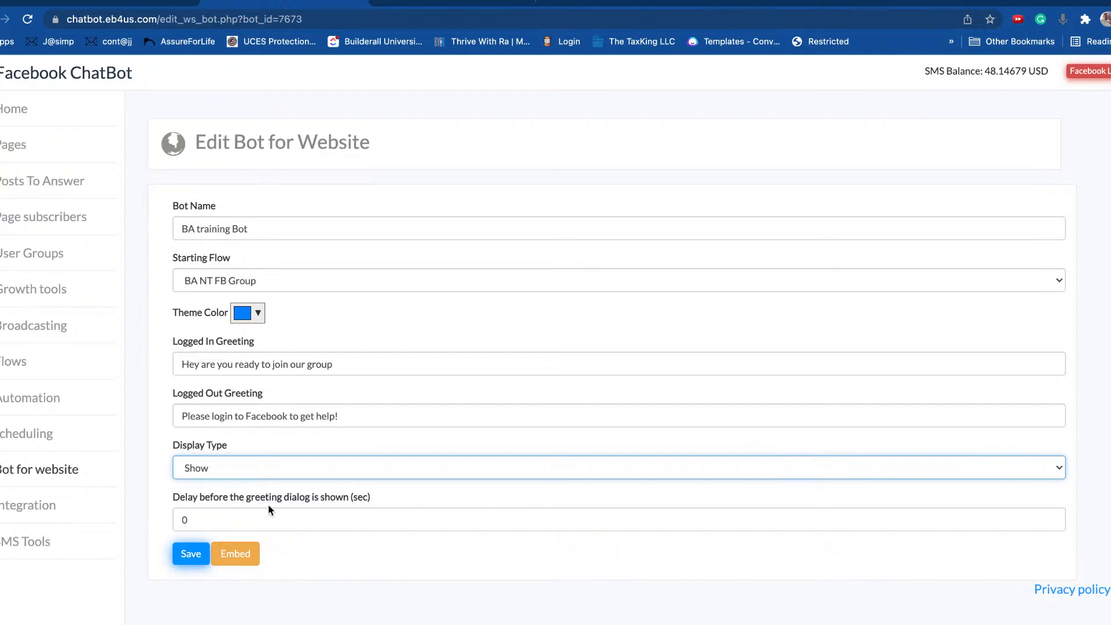
click(191, 554)
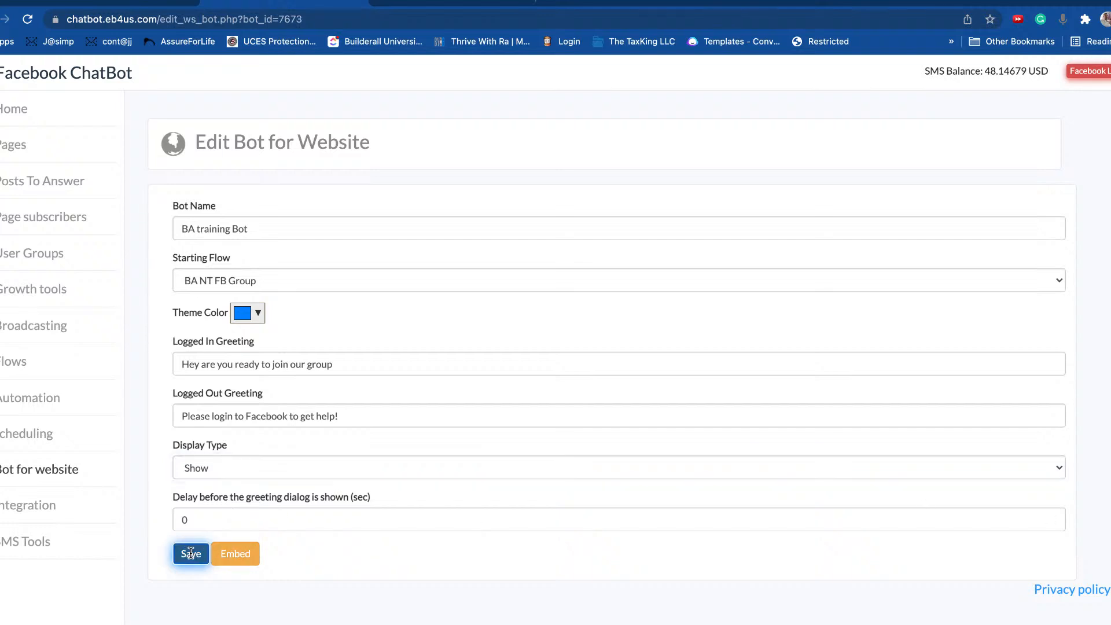
click(691, 97)
Step: Open the Embed Bot to Website dialog showing the whitelisted domains, then go to the Facebook Page settings
click(230, 560)
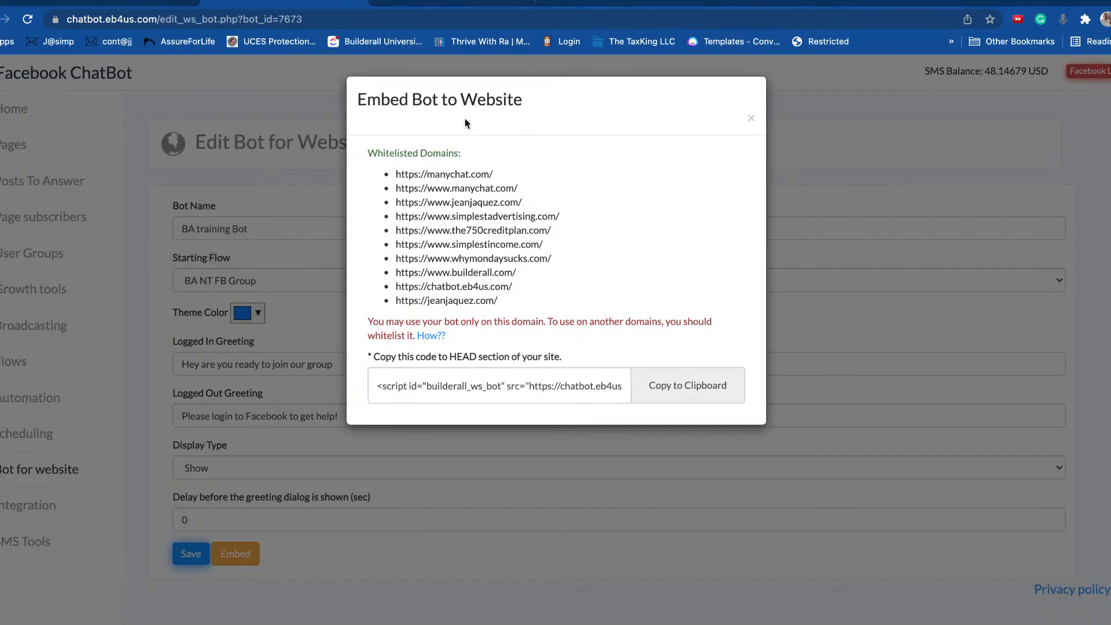
drag(357, 99, 526, 100)
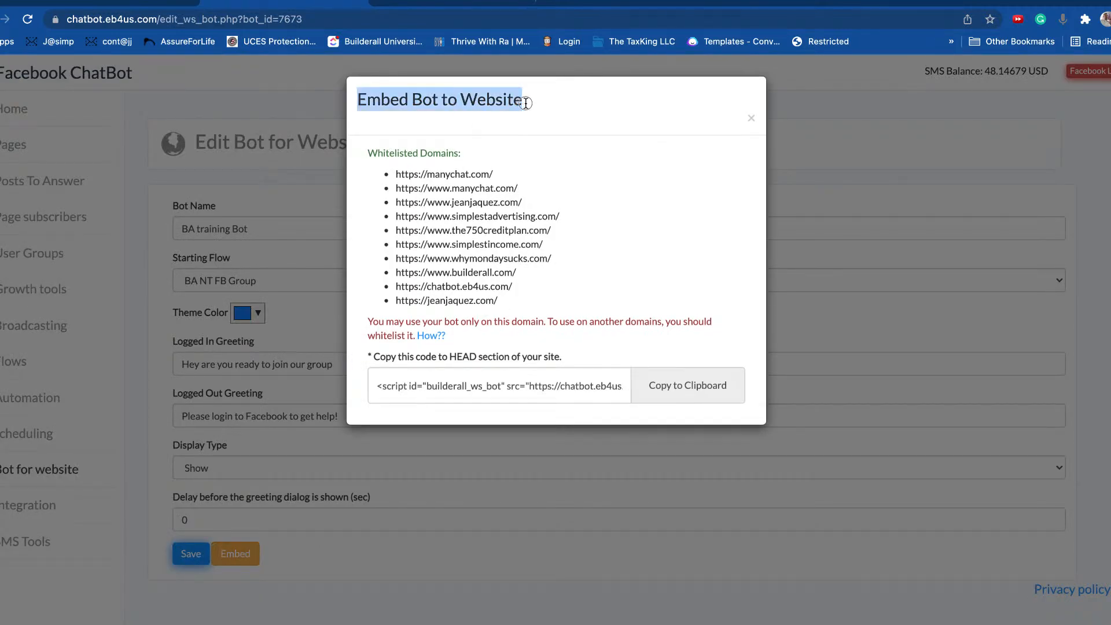
click(408, 101)
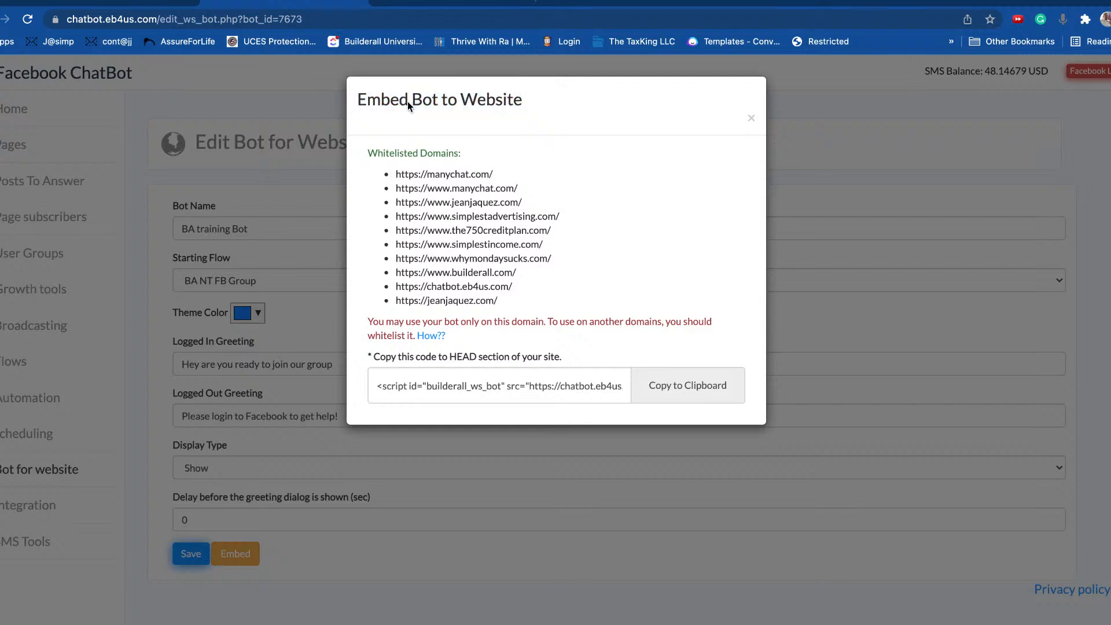
drag(360, 103, 543, 112)
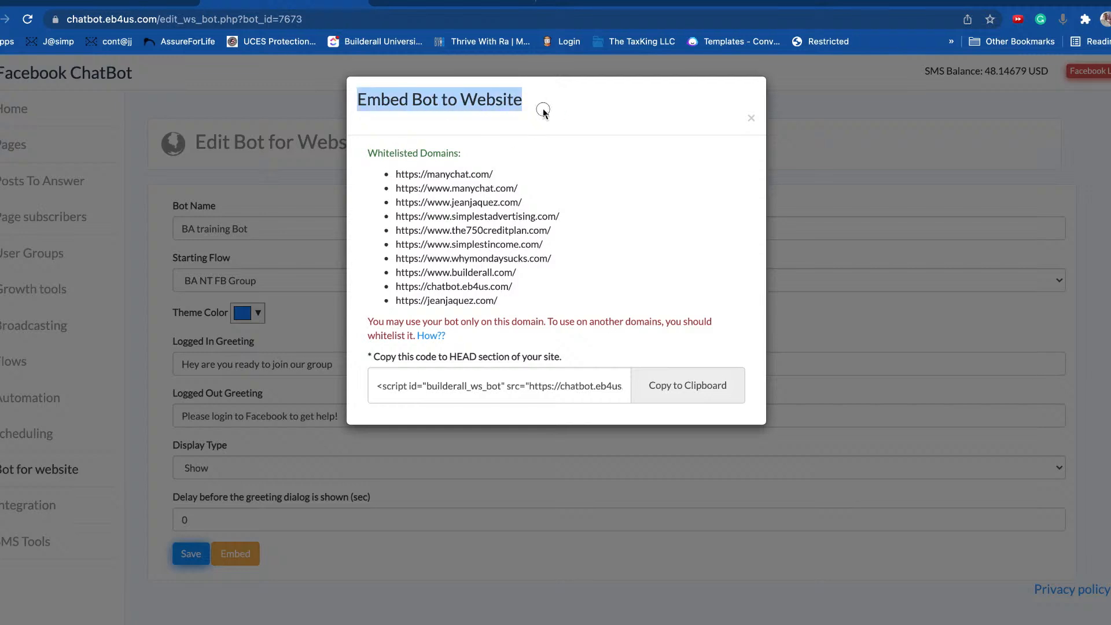
drag(368, 153, 463, 156)
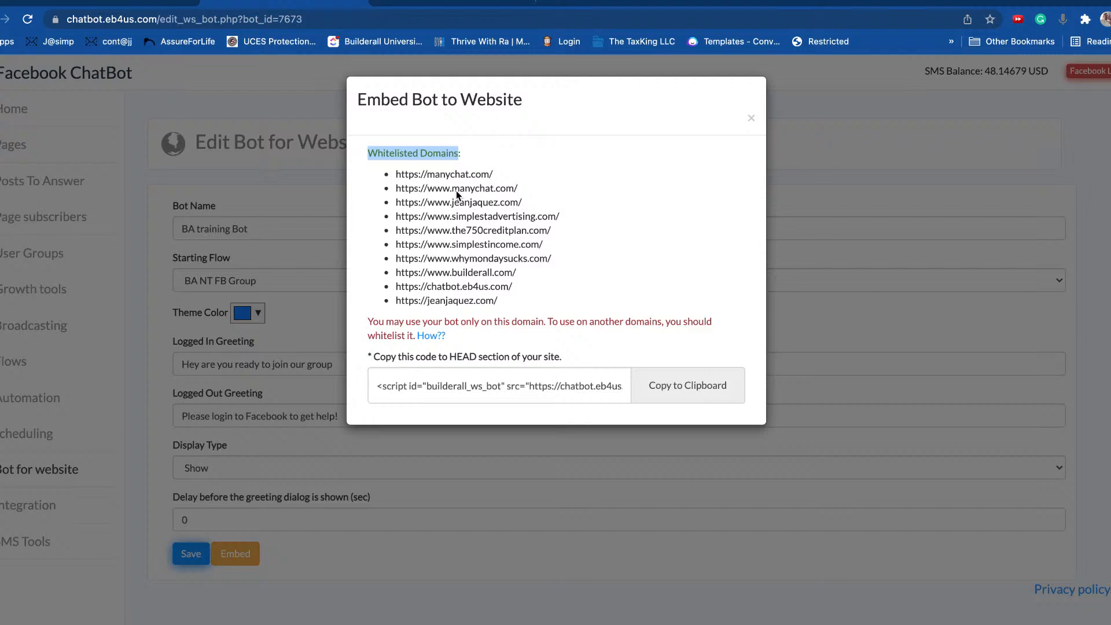
click(453, 2)
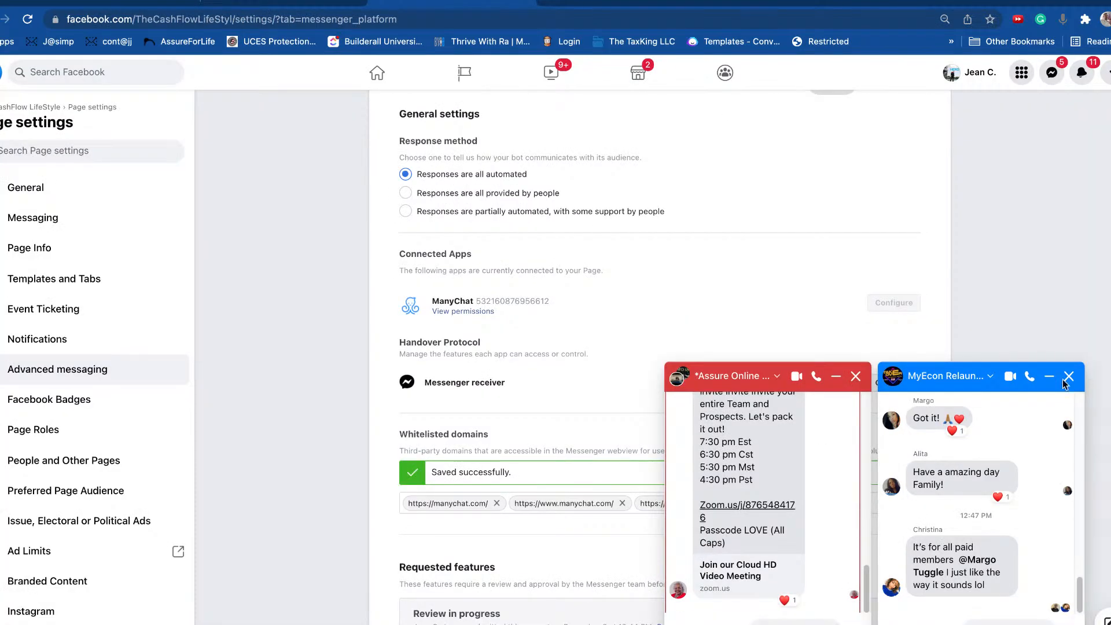
Step: Close both pop-up Messenger chats on the Page settings and return to the embed dialog
click(1069, 377)
click(1069, 377)
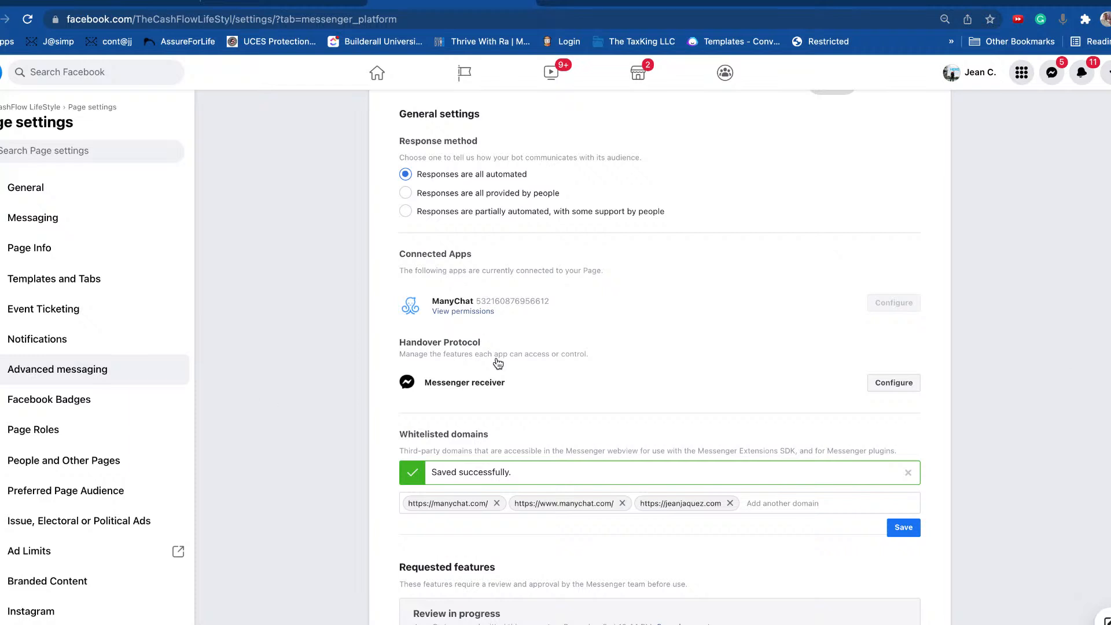
scroll(497, 363, up, 3)
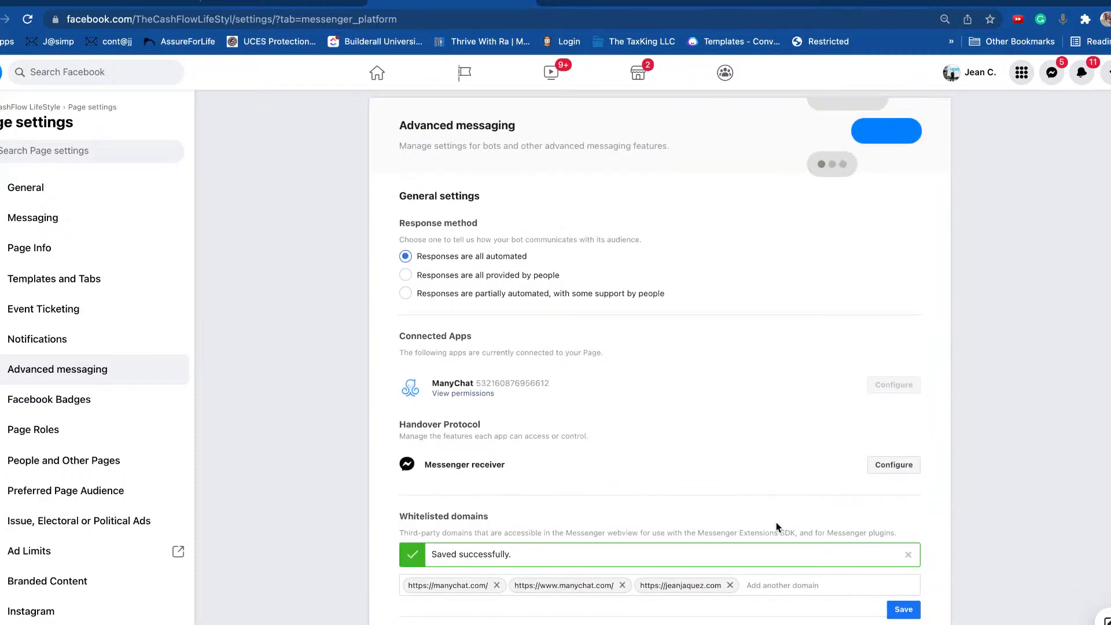
click(295, 2)
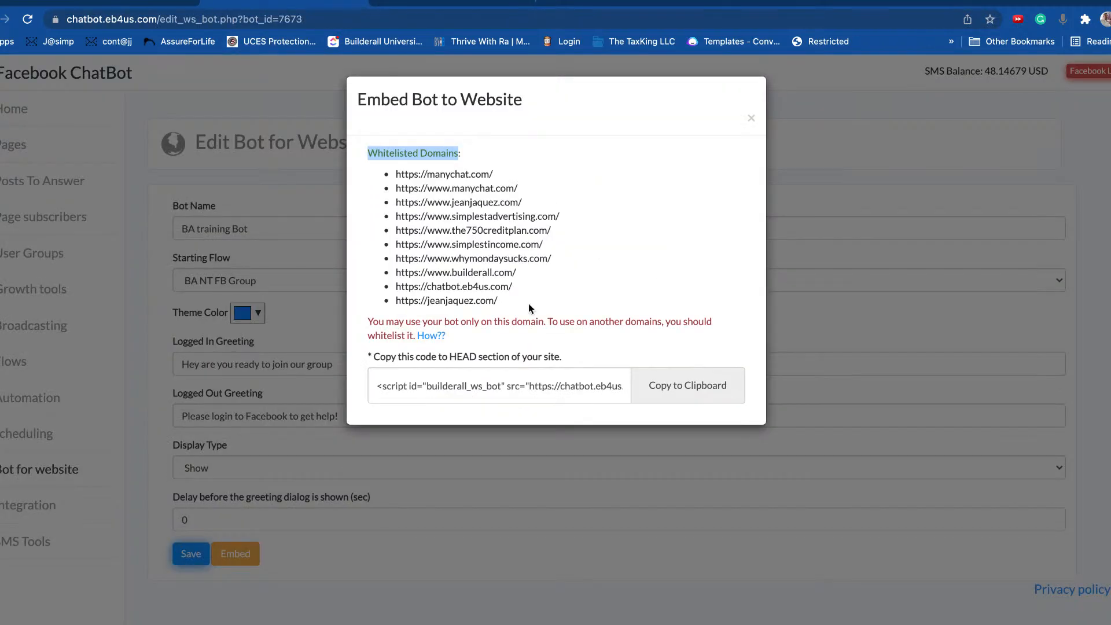
drag(499, 301, 377, 152)
click(444, 202)
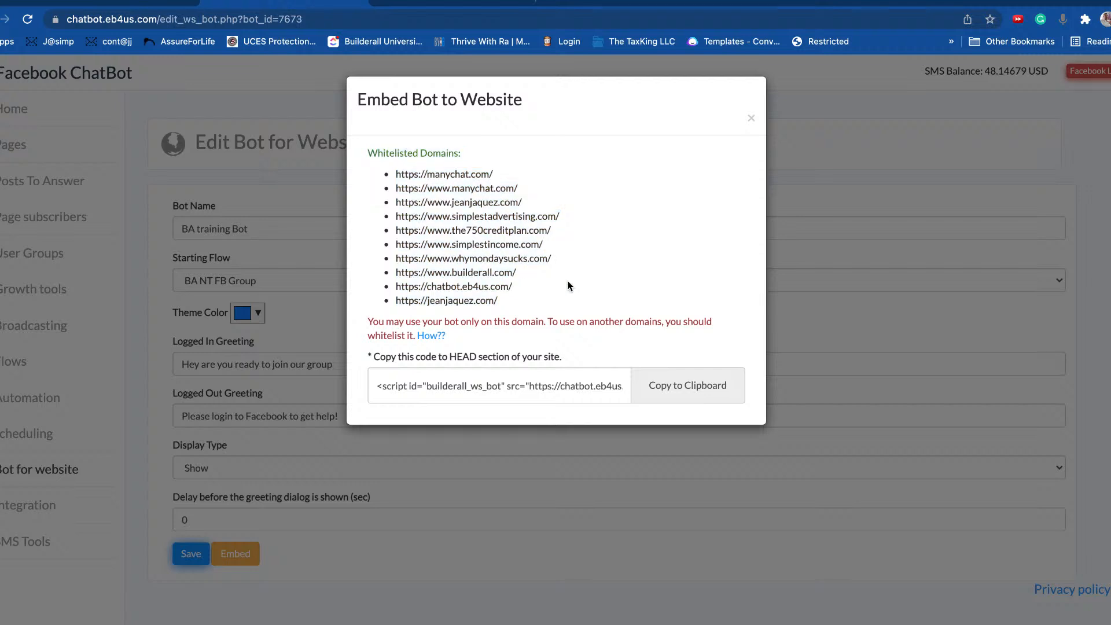
click(440, 342)
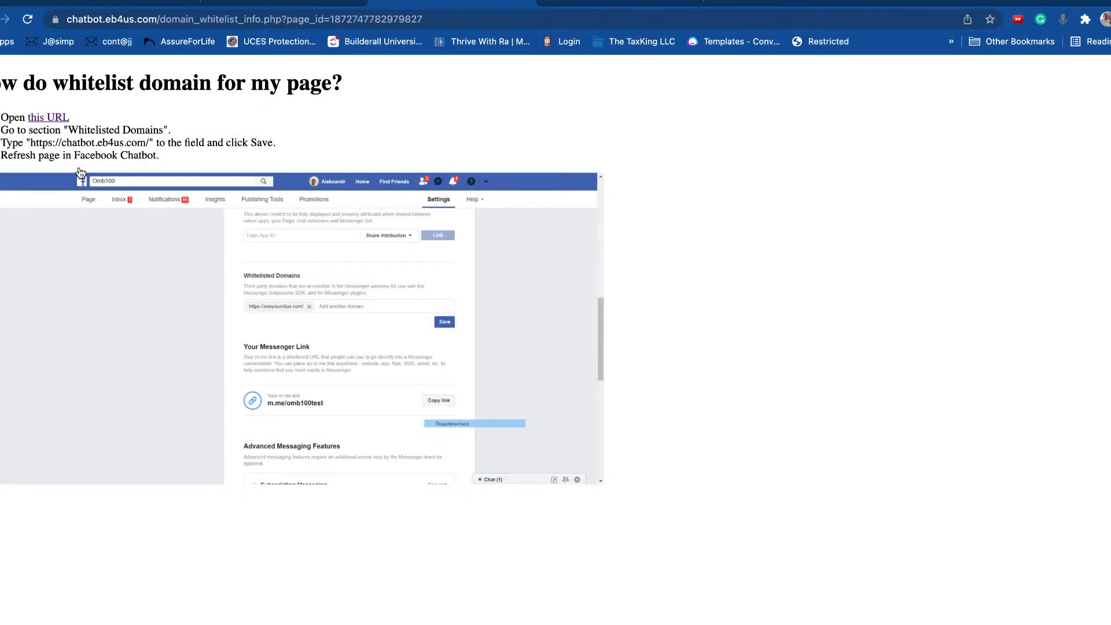
drag(2, 143, 108, 143)
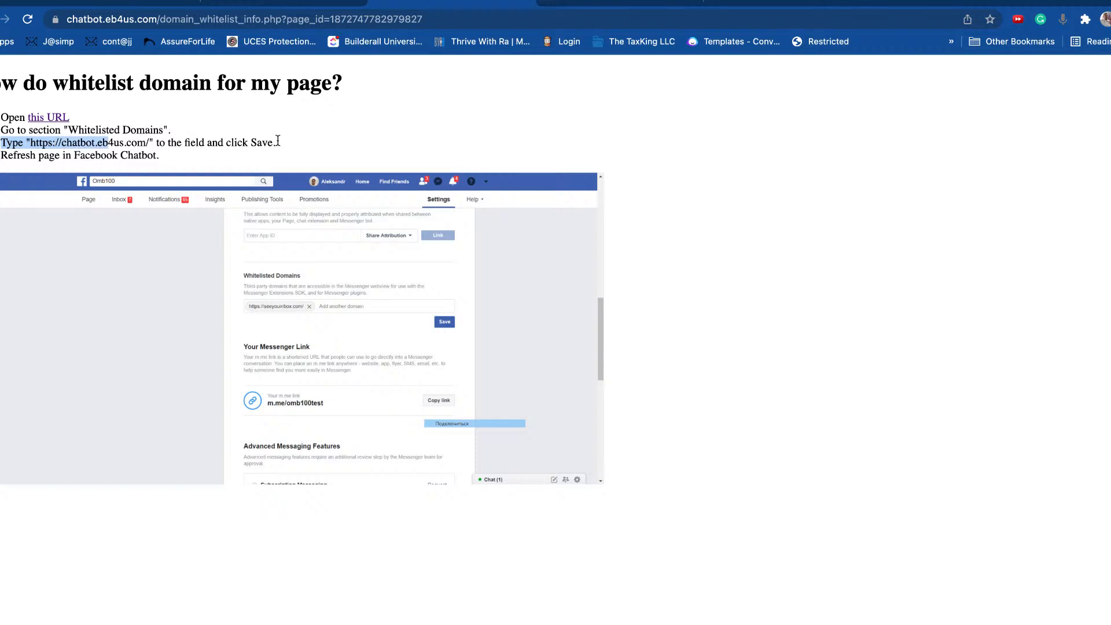
click(66, 151)
drag(30, 143, 152, 143)
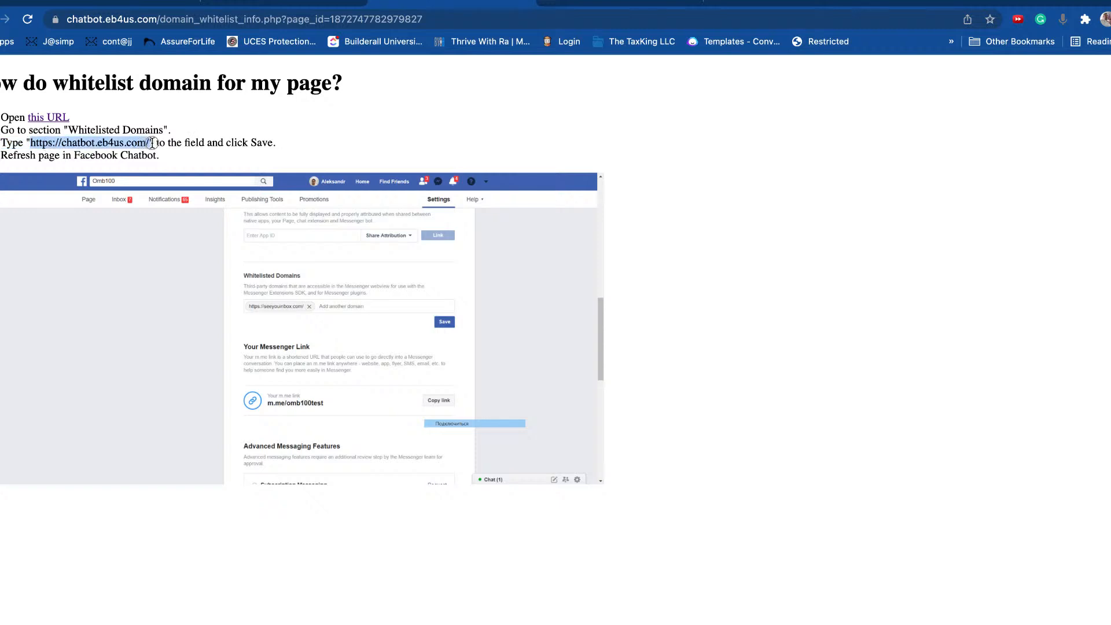
click(628, 3)
scroll(681, 514, down, 3)
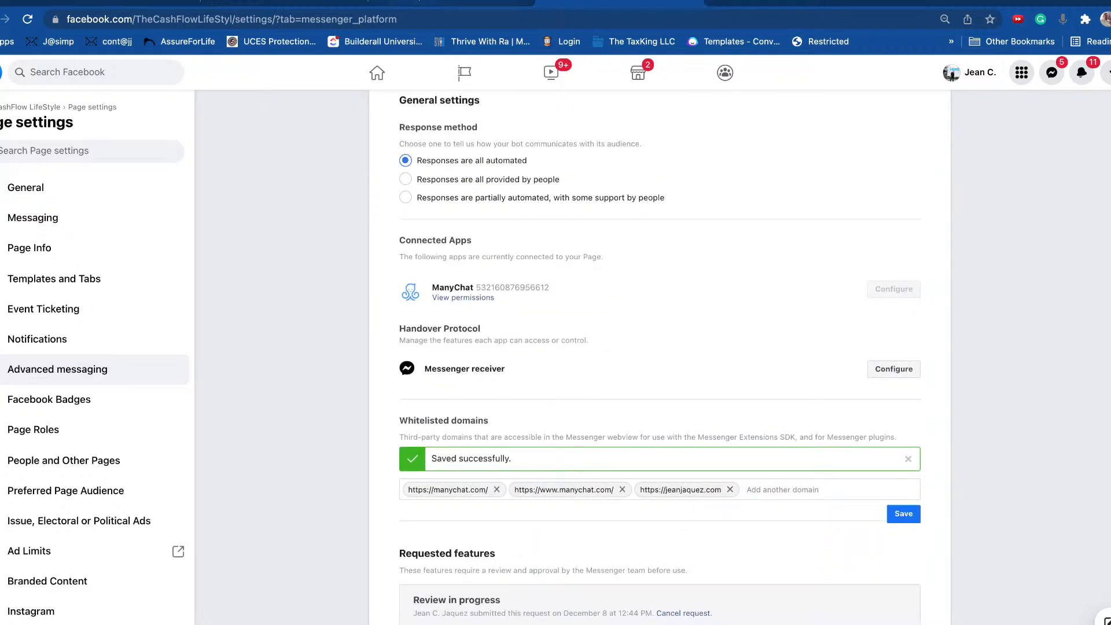
click(370, 3)
drag(150, 142, 32, 141)
right_click(42, 140)
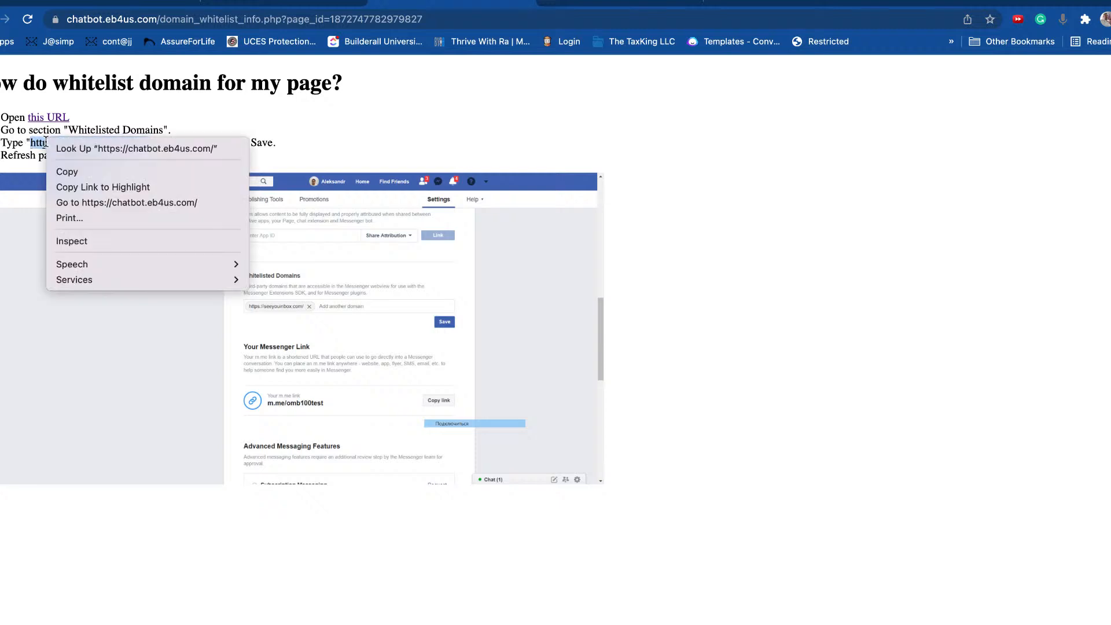
click(63, 172)
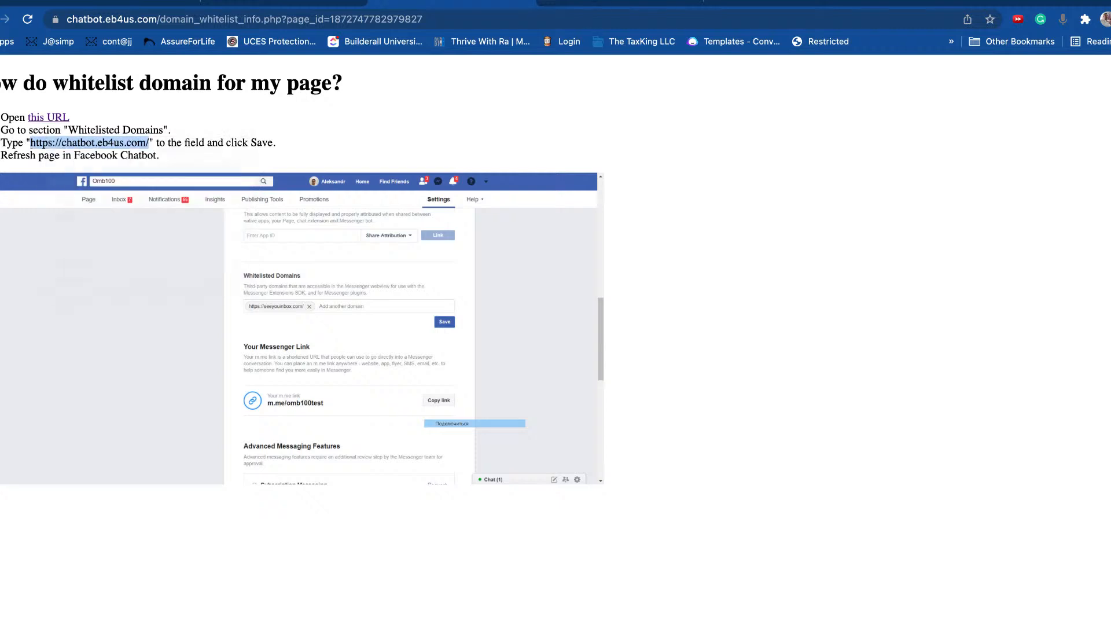
click(653, 2)
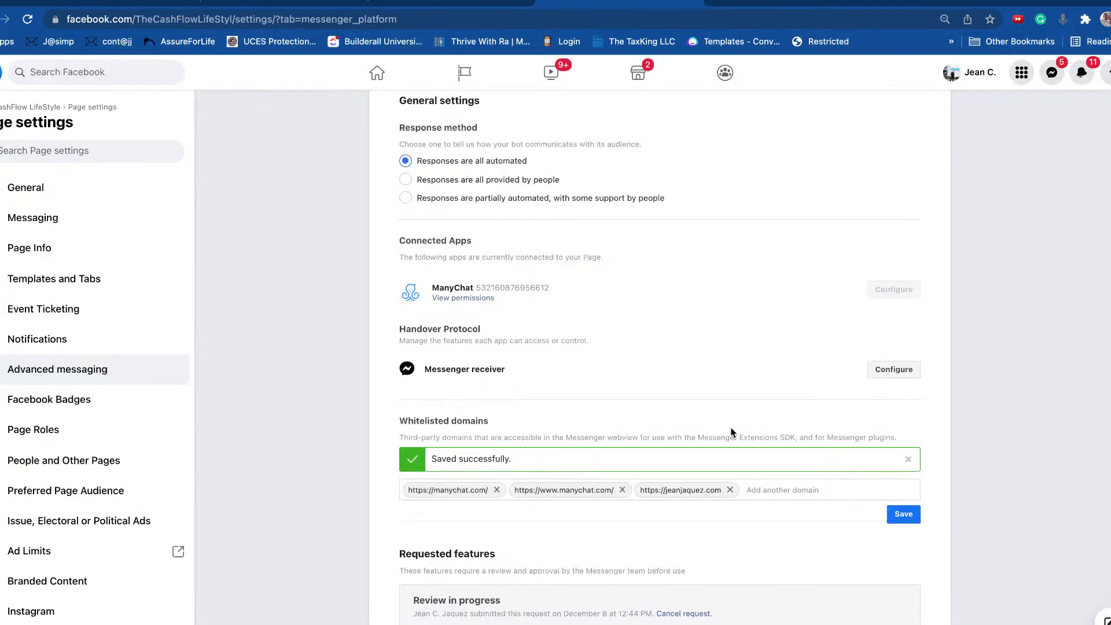
right_click(791, 486)
click(817, 515)
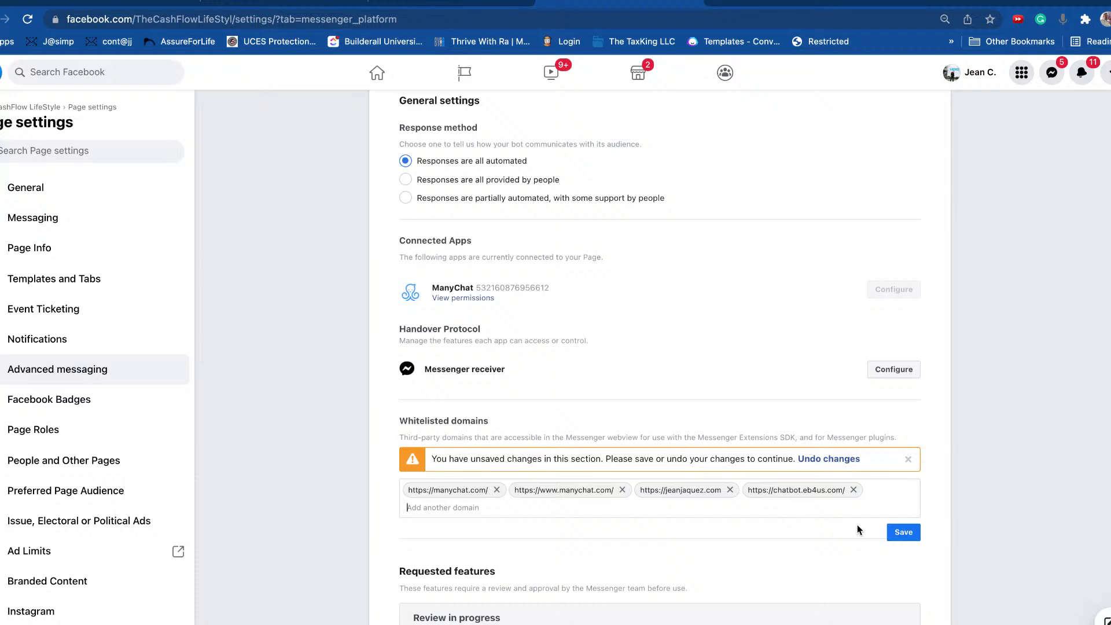
click(906, 540)
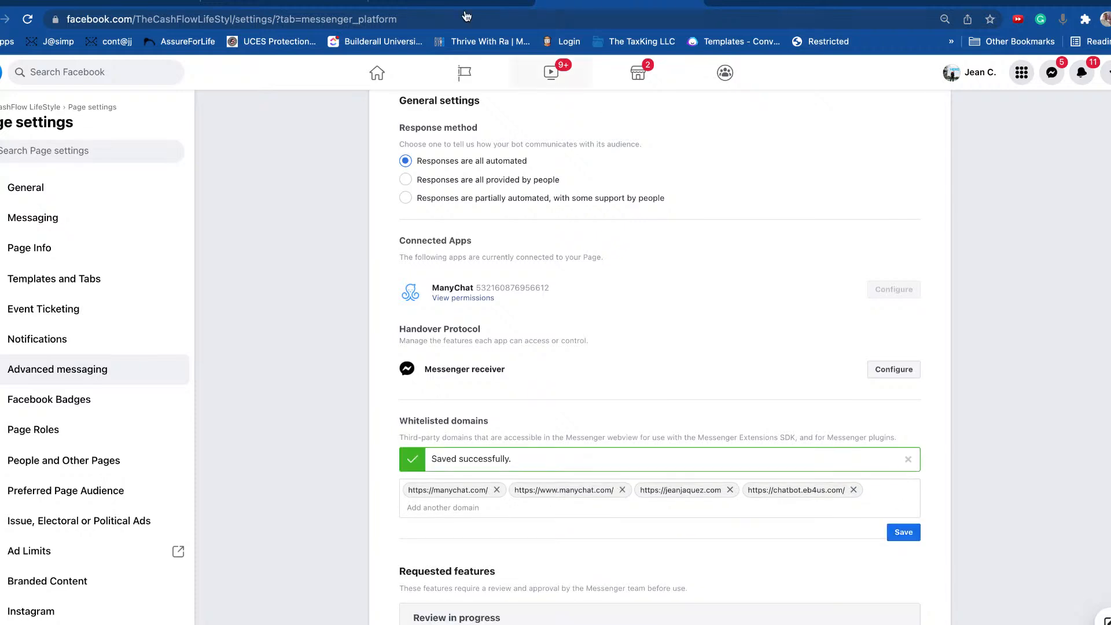
click(445, 3)
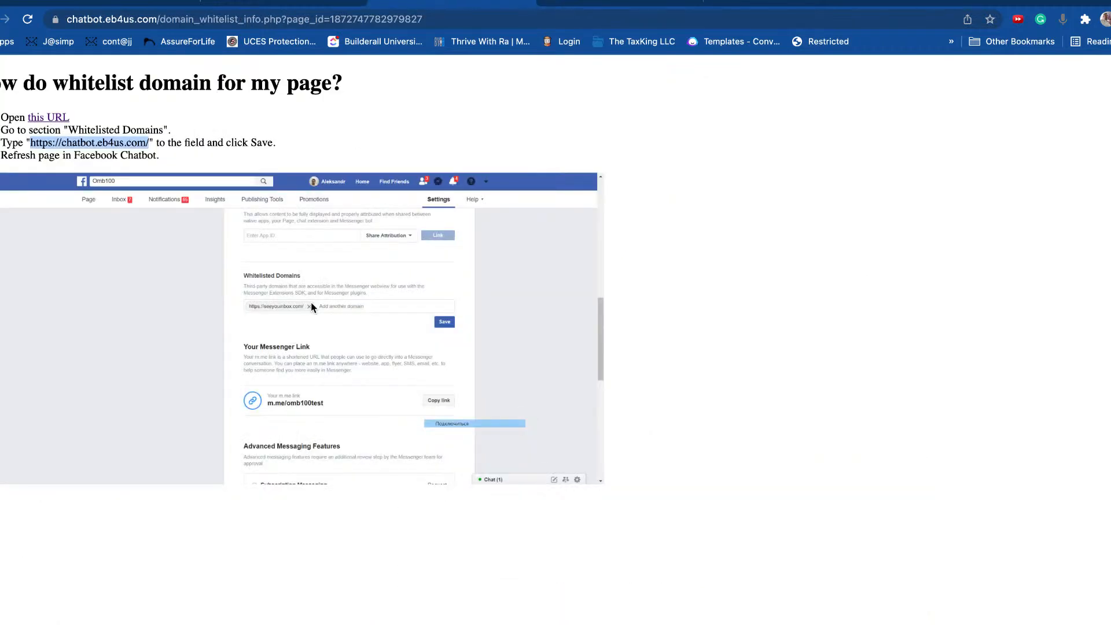
Step: Copy BA training Bot's embed code from the Embed Bot to Website dialog
click(141, 144)
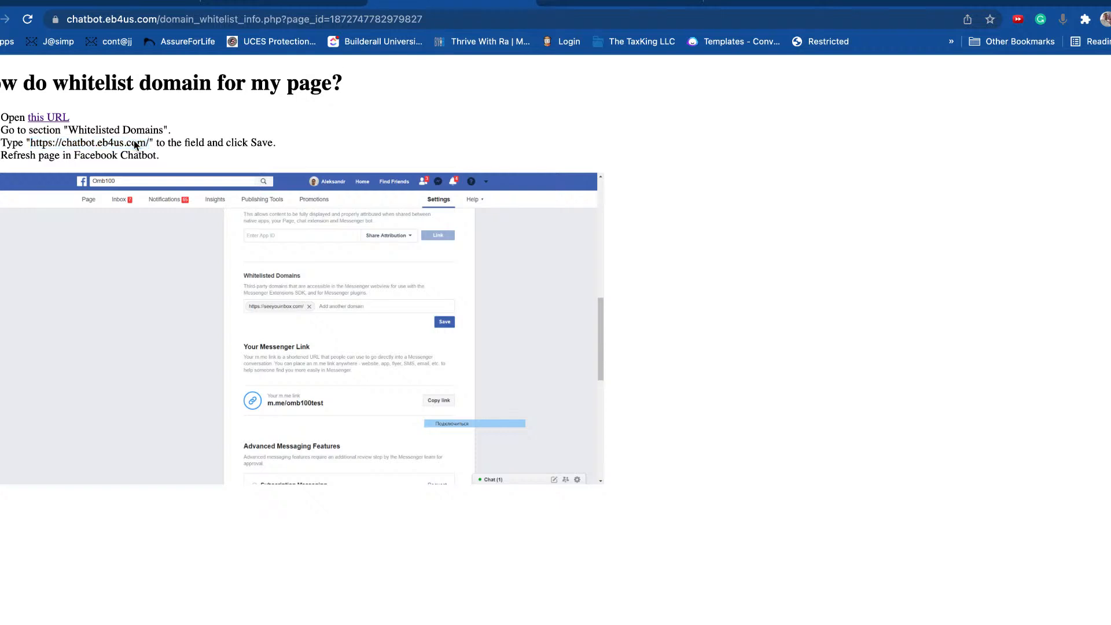
click(302, 3)
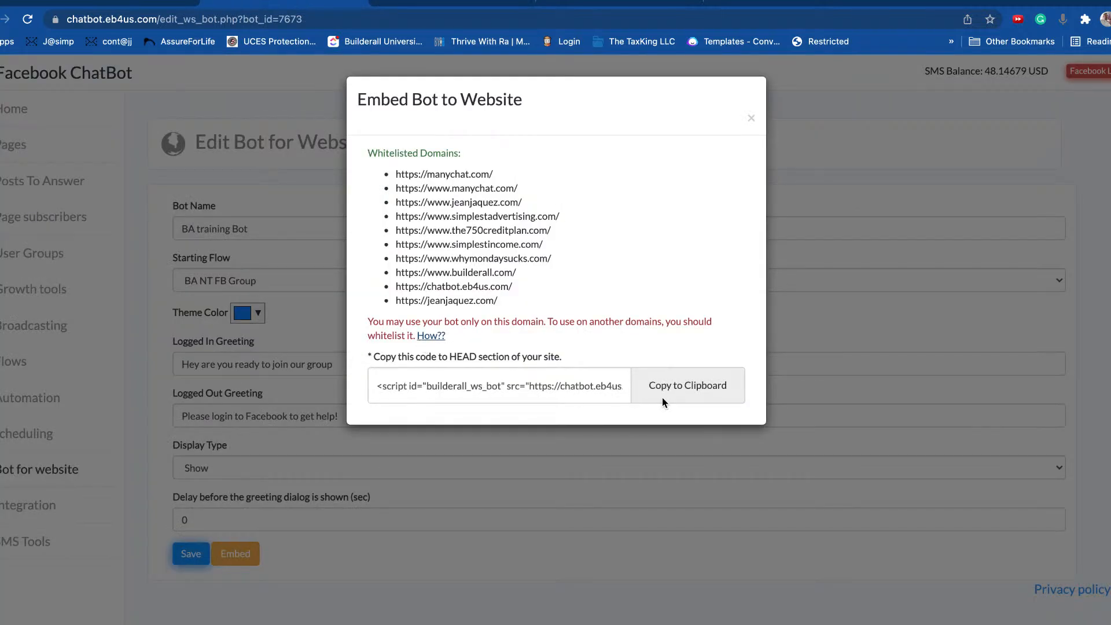
click(681, 397)
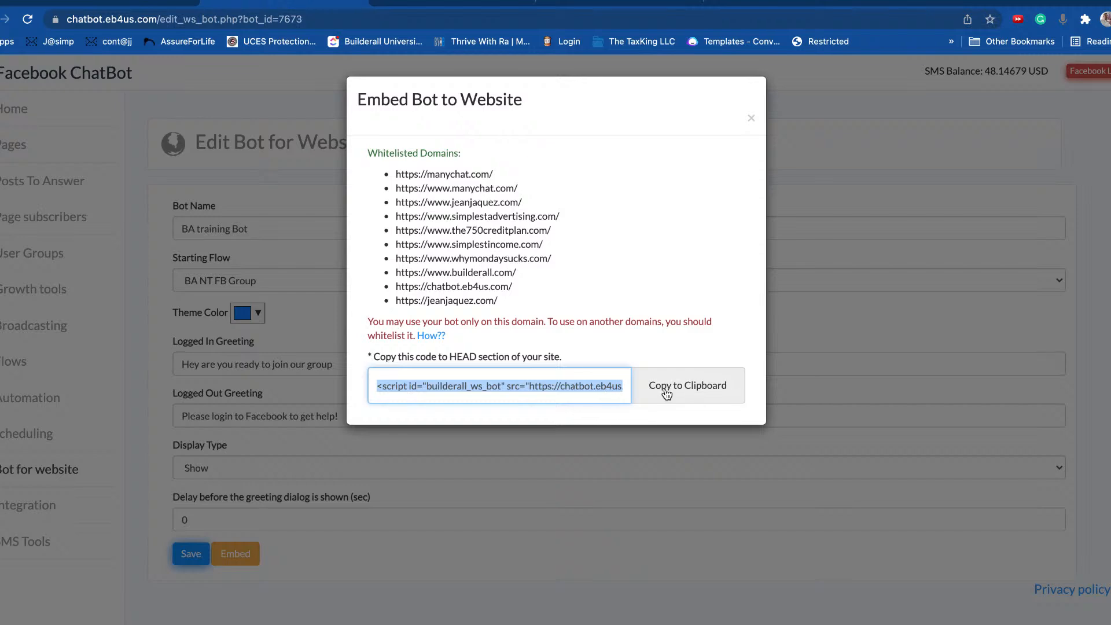
click(694, 397)
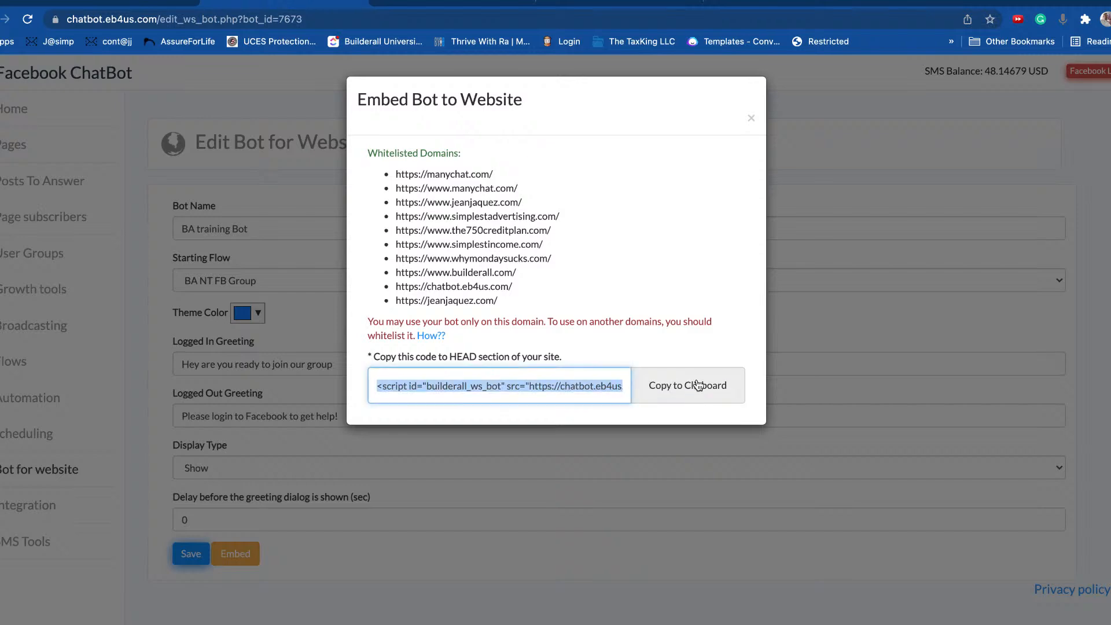
click(150, 3)
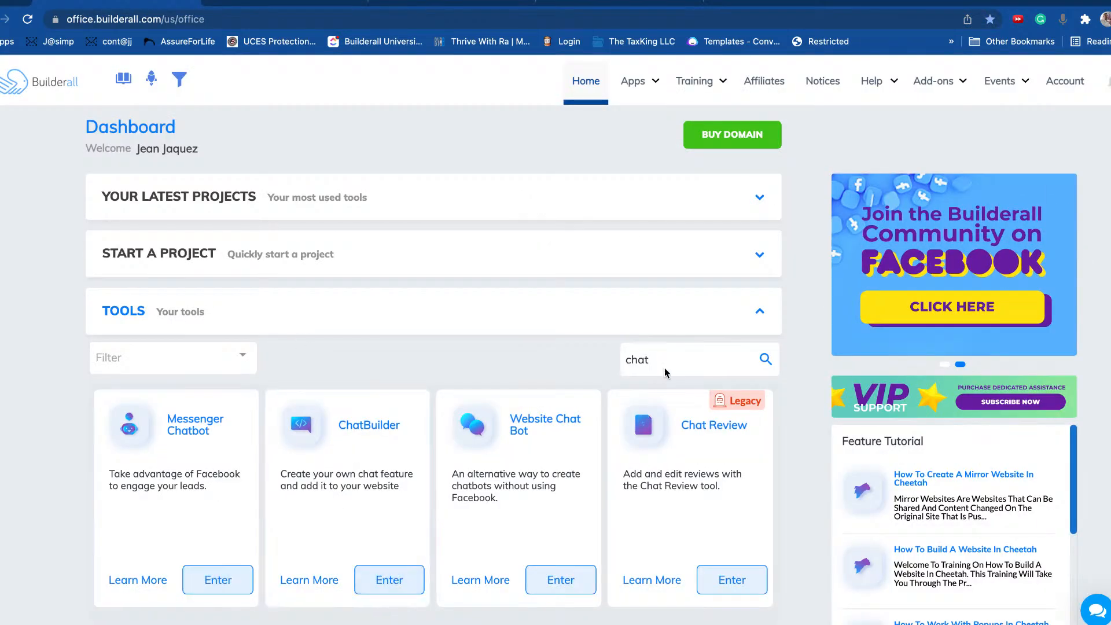
Step: Clear 'chat' from the Tools search and enter the Cheetah Website Builder's website list
drag(691, 352, 592, 363)
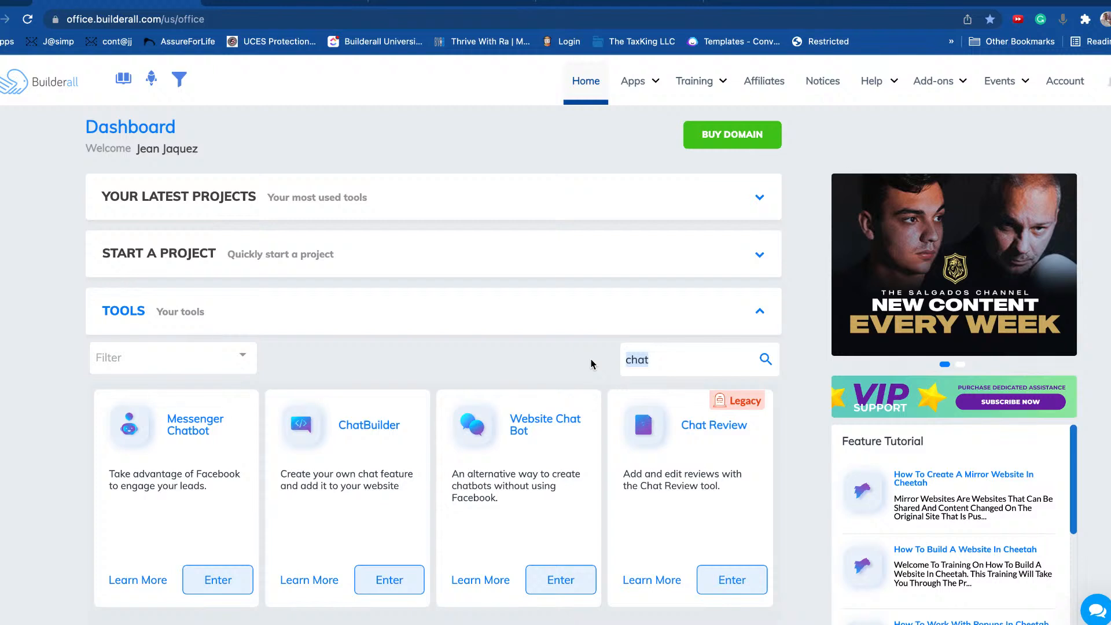
key(BackSpace)
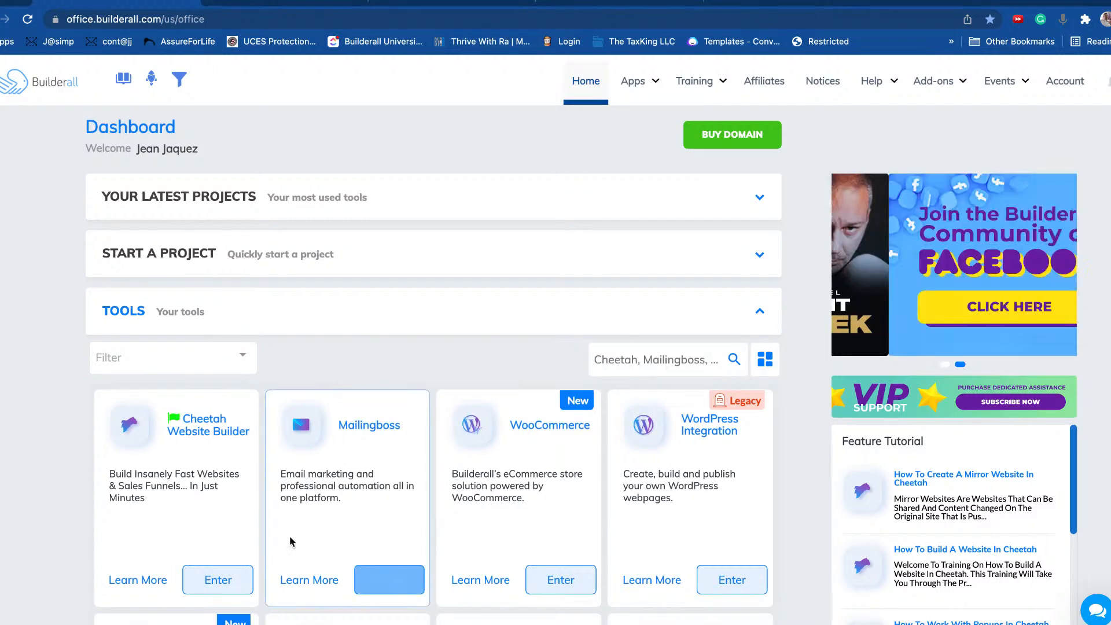
click(221, 570)
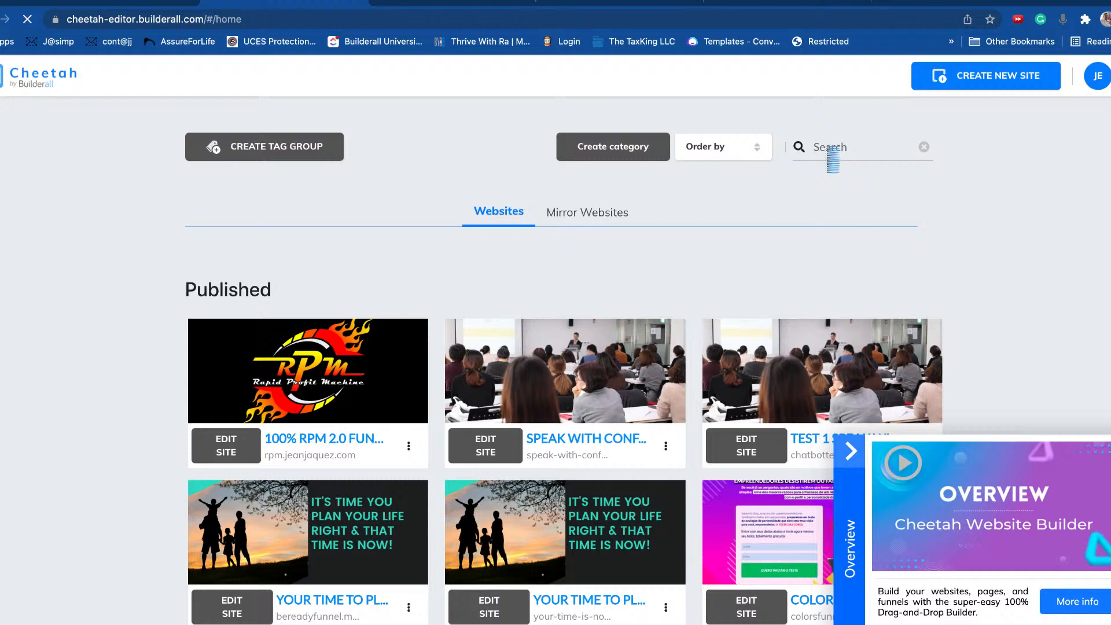
click(827, 149)
Step: Search for 'jeanjaquez' and open the JEAN JAQUEZ.COM site for editing
text(jeanjaq)
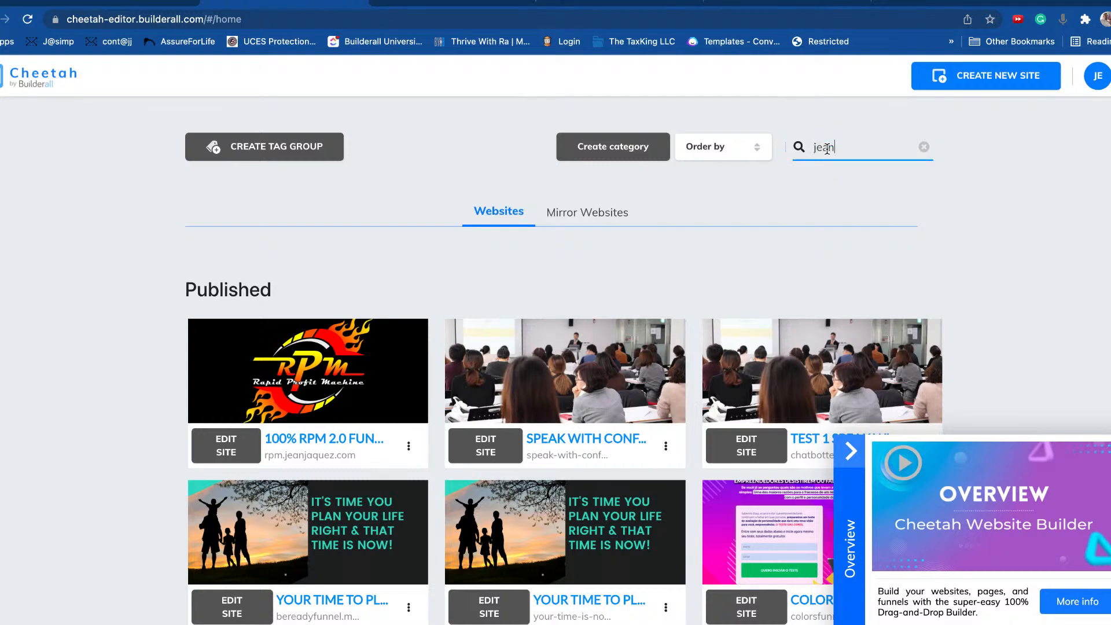
text(uez)
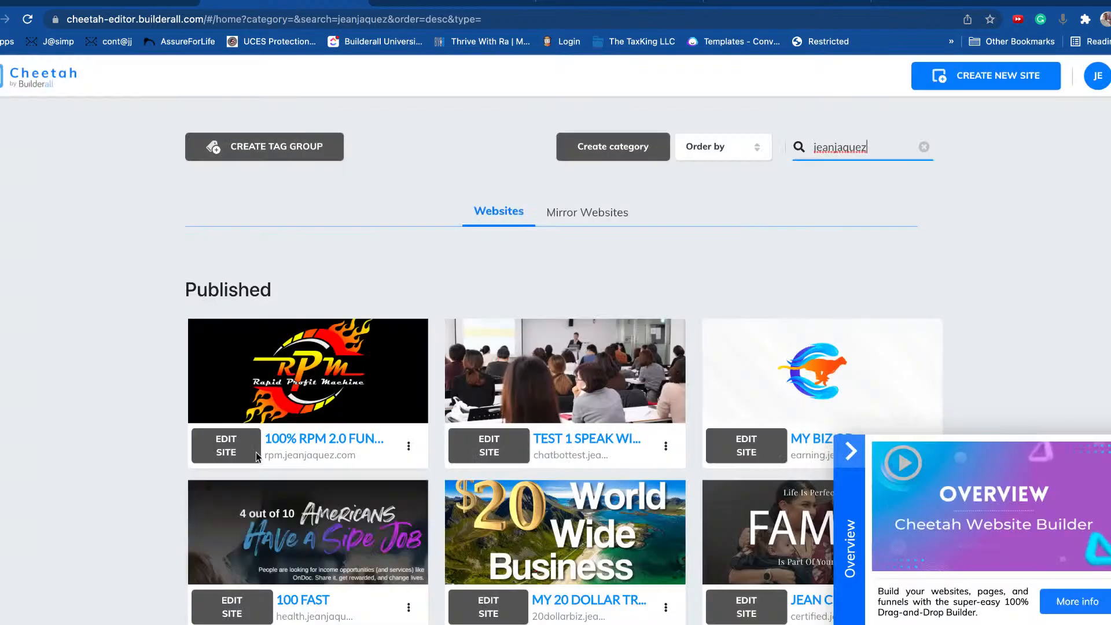
scroll(255, 452, down, 7)
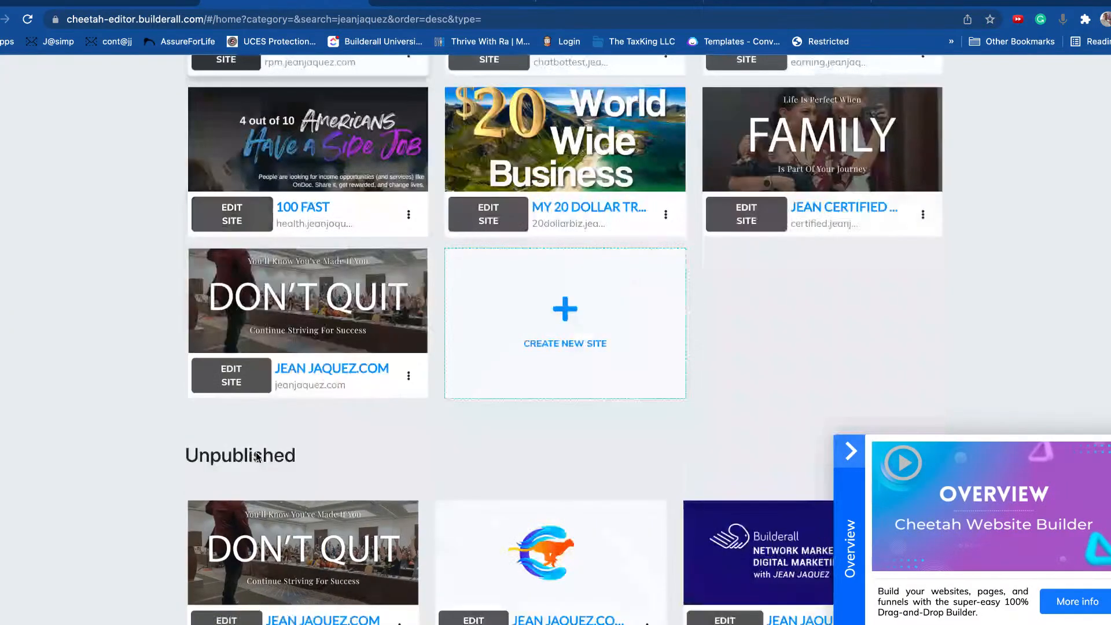
click(235, 382)
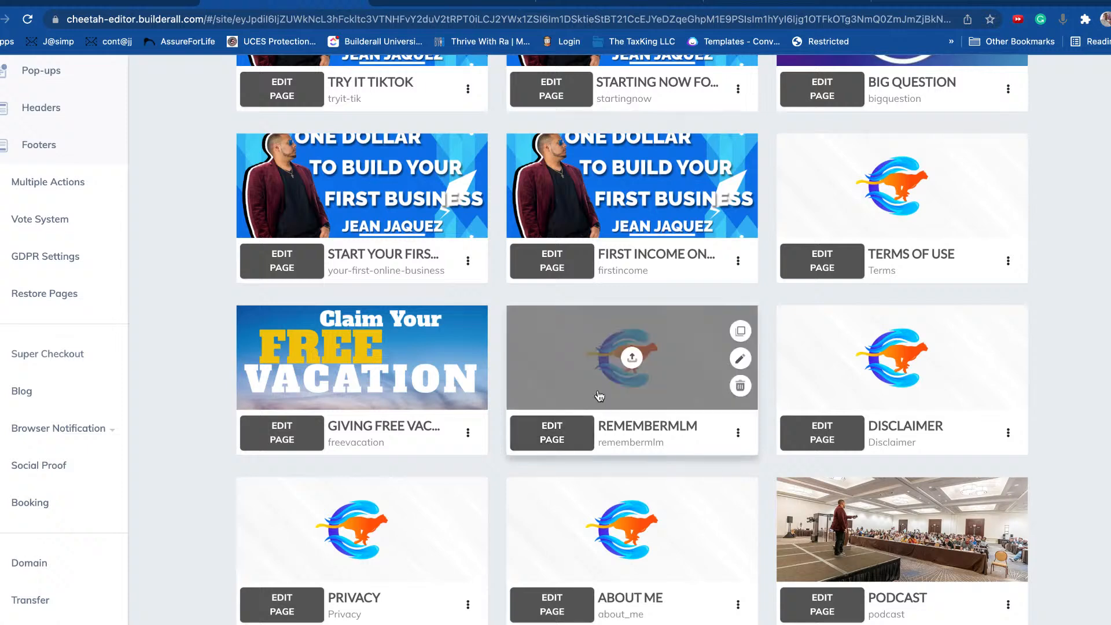
scroll(228, 352, up, 5)
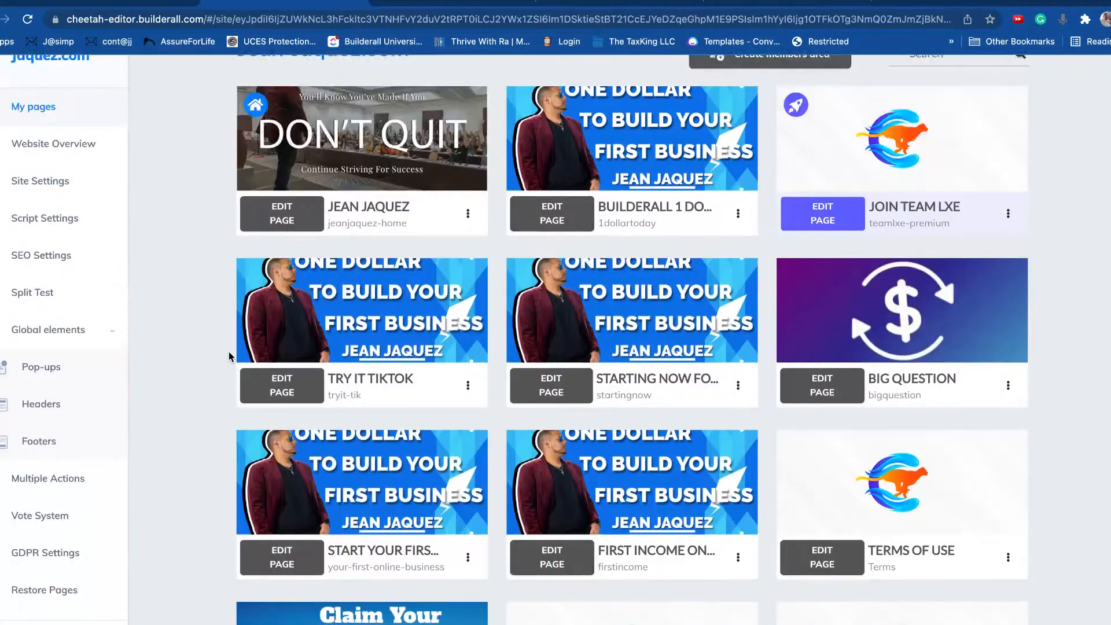
scroll(228, 352, up, 2)
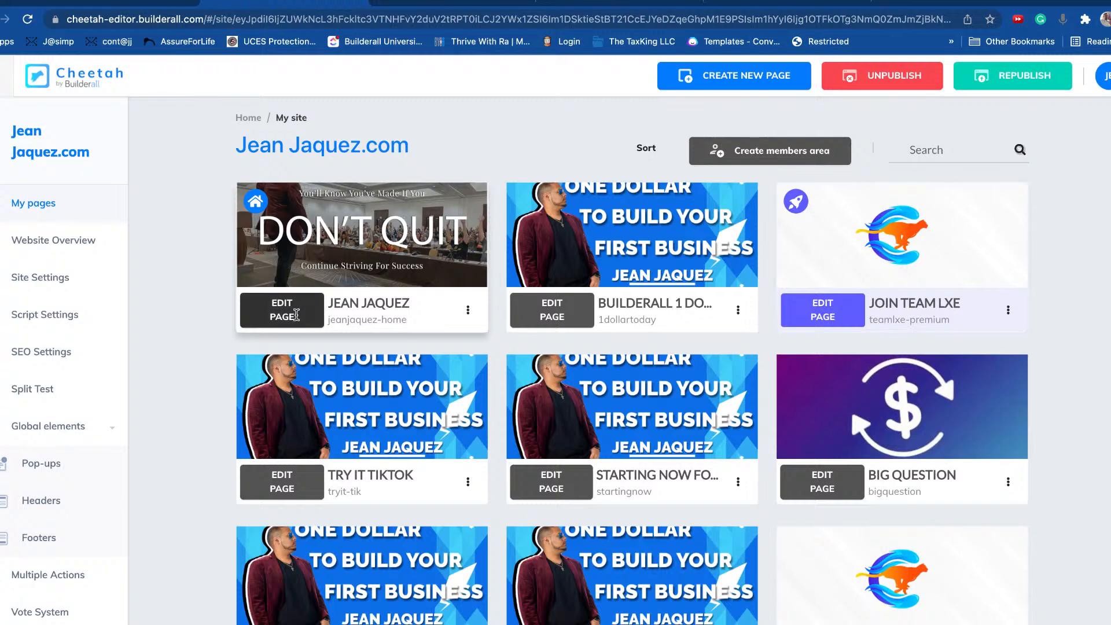
mouse_move(417, 209)
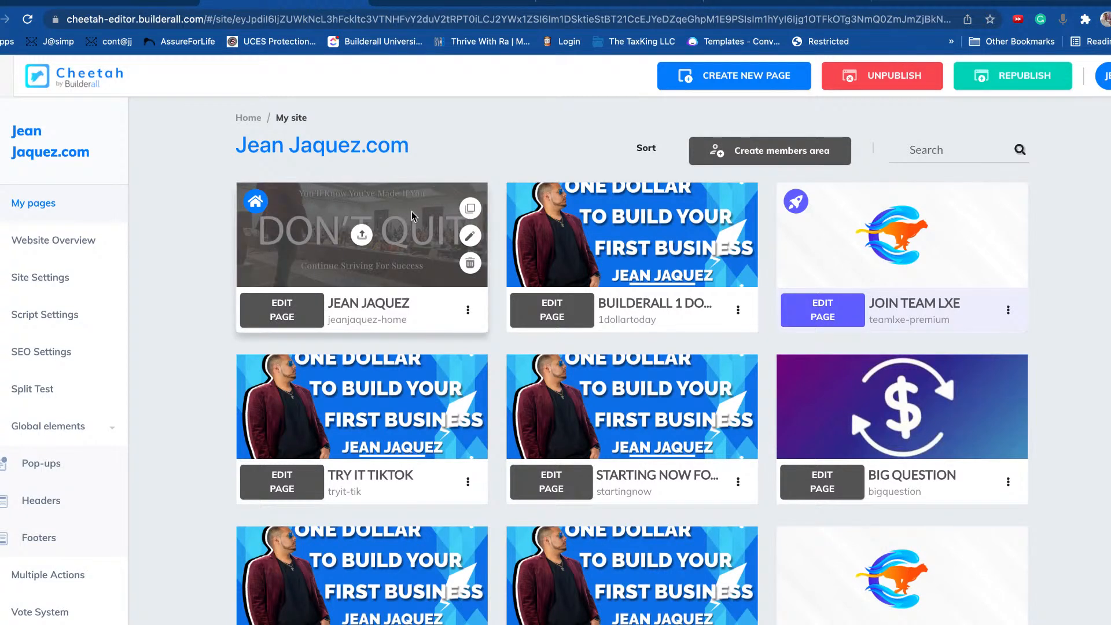
drag(412, 152, 230, 152)
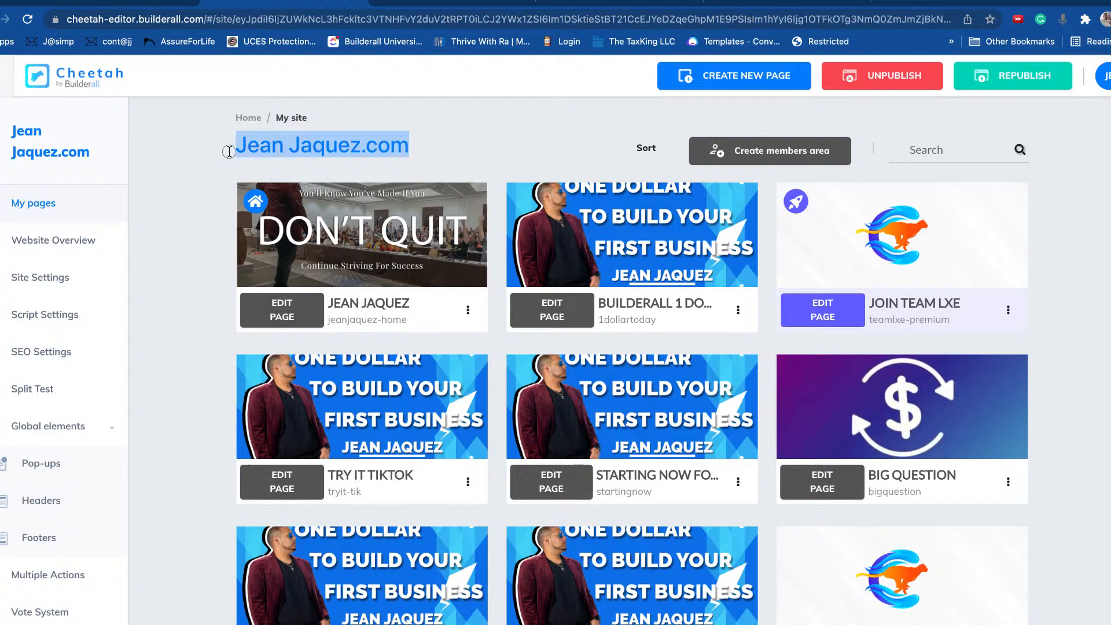
click(229, 177)
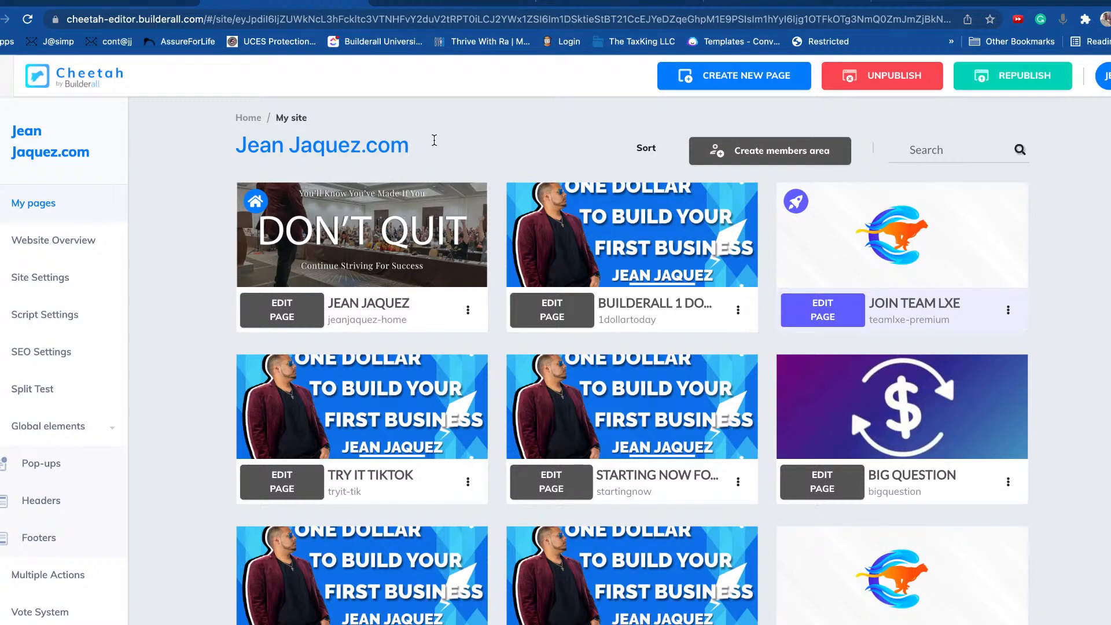
drag(415, 149, 235, 152)
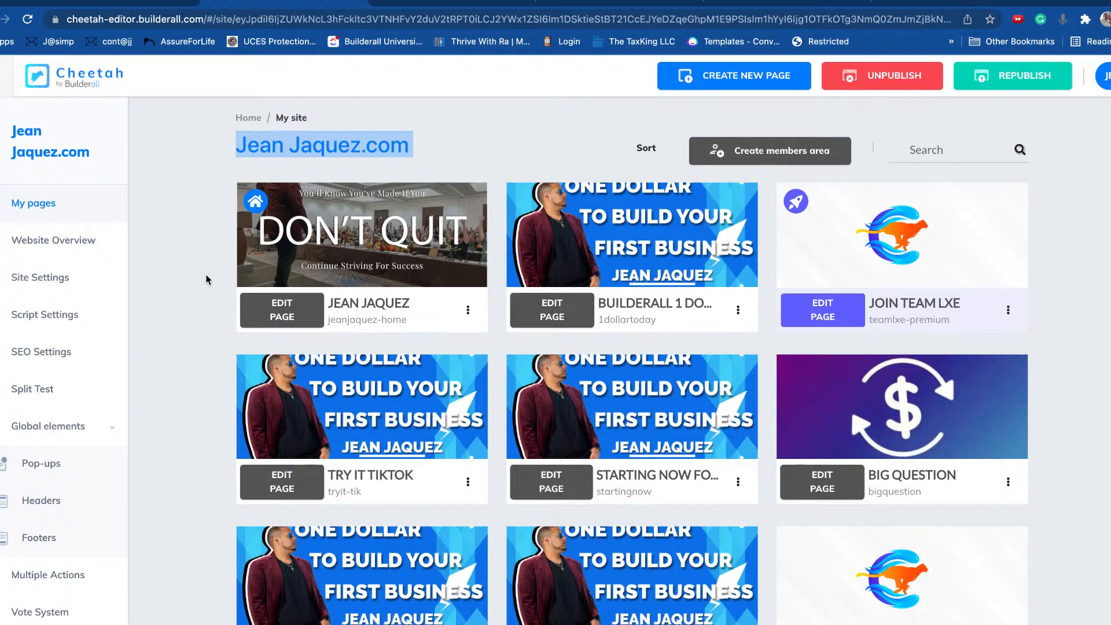
click(214, 168)
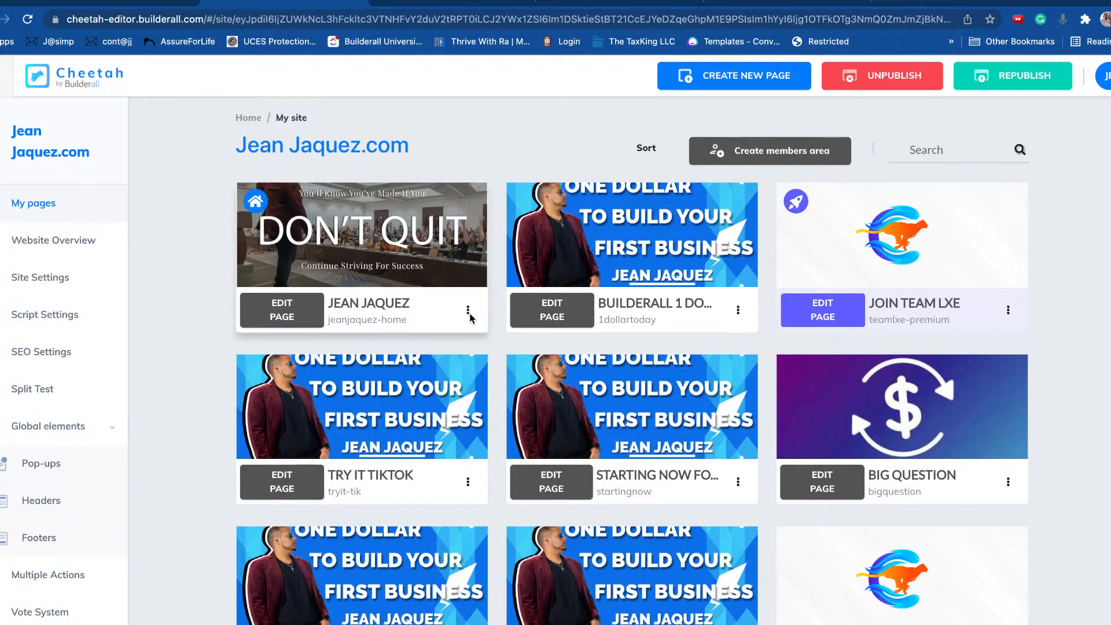
click(468, 313)
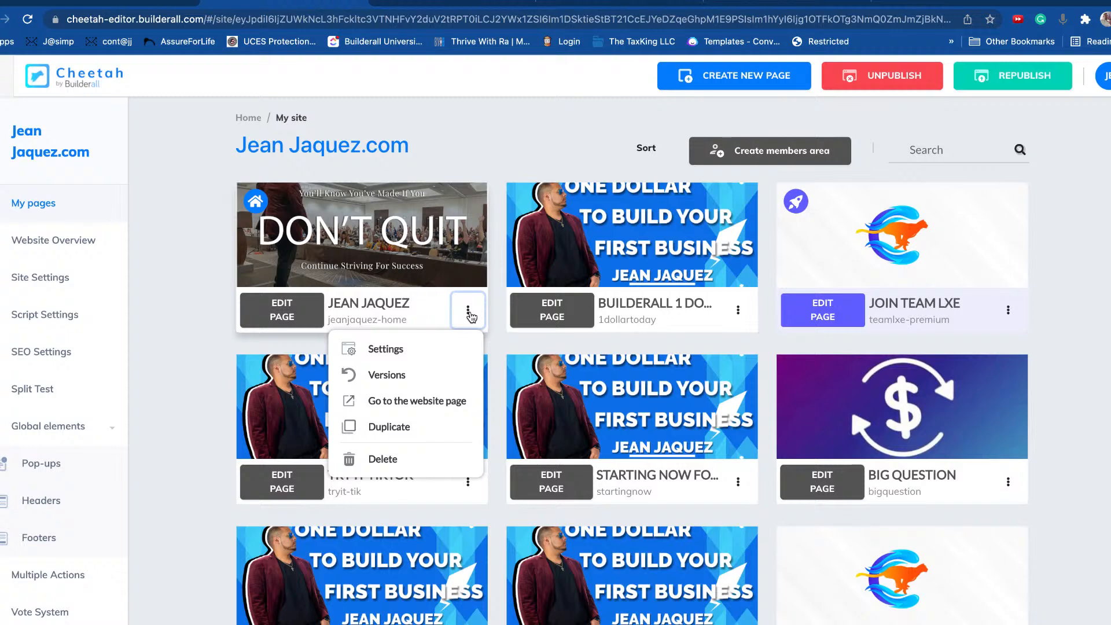
click(385, 350)
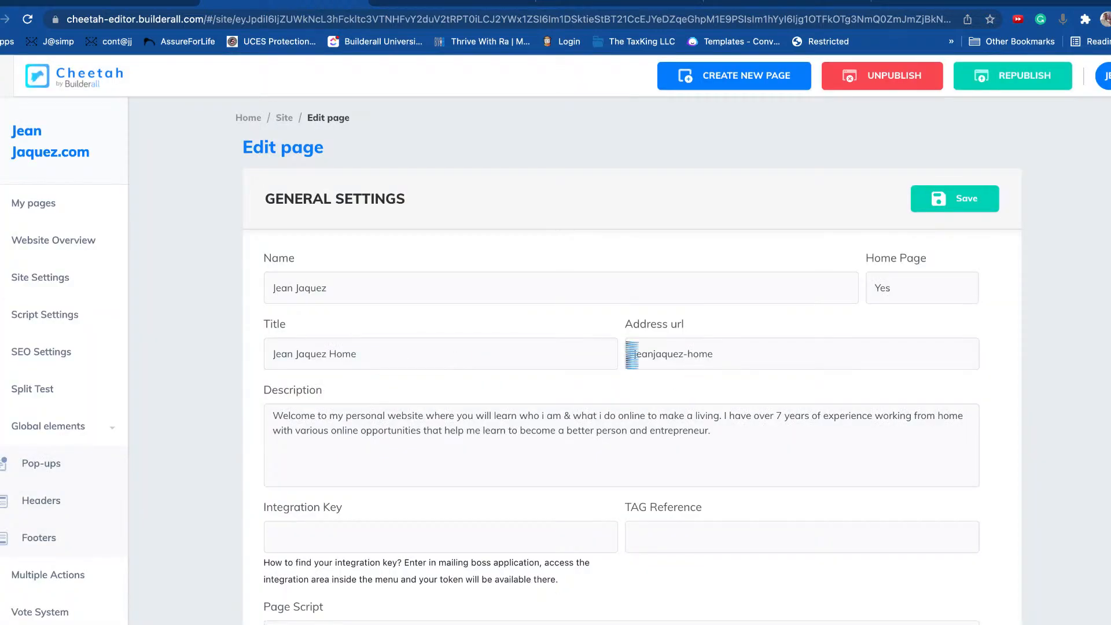
Step: Switch off 'Enable synchronous script' for the home page's chatbot script and save the page settings
scroll(367, 277, down, 10)
scroll(369, 272, up, 5)
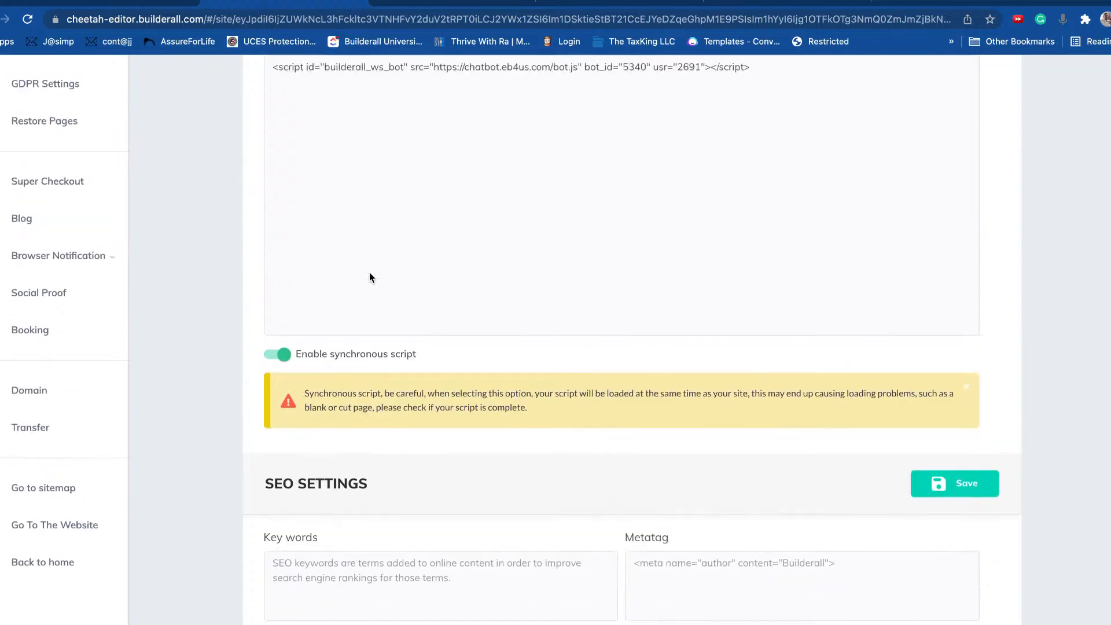
drag(751, 298, 242, 302)
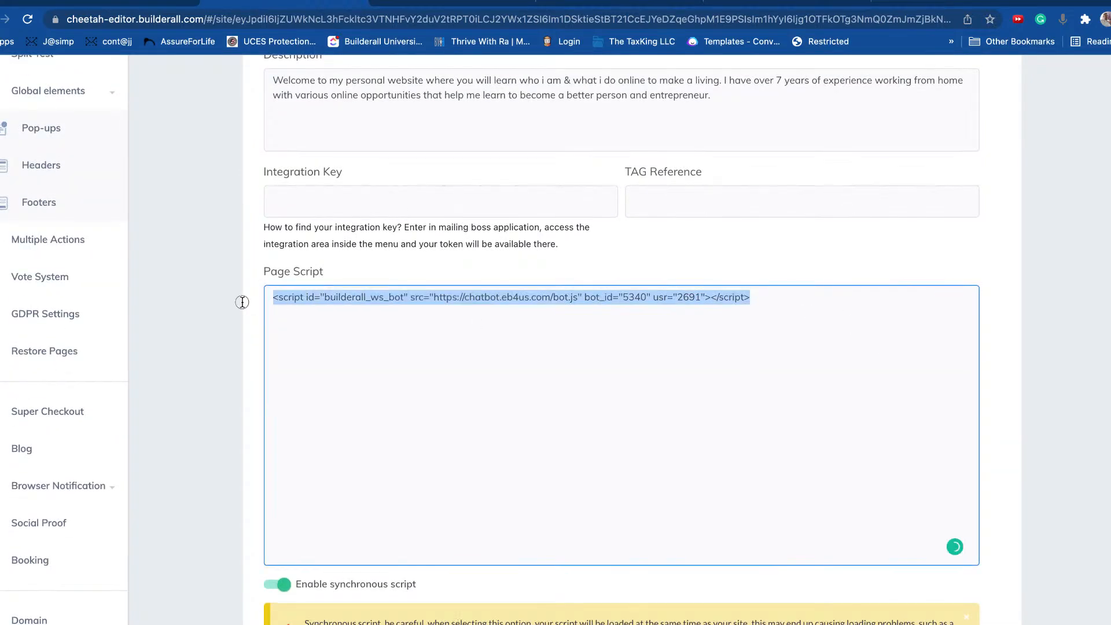
click(847, 330)
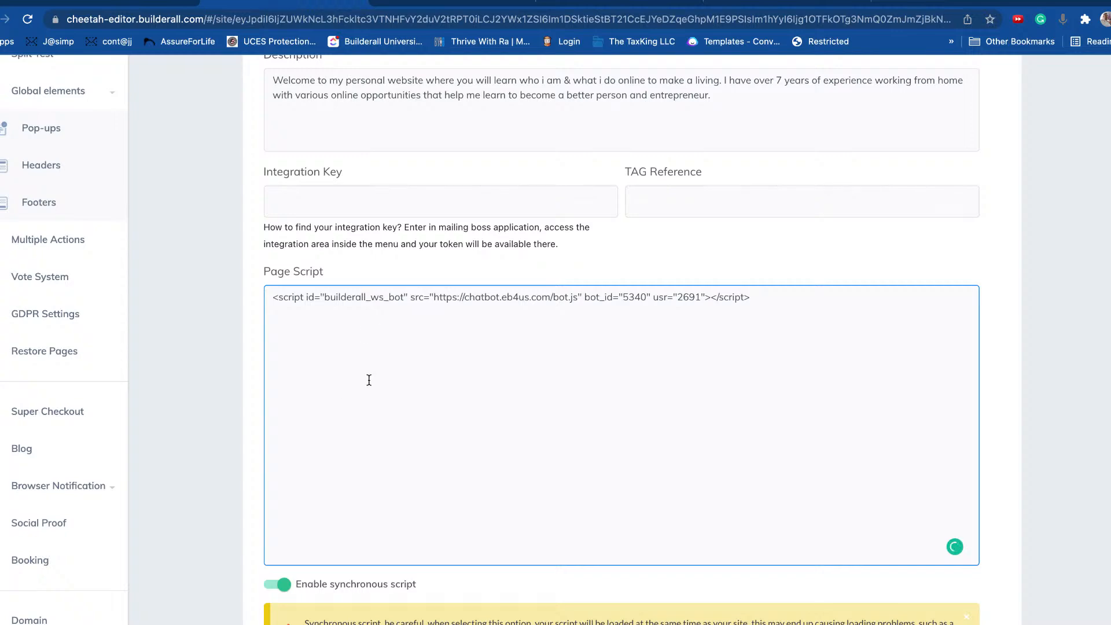
scroll(833, 297, down, 5)
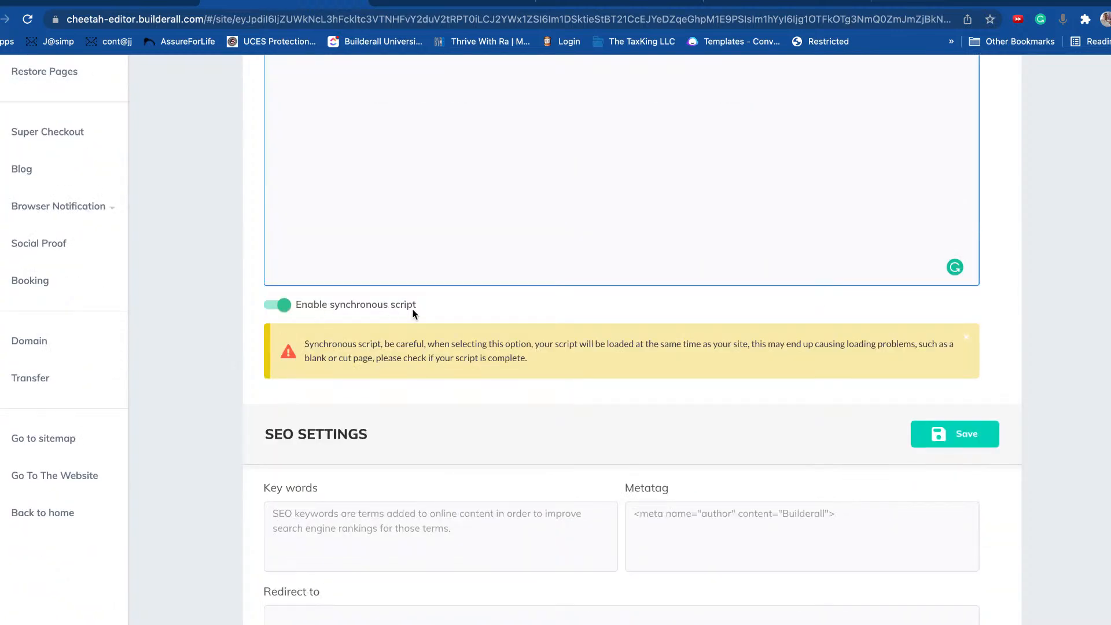
click(283, 307)
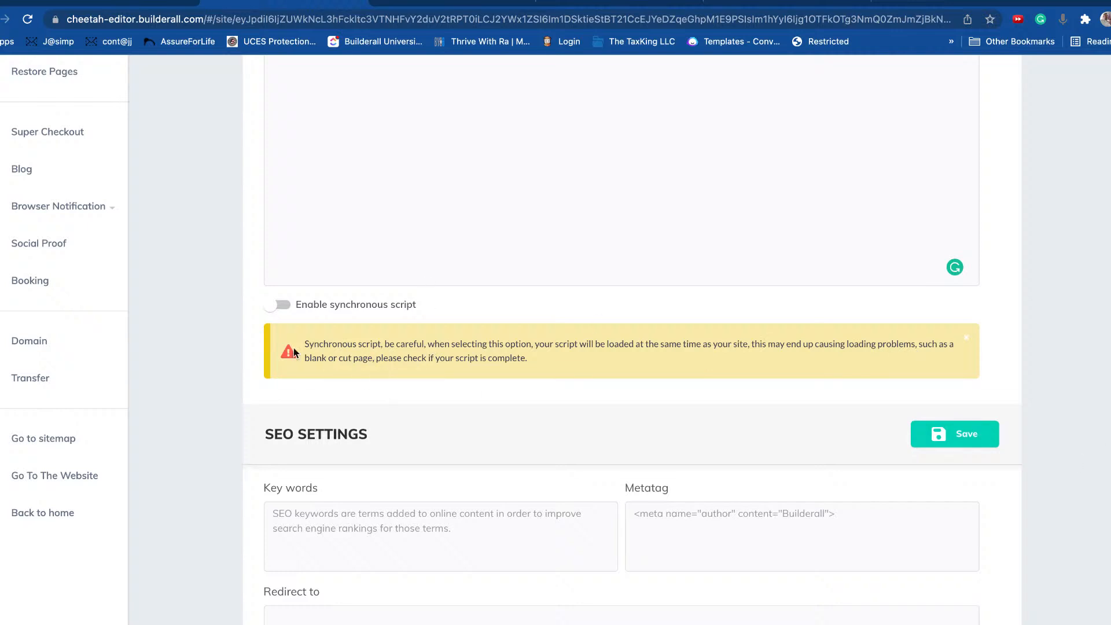
click(974, 441)
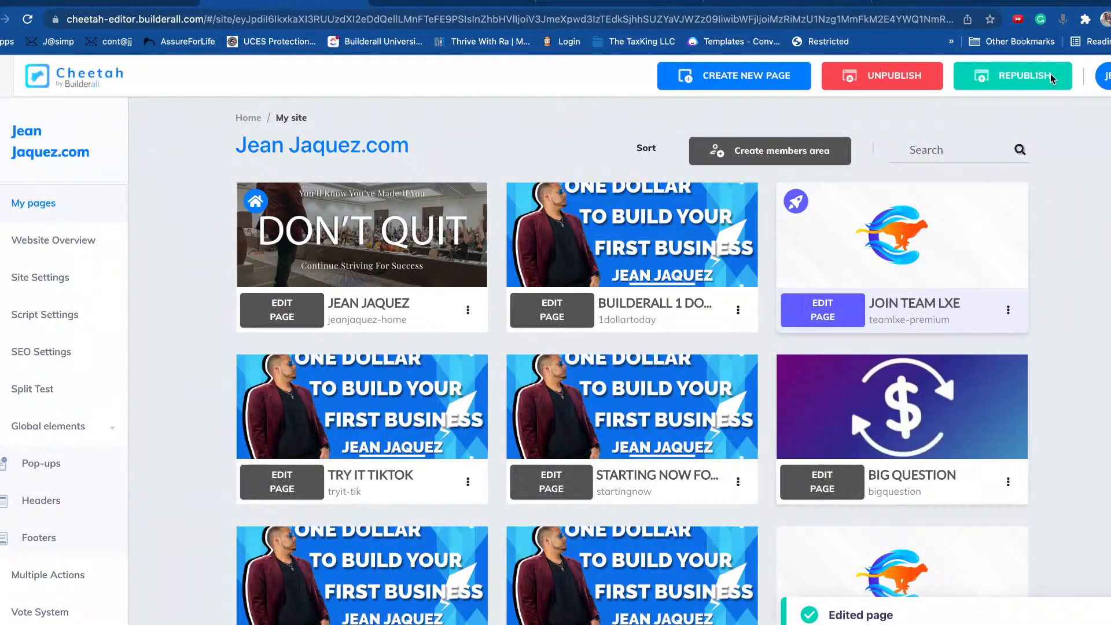
Step: Republish Jean Jaquez.com, then view the JEAN JAQUEZ home page on the live website
click(1033, 84)
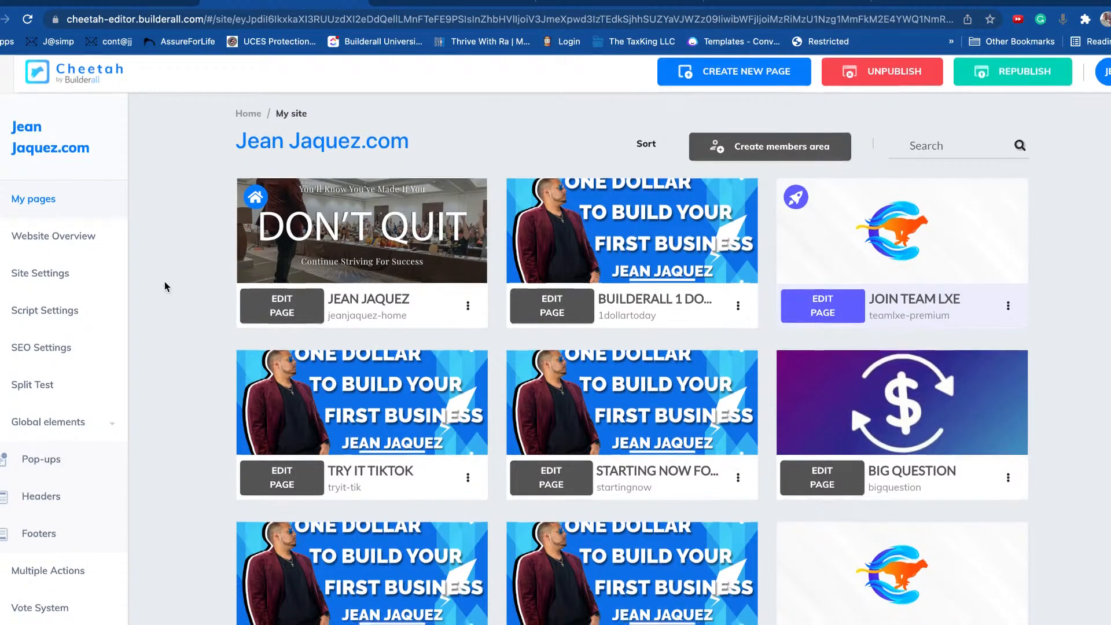
scroll(167, 260, down, 2)
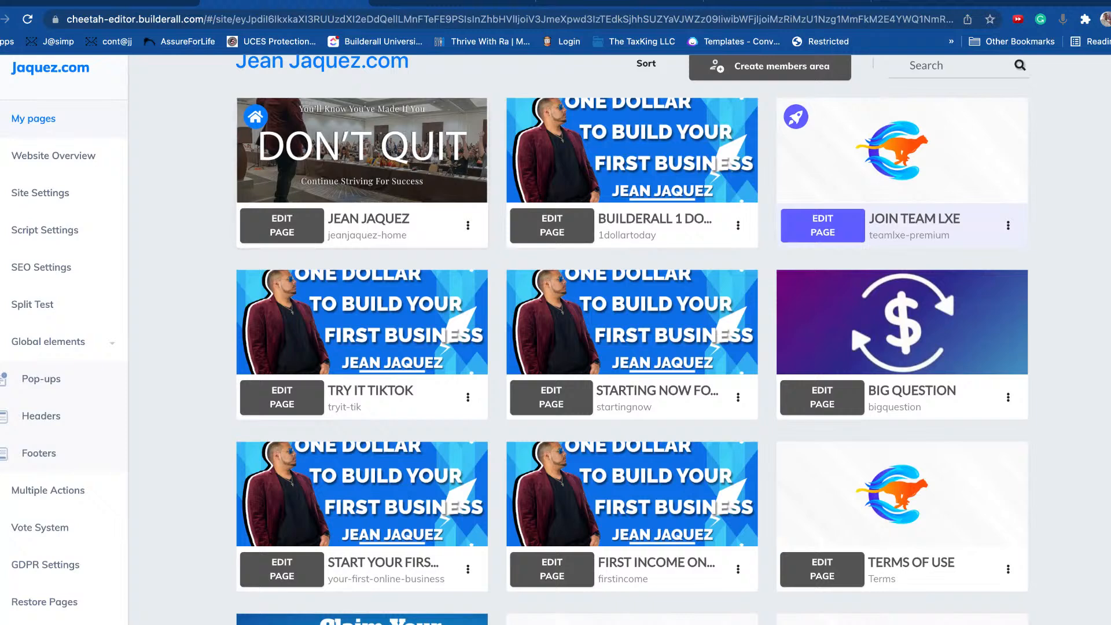
scroll(637, 203, up, 2)
click(1009, 87)
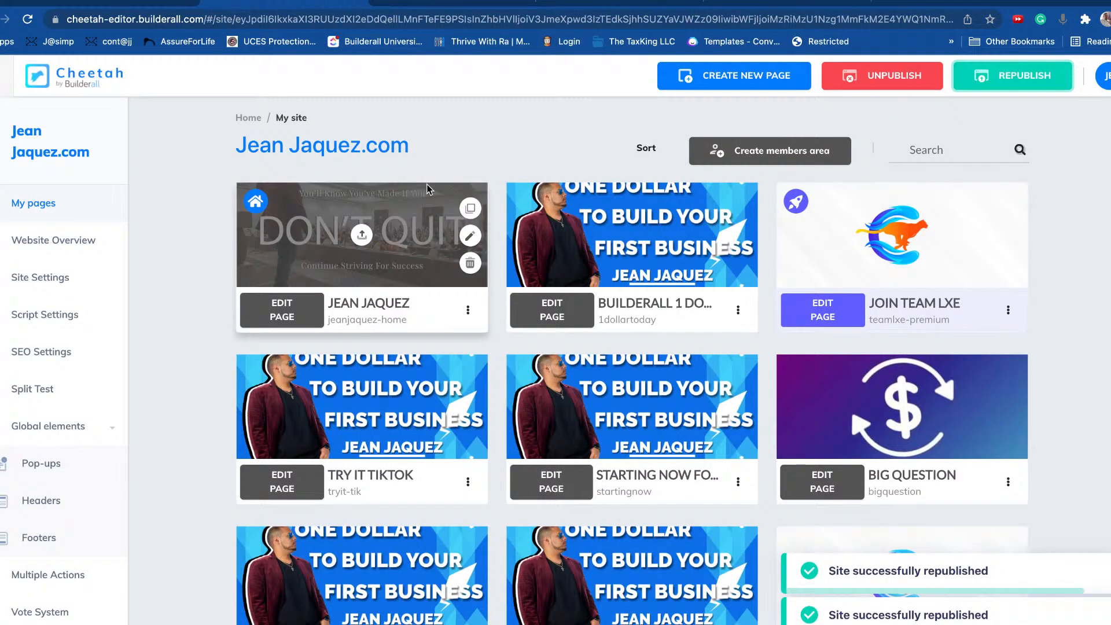
click(468, 310)
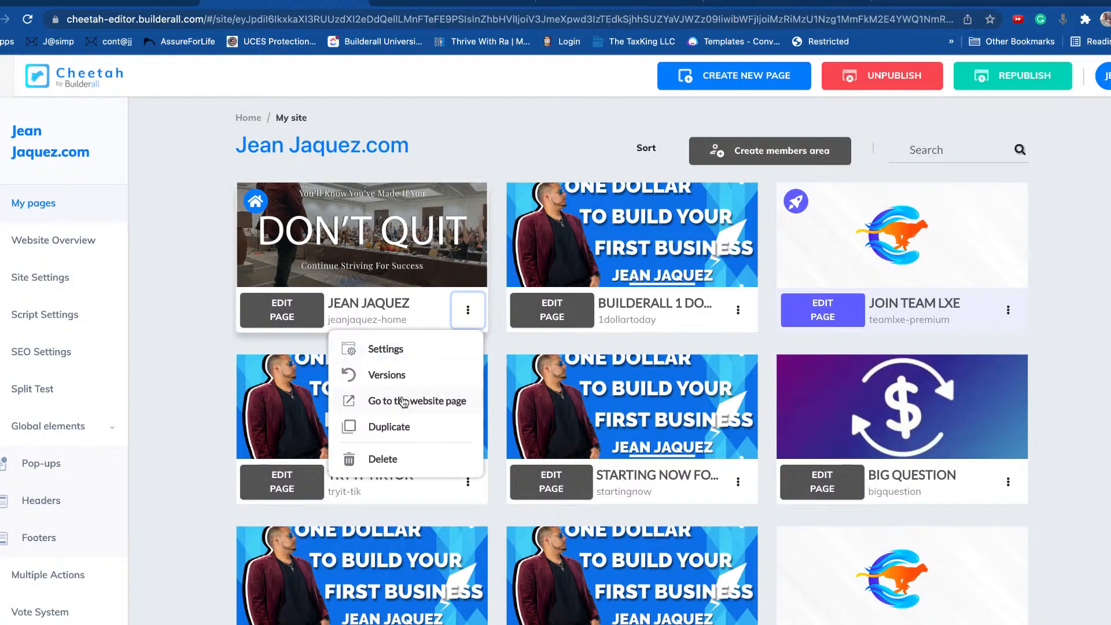
click(413, 405)
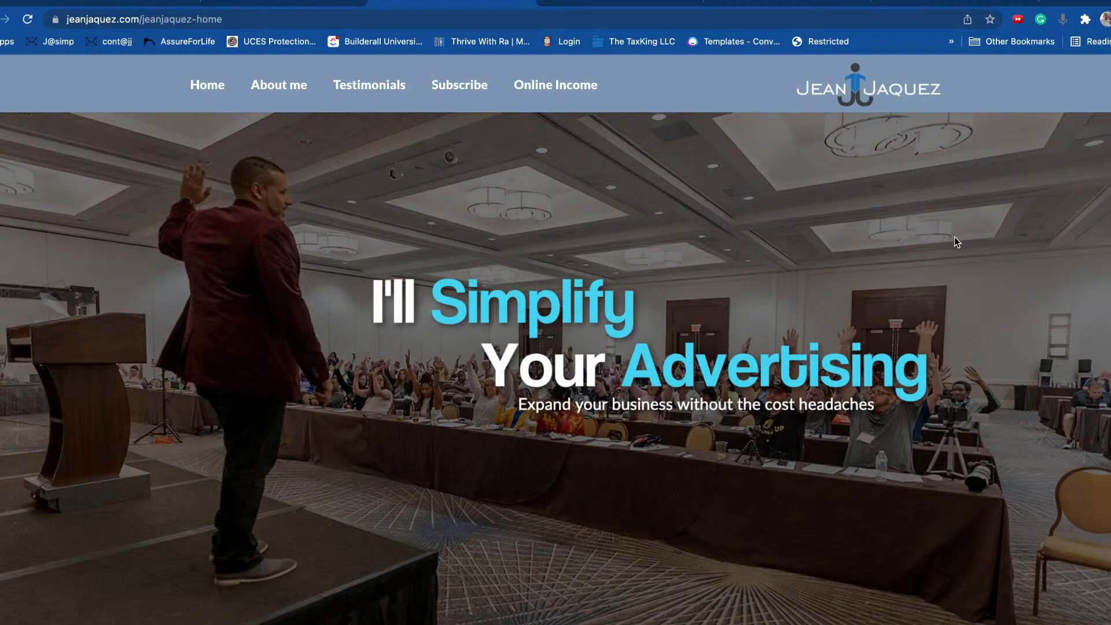
Step: Scroll the live home page and continue the Messenger chat as the logged-in Facebook user
scroll(955, 242, down, 10)
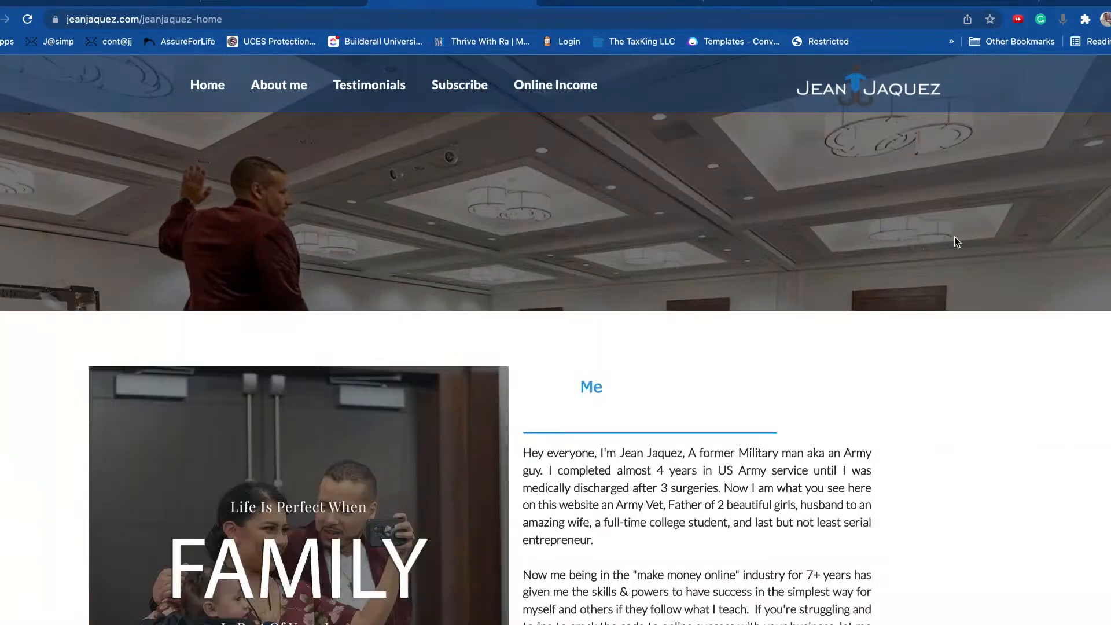
scroll(955, 242, down, 5)
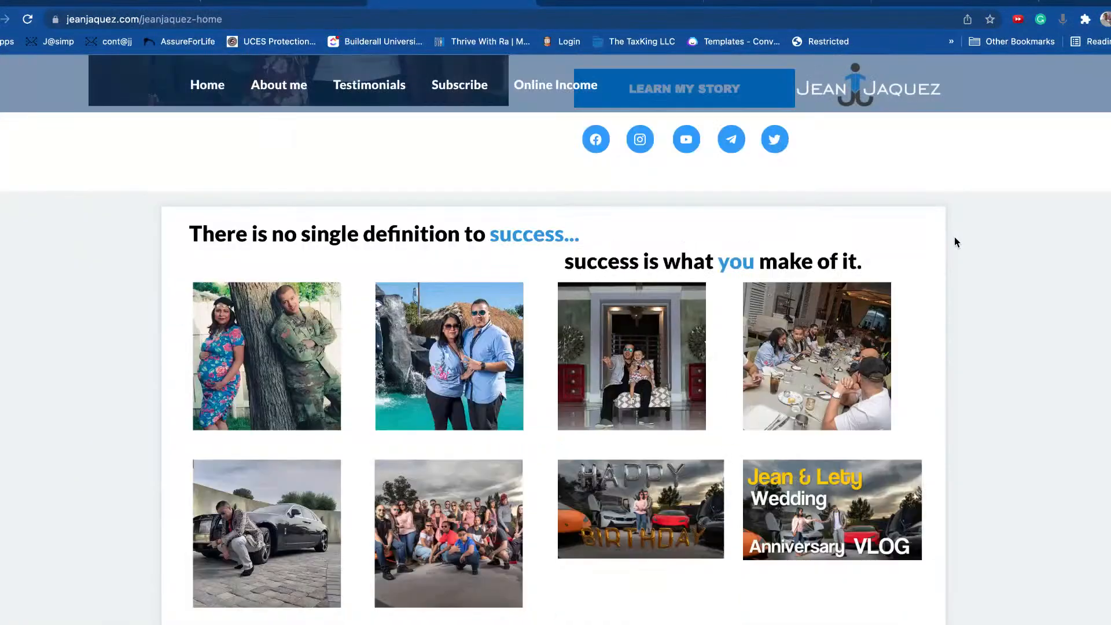
scroll(955, 242, up, 7)
scroll(955, 242, down, 12)
scroll(956, 242, down, 2)
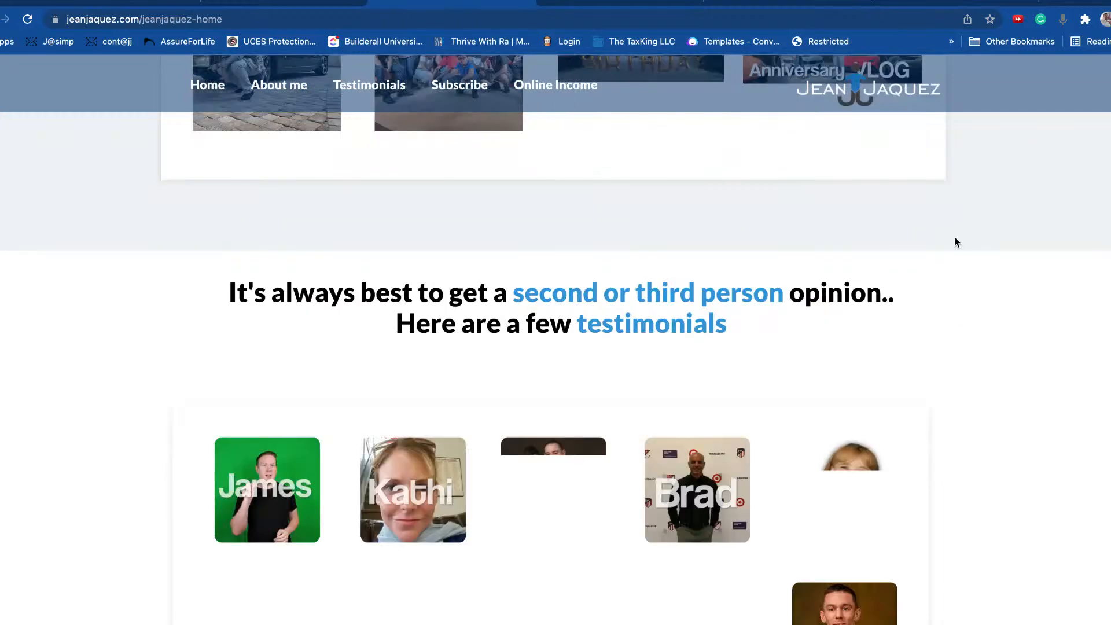
scroll(956, 242, down, 8)
scroll(955, 242, down, 15)
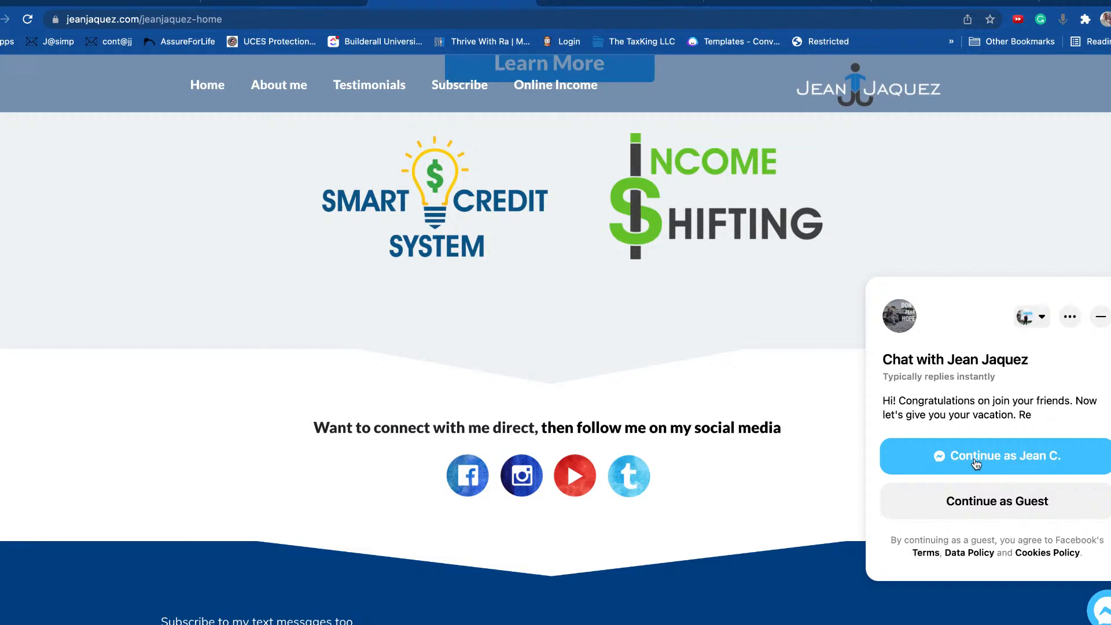
click(1001, 462)
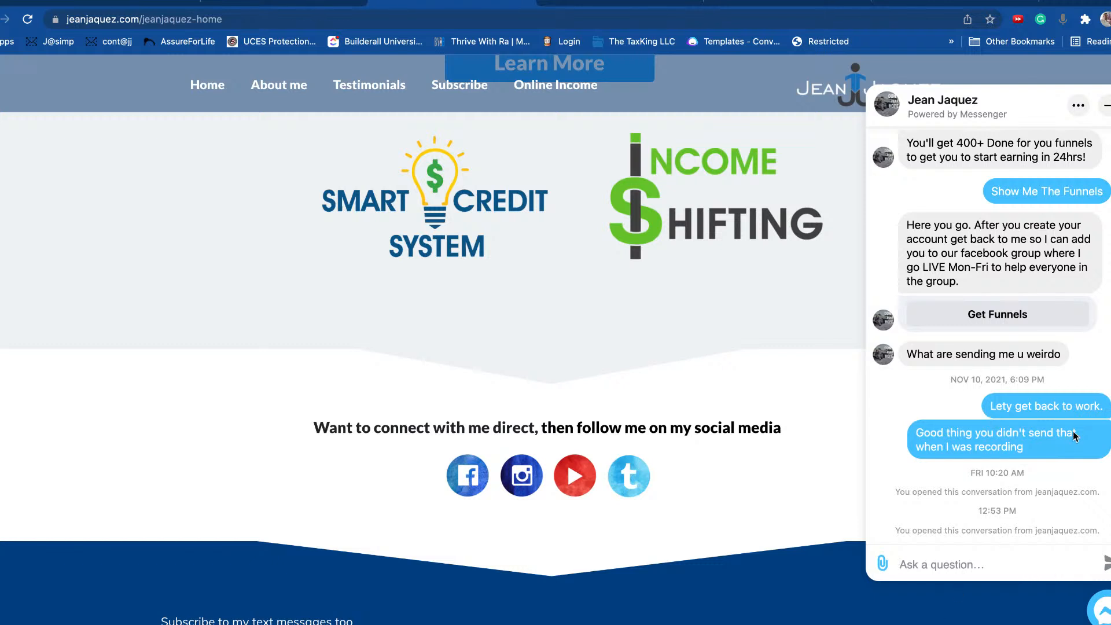
Step: Minimize the Messenger chat, browse the page, then reopen the chat to show its history
click(1106, 109)
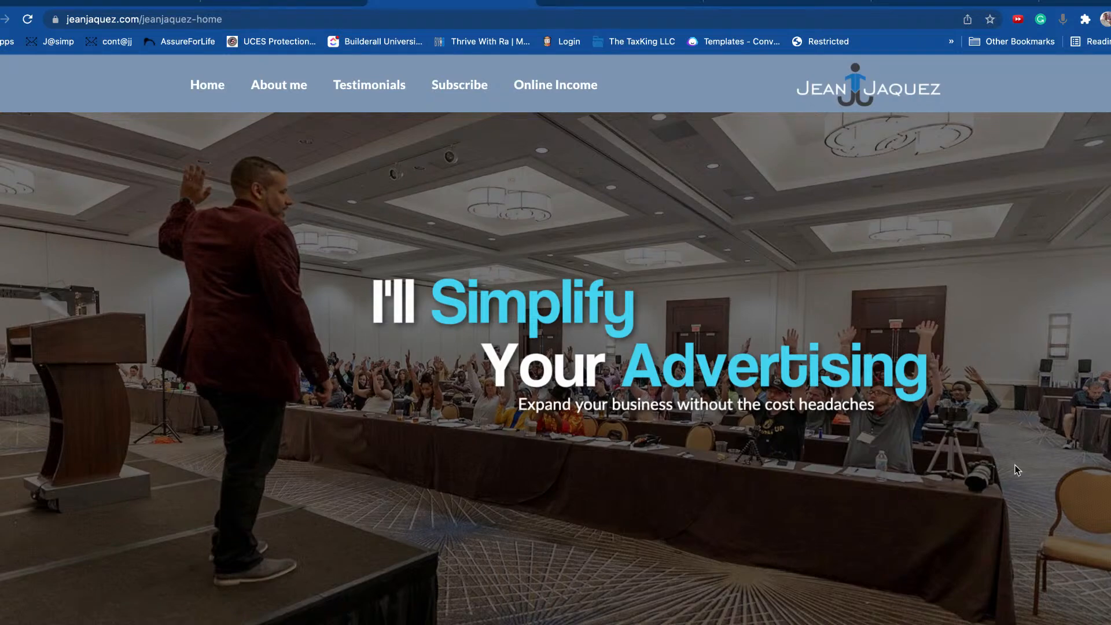
scroll(1036, 463, down, 6)
scroll(1011, 438, down, 8)
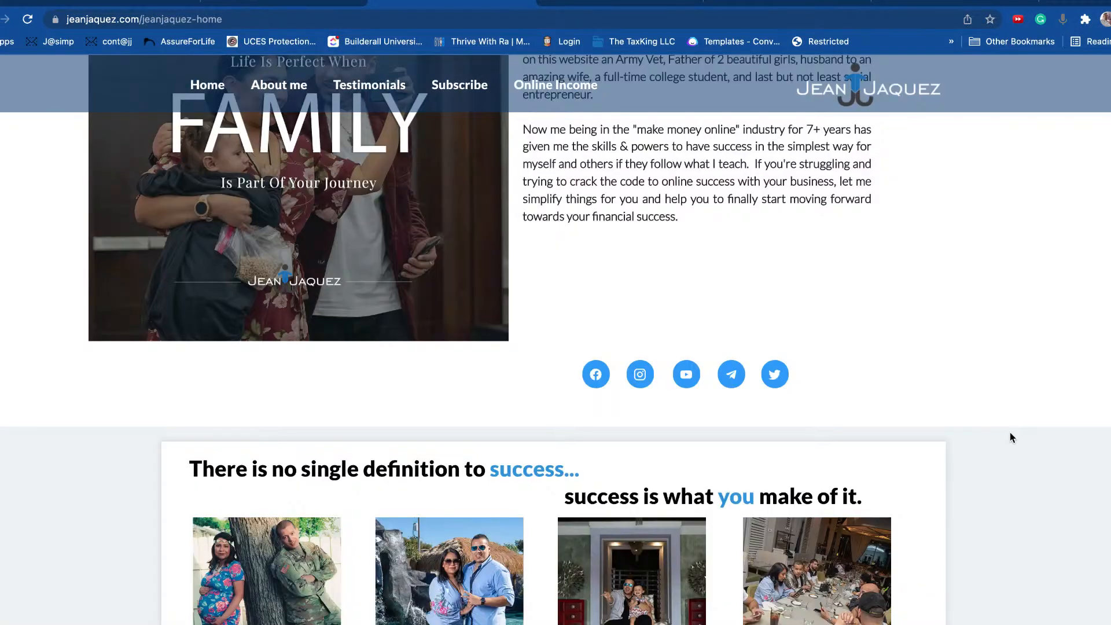
scroll(1011, 438, down, 20)
scroll(1011, 437, up, 12)
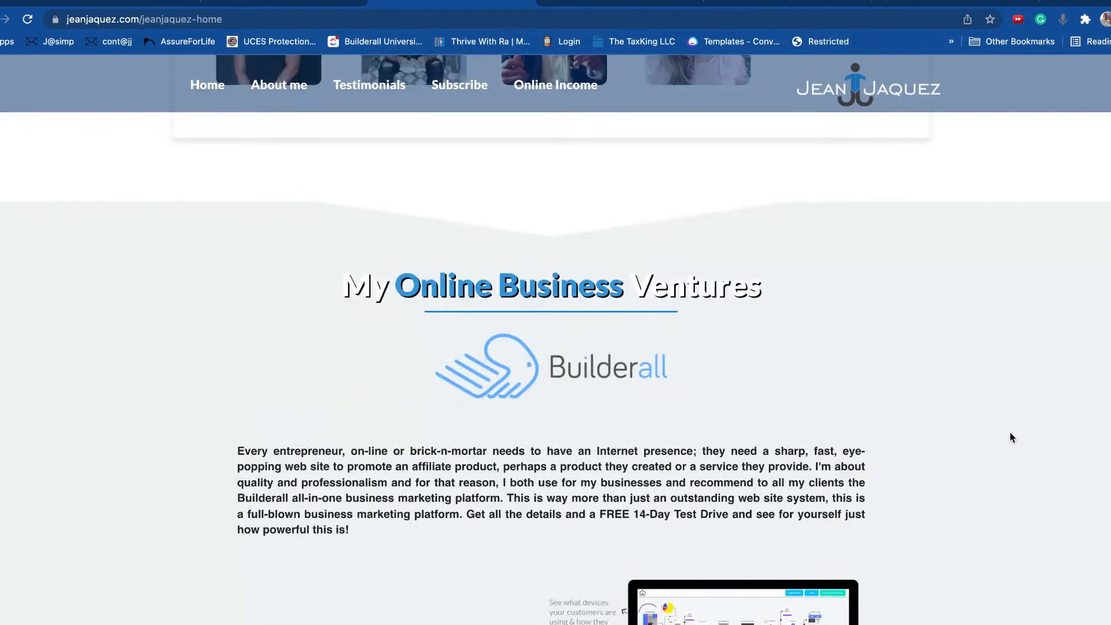
scroll(1010, 433, up, 15)
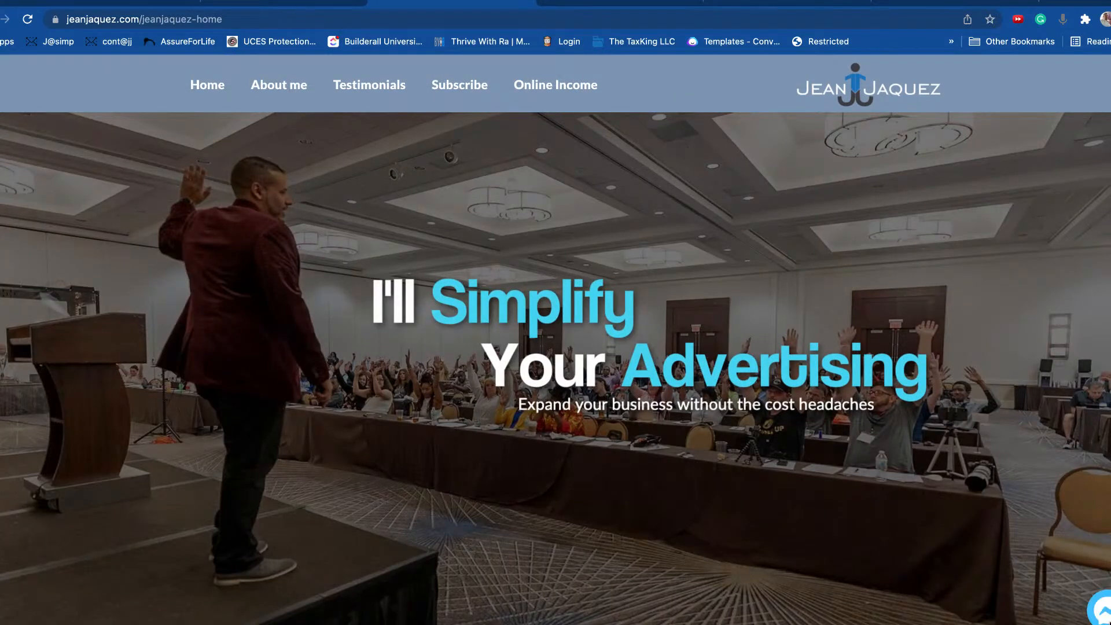
click(1105, 615)
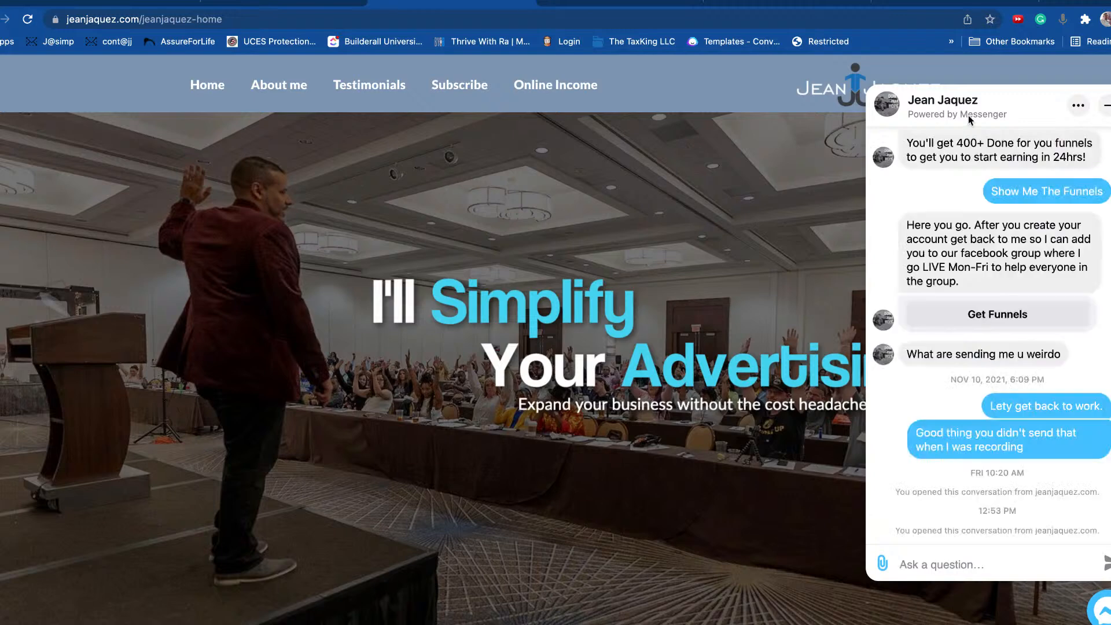
Step: Move the jeanjaquez.com address into a new Incognito window and load it there
right_click(576, 23)
click(598, 118)
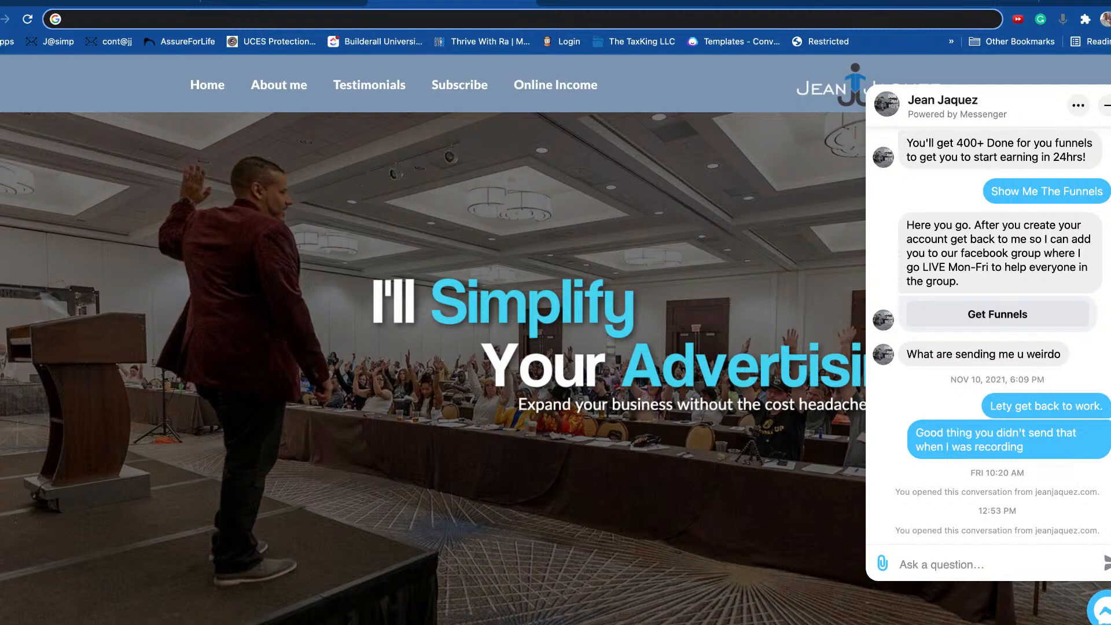
click(1110, 19)
click(968, 83)
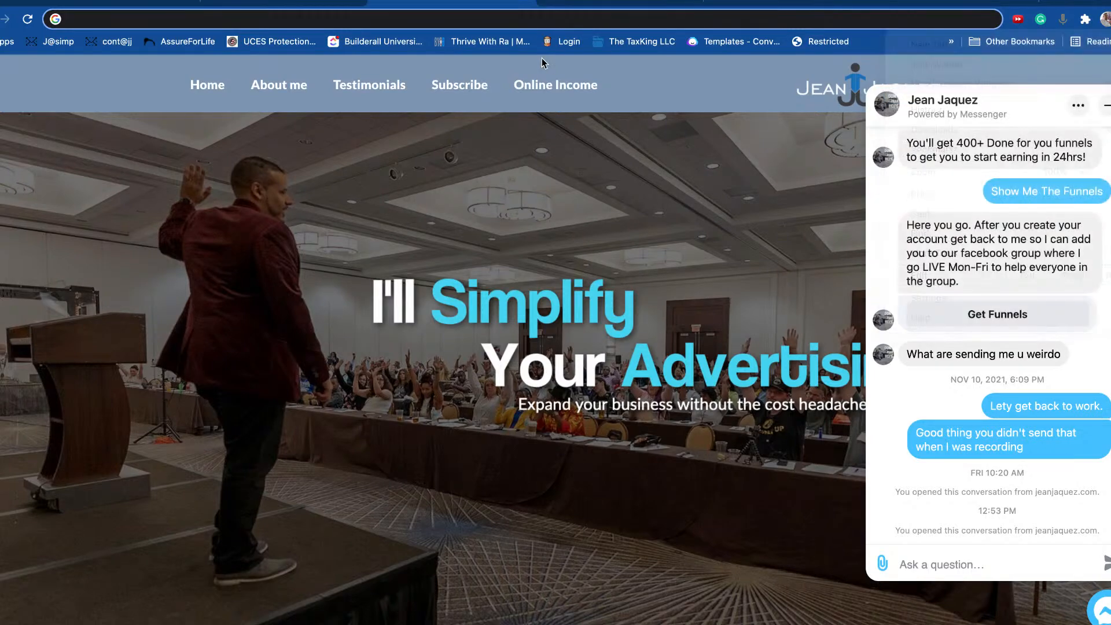
right_click(563, 18)
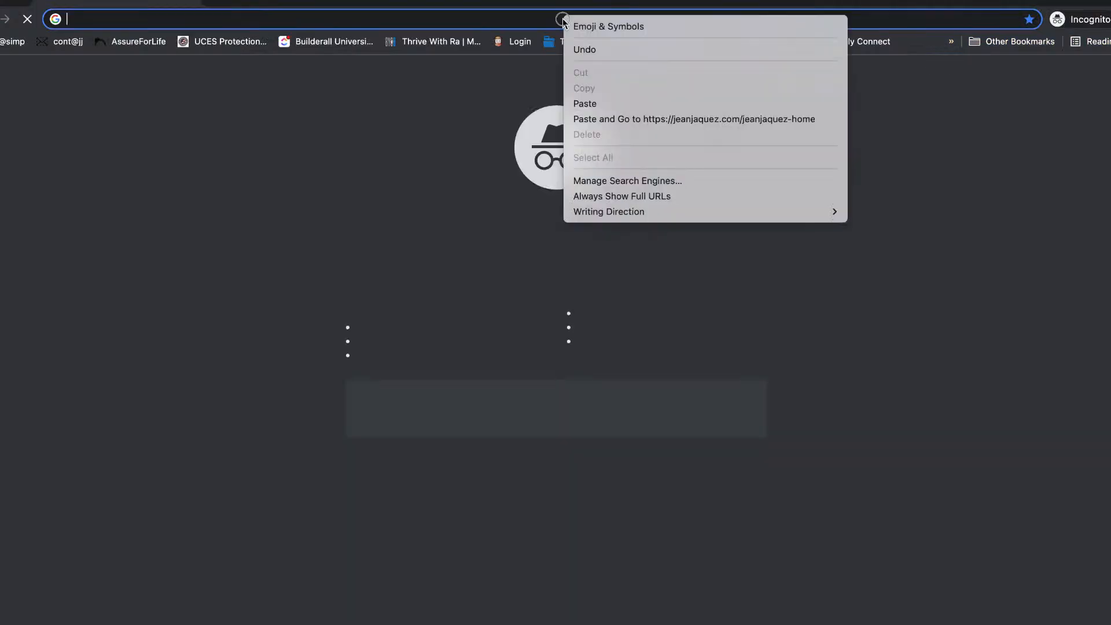
click(623, 114)
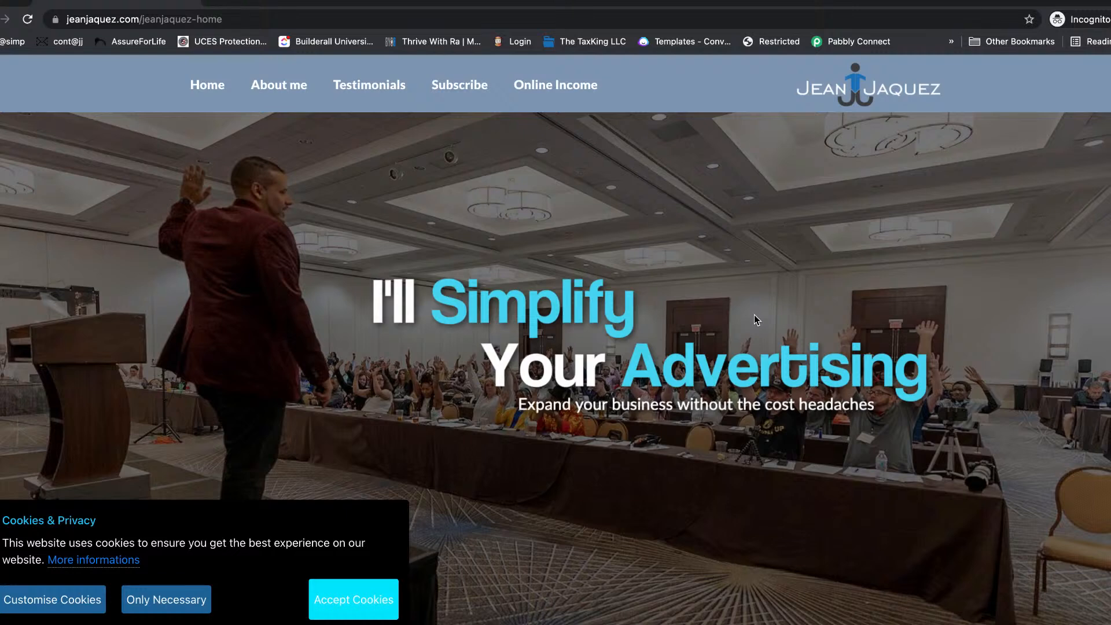
Step: Accept the site's cookies
click(329, 598)
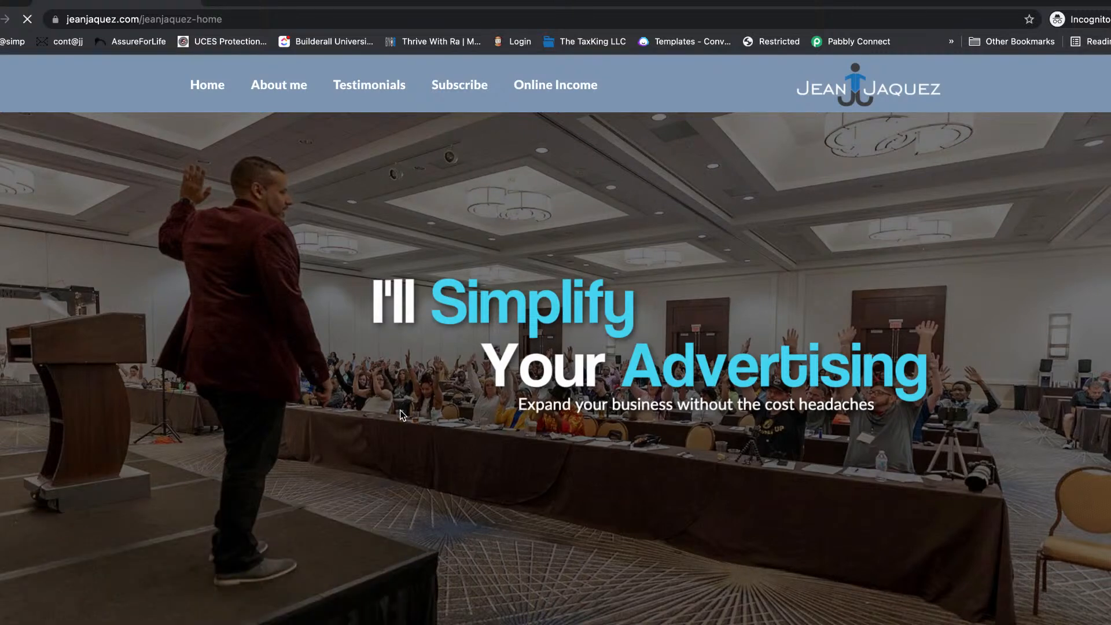
scroll(849, 273, down, 10)
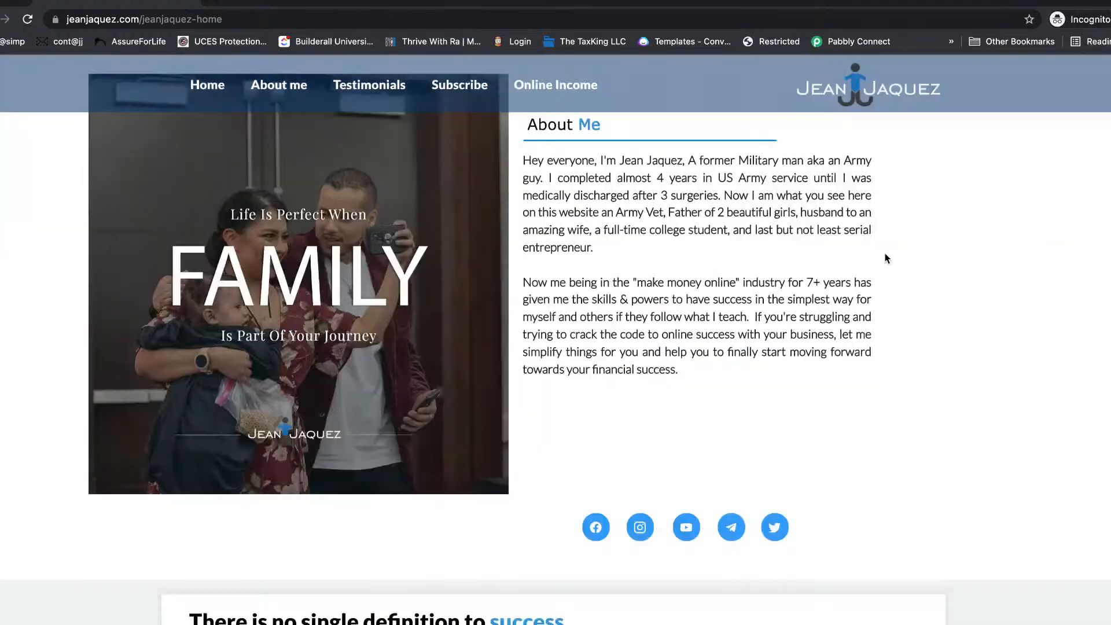
scroll(884, 252, up, 5)
Step: Start the Messenger chat as a guest and answer the bot's question with United States
scroll(886, 258, down, 2)
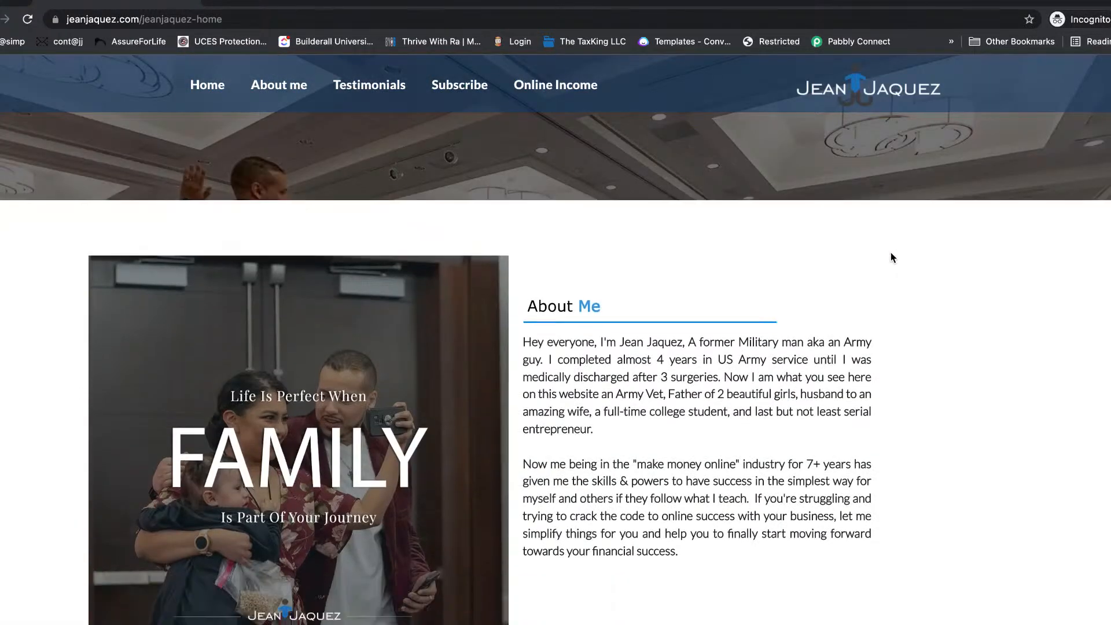
drag(605, 308, 535, 310)
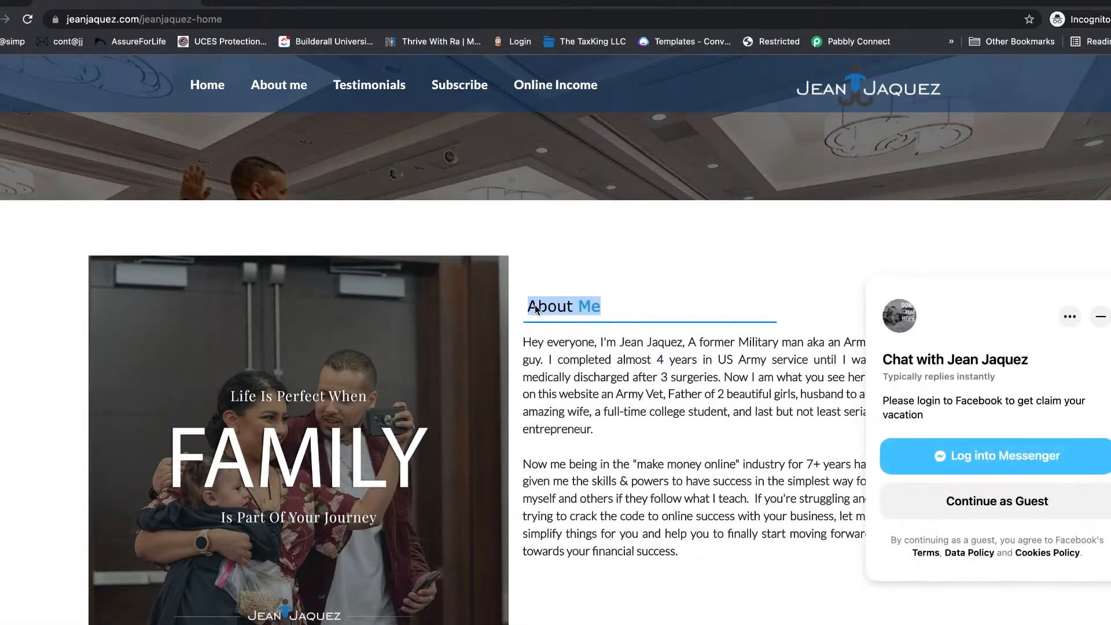
scroll(704, 264, up, 7)
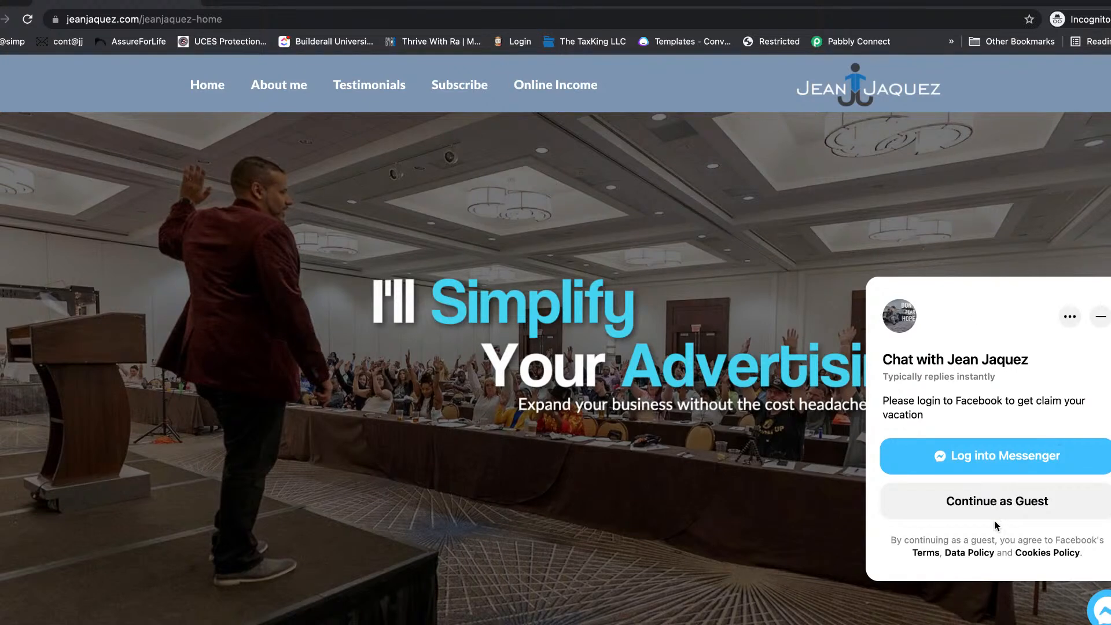
click(1009, 503)
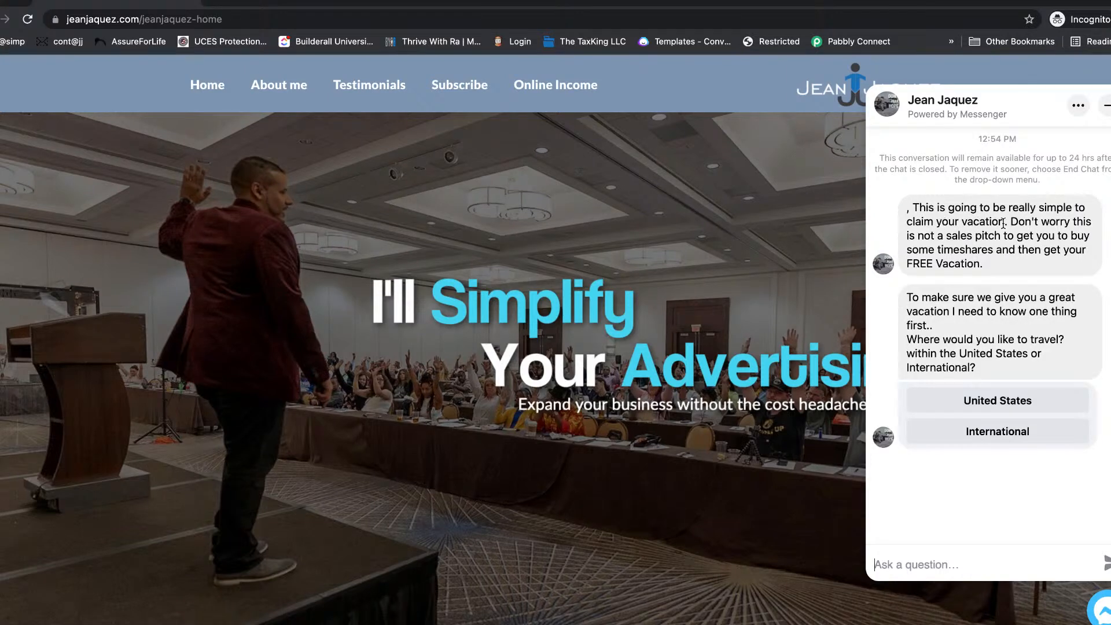
drag(1003, 223, 1024, 237)
click(944, 223)
click(979, 405)
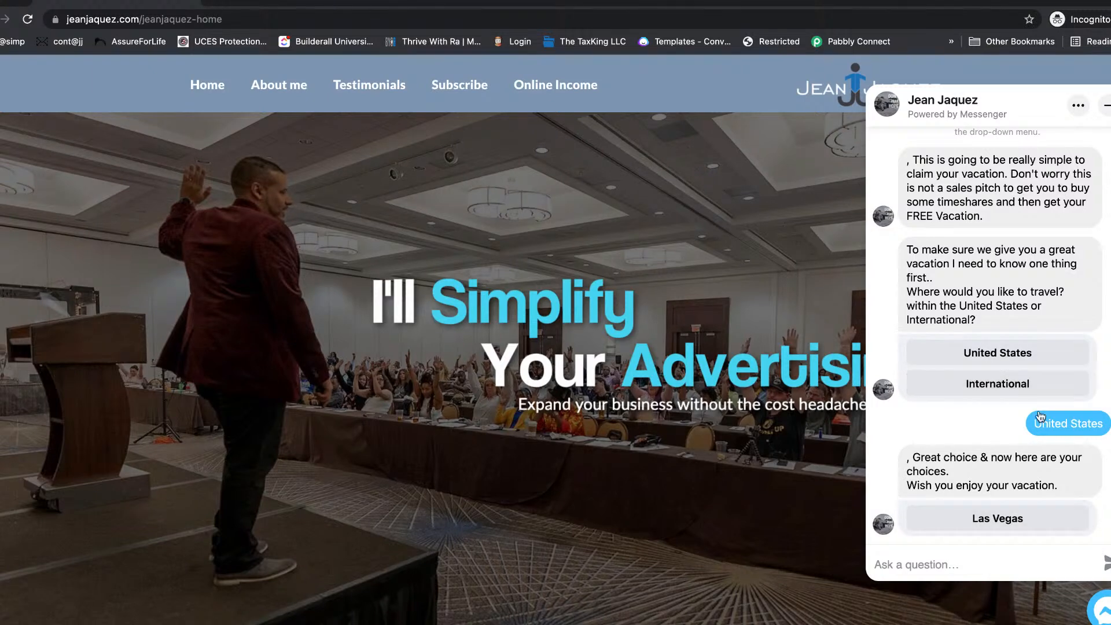
Step: Choose Las Vegas to get the voucher, then return to the regular site tab and close the chat
drag(920, 460, 1047, 468)
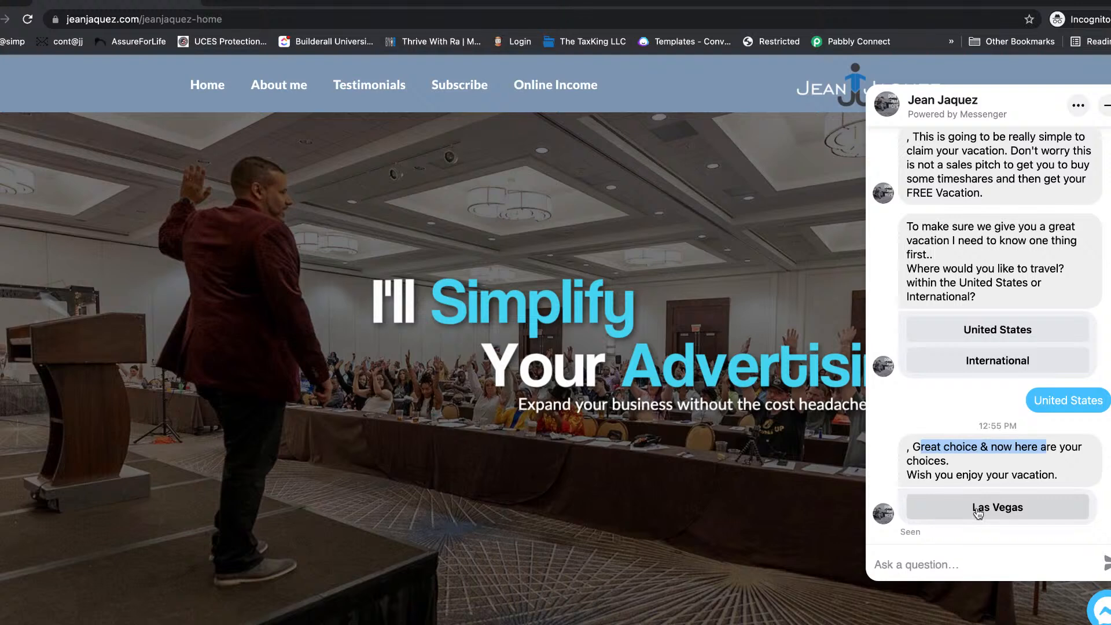
click(977, 512)
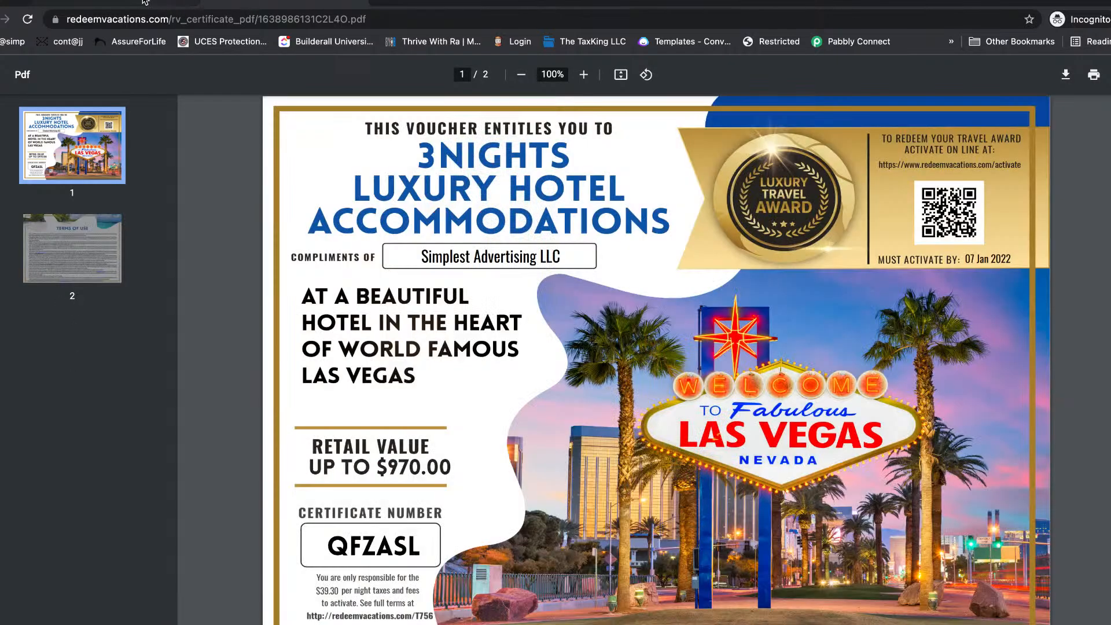
click(162, 0)
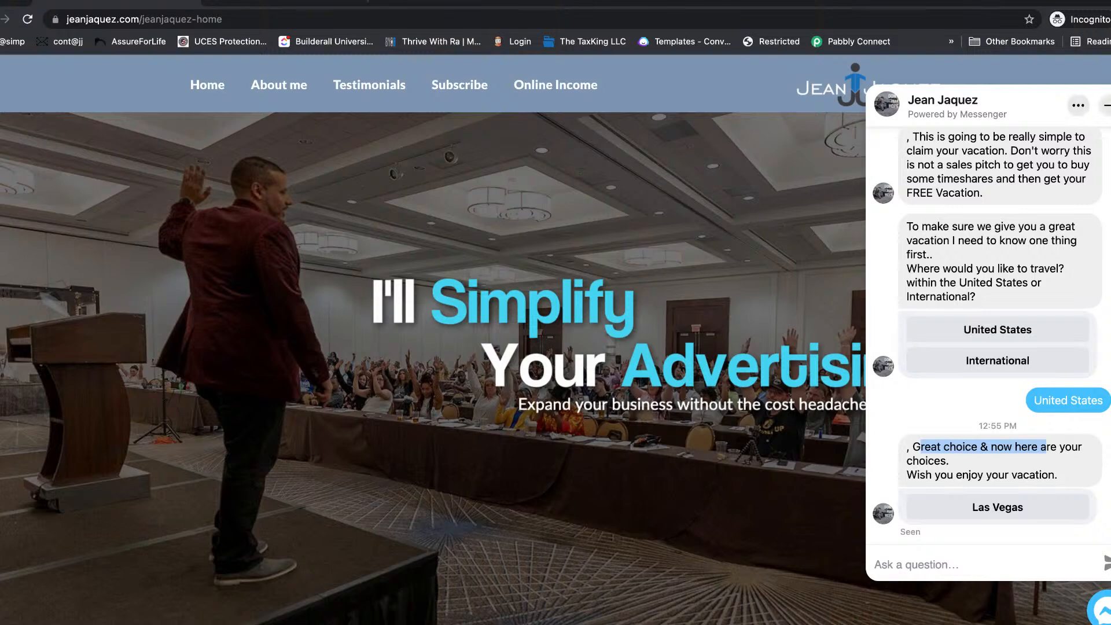
click(1108, 105)
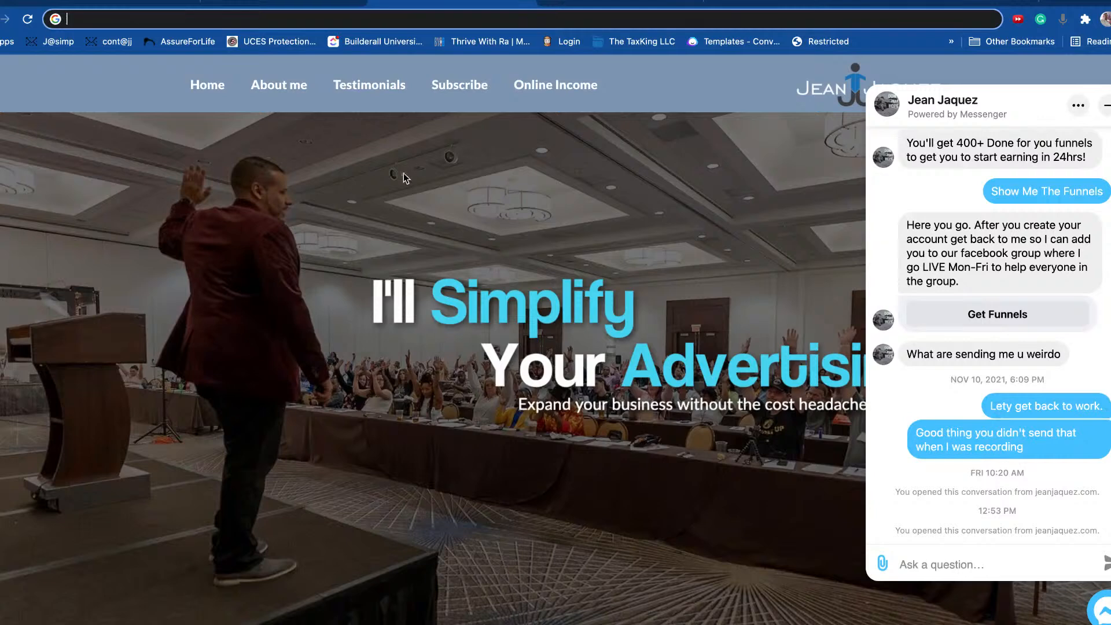
Step: Close the Embed Bot dialog in ChatBot and open the Integration page, collapsing the Overview panel
click(1106, 105)
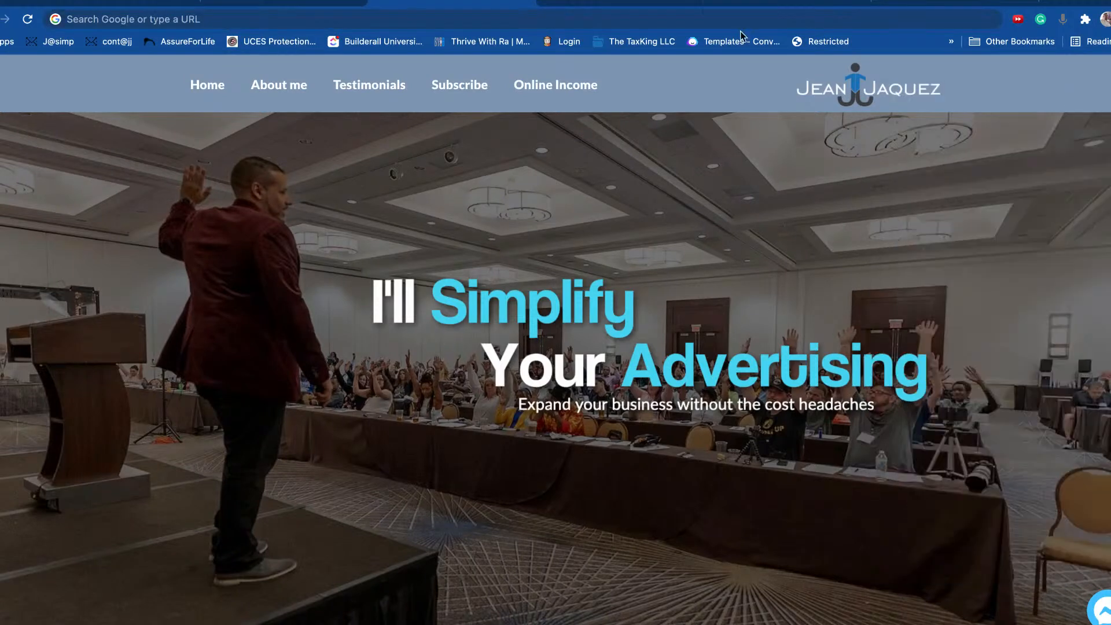
click(648, 4)
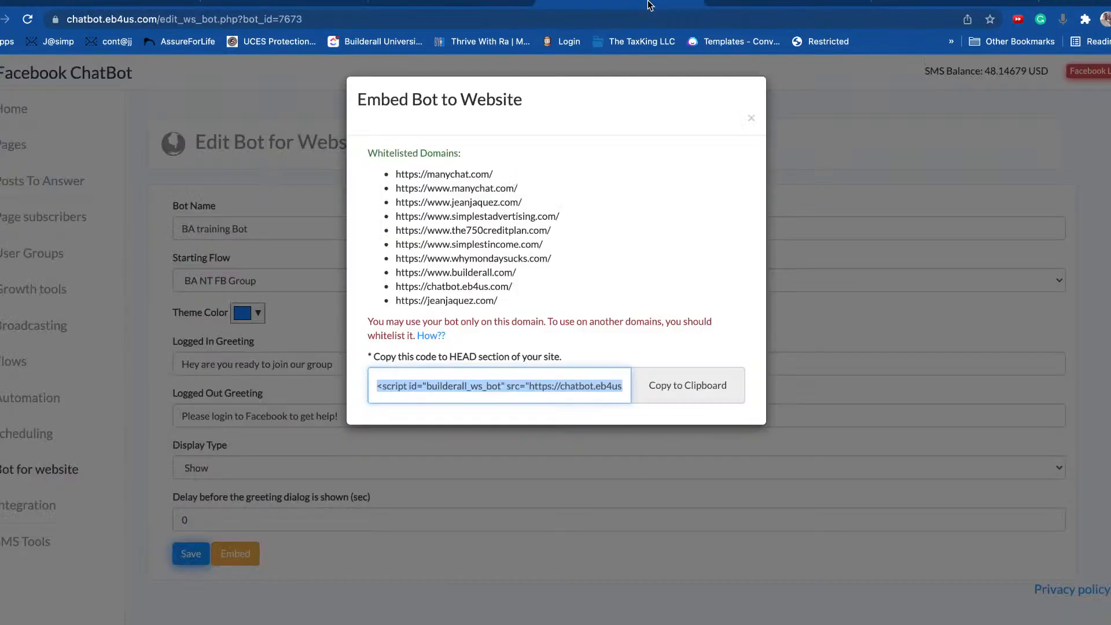
click(754, 119)
click(52, 505)
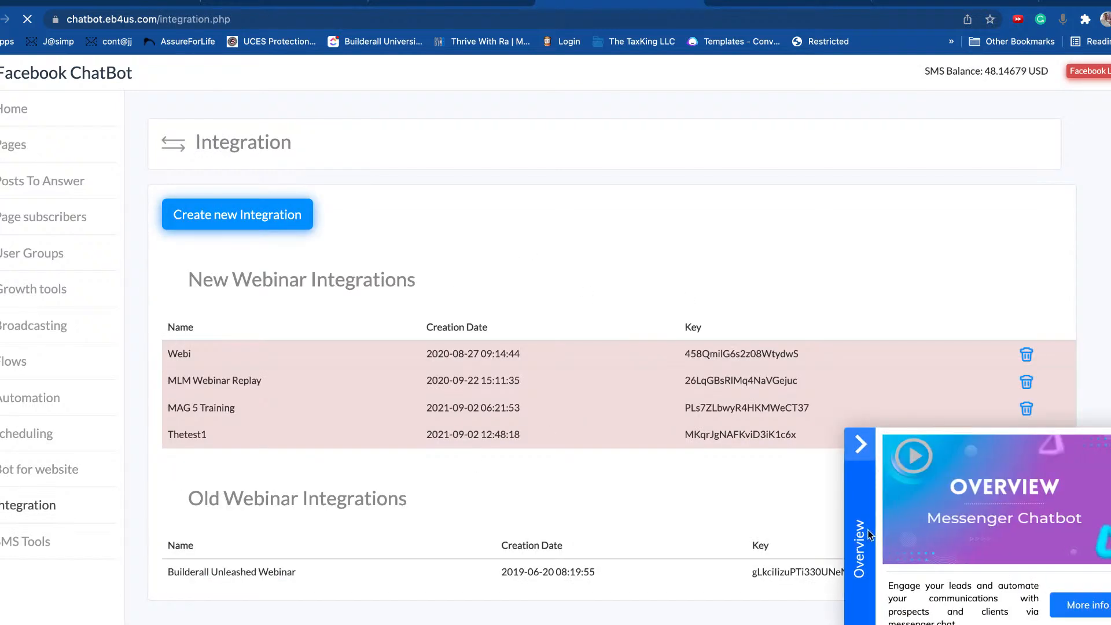
click(871, 440)
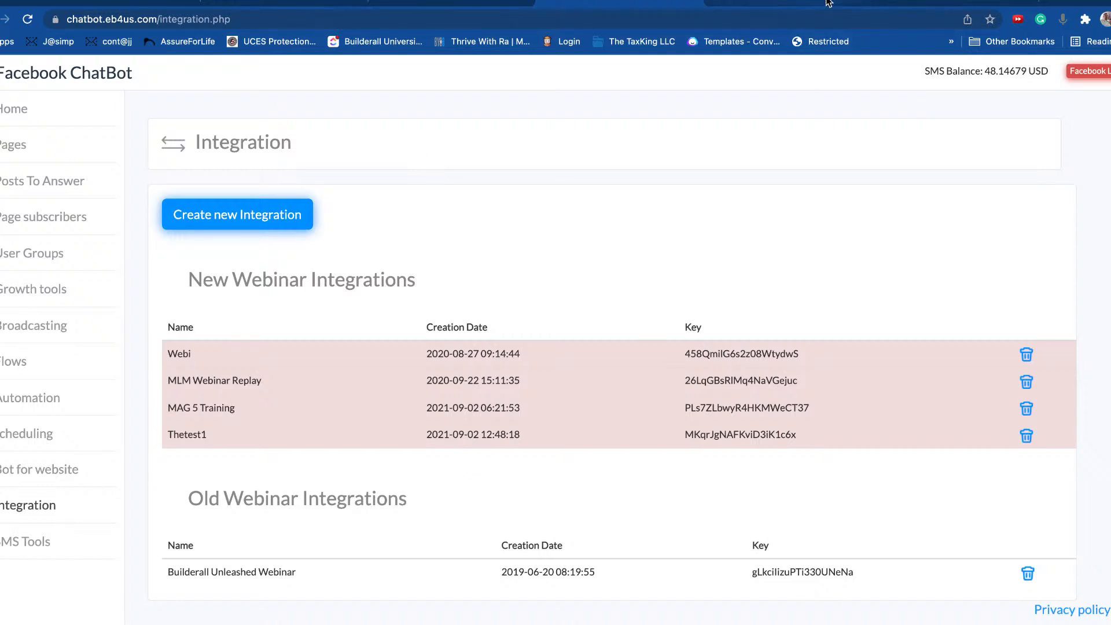
Step: Check the Facebook Page's Messaging settings and the Builderall editor, then return to ChatBot Integration
click(916, 3)
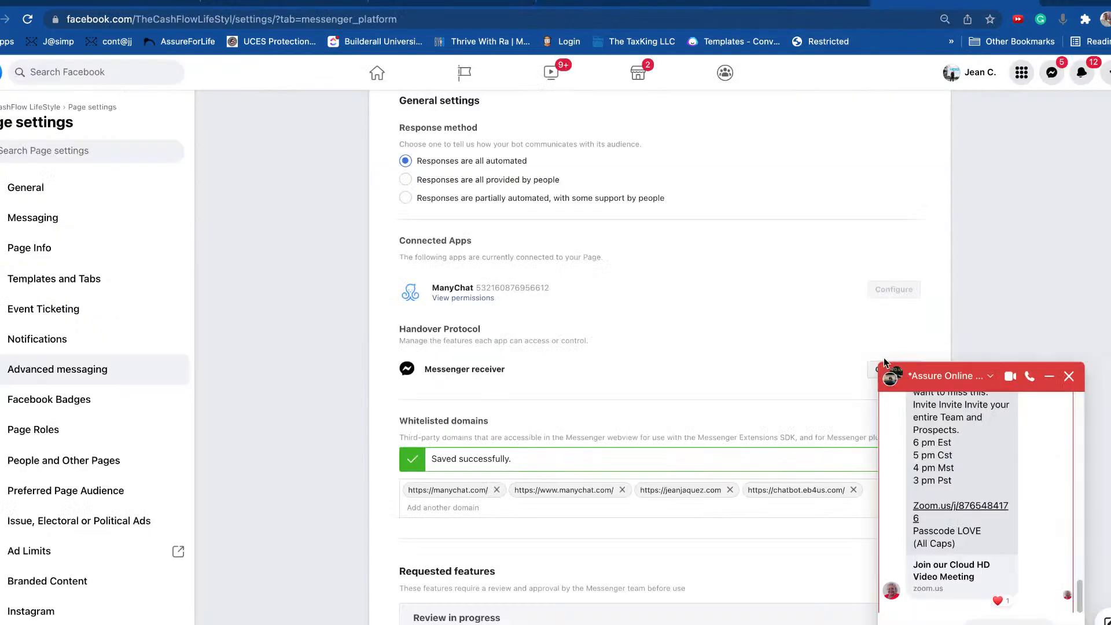
click(1069, 376)
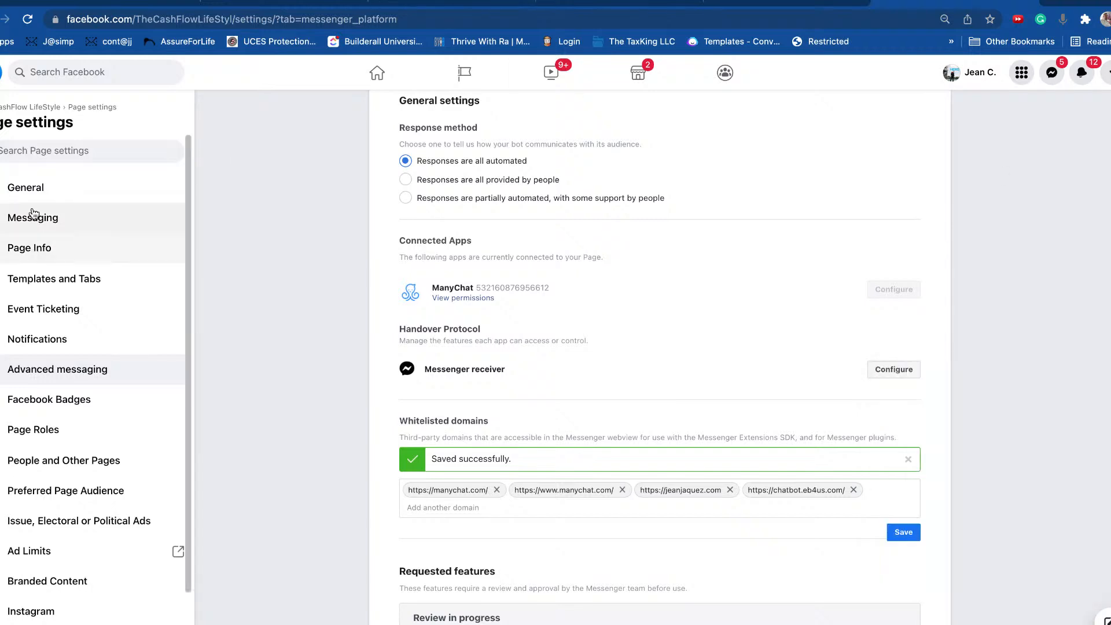
click(45, 226)
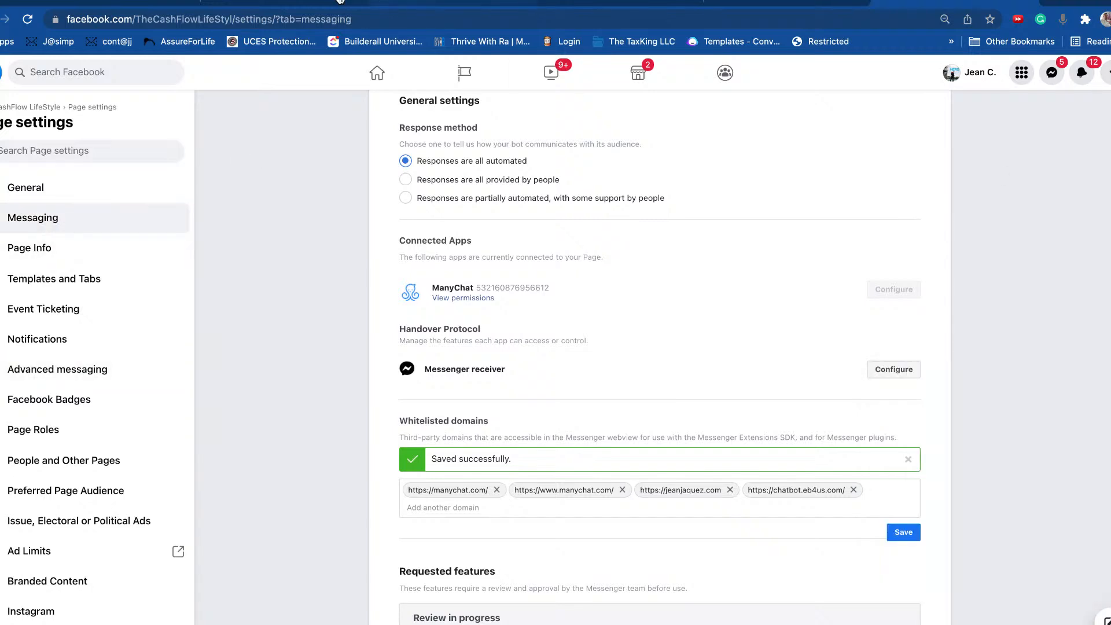
click(290, 3)
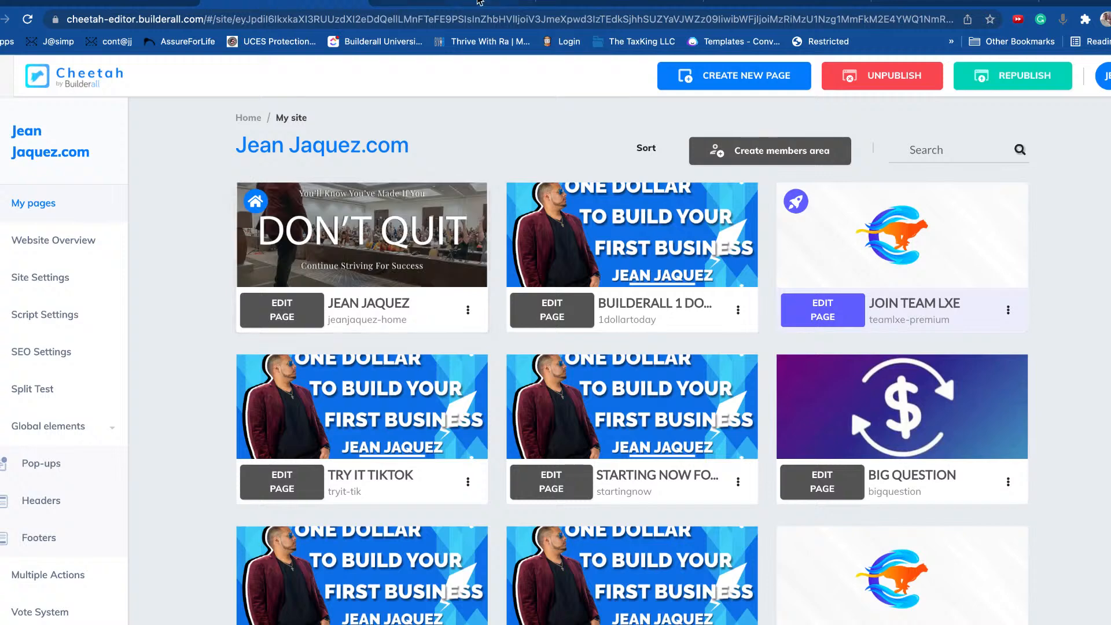
click(664, 3)
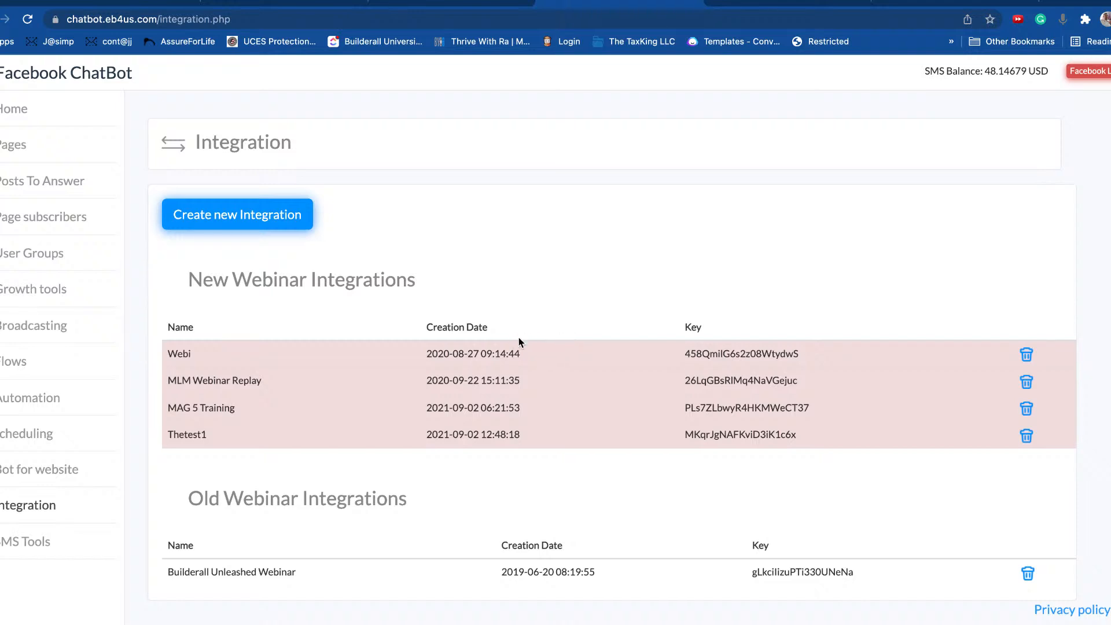
Step: Highlight the New Webinar Integrations table heading
drag(397, 272, 297, 271)
click(374, 271)
drag(248, 280, 417, 280)
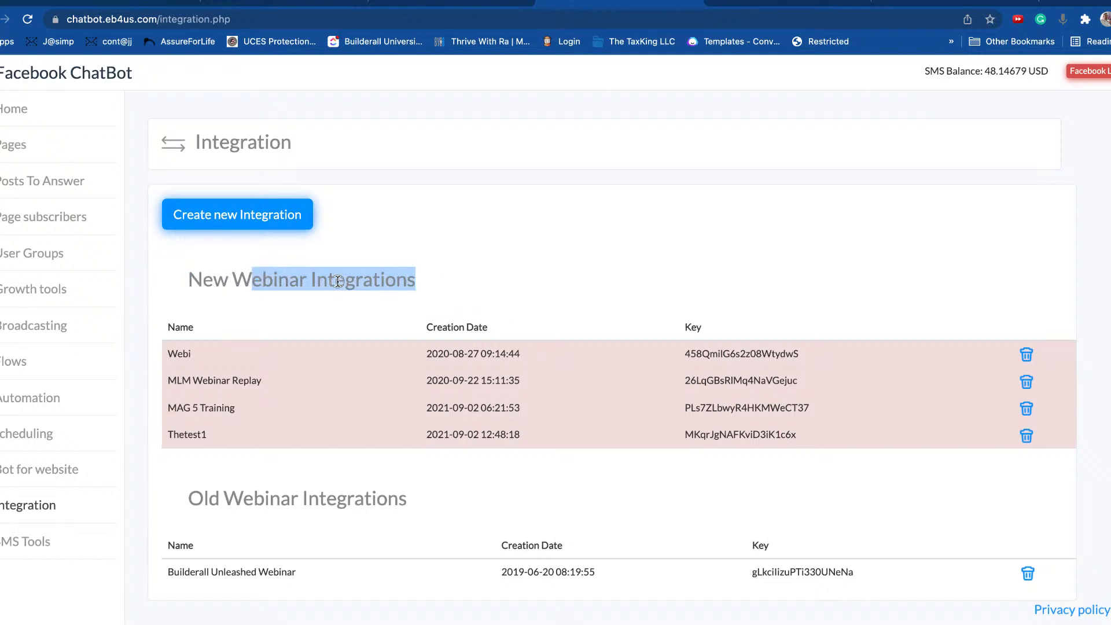
drag(203, 280, 422, 278)
click(441, 280)
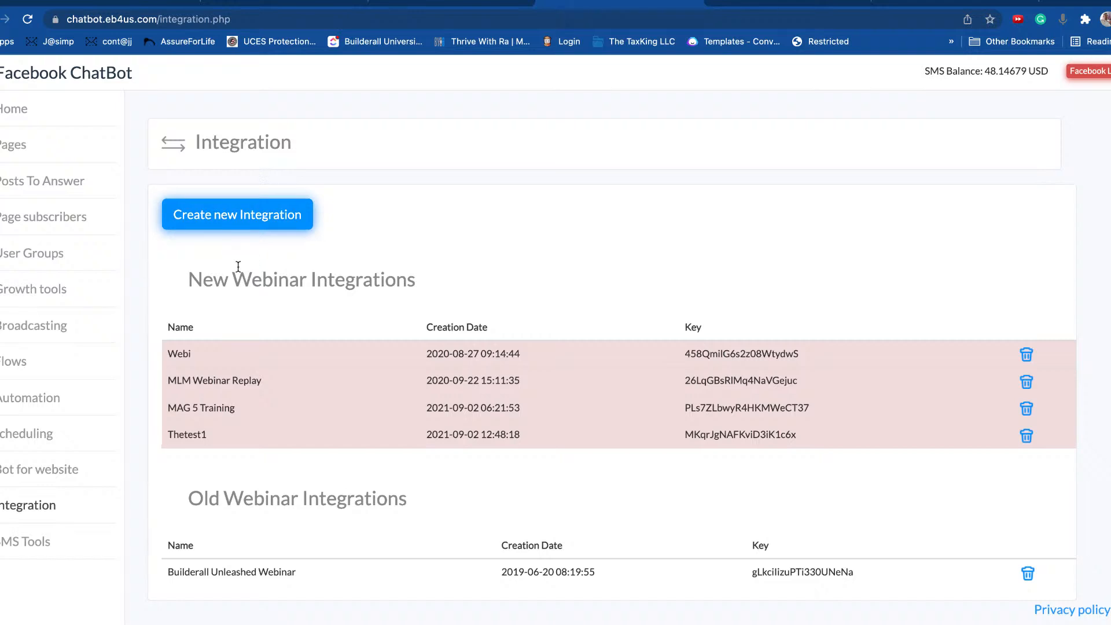
Step: Pick New Webinar in the Create new Integration form, then cancel without saving
click(225, 223)
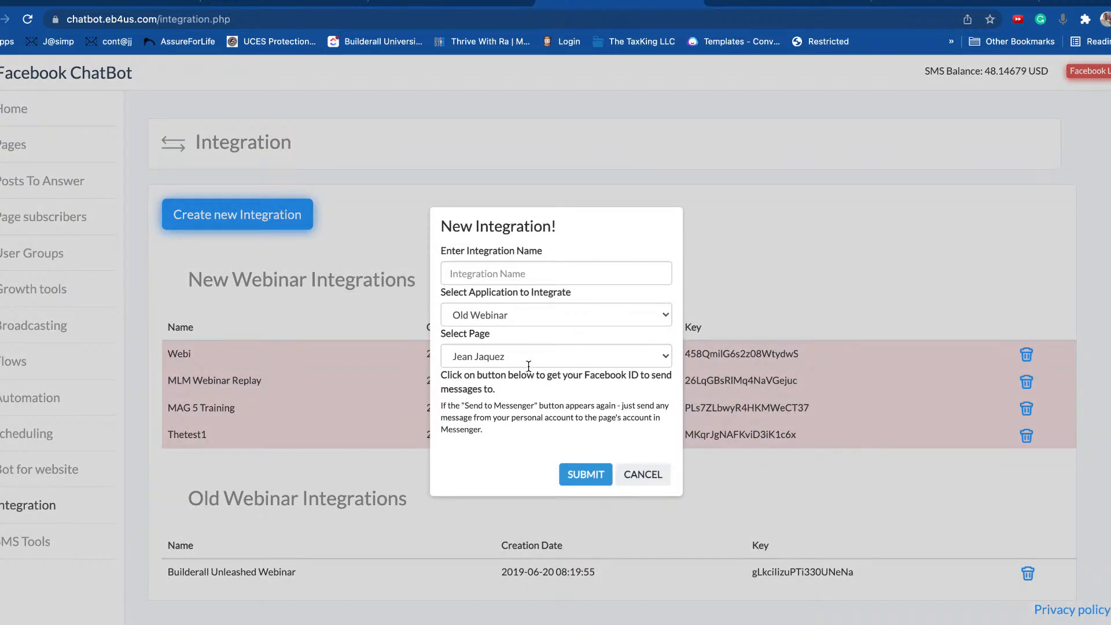
click(575, 307)
click(544, 317)
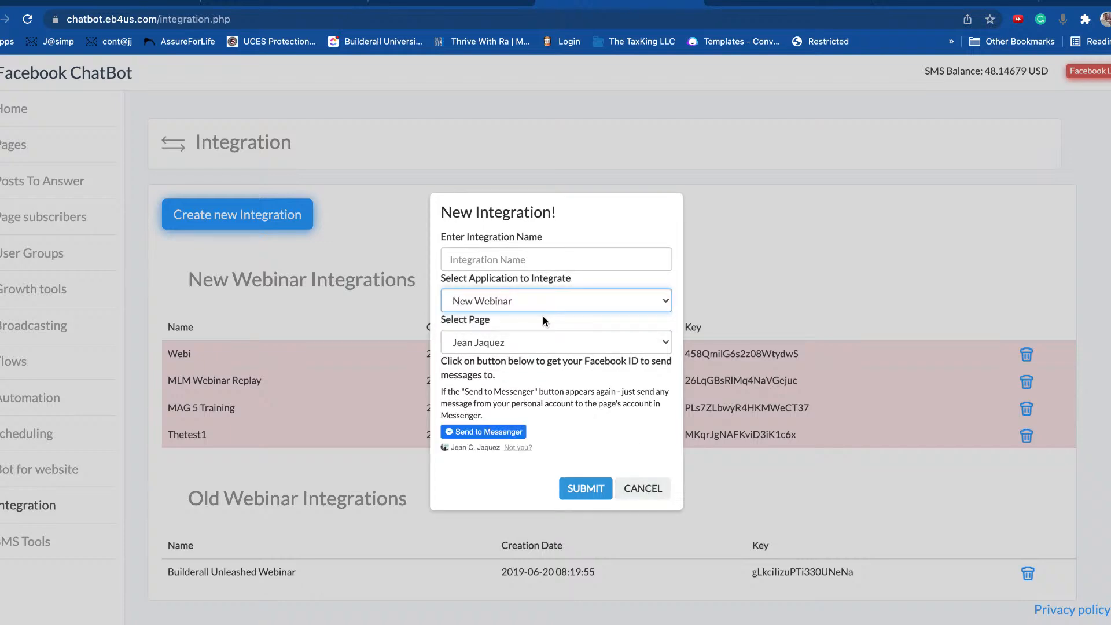
click(642, 489)
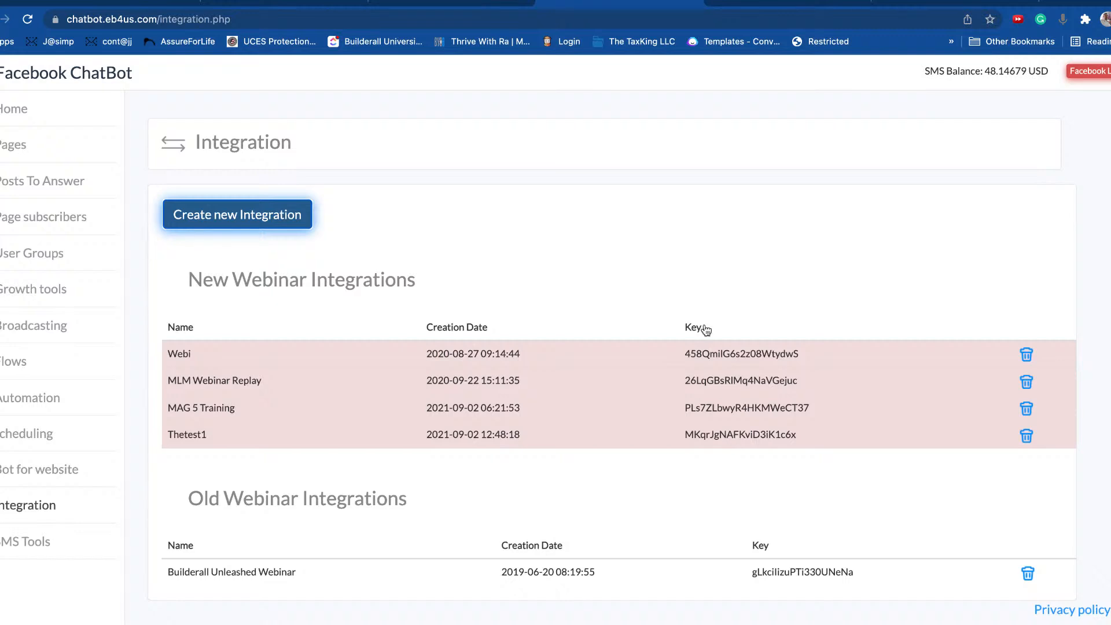
Step: Copy the Thetest1 integration key and switch to the Builderall dashboard
double_click(728, 437)
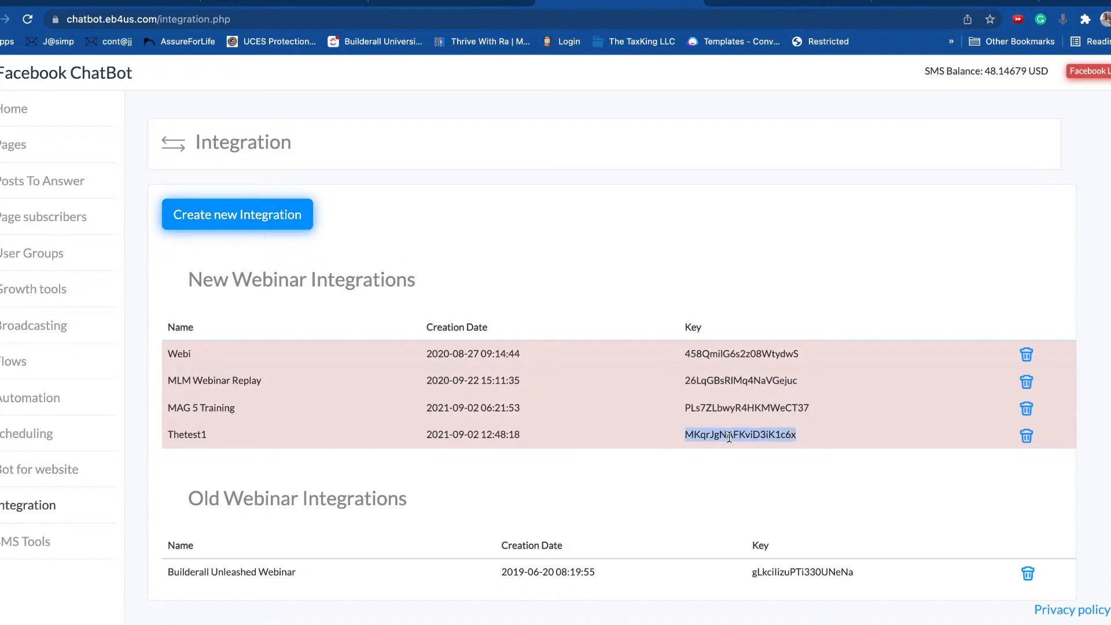
right_click(747, 435)
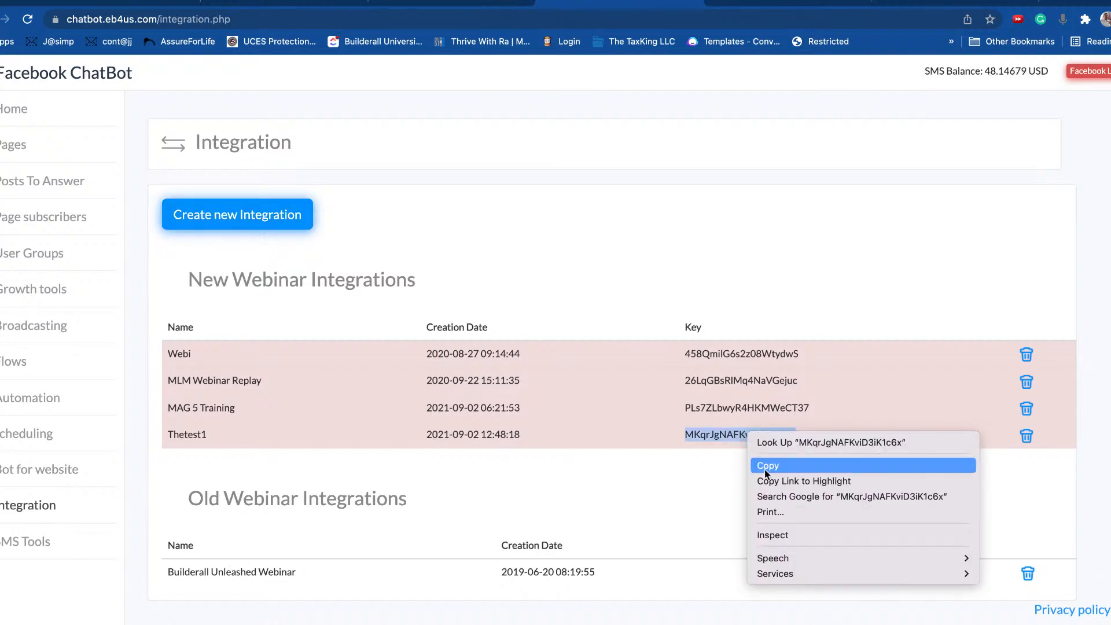
click(765, 466)
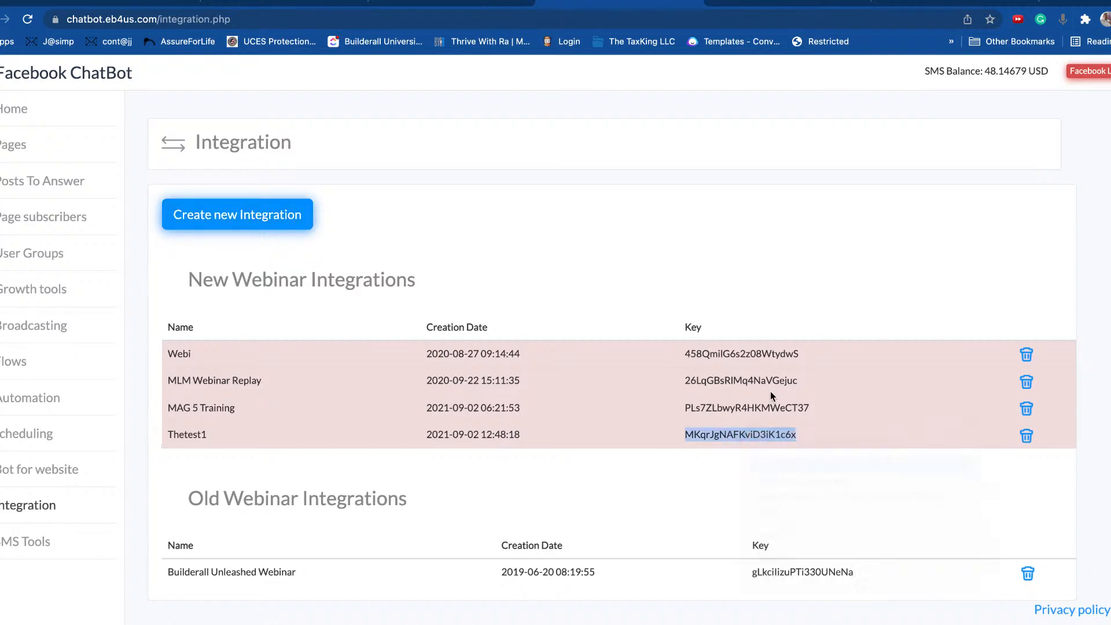
click(163, 2)
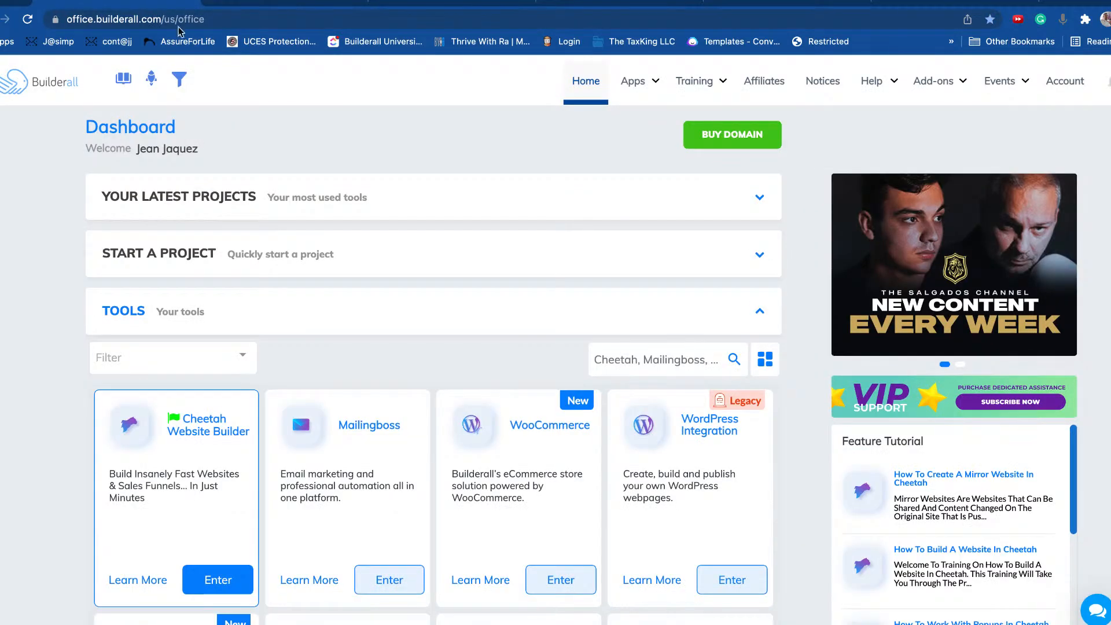
Step: Search the tools for 'web' and launch Webinar Builder to list all webinars
click(660, 360)
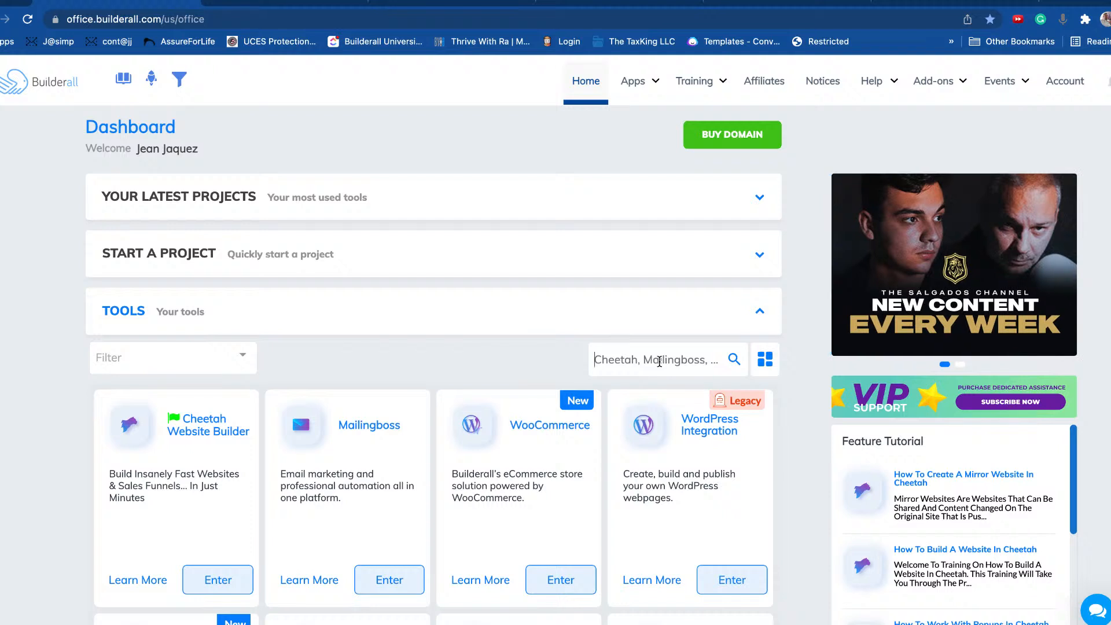
text(web)
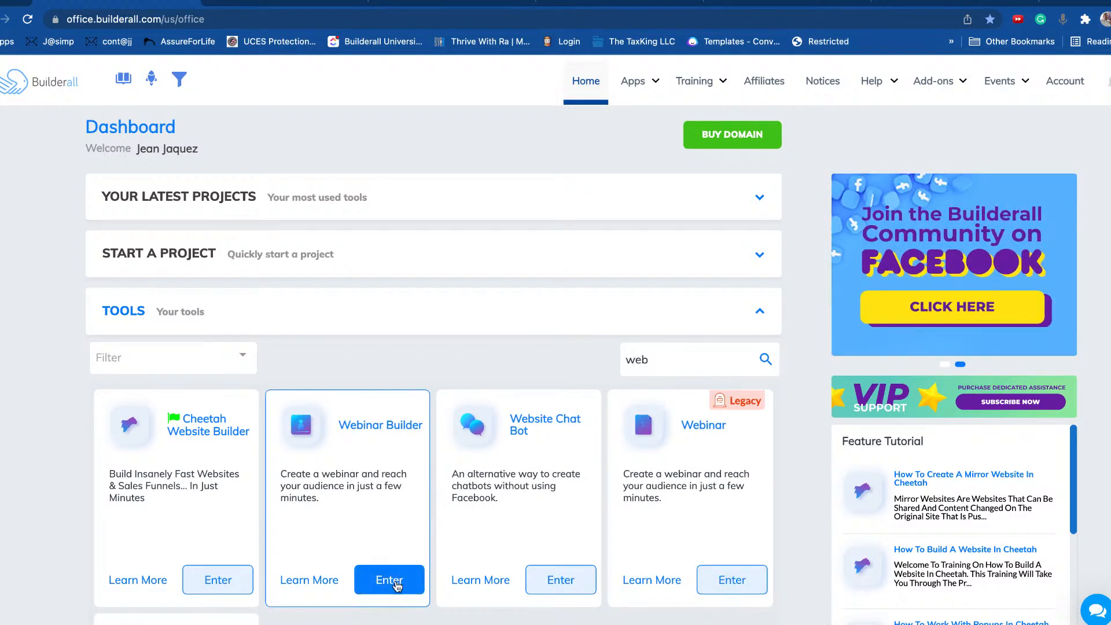
click(397, 581)
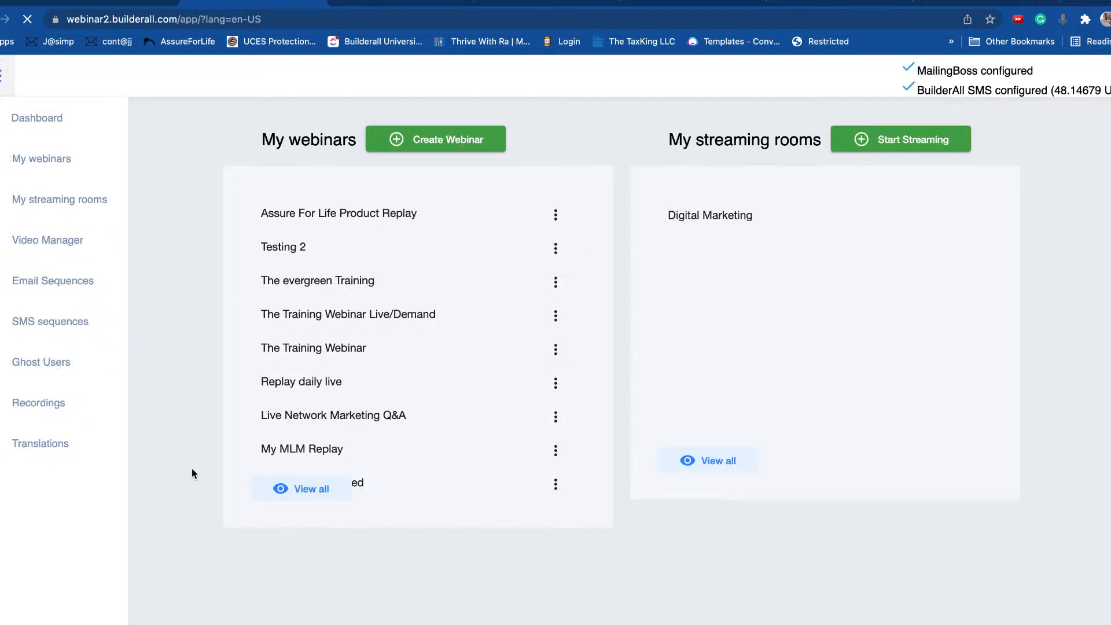
click(35, 163)
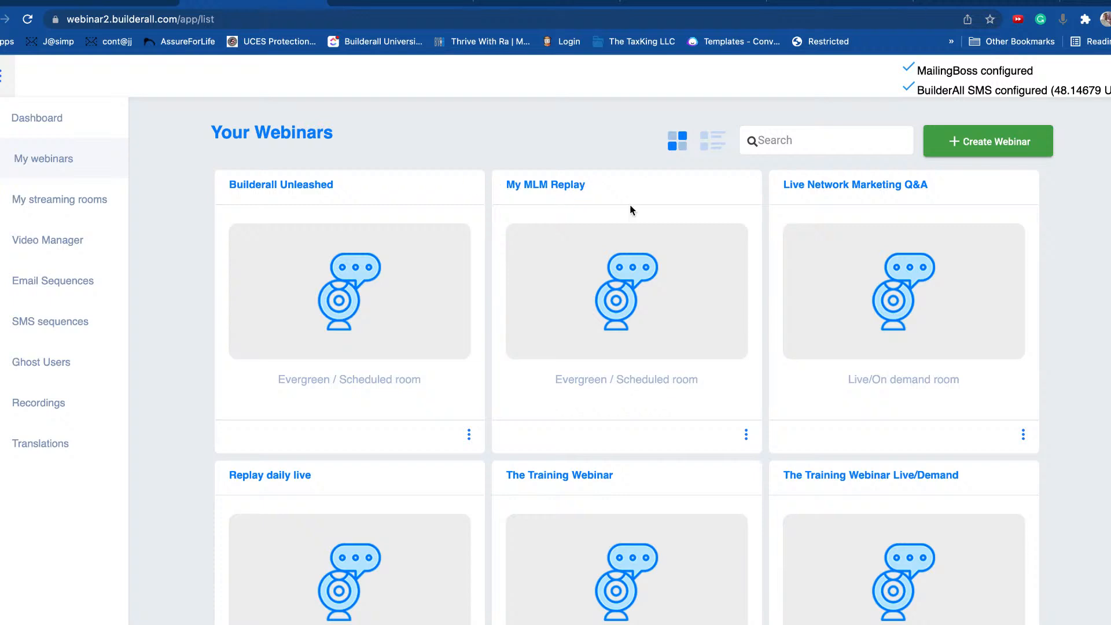
Step: Open My MLM Replay and browse its Content & Schedule, Room, E-Mail, Forms and General sections
click(570, 185)
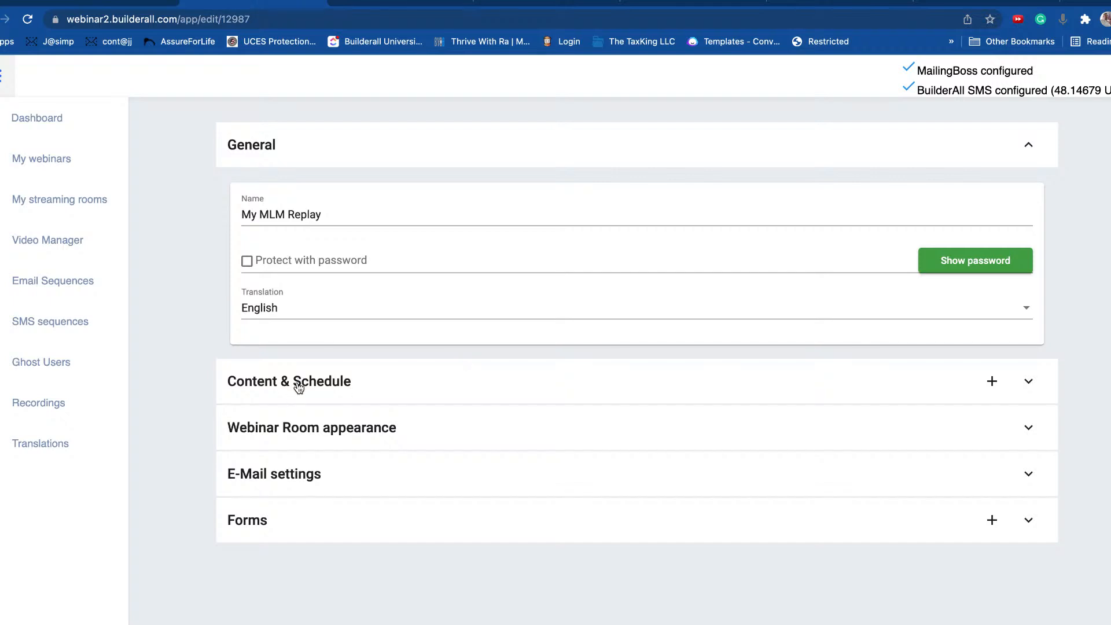
click(372, 369)
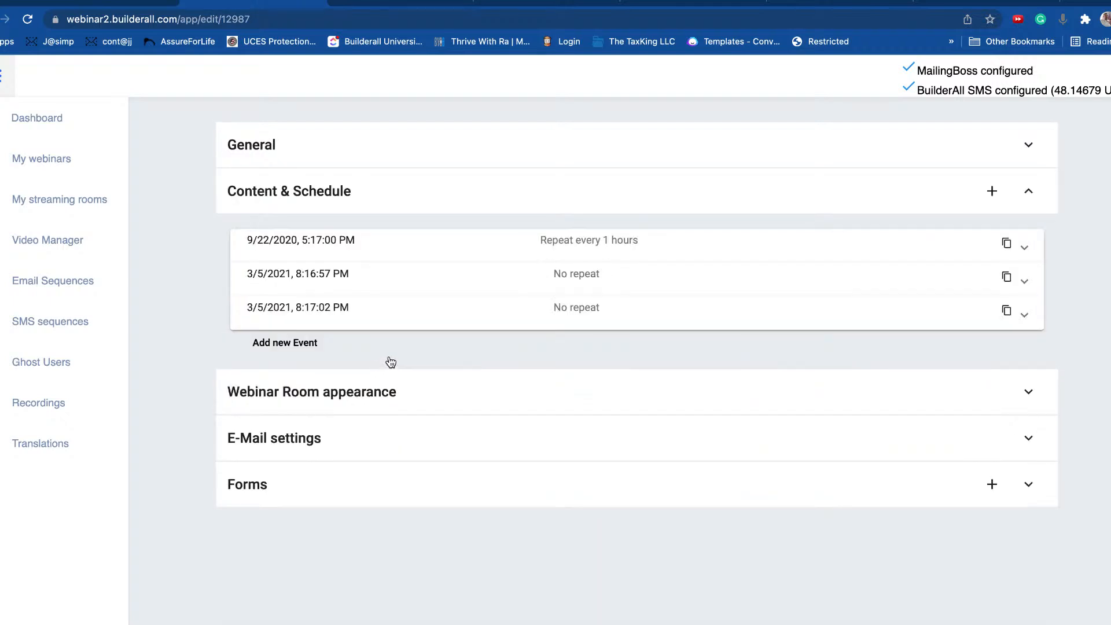
click(291, 396)
scroll(509, 383, down, 8)
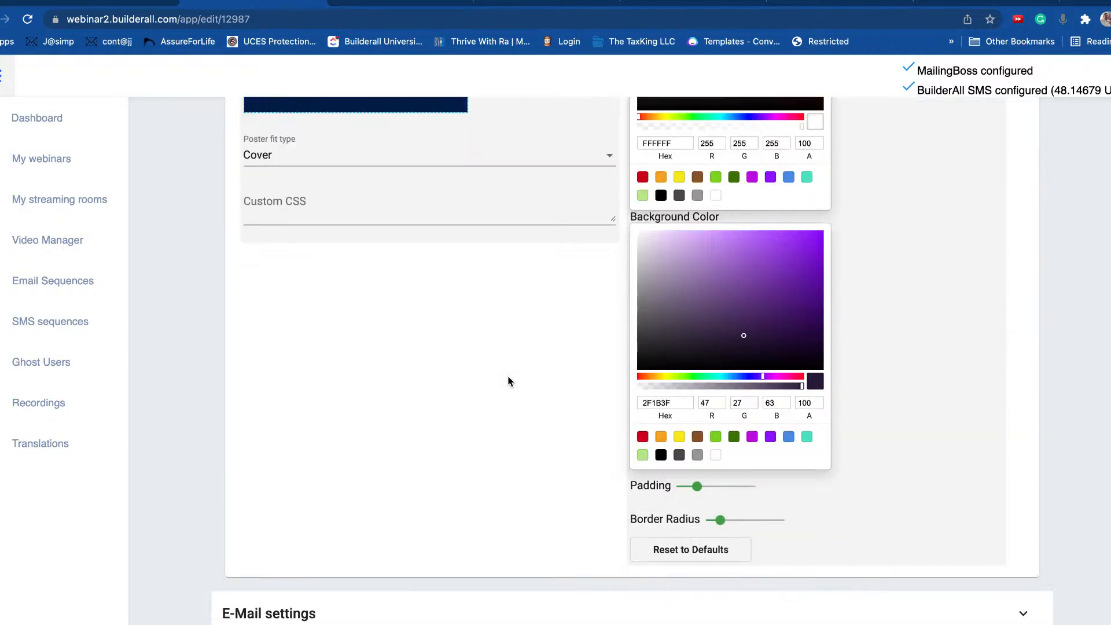
scroll(508, 382, down, 1)
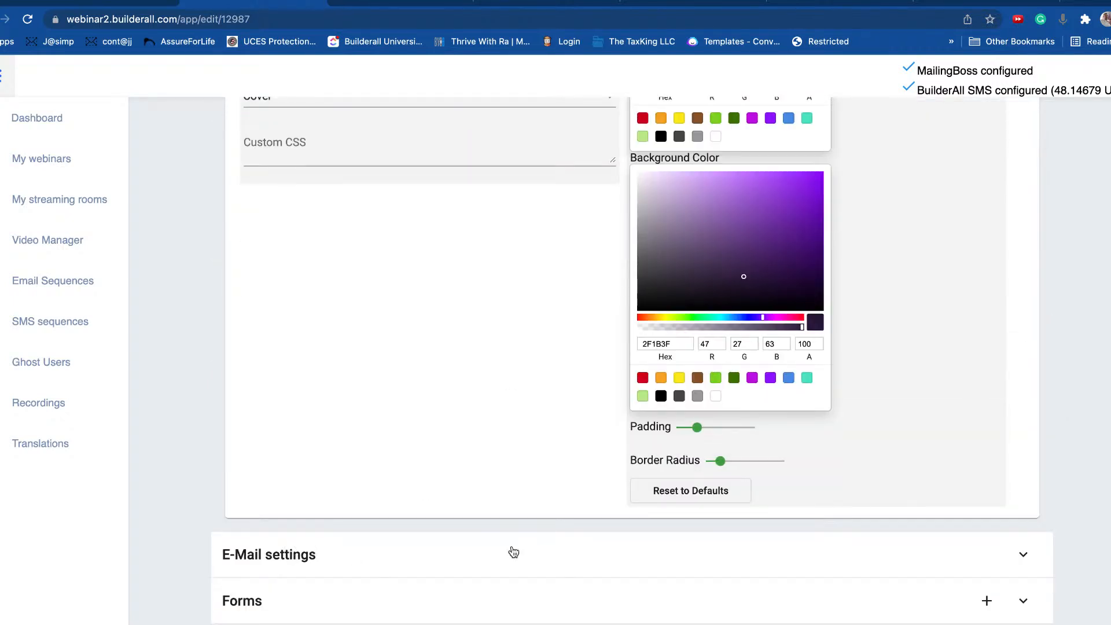
click(977, 557)
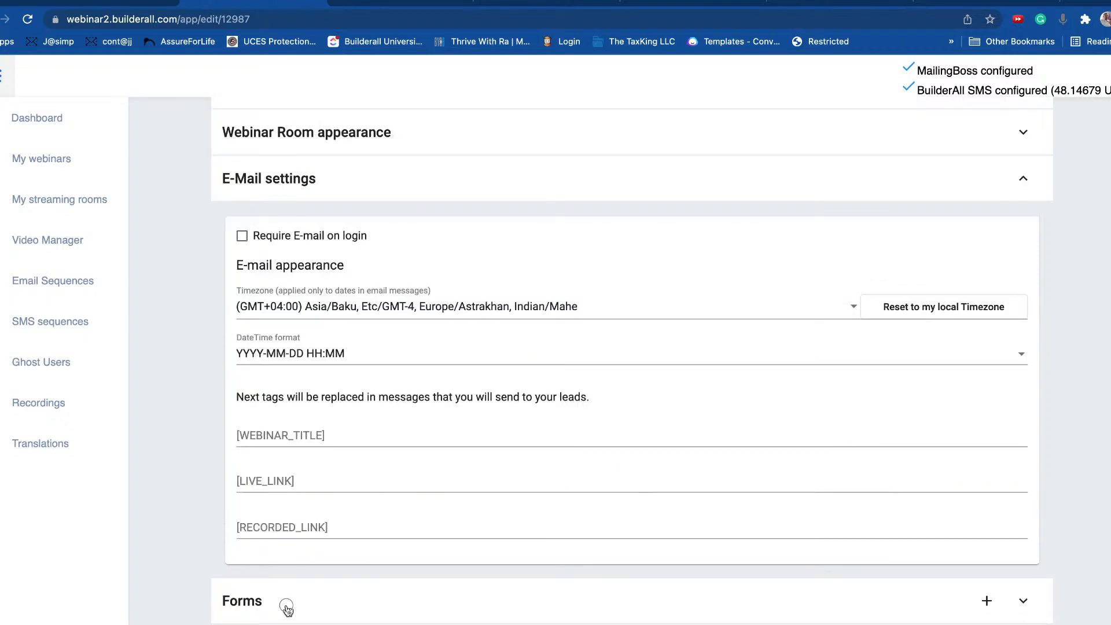
click(363, 603)
click(755, 394)
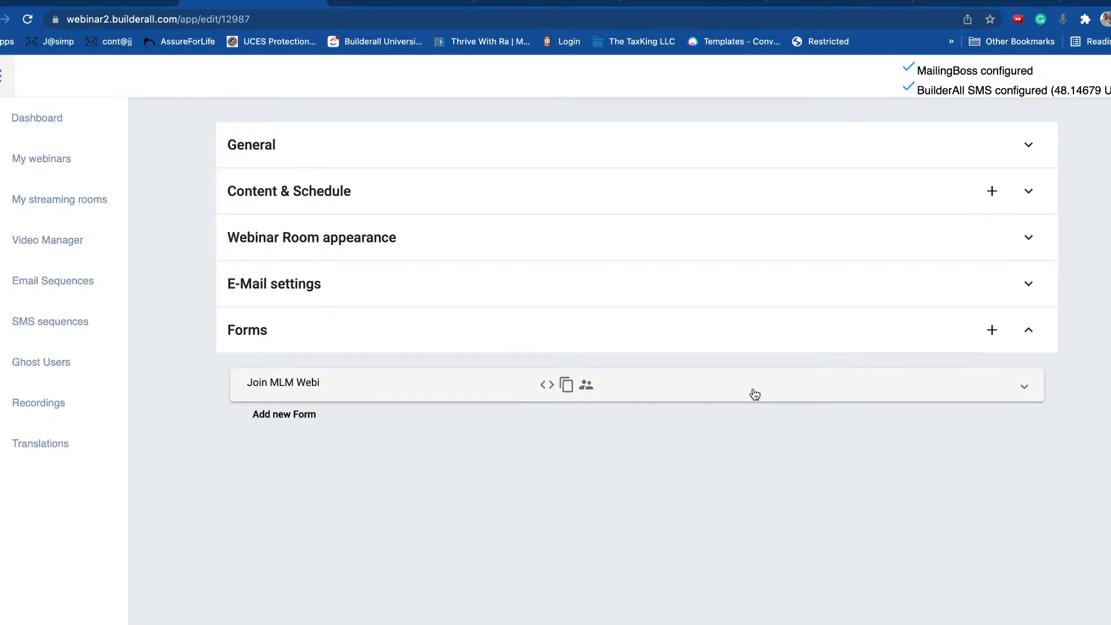
click(355, 143)
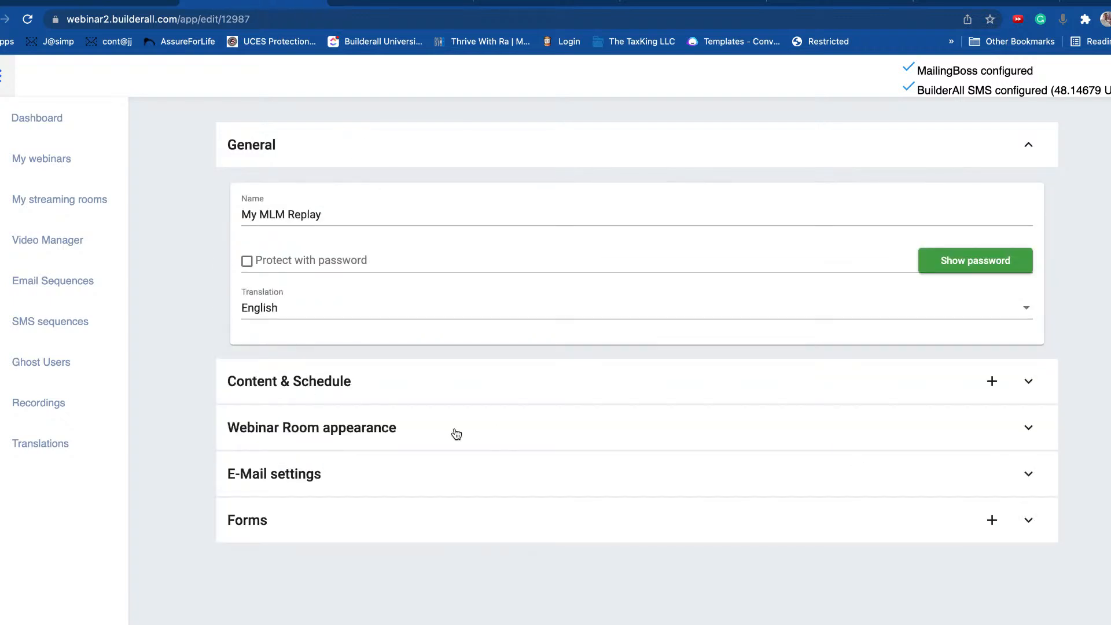
click(1027, 382)
Step: Inspect the 9/22/2020 event's chat options, keeping position Right, and check its ChatBot Integration Key
click(294, 243)
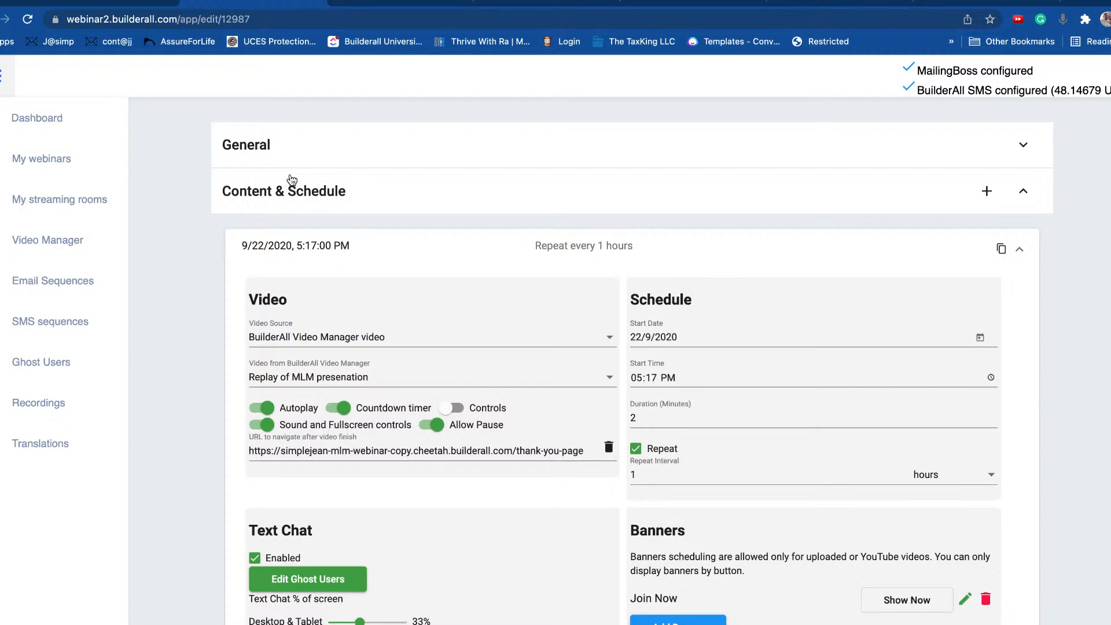
scroll(508, 339, down, 5)
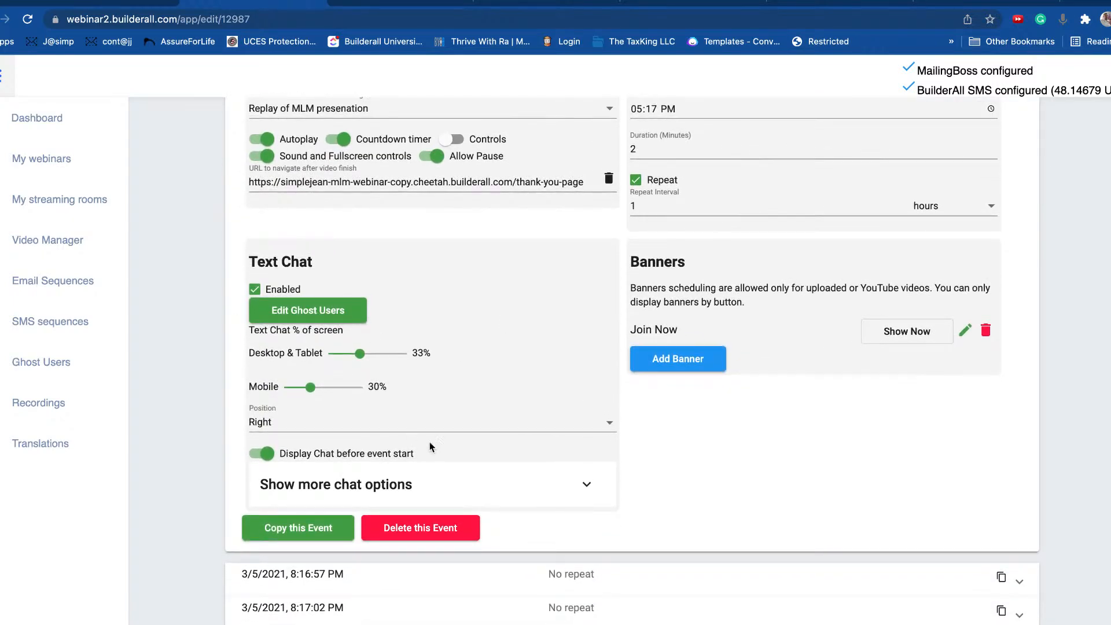
click(587, 485)
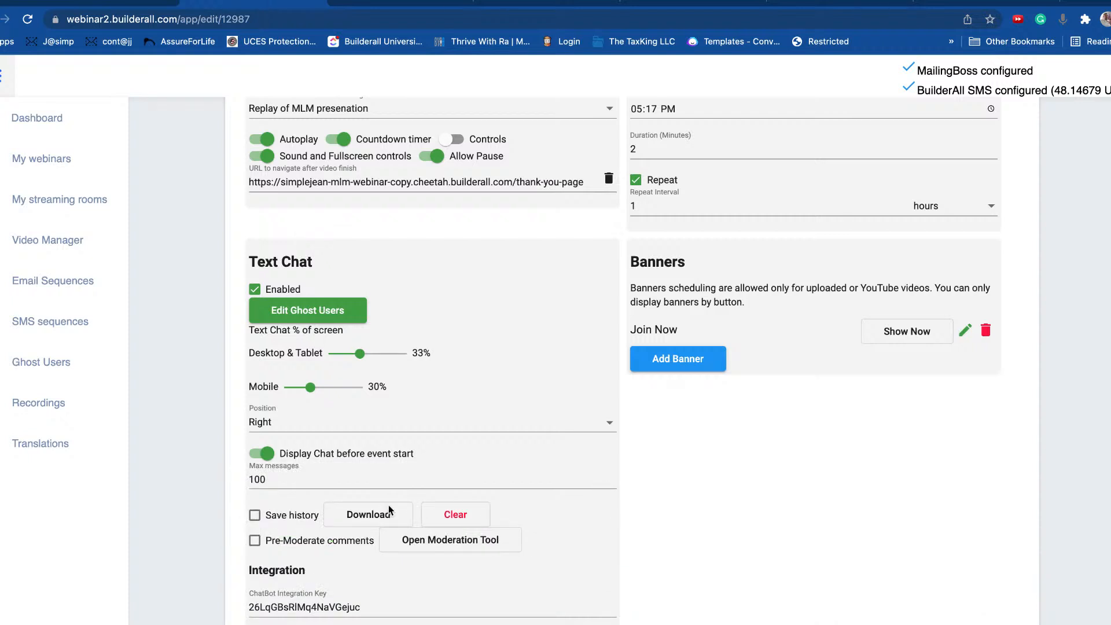
click(605, 424)
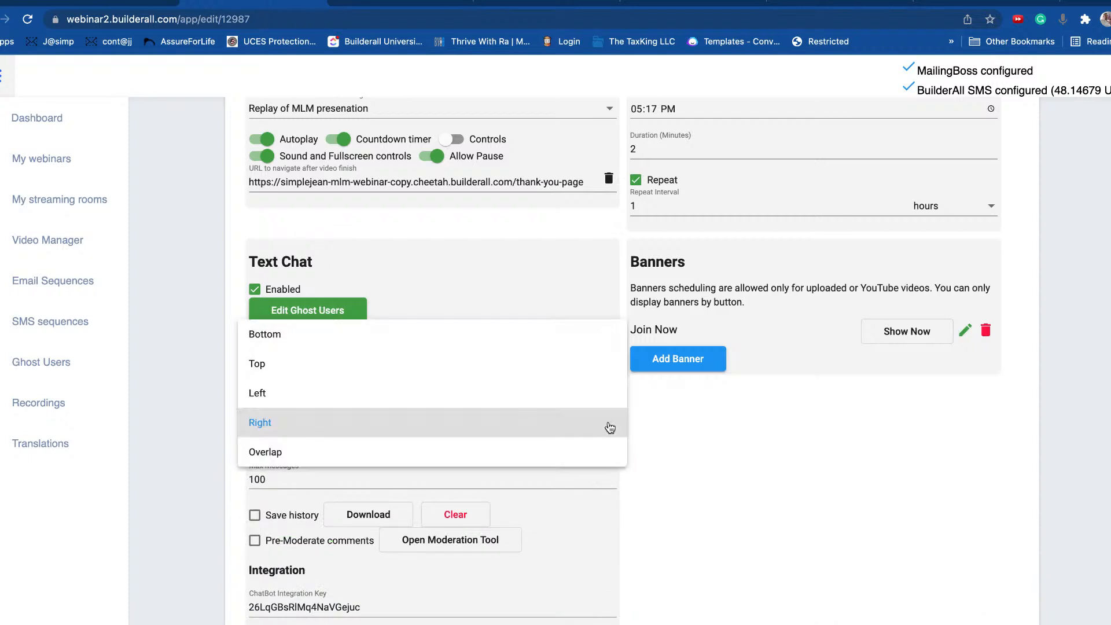
click(608, 425)
scroll(490, 441, down, 4)
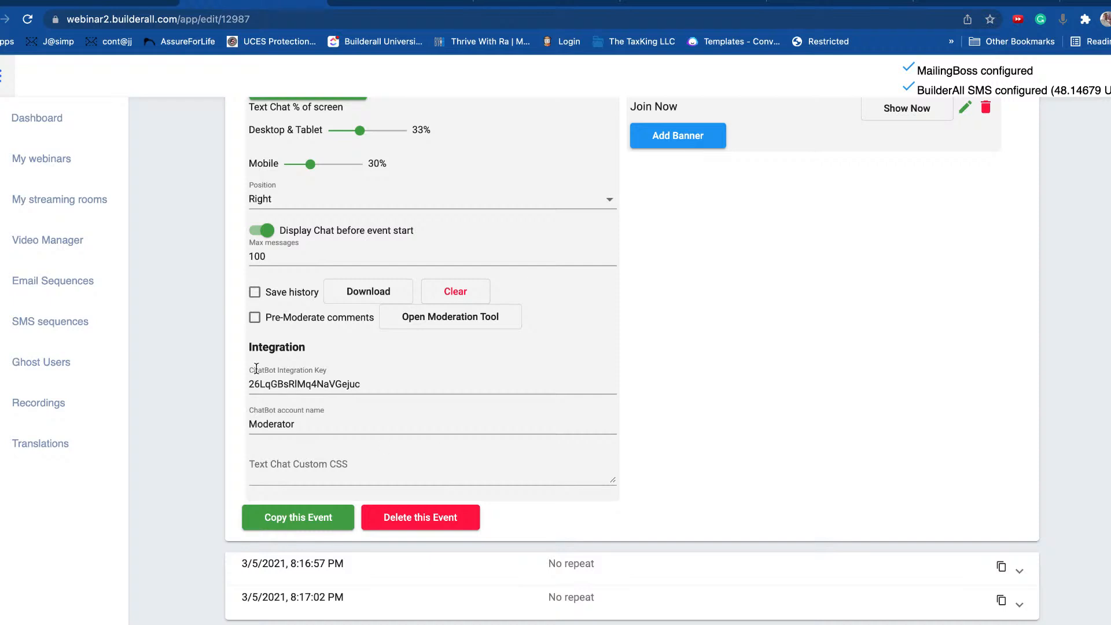
drag(318, 346, 243, 350)
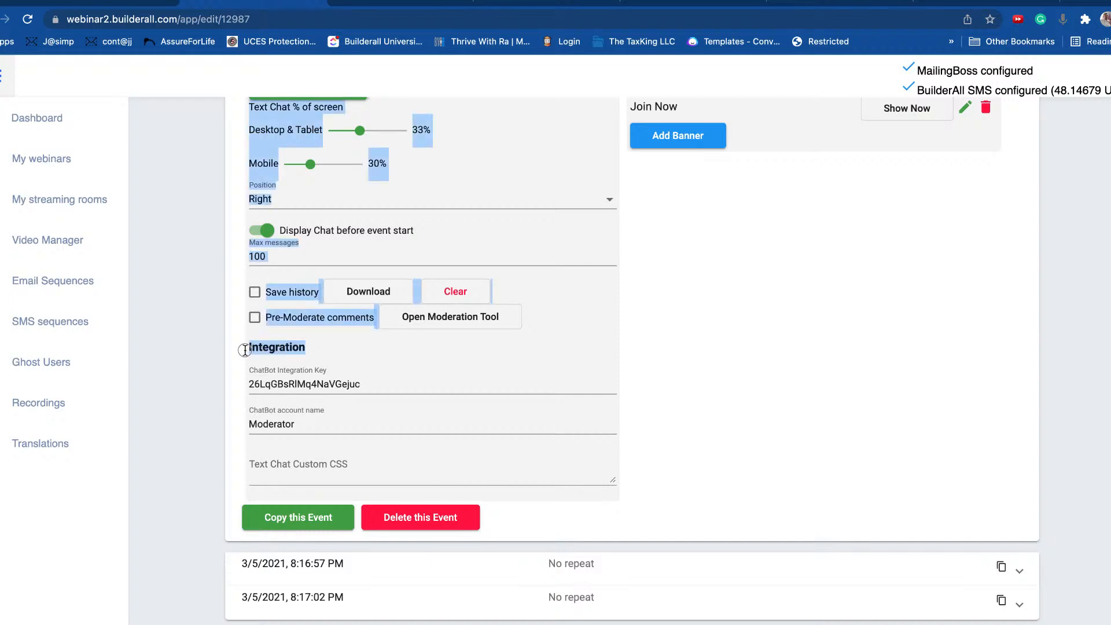
click(321, 350)
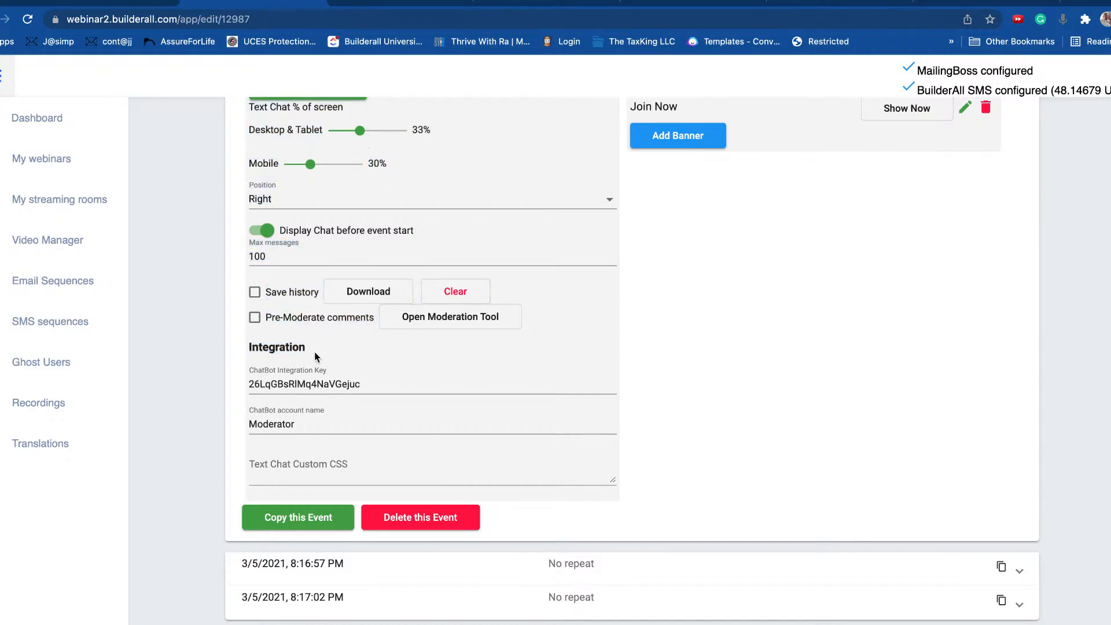
double_click(297, 385)
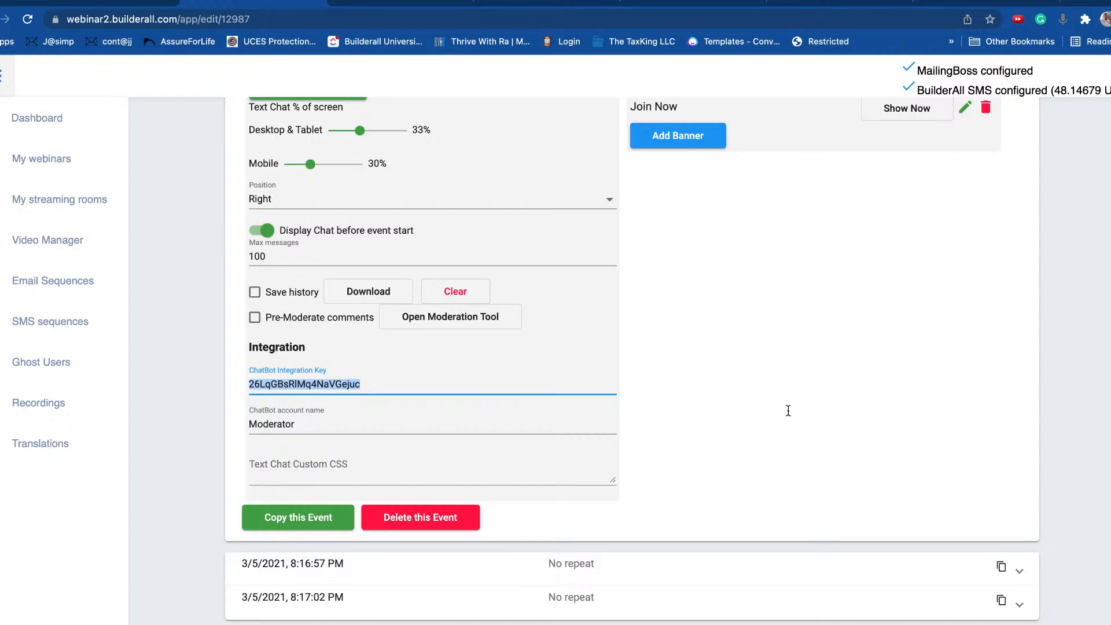
scroll(789, 411, up, 10)
click(1020, 252)
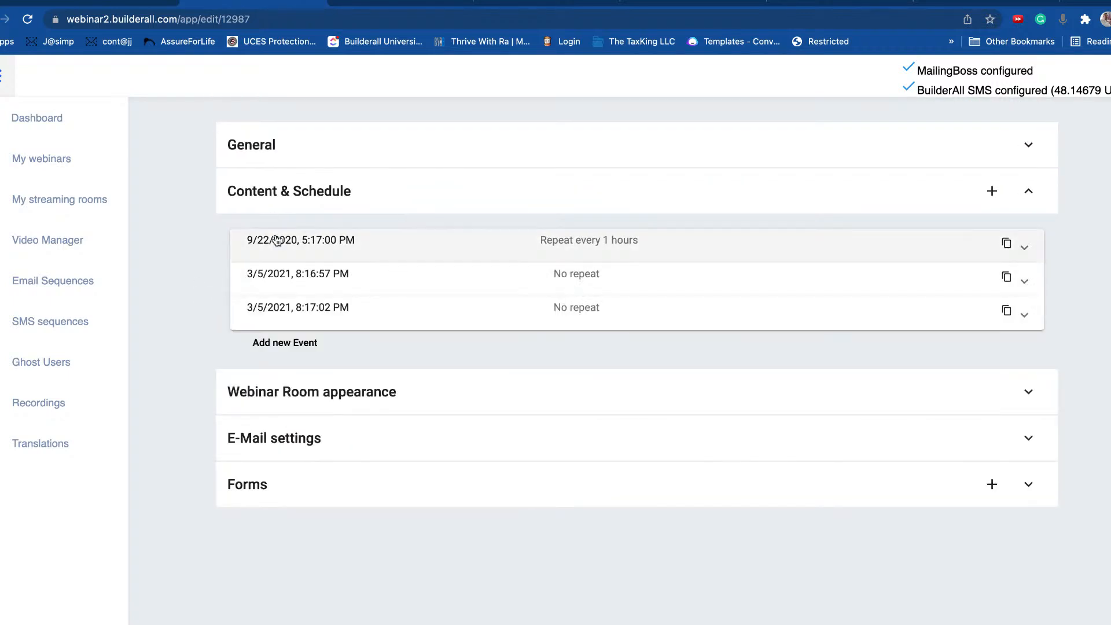
Step: Expand the 3/5/2021 8:16:57 PM event and enable Text Chat
click(302, 288)
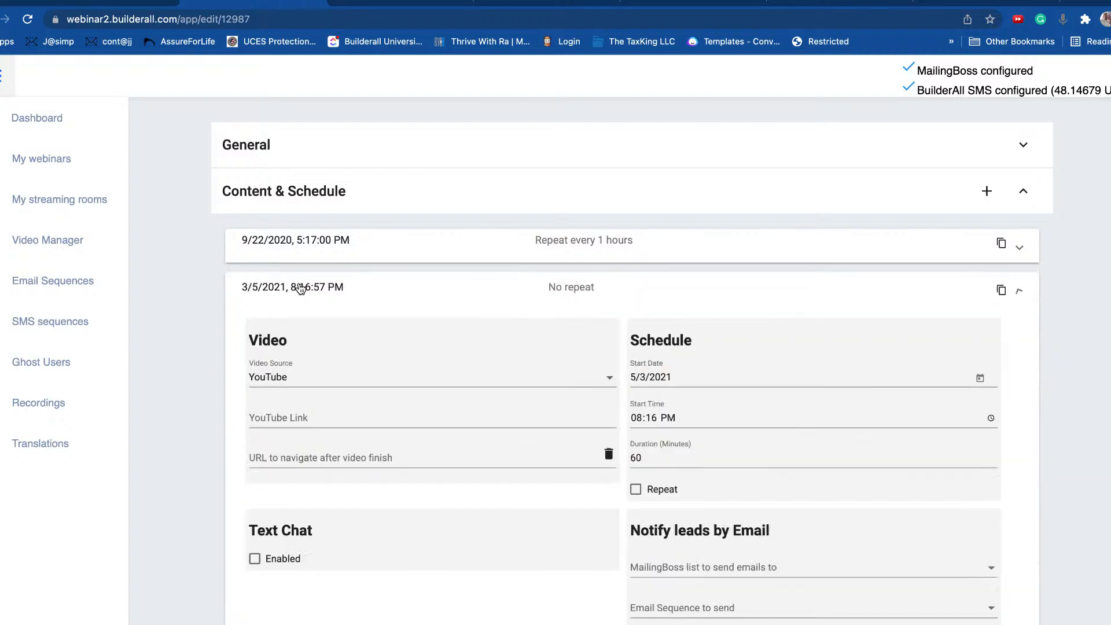
scroll(460, 347, down, 3)
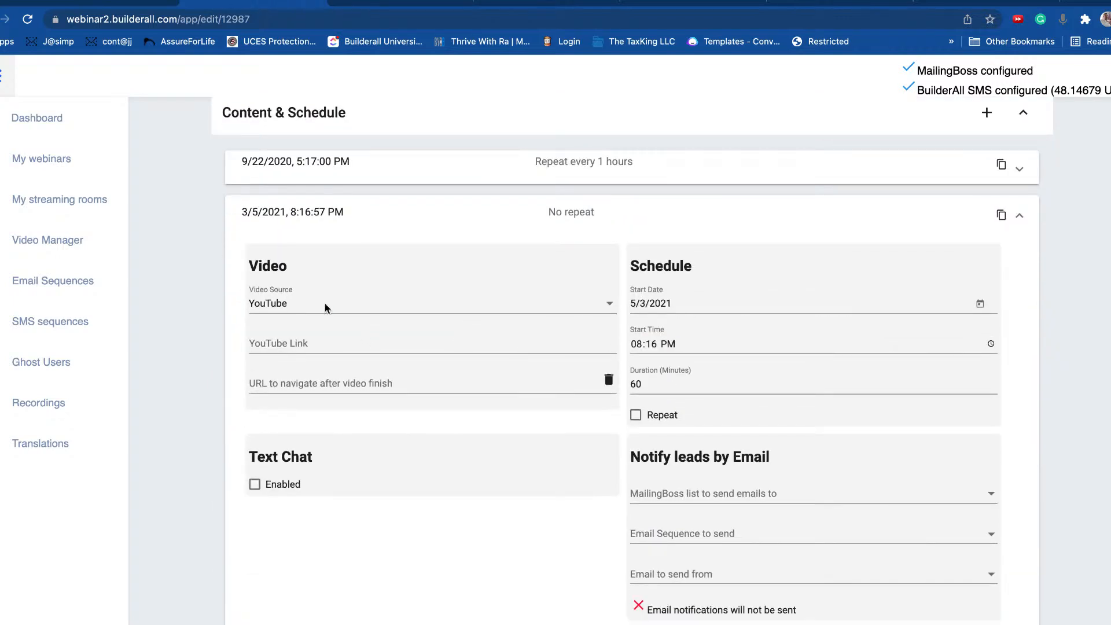
scroll(640, 320, down, 3)
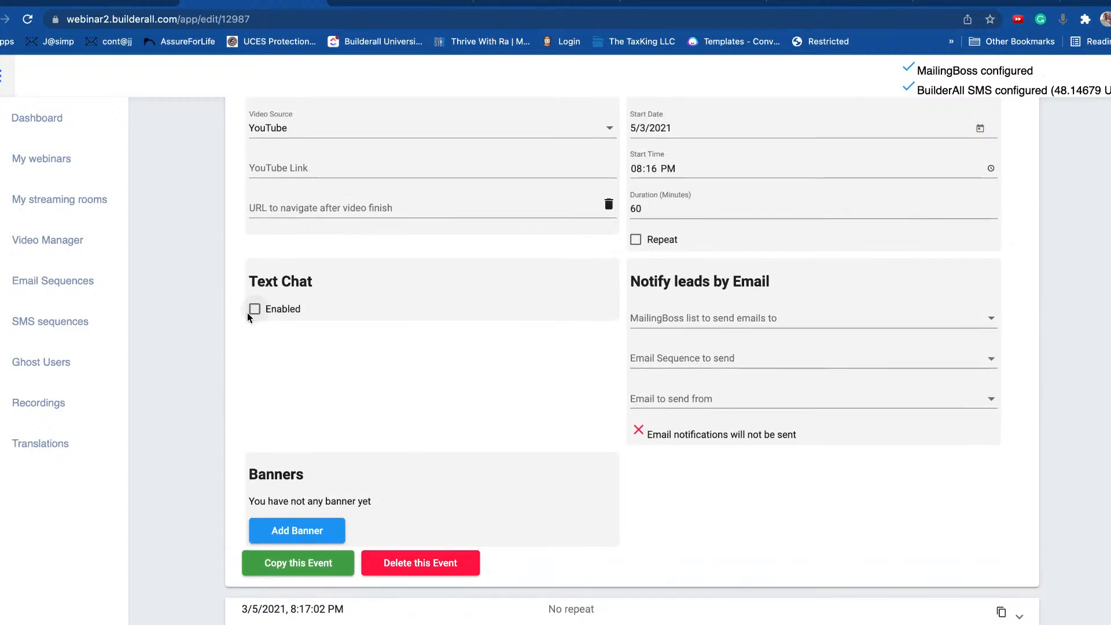
click(260, 311)
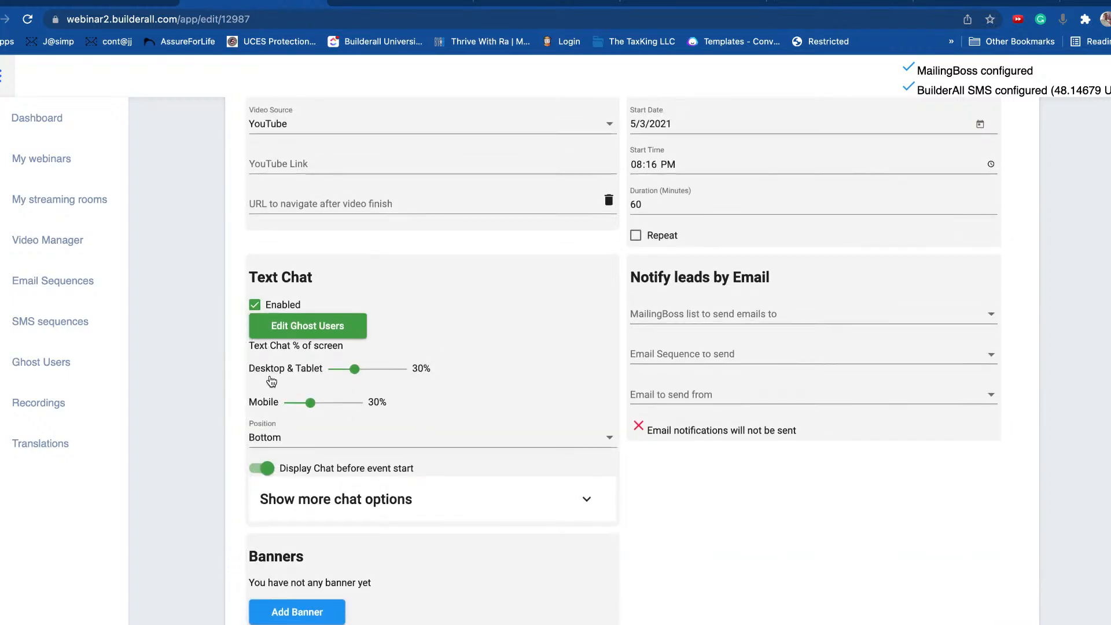
scroll(323, 312, down, 1)
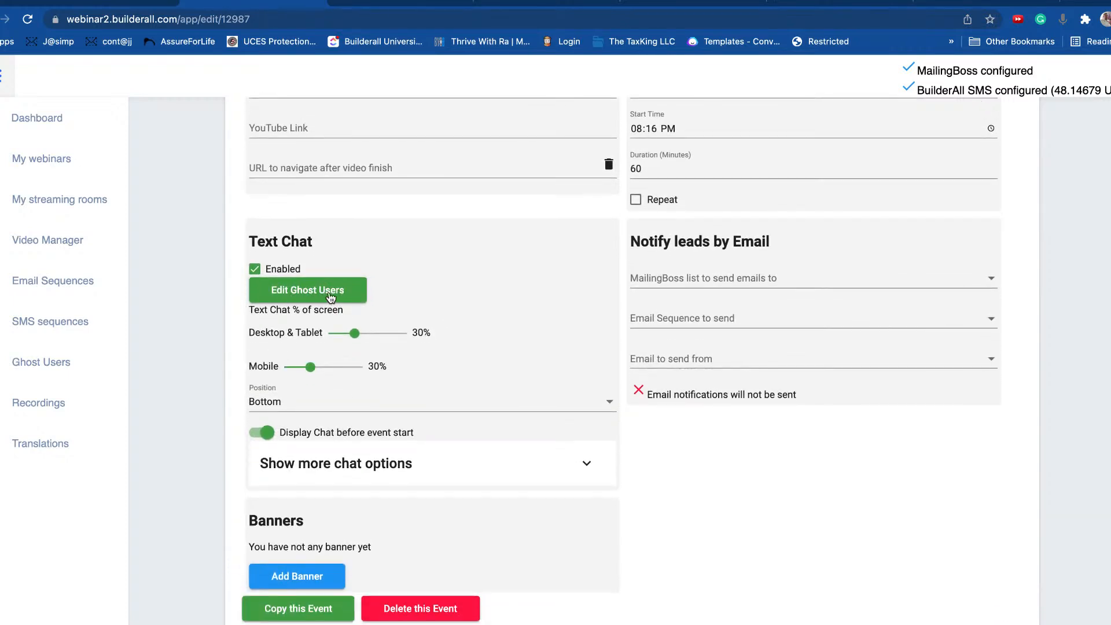
scroll(364, 407, down, 3)
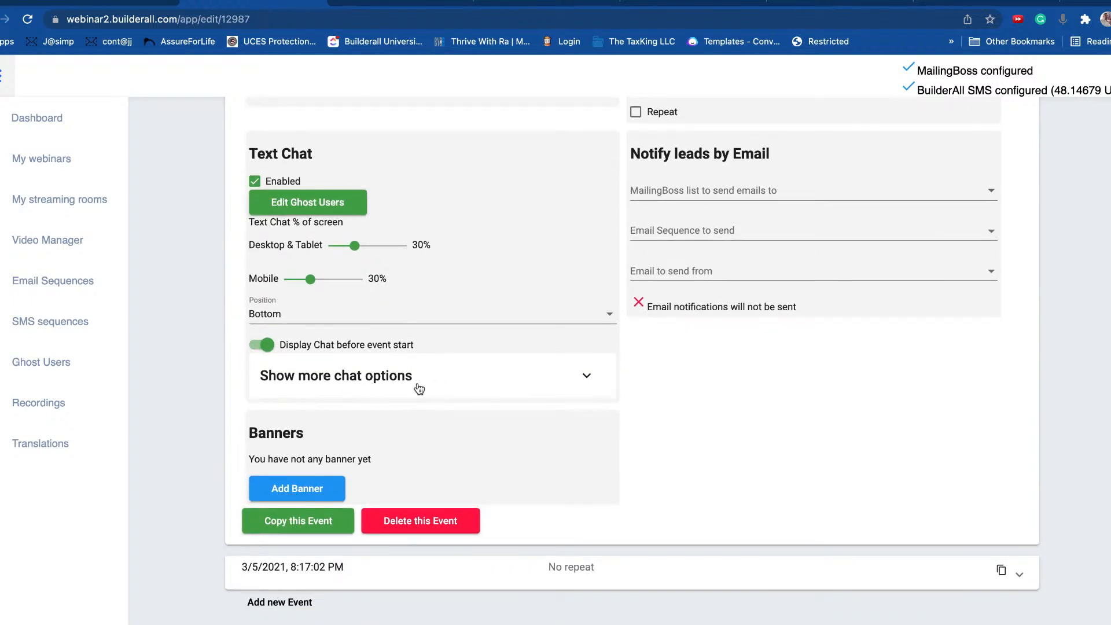
Step: Show the extra chat options and paste the Thetest1 ChatBot integration key
click(387, 386)
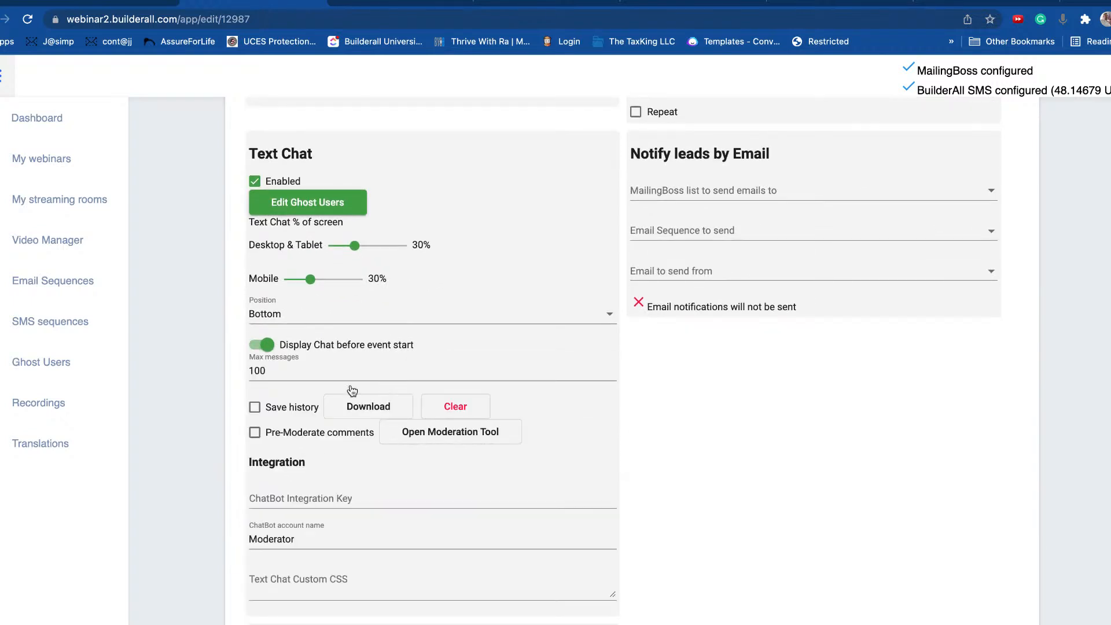
scroll(298, 396, down, 3)
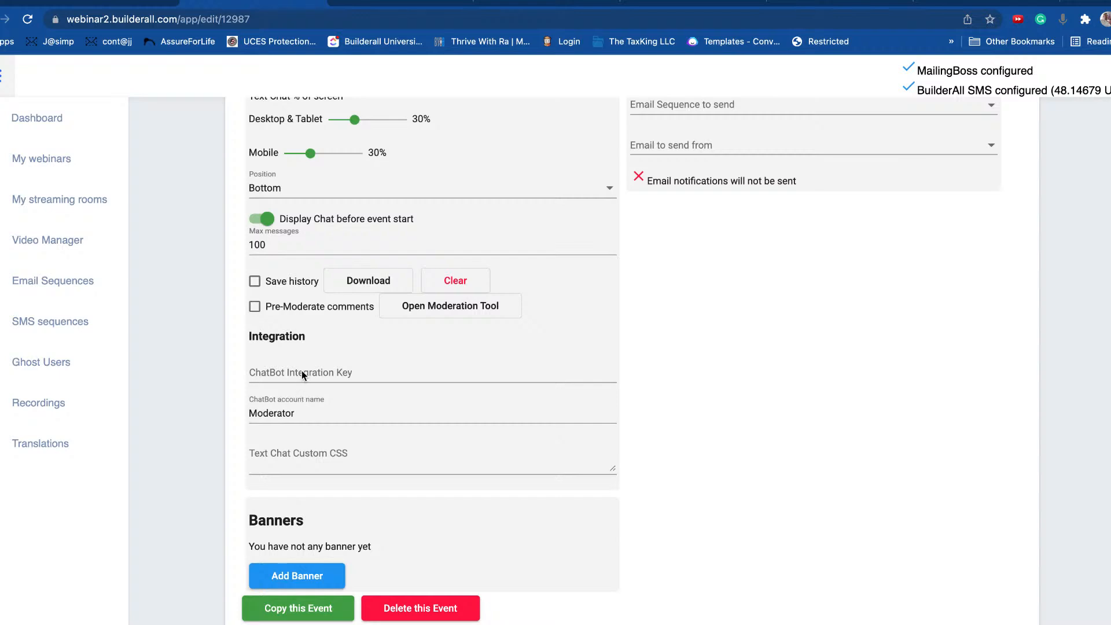
right_click(301, 370)
click(342, 467)
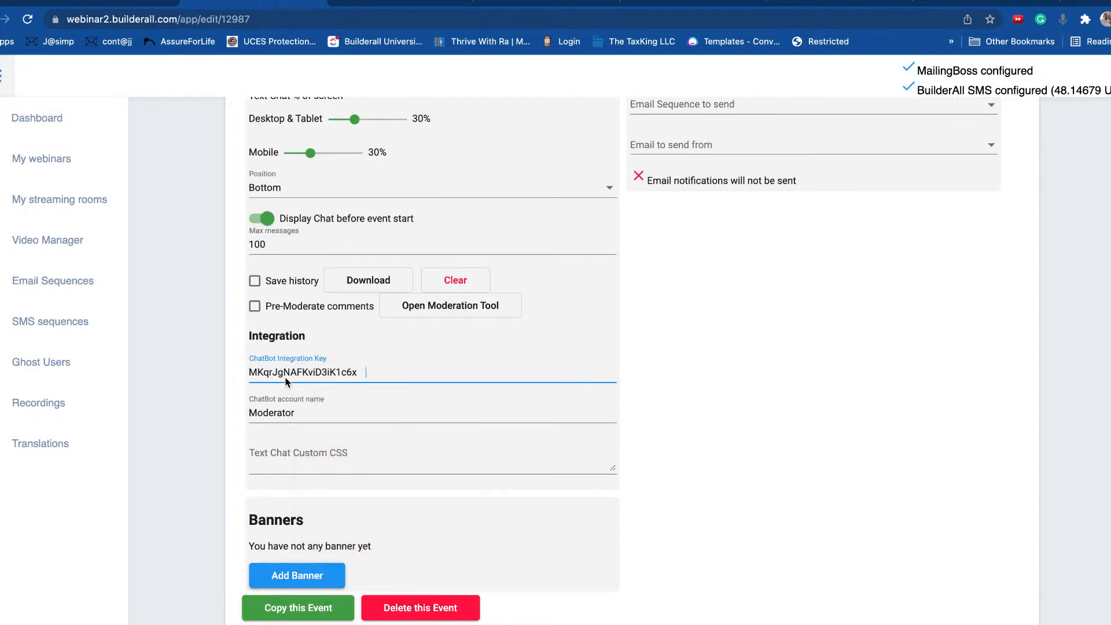
drag(377, 373, 228, 370)
Step: Check the pasted key against ChatBot's integration keys and the webinar's general settings
click(683, 6)
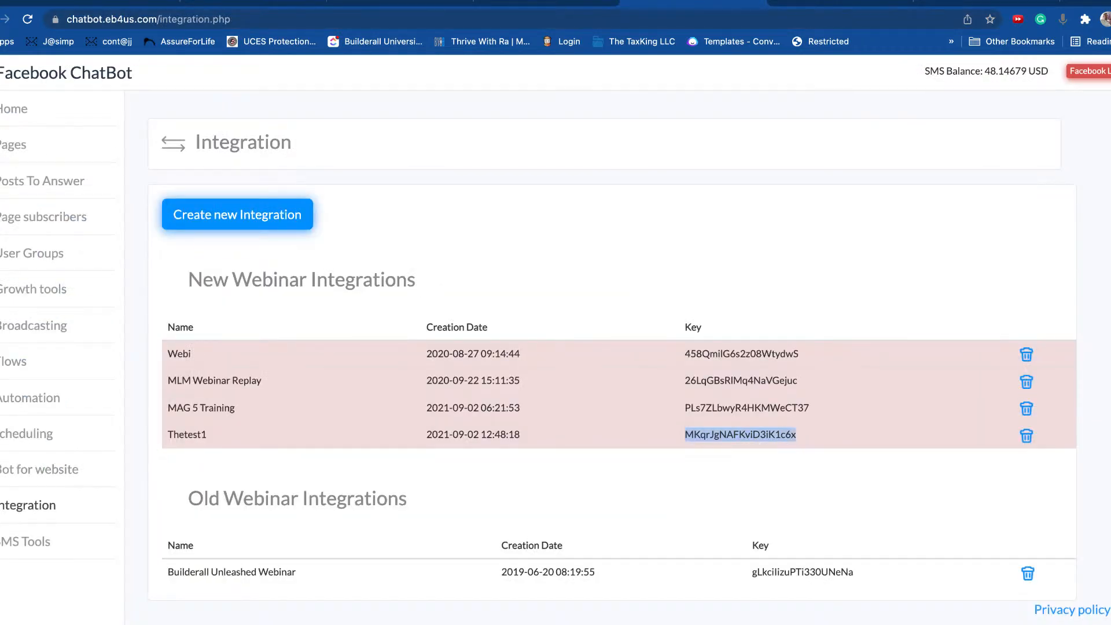
click(265, 7)
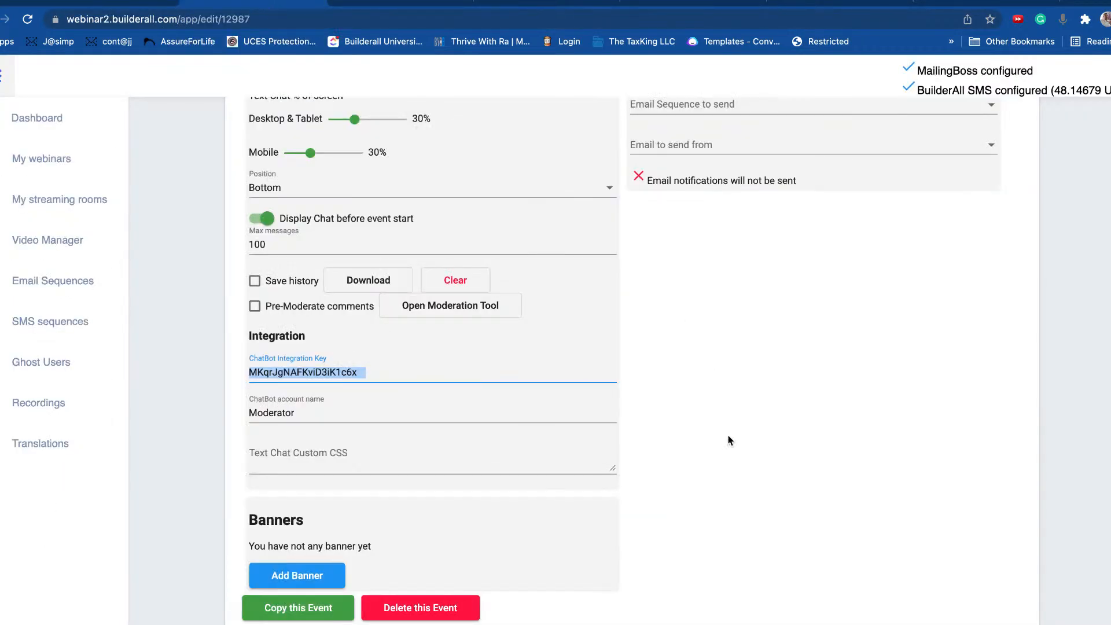
scroll(900, 335, up, 9)
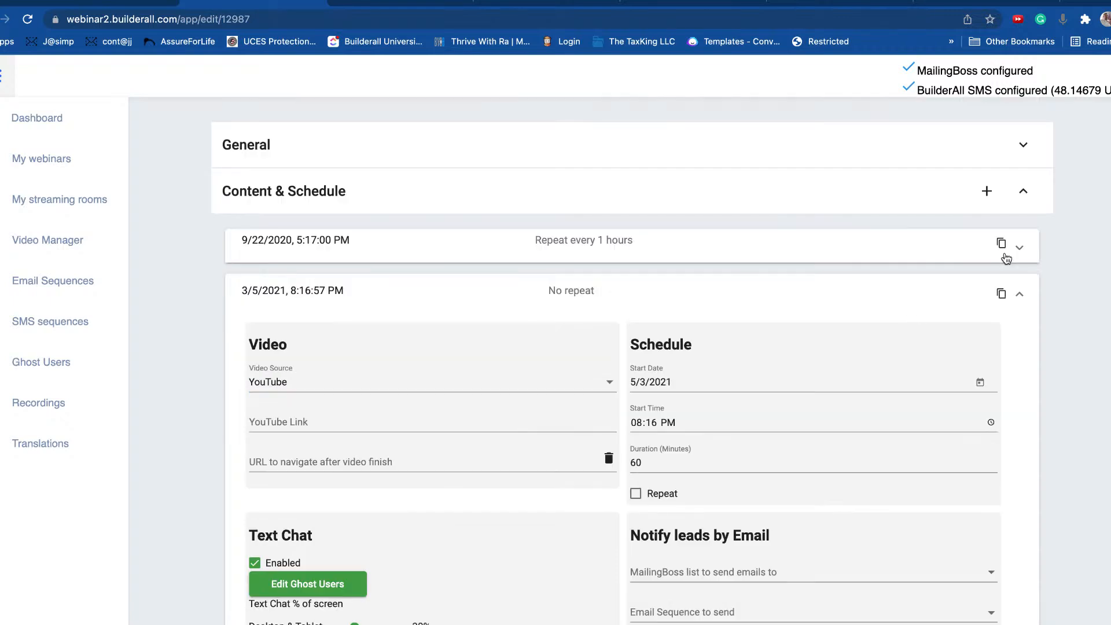
click(1045, 144)
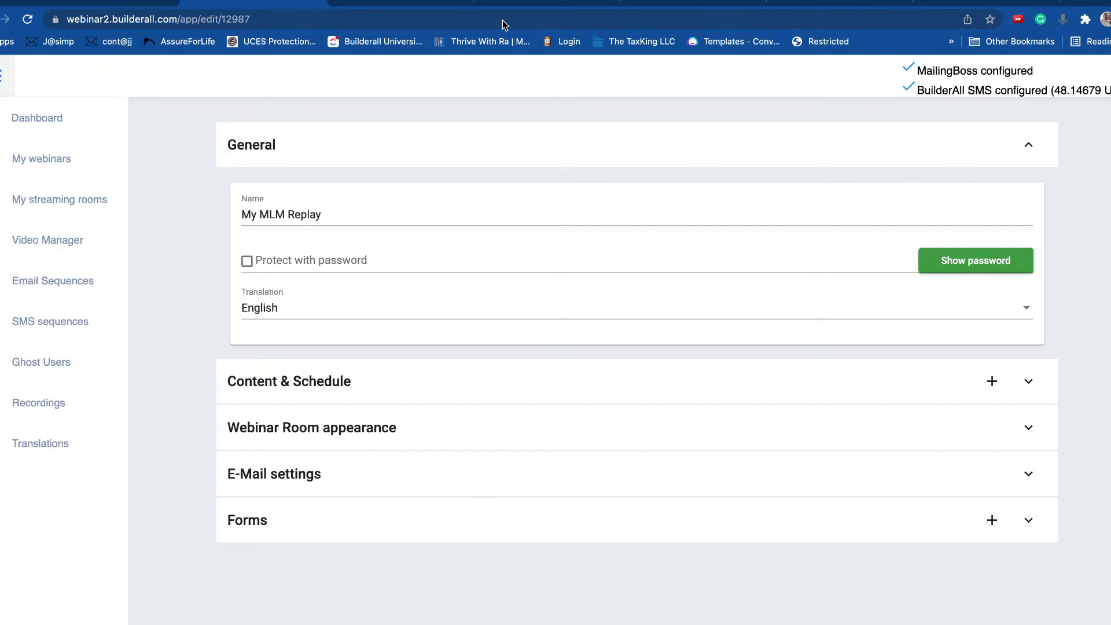
click(675, 5)
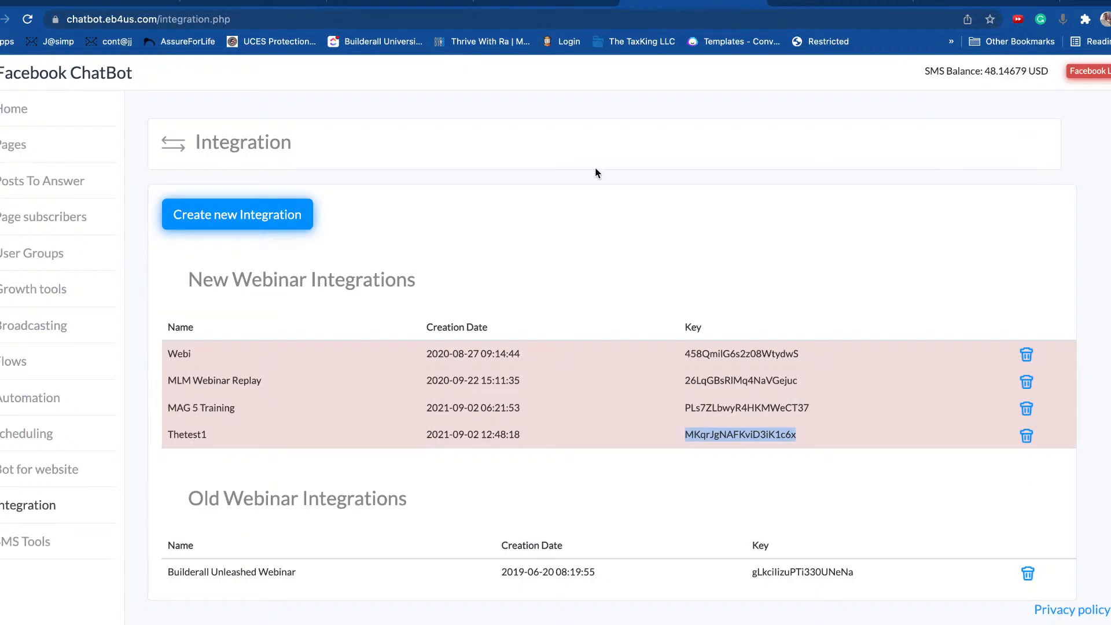
Step: Open SMS Tools, close the Overview panel and select the sending Facebook page
click(37, 551)
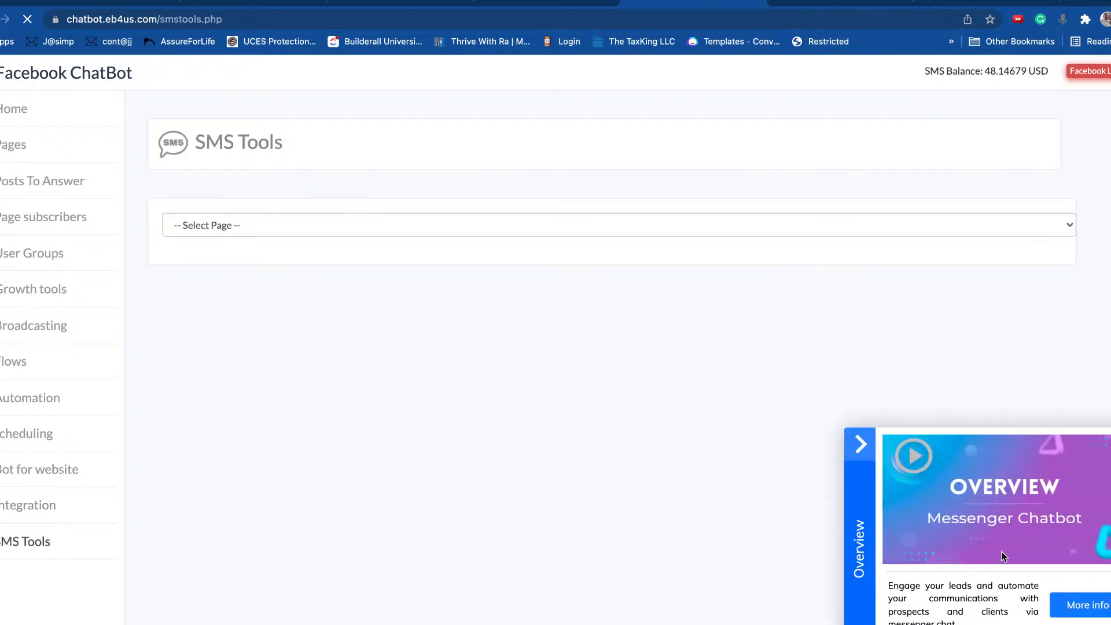
click(863, 443)
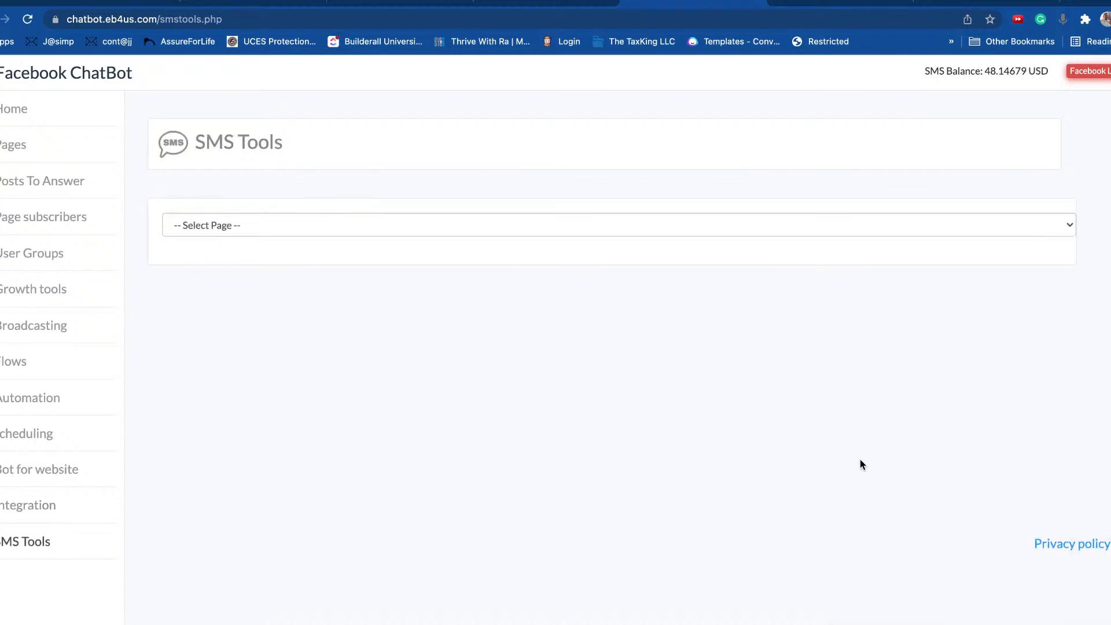
click(290, 231)
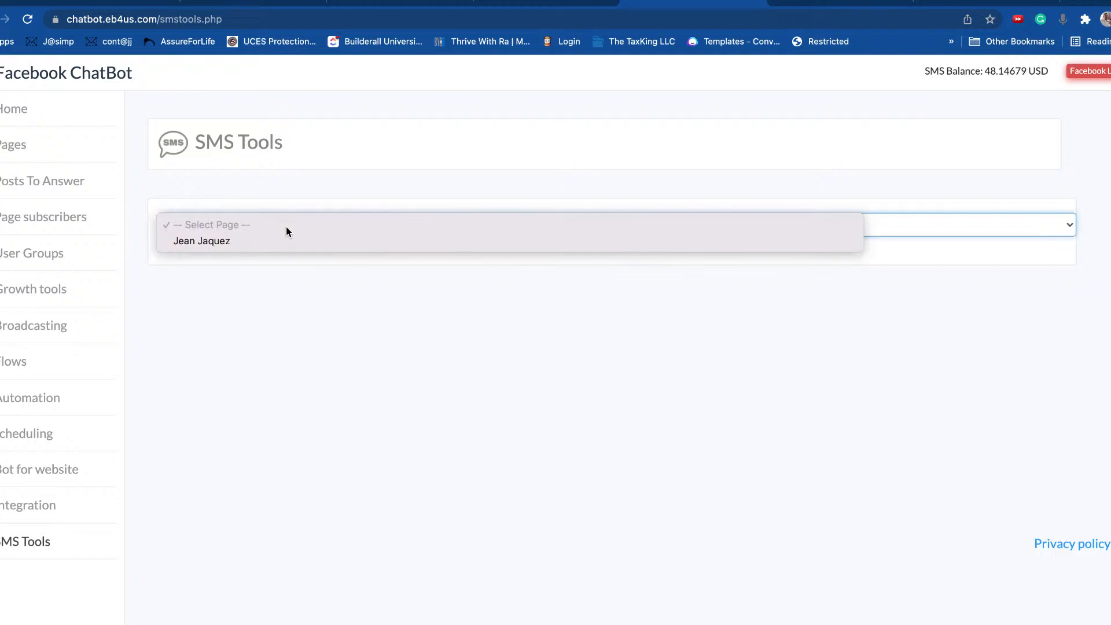
click(264, 241)
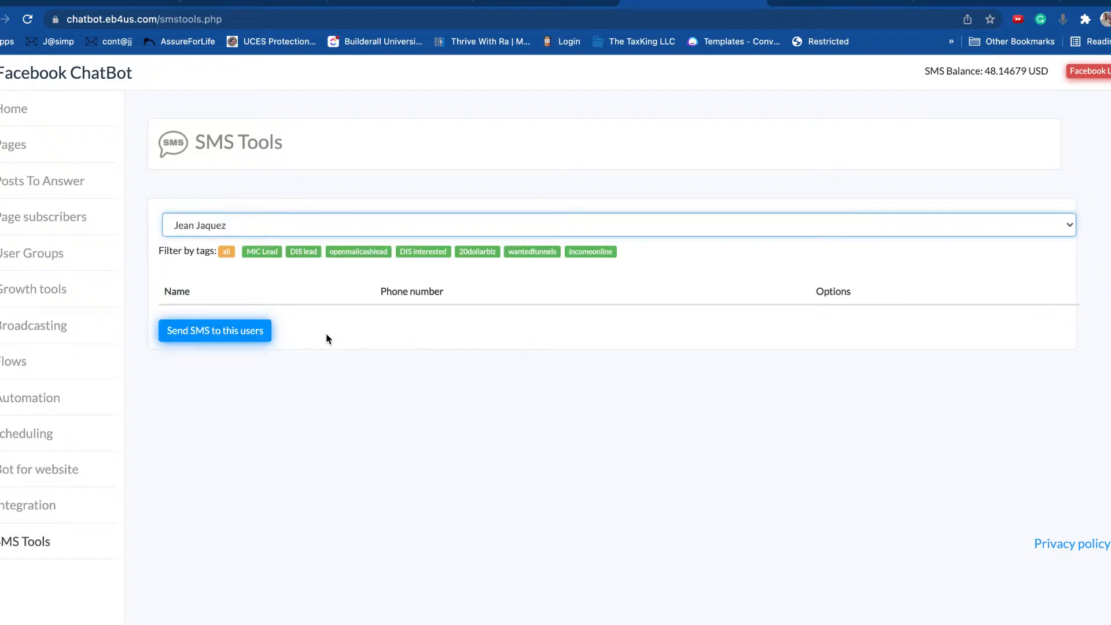
Step: Keep the same Facebook page selected and start an SMS to its subscribers
click(409, 446)
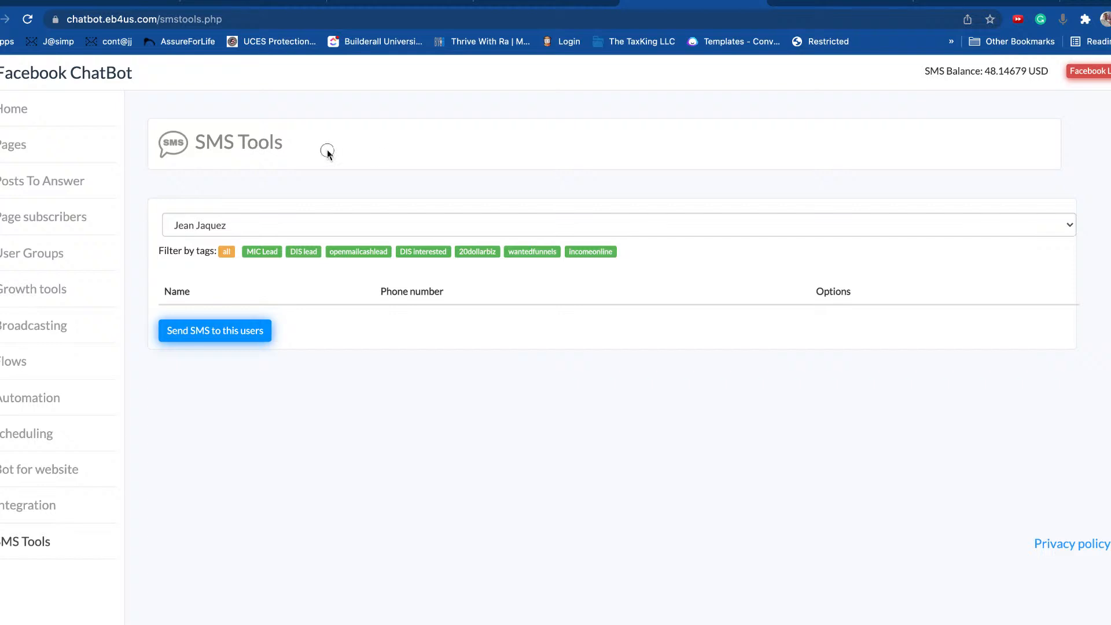
drag(324, 152, 177, 143)
click(241, 225)
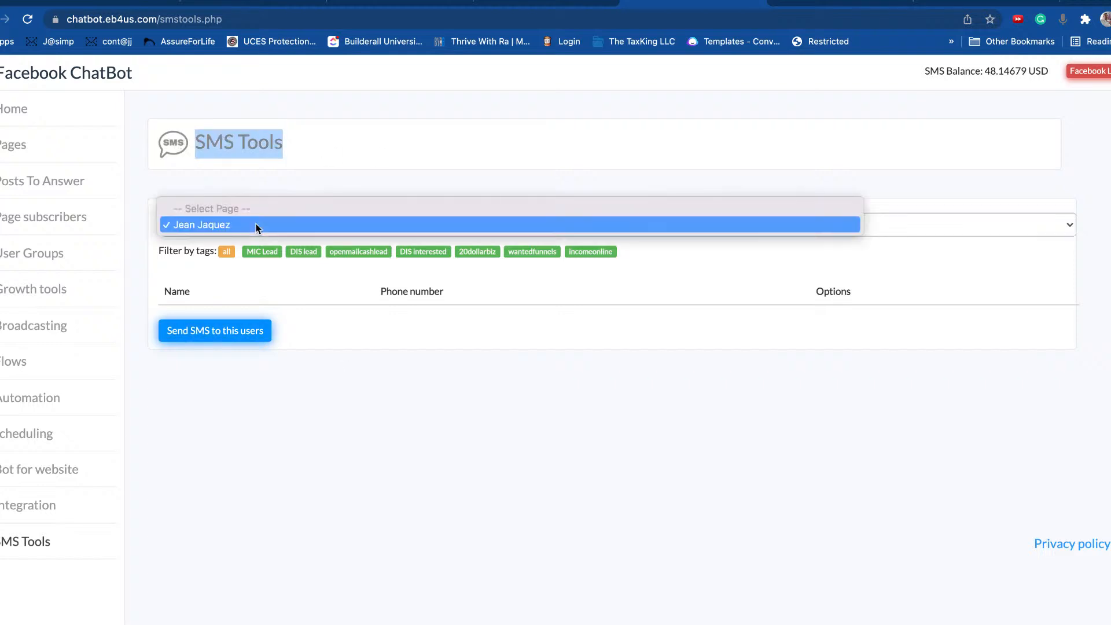
click(258, 226)
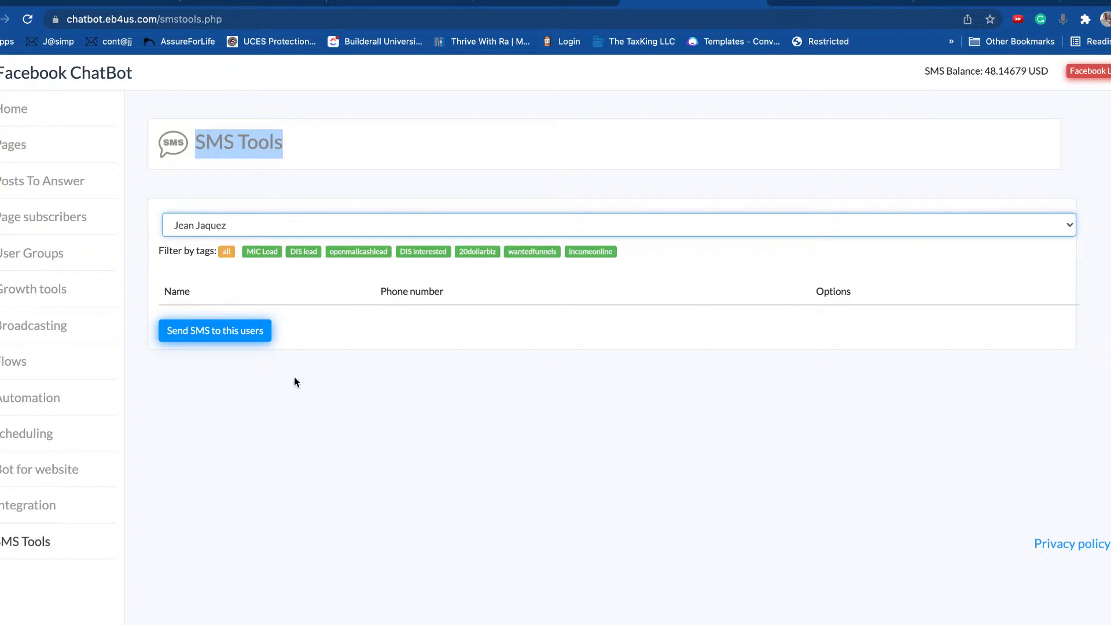
click(197, 334)
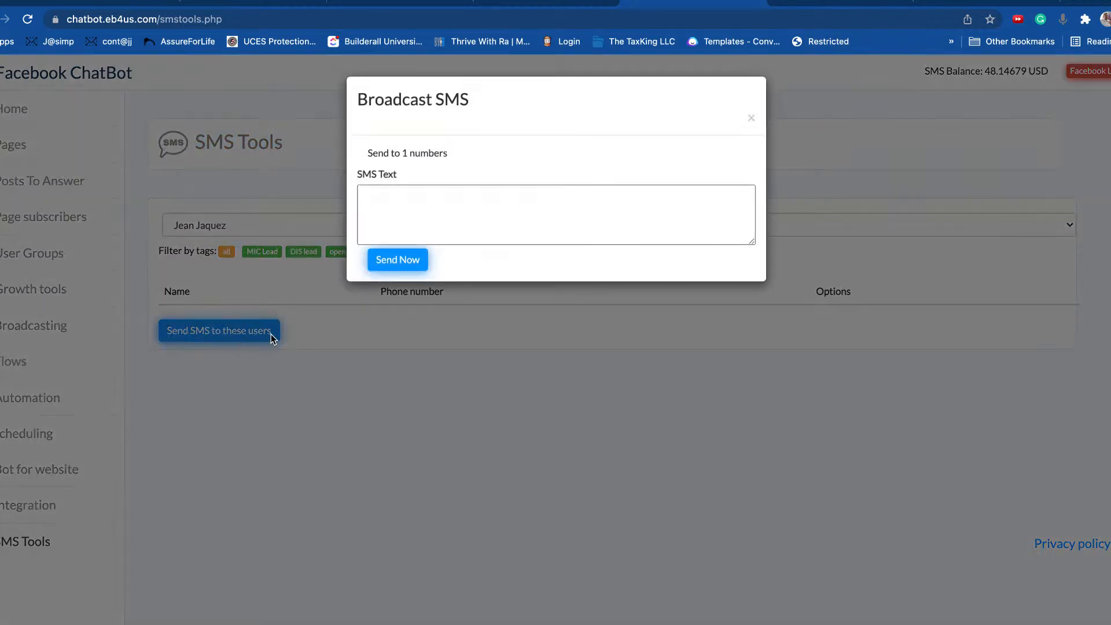
Step: Send the SMS 'Hey Don't forget that Friday we have out LIVE Q&A' and acknowledge it
click(493, 215)
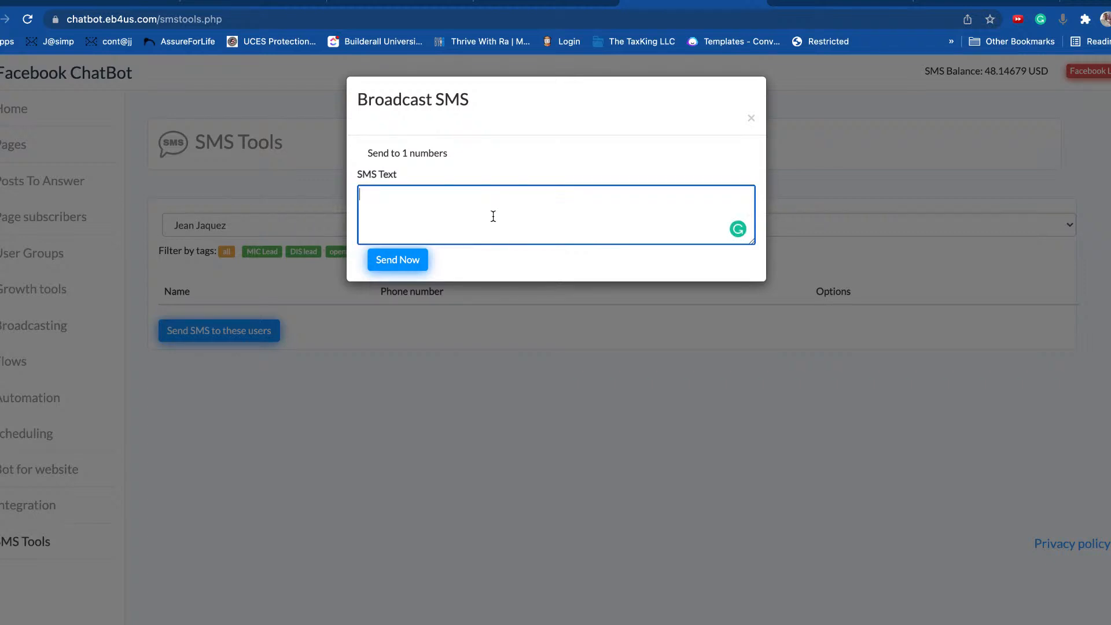
text(Hey Don't firget that Friday we )
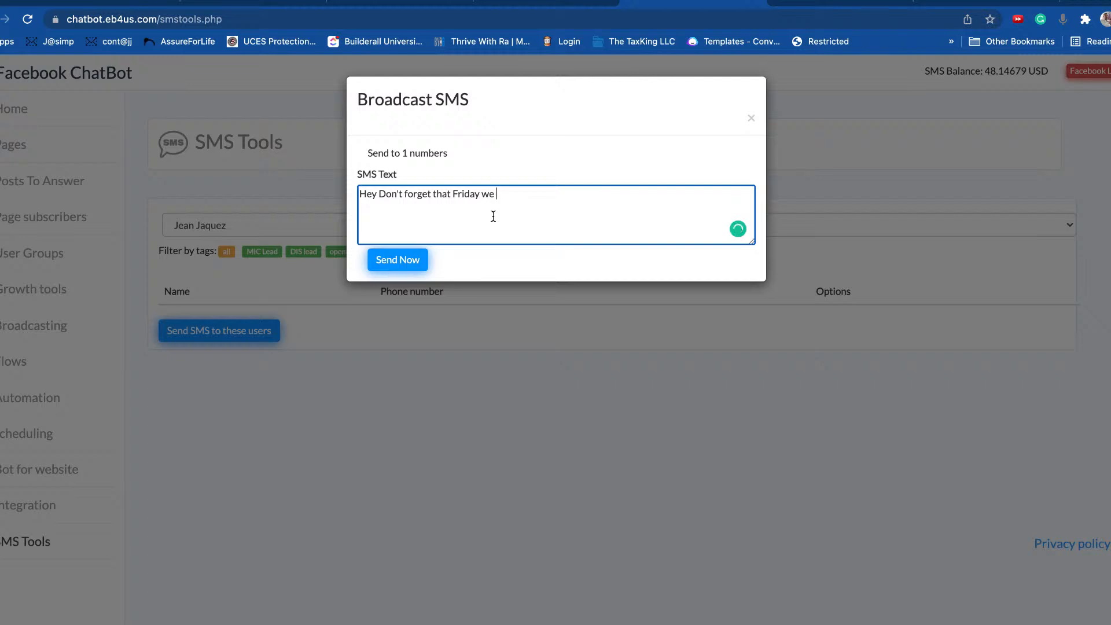
text(have out LIVE Q&A)
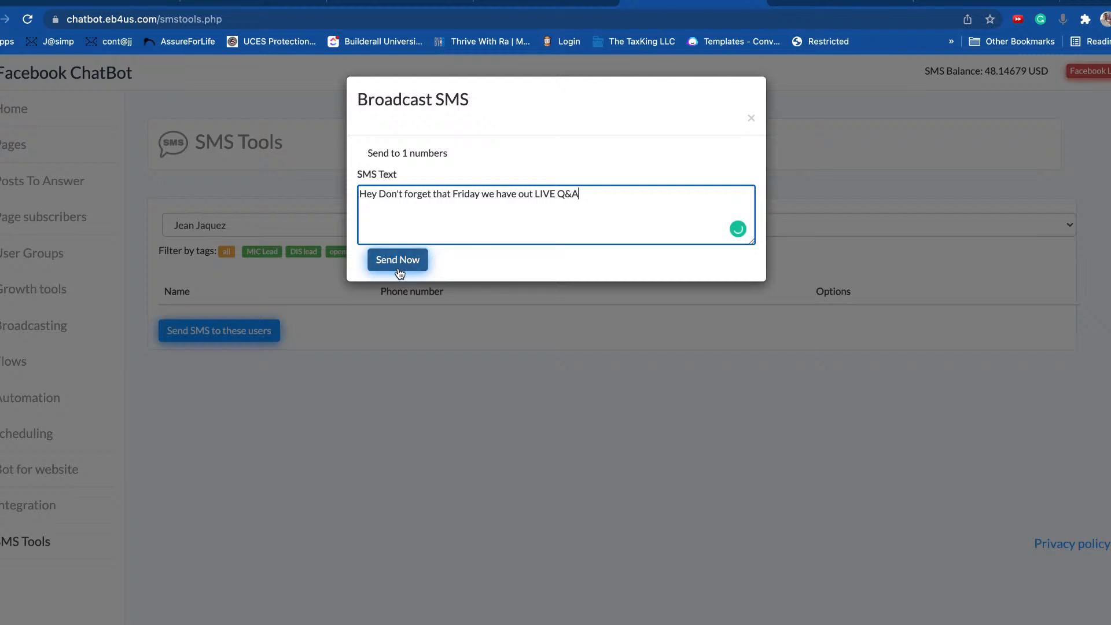
click(427, 164)
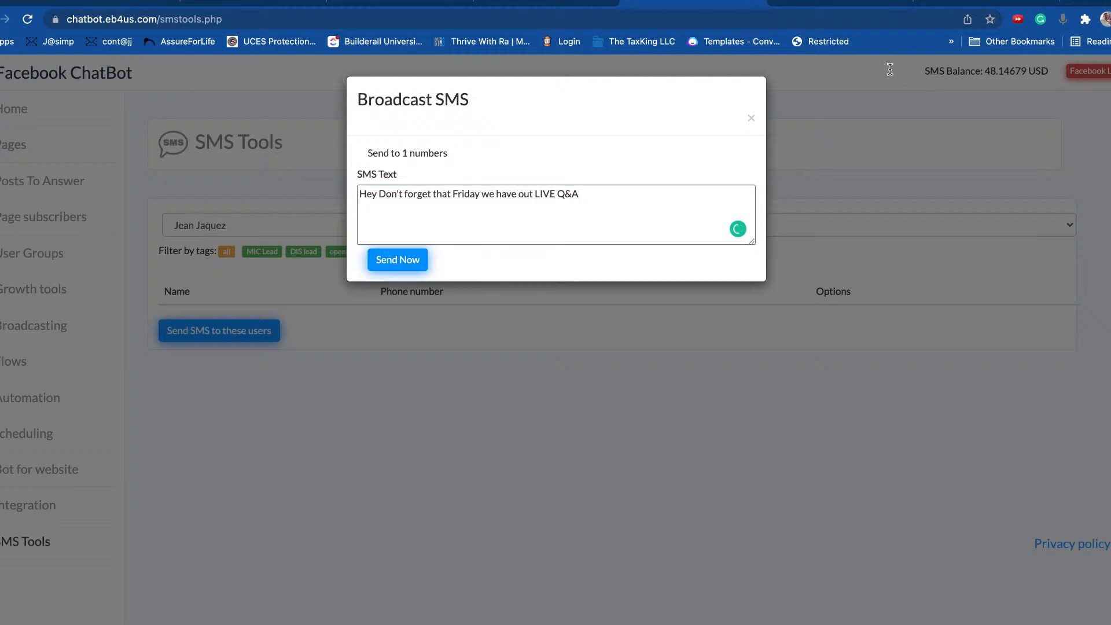
click(404, 263)
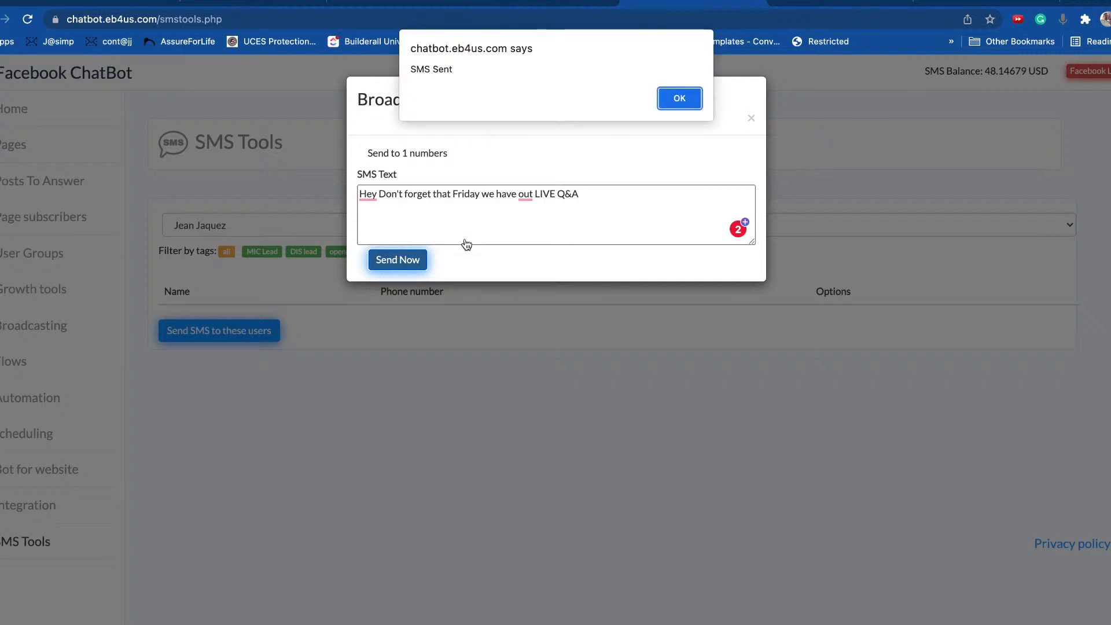
click(678, 102)
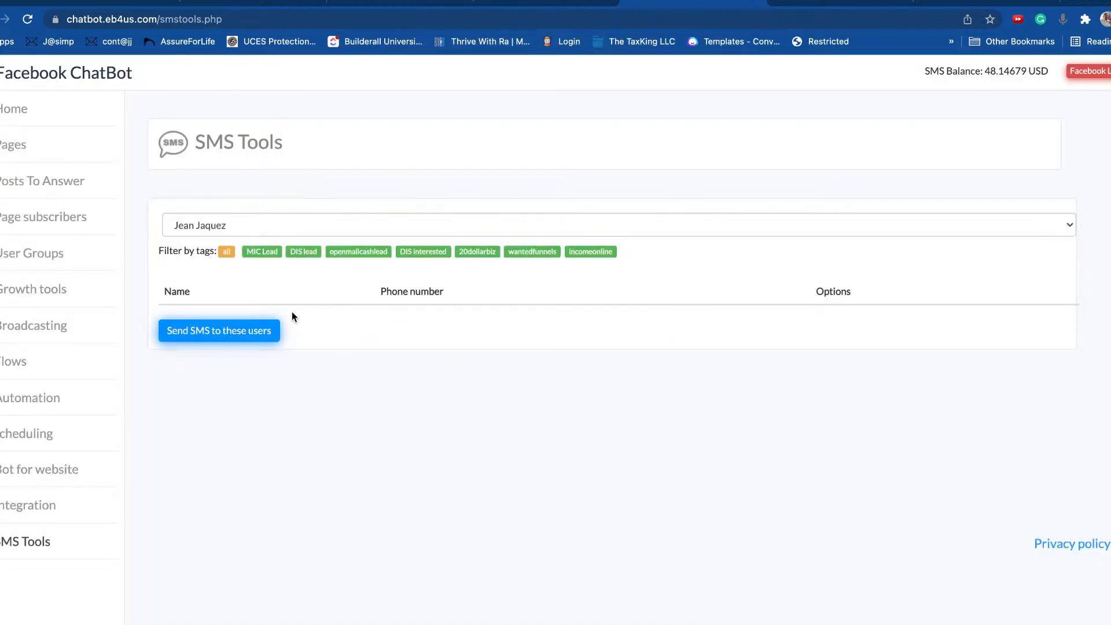
Step: Show subscribers from all tags in the SMS recipient list
drag(886, 300, 362, 306)
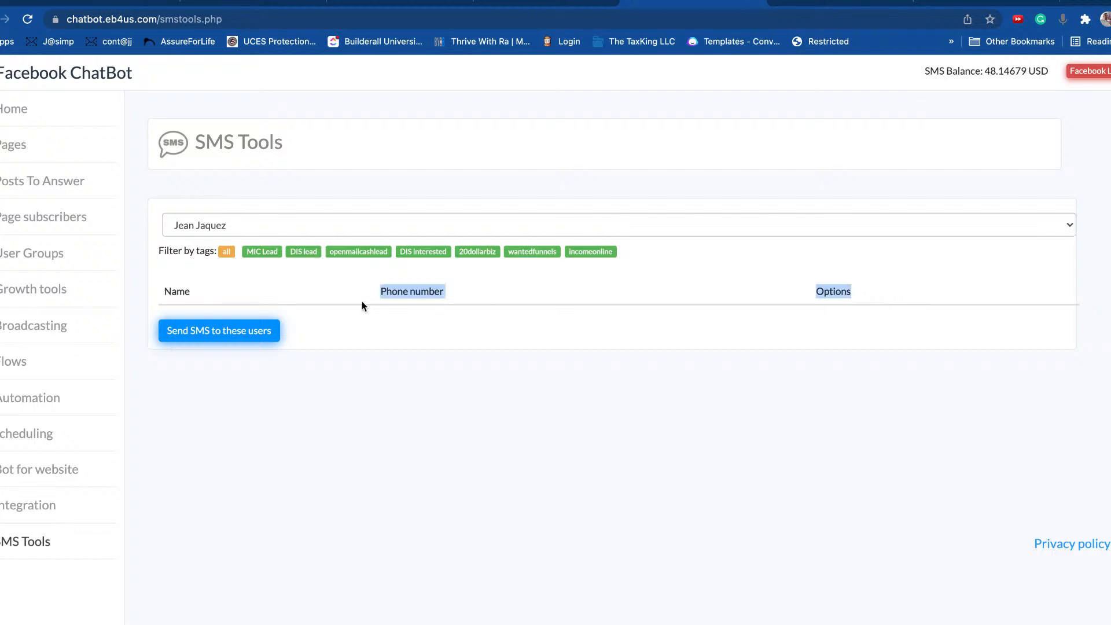
double_click(883, 294)
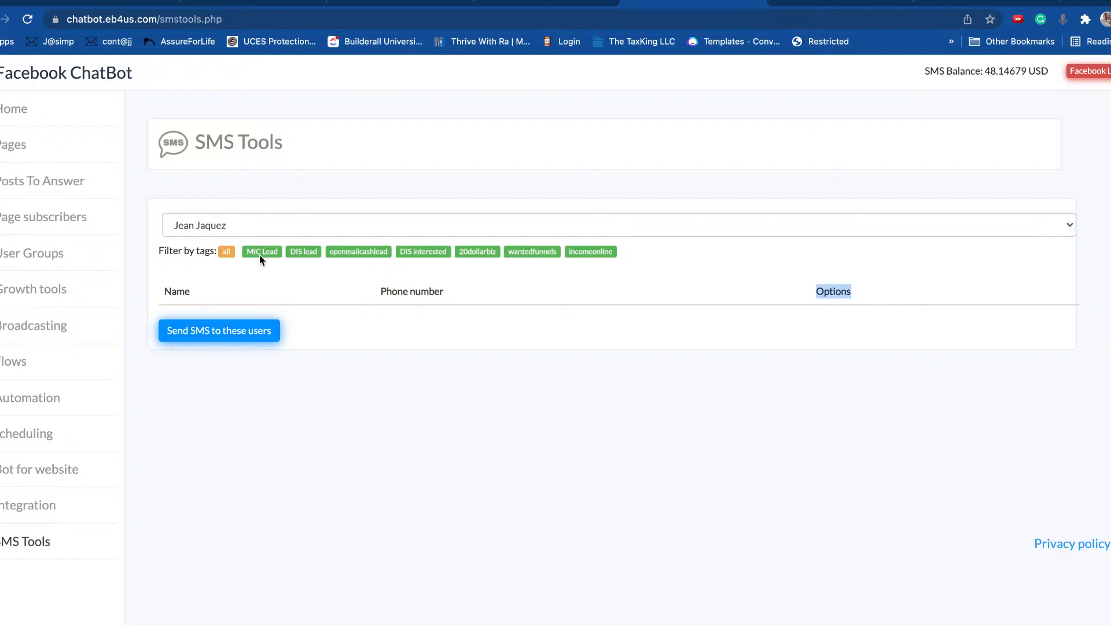
click(226, 252)
drag(165, 293, 846, 295)
click(559, 464)
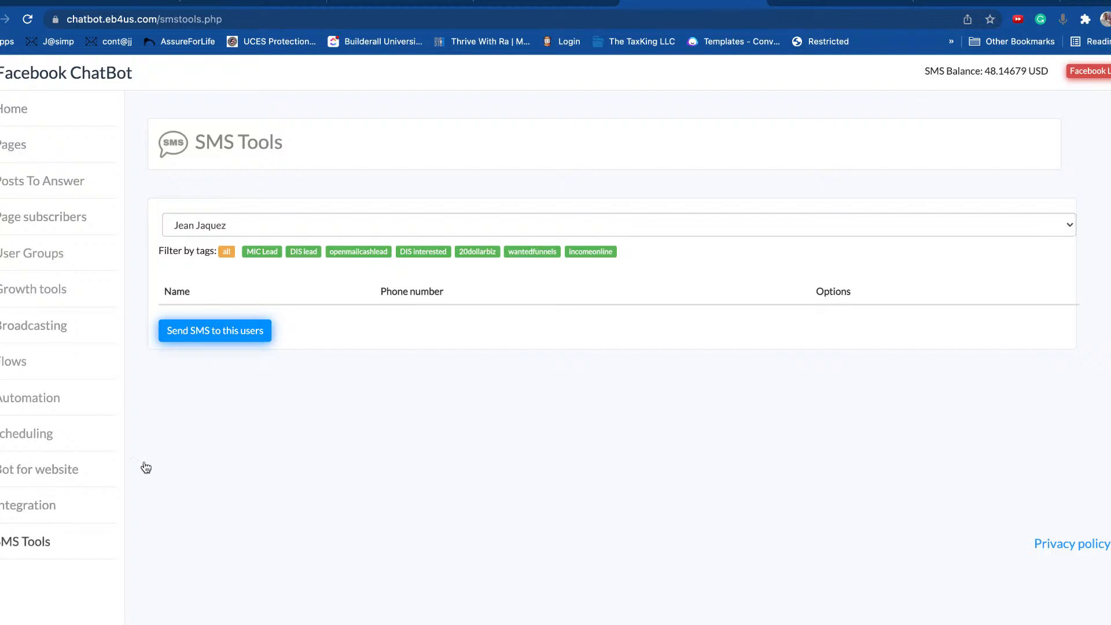
Step: Highlight the Name and Phone number column headings in the subscriber list
drag(483, 297, 354, 283)
click(167, 307)
drag(442, 291, 393, 291)
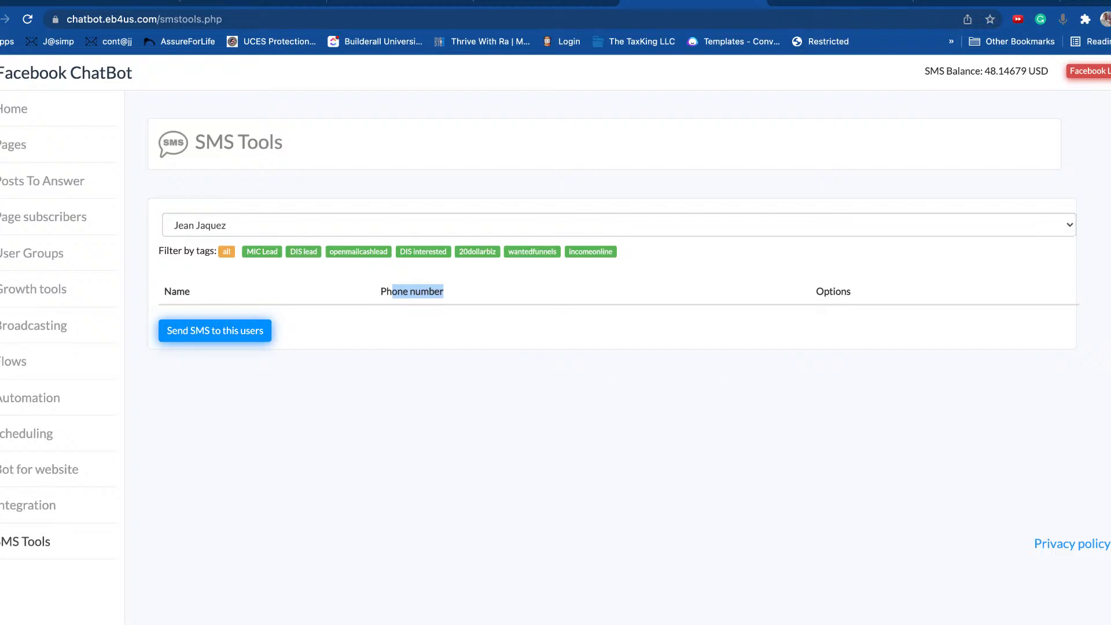
click(427, 285)
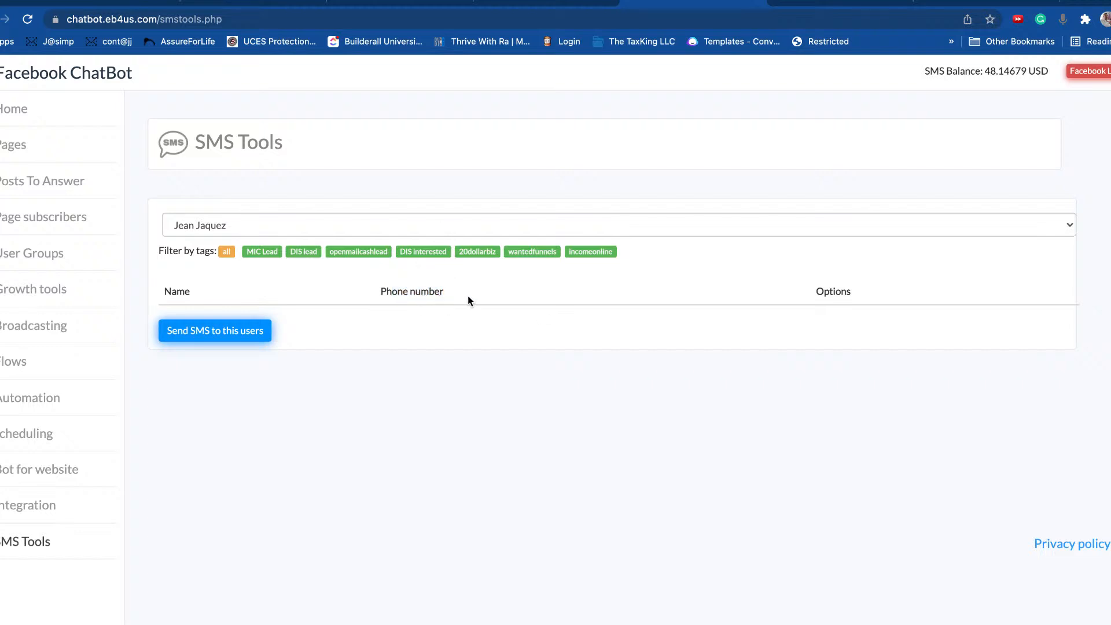
drag(468, 295, 386, 291)
click(204, 173)
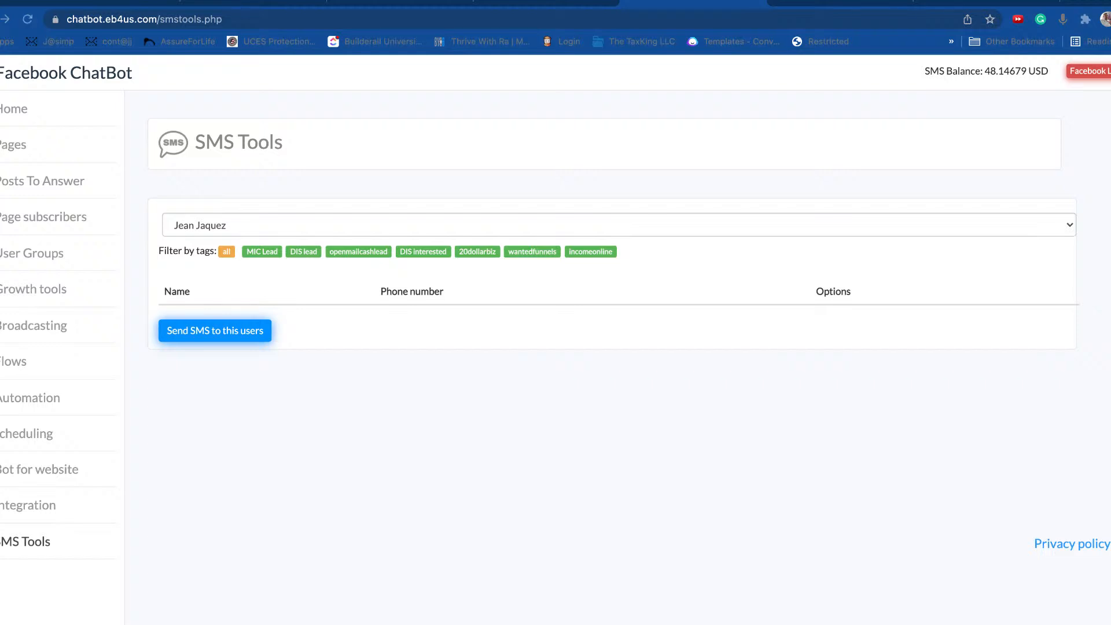
click(364, 396)
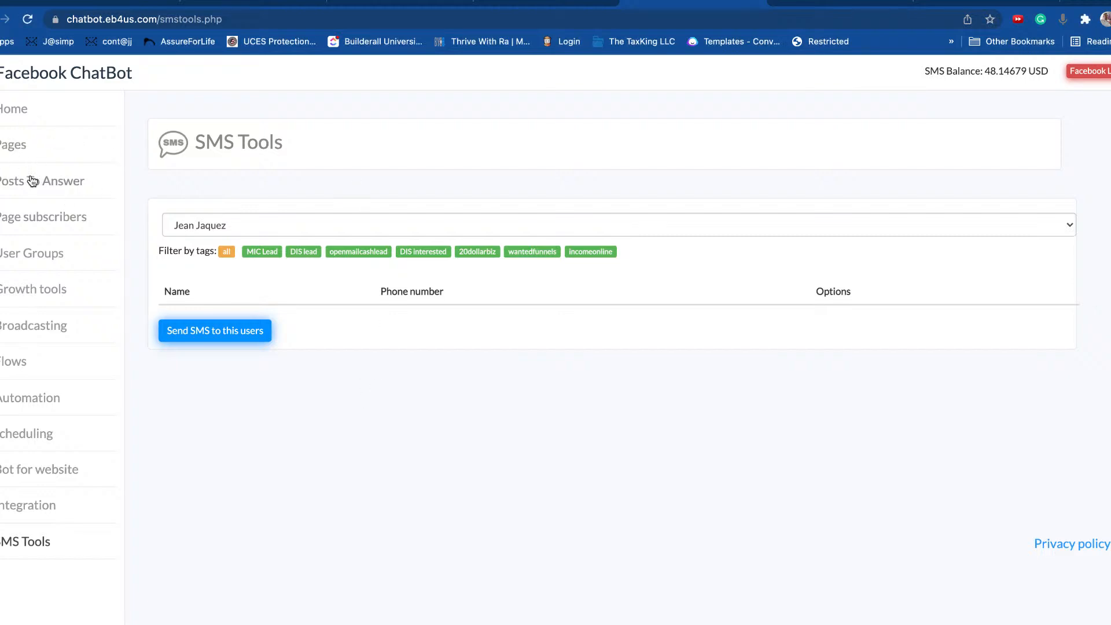
Step: Open the BA NT FB Group flow in the Classic Flow Builder
click(22, 357)
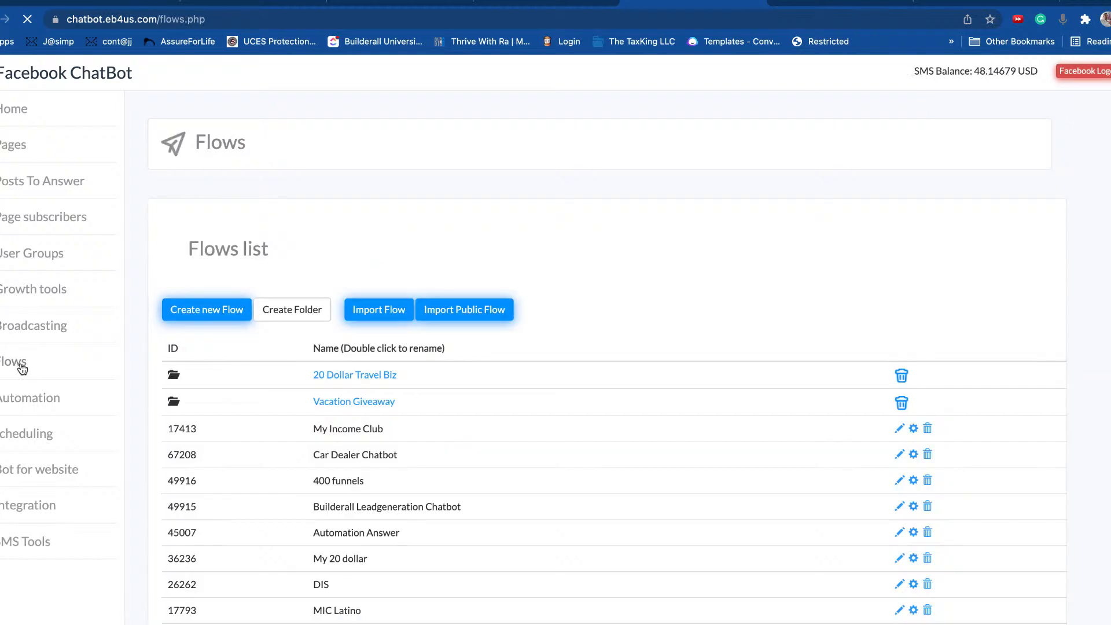
scroll(501, 339, down, 1)
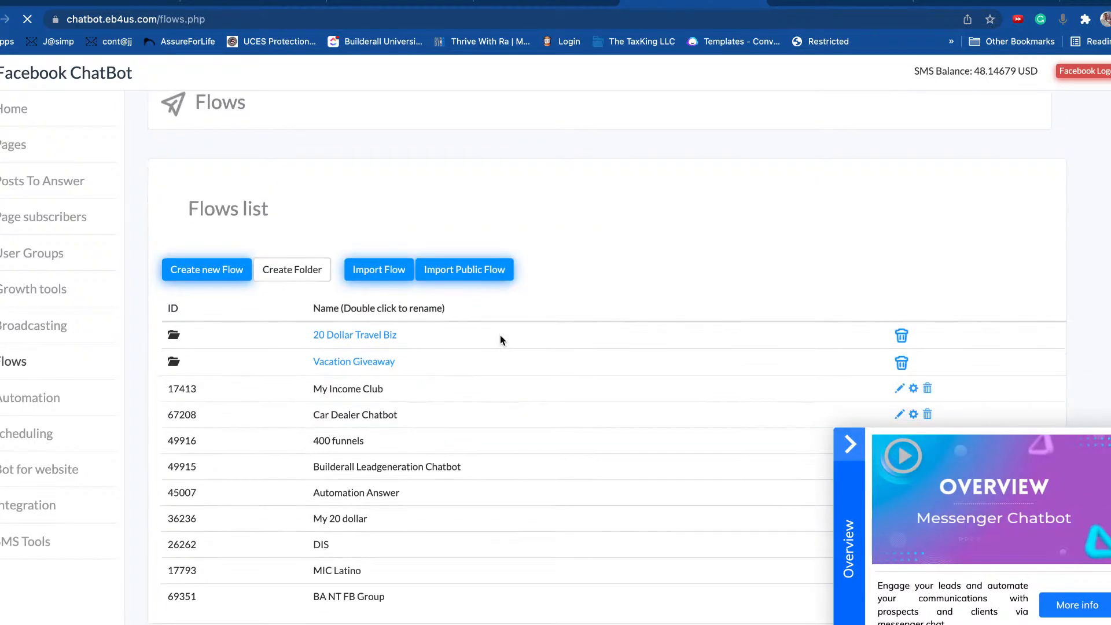
click(846, 444)
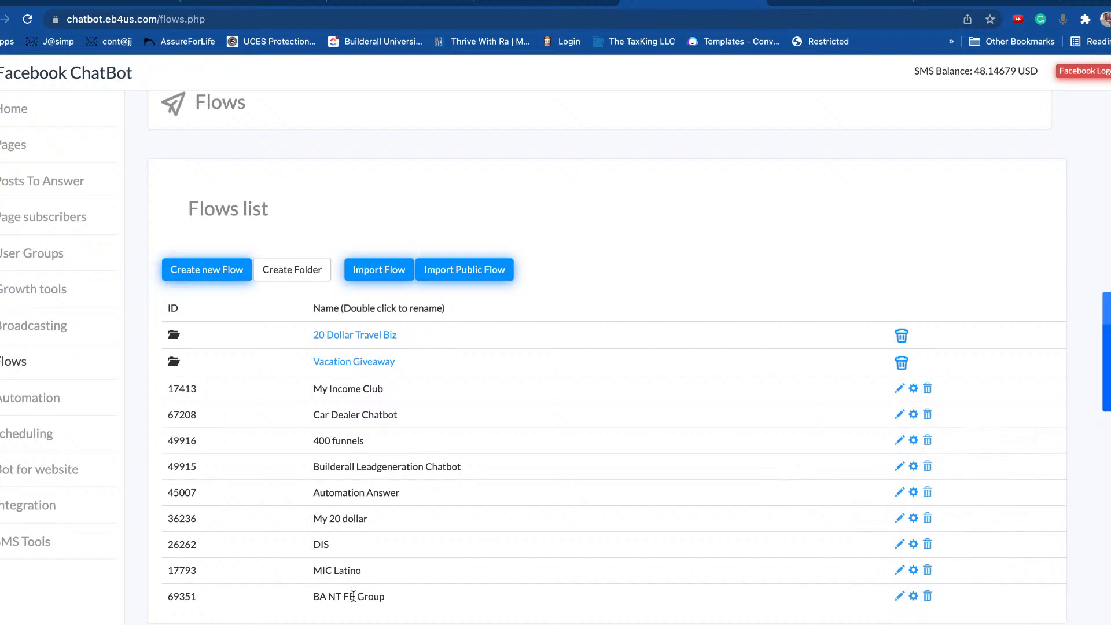
click(902, 602)
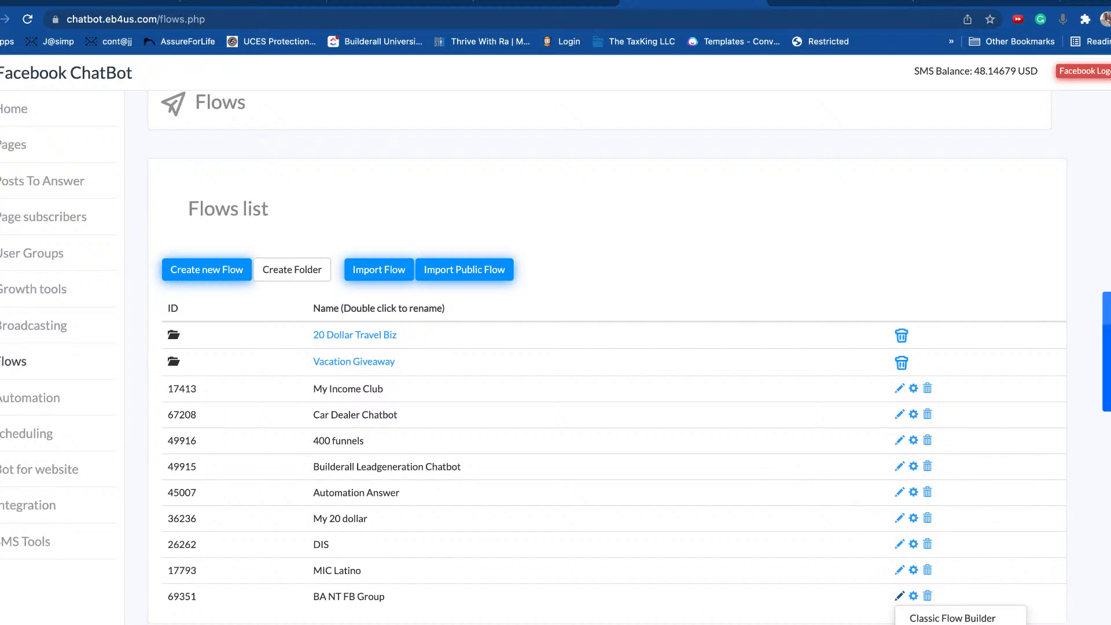
click(952, 618)
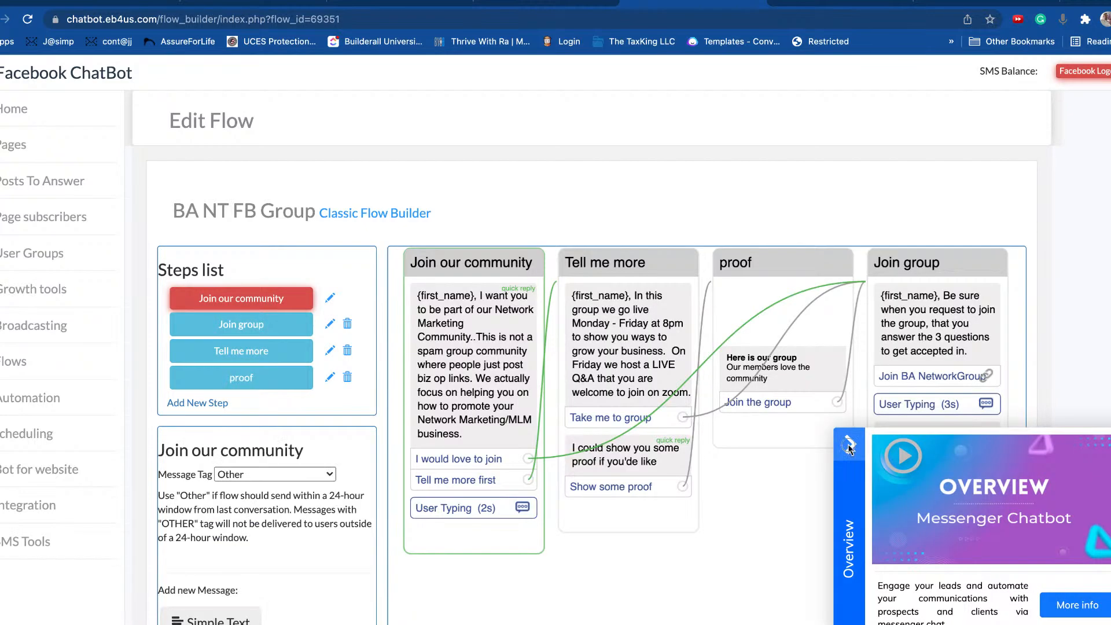
Step: Drag the Join group, proof, Join our community and Tell me more cards apart
drag(938, 267, 951, 399)
drag(816, 264, 798, 396)
scroll(636, 307, down, 2)
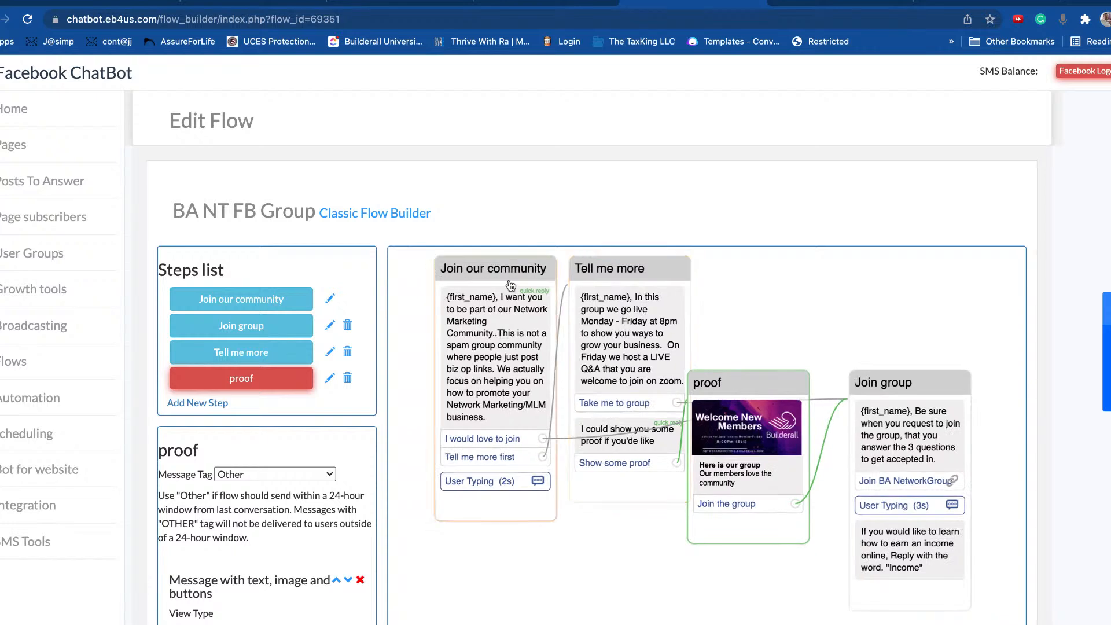
click(496, 266)
drag(496, 266, 476, 259)
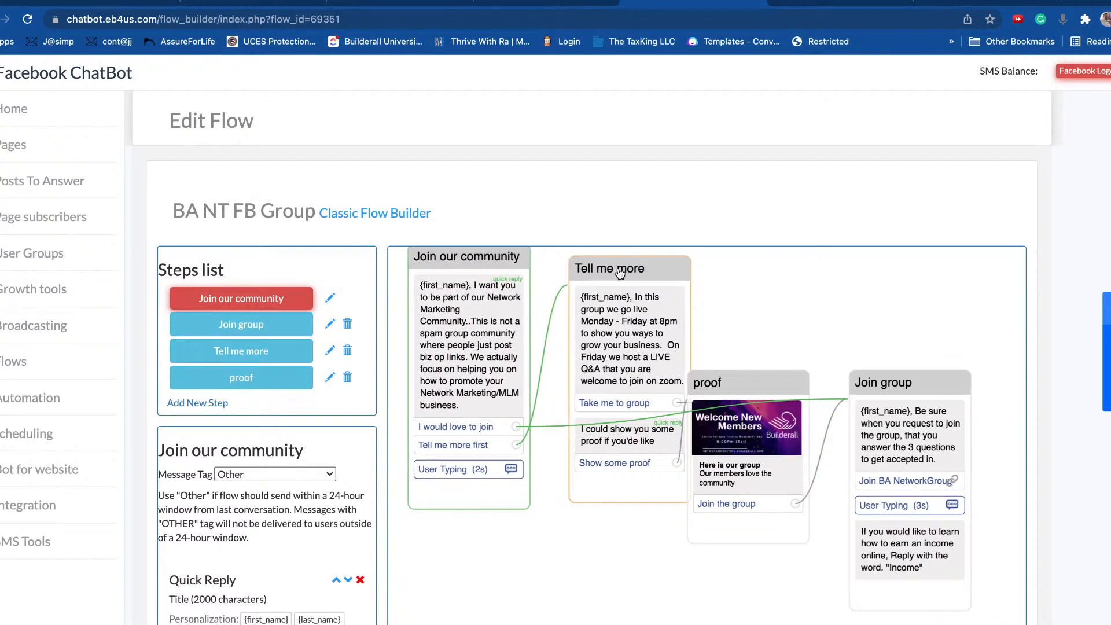
drag(619, 268, 611, 495)
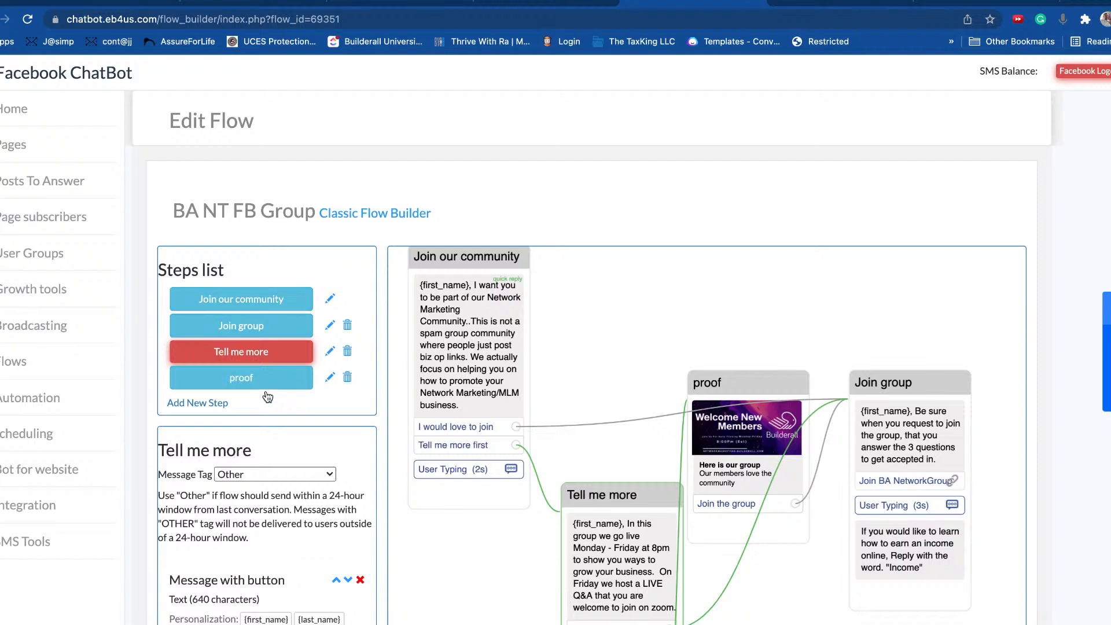
scroll(258, 393, down, 2)
scroll(249, 377, down, 1)
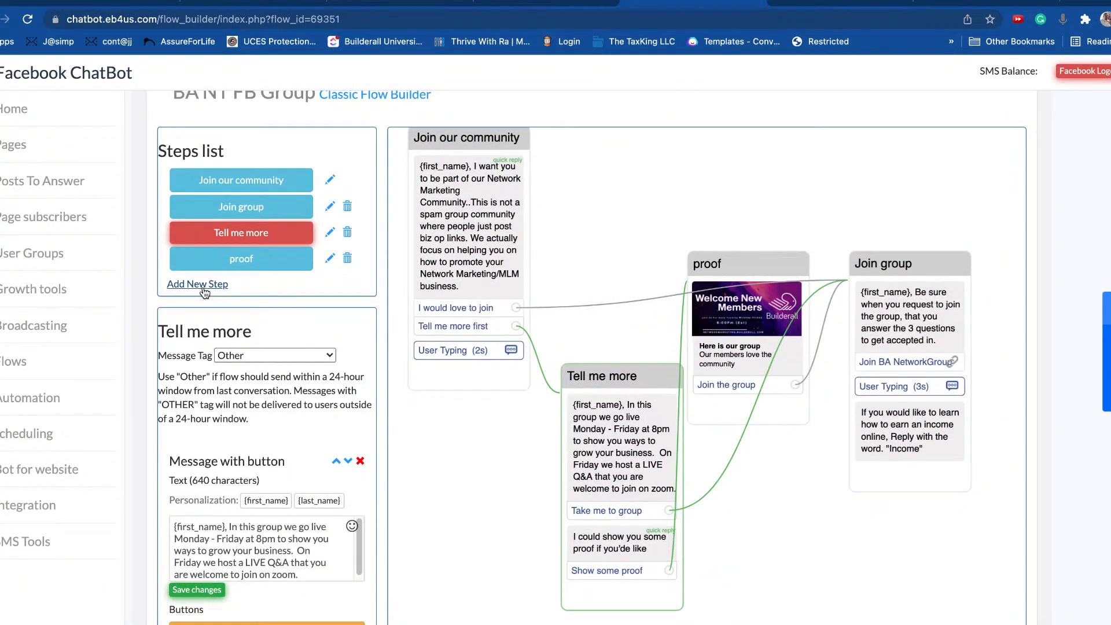
Step: Fine-tune the Tell me more and proof card positions so the connections are readable
mouse_move(596, 380)
mouse_down()
mouse_move(601, 312)
mouse_move(585, 362)
mouse_up()
drag(749, 270, 804, 546)
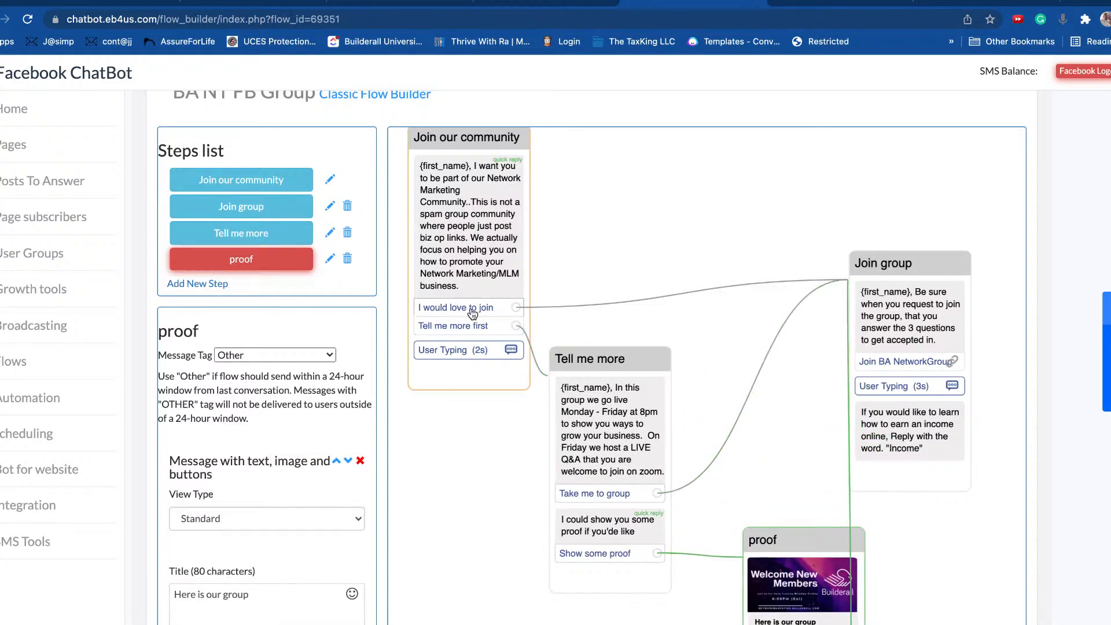
drag(613, 369, 632, 431)
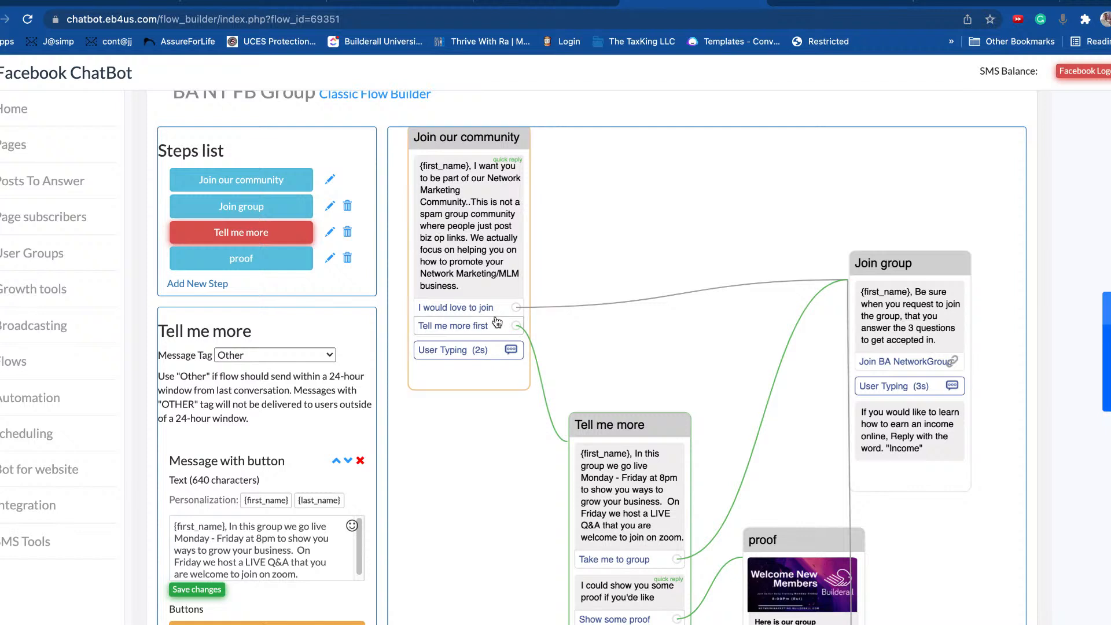
drag(638, 427, 672, 367)
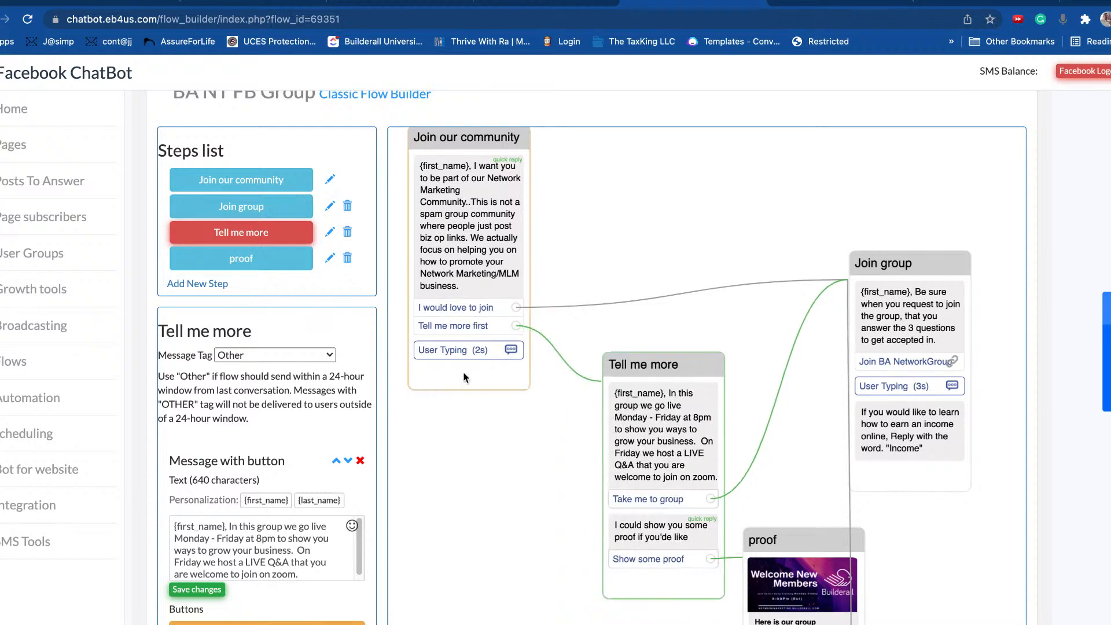
click(476, 382)
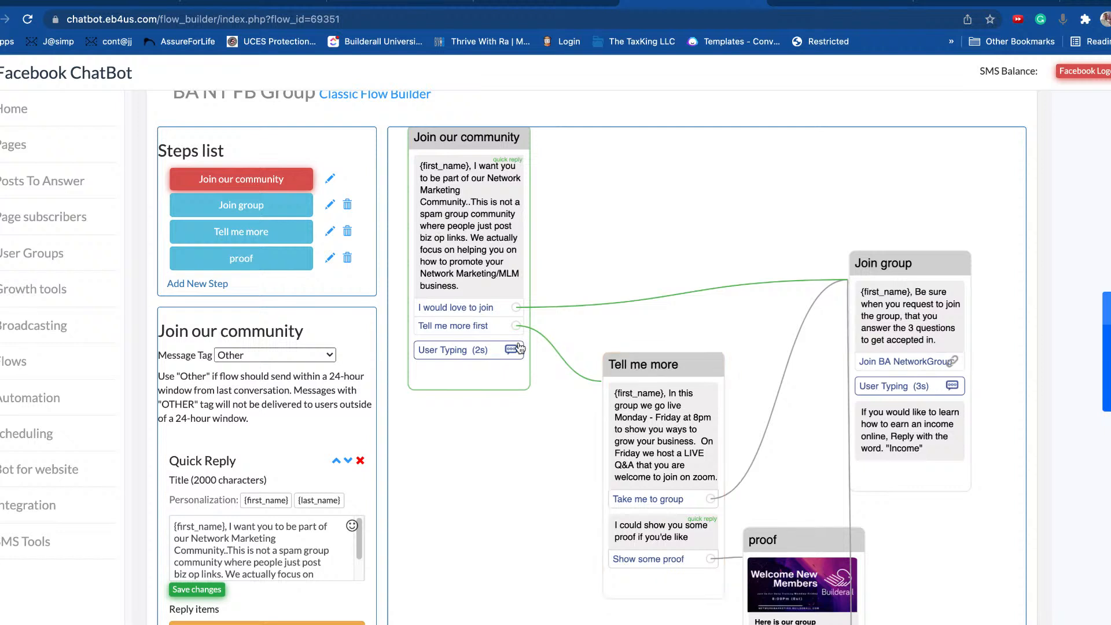
drag(673, 374, 685, 367)
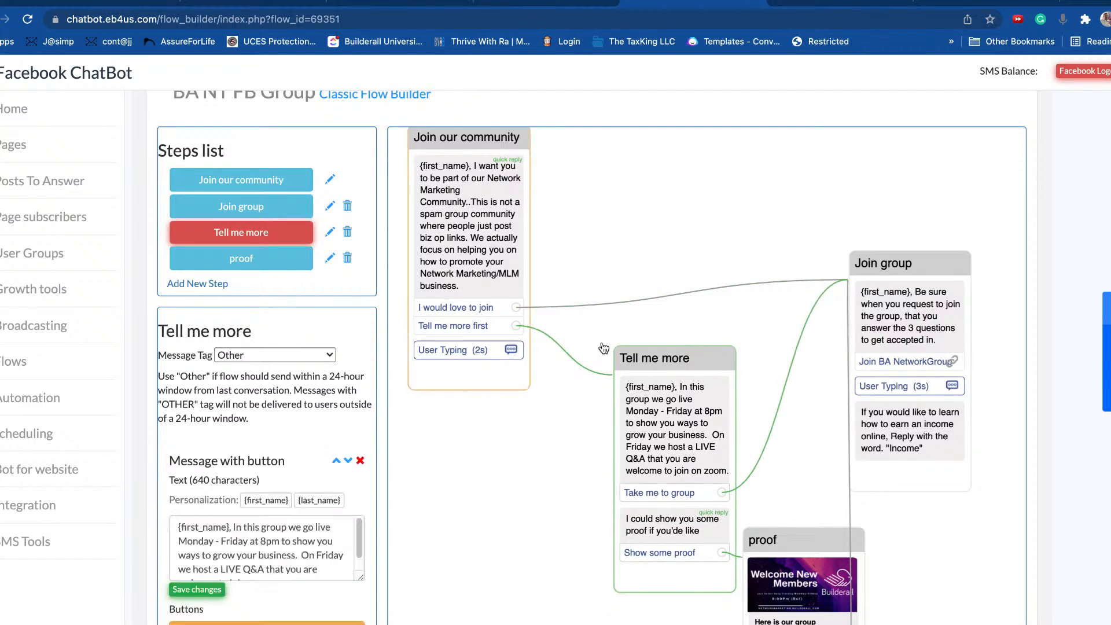
click(219, 283)
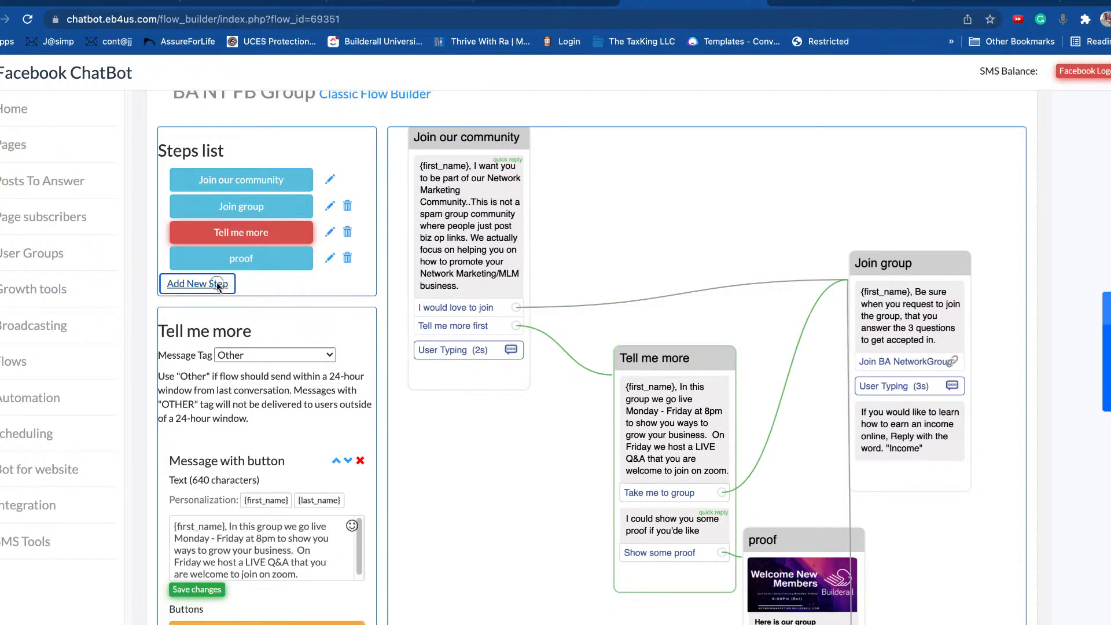
Step: Move the new step card to the canvas top and name it 'Whats Your Number'
click(258, 283)
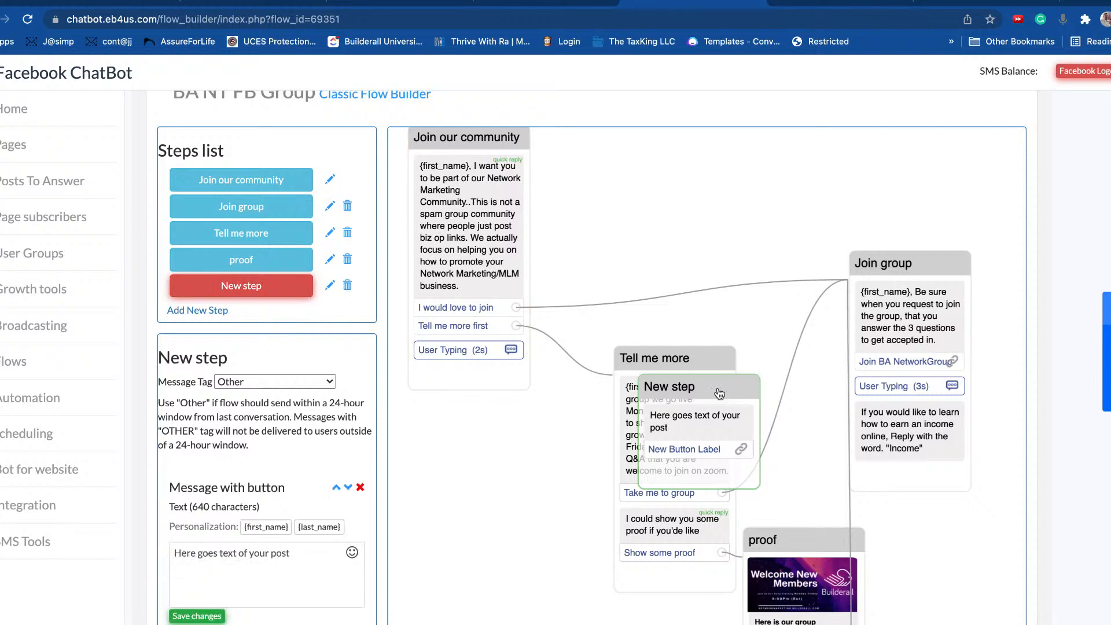
drag(685, 435, 658, 188)
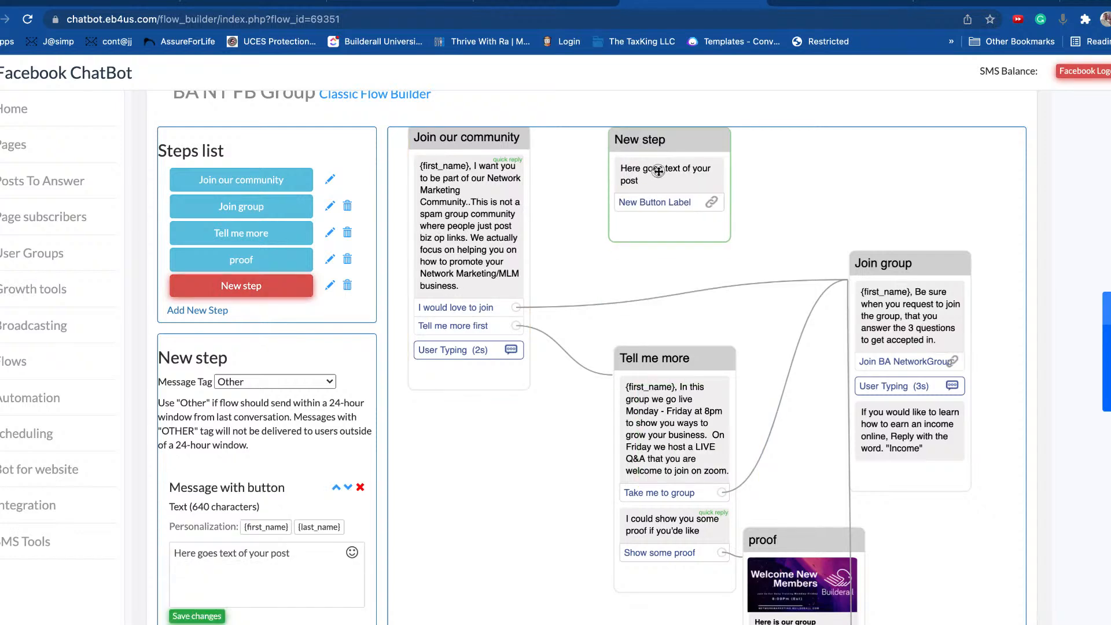
scroll(255, 434, down, 2)
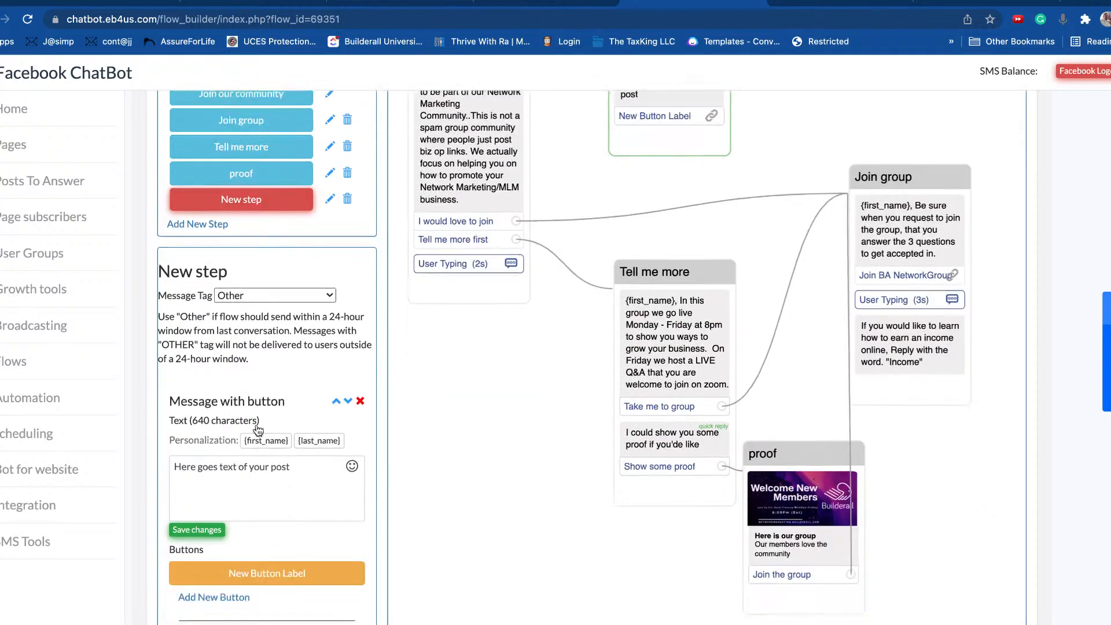
click(330, 200)
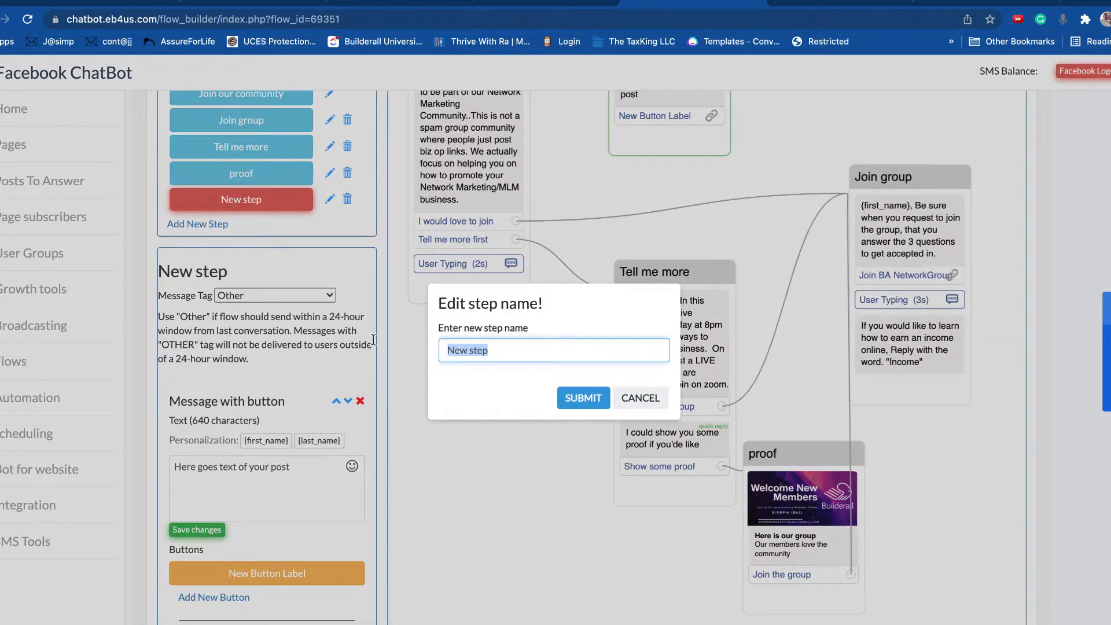
text(W)
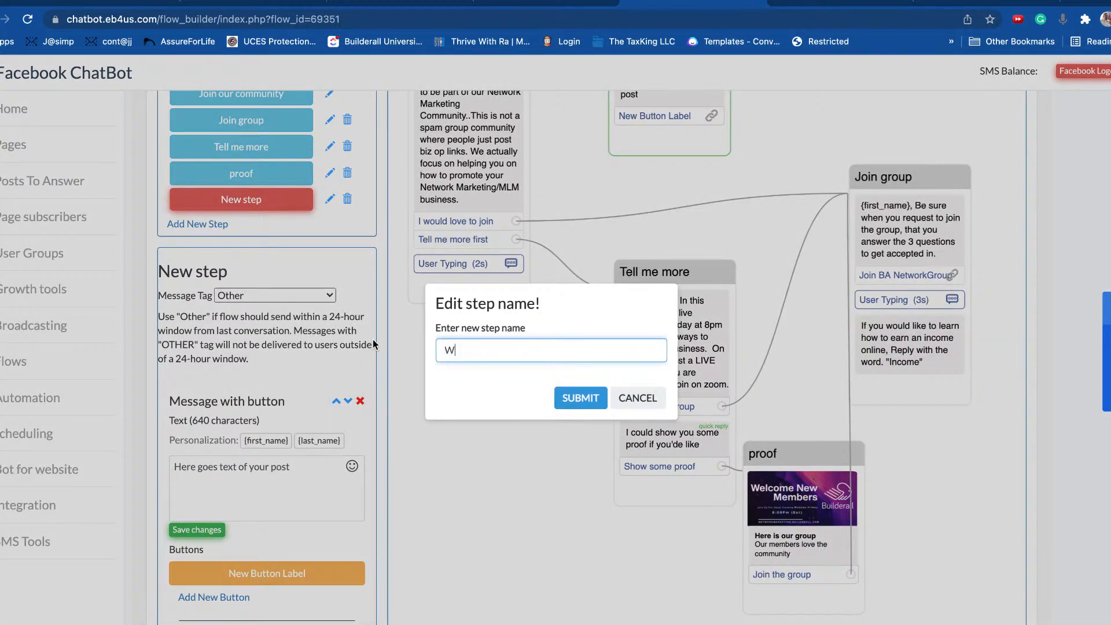
text(hats yuouYour Number)
key(Return)
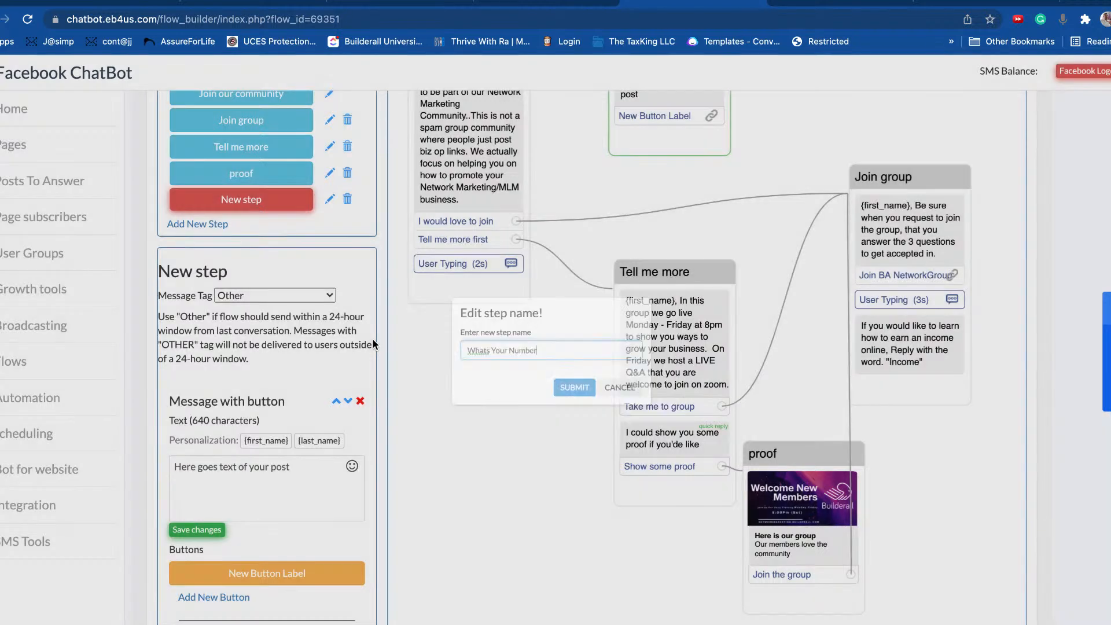
click(307, 483)
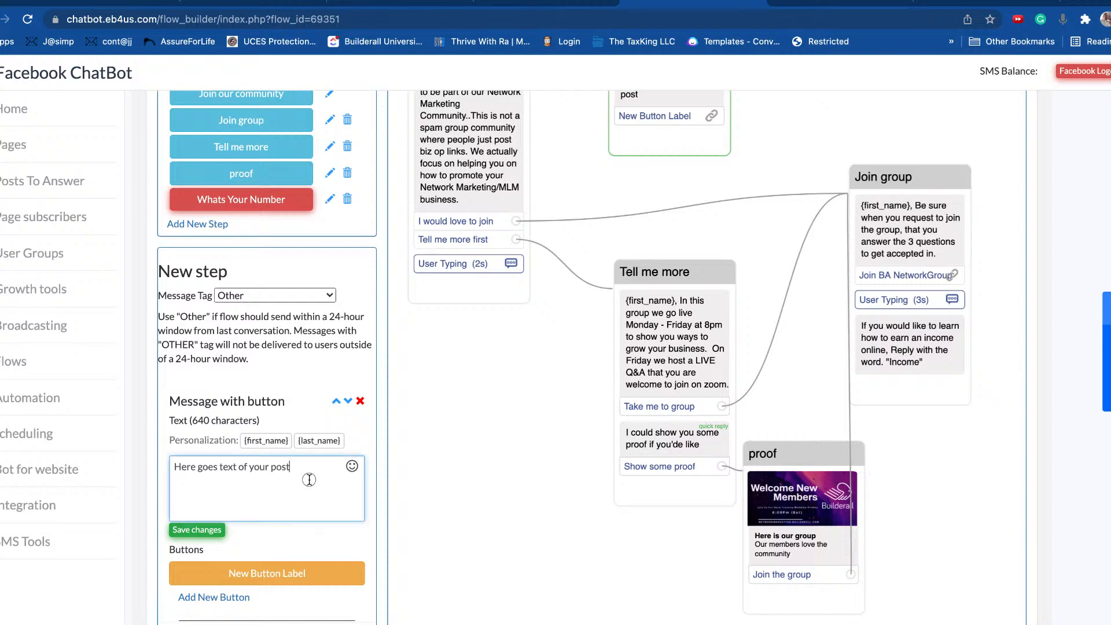
scroll(301, 457, down, 2)
scroll(299, 446, down, 5)
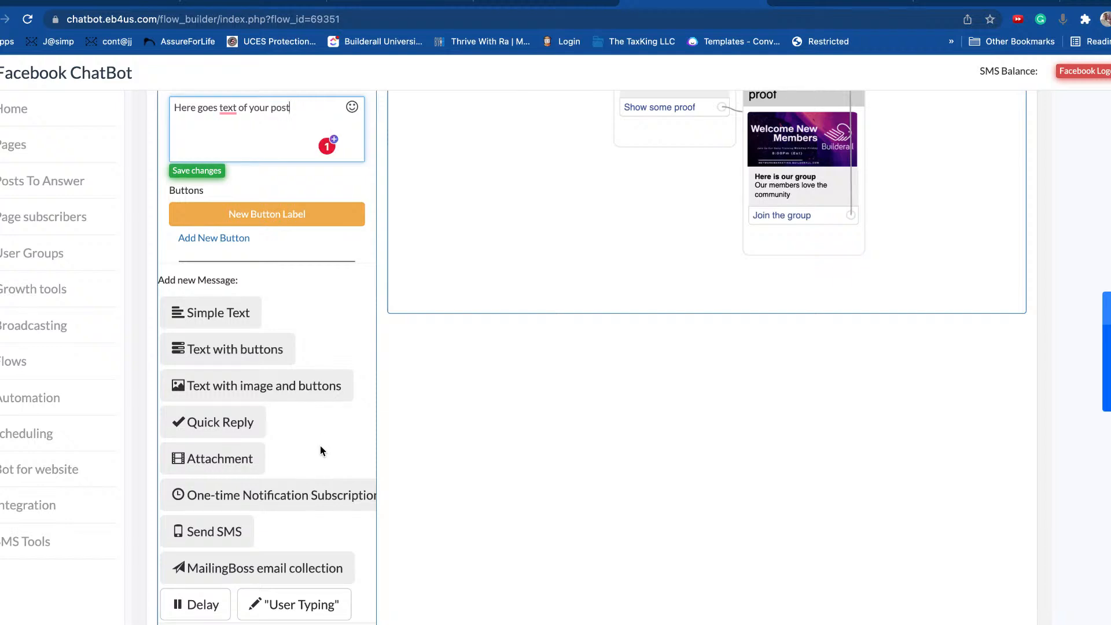
Step: Add a Send SMS message to the Whats Your Number step, then delete it again
click(200, 537)
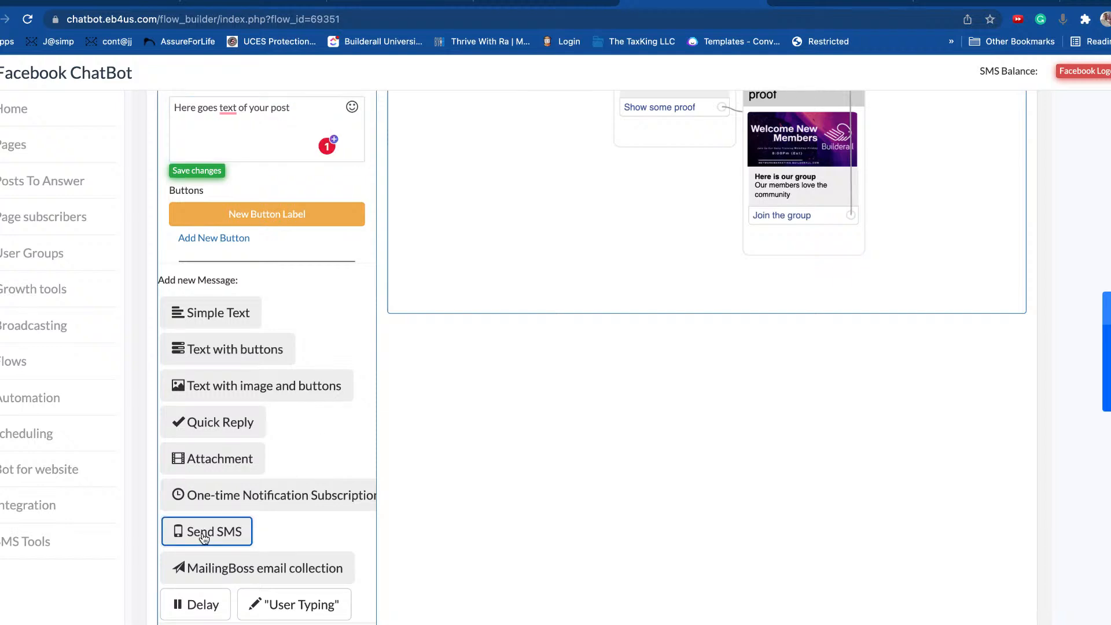
scroll(856, 342, up, 10)
scroll(703, 384, down, 6)
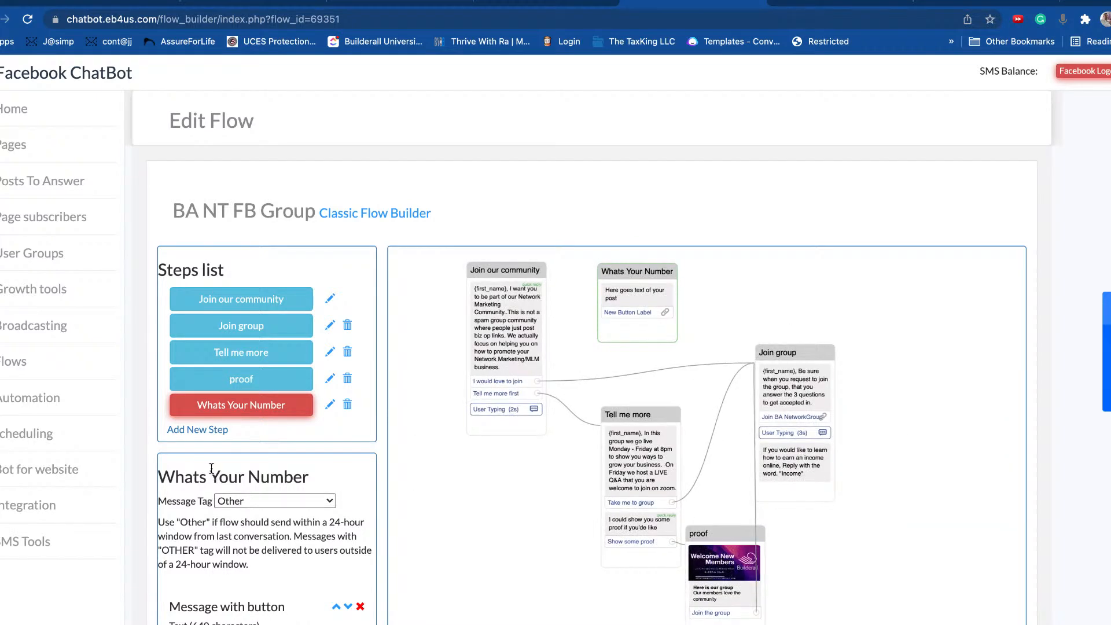
scroll(223, 459, down, 6)
scroll(252, 441, down, 2)
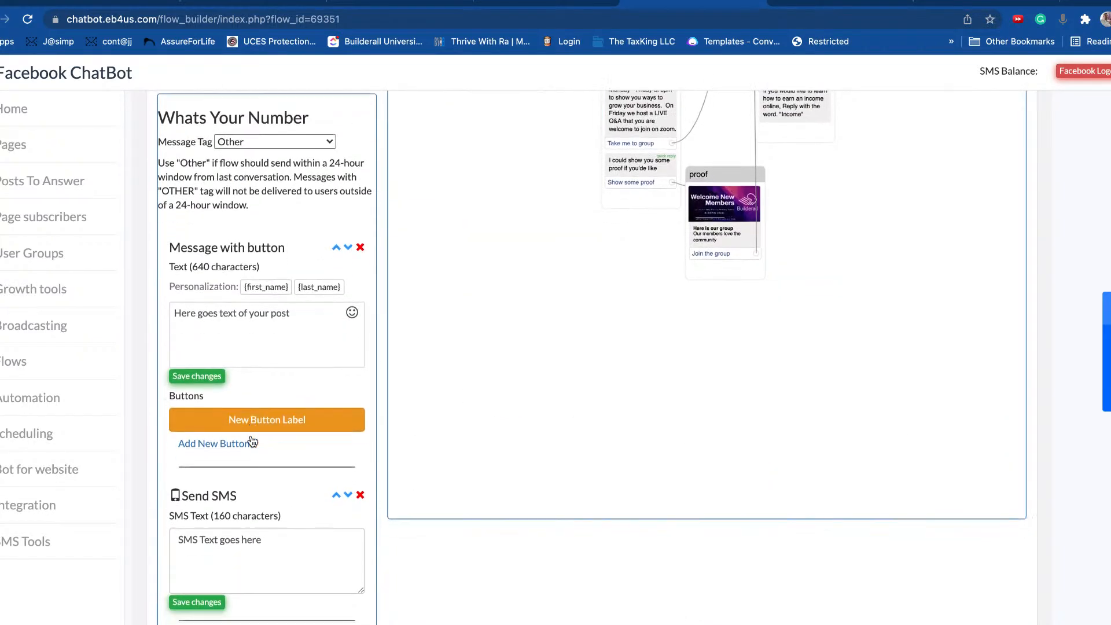
click(253, 491)
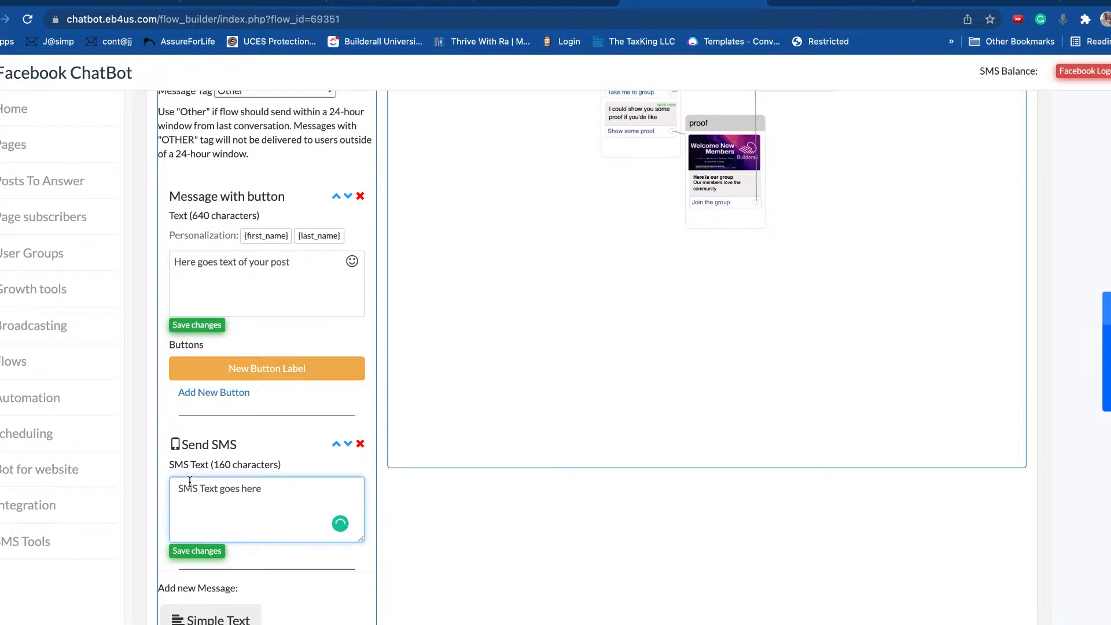
drag(288, 501, 167, 488)
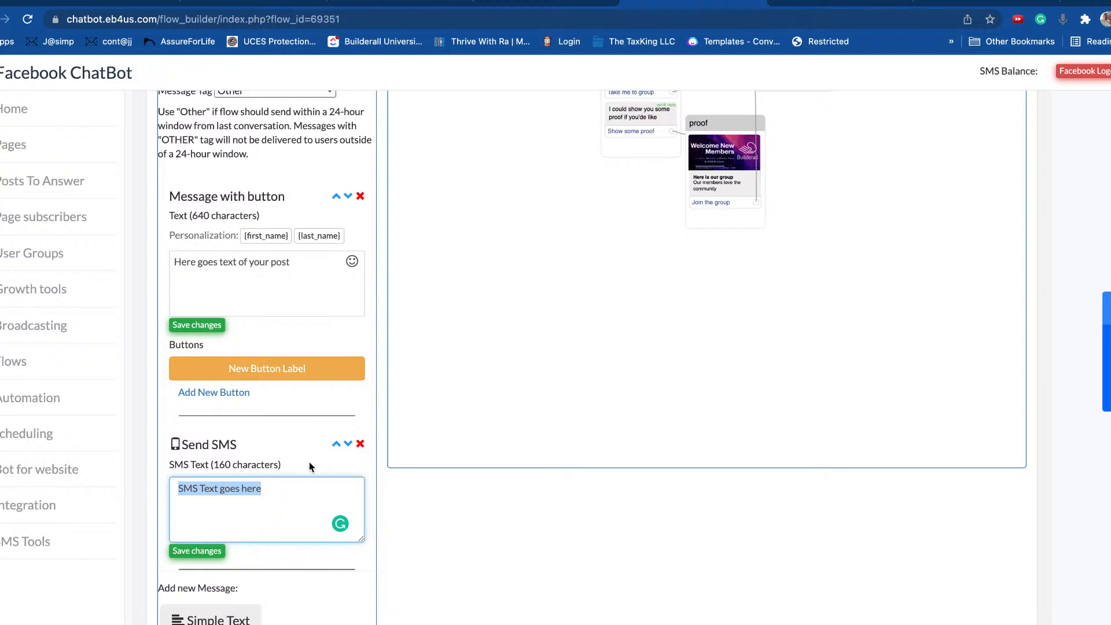
scroll(309, 466, down, 3)
click(361, 344)
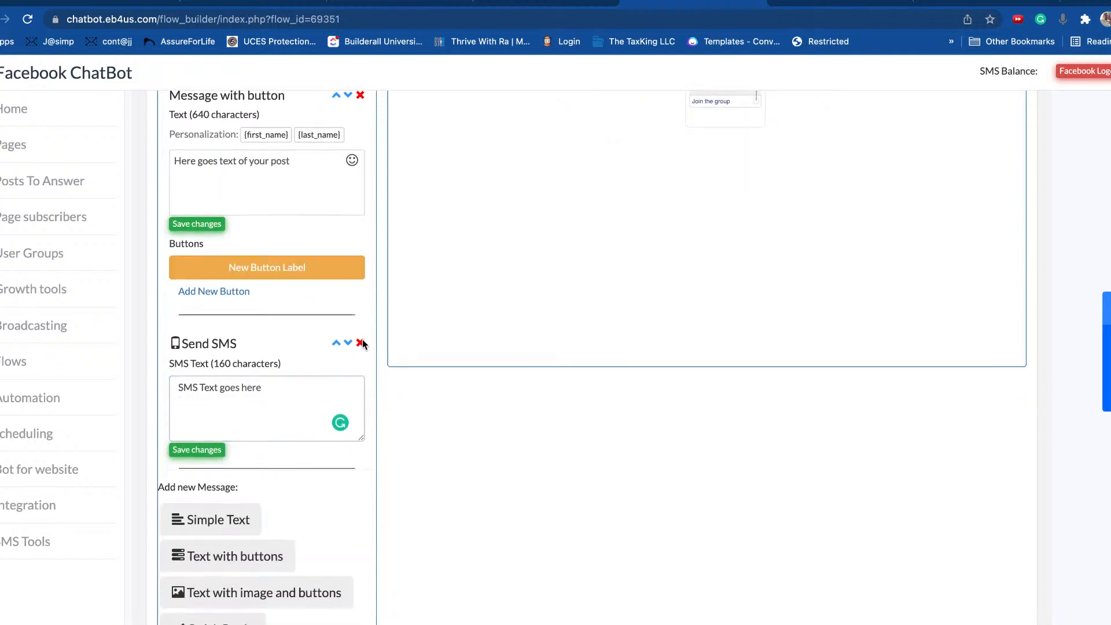
click(692, 98)
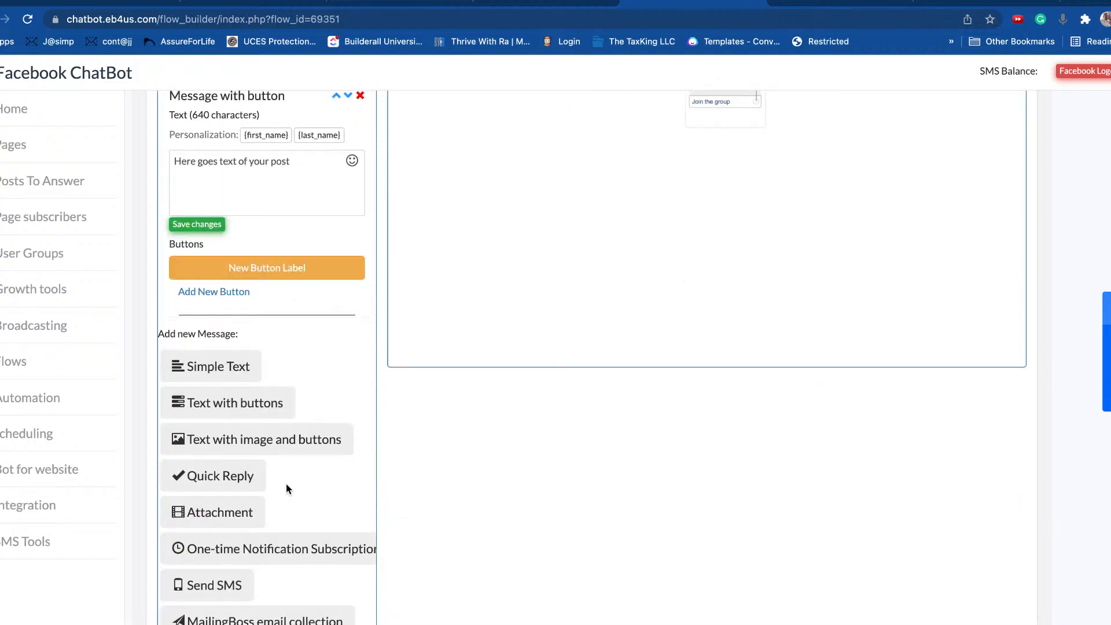
scroll(286, 484, down, 2)
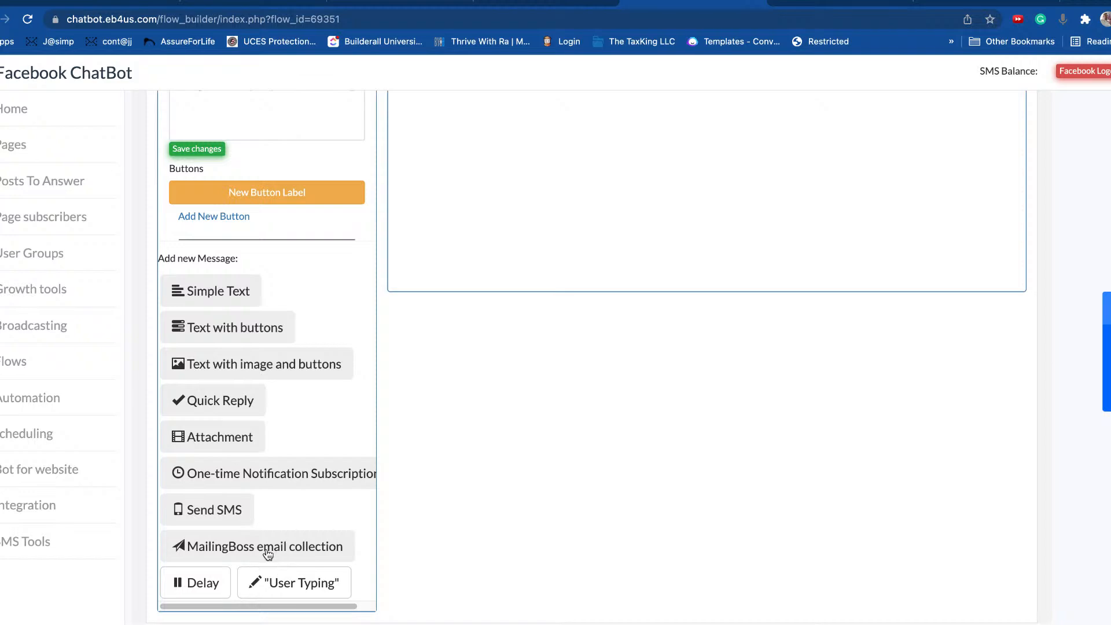
Step: Add a MailingBoss email collection message that feeds the 'Business Card bot' list
click(242, 548)
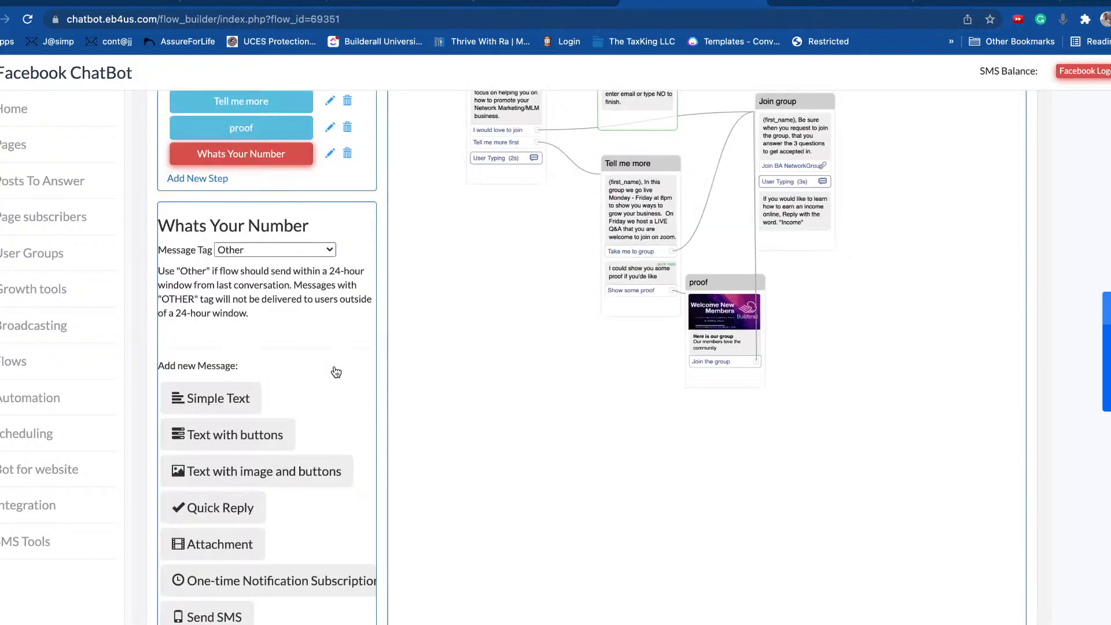
scroll(334, 366, up, 4)
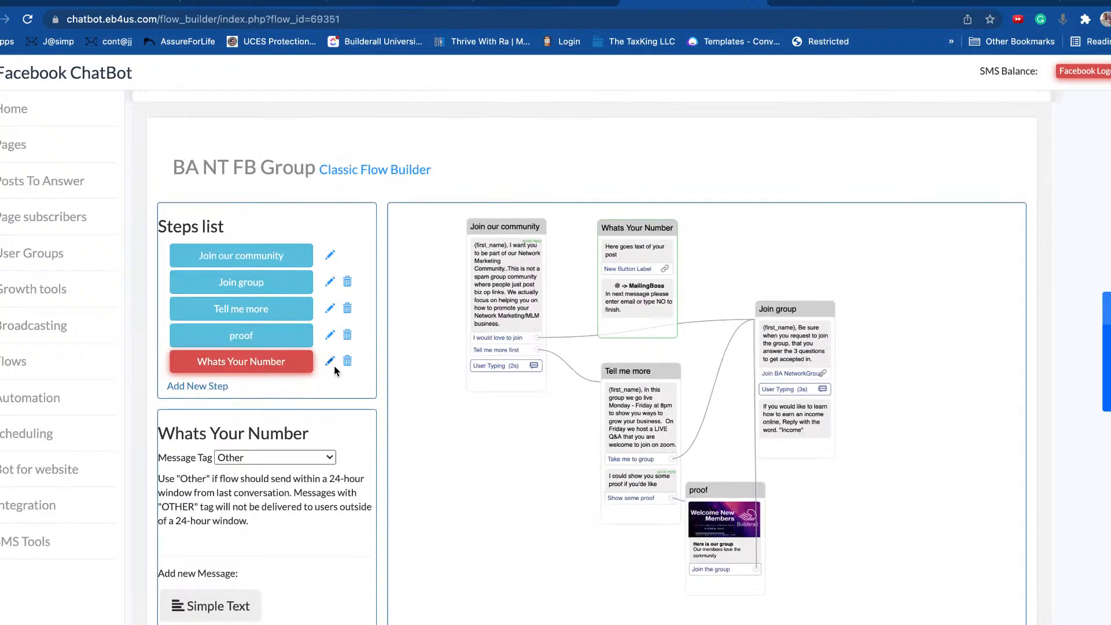
scroll(335, 366, down, 5)
scroll(335, 365, down, 1)
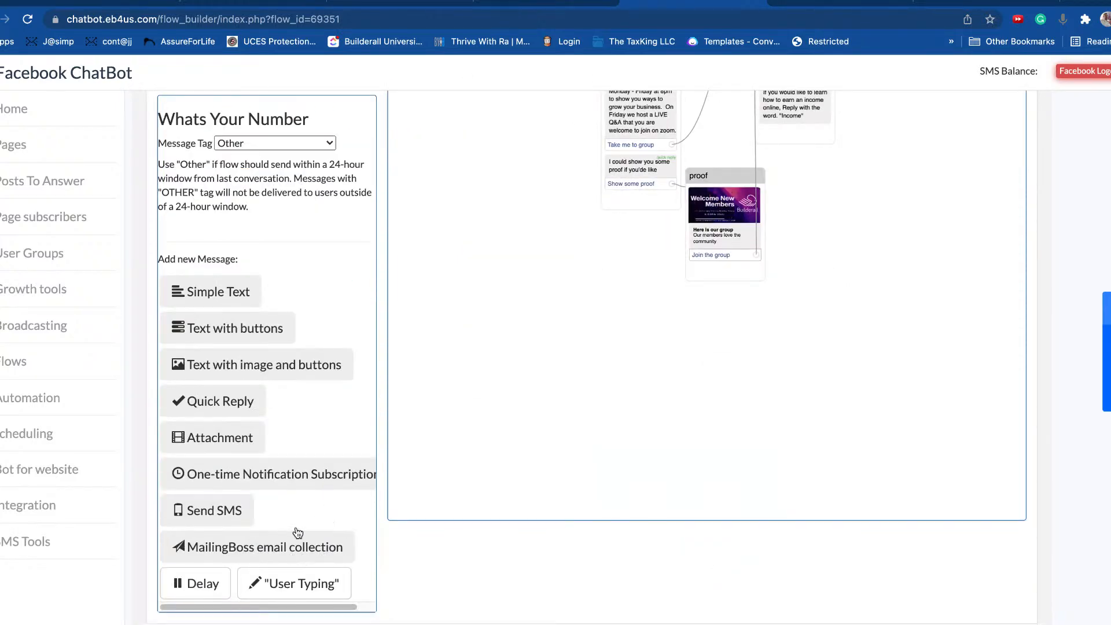
scroll(322, 416, up, 1)
scroll(322, 416, up, 4)
scroll(323, 416, down, 3)
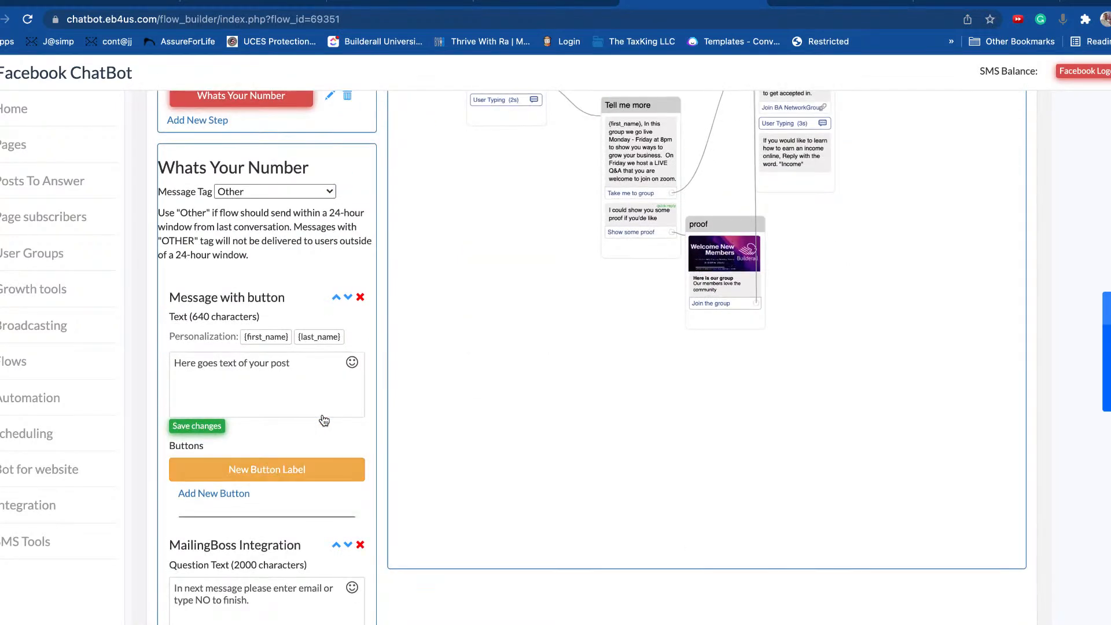
scroll(322, 386, down, 4)
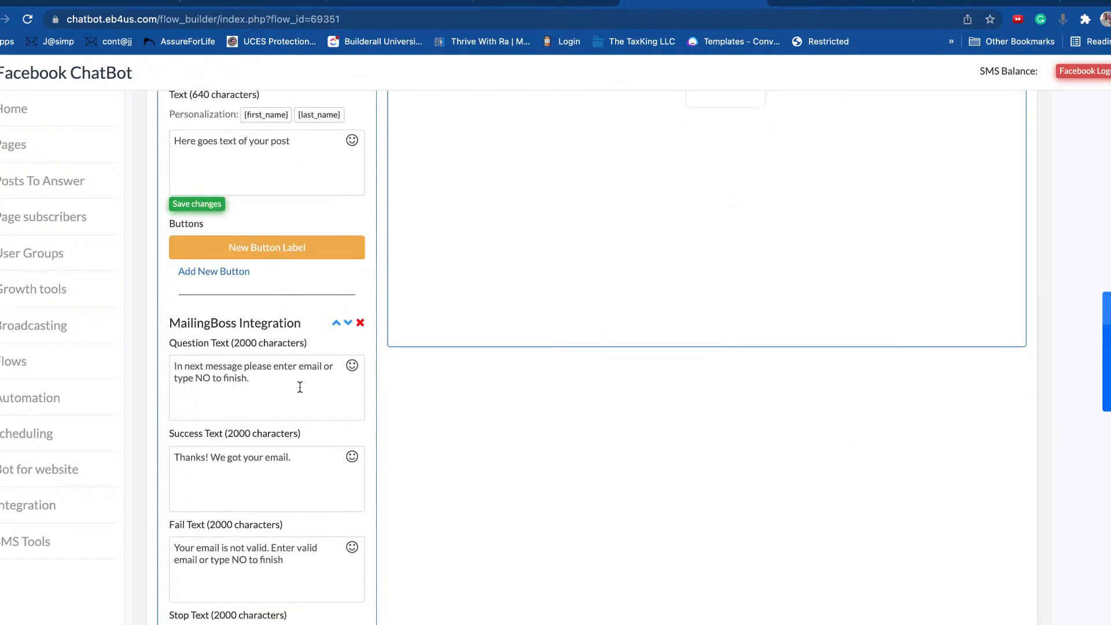
scroll(299, 386, down, 3)
scroll(306, 382, down, 3)
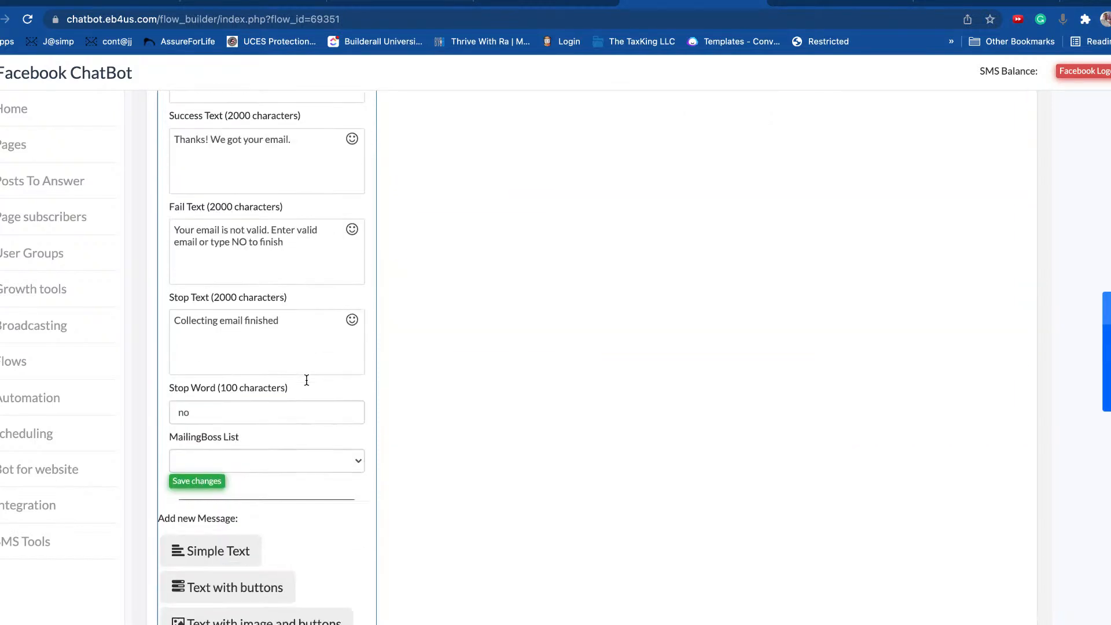
scroll(246, 405, down, 3)
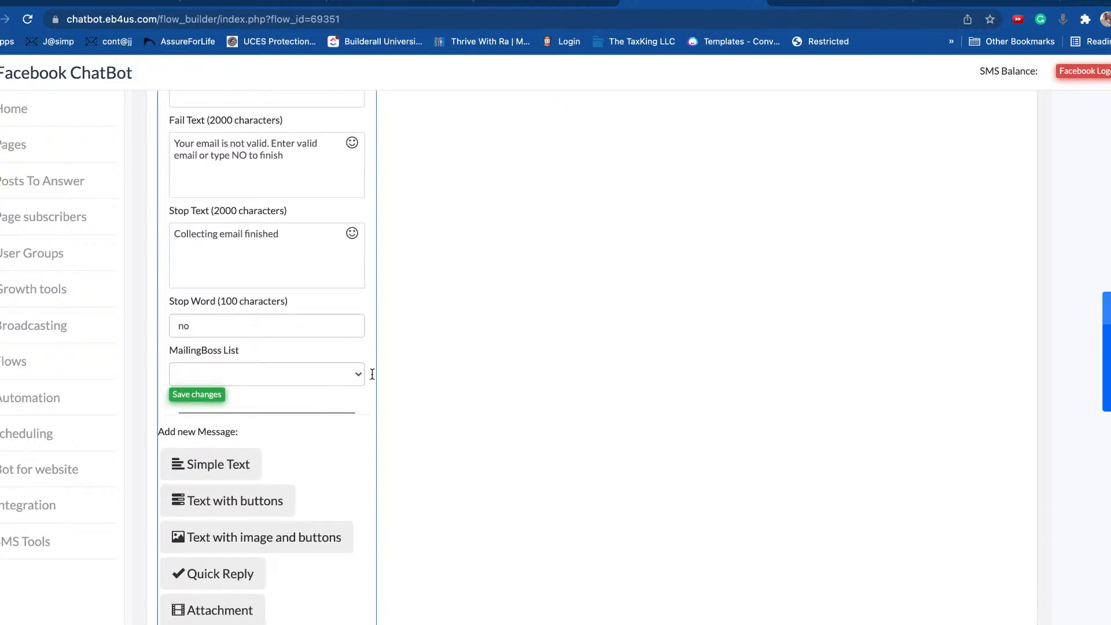
click(354, 375)
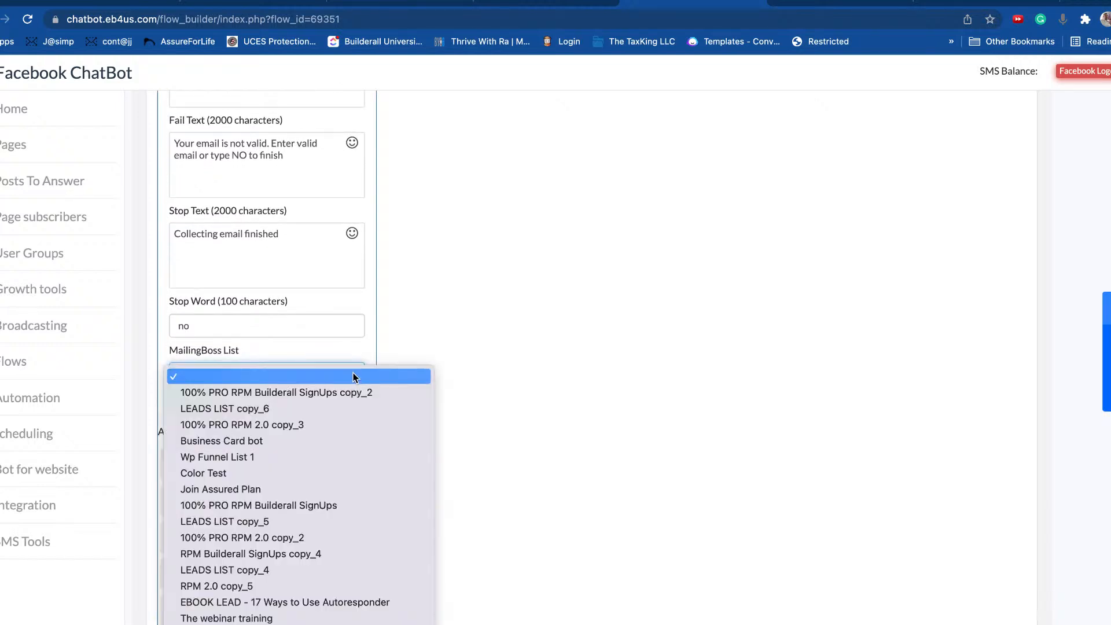
click(237, 445)
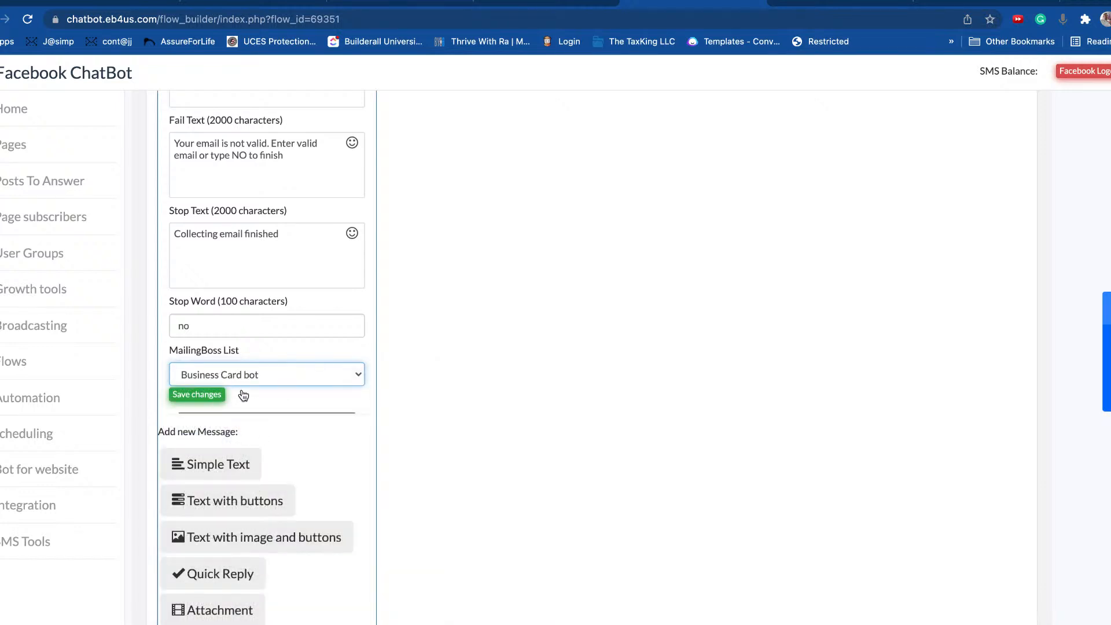
Step: Review the email question and success texts of the MailingBoss message
scroll(273, 341, up, 5)
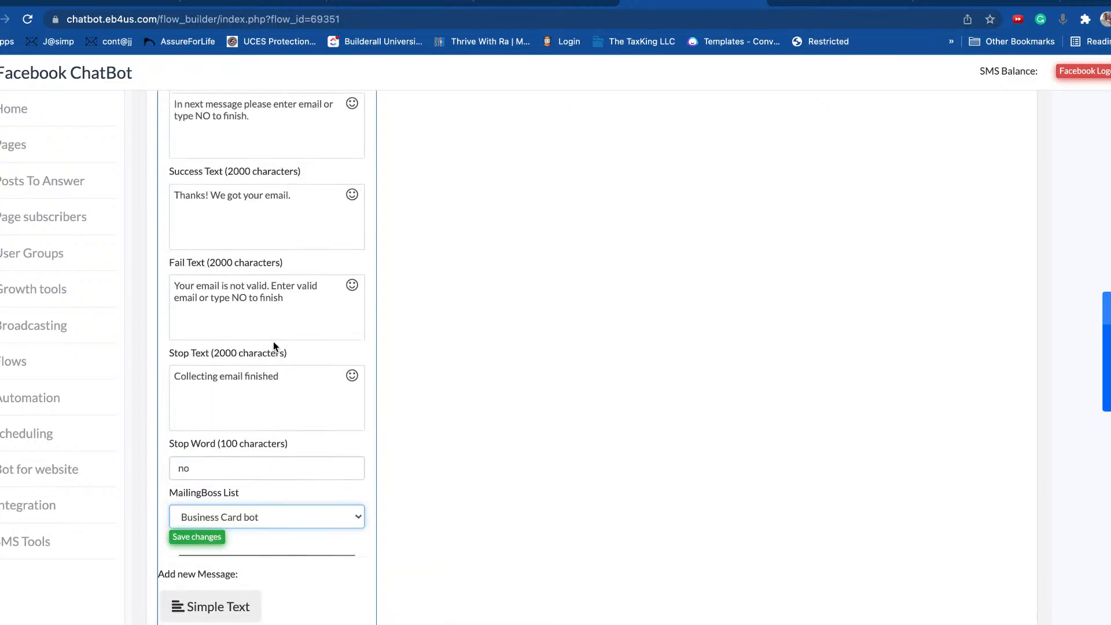
scroll(274, 346, up, 3)
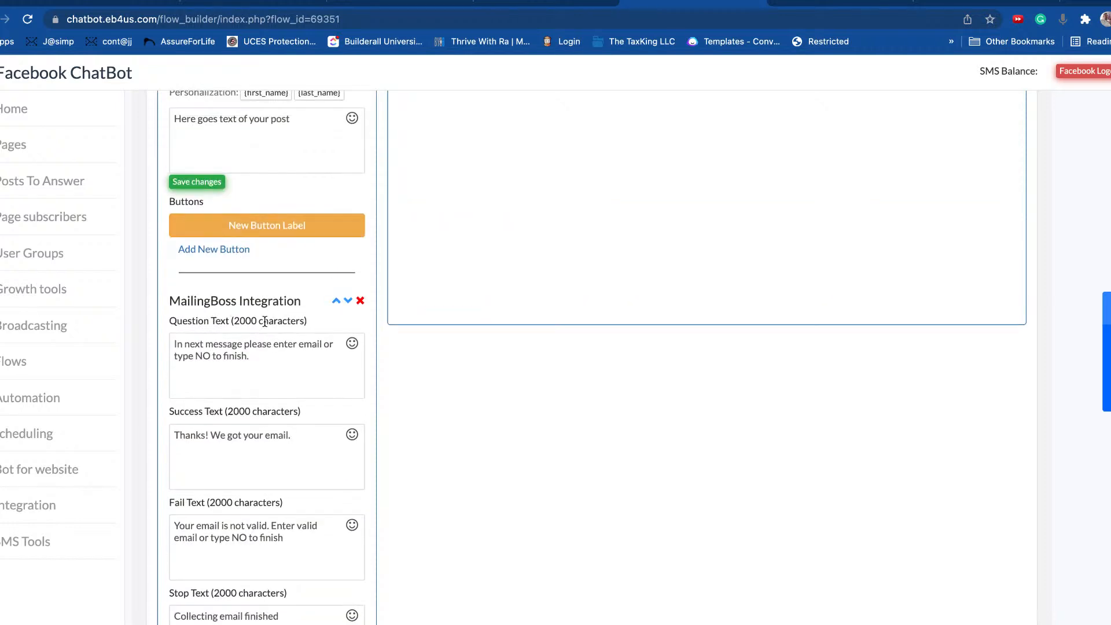
scroll(267, 322, down, 1)
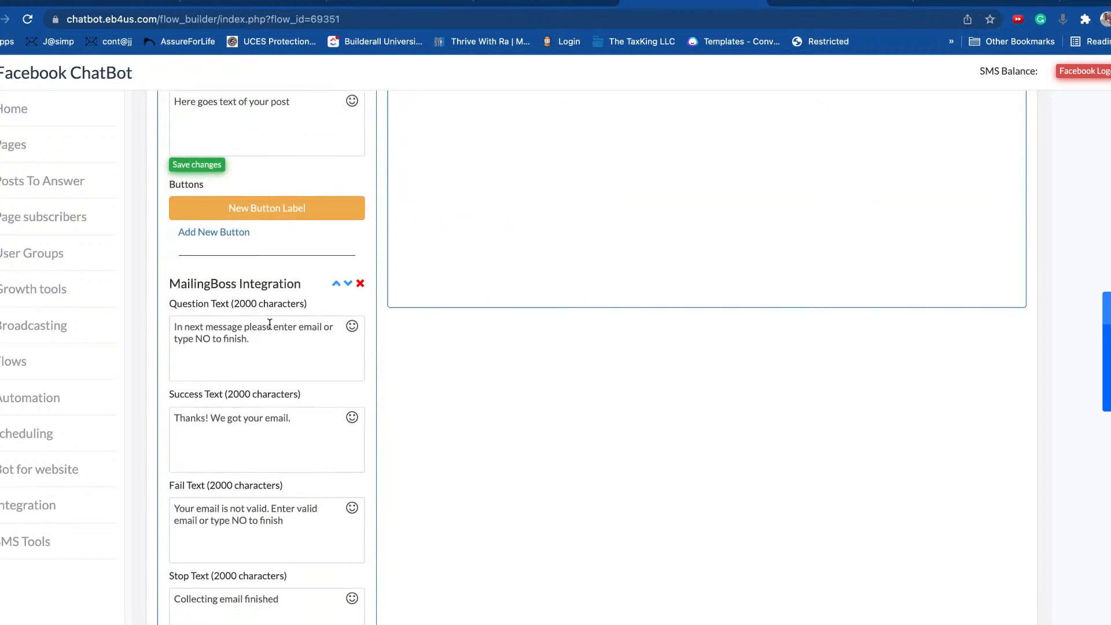
click(210, 339)
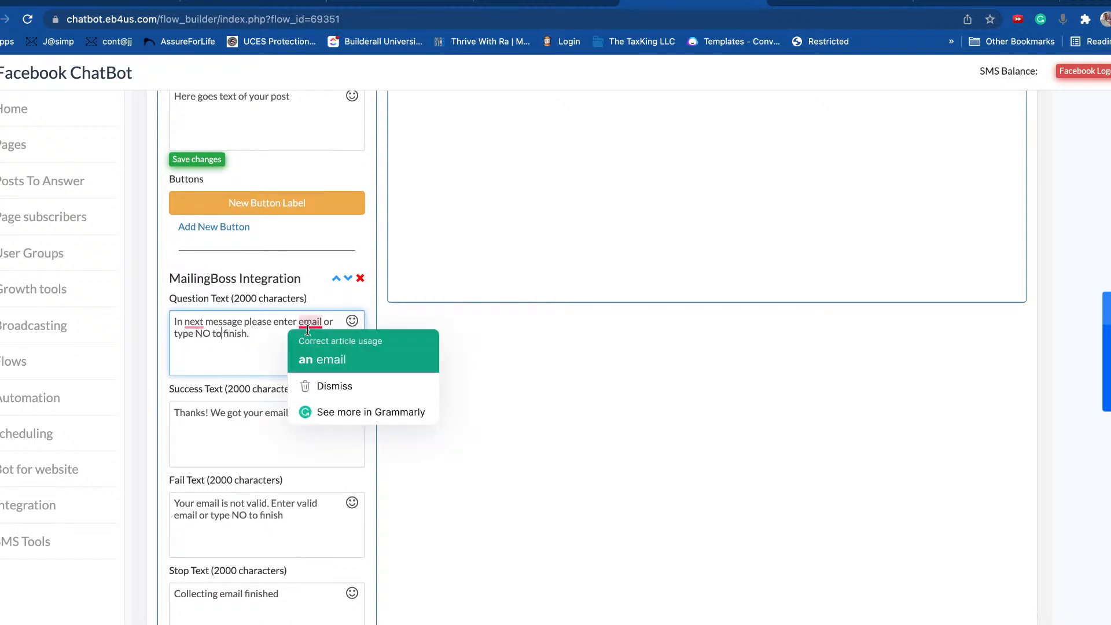
click(248, 358)
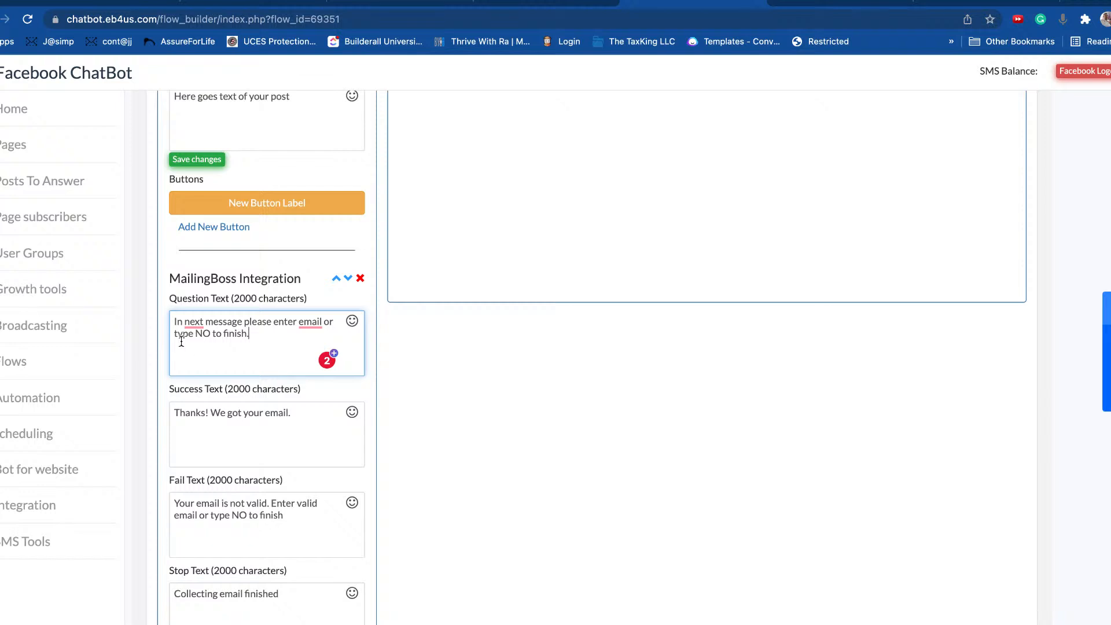
mouse_move(317, 321)
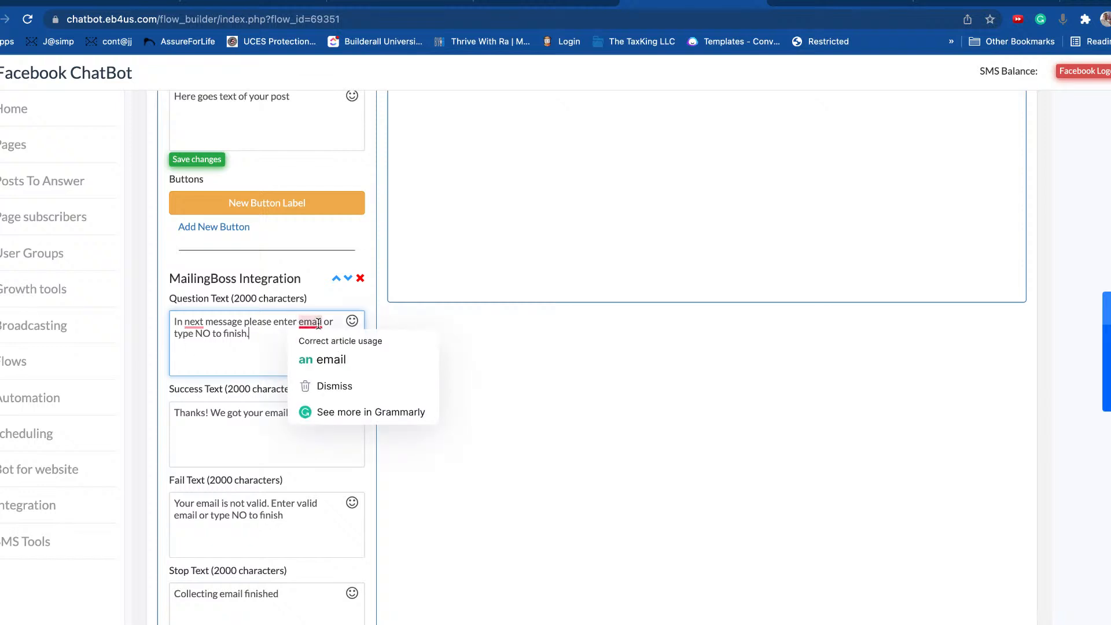
click(226, 426)
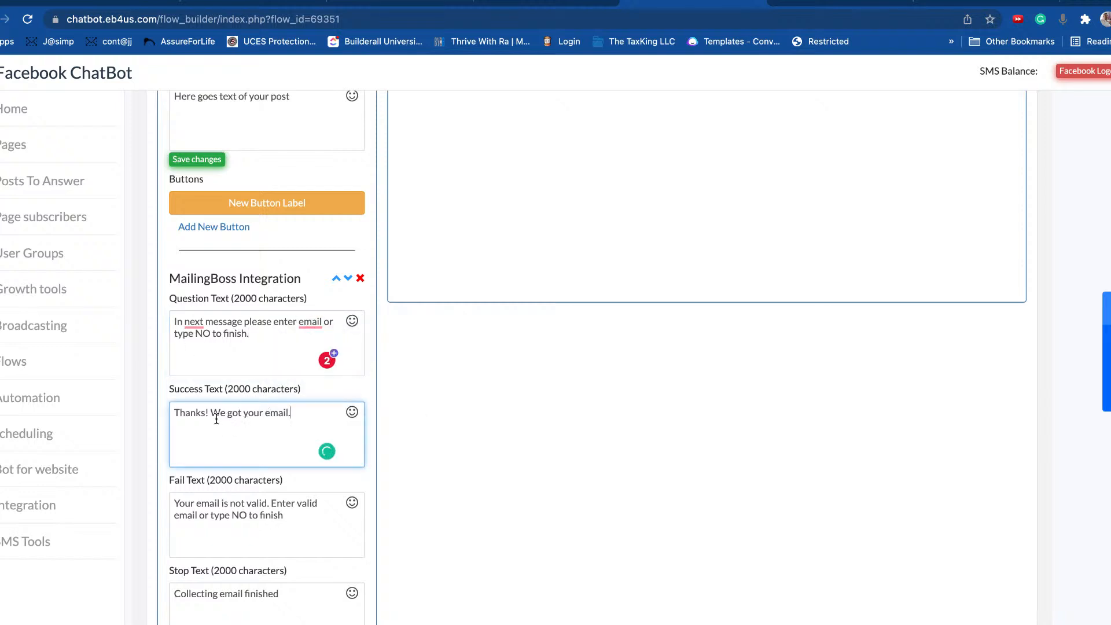
scroll(216, 419, down, 2)
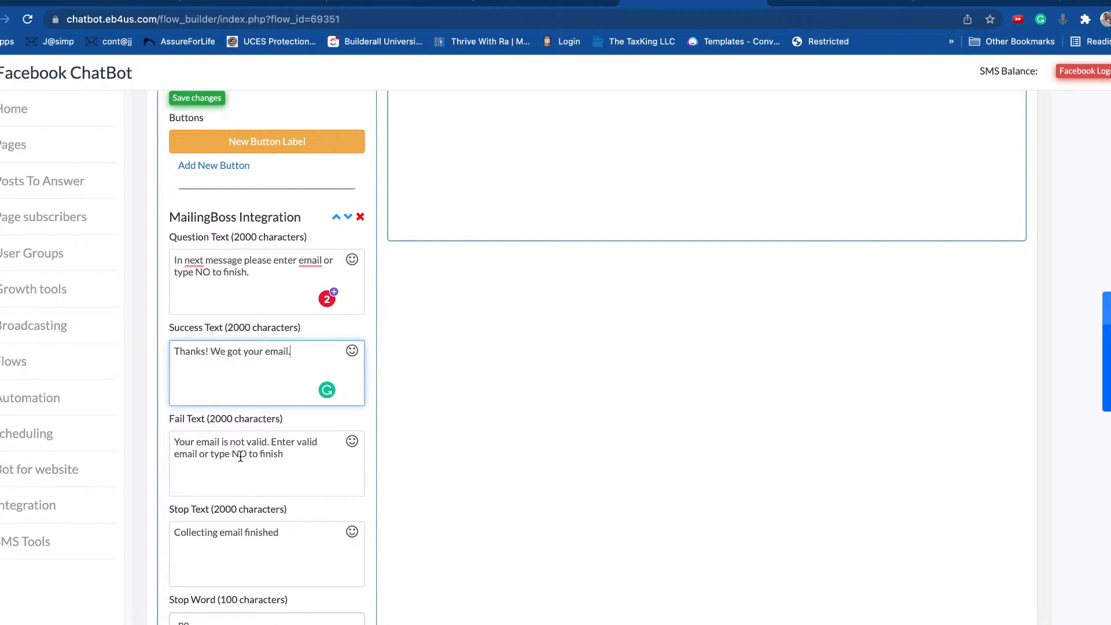
scroll(284, 450, down, 2)
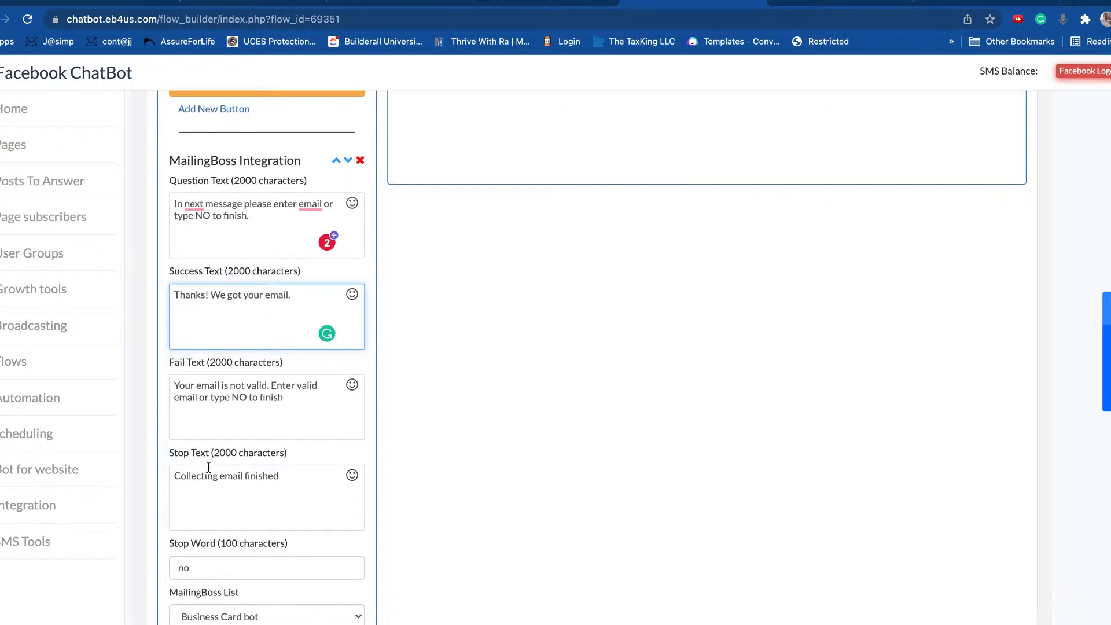
scroll(190, 443, down, 7)
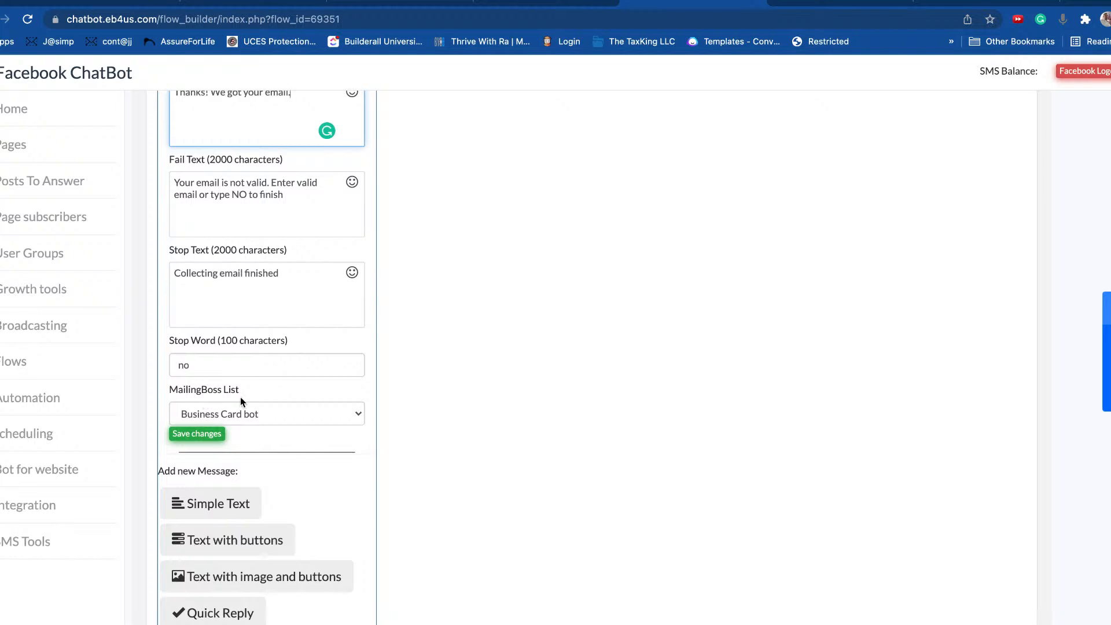
scroll(255, 440, down, 7)
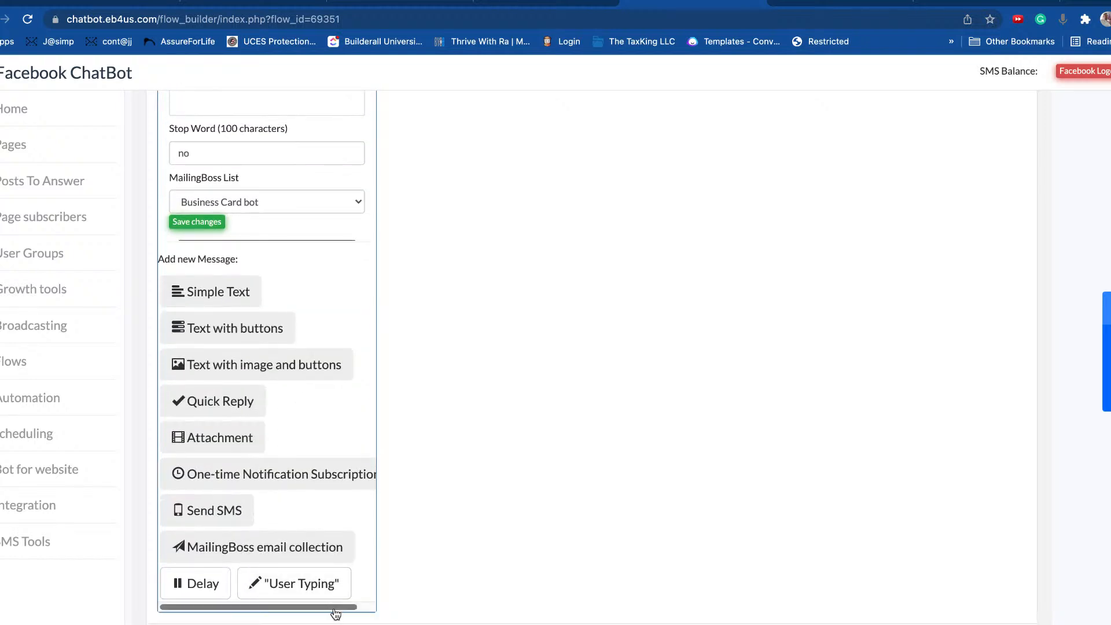
mouse_move(333, 608)
mouse_down()
mouse_move(363, 610)
mouse_move(330, 607)
mouse_up()
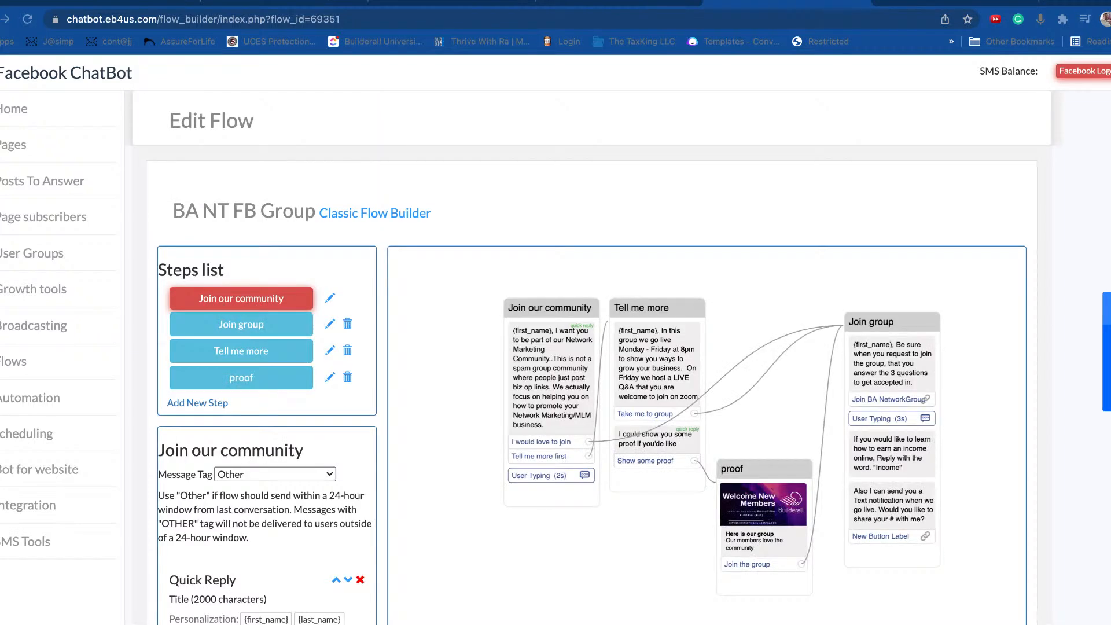
Step: Rearrange the proof, Join our community and Tell me more cards across the canvas
scroll(384, 277, down, 3)
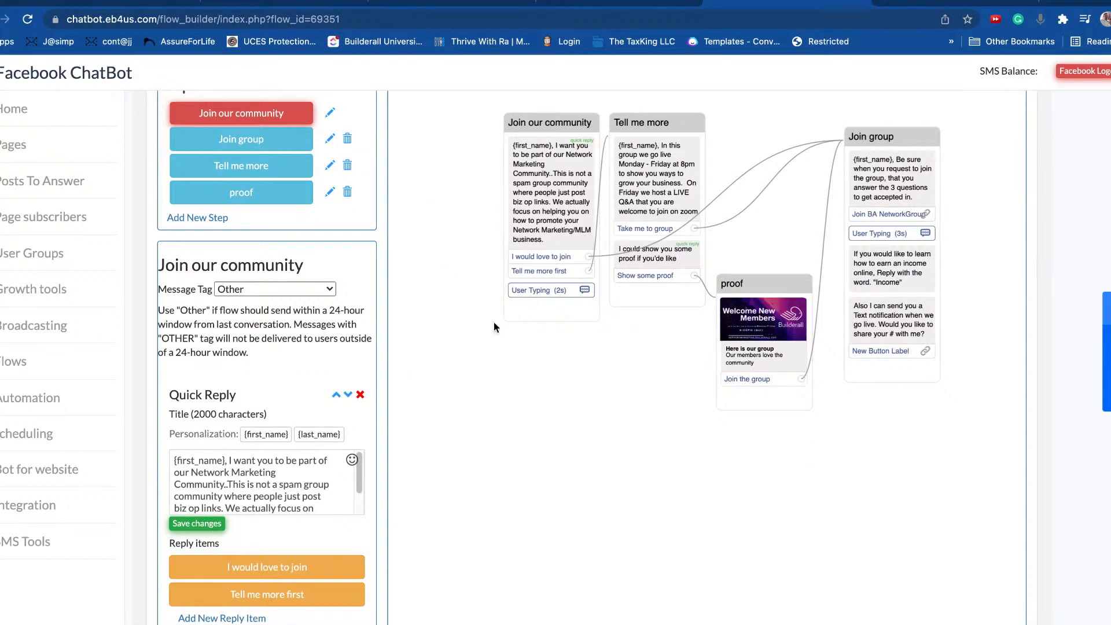
scroll(609, 359, up, 2)
scroll(613, 359, down, 1)
drag(967, 424, 909, 484)
drag(727, 345, 716, 380)
drag(489, 164, 456, 147)
mouse_move(570, 162)
mouse_down()
mouse_move(546, 149)
mouse_move(559, 106)
mouse_move(573, 148)
mouse_up()
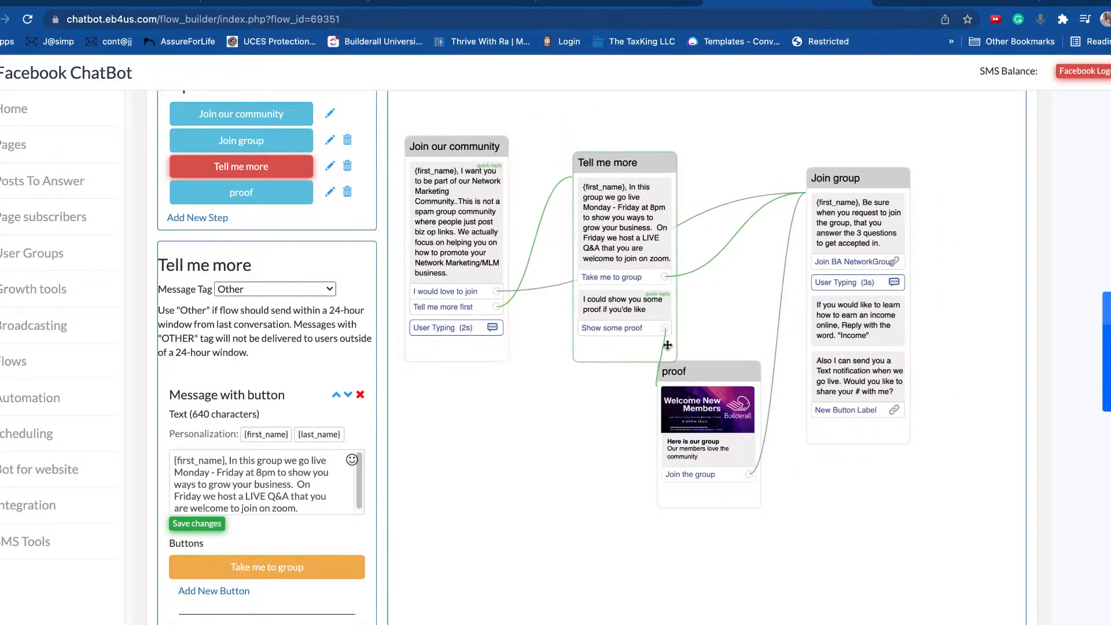
drag(713, 373, 762, 335)
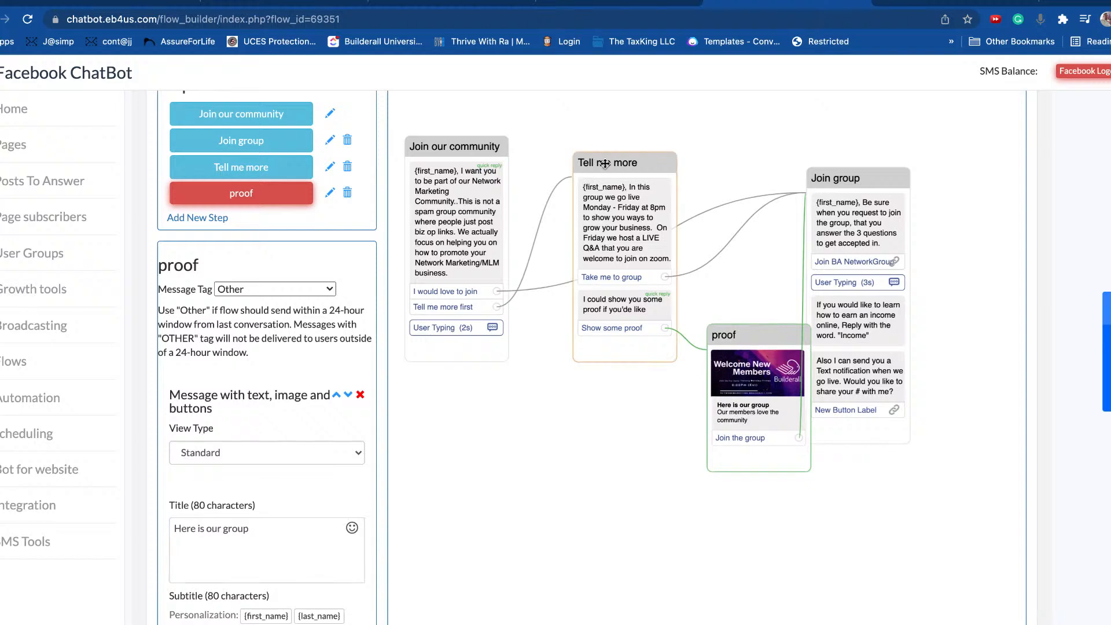
drag(603, 208, 566, 449)
drag(432, 139, 404, 111)
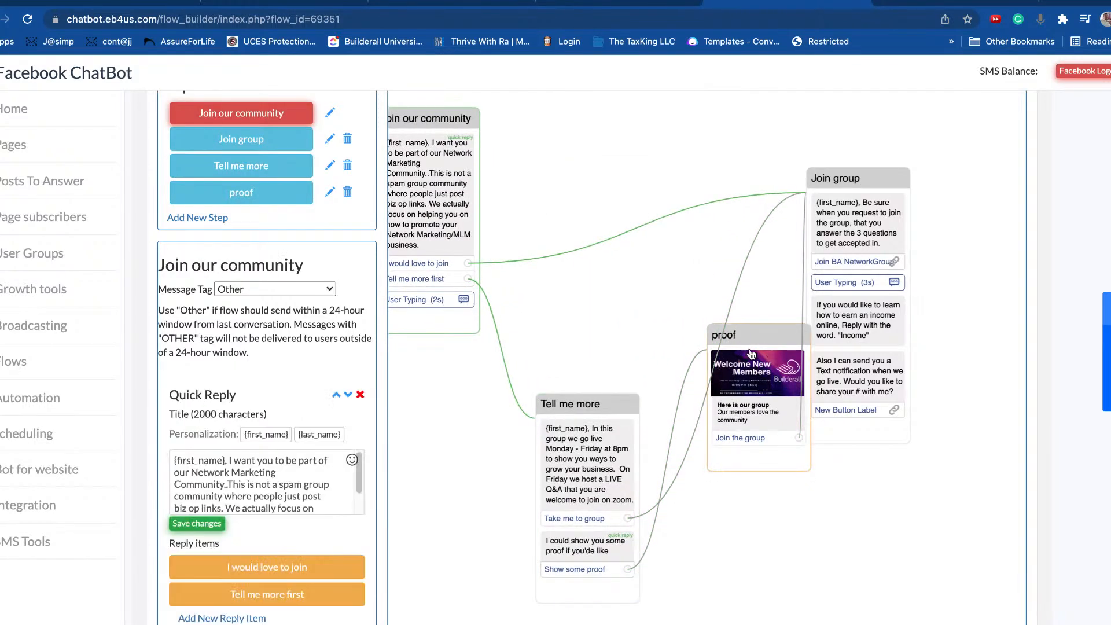
drag(750, 340, 714, 440)
drag(578, 403, 480, 323)
drag(698, 436, 607, 423)
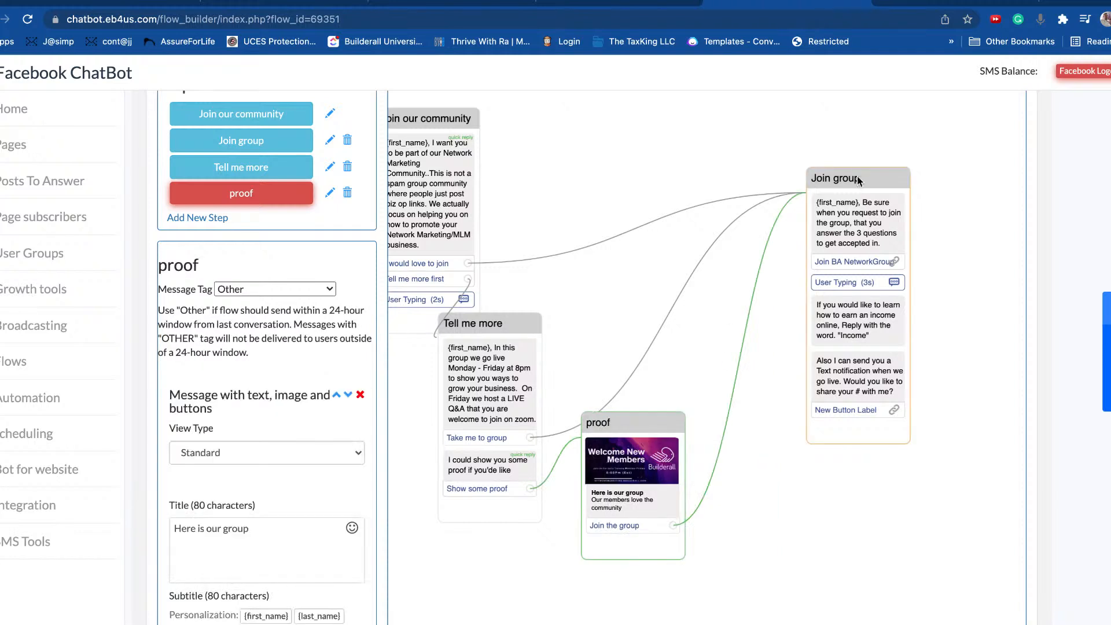
Step: Nudge the Join group card up-left and bring its text-notification message into view
drag(859, 178, 838, 154)
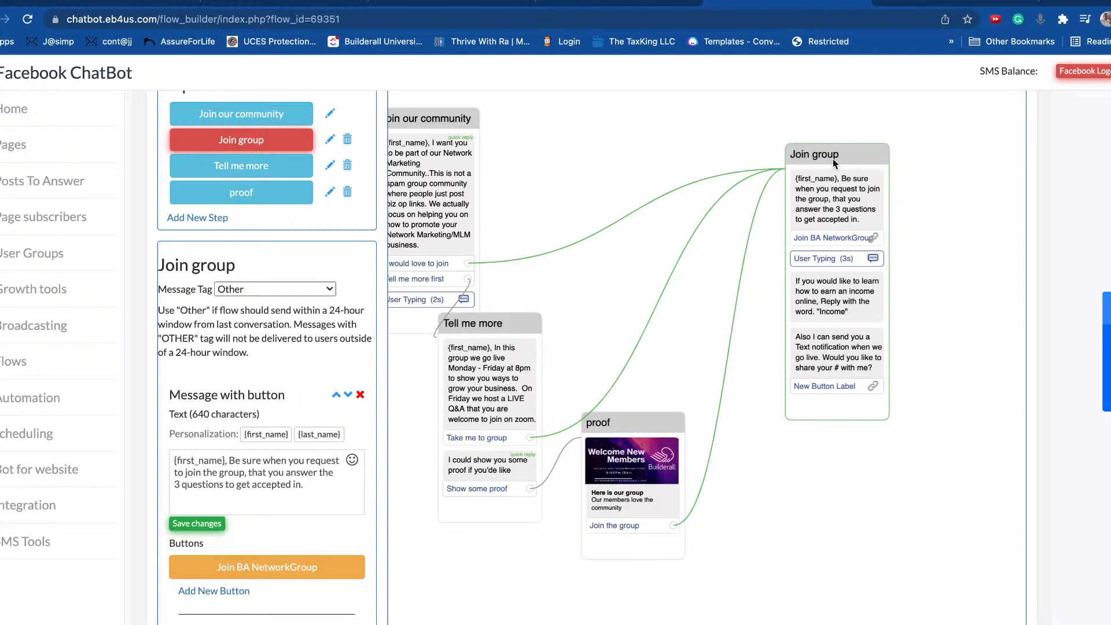
drag(836, 147, 820, 131)
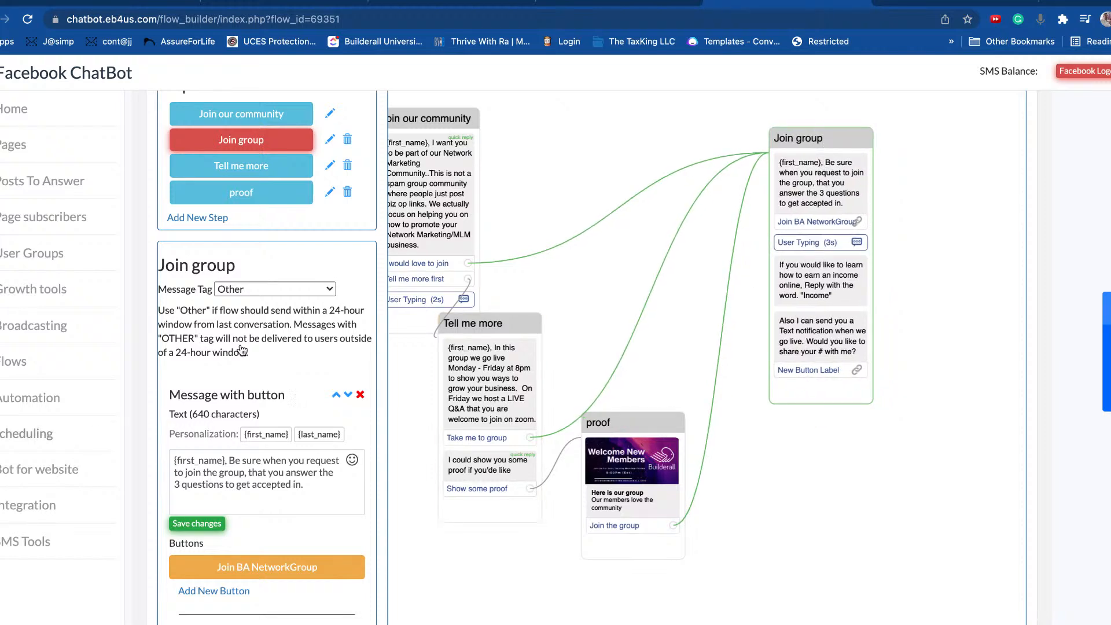
scroll(254, 350, down, 10)
scroll(260, 340, down, 3)
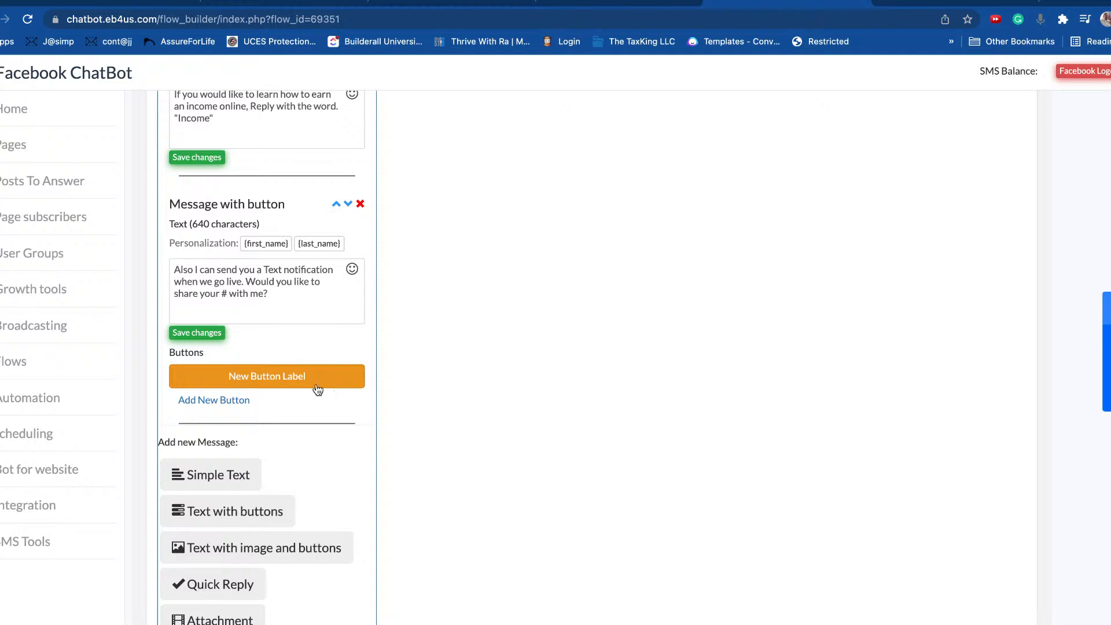
Step: Rename the notification button 'Yes', link it to a new step, and tag users SMSyes
click(264, 377)
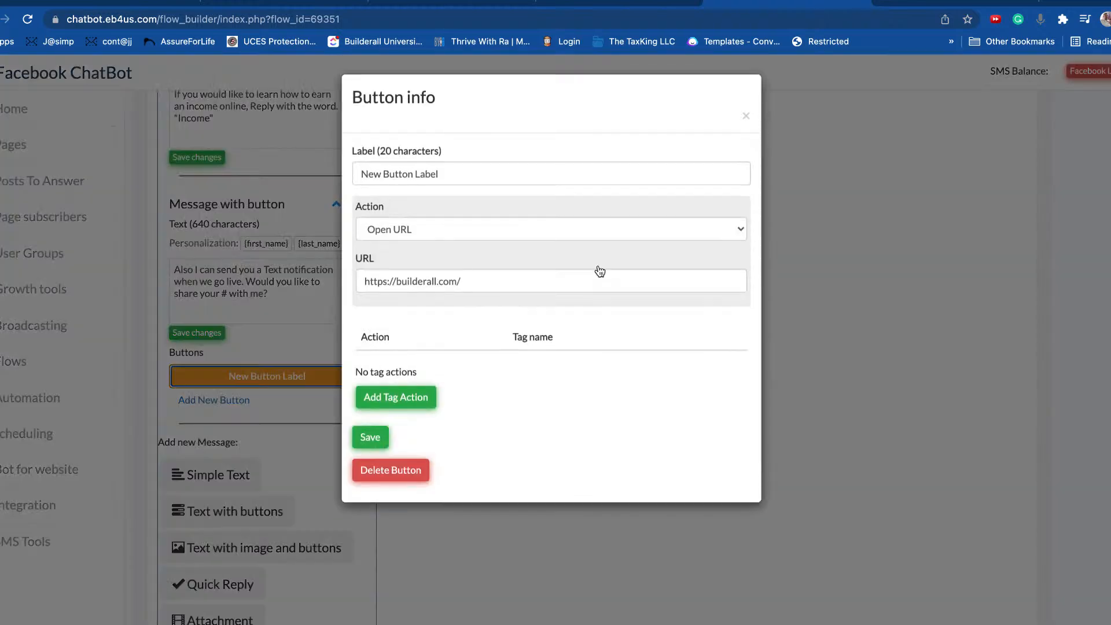
triple_click(479, 172)
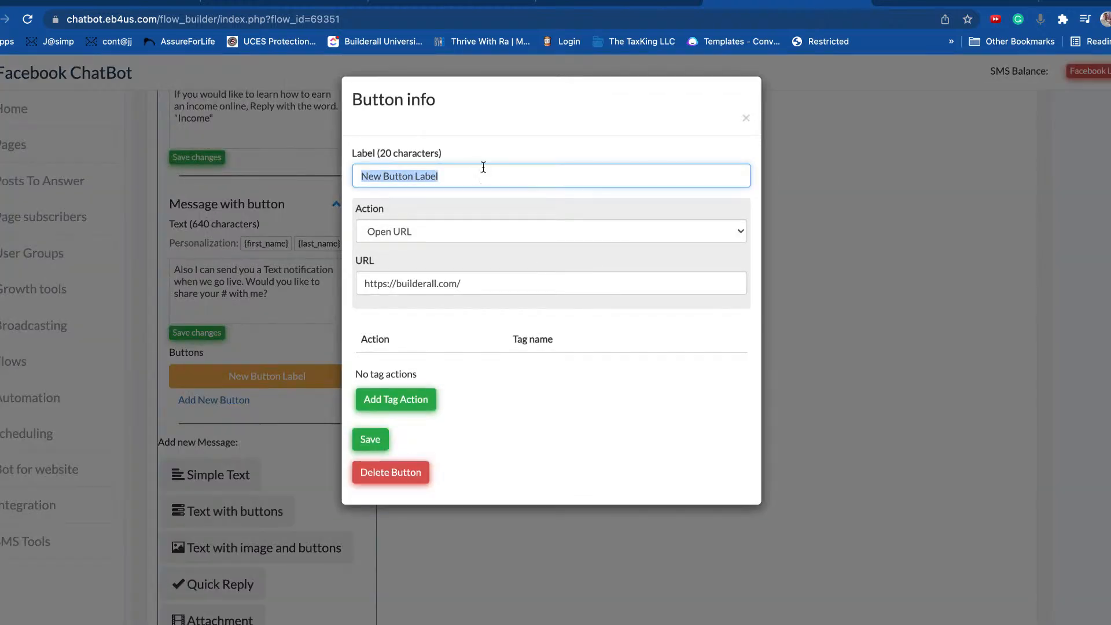
text(Yes)
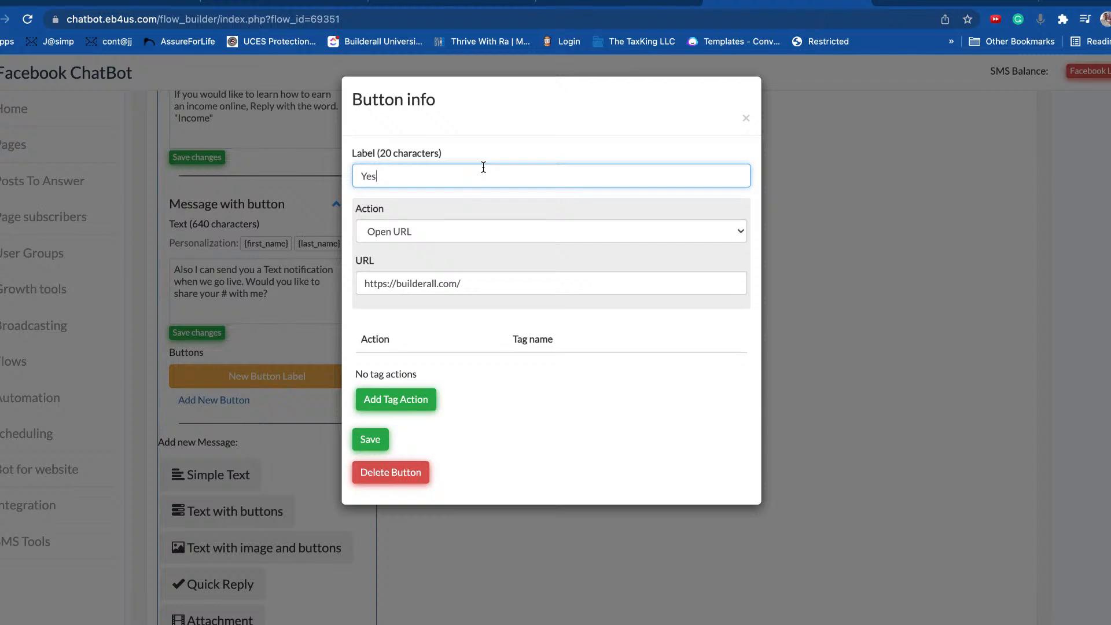
click(417, 236)
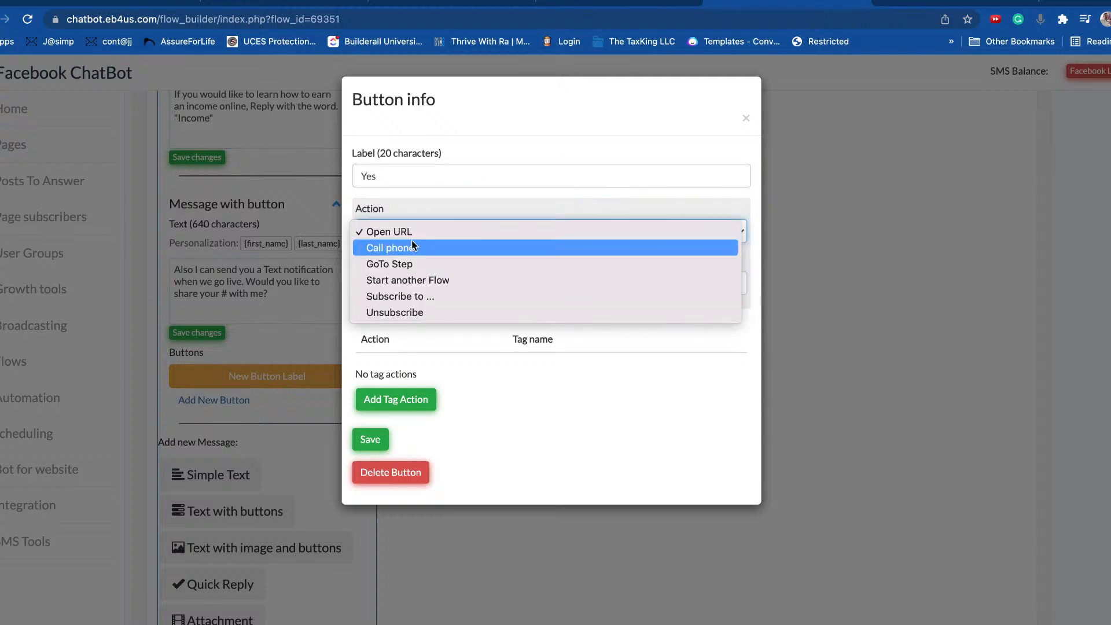
click(400, 266)
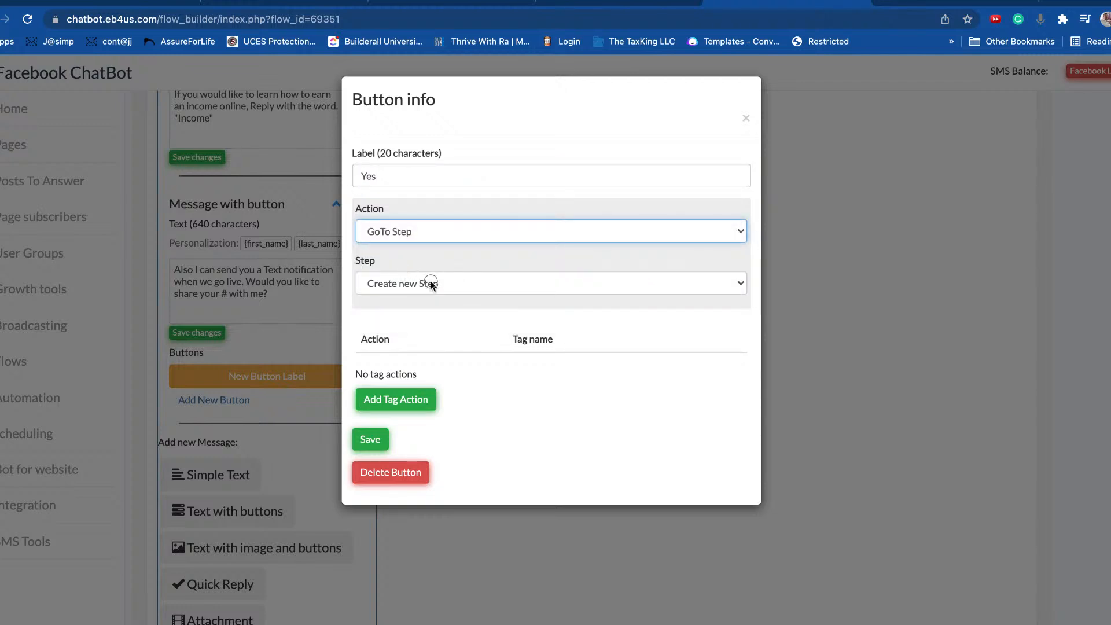
click(426, 283)
click(415, 283)
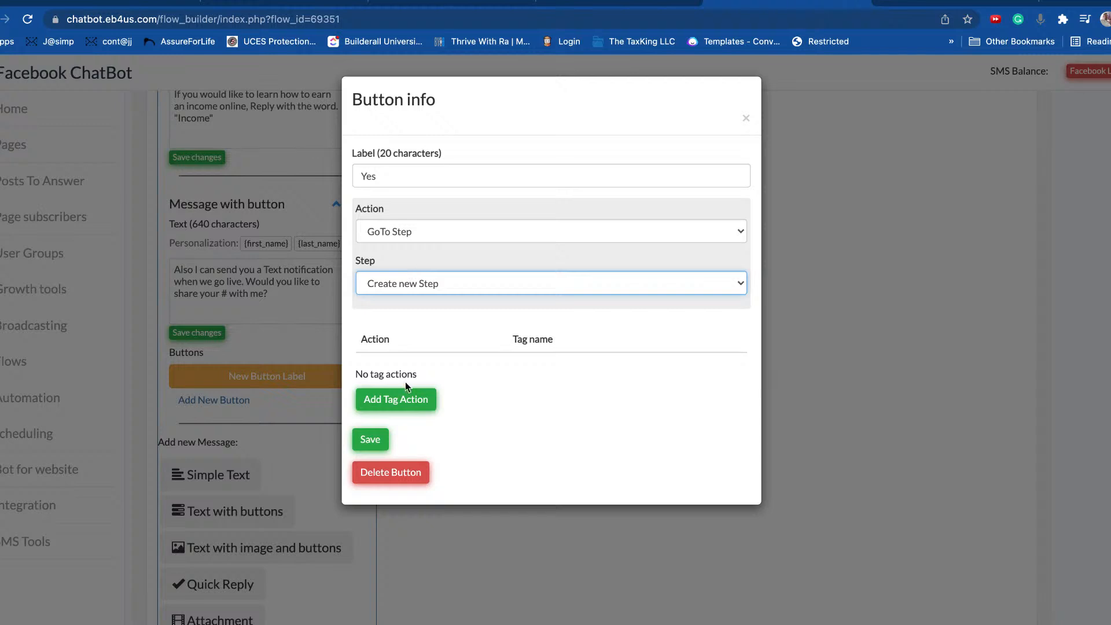
click(408, 398)
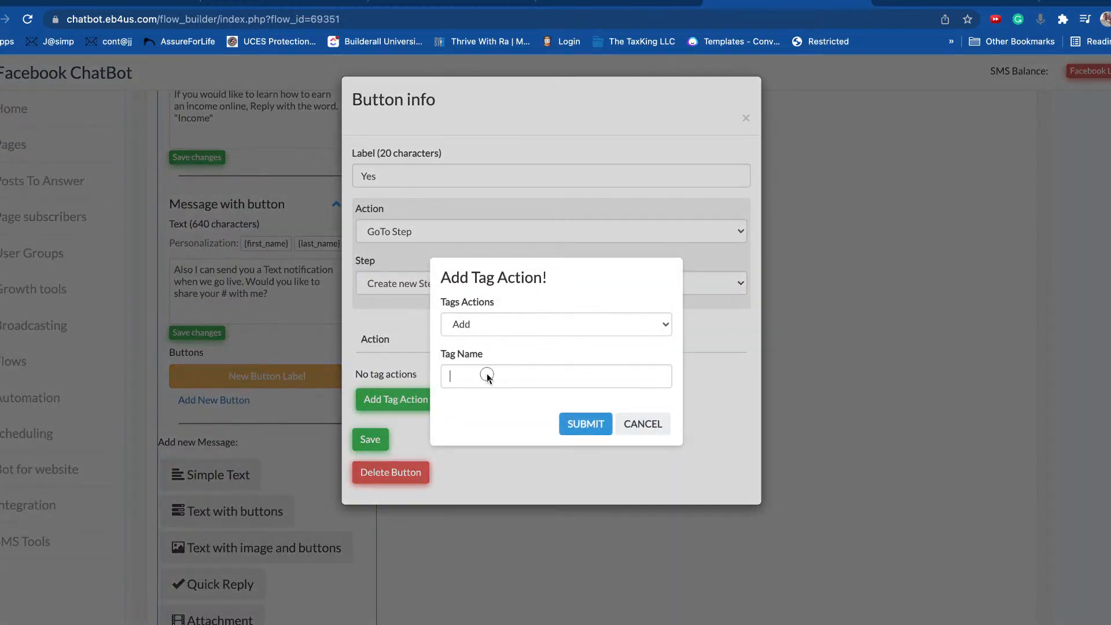
click(486, 377)
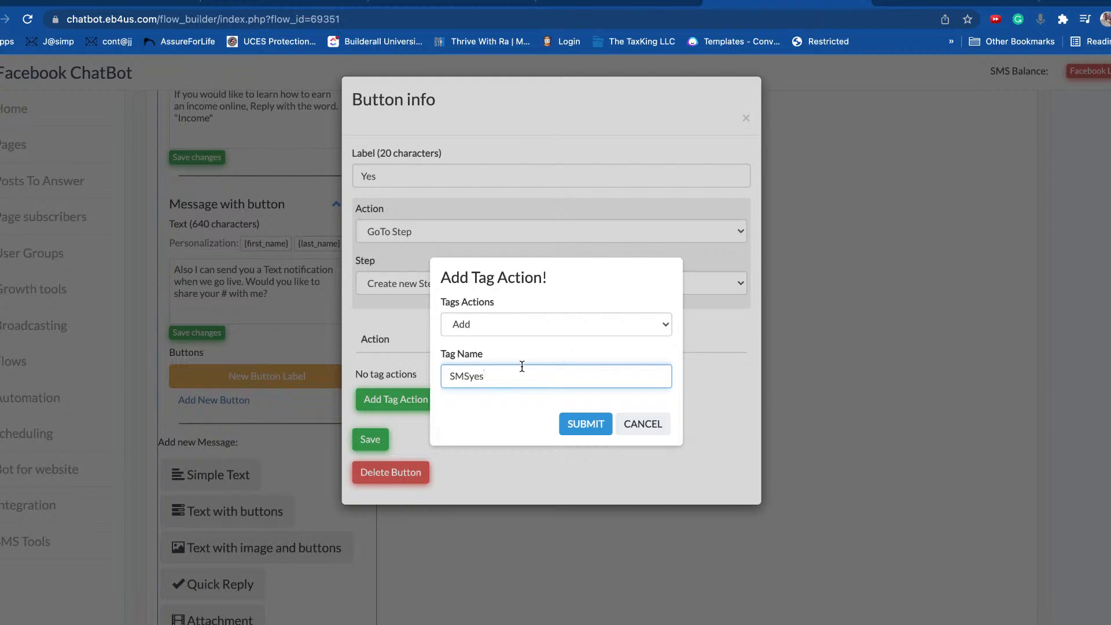
click(576, 429)
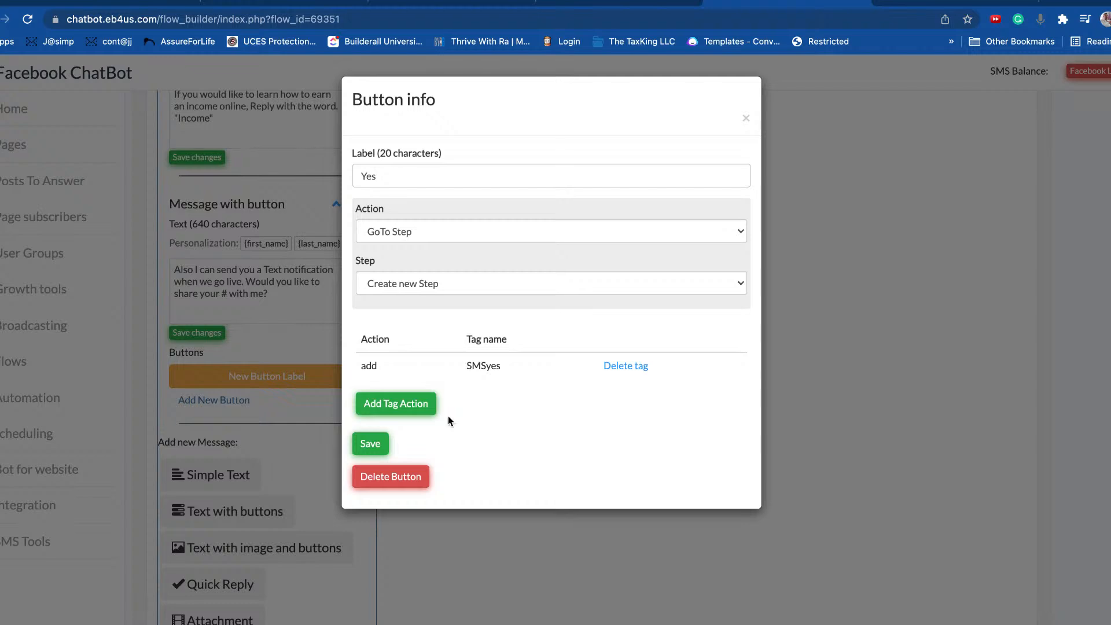
click(371, 443)
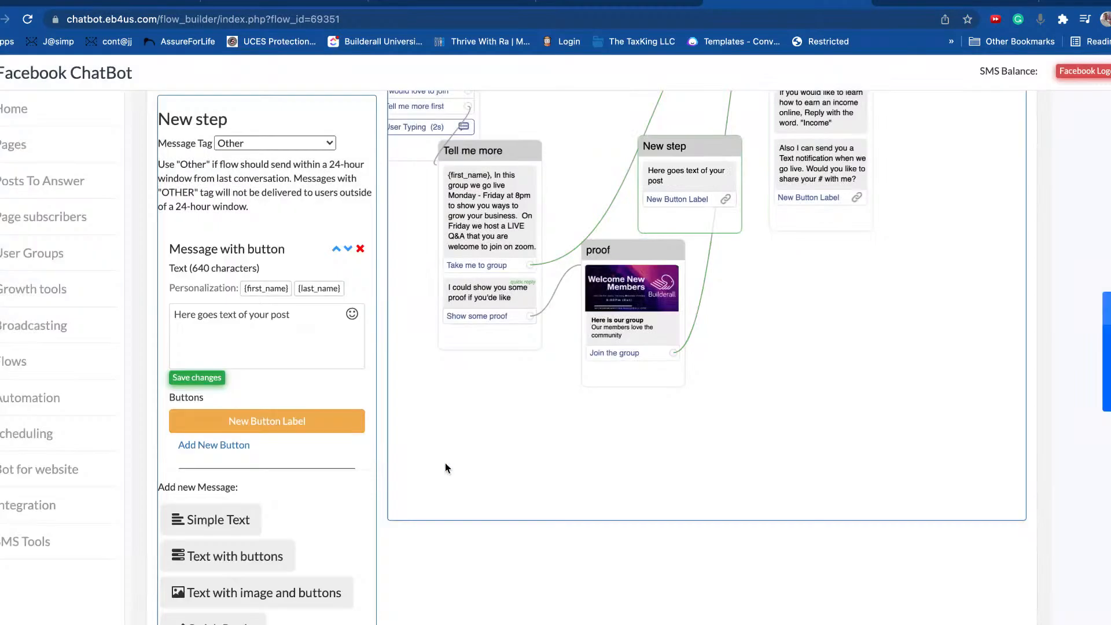
Step: Place the new step under the Yes button with message '{first_name} Please select your phone nymber'
drag(695, 140, 871, 263)
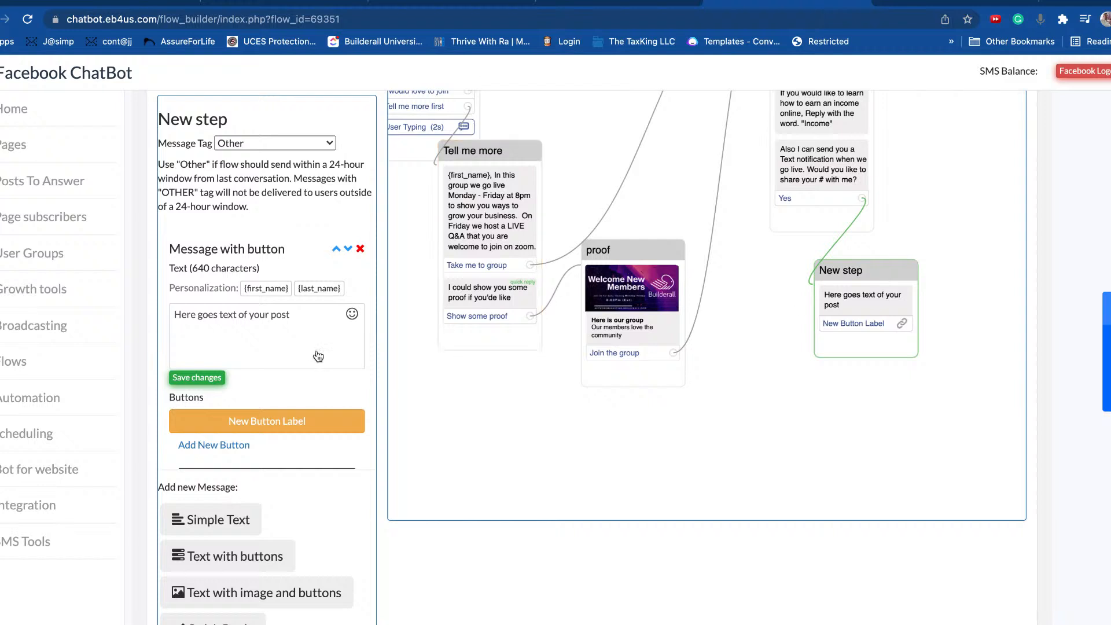
triple_click(303, 318)
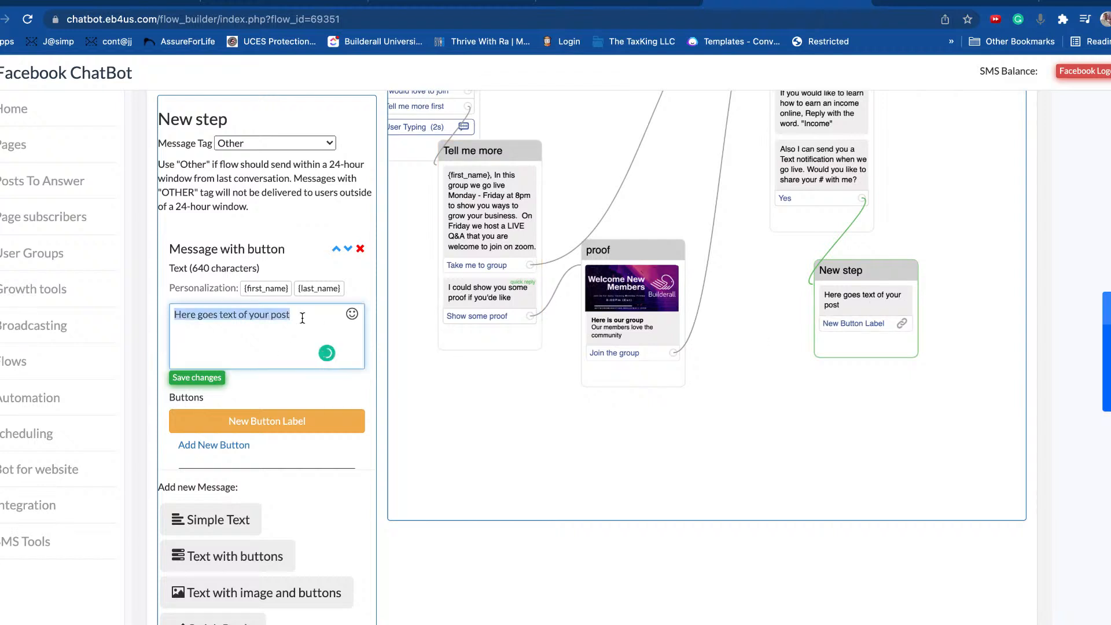
click(262, 292)
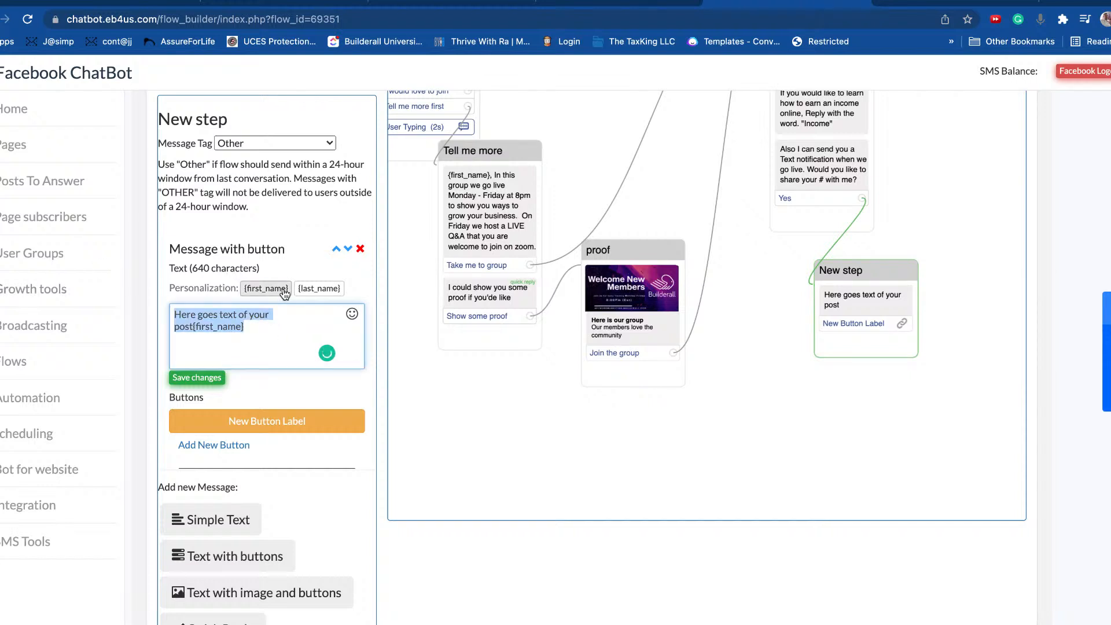
key(BackSpace)
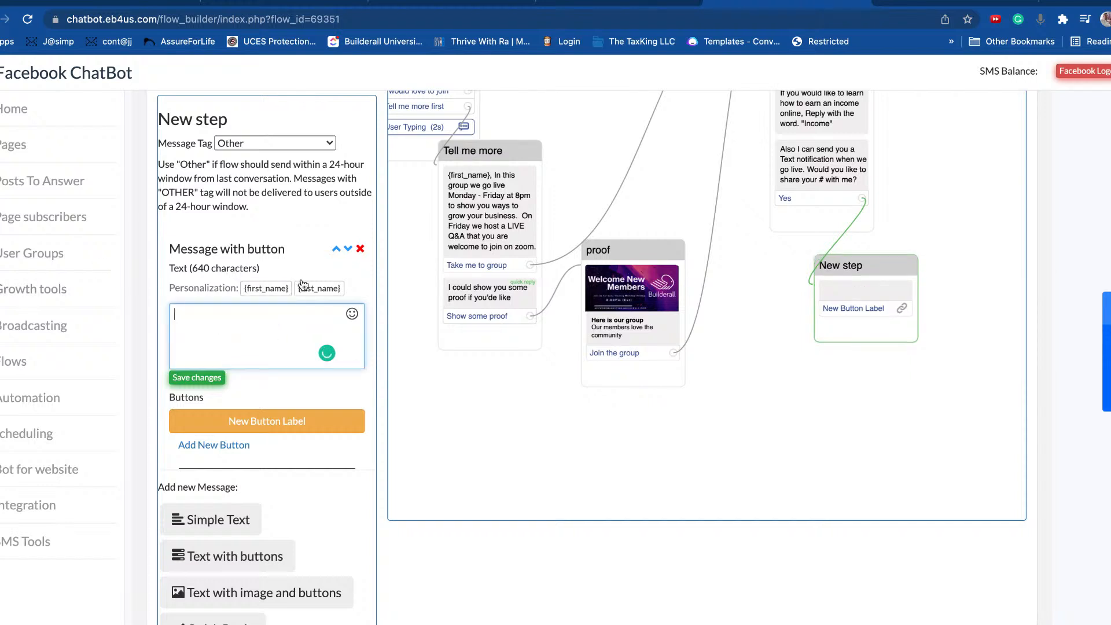
click(264, 287)
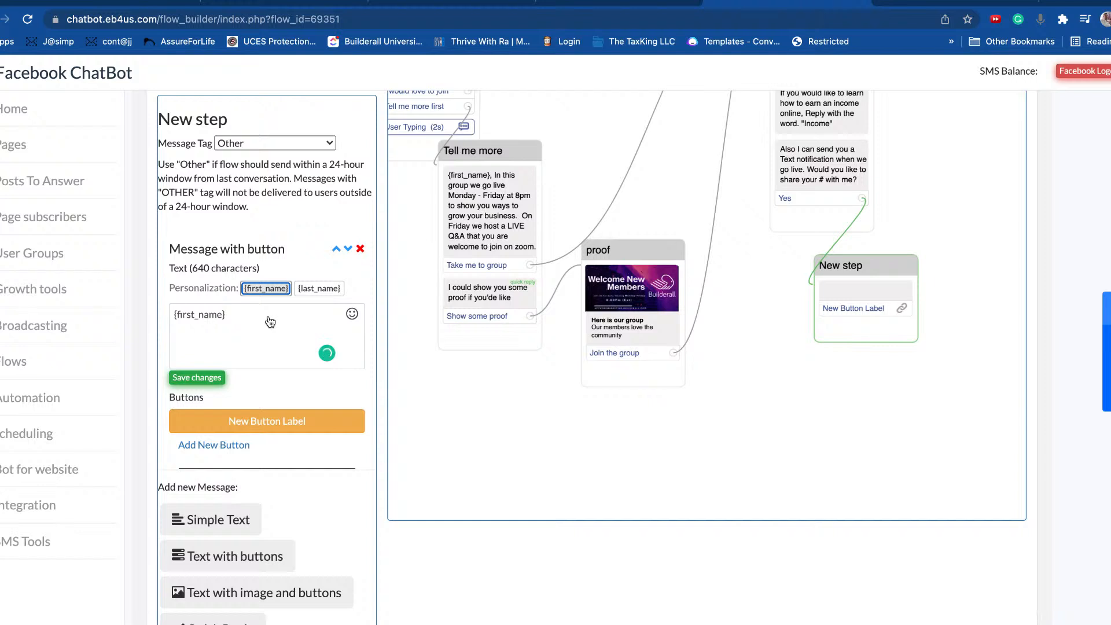
click(269, 316)
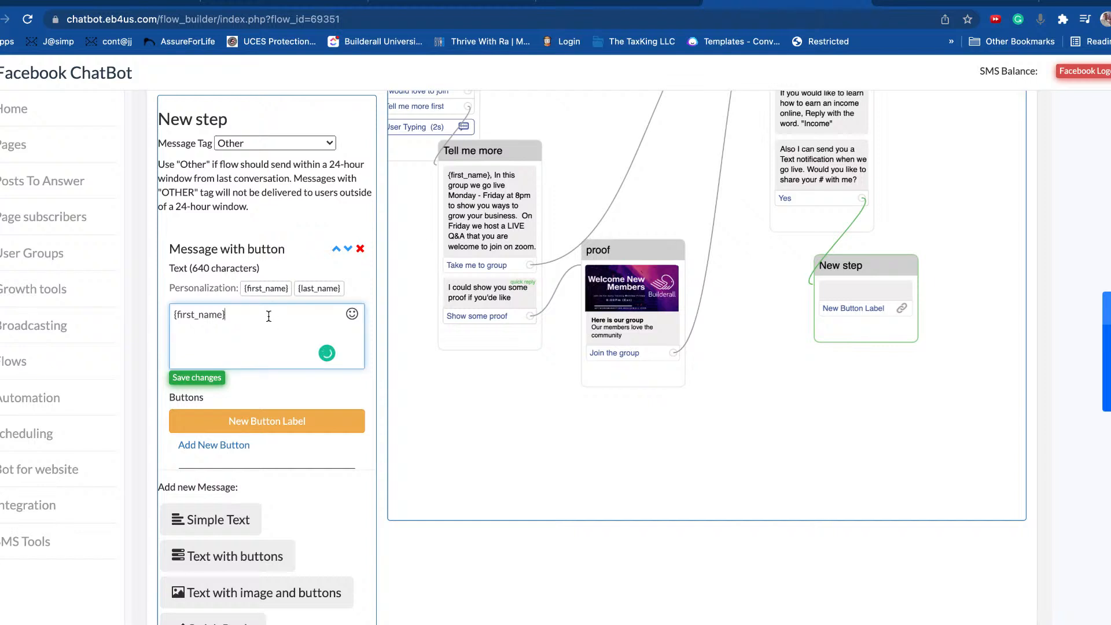
text(Please select)
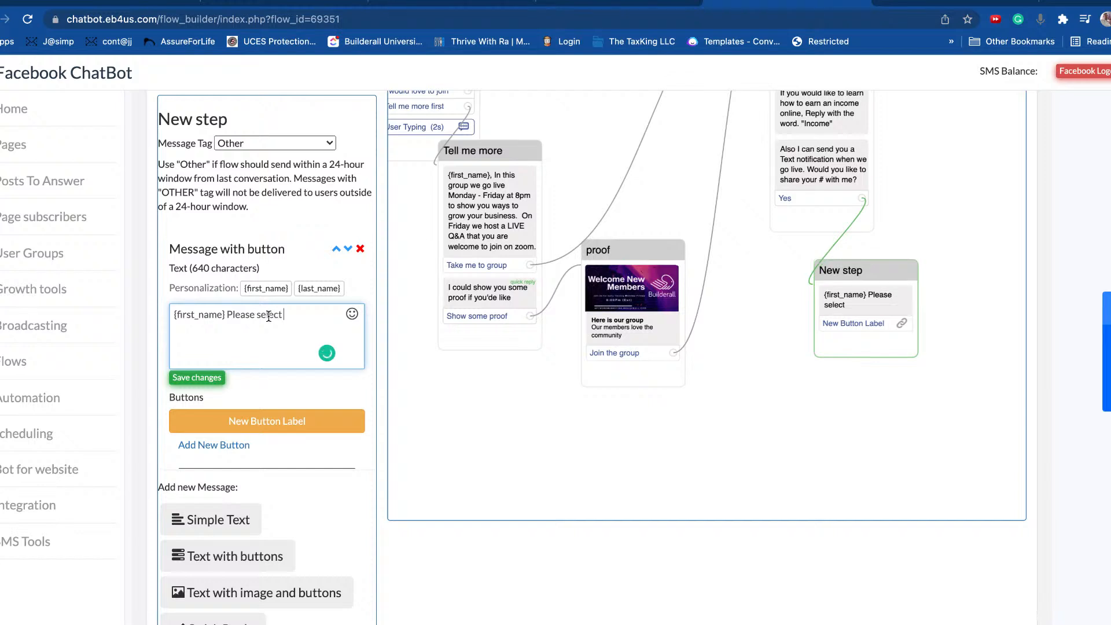
text( your phone nymber)
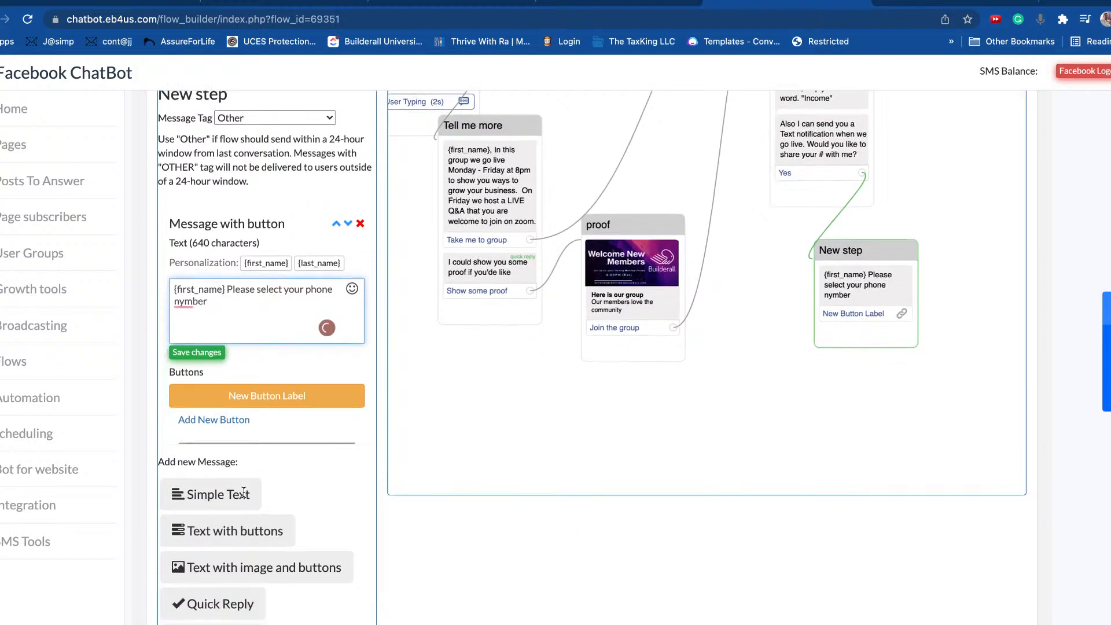
scroll(232, 463, down, 3)
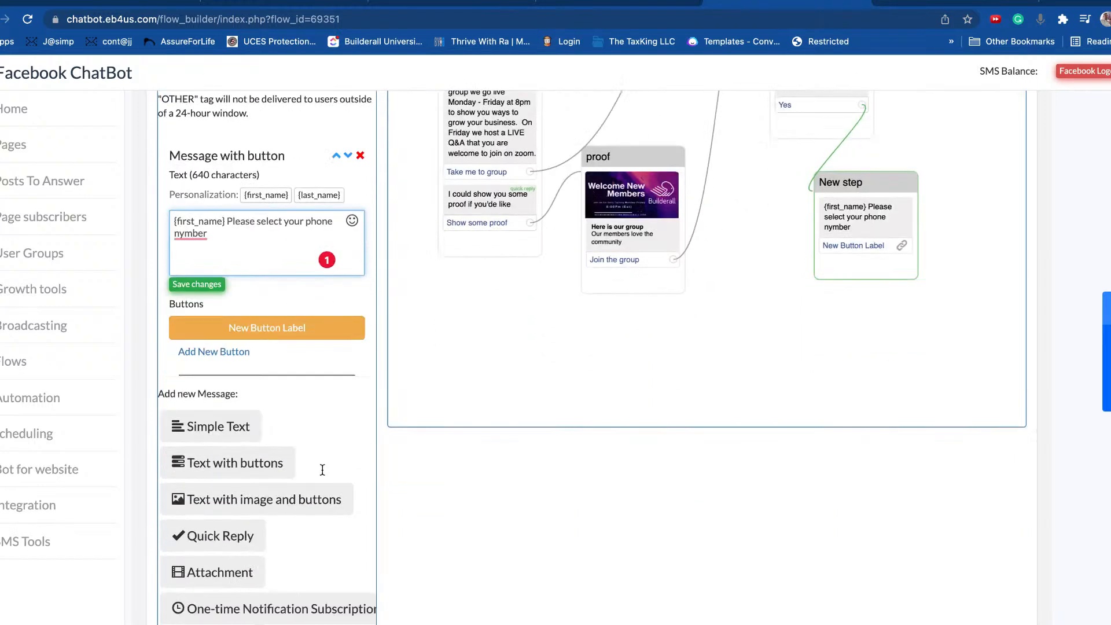
Step: Add a quick reply block to the new step and delete its placeholder button message
click(232, 538)
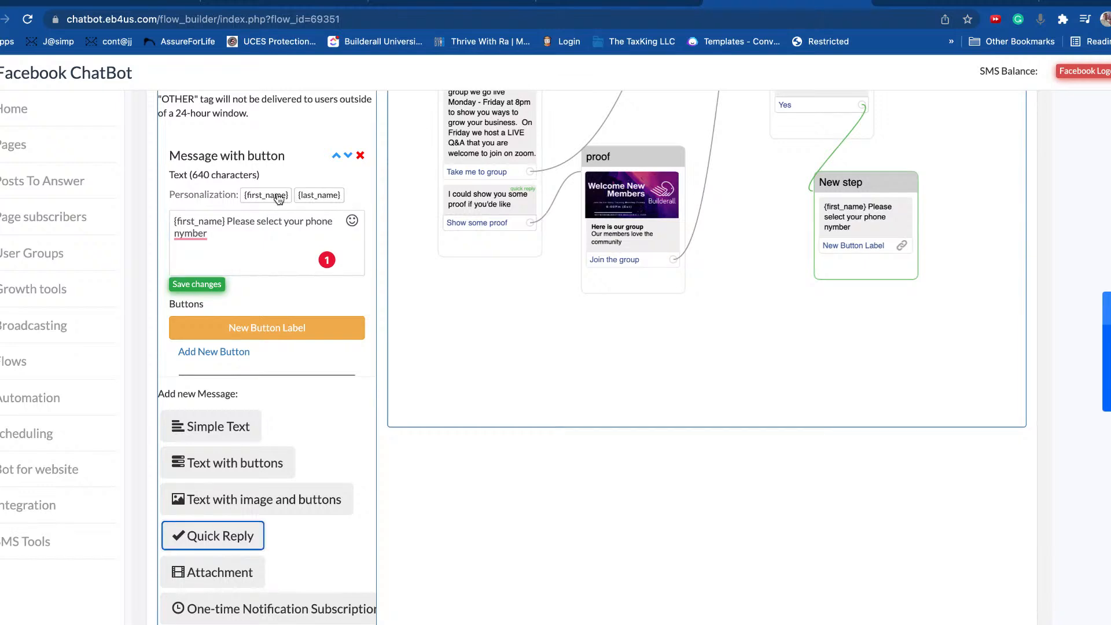
scroll(560, 335, down, 3)
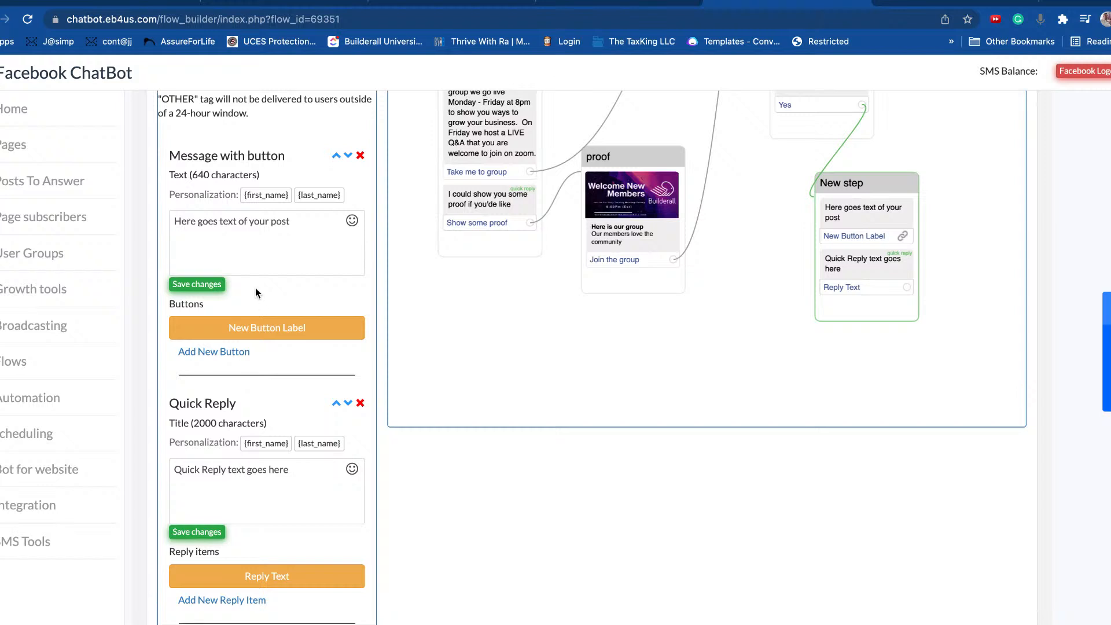
scroll(309, 303, up, 1)
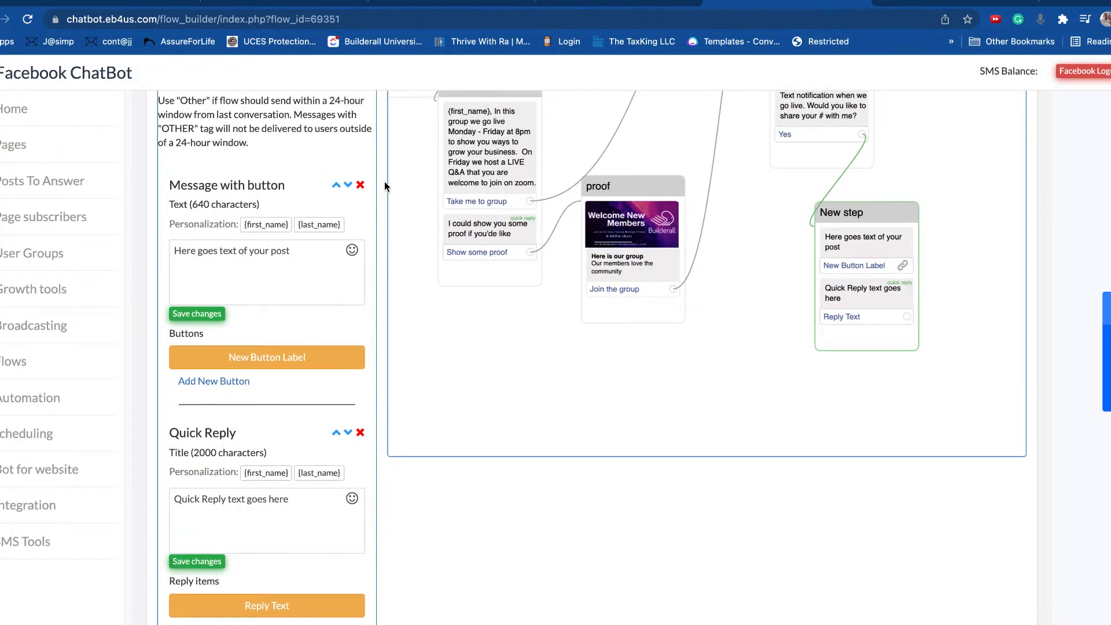
click(360, 185)
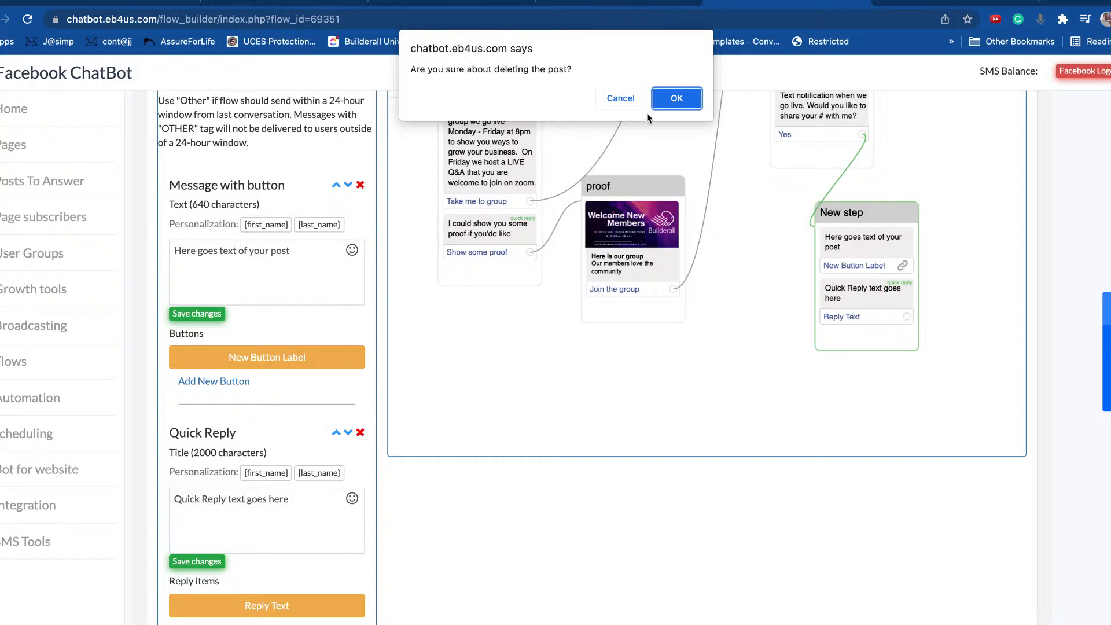
click(676, 98)
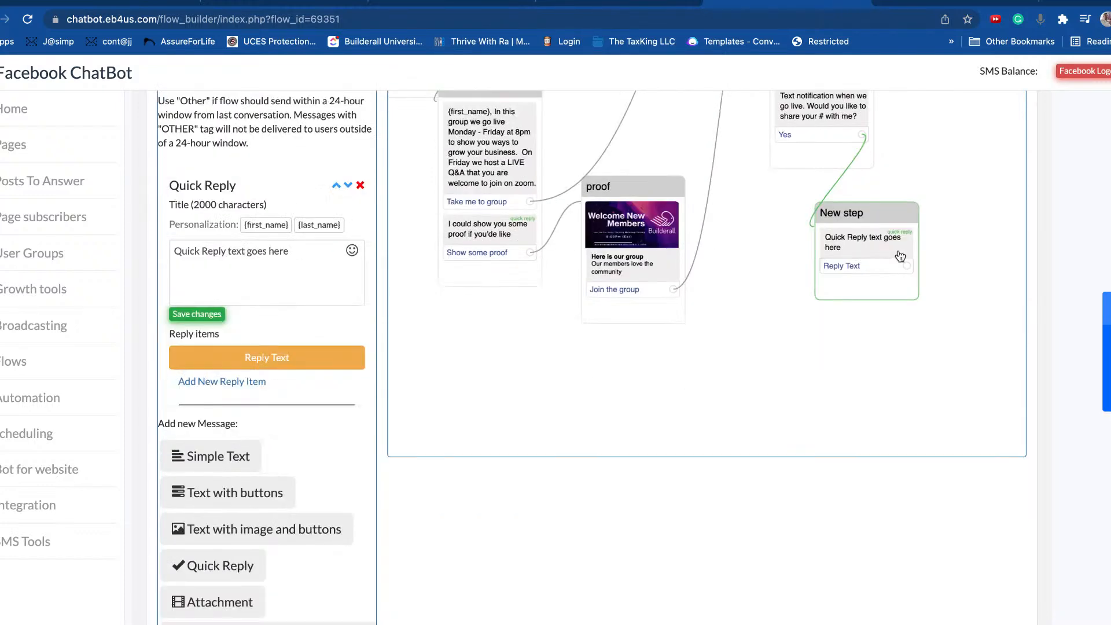
Step: Set the quick reply text to '{first_name}, Please select your phone number below'
triple_click(297, 252)
key(BackSpace)
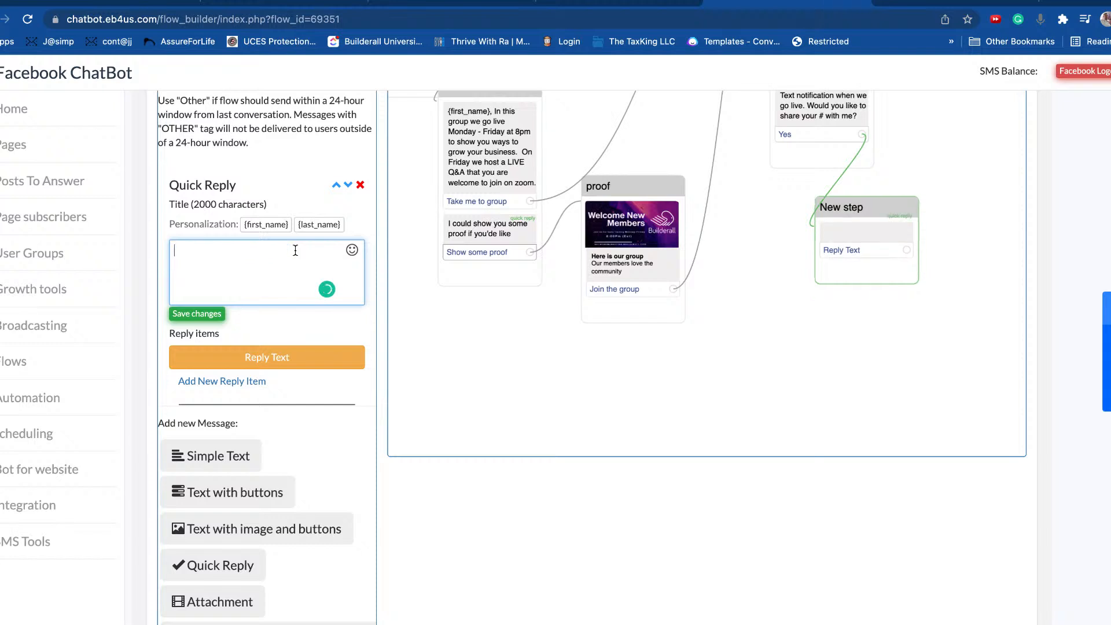
click(266, 225)
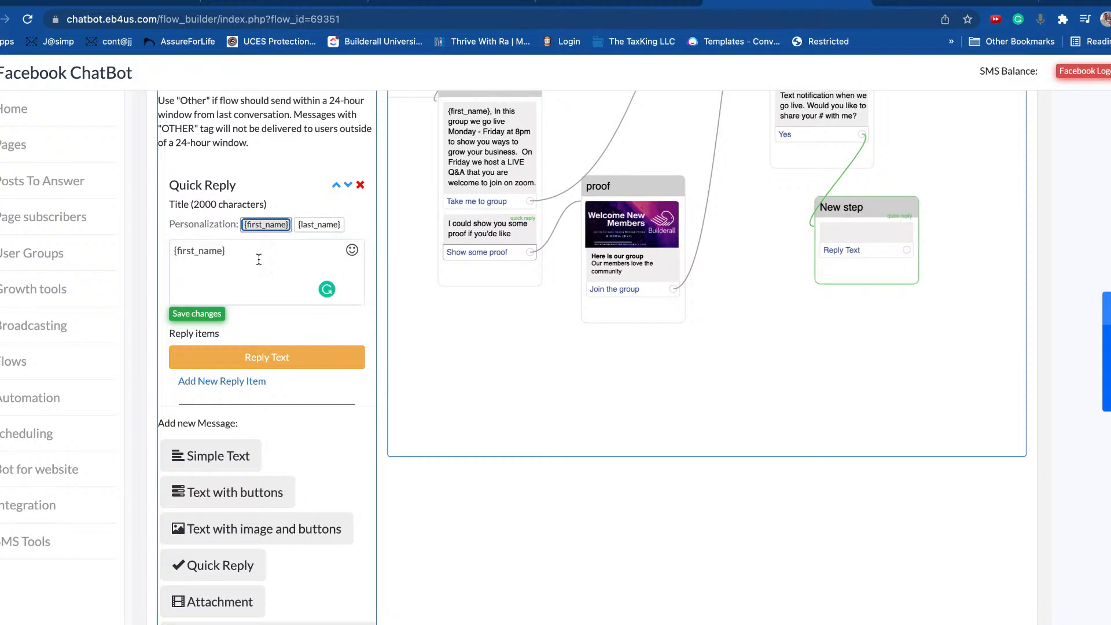
click(270, 253)
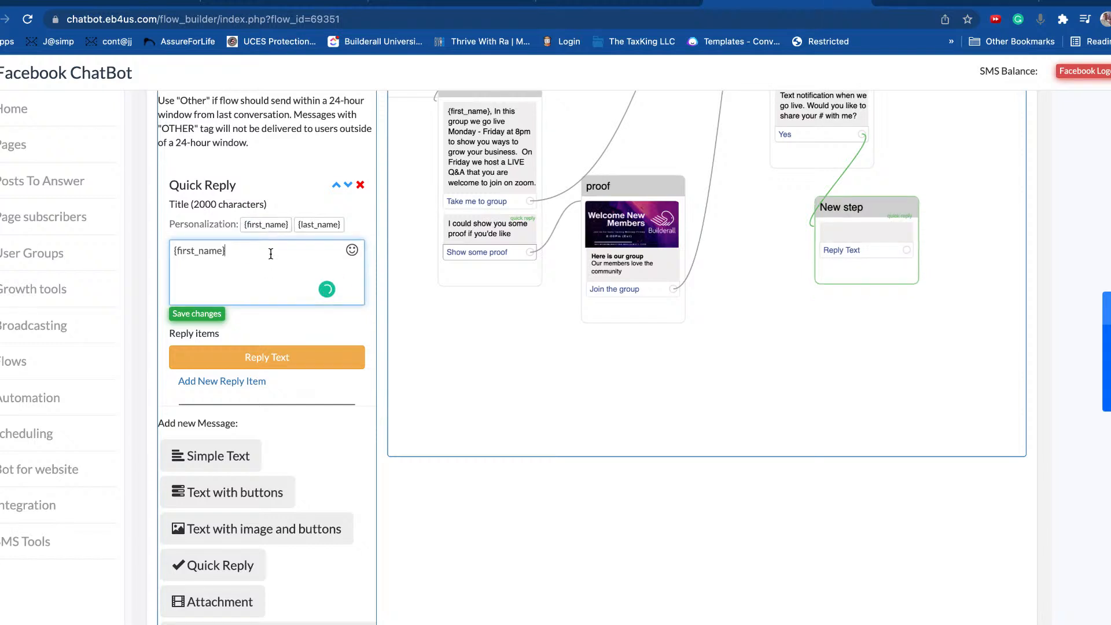
text(, Please selec)
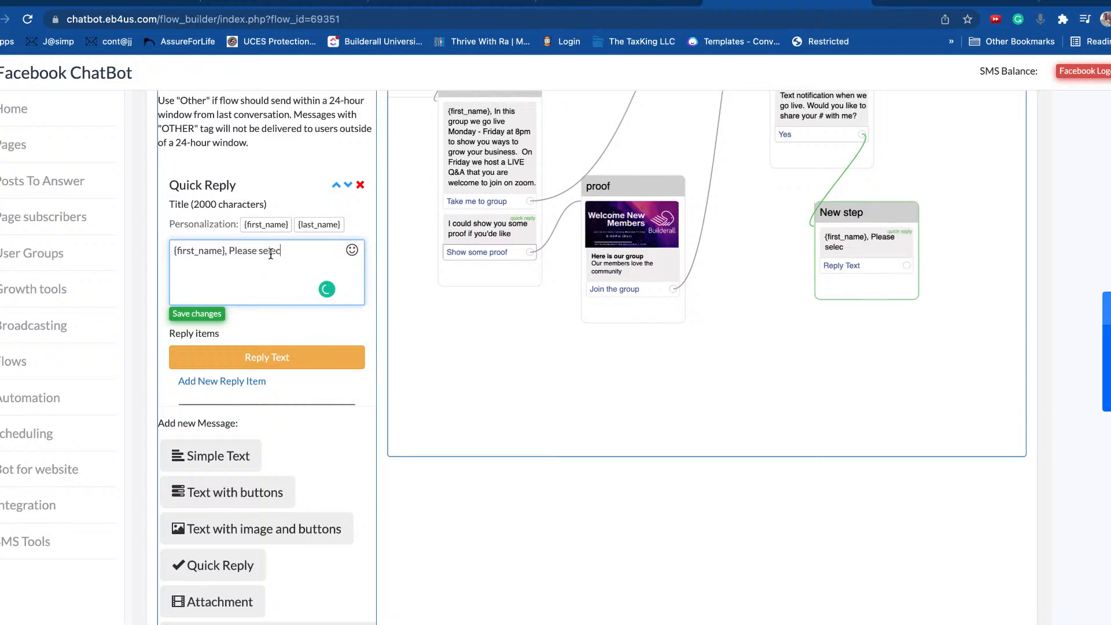
text(t you phone num)
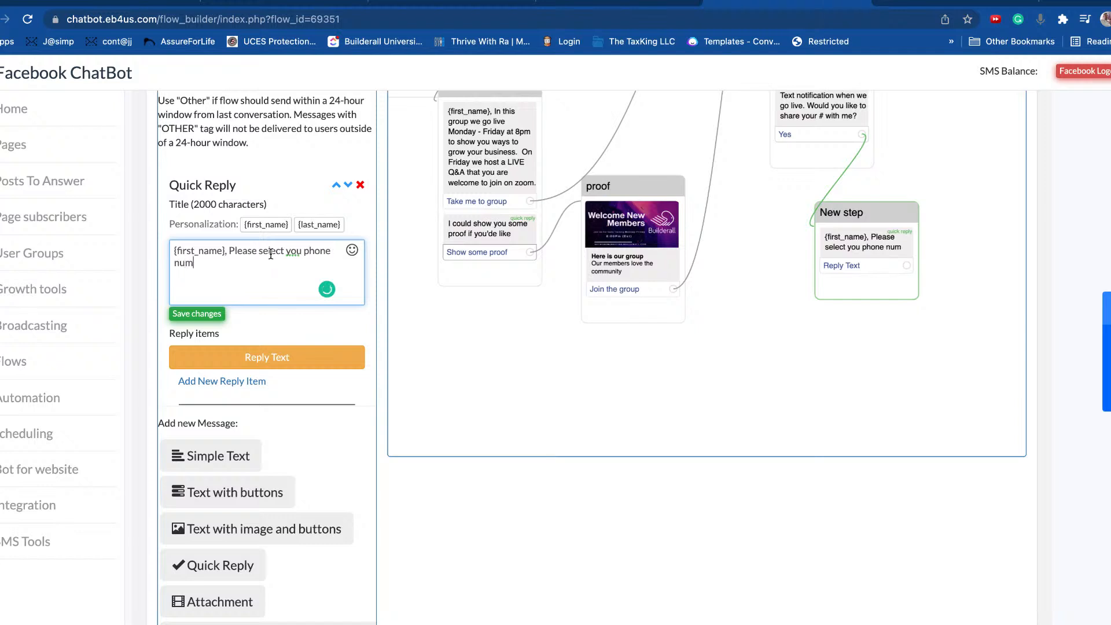
text(ber below)
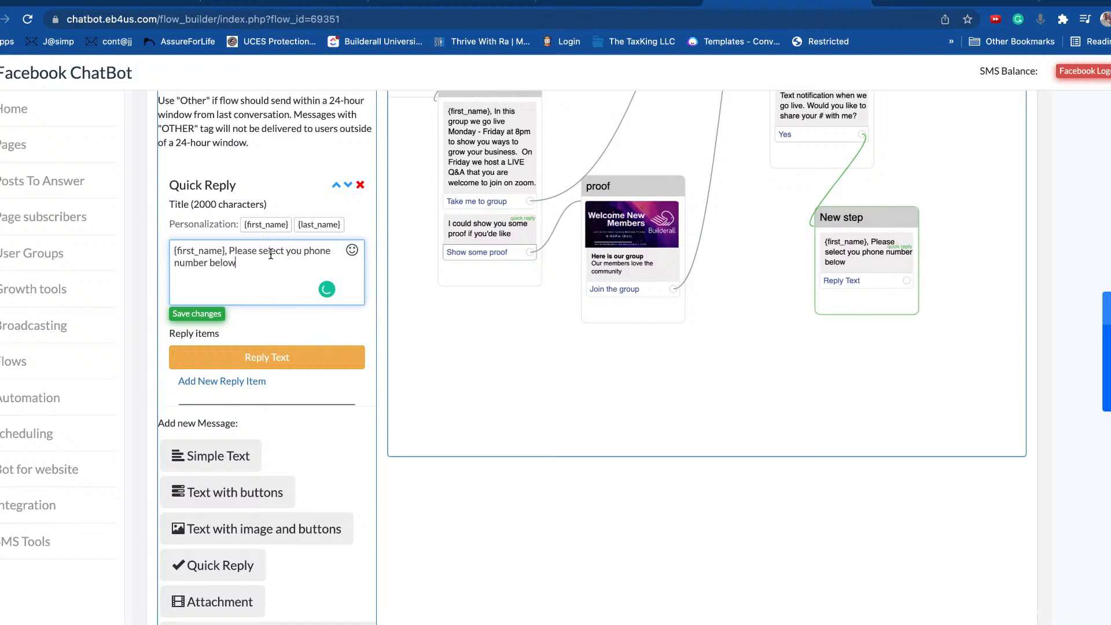
click(301, 250)
text(r)
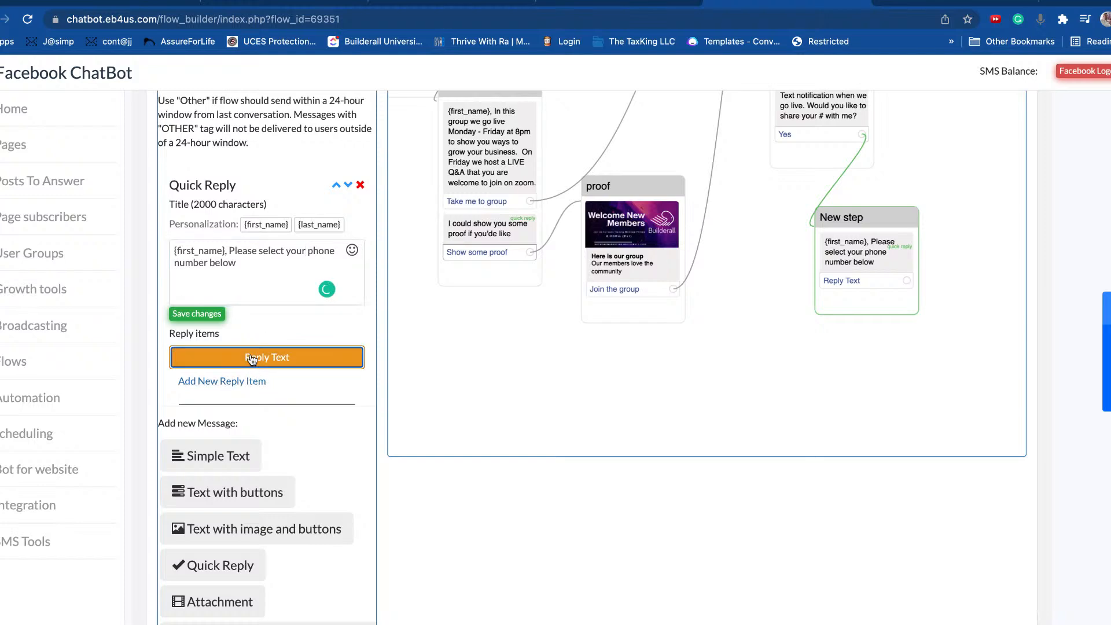
click(293, 353)
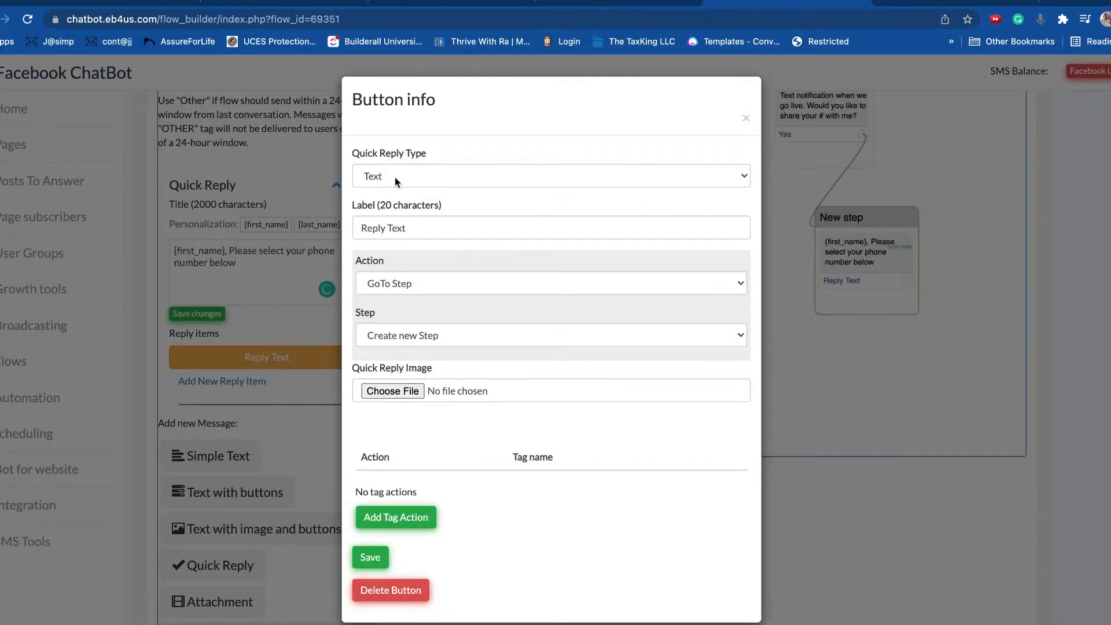
click(395, 177)
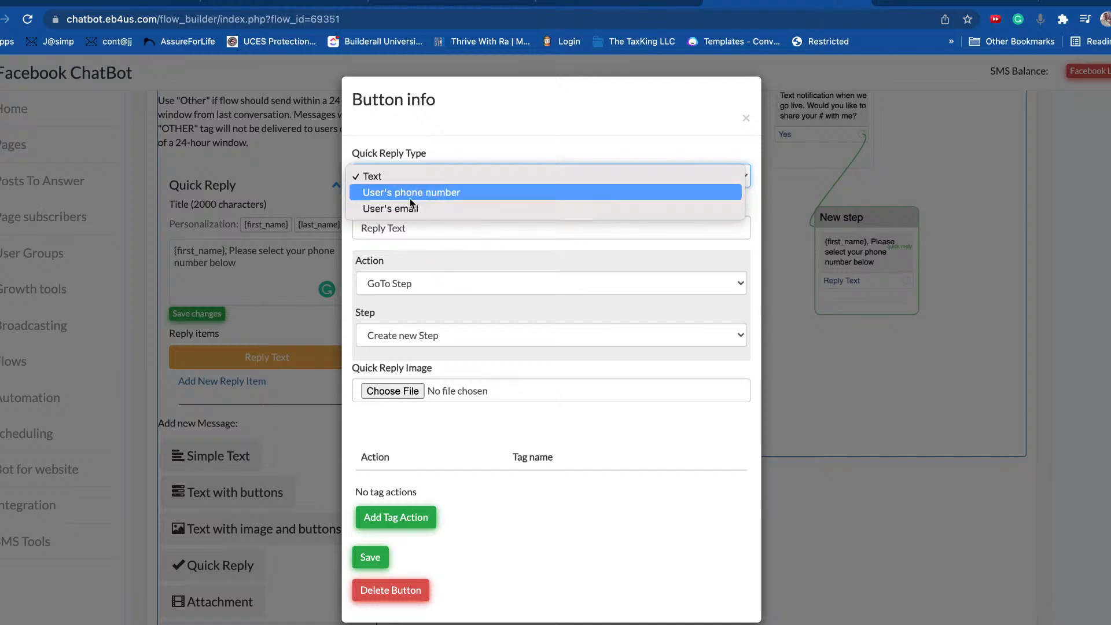
click(409, 197)
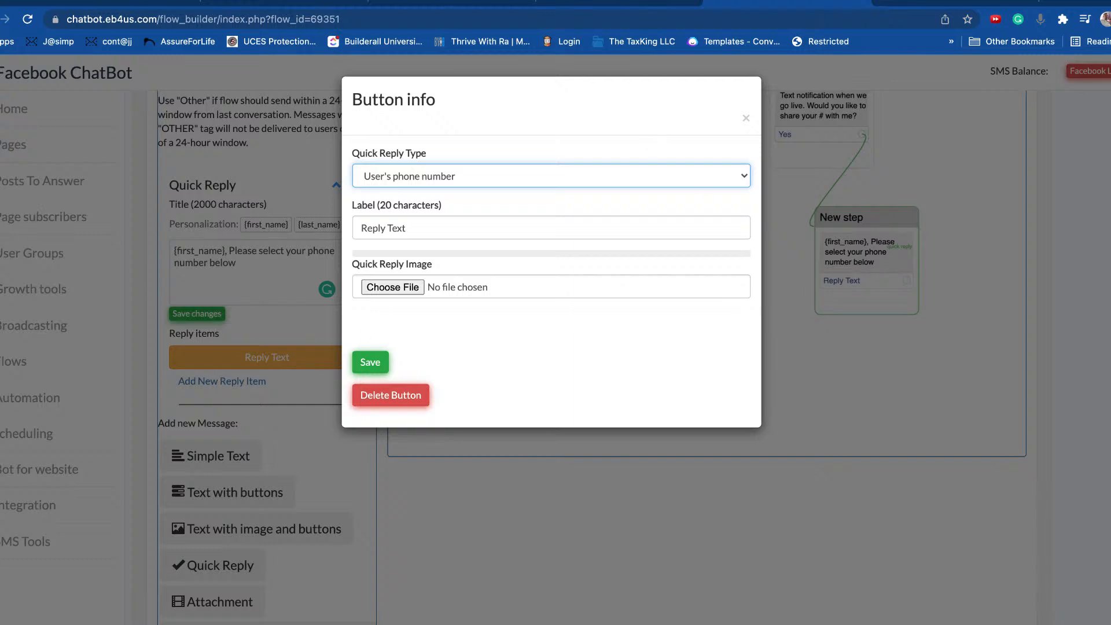
click(403, 228)
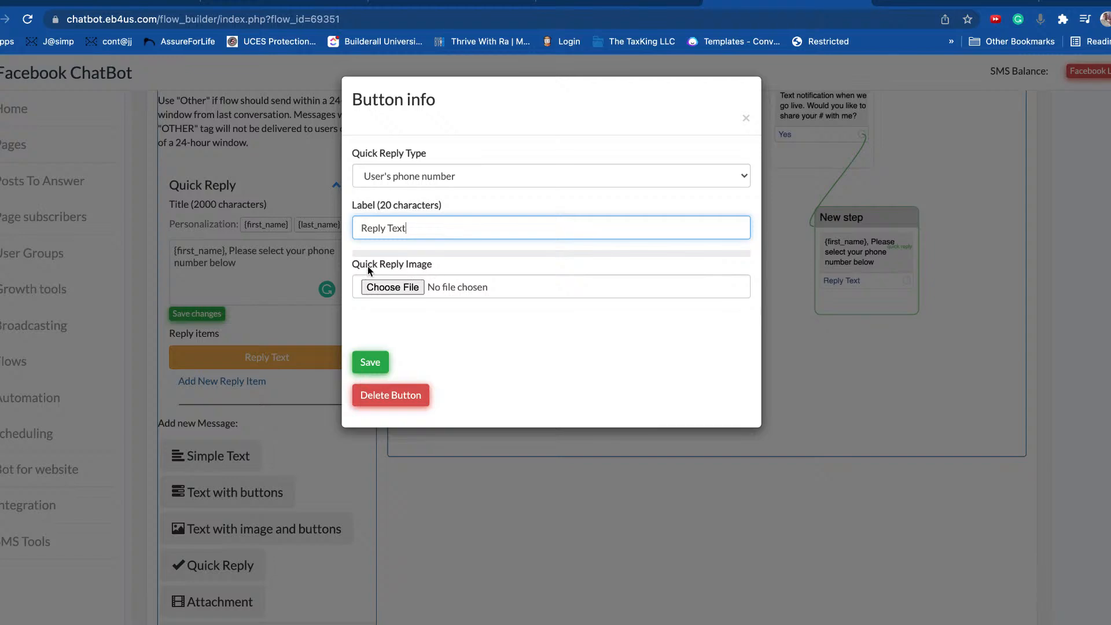
click(380, 363)
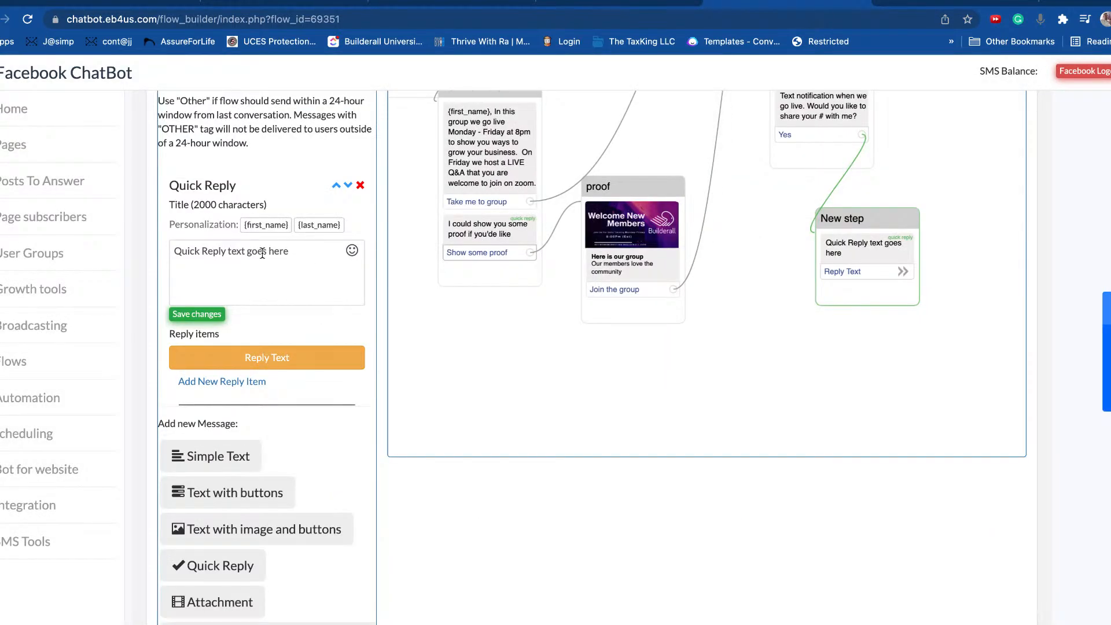
Step: Shift the New step node down-left and save its quick reply message
drag(867, 218, 857, 248)
scroll(926, 246, down, 3)
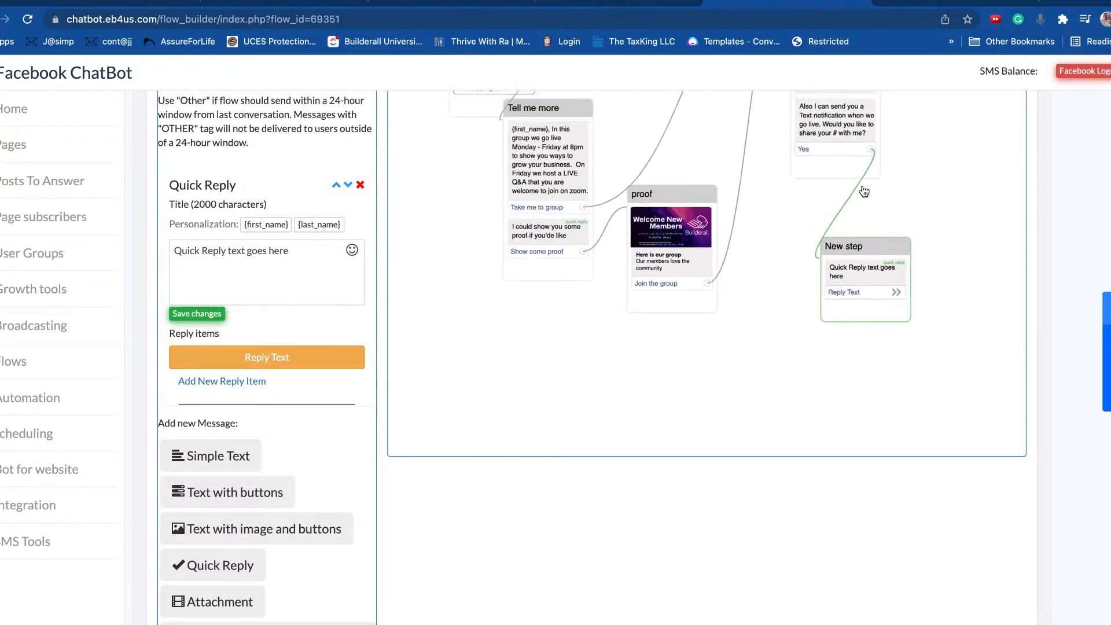
scroll(935, 243, up, 5)
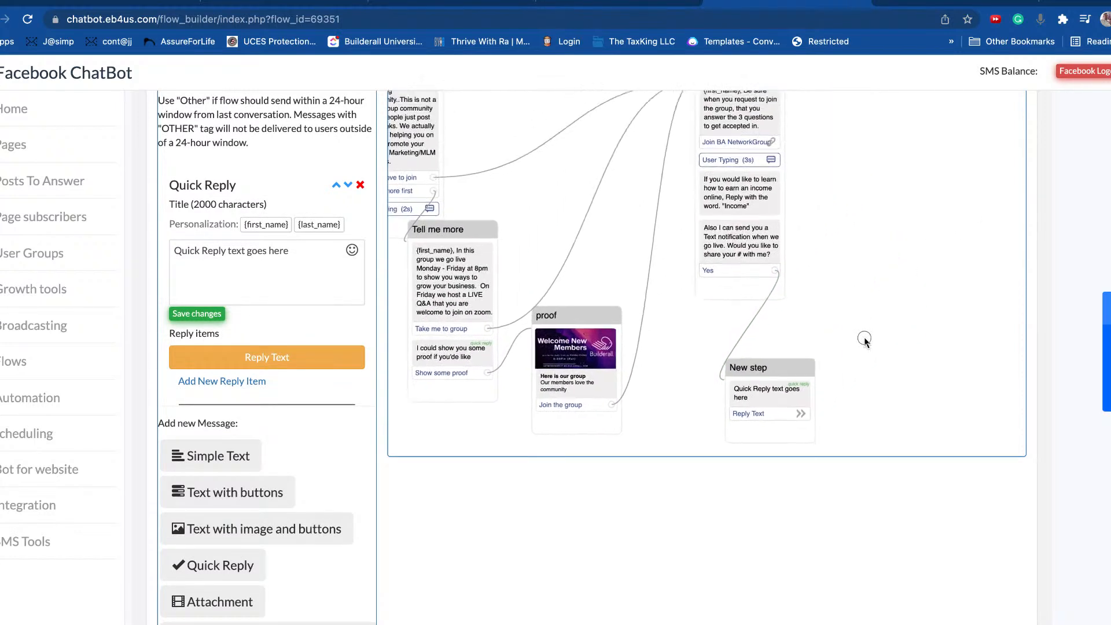
click(197, 313)
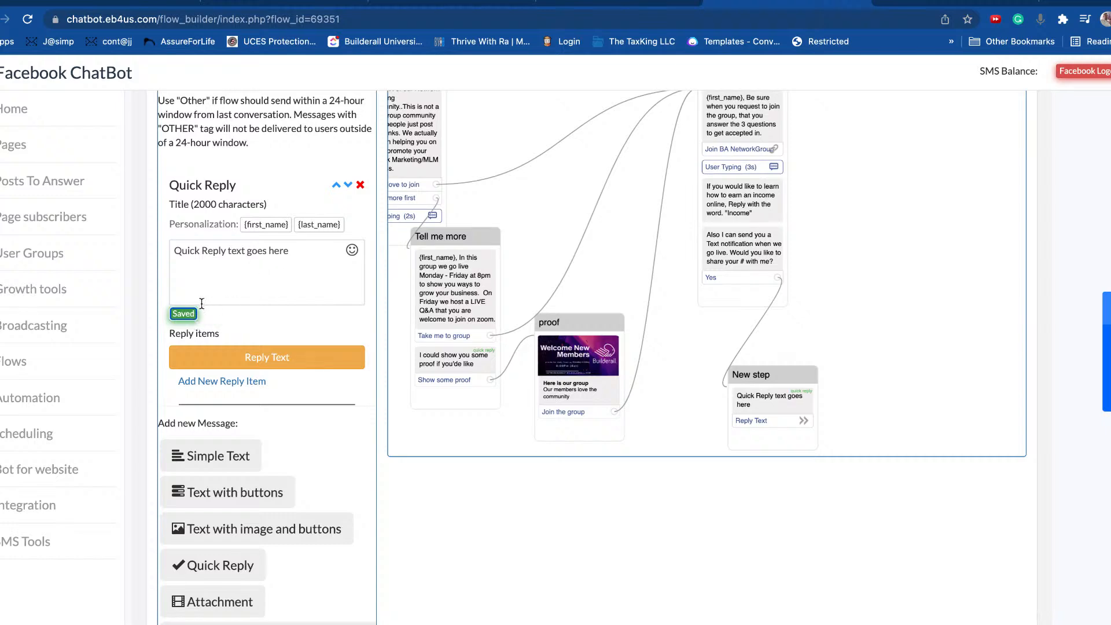
Step: Rewrite the quick reply as '{first_name}, Please select your phone number' and resave the phone-number reply
click(786, 405)
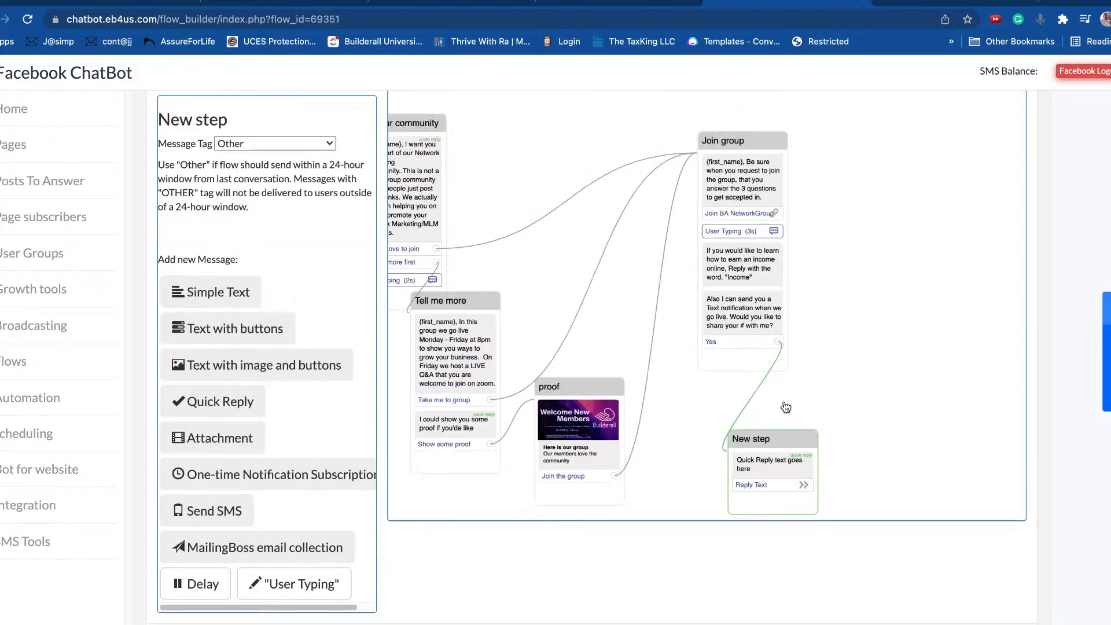
click(786, 404)
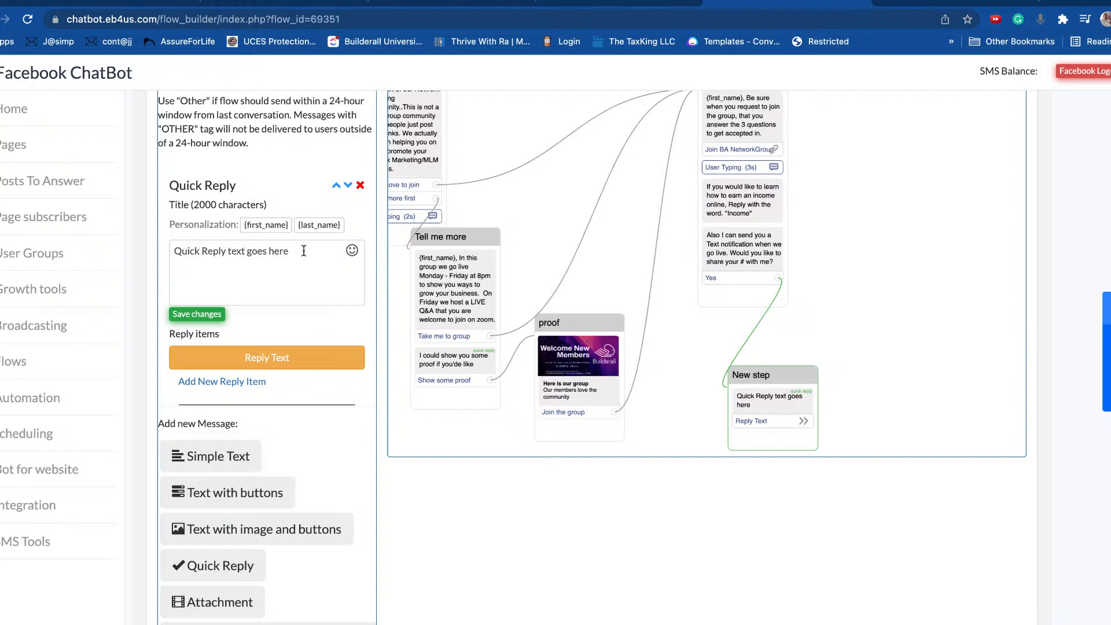
drag(305, 251, 154, 244)
key(BackSpace)
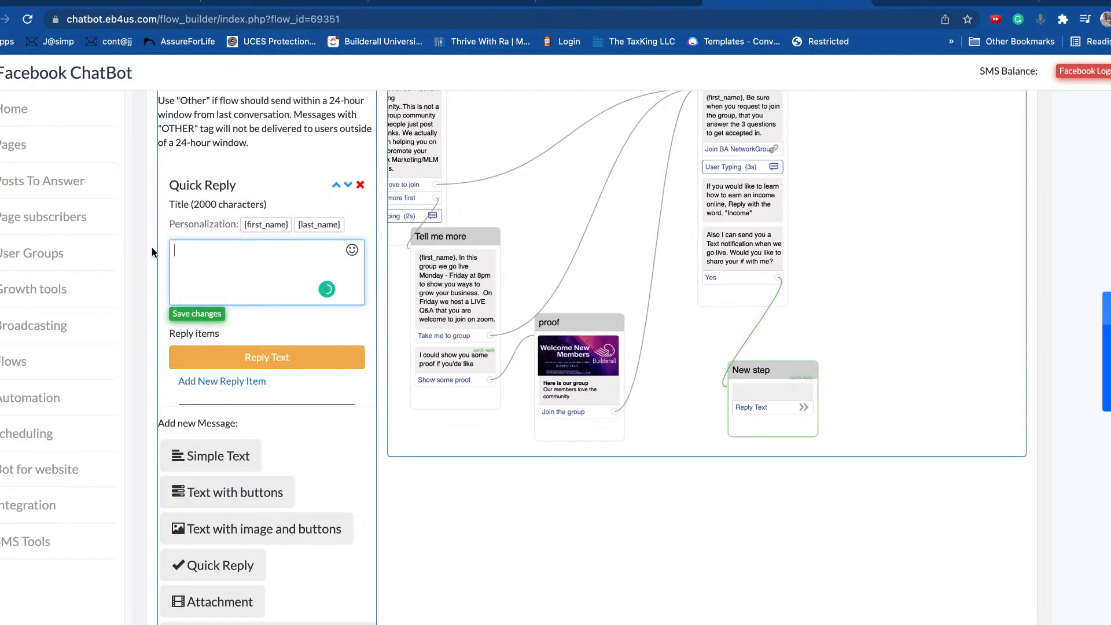
click(267, 225)
text(, P)
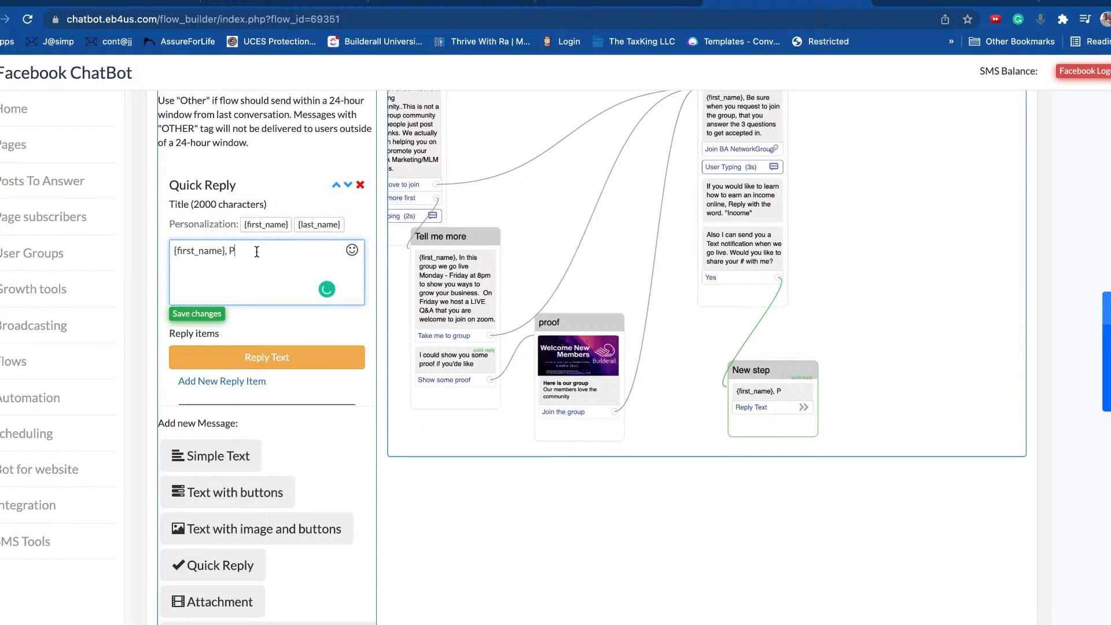
text(lease select y)
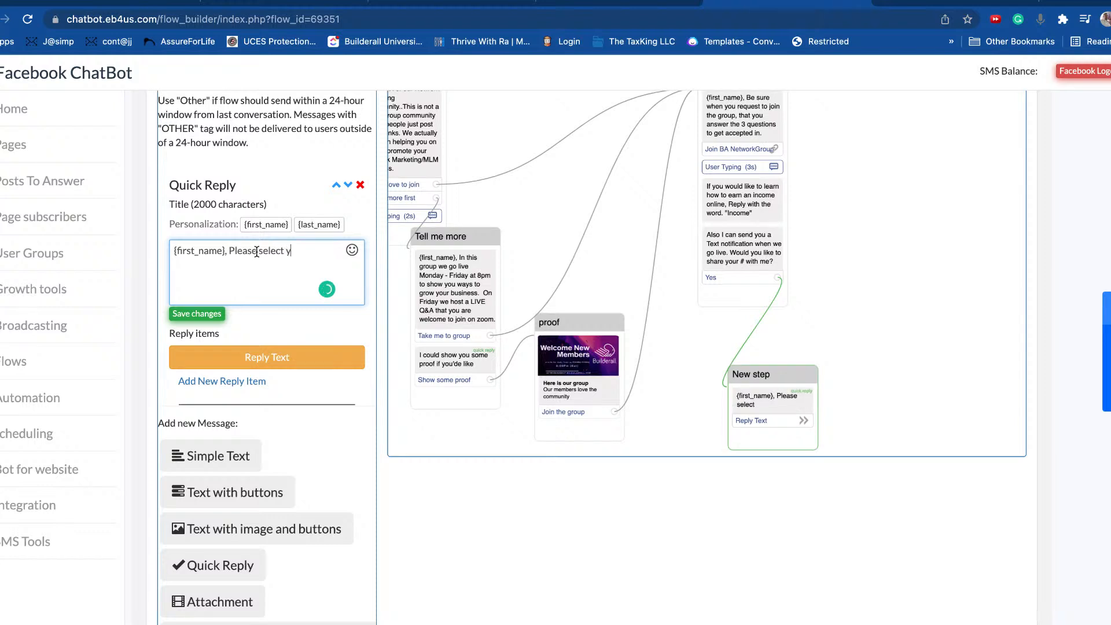
text(our phone number below...)
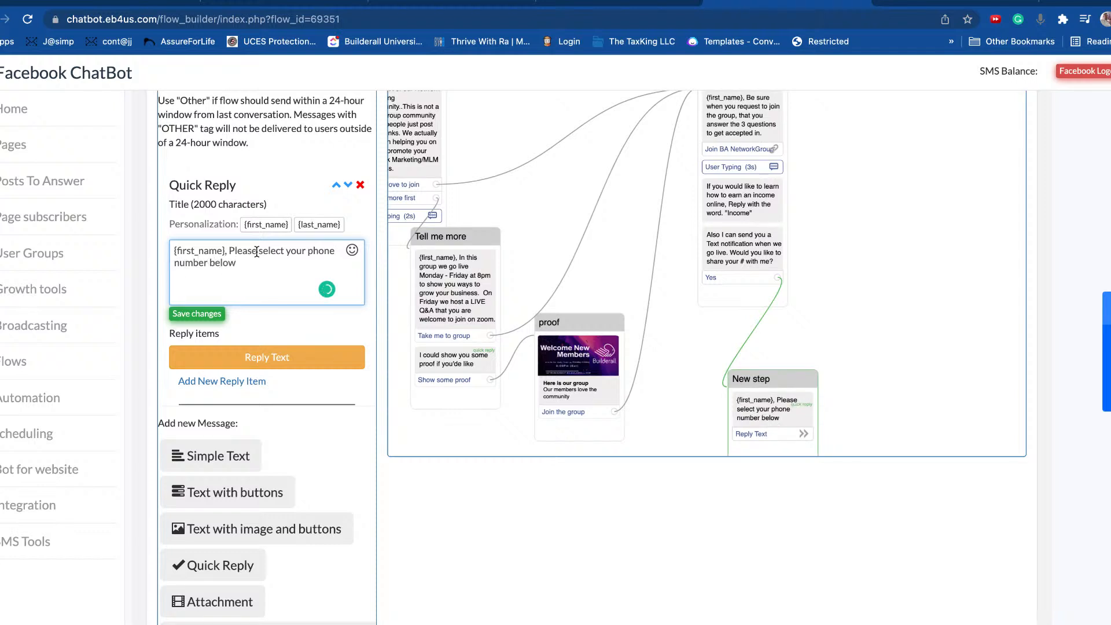
click(201, 317)
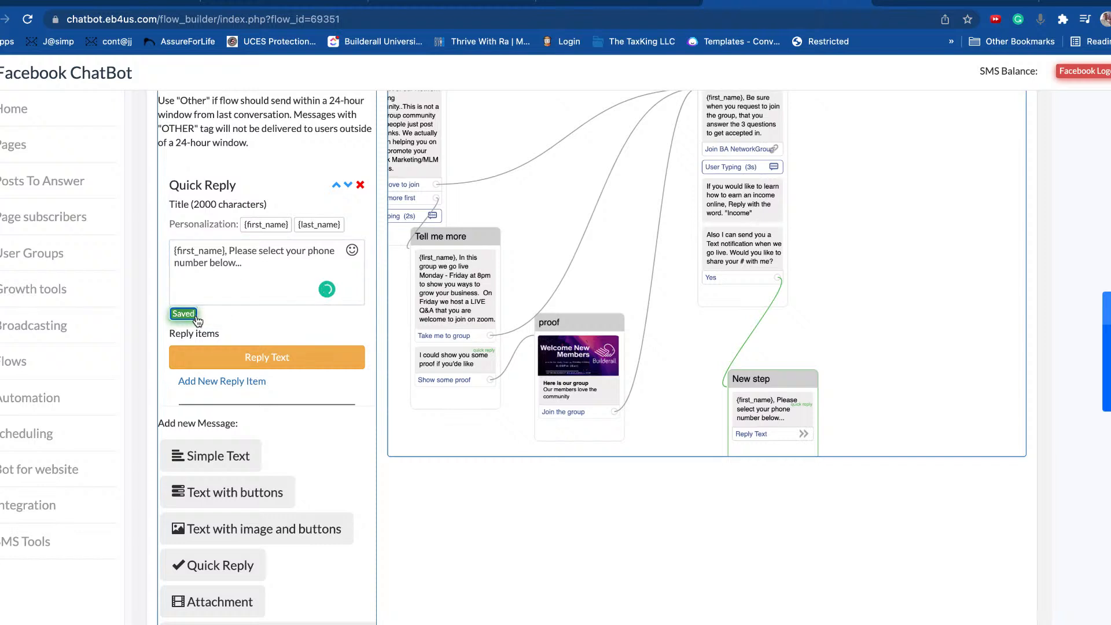
click(254, 365)
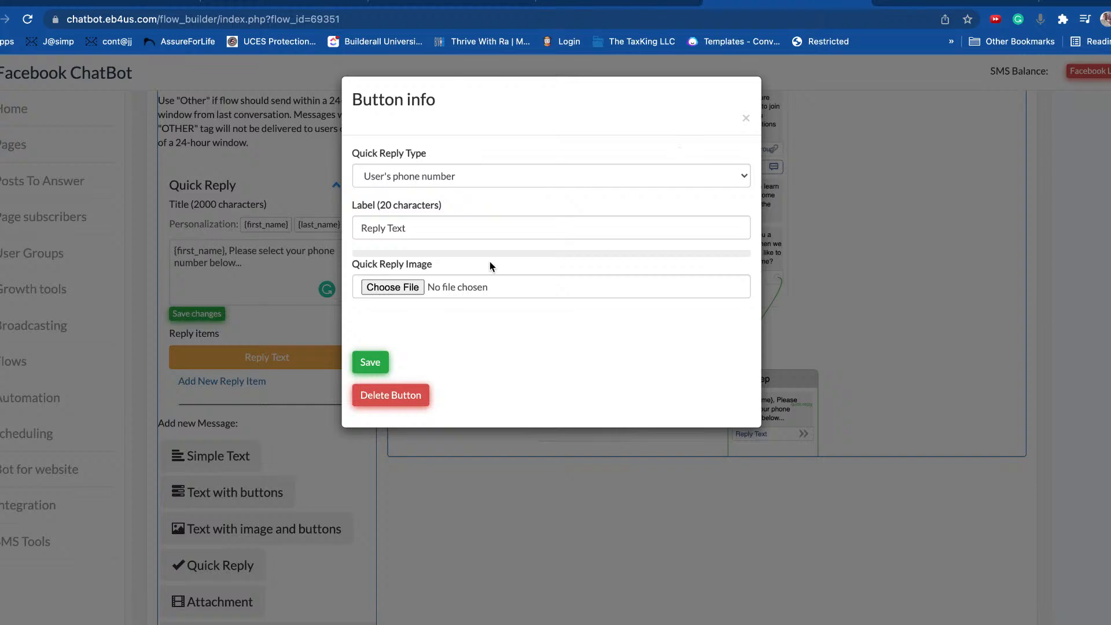
click(369, 363)
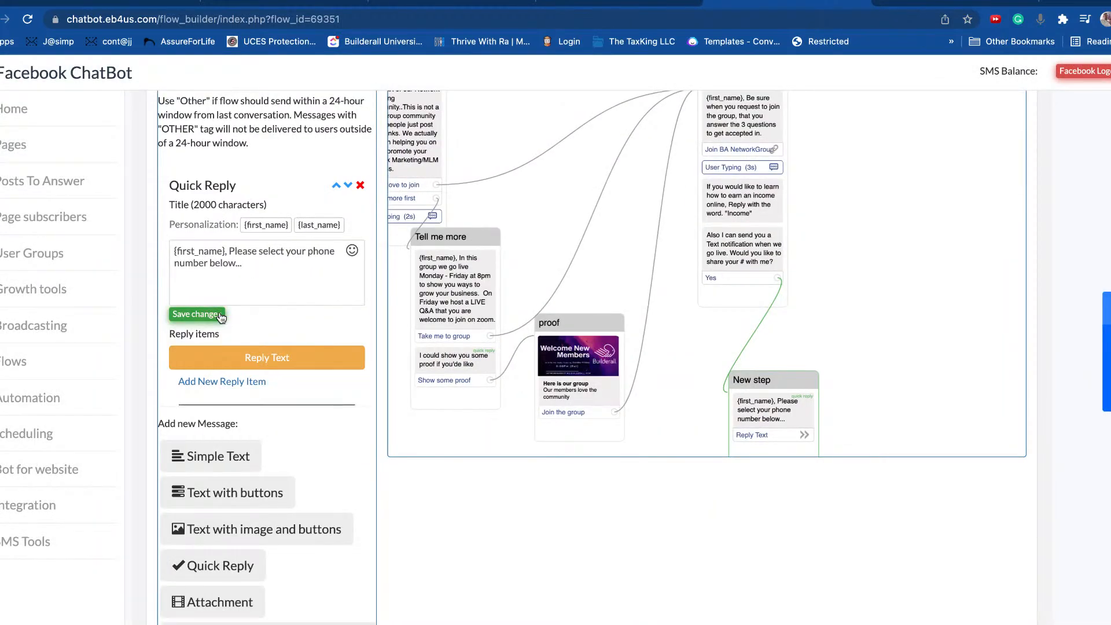
click(220, 316)
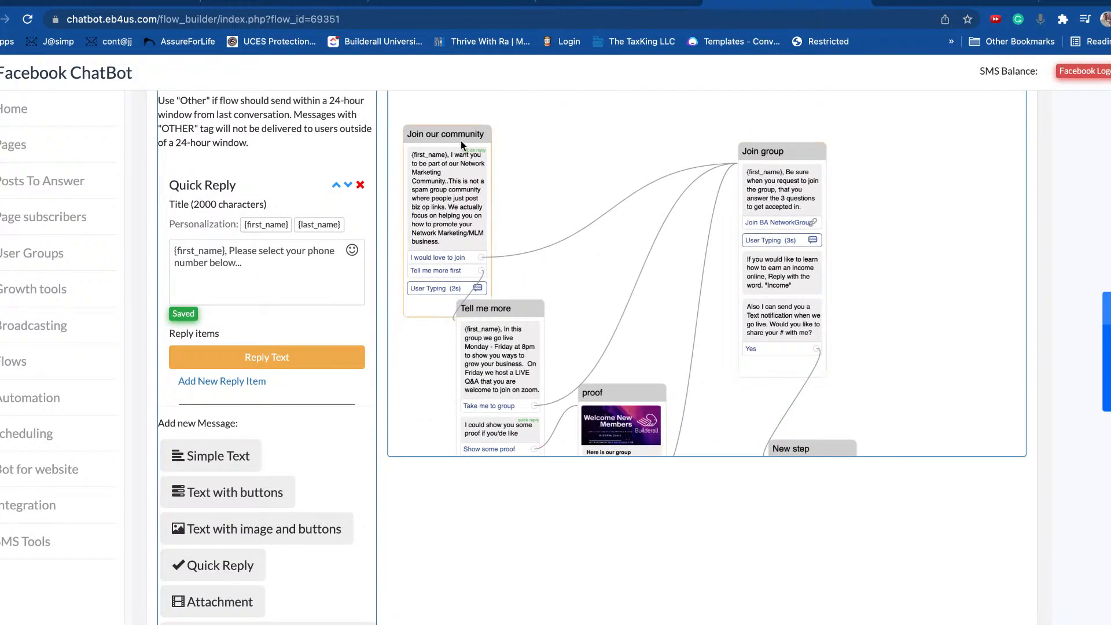
Step: Rearrange the Join our community and Tell me more nodes on the flow canvas
drag(461, 141, 502, 115)
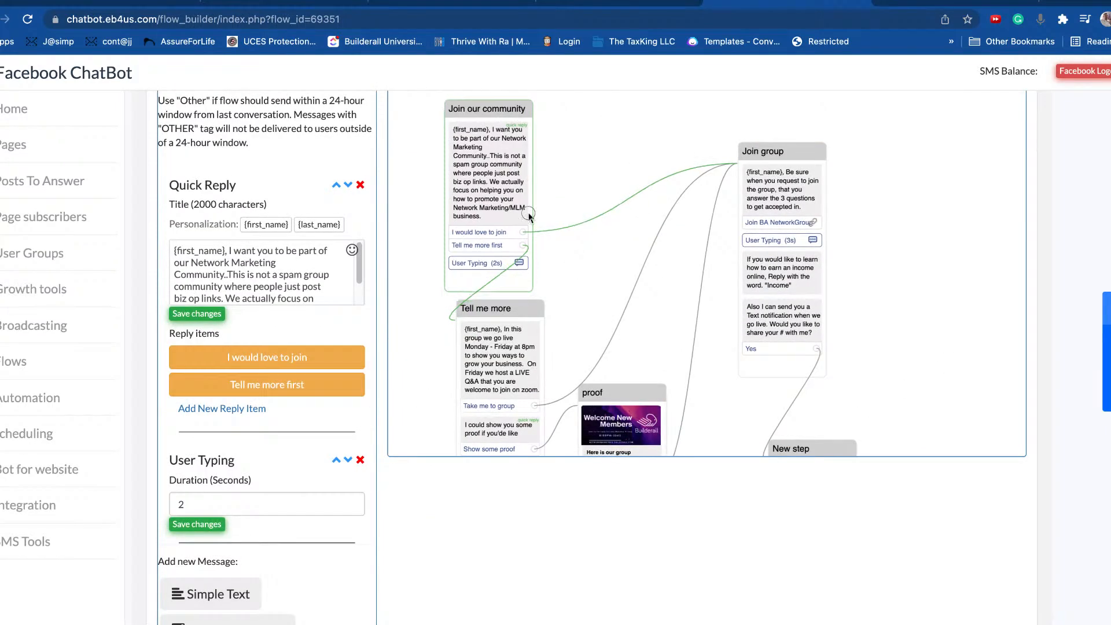
drag(519, 311, 552, 274)
drag(627, 397, 673, 365)
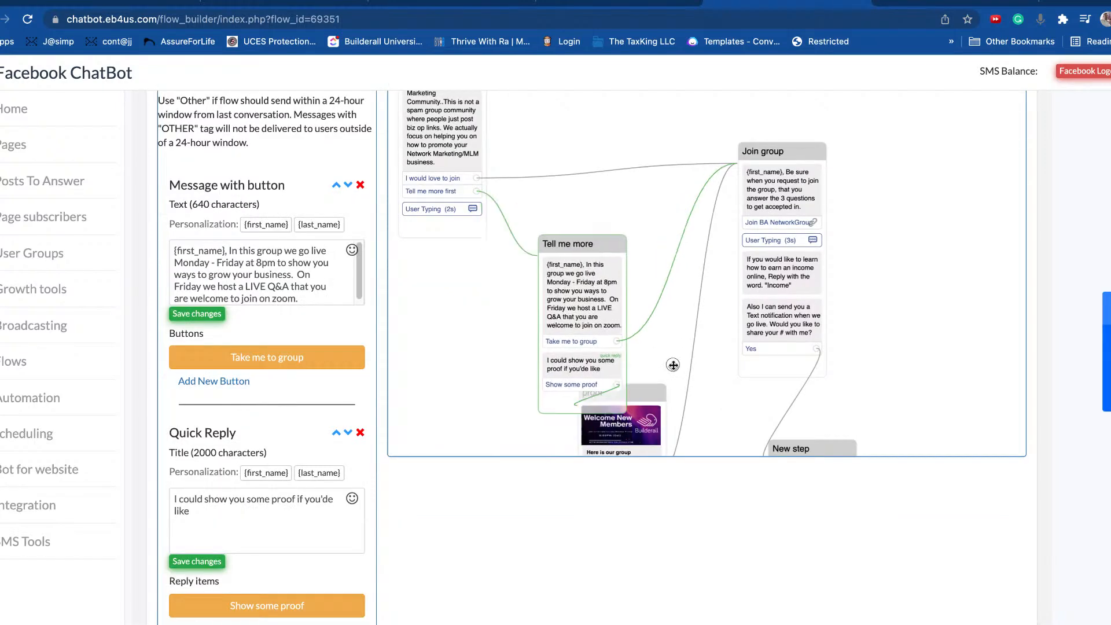
click(639, 398)
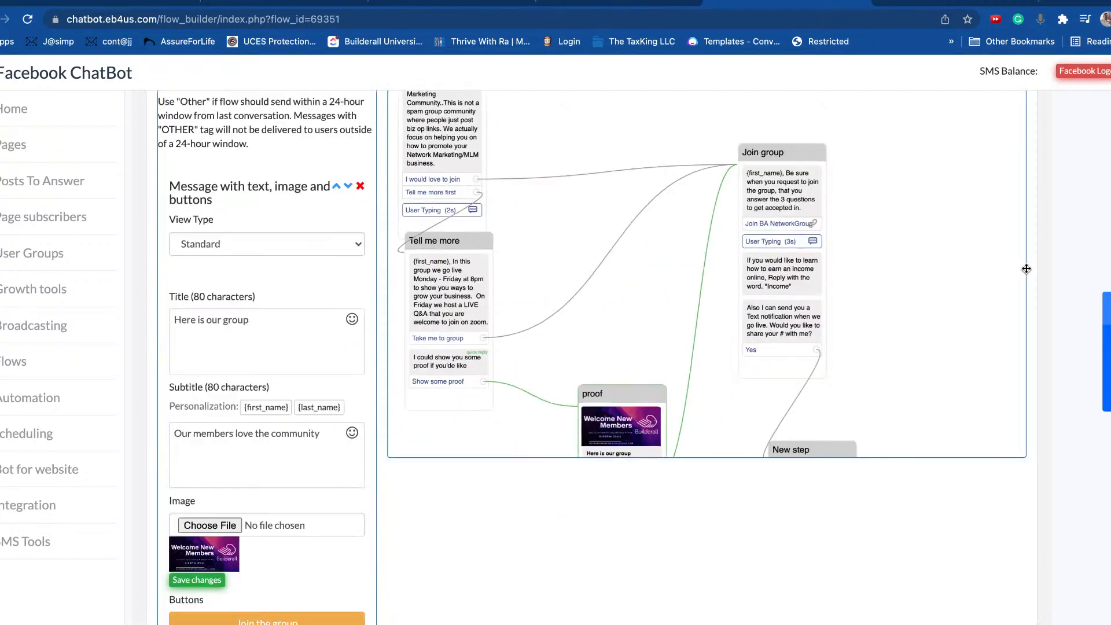
Step: Open the BA NT FB Group flow in the Classic Flow Builder
scroll(948, 354, down, 5)
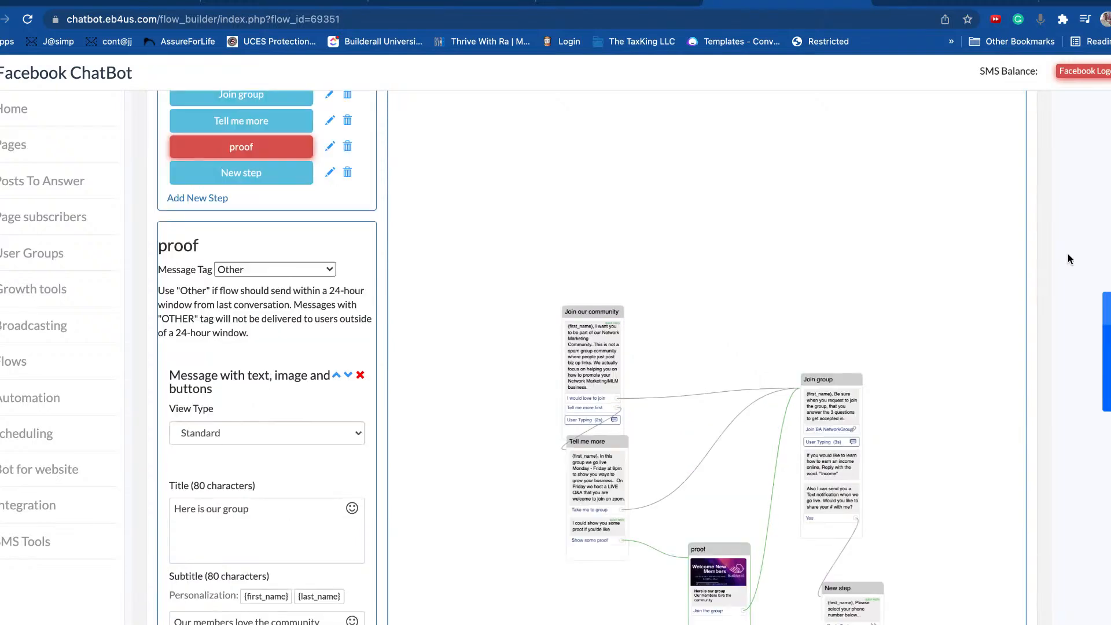
scroll(1068, 258, up, 4)
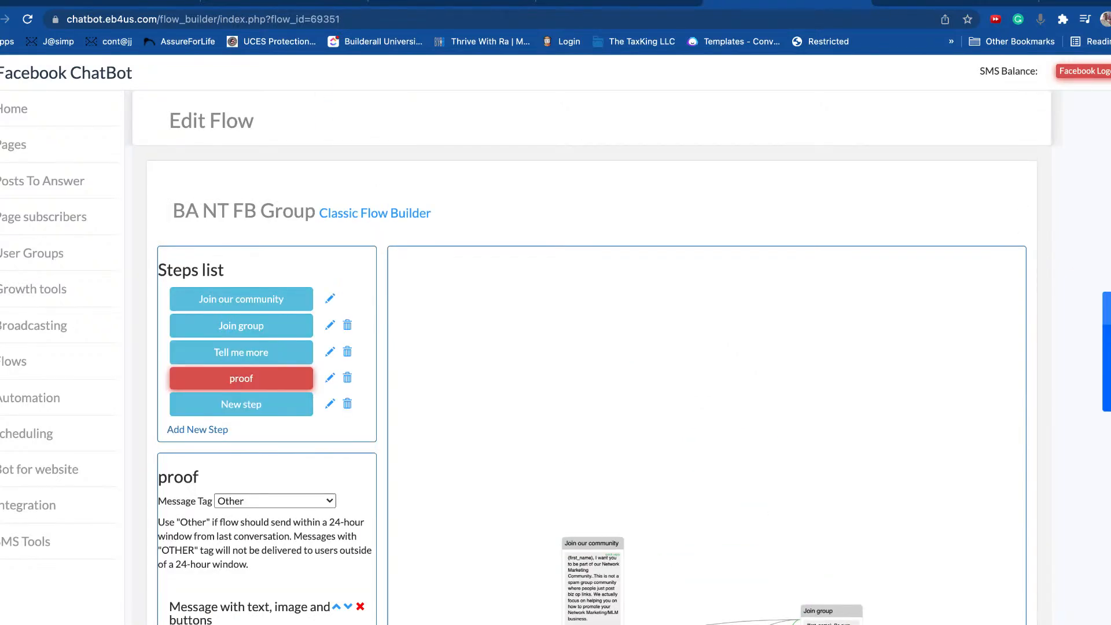
scroll(636, 347, down, 5)
scroll(297, 366, up, 5)
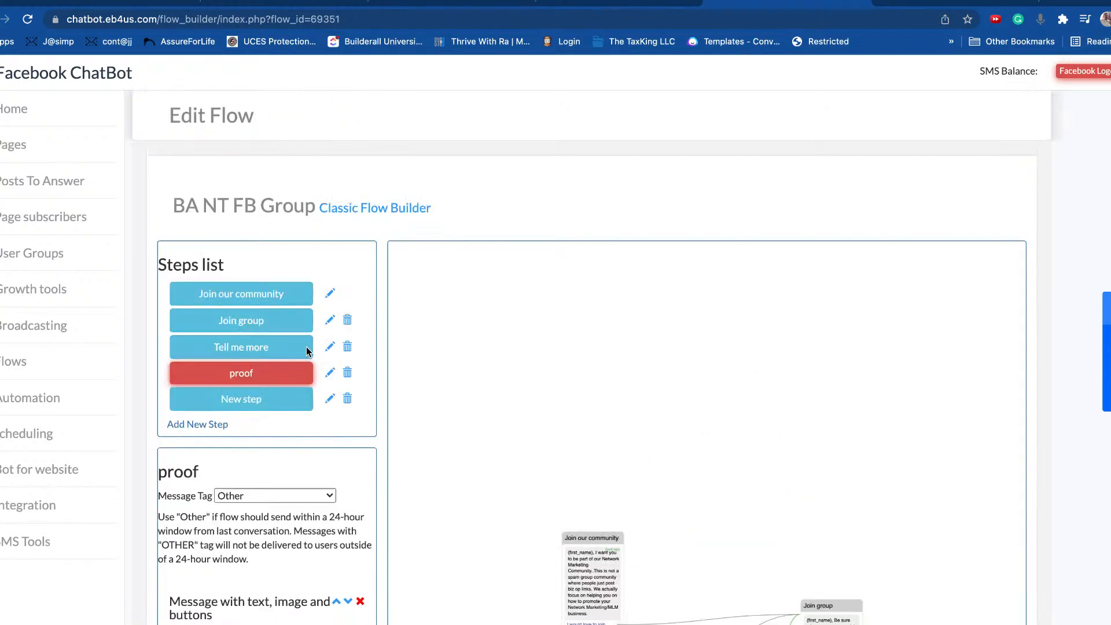
triple_click(237, 225)
drag(236, 222, 293, 221)
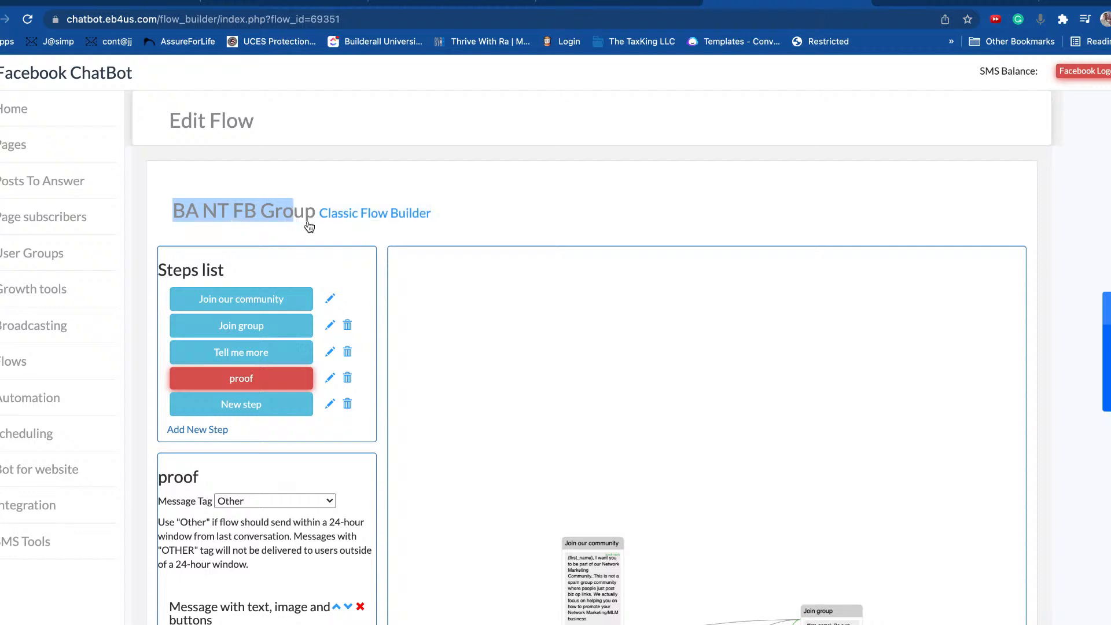
click(392, 214)
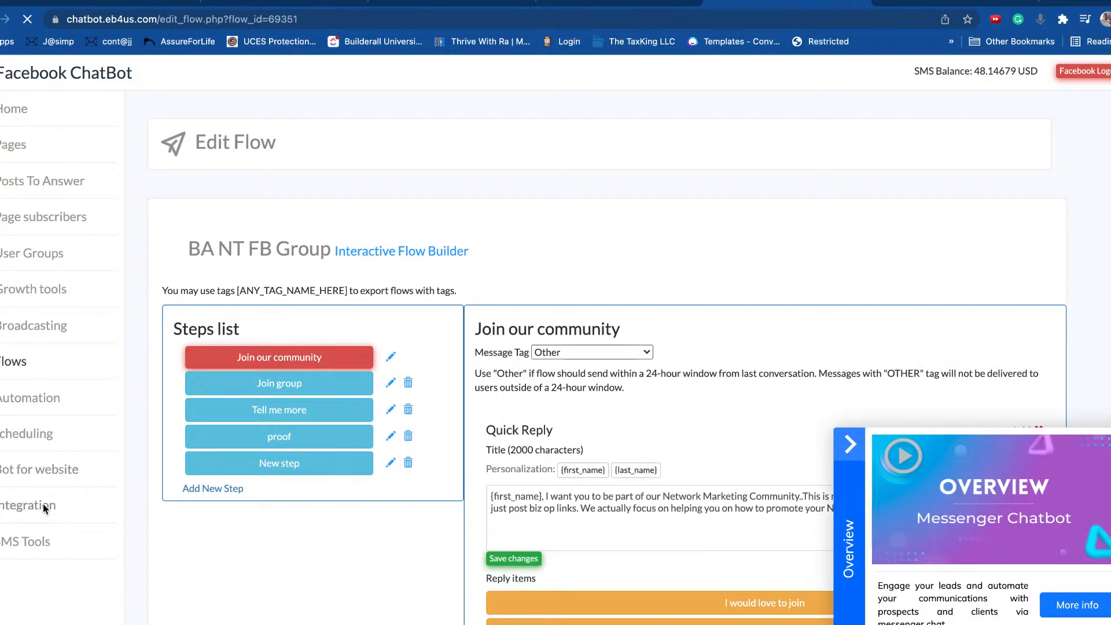
Step: Edit the BA training Bot website bot, keeping BA NT FB Group as its starting flow
click(41, 475)
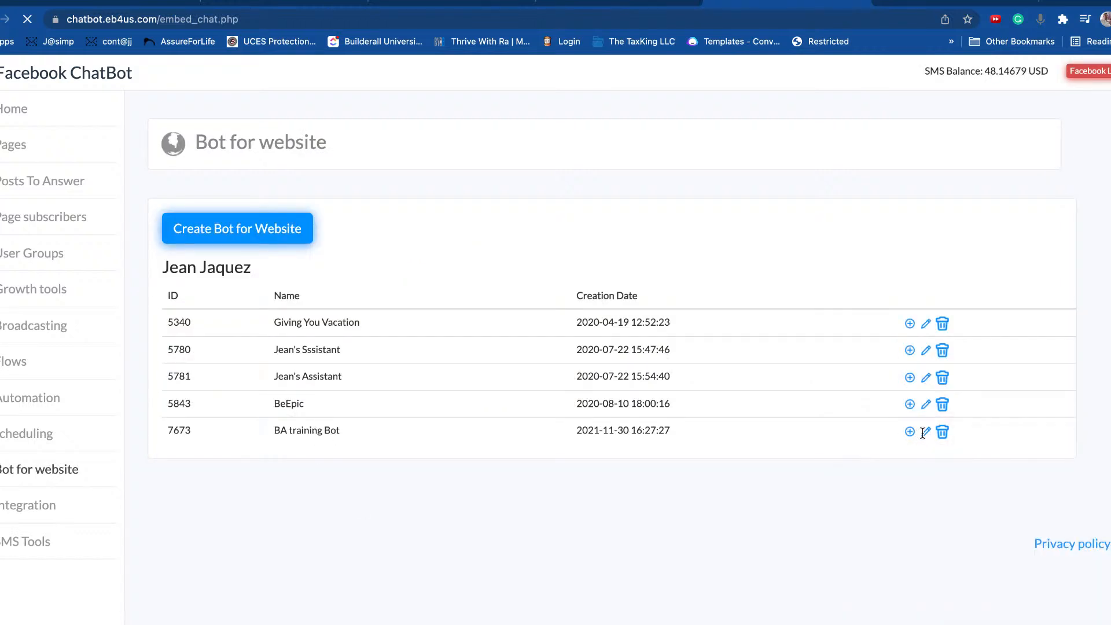
click(926, 431)
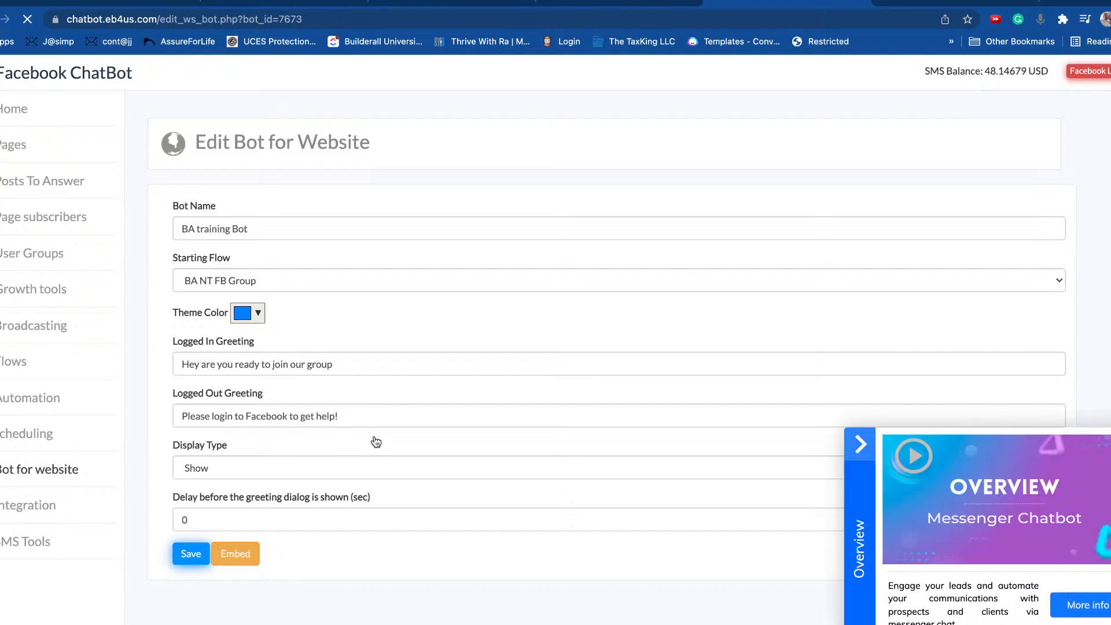
click(265, 281)
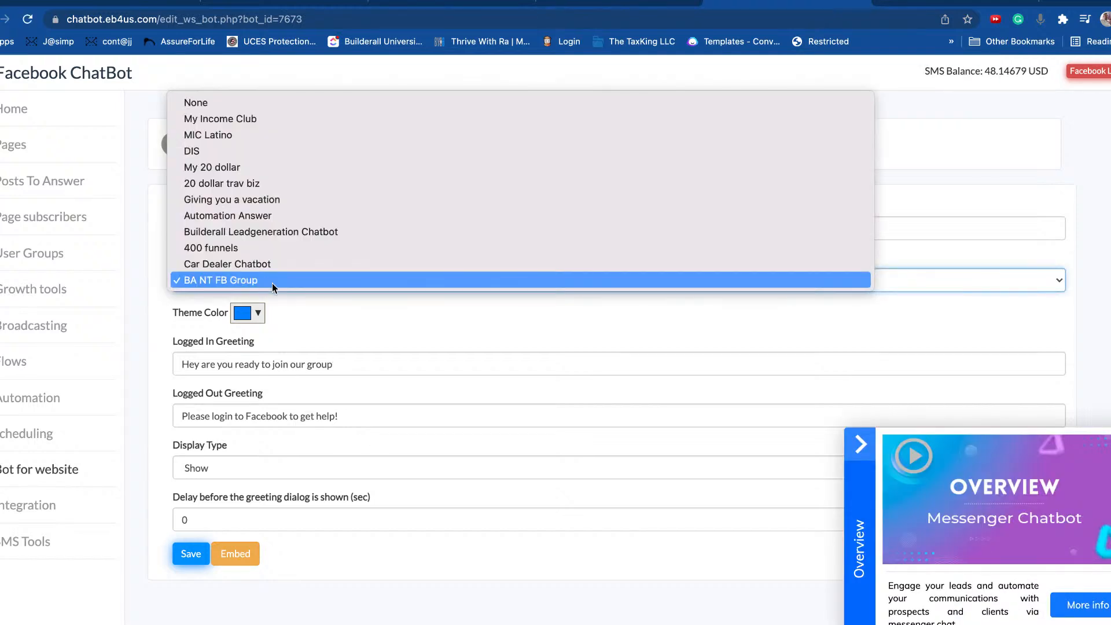
click(240, 282)
Step: Copy the bot's embed code to the clipboard and return to the jeanjaquez.com tab
click(242, 559)
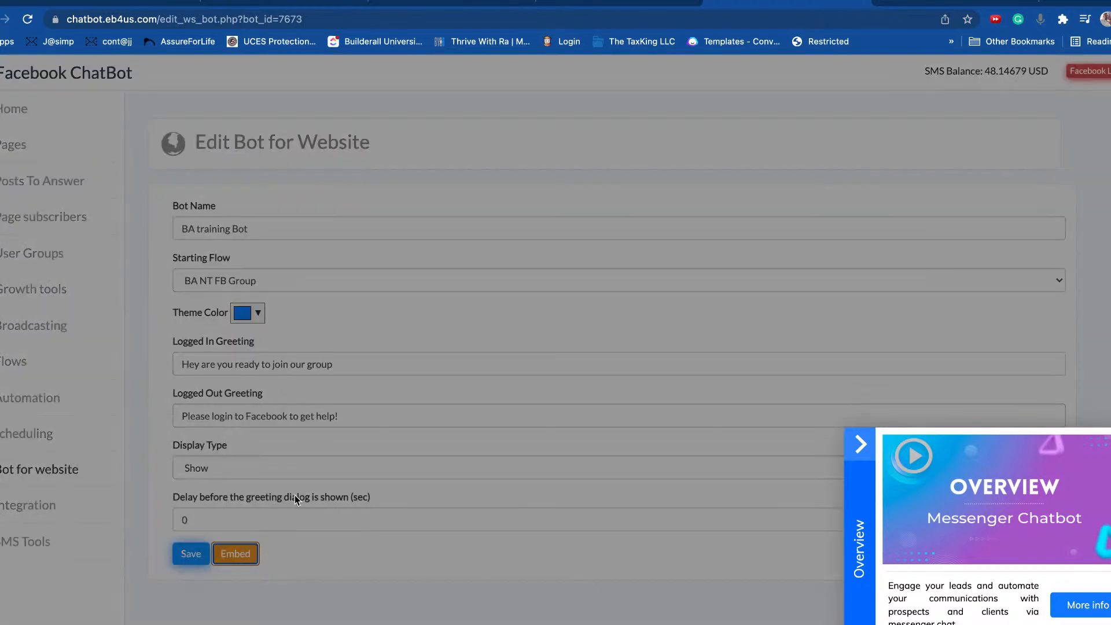
click(687, 385)
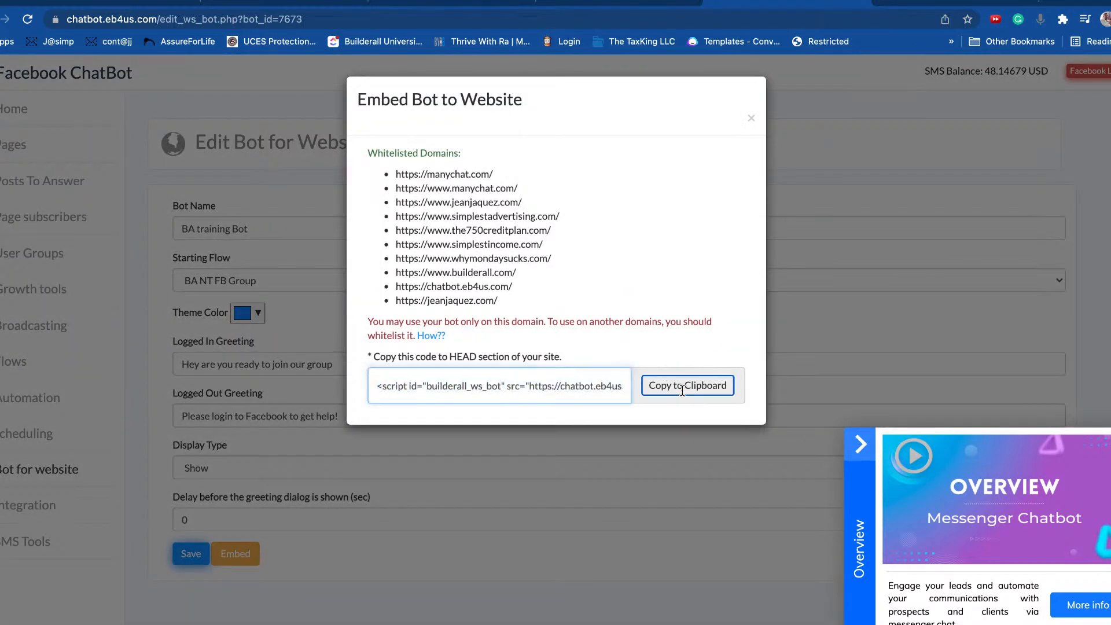
click(751, 118)
click(610, 2)
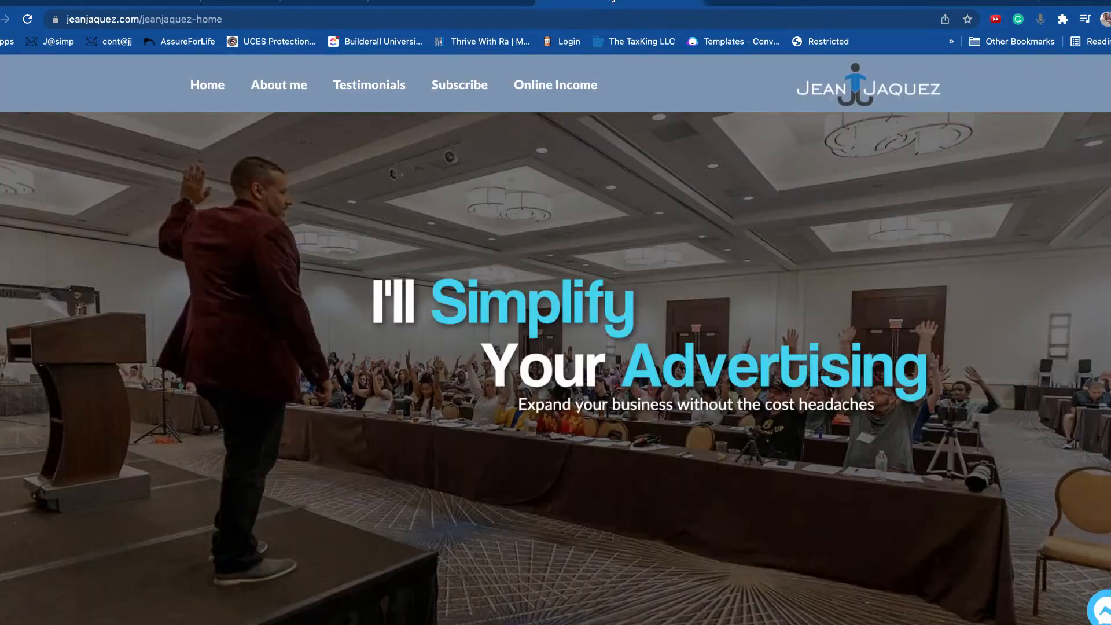
Step: Browse the Cheetah site page list, checking the JEAN JAQUEZ home page options
click(450, 3)
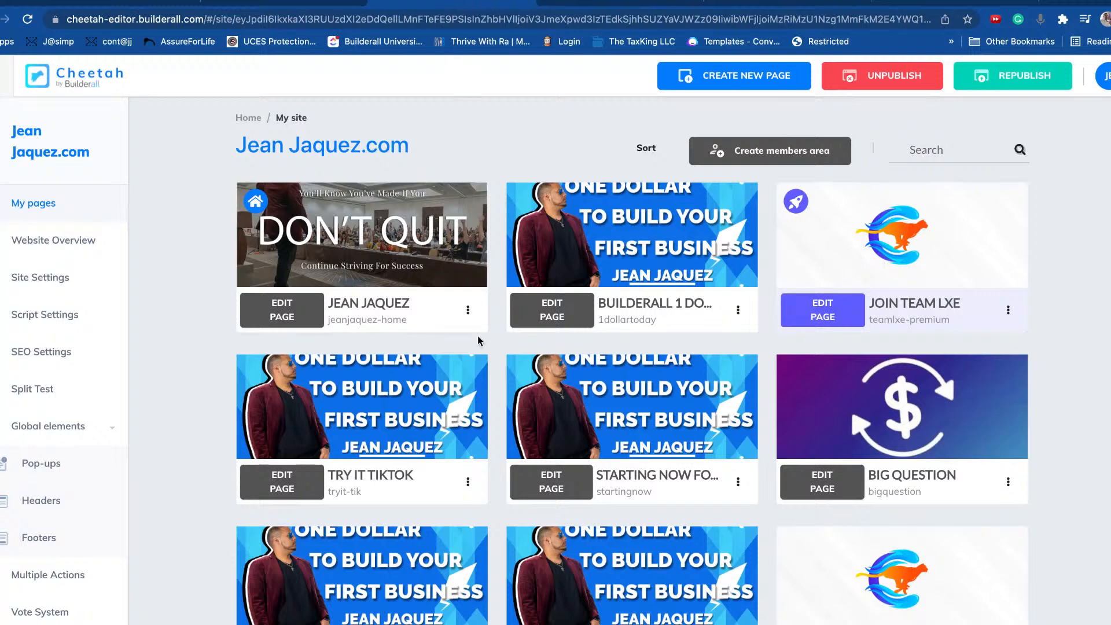
click(466, 313)
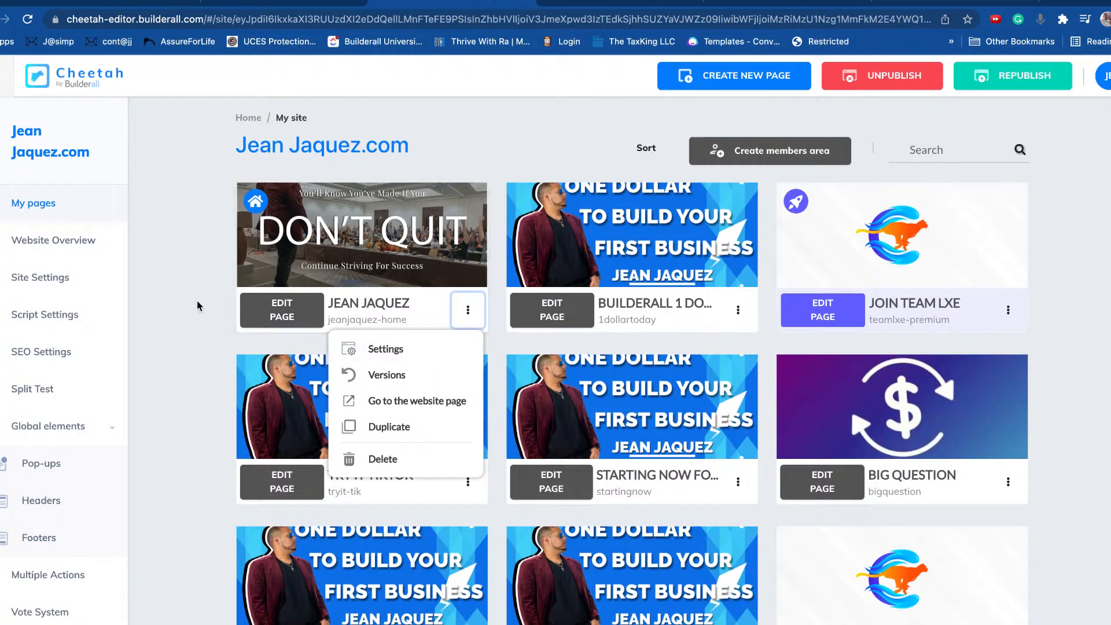
click(208, 315)
scroll(210, 316, down, 1)
scroll(209, 315, down, 8)
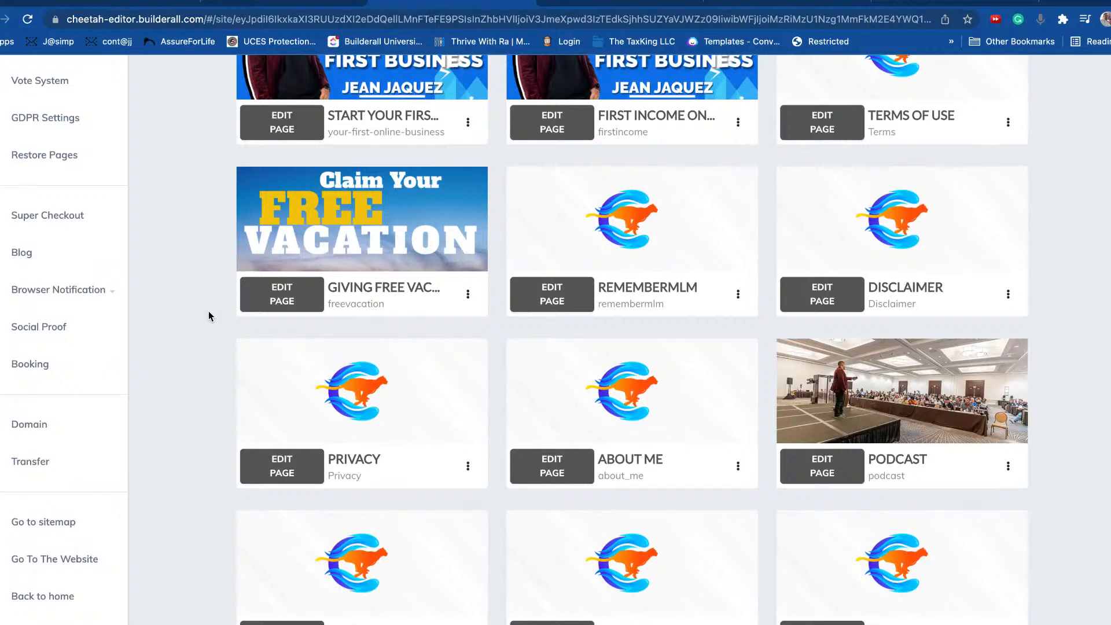
scroll(209, 316, up, 4)
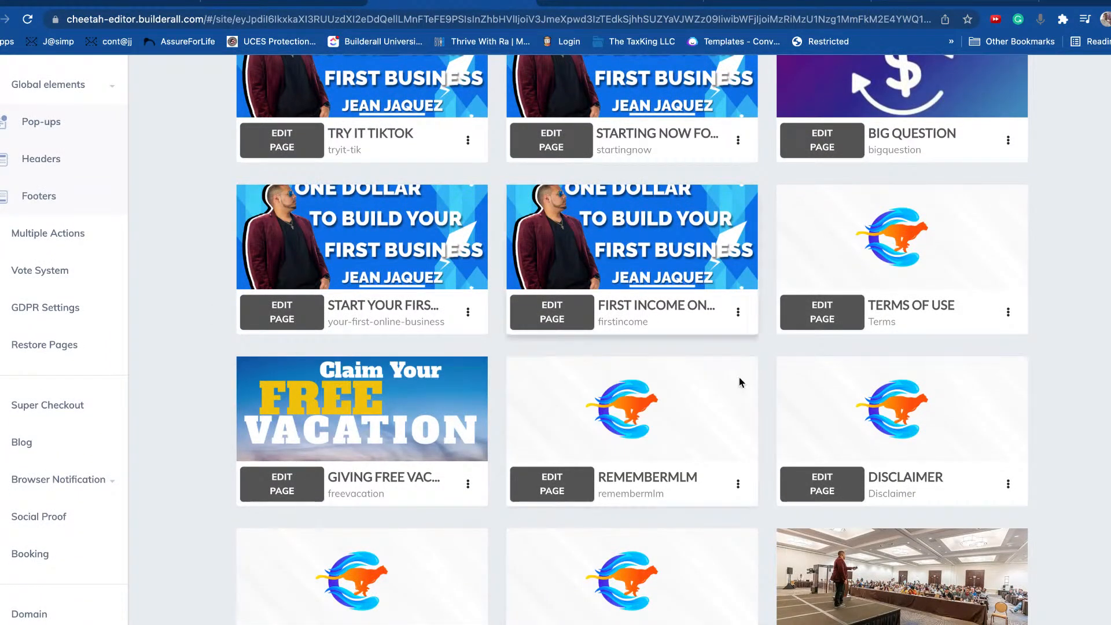
scroll(739, 378, down, 4)
Step: Open the ABOUT ME page settings and review the chatbot code in Page Script
click(738, 421)
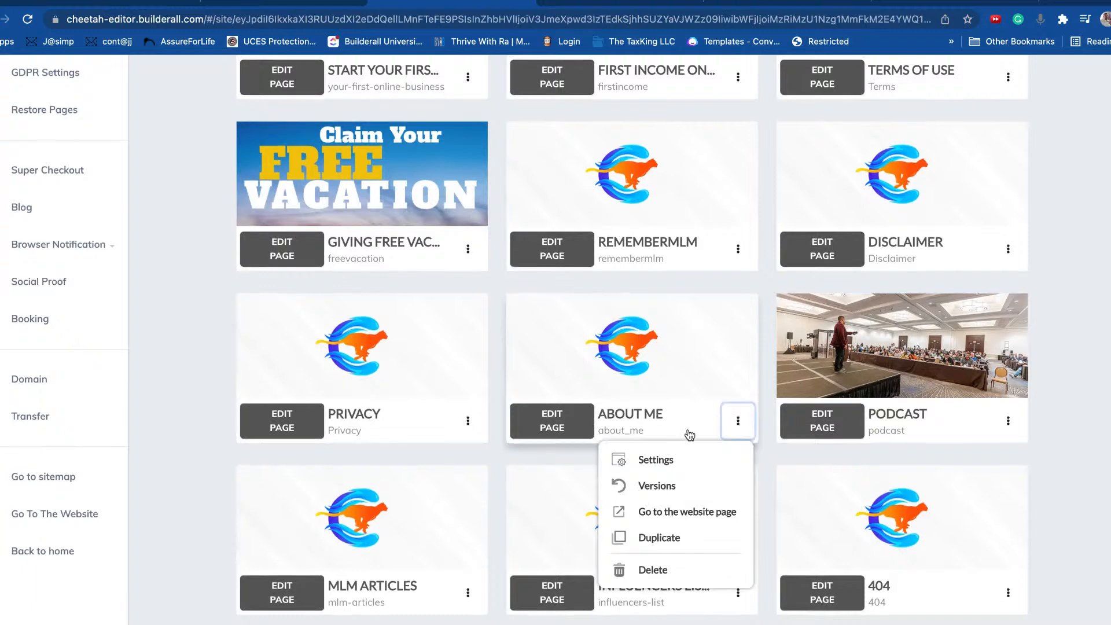
click(665, 470)
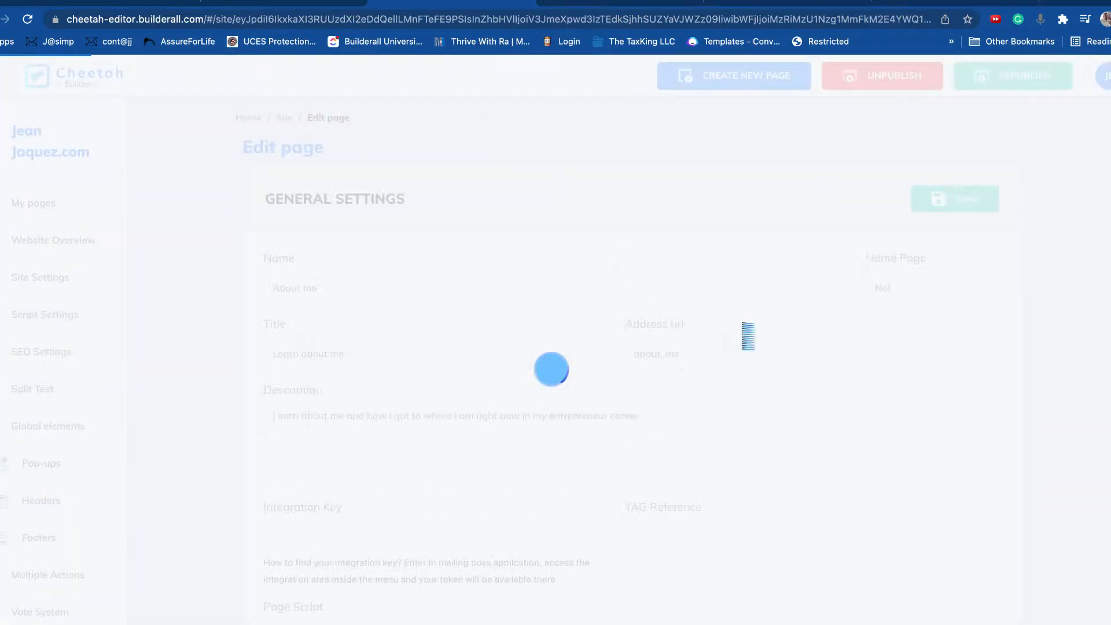
scroll(544, 376, down, 5)
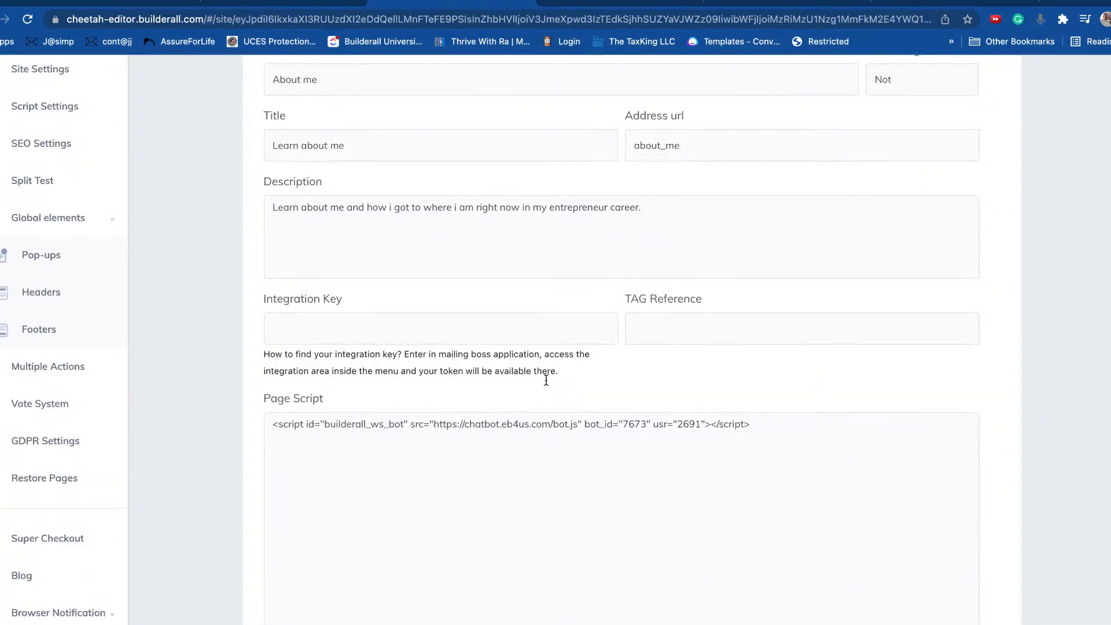
drag(750, 343, 225, 340)
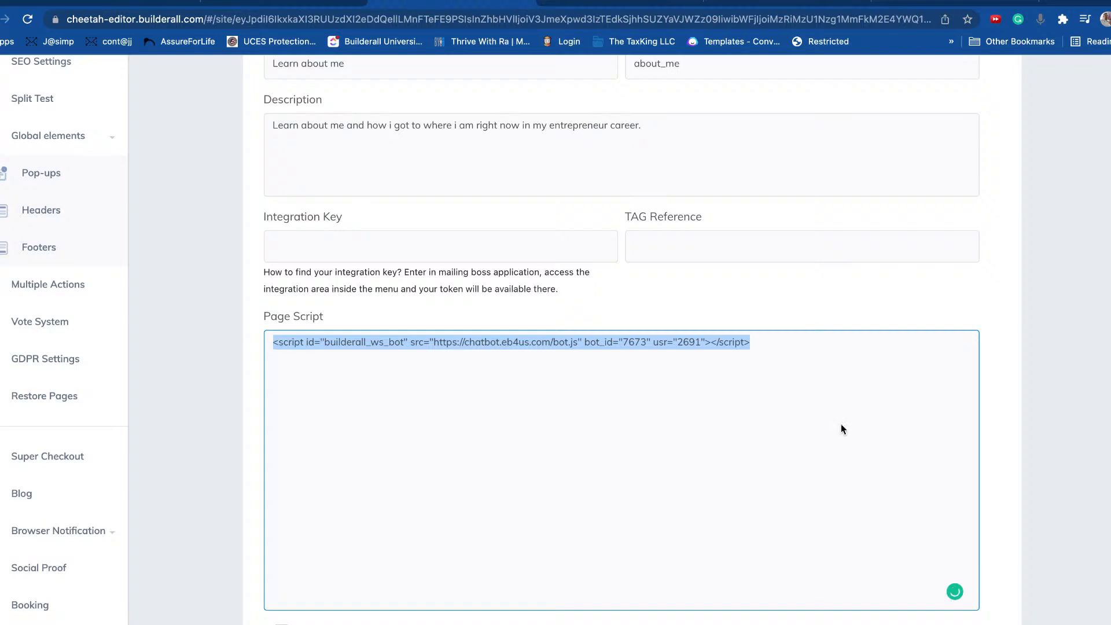
click(848, 394)
scroll(1007, 360, up, 5)
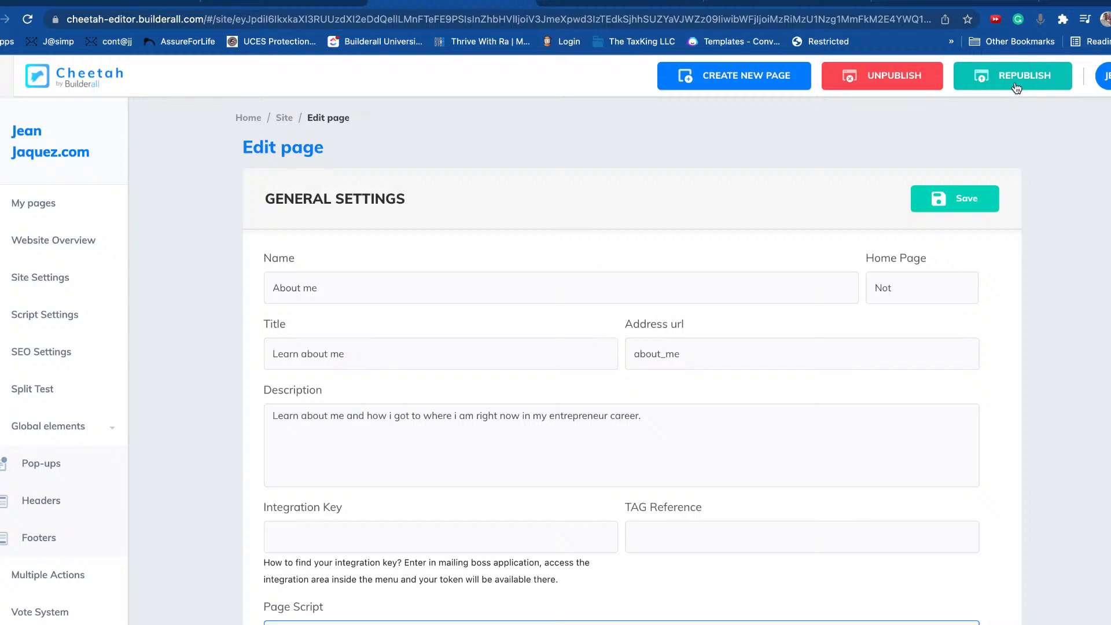
Step: Republish the site and go to the live ABOUT ME page
click(1017, 86)
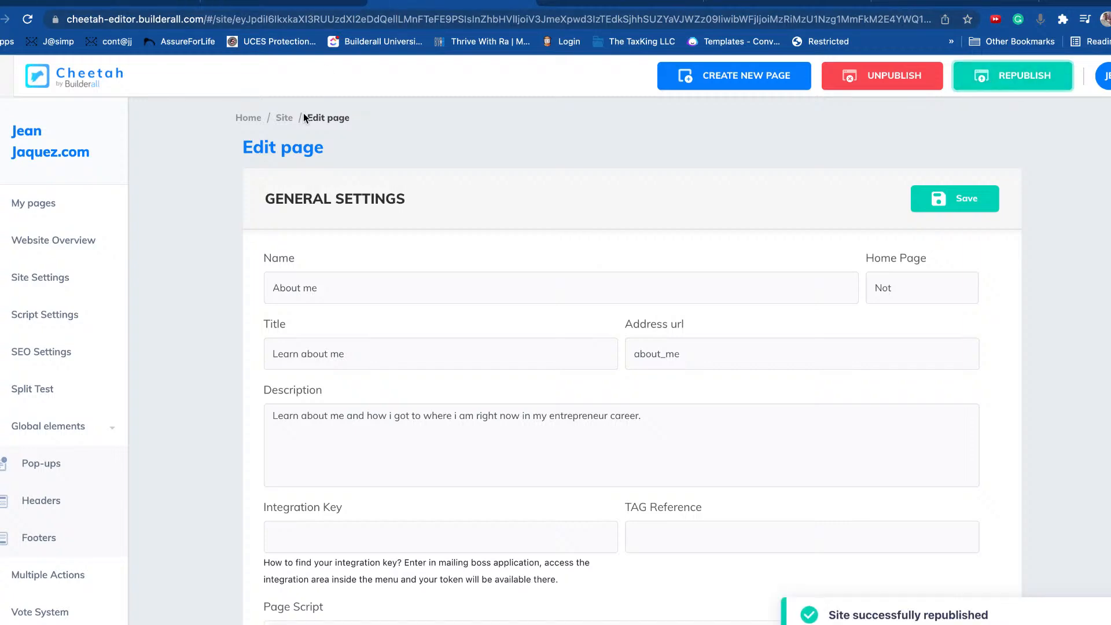
click(280, 121)
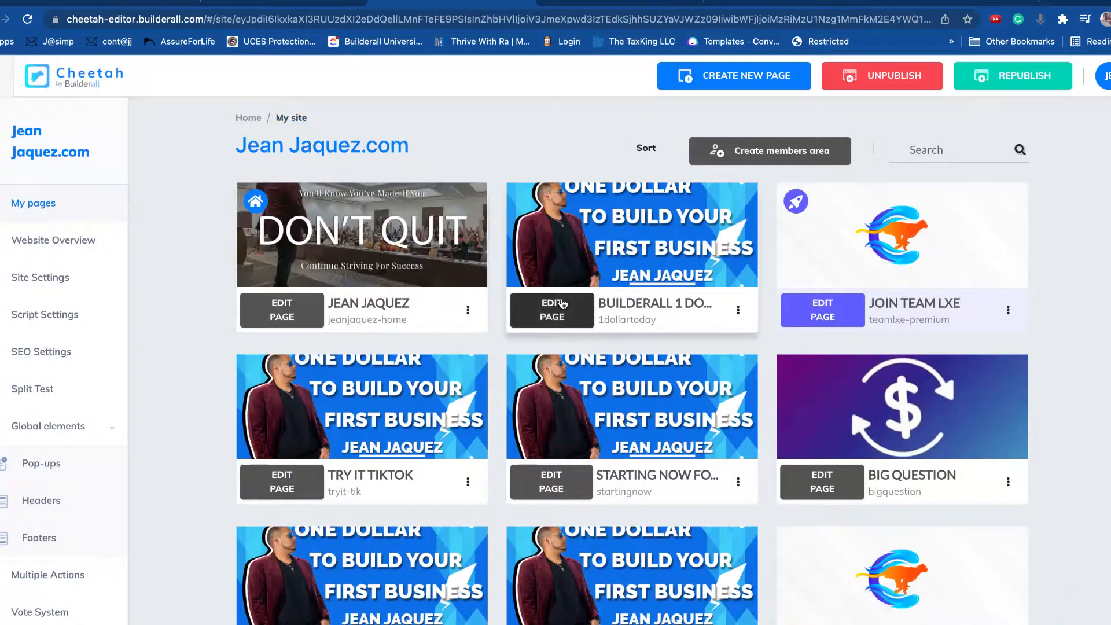
scroll(563, 304, down, 10)
click(738, 379)
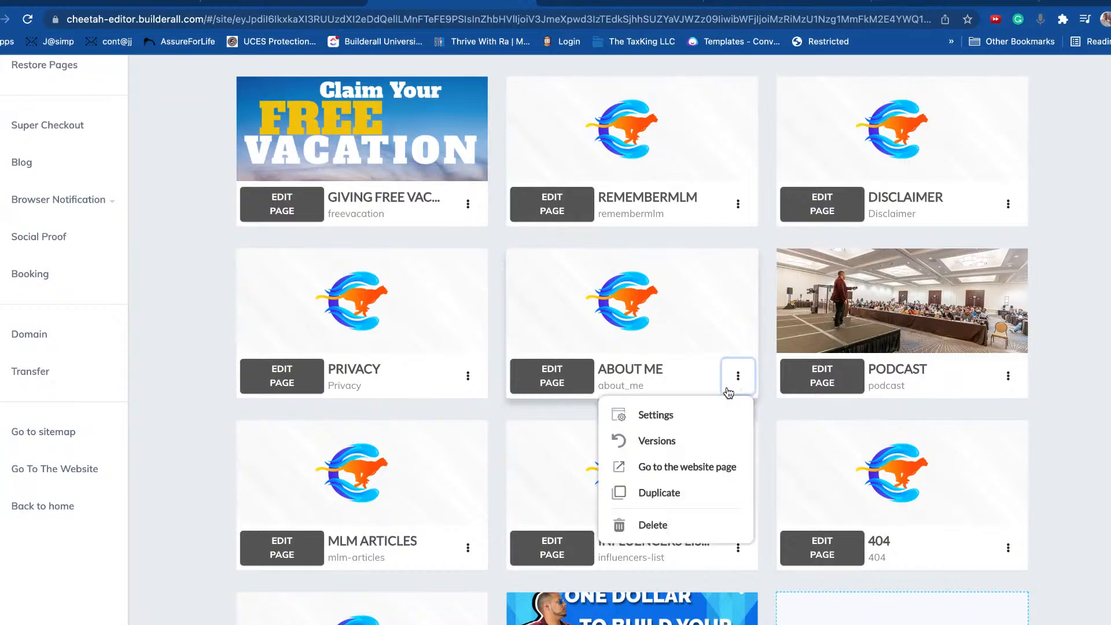
click(702, 474)
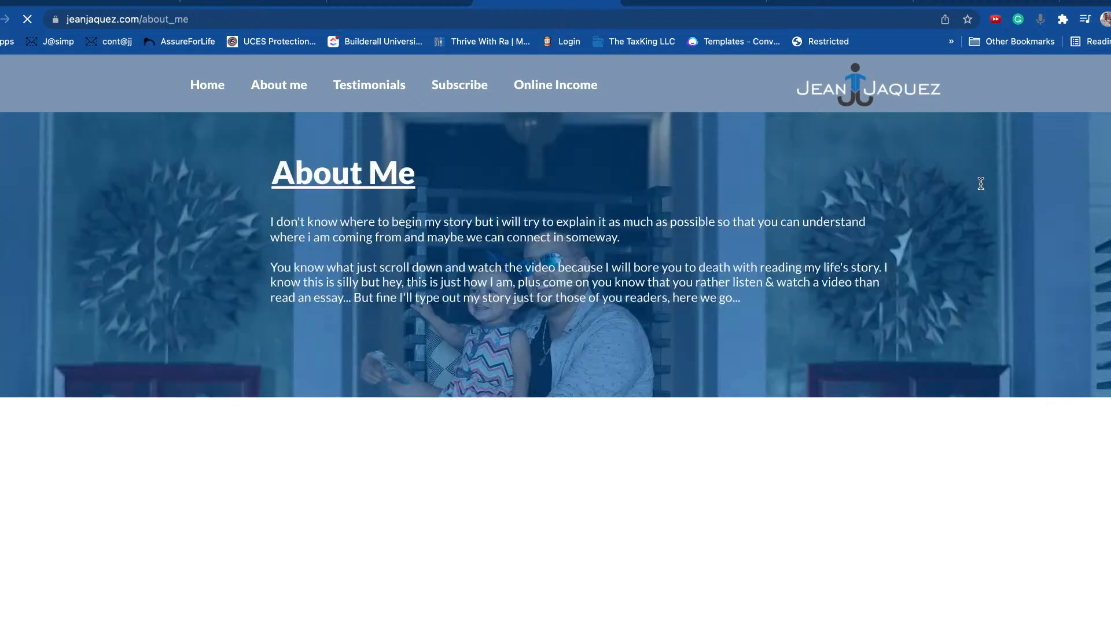
Step: Open the site's Messenger chat and continue as the signed-in Facebook user
scroll(1030, 405, down, 10)
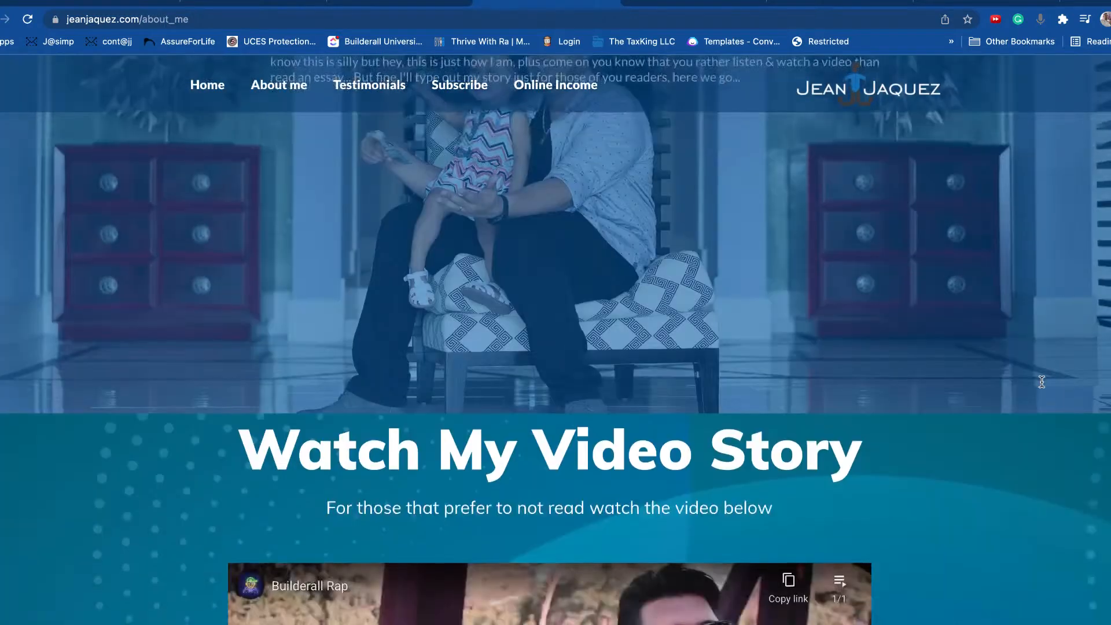
scroll(1072, 386, down, 2)
scroll(1073, 389, up, 1)
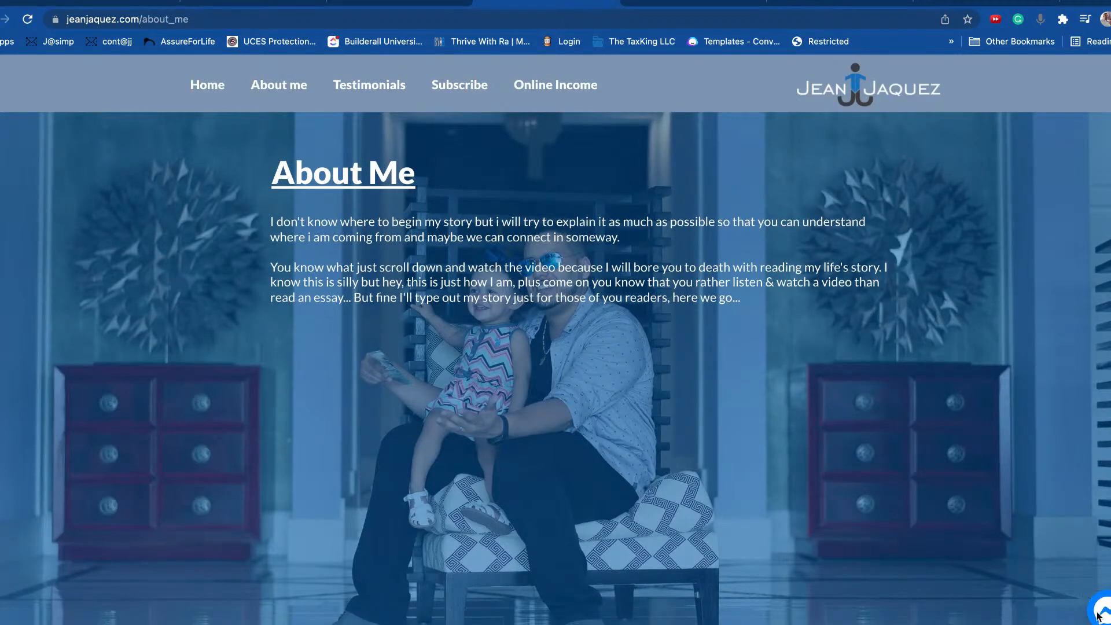
click(1105, 616)
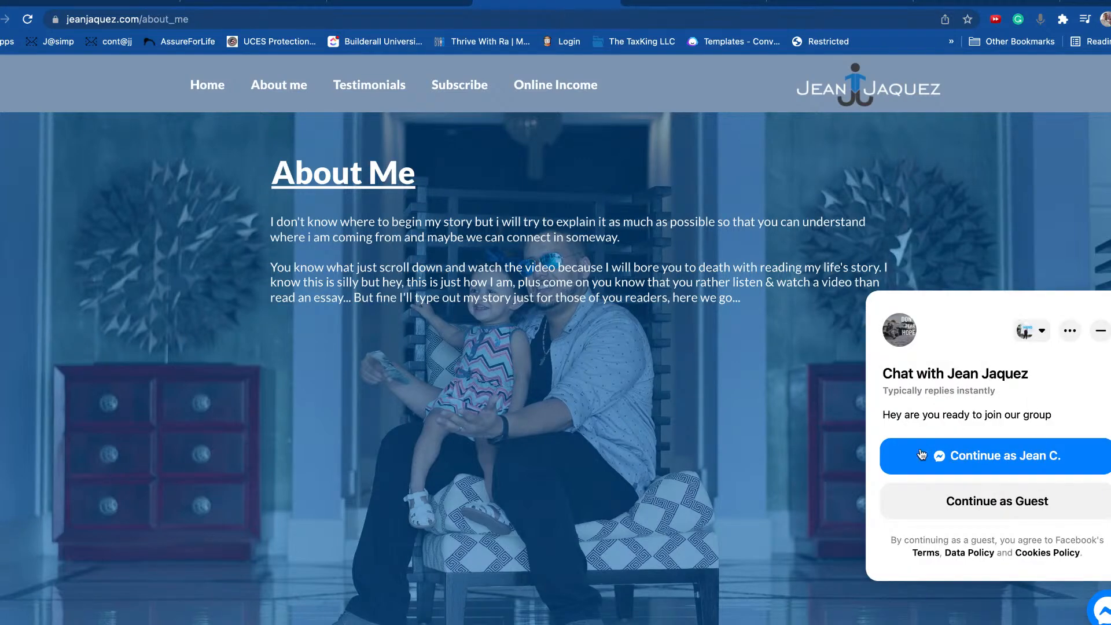
click(994, 457)
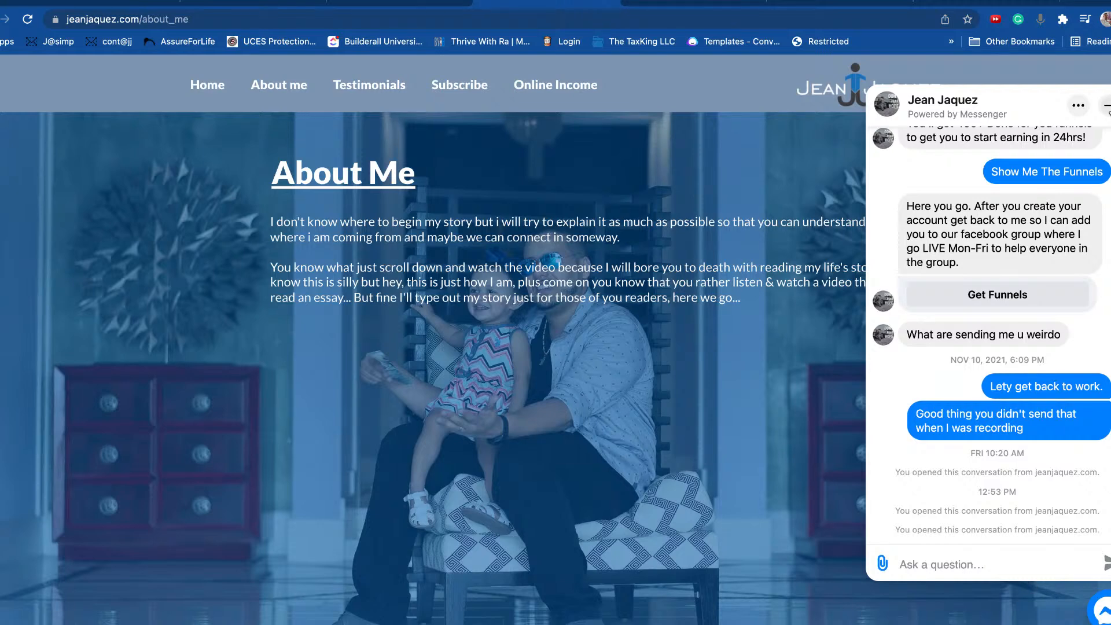
Step: Clear the address bar and bring up Chrome's main menu
click(885, 19)
key(super+c)
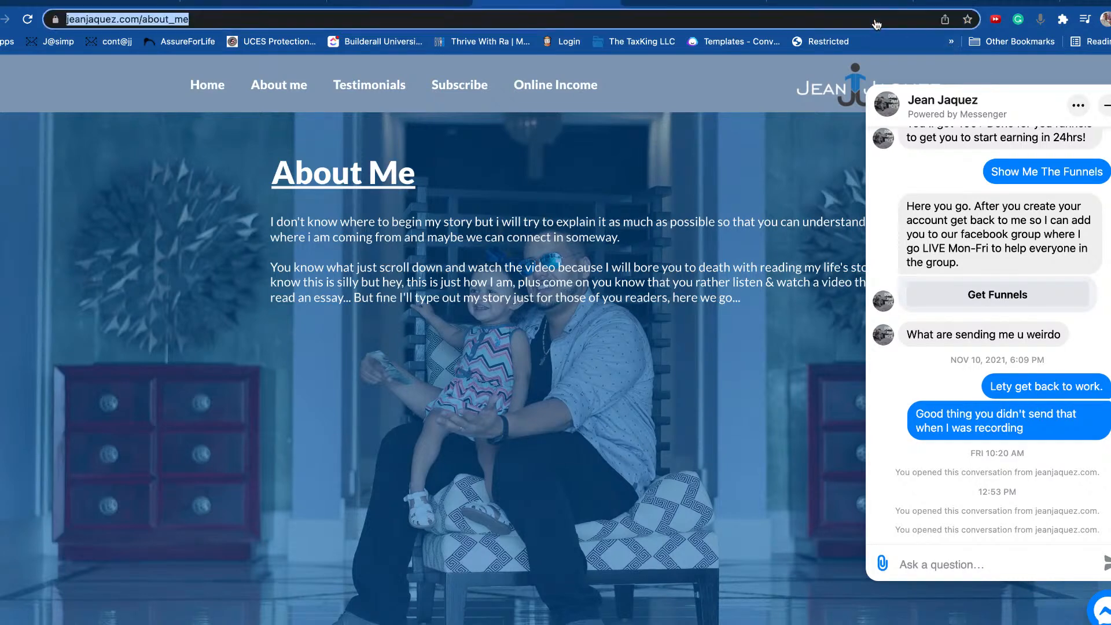
key(BackSpace)
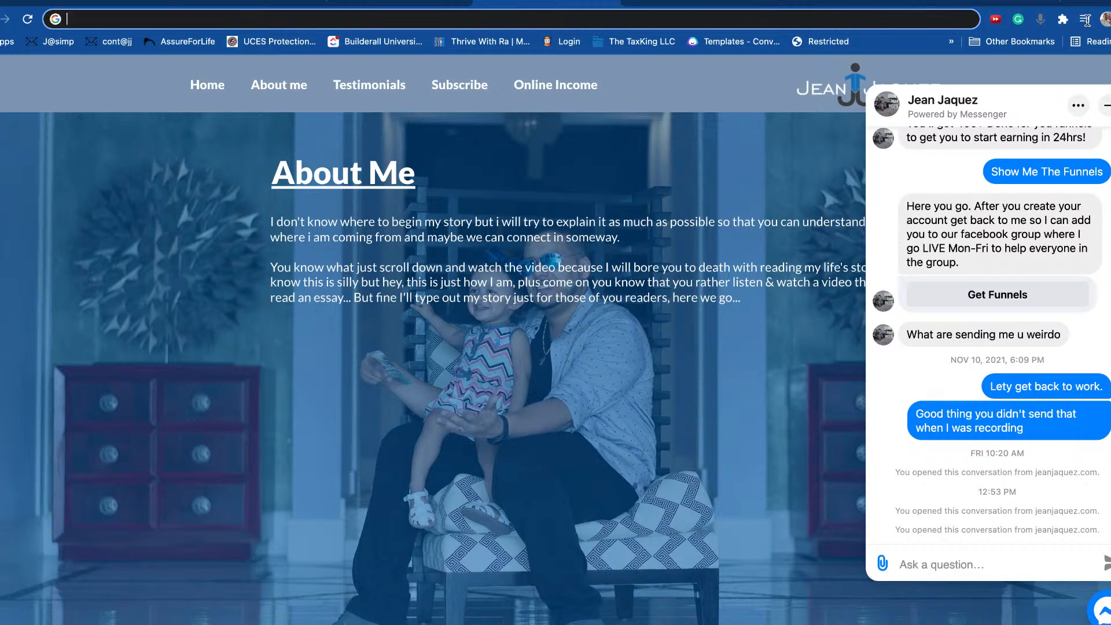
click(1110, 20)
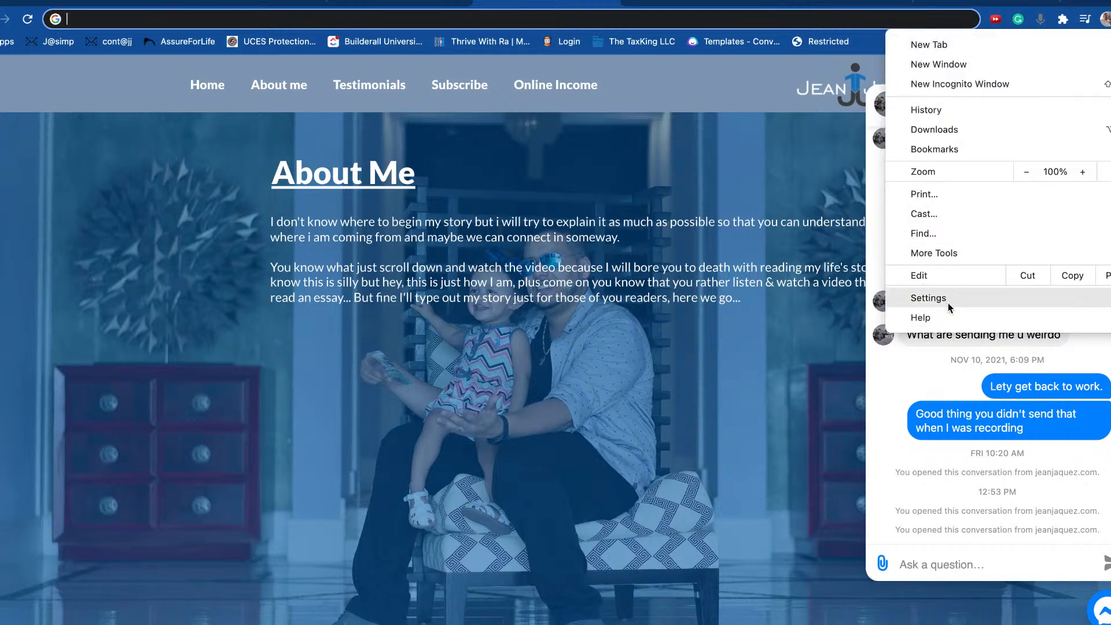
Step: Load the About Me page in an incognito window, accept cookies, and chat as a guest
click(973, 83)
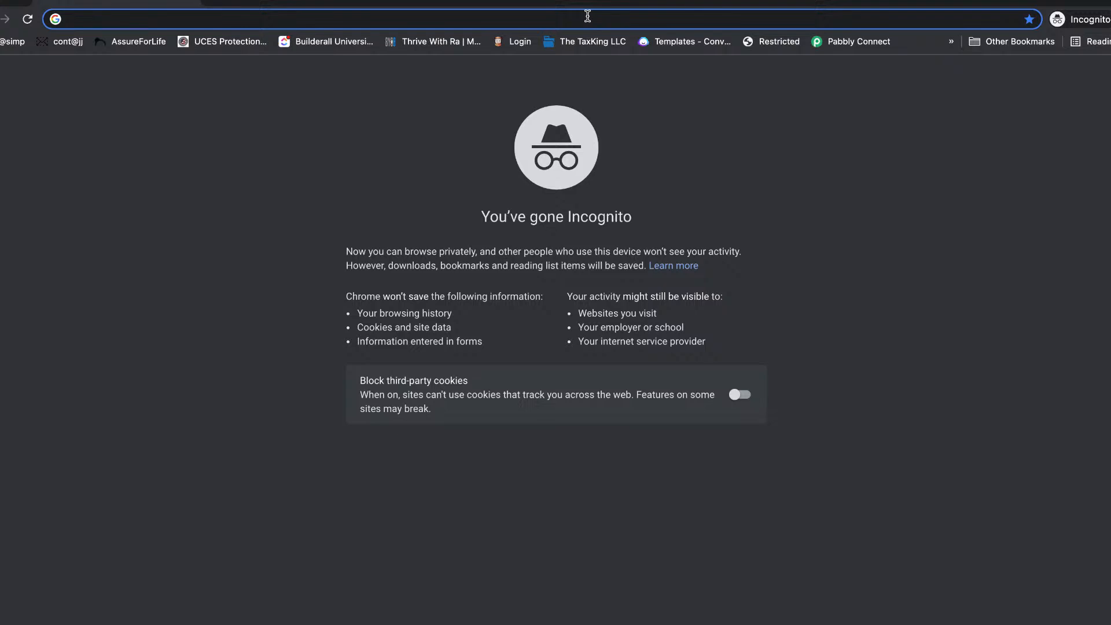
key(super+v)
key(Return)
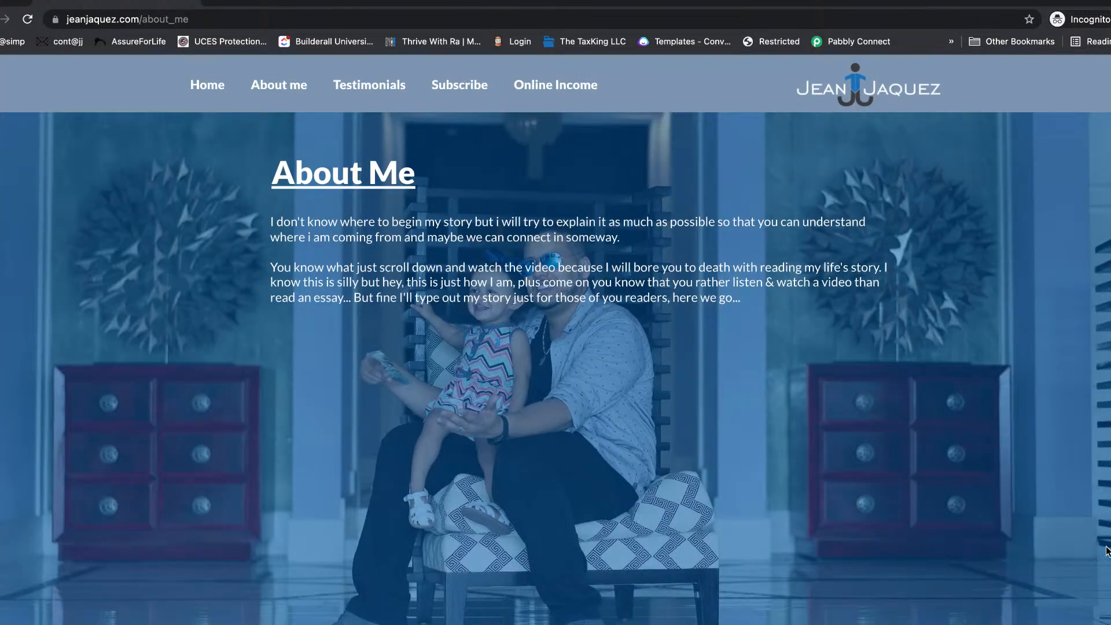
scroll(970, 370, down, 10)
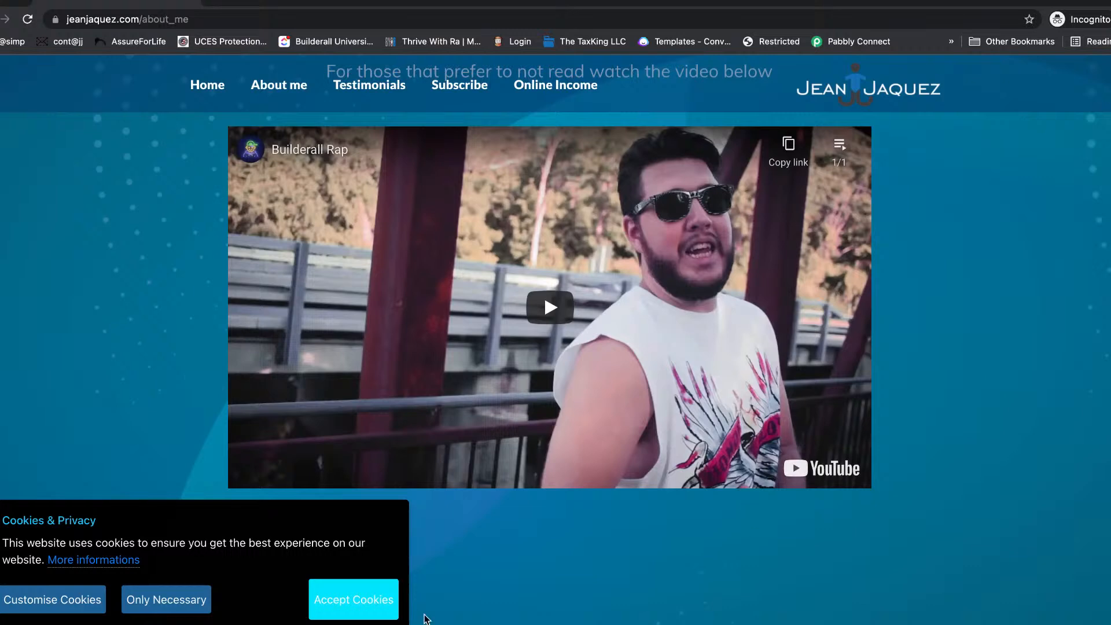
click(385, 607)
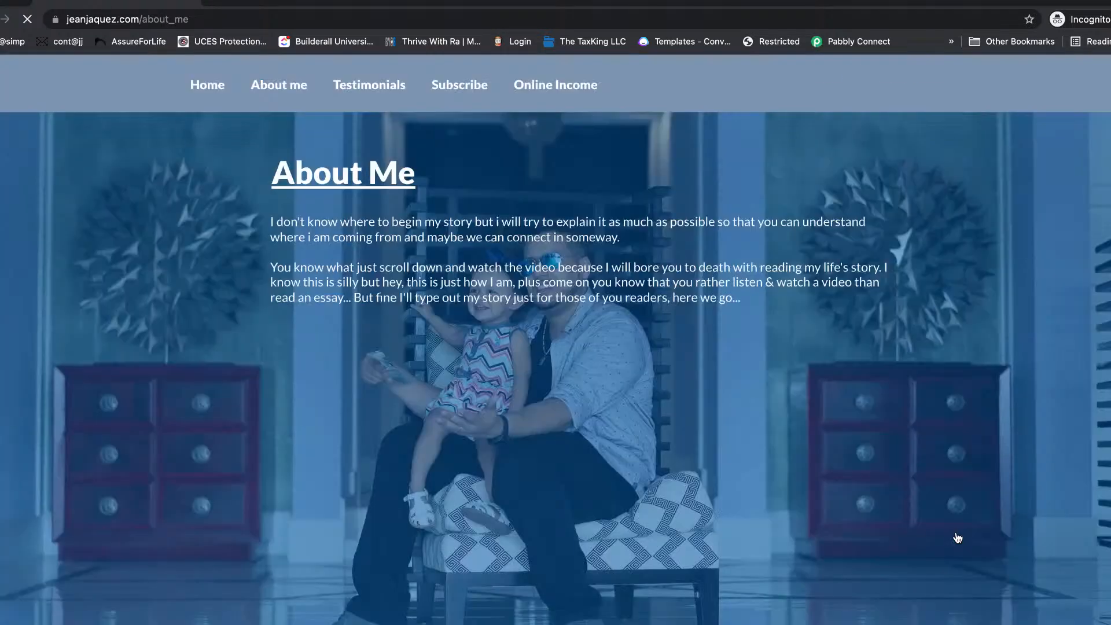
scroll(1063, 534, down, 2)
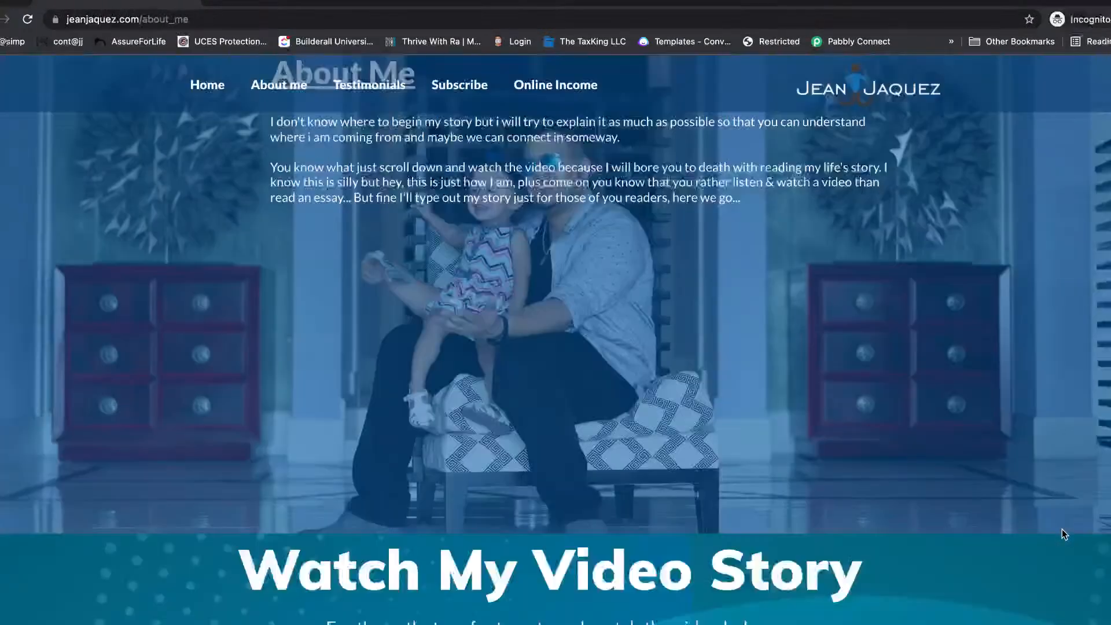
scroll(1061, 529, down, 10)
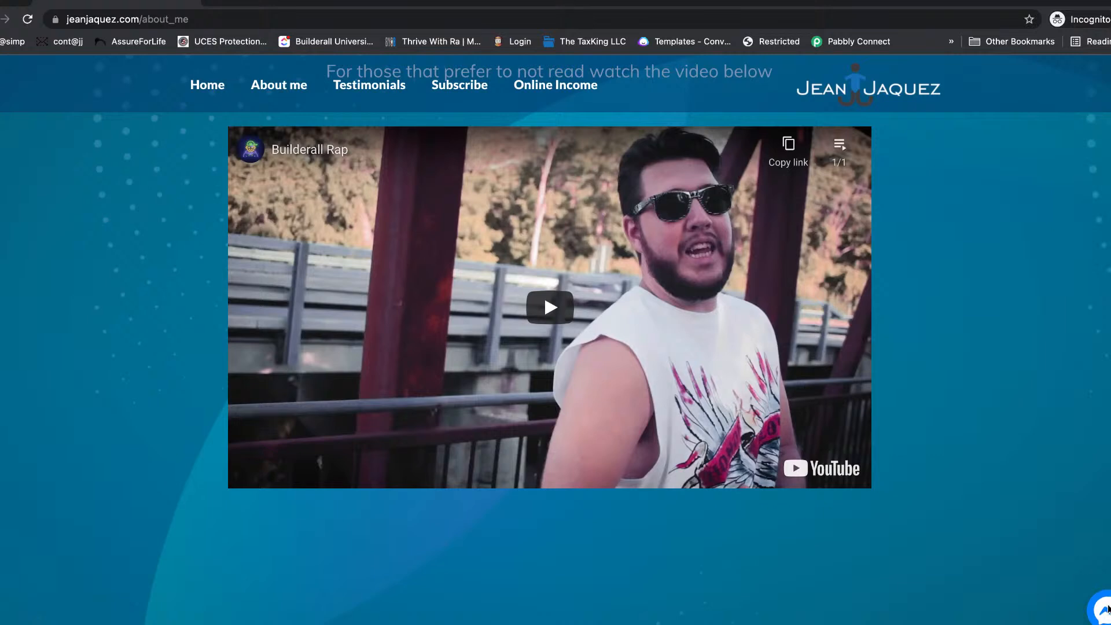
click(1105, 609)
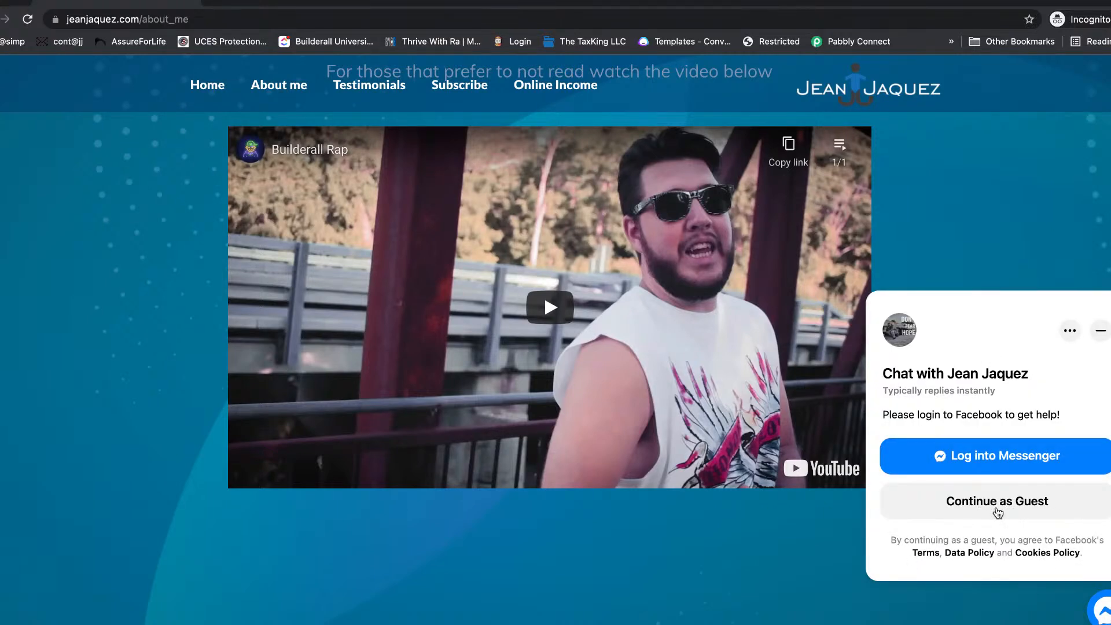
click(998, 513)
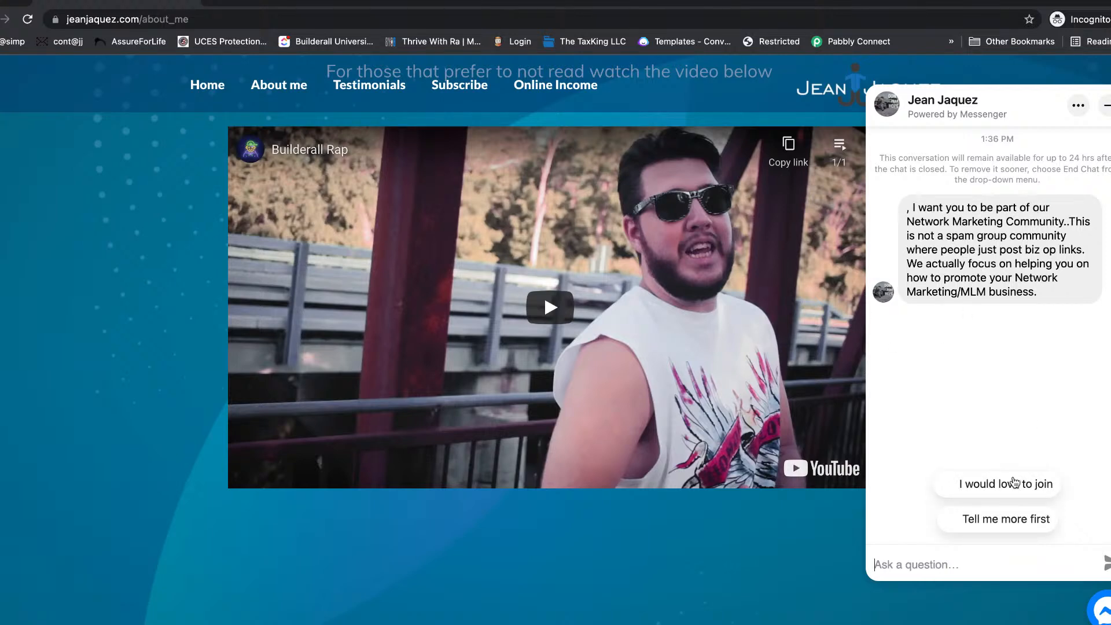
Step: Reply 'I would love to join' and 'Yes', then send a phone number to the bot
click(983, 489)
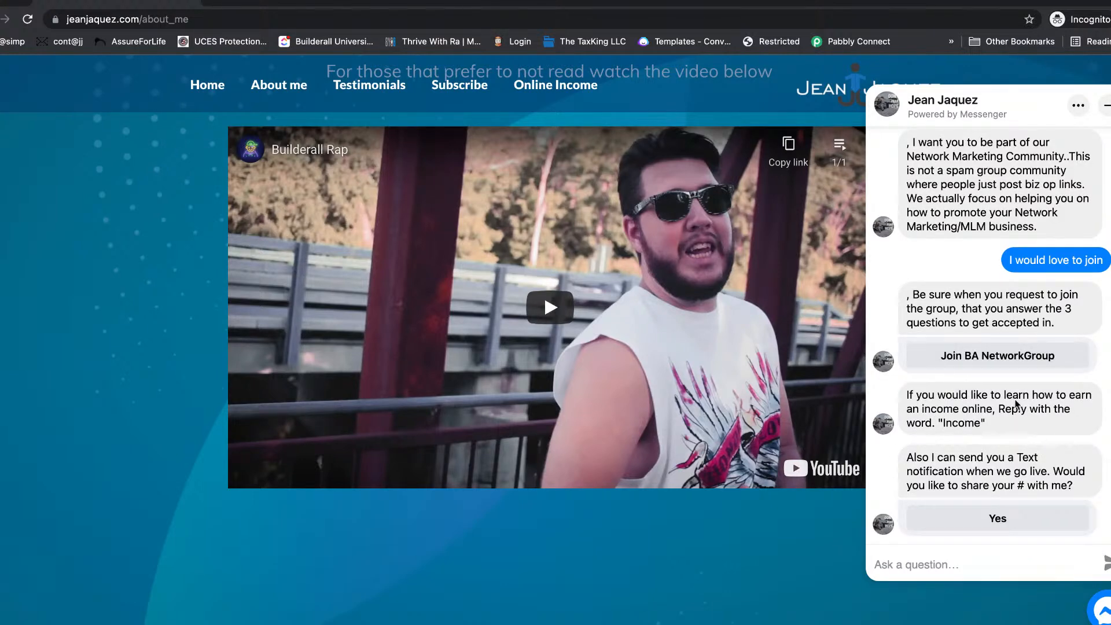
click(982, 524)
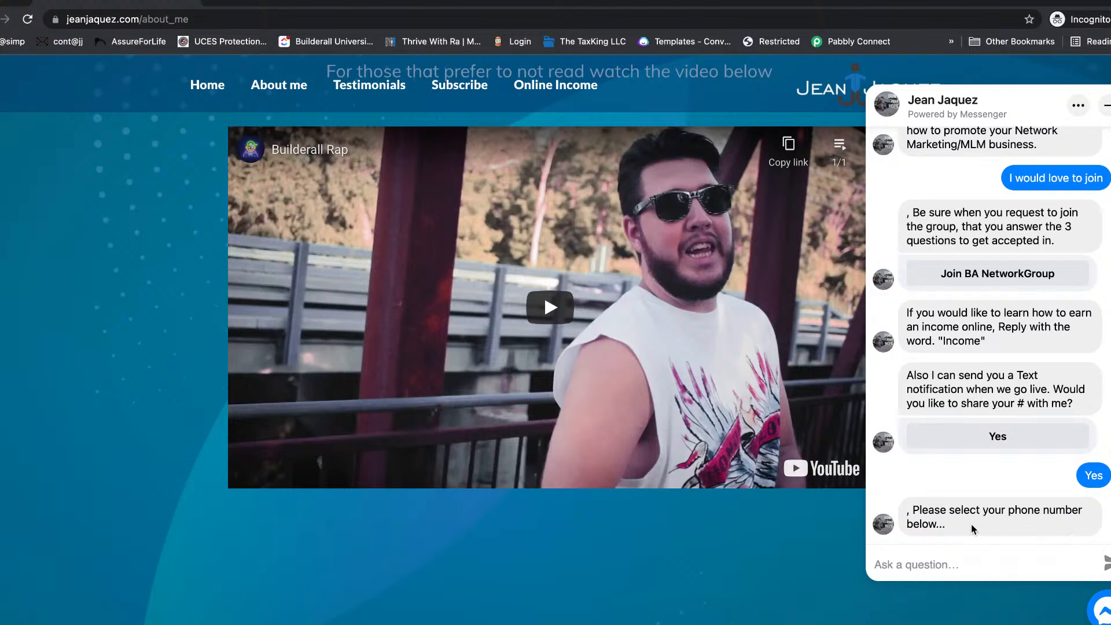
click(1015, 553)
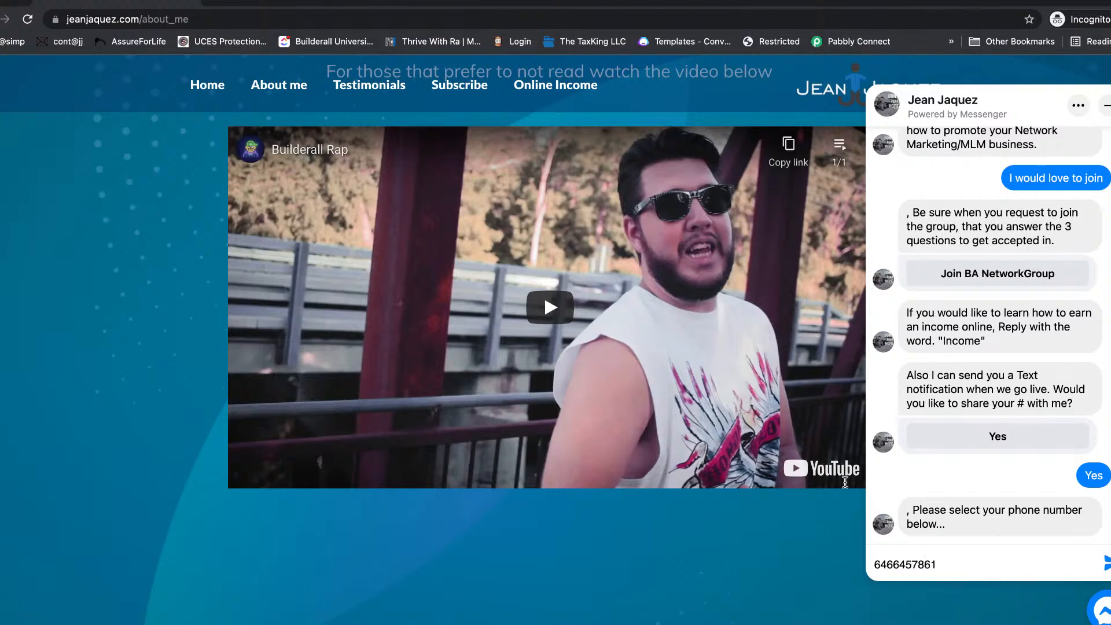
click(1106, 563)
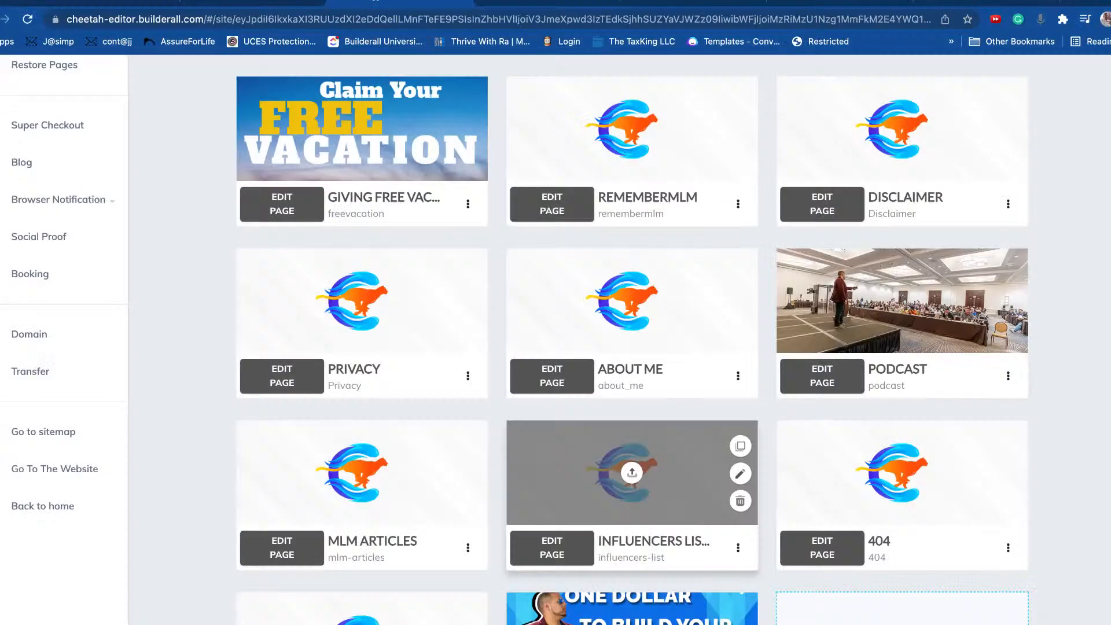
Step: Show SMS Tools for the Jean Jaquez page, which lists no phone numbers yet
click(827, 3)
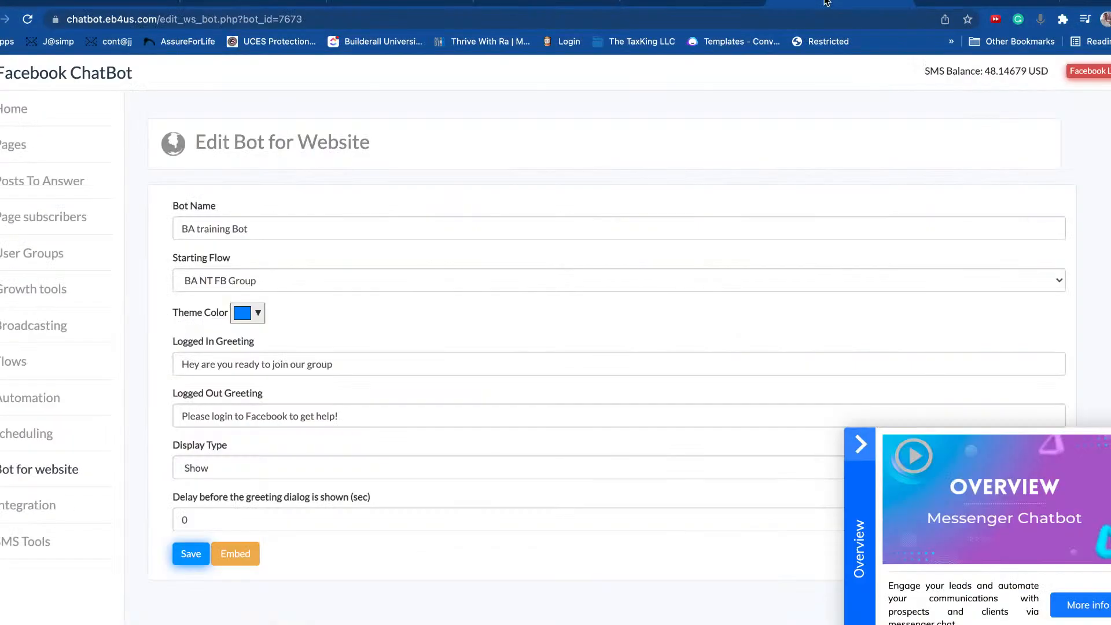
click(32, 544)
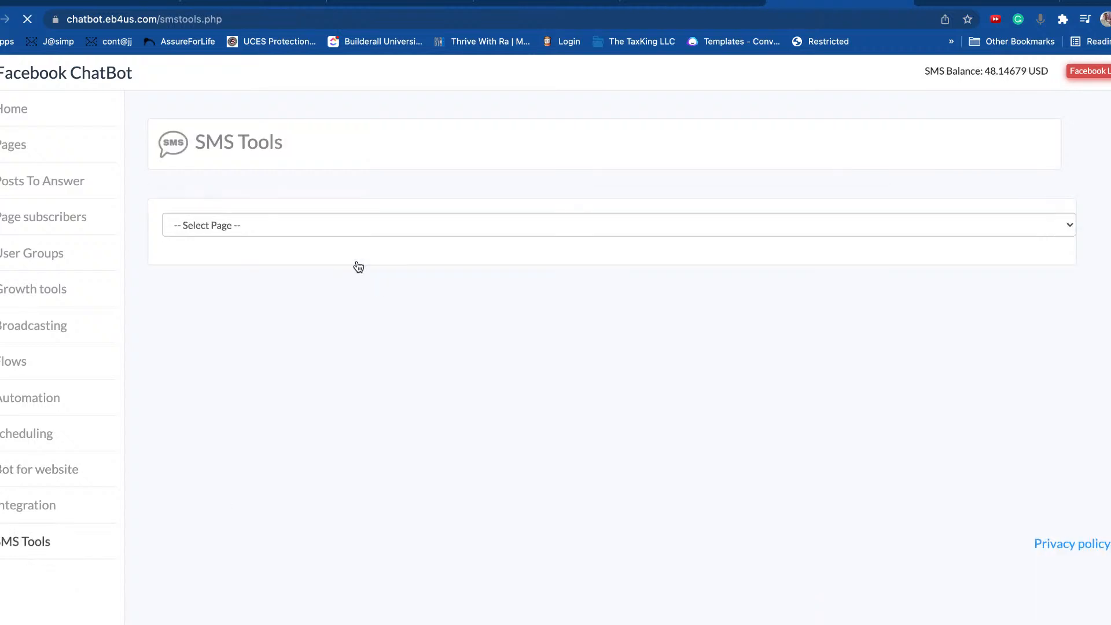
click(262, 227)
click(232, 243)
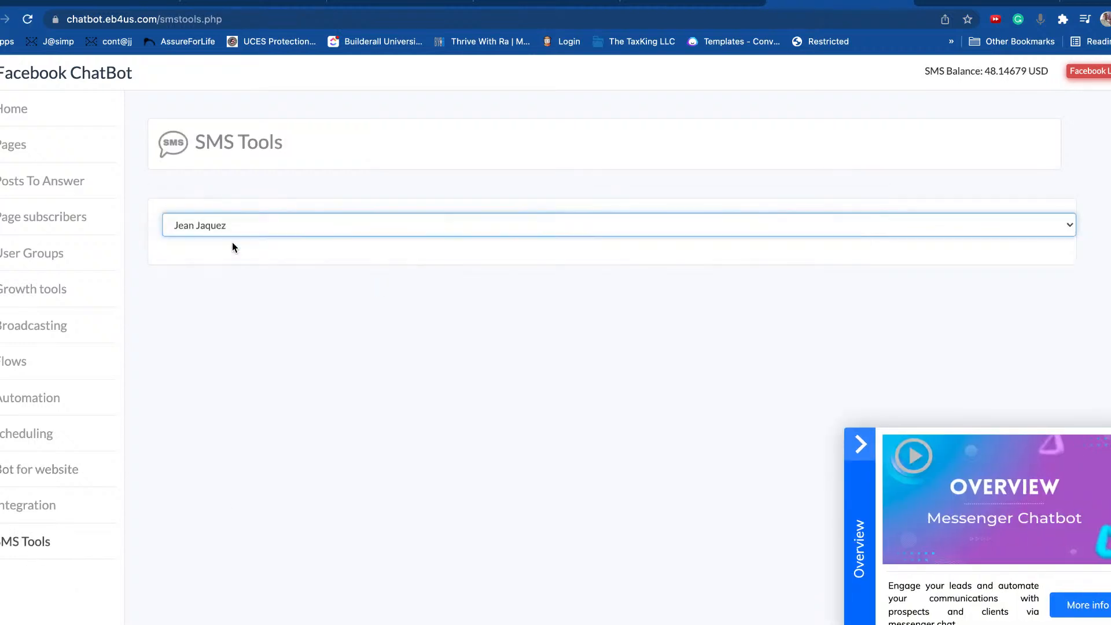
click(860, 444)
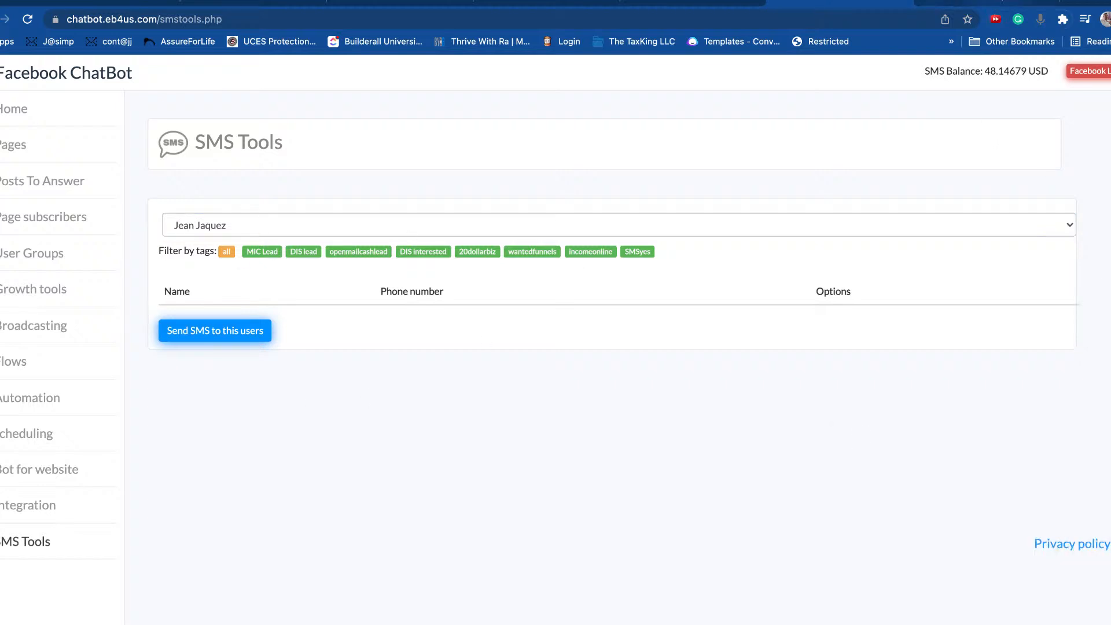
click(995, 1)
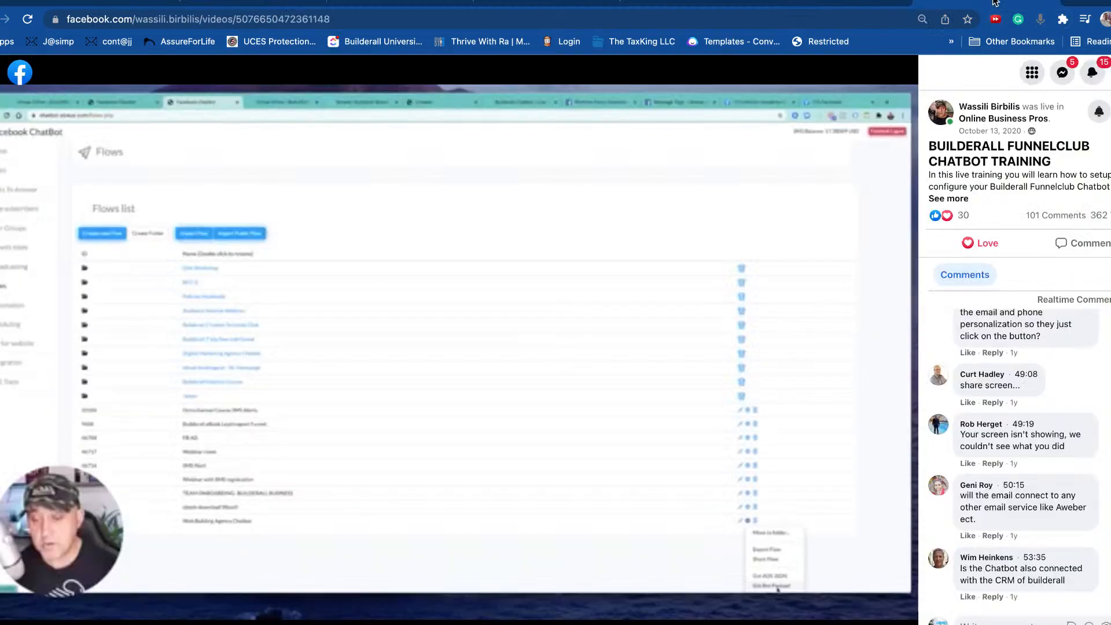
click(874, 2)
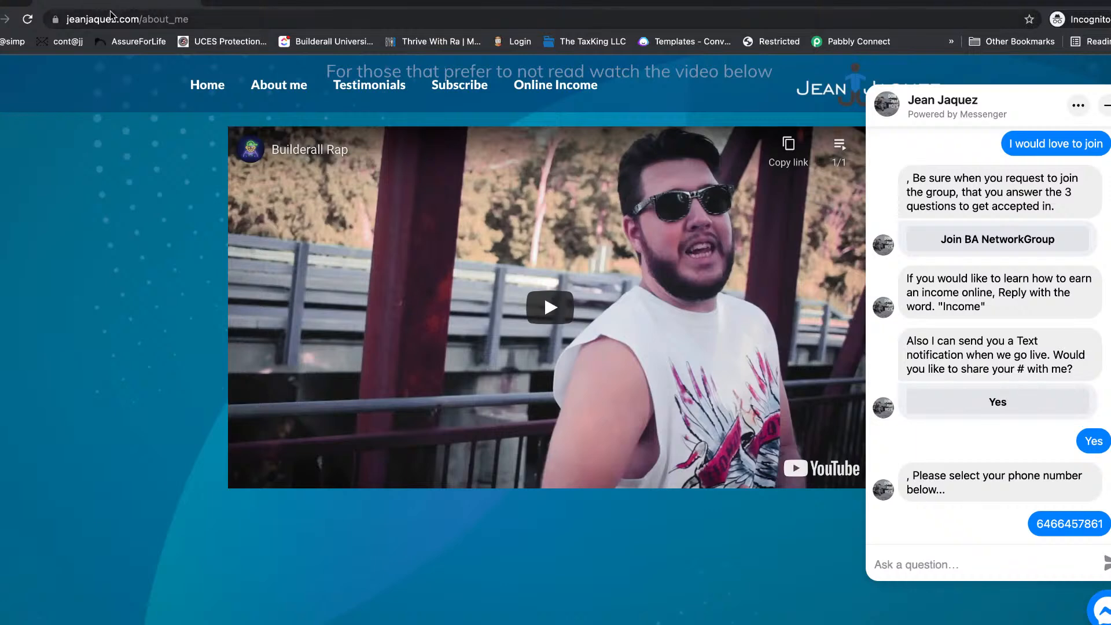
Step: Reload the page and open a new incognito window from Chrome's menu
key(super+r)
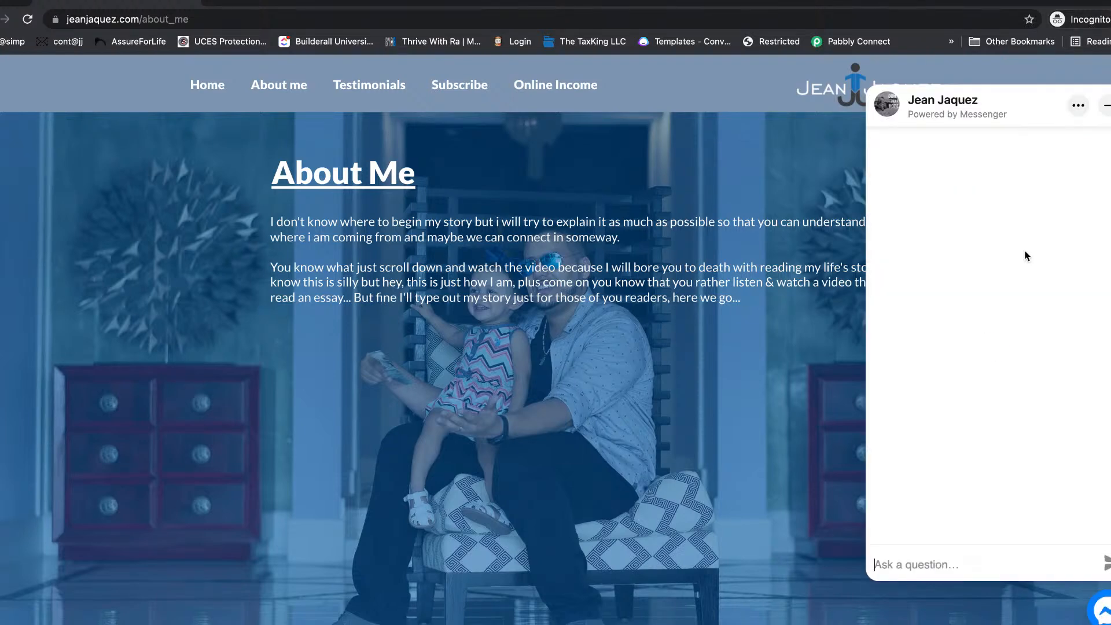
click(1110, 19)
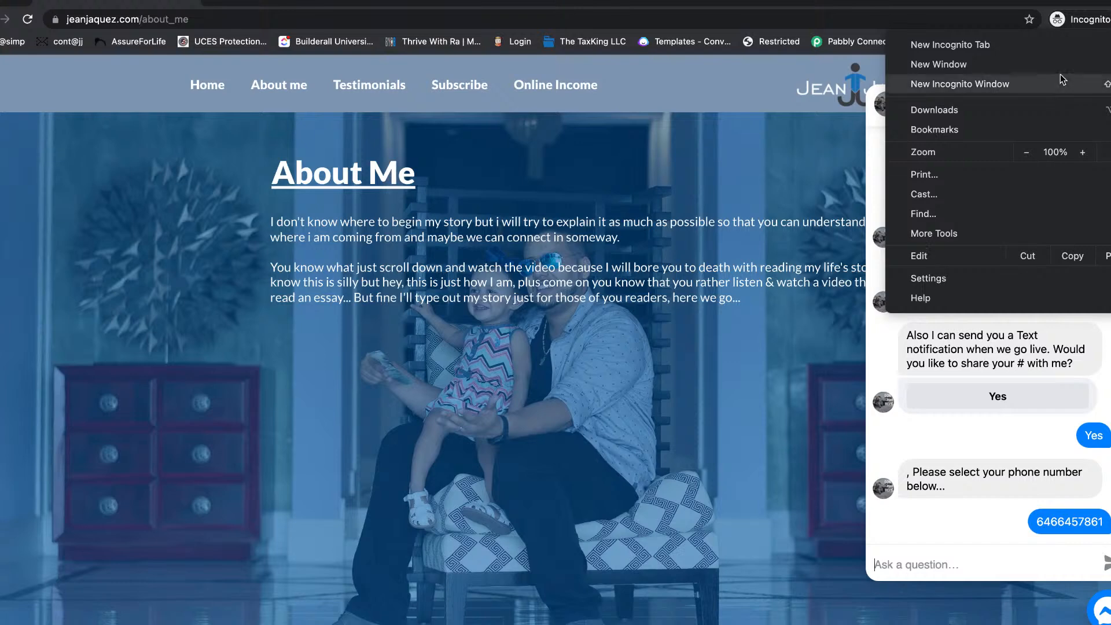
click(2, 3)
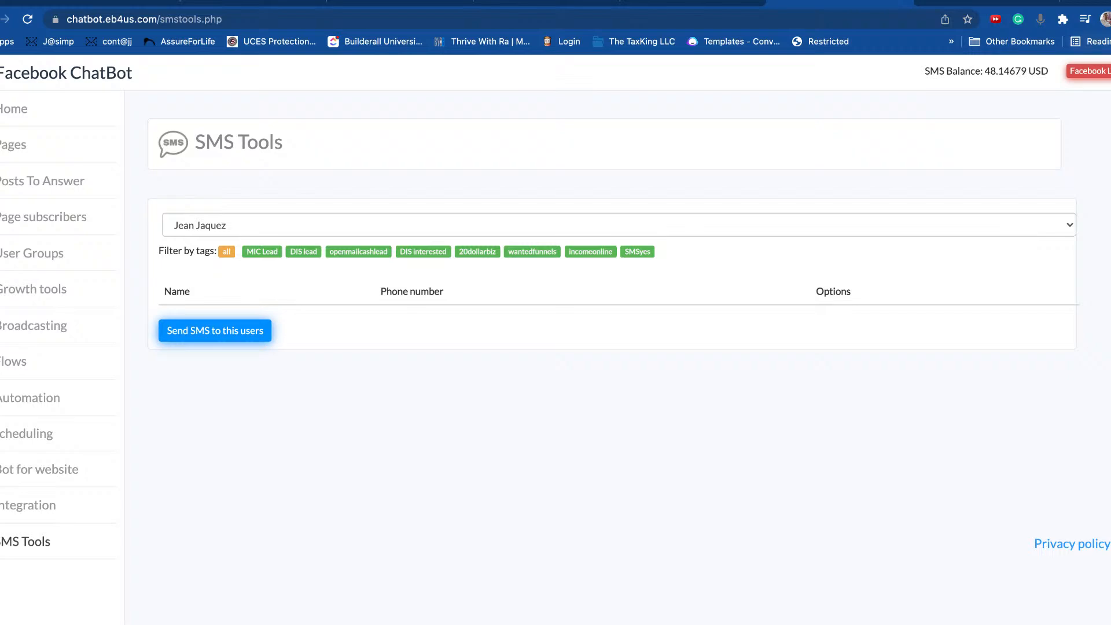
click(1109, 20)
click(1015, 82)
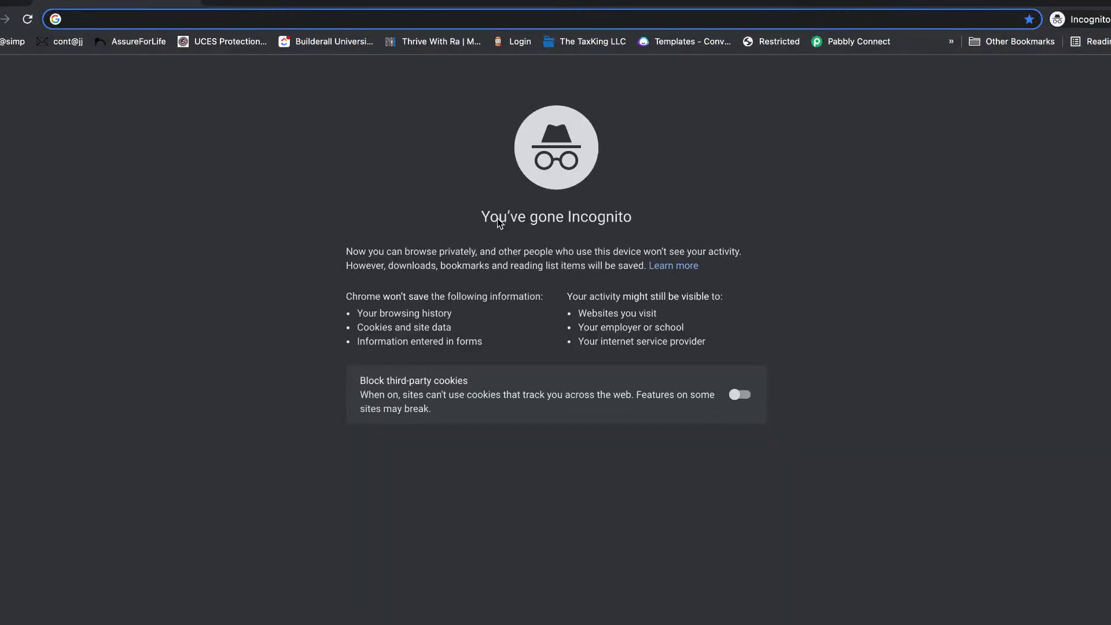
Step: Load jeanjaquez.com/about_me in incognito, accept cookies, and open the Messenger chat
text(https://jeanjaquez.com/about_me)
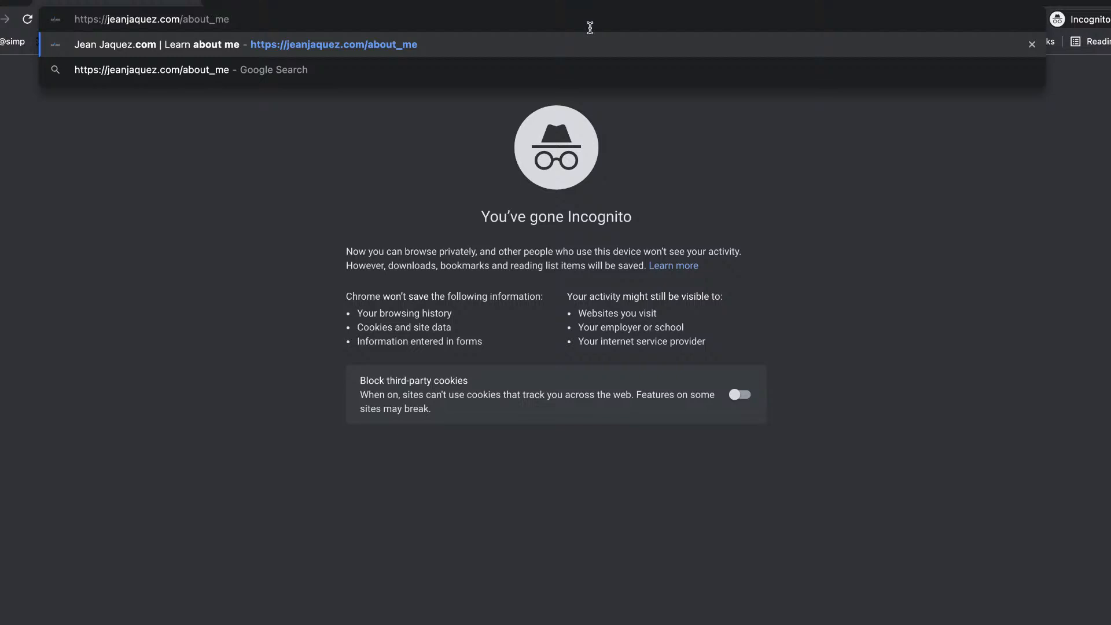
key(Return)
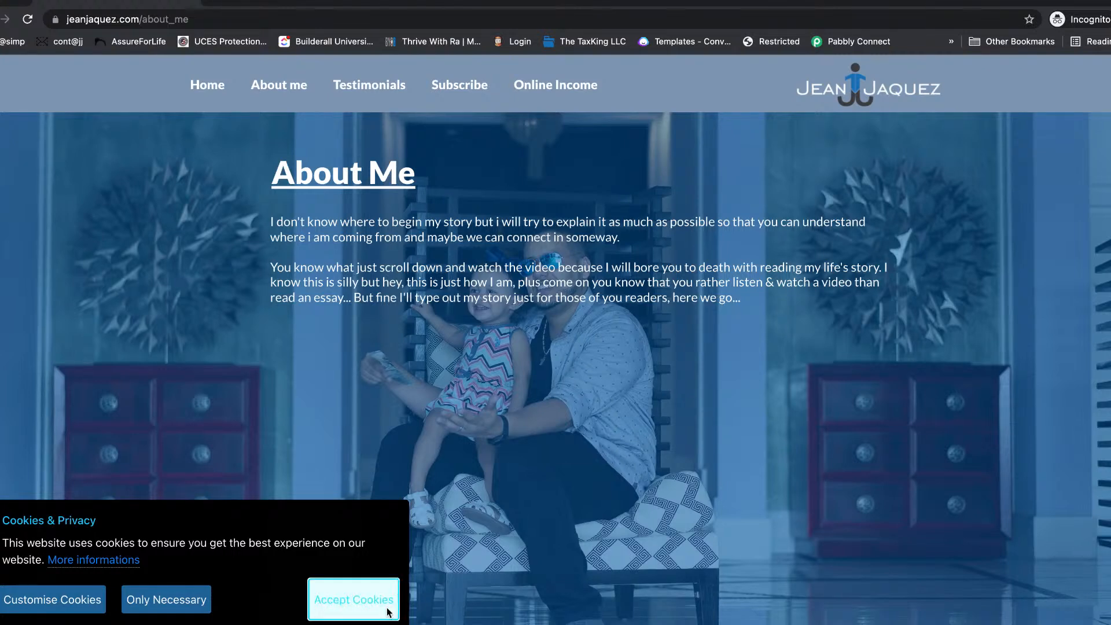
click(394, 589)
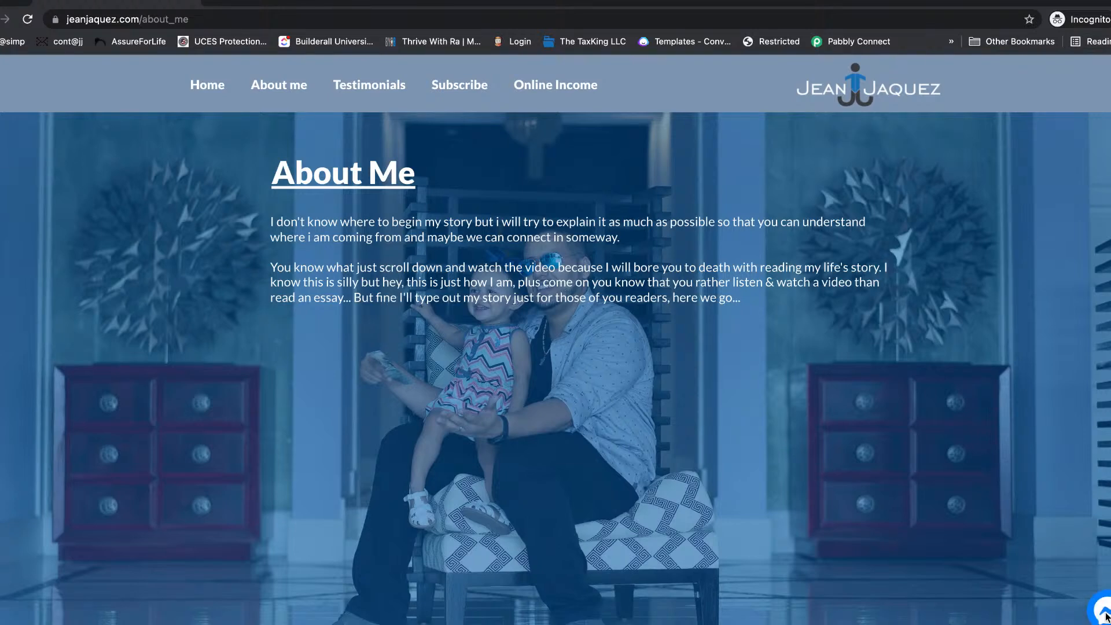
click(1104, 614)
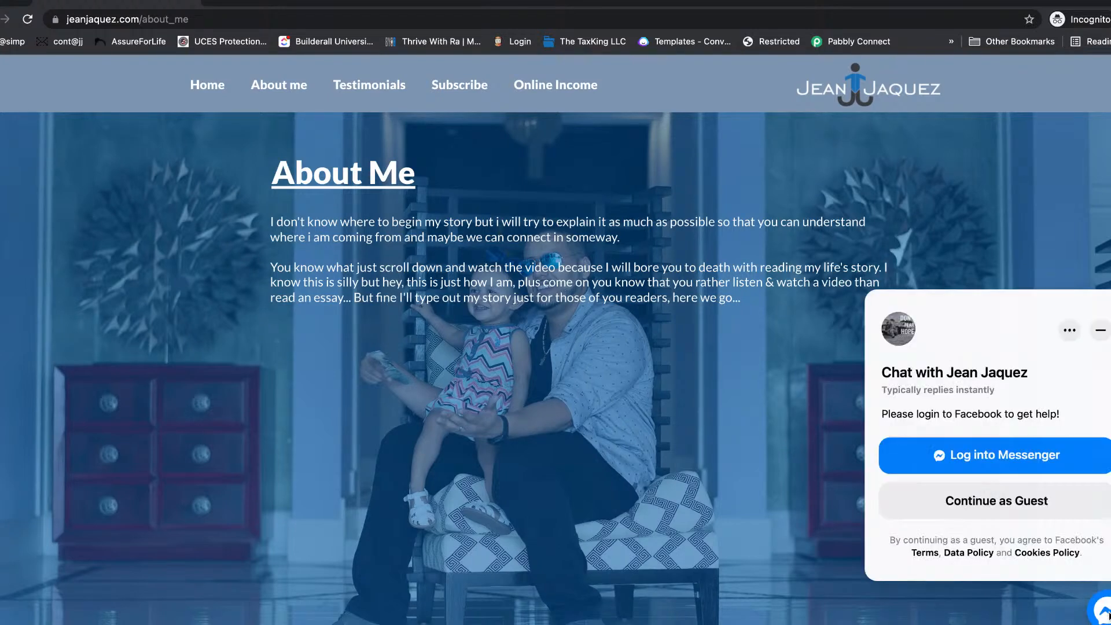
Step: Log into Messenger with the saved credentials and a verification code, then start a message
click(1041, 458)
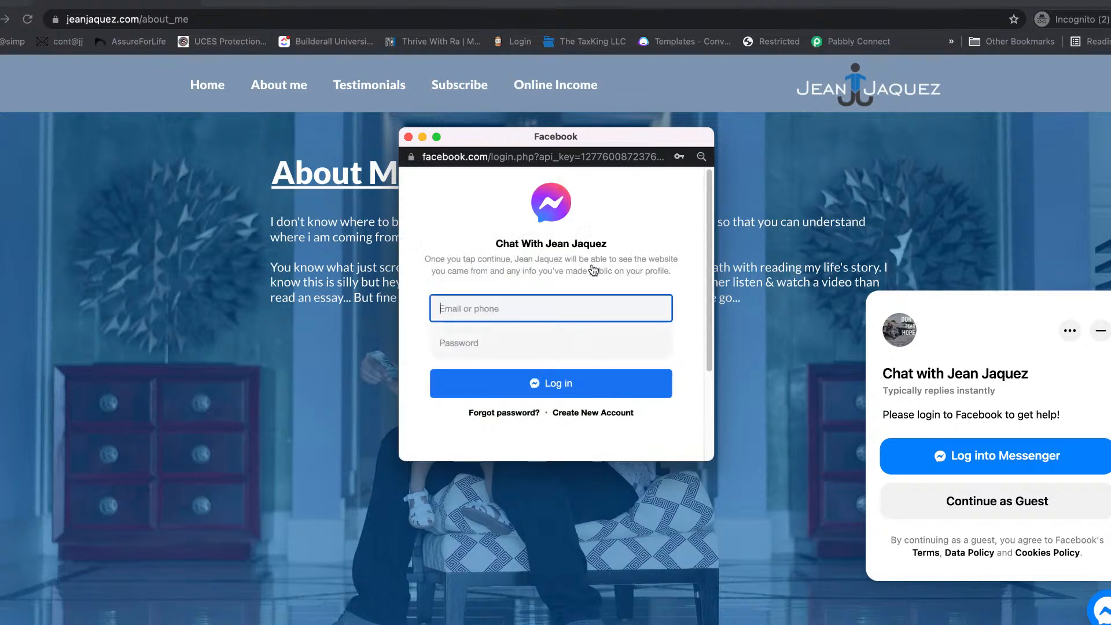
click(588, 302)
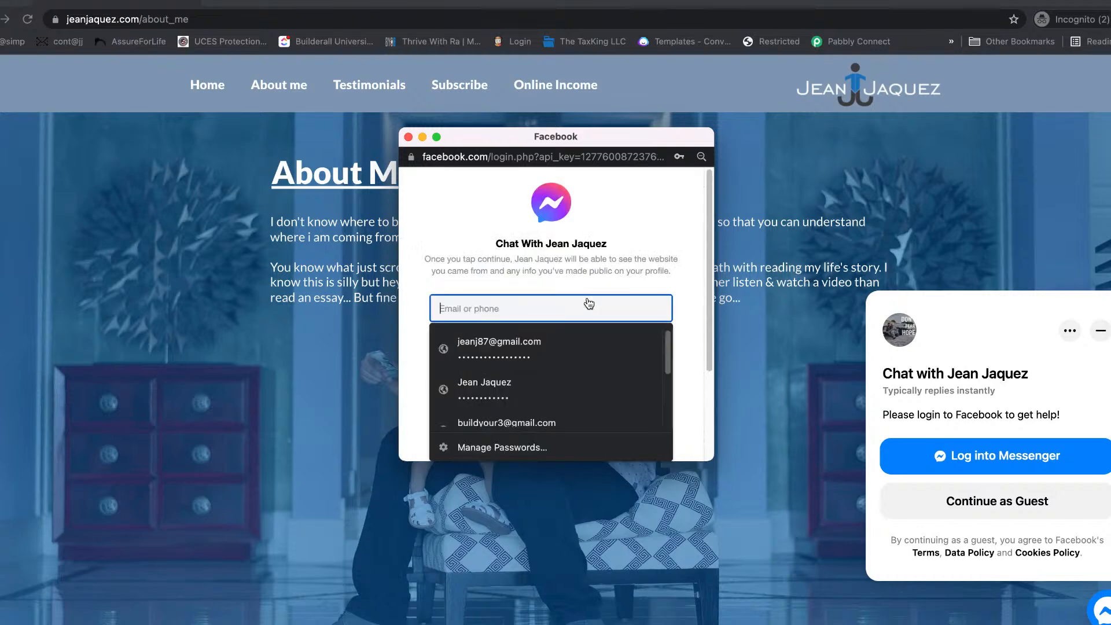
click(568, 344)
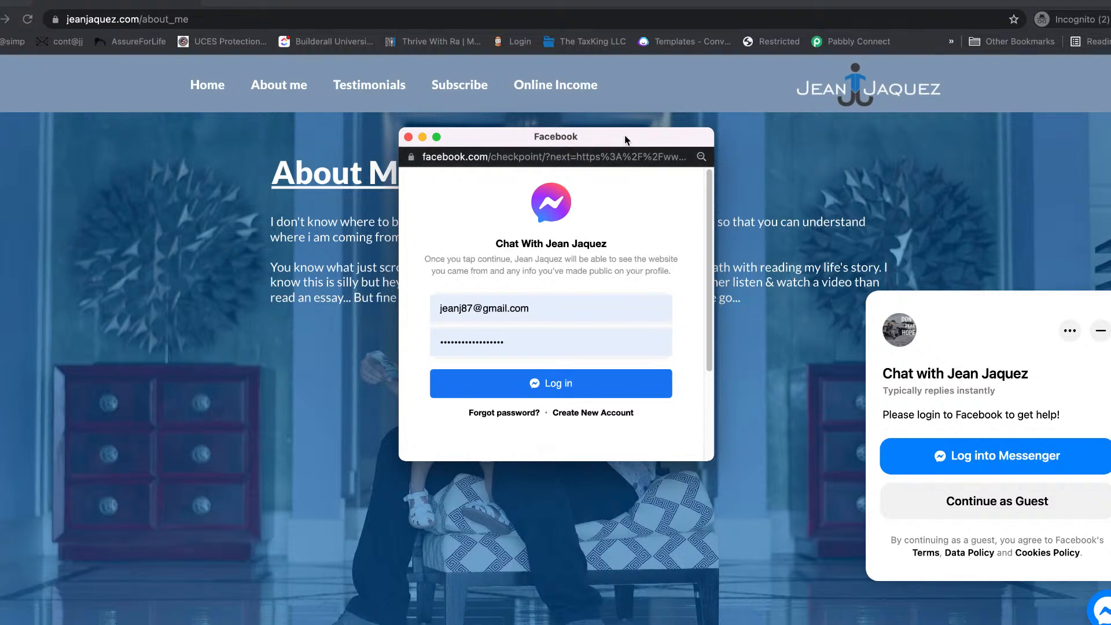
click(473, 342)
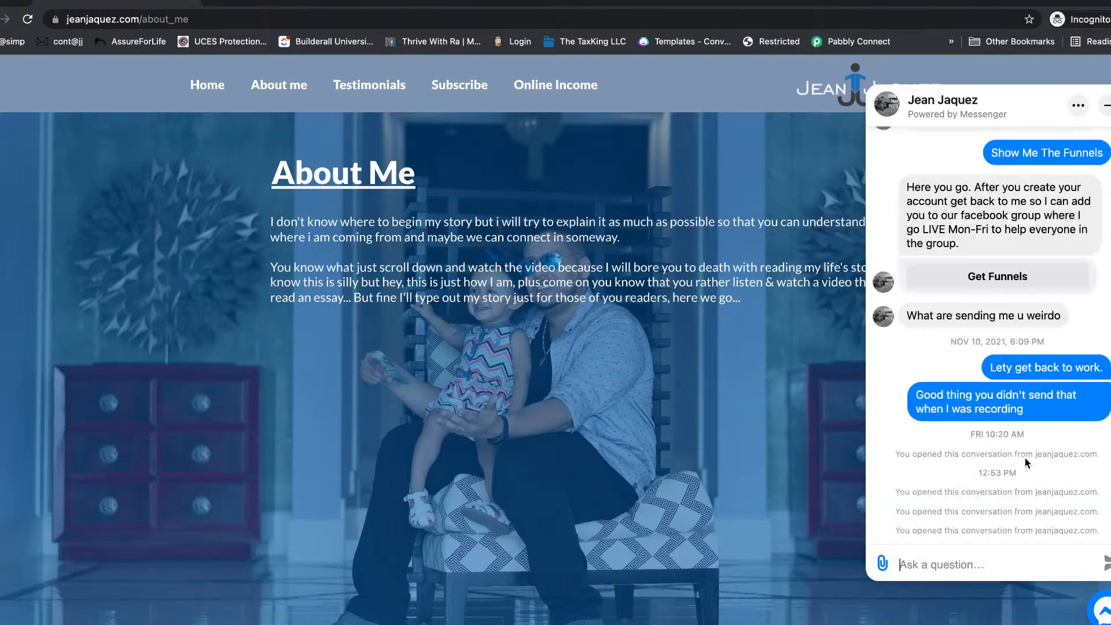
click(994, 564)
Step: Return to the regular window, close the Facebook video tab, and open a new tab
key(super+grave)
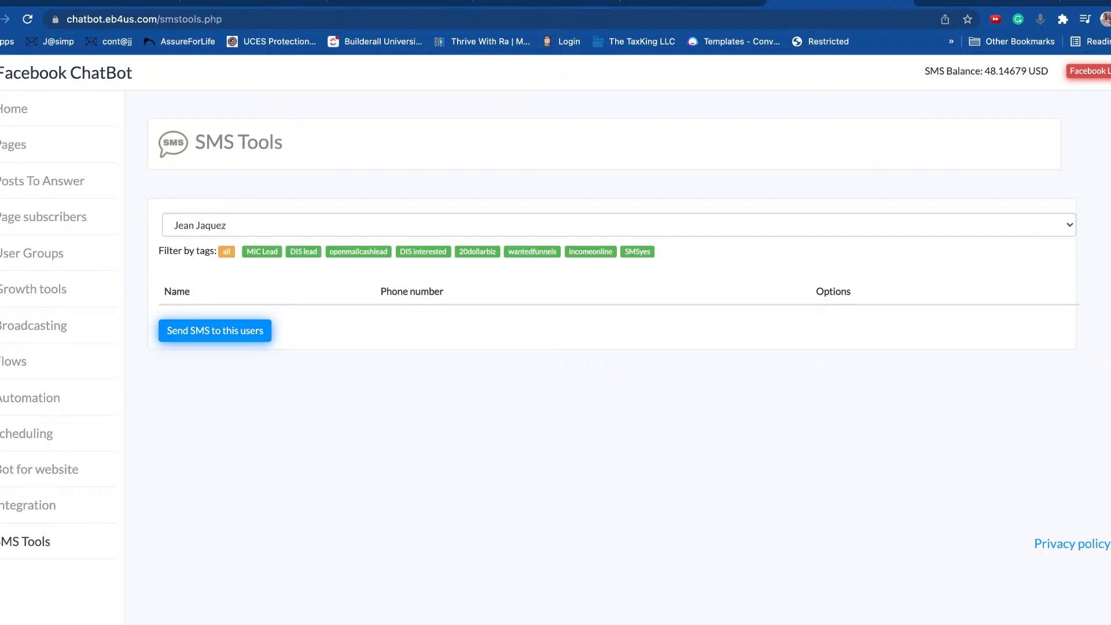
click(1002, 2)
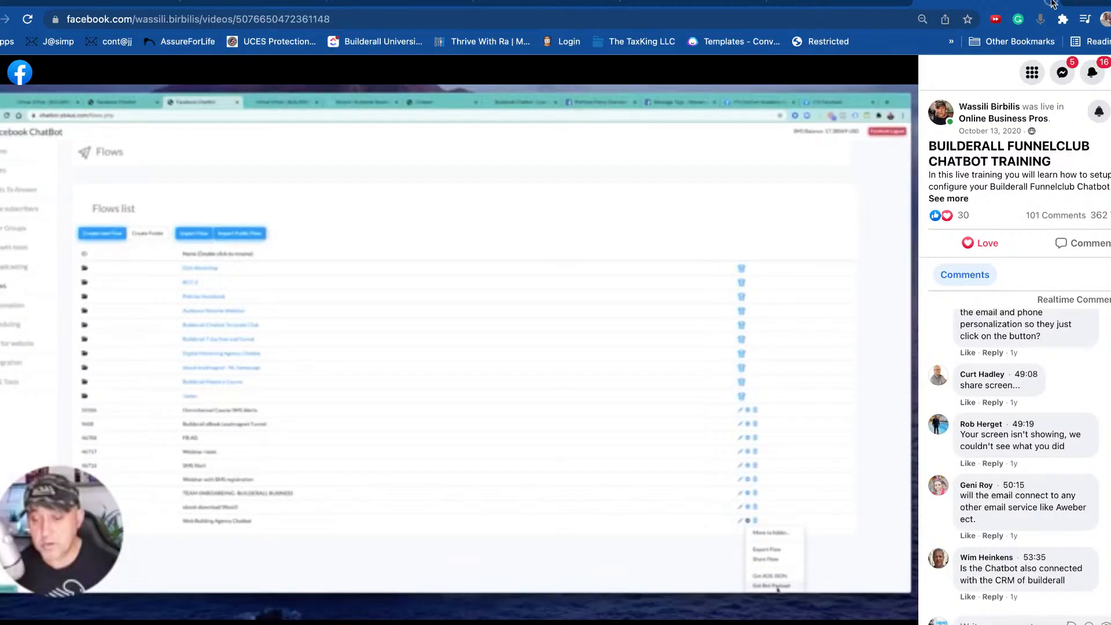
click(1051, 5)
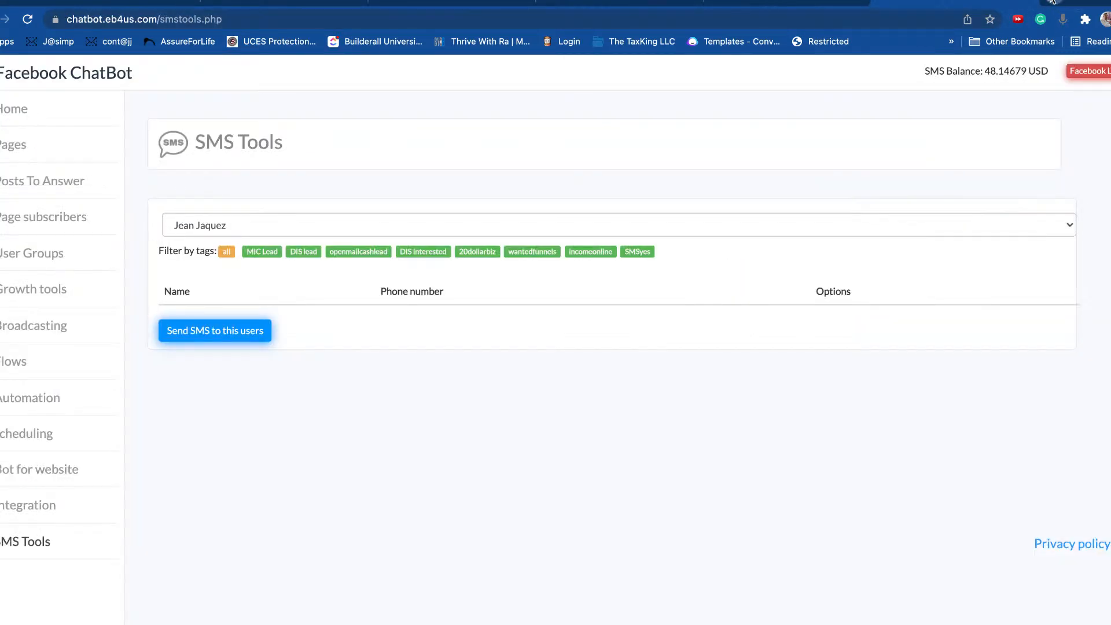
key(super+t)
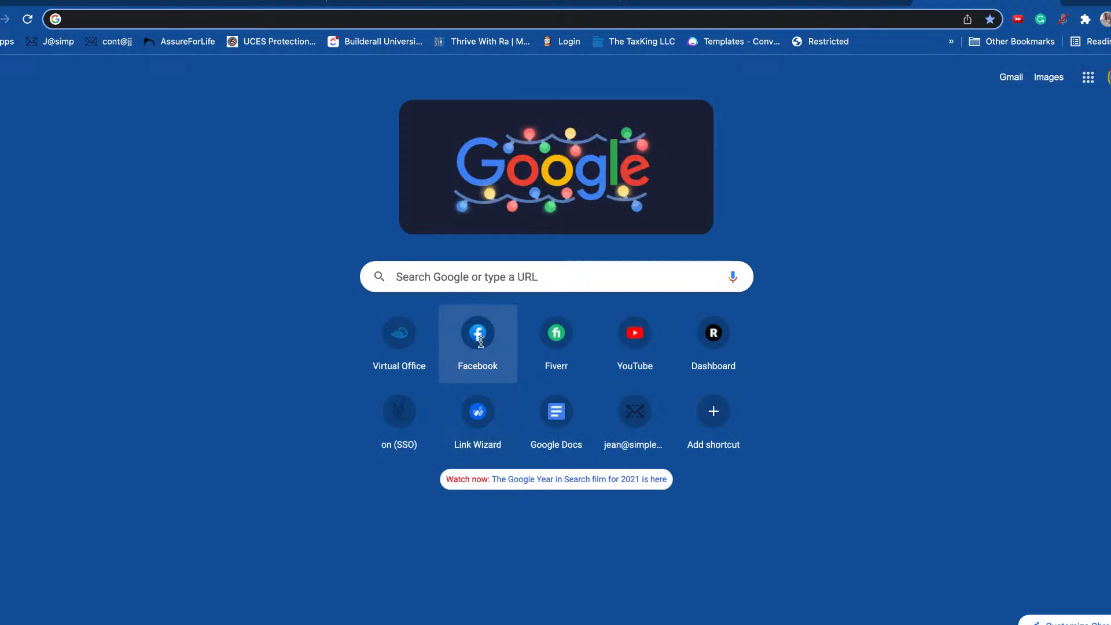
Step: Go to Facebook from the shortcut tile and log out through the account menu
click(477, 339)
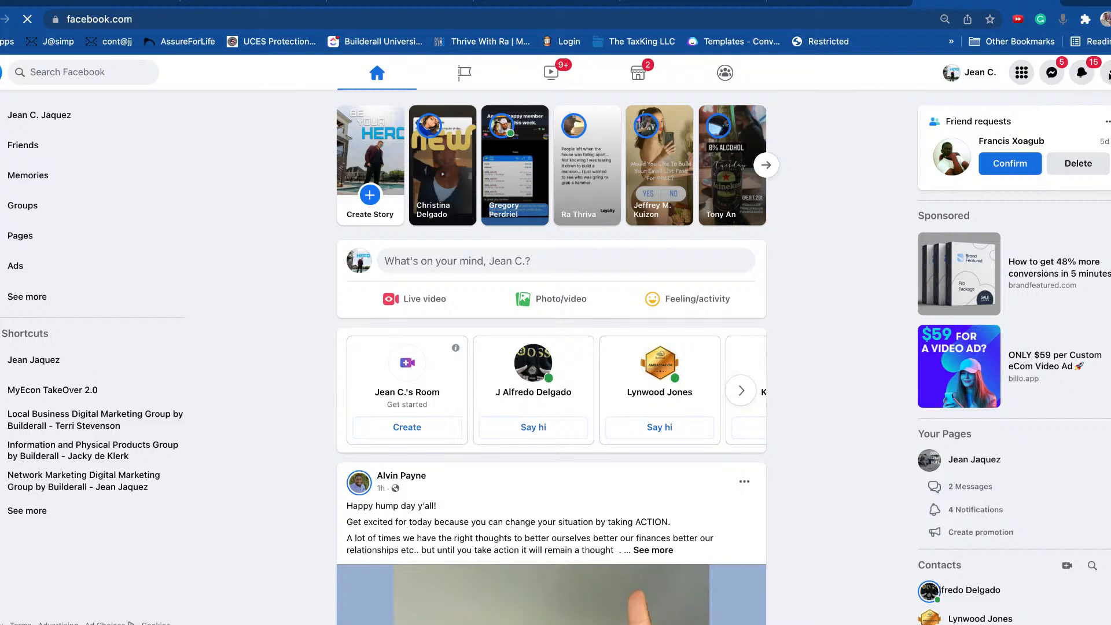
click(1107, 74)
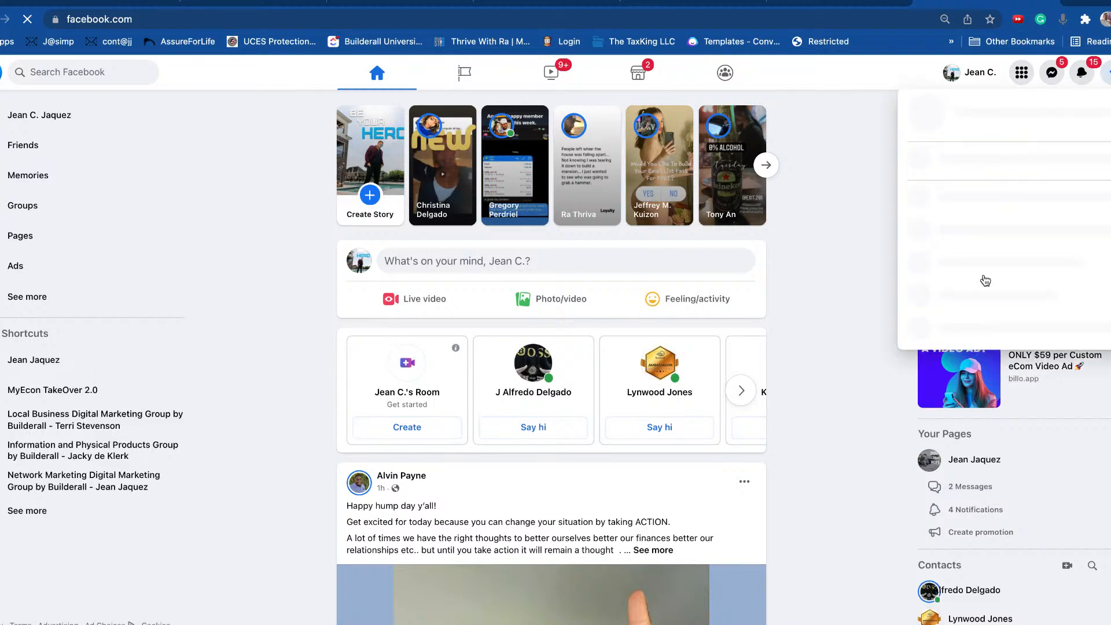
click(958, 325)
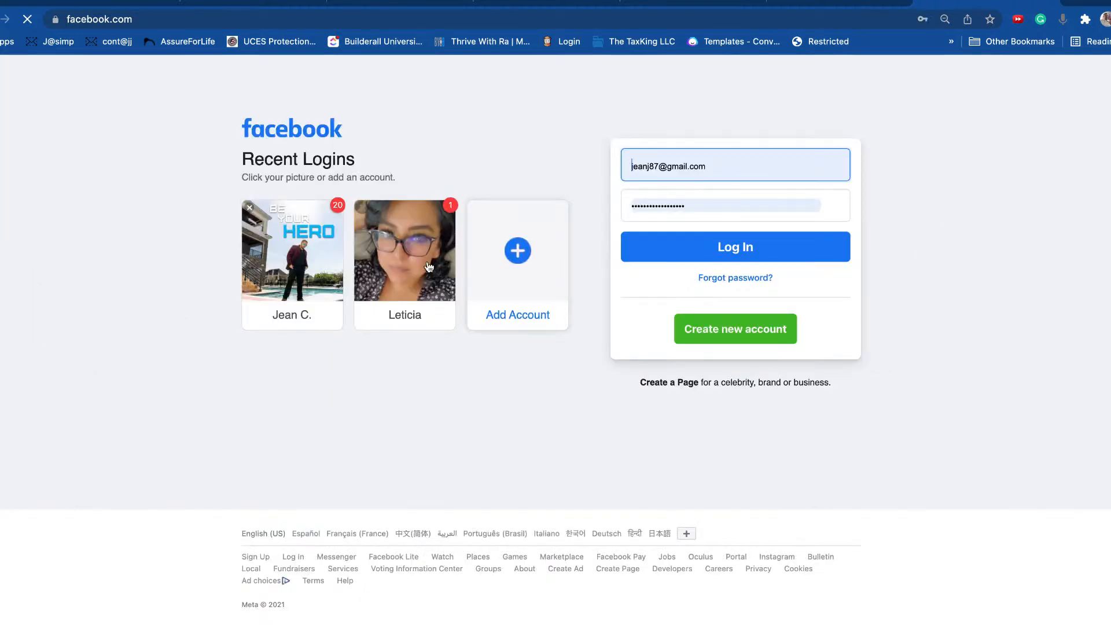
Step: Log into Facebook as the other saved account using its stored password, then return to SMS Tools
click(414, 267)
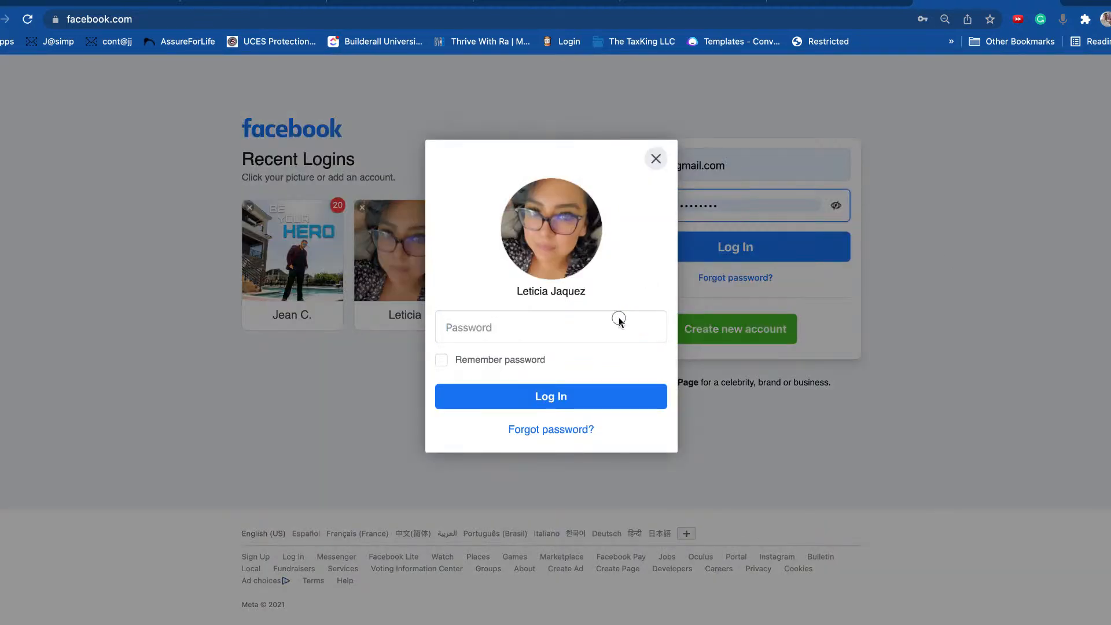
click(603, 332)
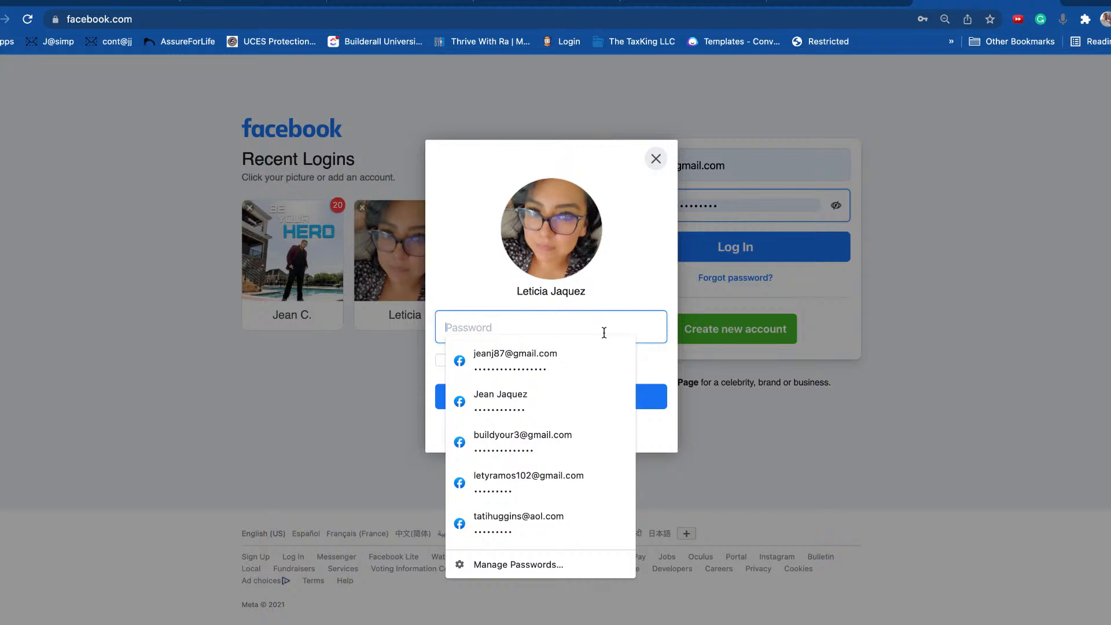
click(529, 483)
click(570, 397)
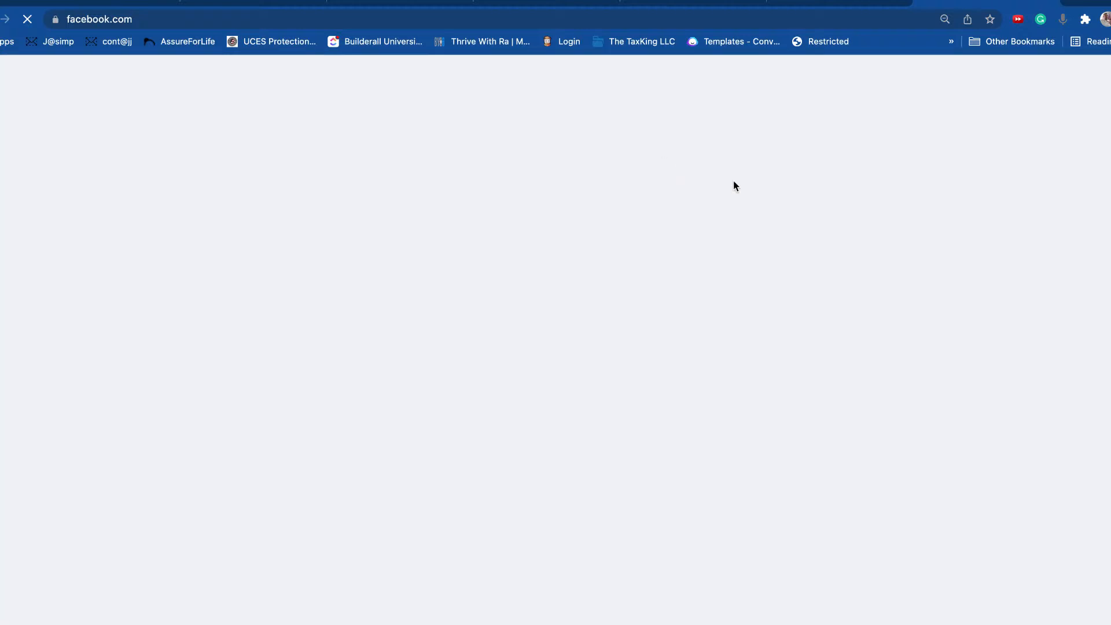
click(840, 3)
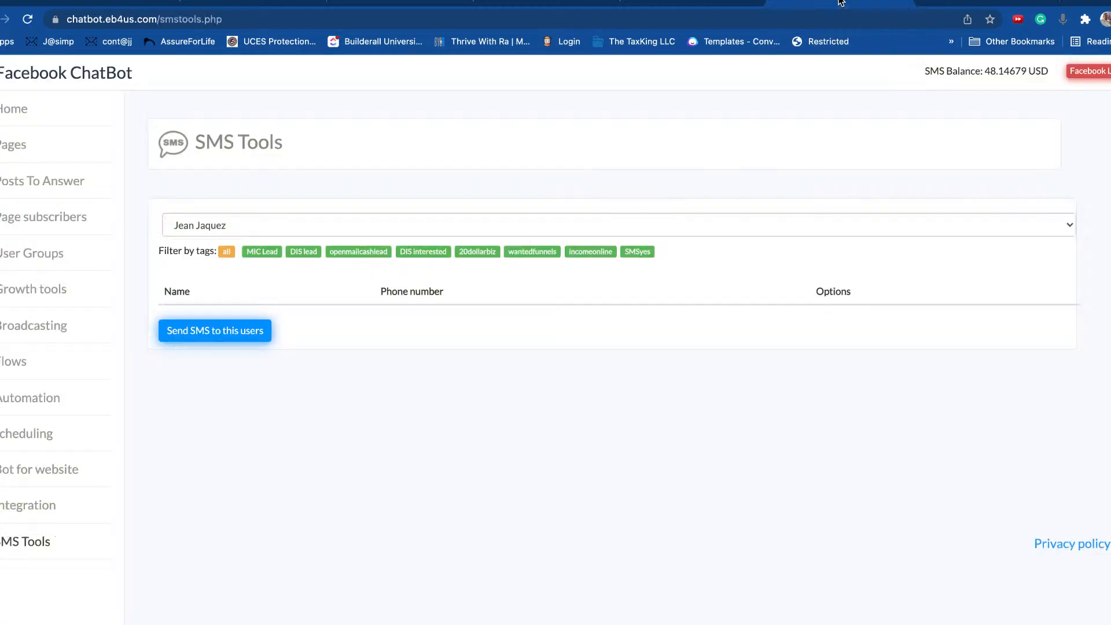
Step: Use Paste and Go to load jeanjaquez.com/about_me while the Facebook tab loads
click(893, 11)
right_click(705, 22)
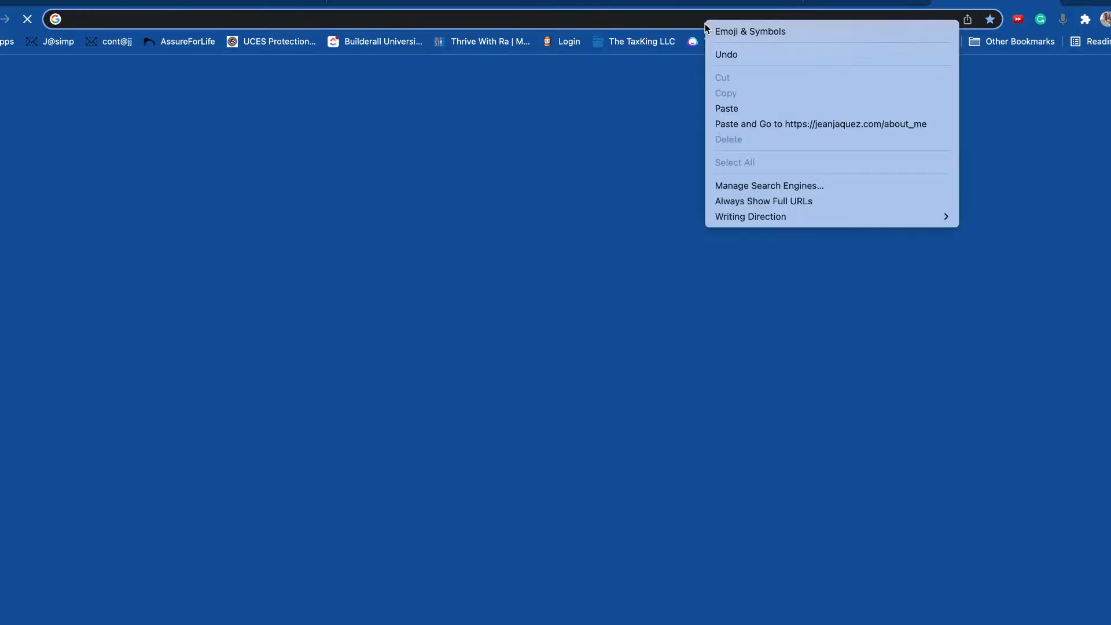
click(752, 124)
click(875, 3)
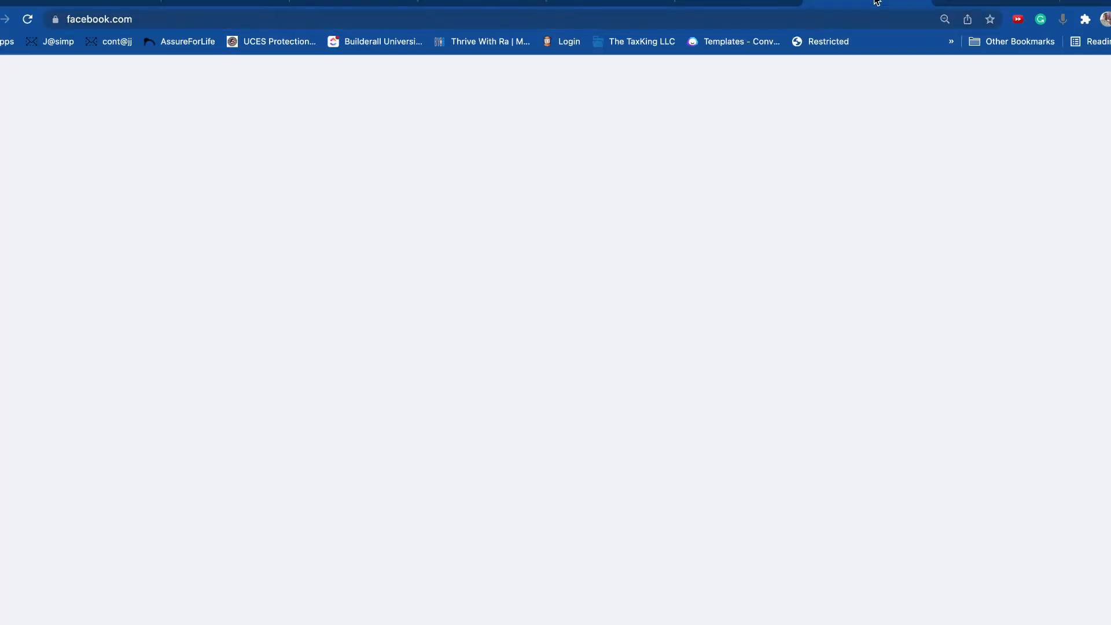
click(977, 2)
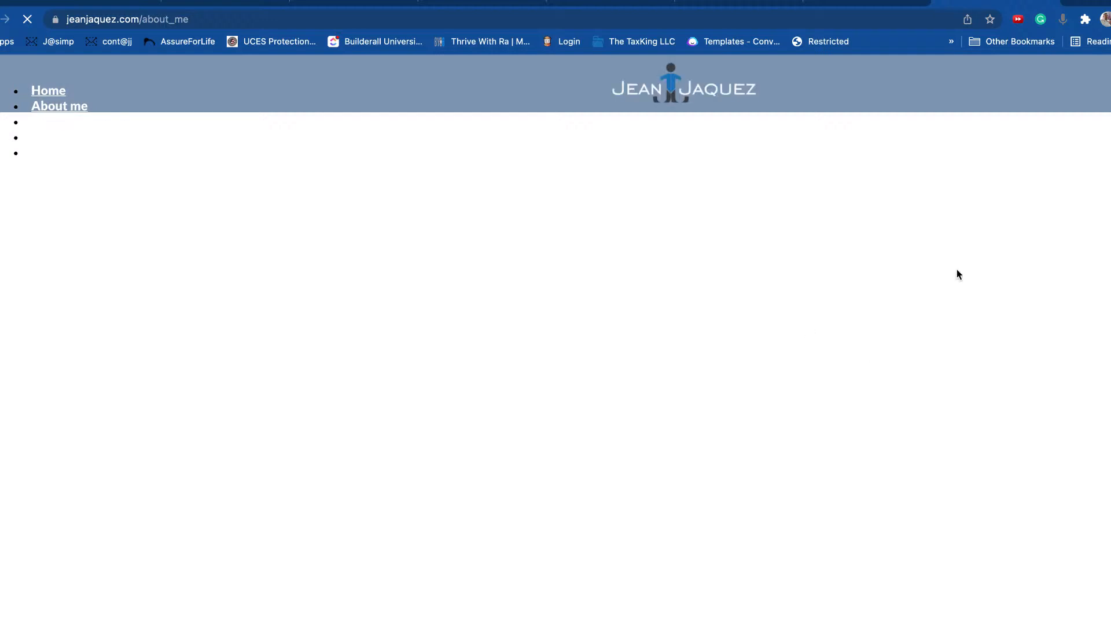
click(884, 2)
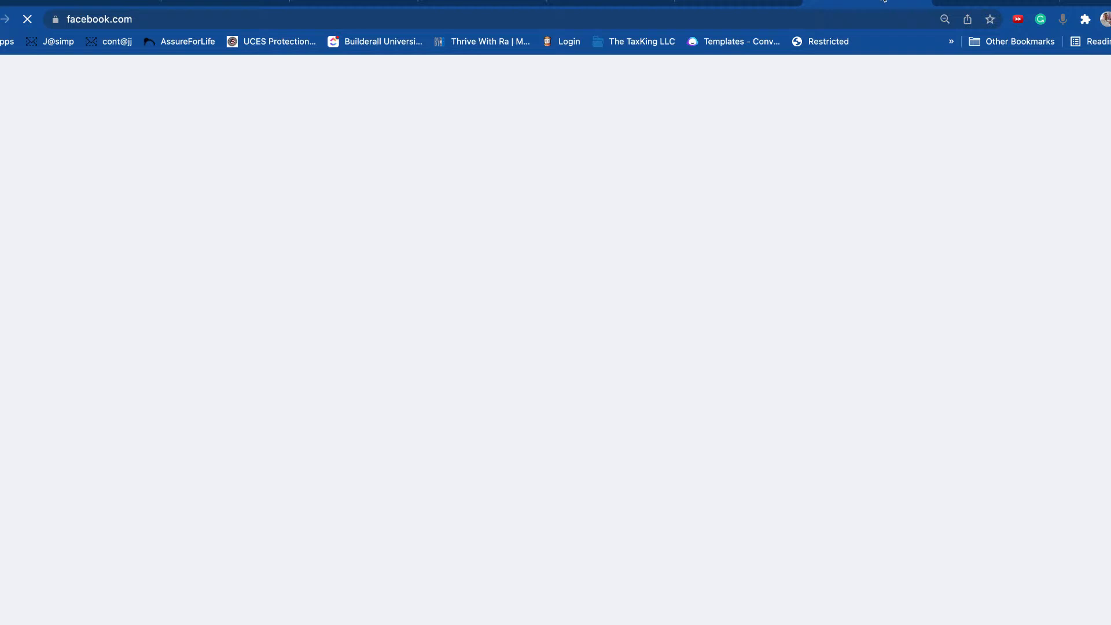
click(975, 2)
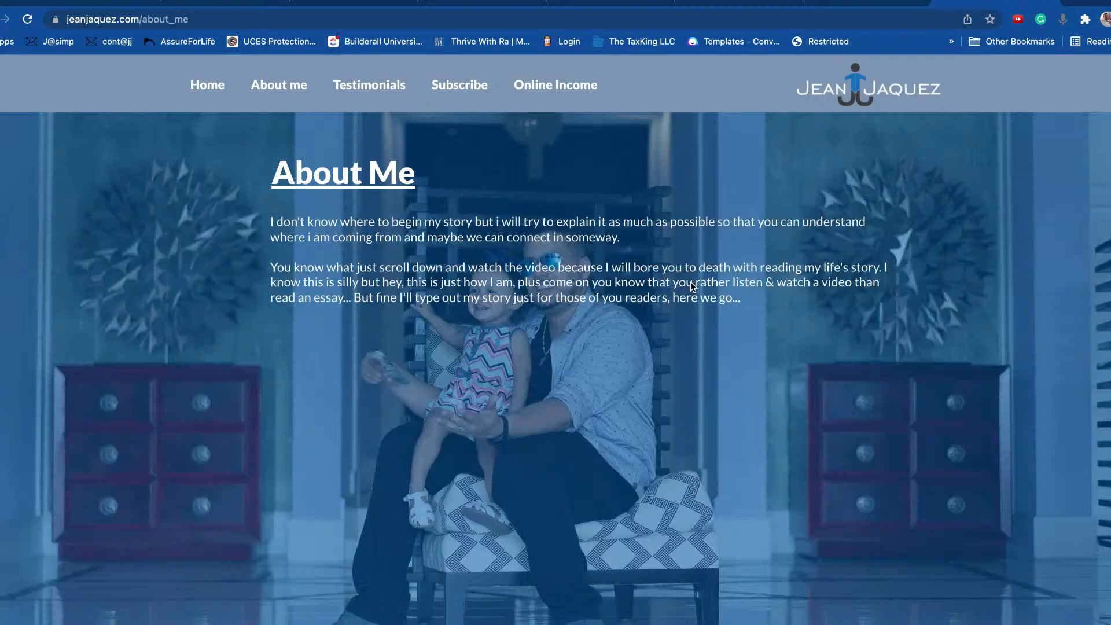
Step: Scroll through the About Me page's text and Builderall Rap video
scroll(849, 345, down, 5)
scroll(849, 345, down, 5)
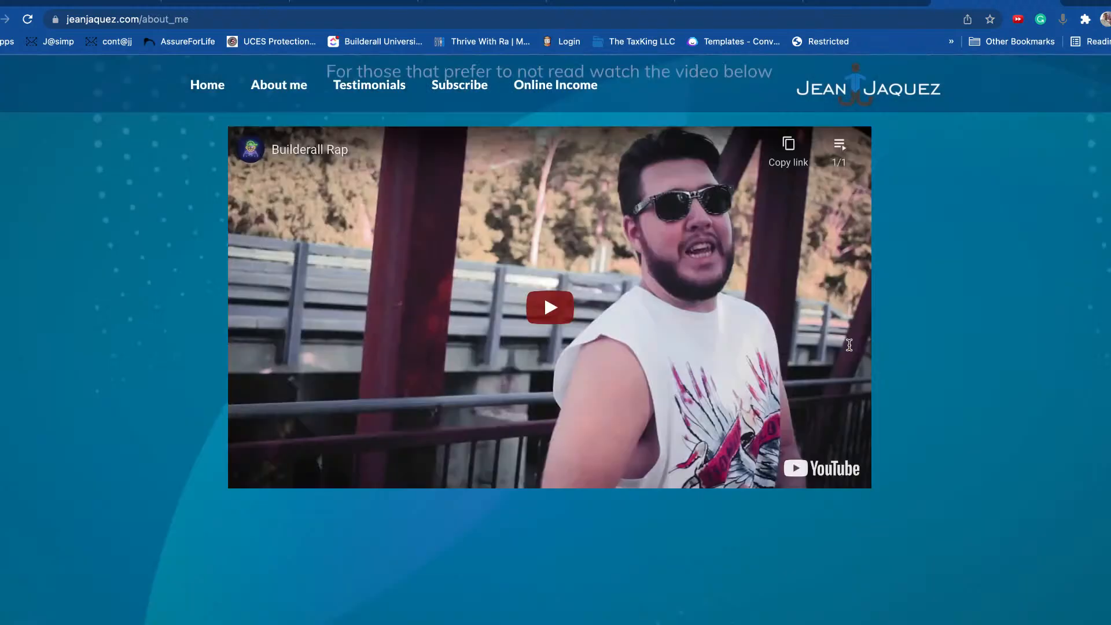
scroll(991, 407, up, 10)
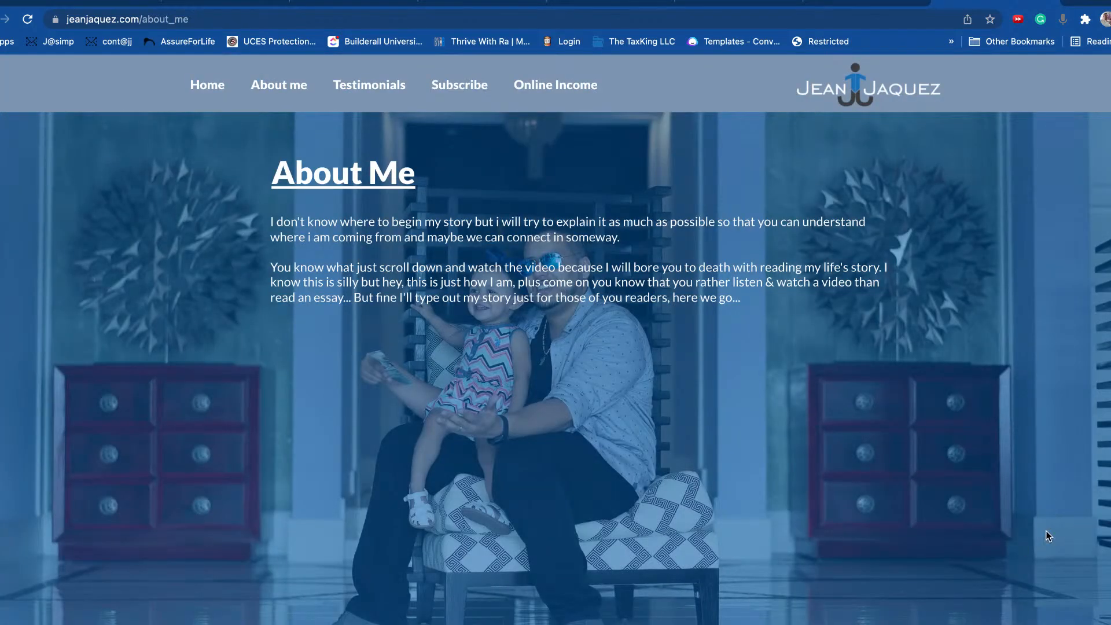
scroll(1046, 530, down, 10)
scroll(1047, 529, up, 10)
scroll(1065, 521, down, 10)
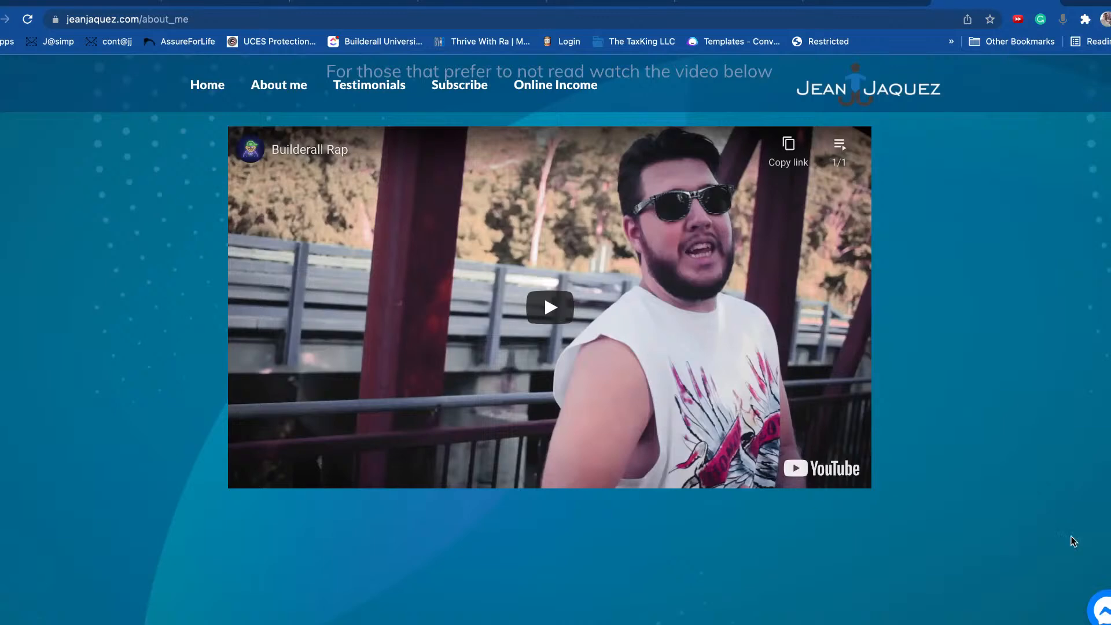
Step: Open the jeanjaquez.com Messenger chat and continue as the logged-in account
click(1105, 614)
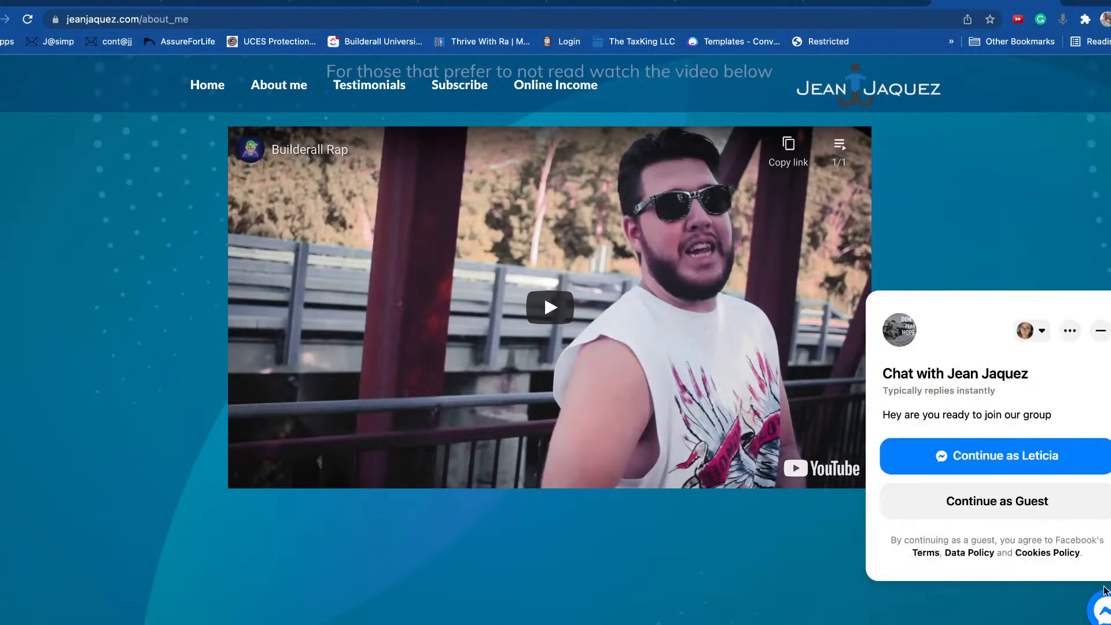
click(999, 455)
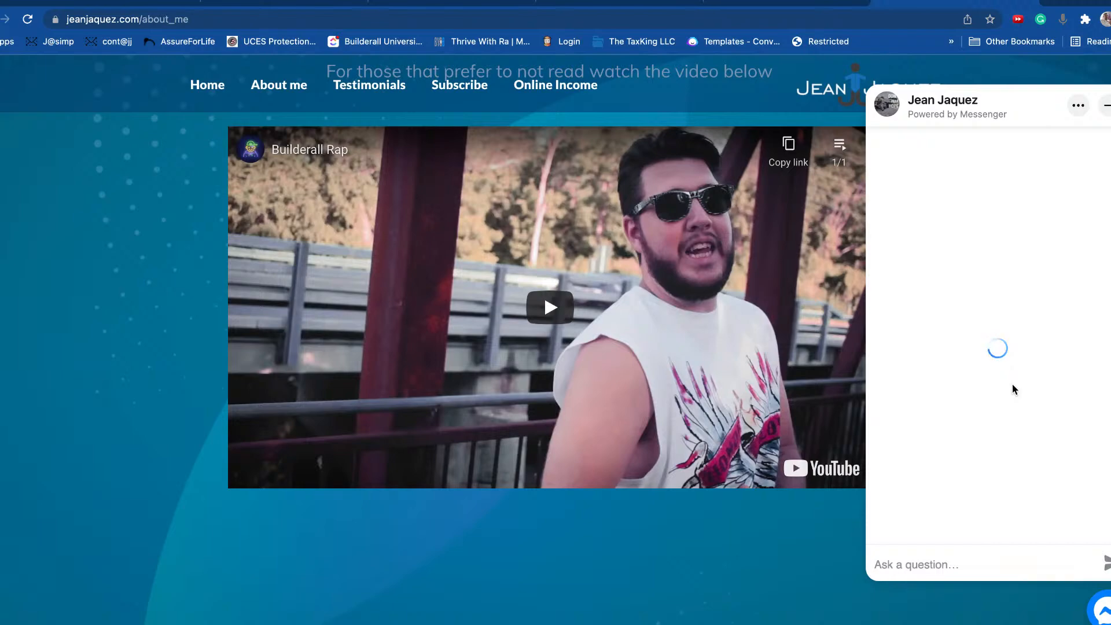
scroll(524, 288, up, 4)
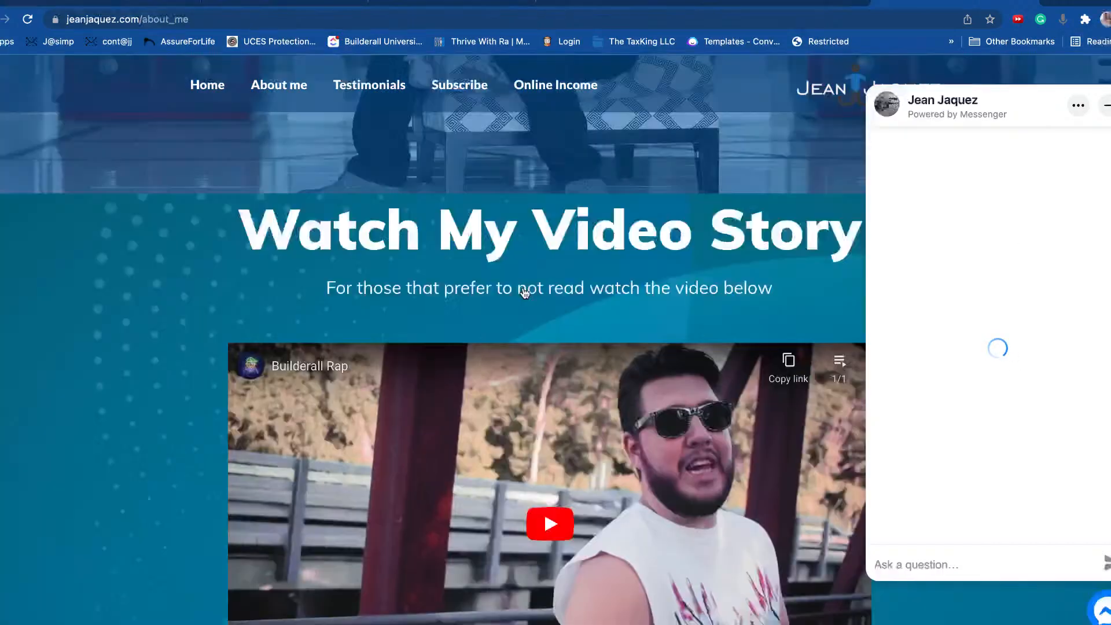
scroll(524, 286, down, 4)
scroll(525, 287, up, 5)
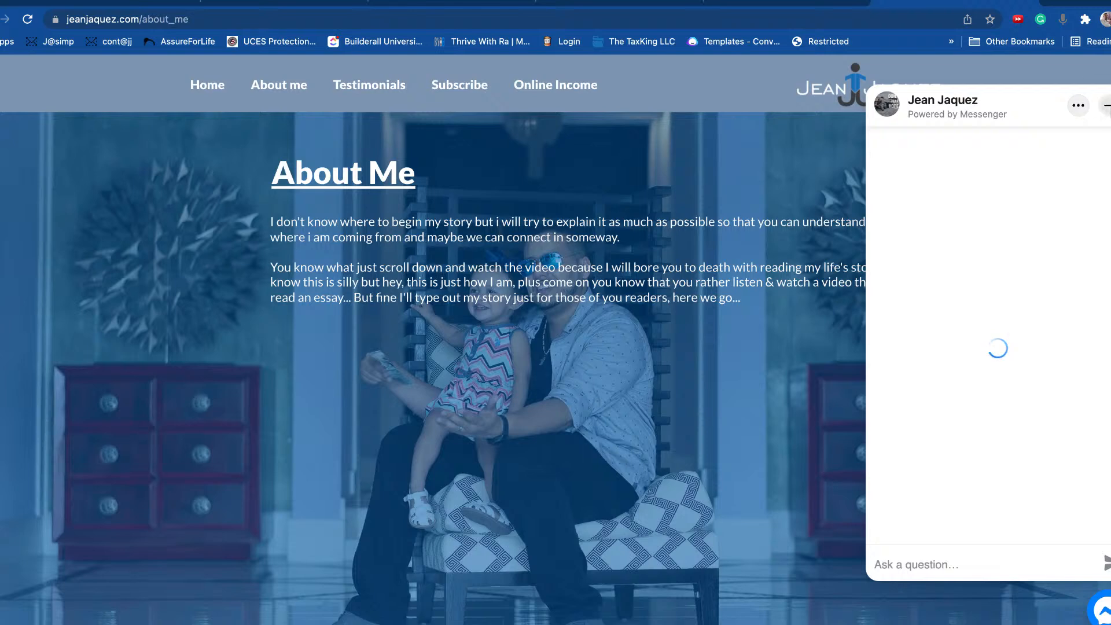
Step: Minimize and reopen the stuck chat panel, then reload the About Me page
click(1106, 108)
click(1104, 616)
click(1079, 105)
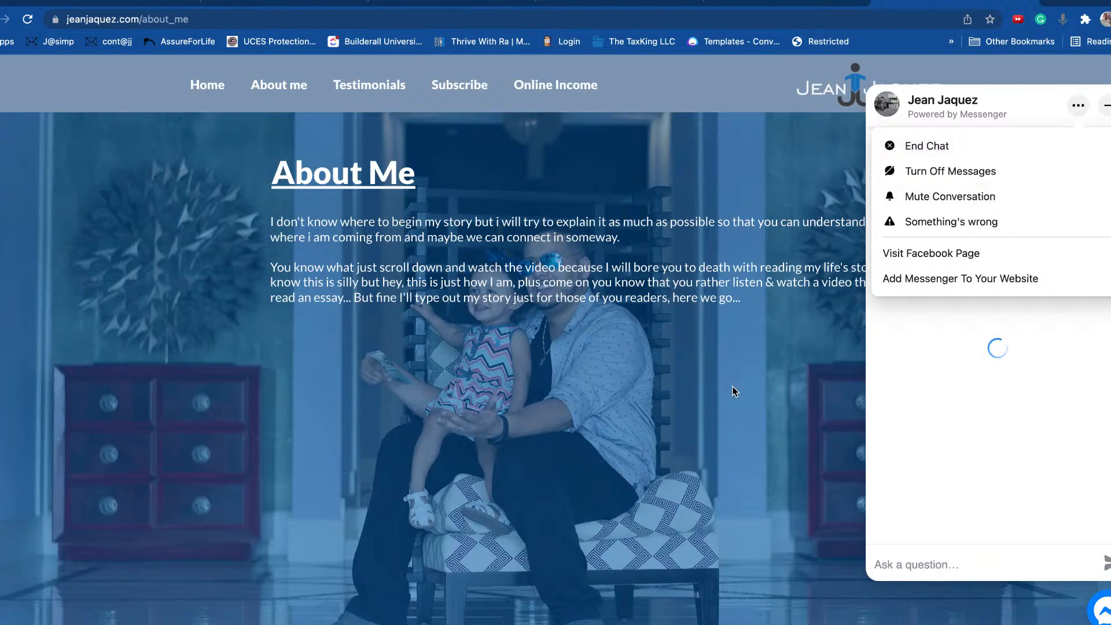
click(30, 25)
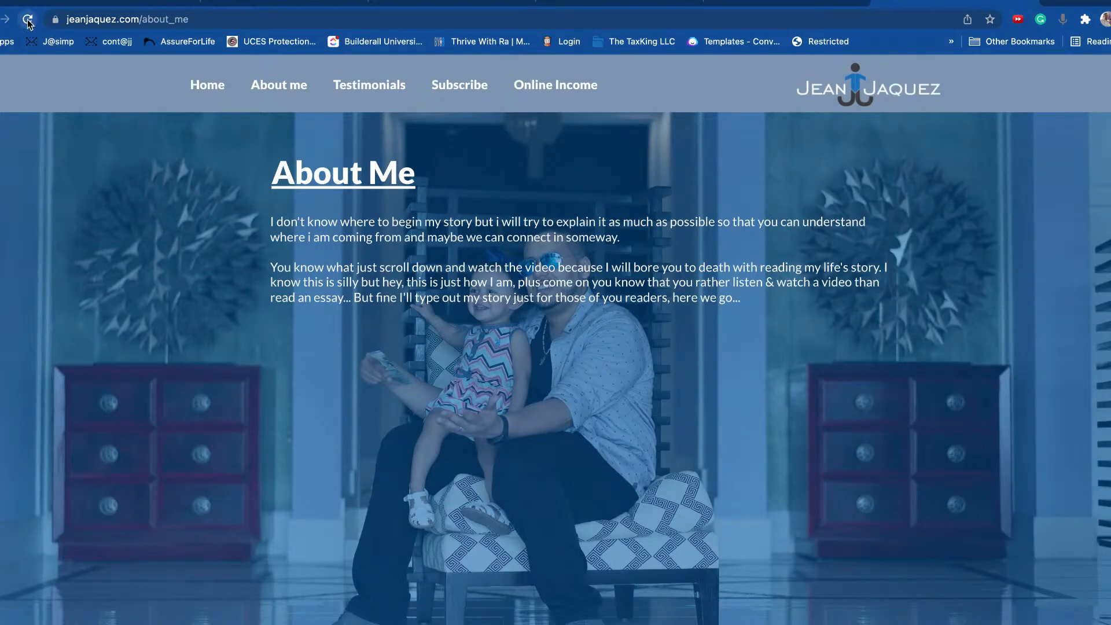
scroll(1054, 515, down, 15)
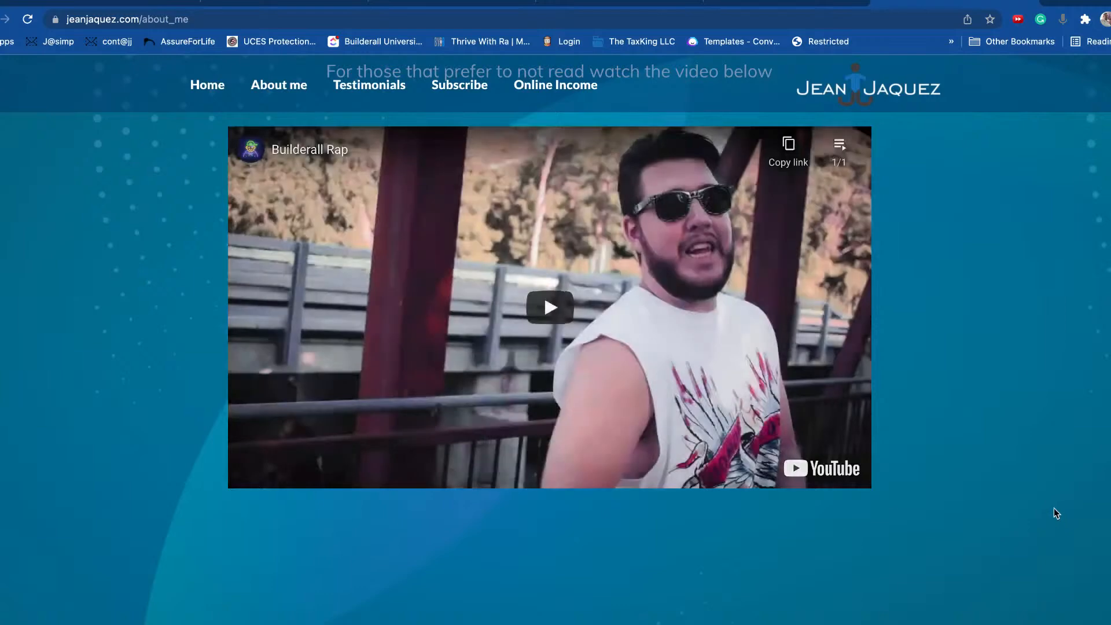
scroll(1057, 481, up, 15)
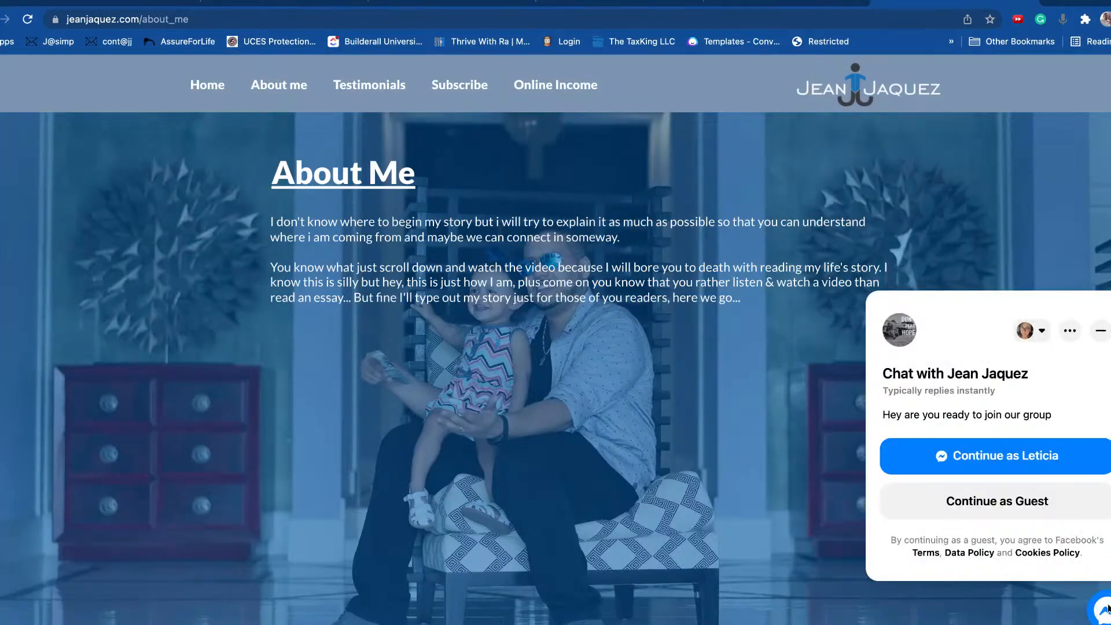
Step: Continue into the chat as the account, then end the current chat and confirm
click(1032, 456)
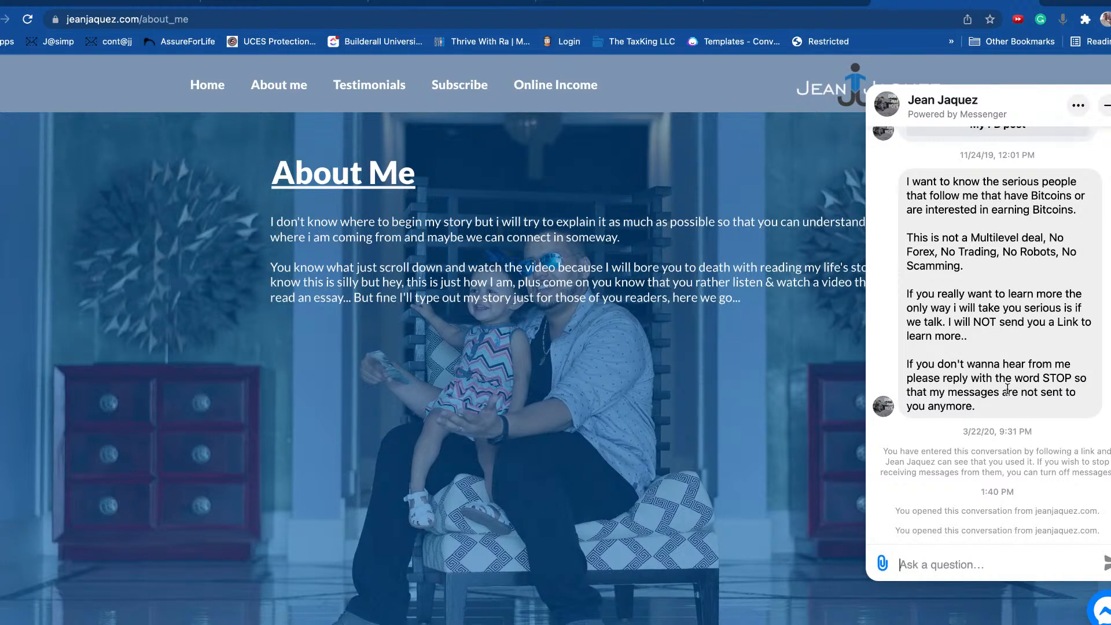
scroll(1007, 389, up, 3)
scroll(984, 445, down, 3)
click(1078, 106)
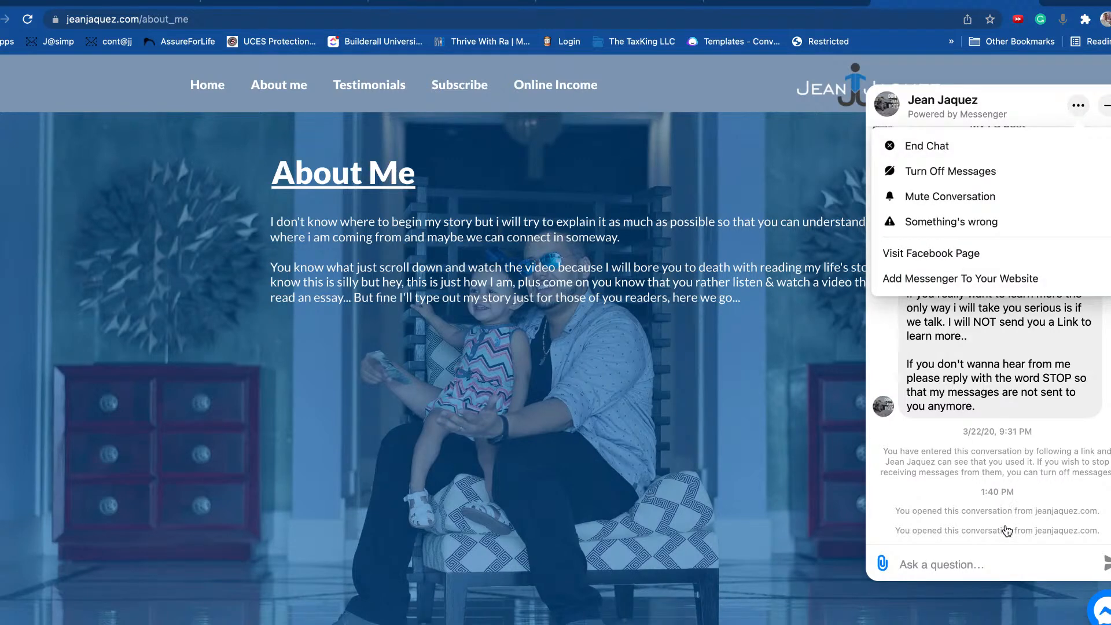
click(950, 148)
click(1035, 191)
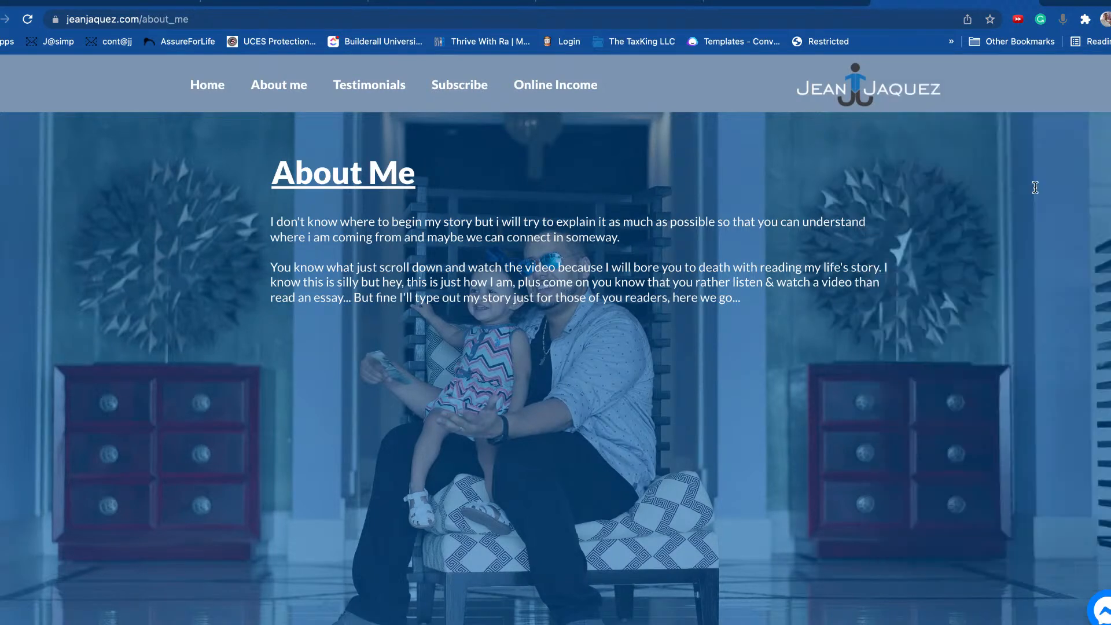
Step: Reopen the Messenger chat, continue as the account, and send 'ok' to the bot
click(1106, 609)
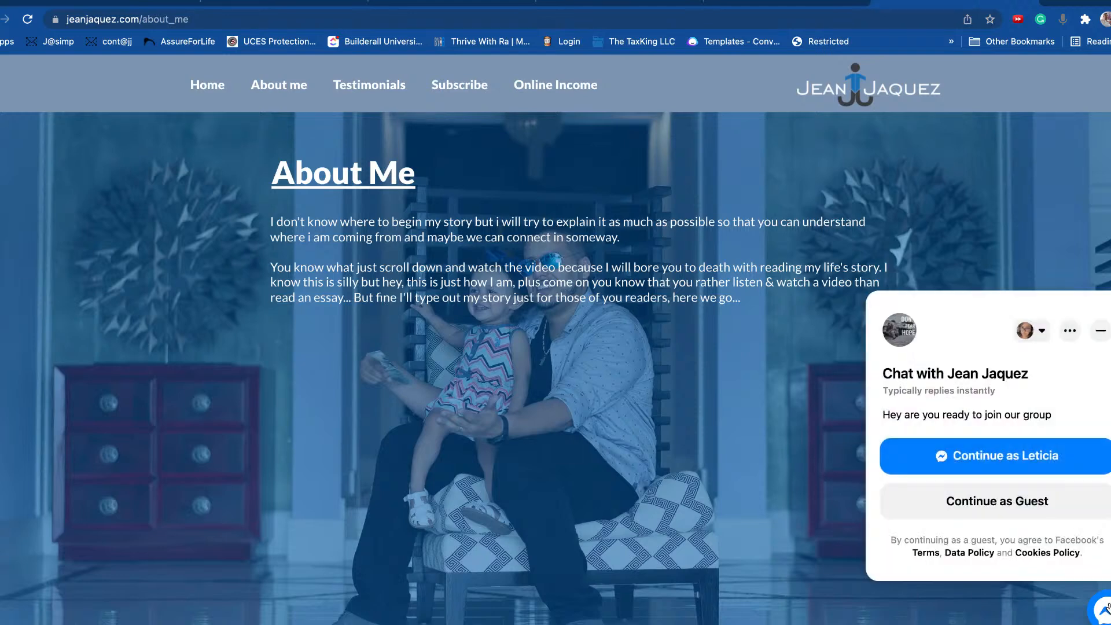
click(1032, 462)
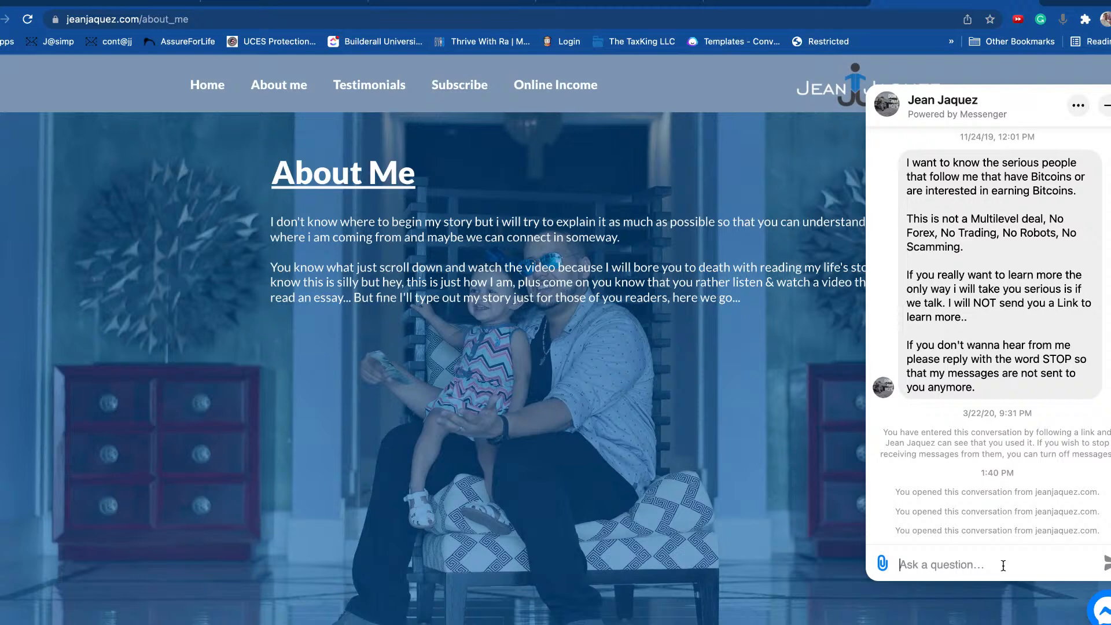
text(ok)
key(Return)
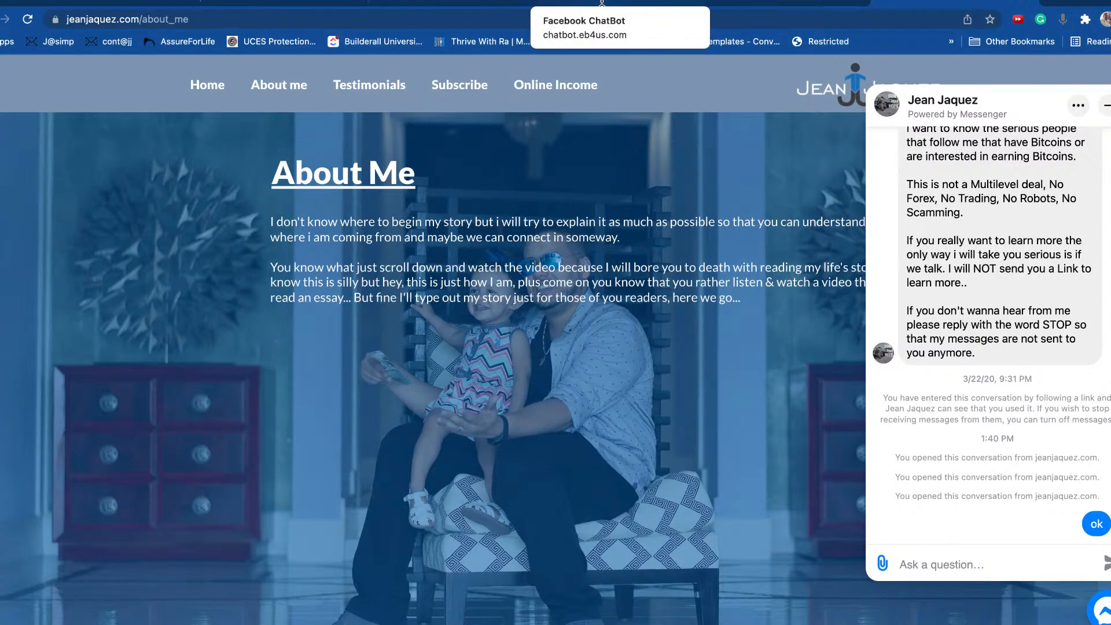
Step: Open Automation reply rules for the Facebook page and start a new reply rule
click(573, 5)
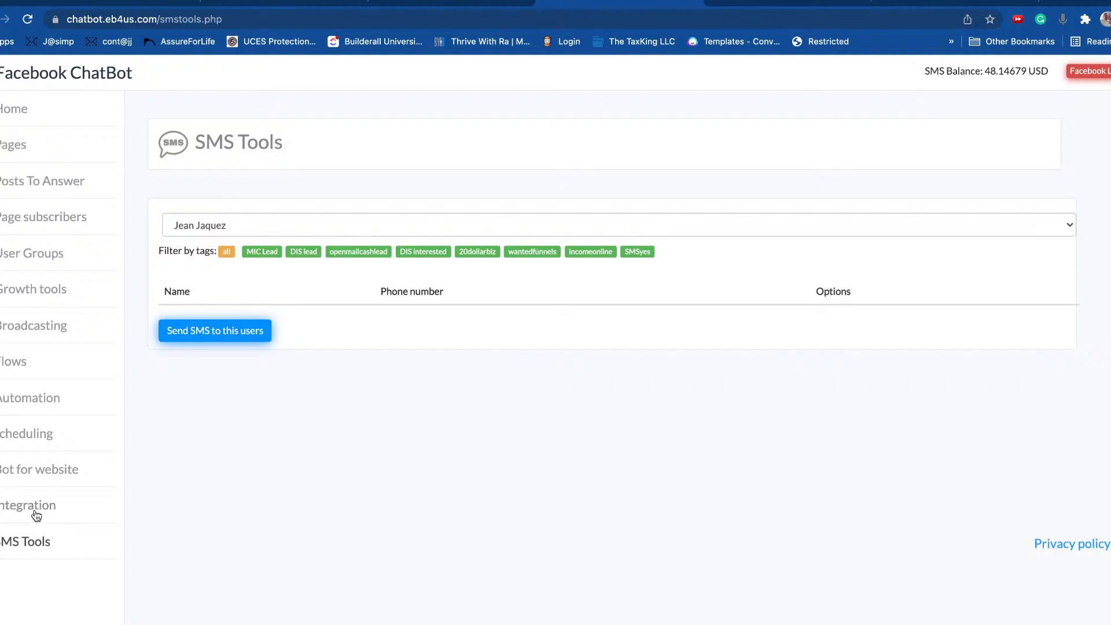
click(31, 399)
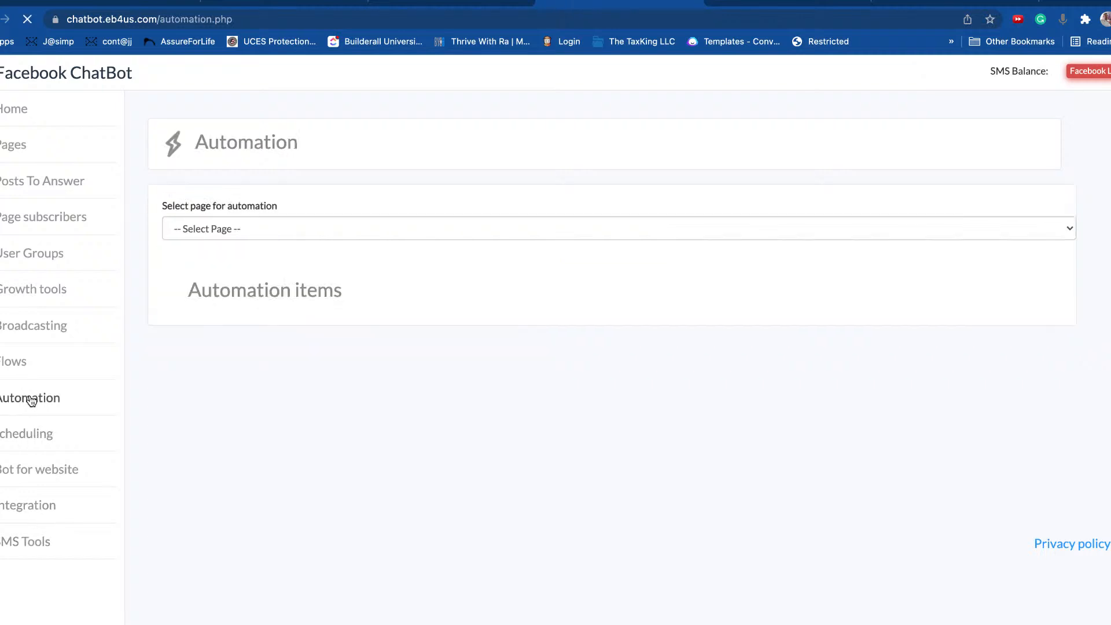
click(301, 228)
click(249, 245)
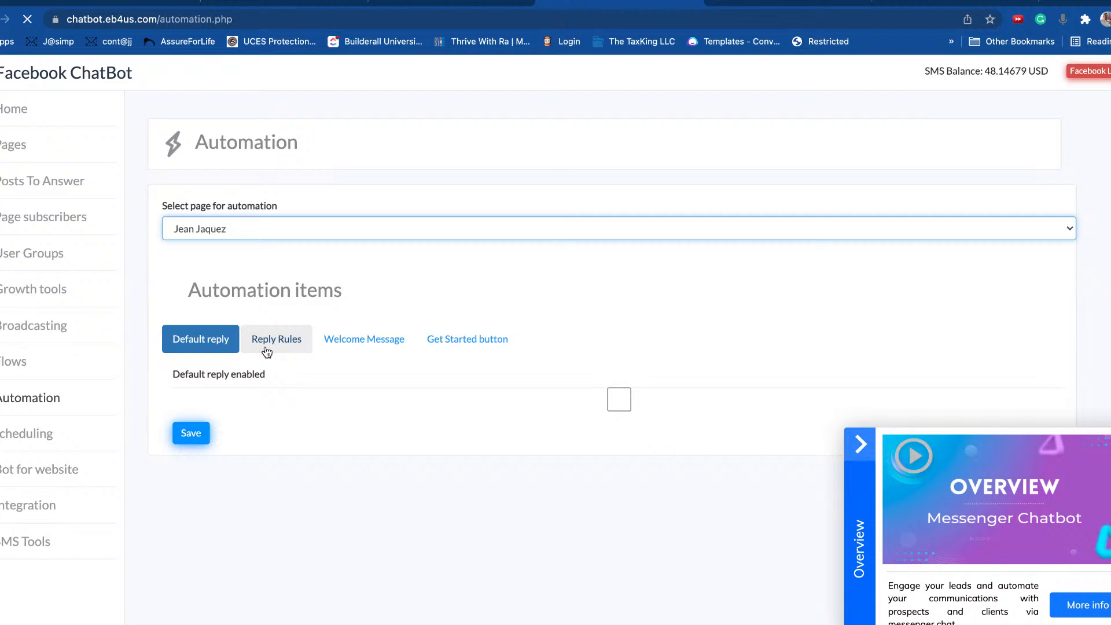
click(286, 344)
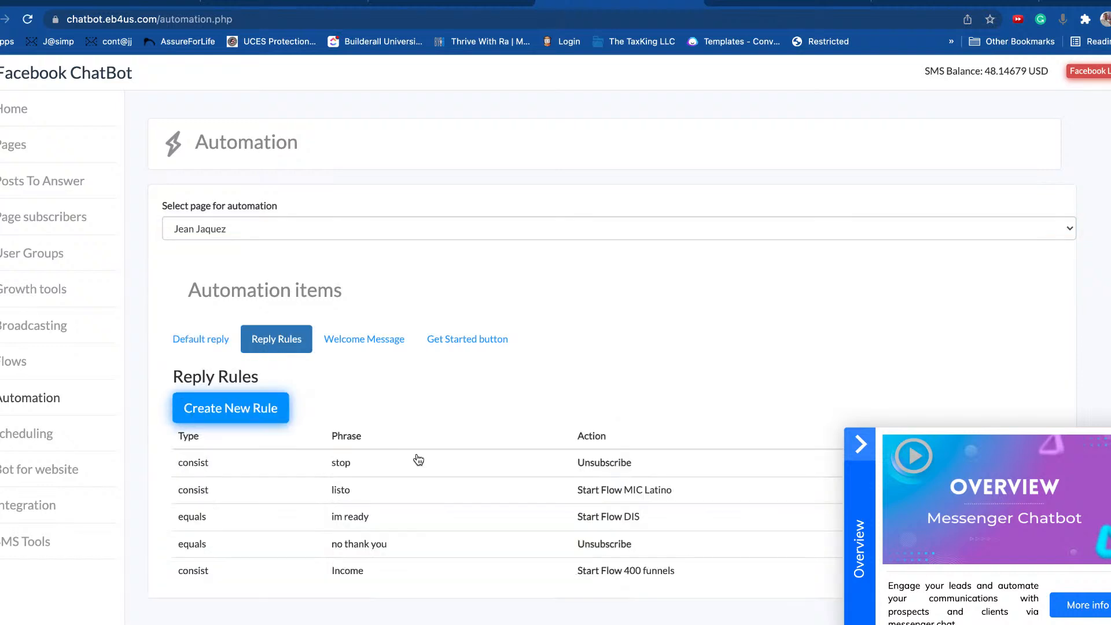
click(858, 454)
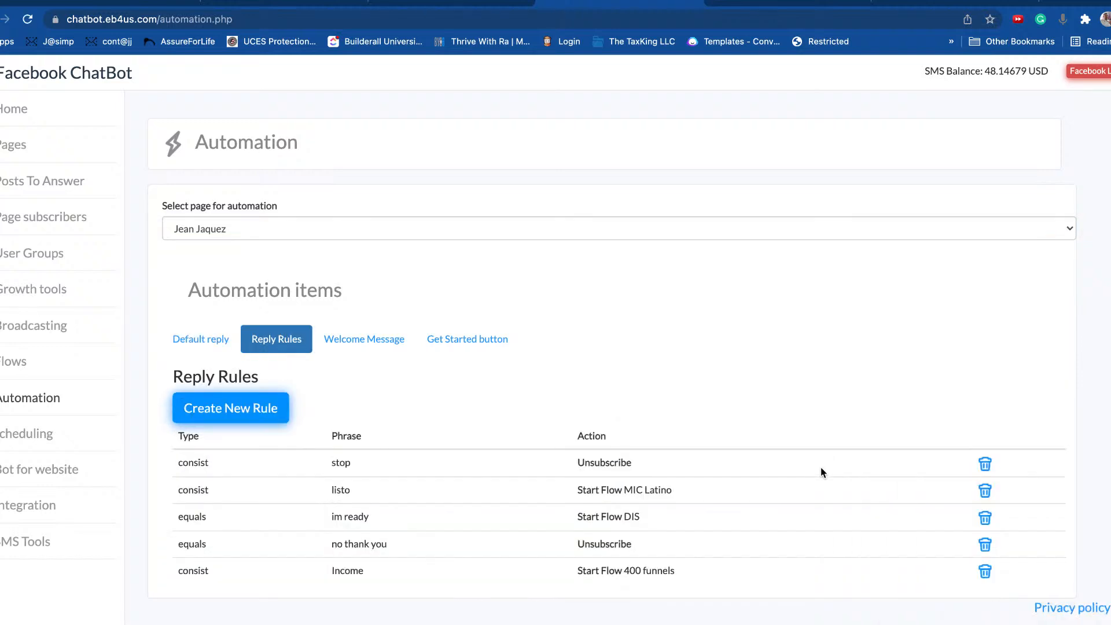
click(245, 412)
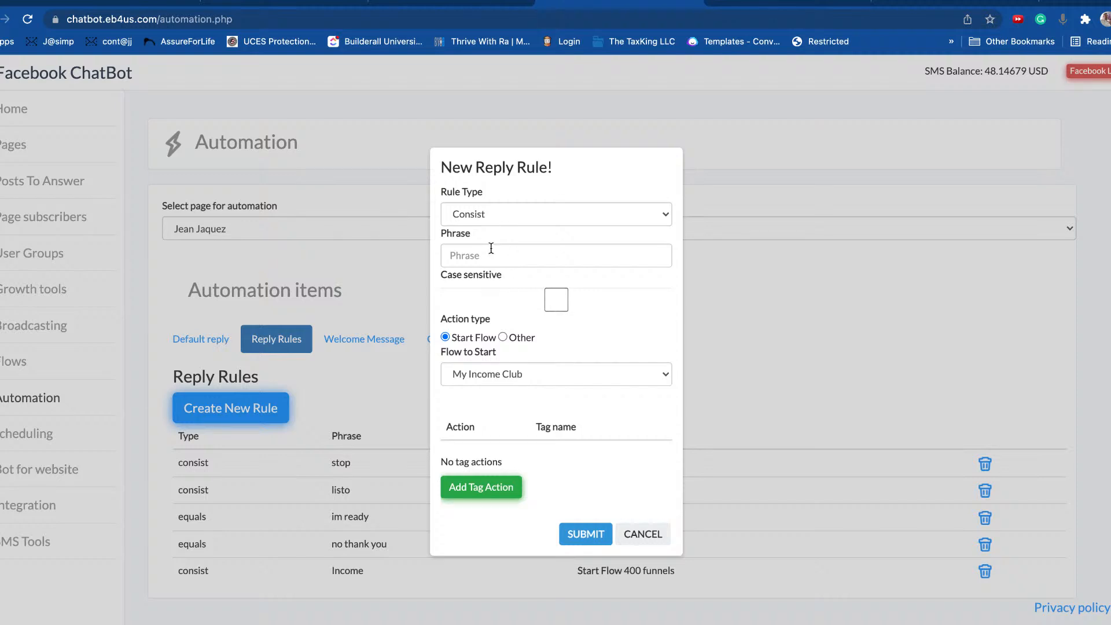
Step: Save a Consist rule with phrase 'testbot' that starts the BA NT FB Group flow
click(501, 214)
click(504, 193)
click(486, 254)
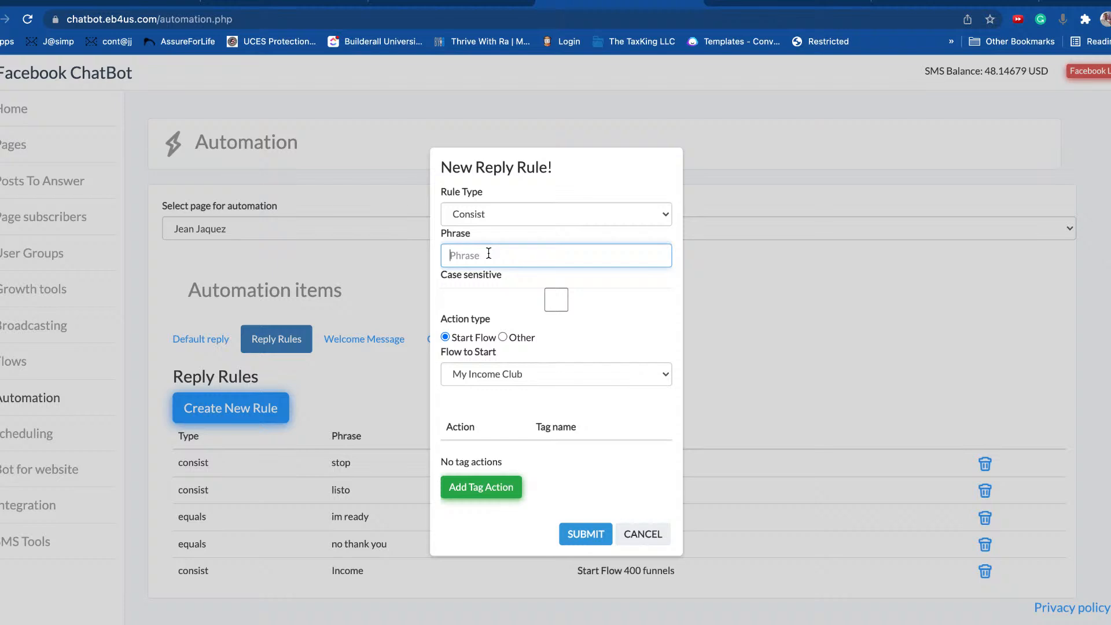
text(testbot)
click(495, 380)
click(495, 536)
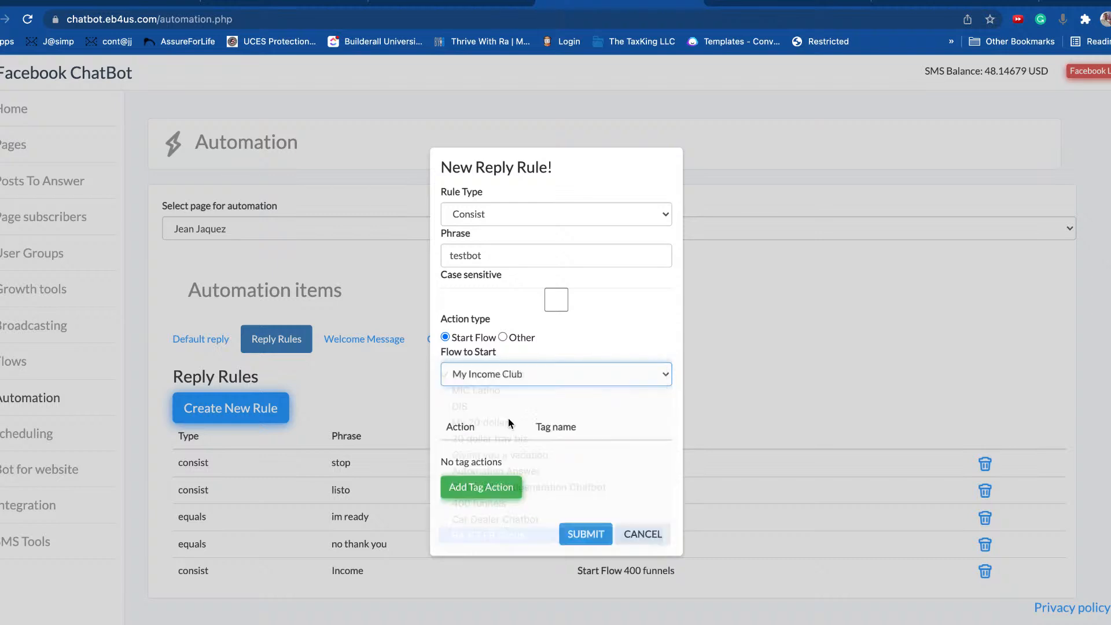
click(589, 537)
scroll(834, 352, down, 1)
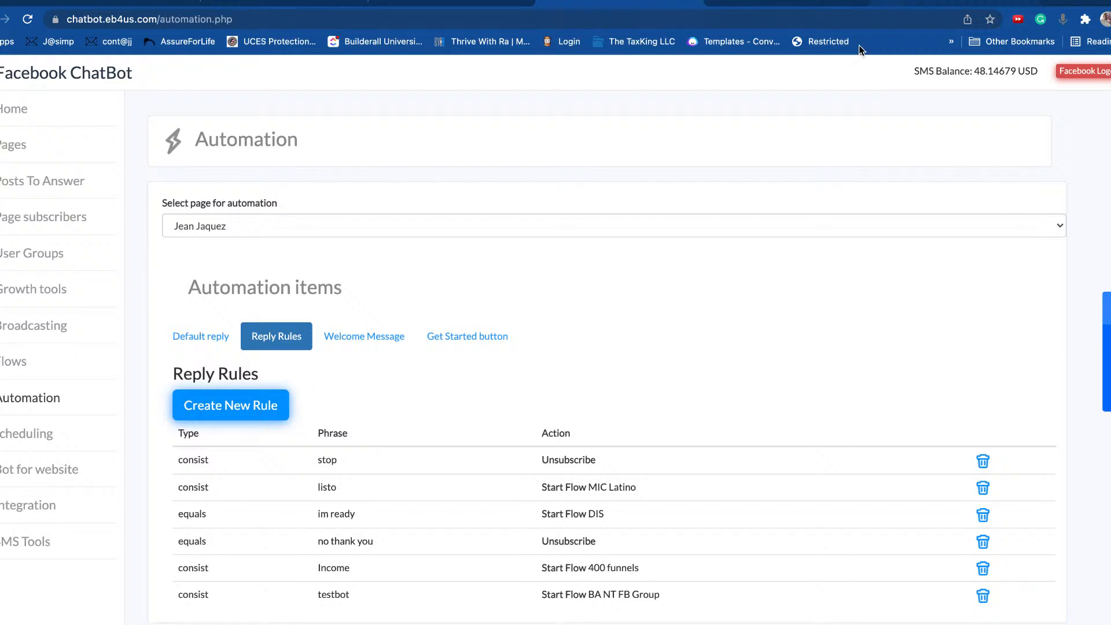
Step: Send 'testbot' in the jeanjaquez.com Messenger chat to trigger the flow
click(930, 2)
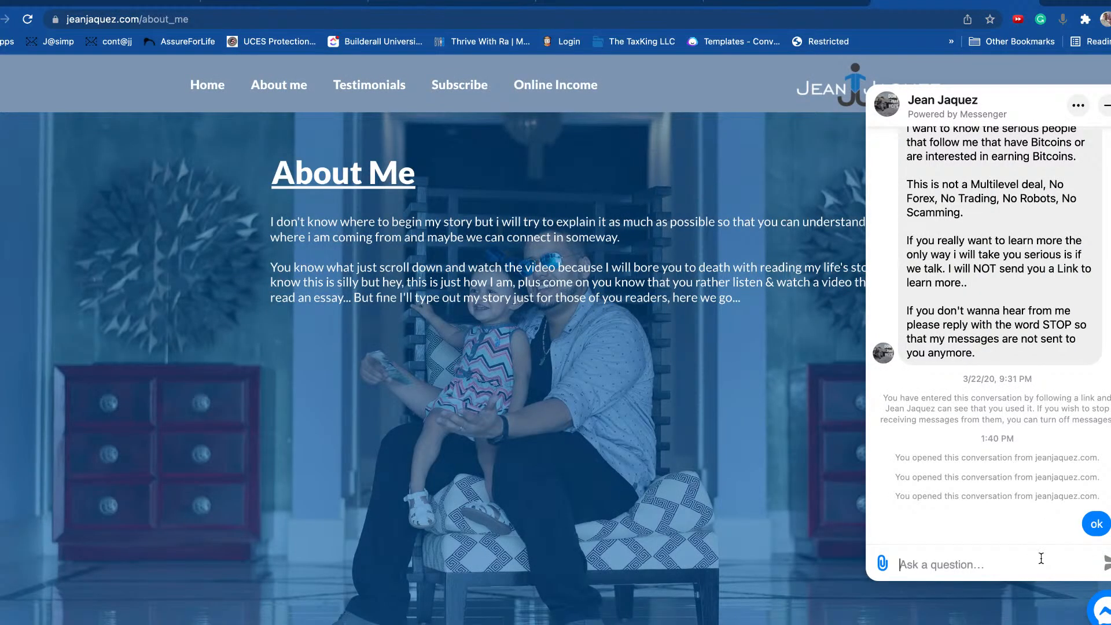
text(testbot)
key(Return)
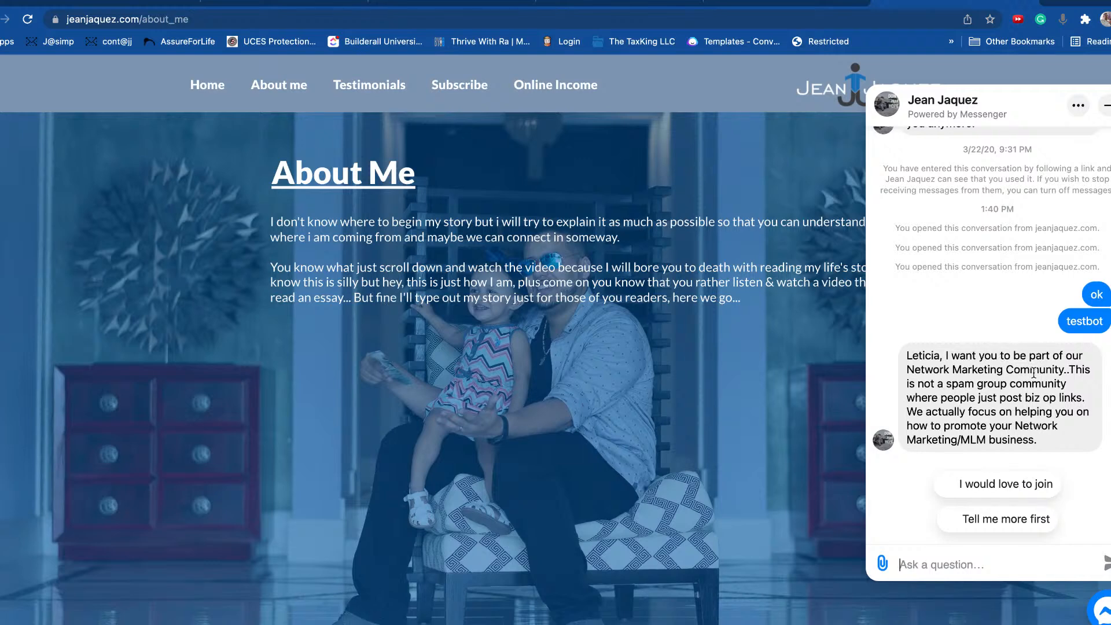
Step: Answer 'I would love to join', accept the text offer, and send a phone number
click(1006, 487)
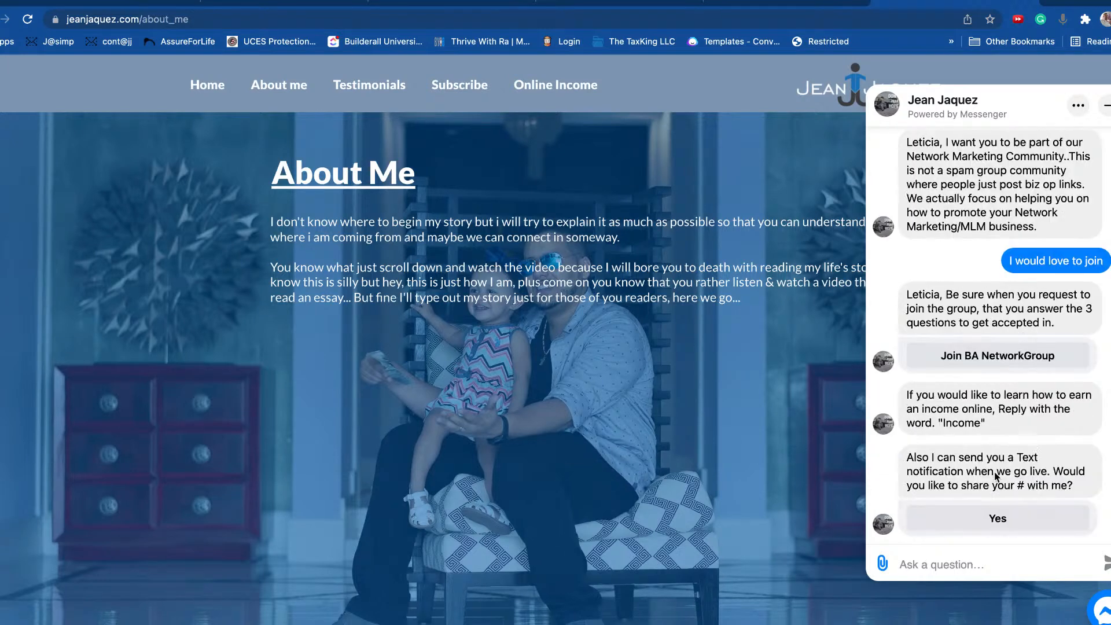
click(997, 523)
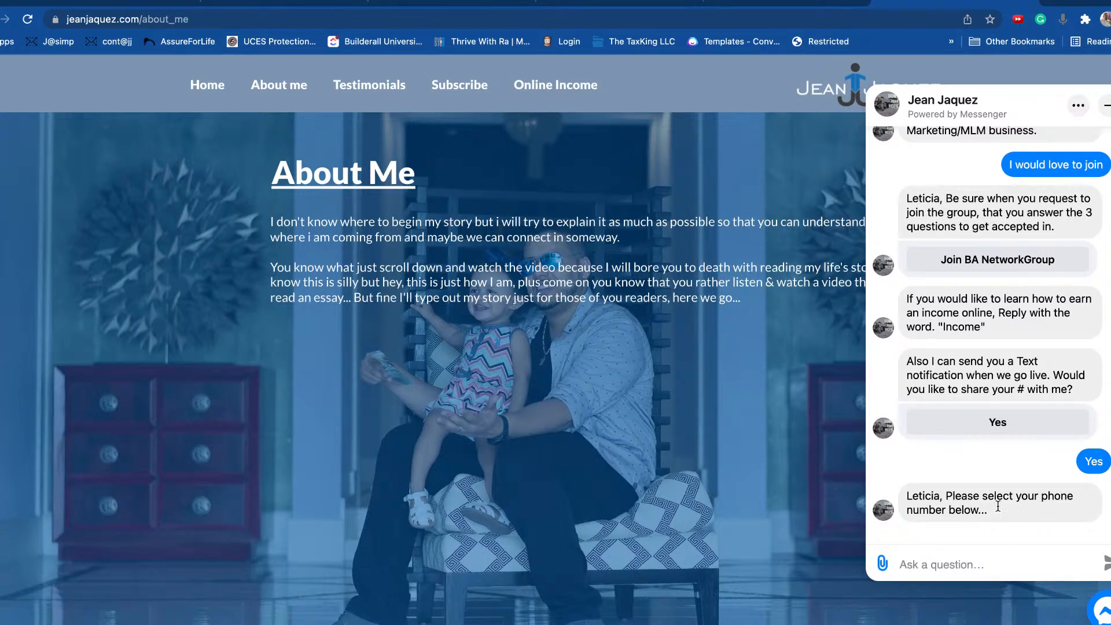
click(990, 561)
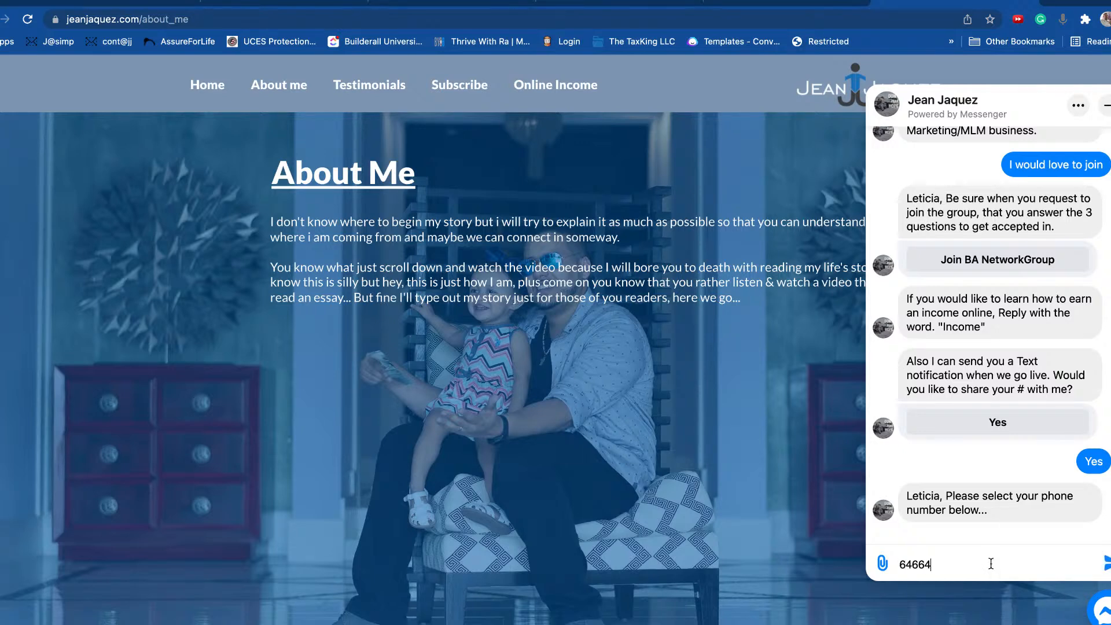
key(Return)
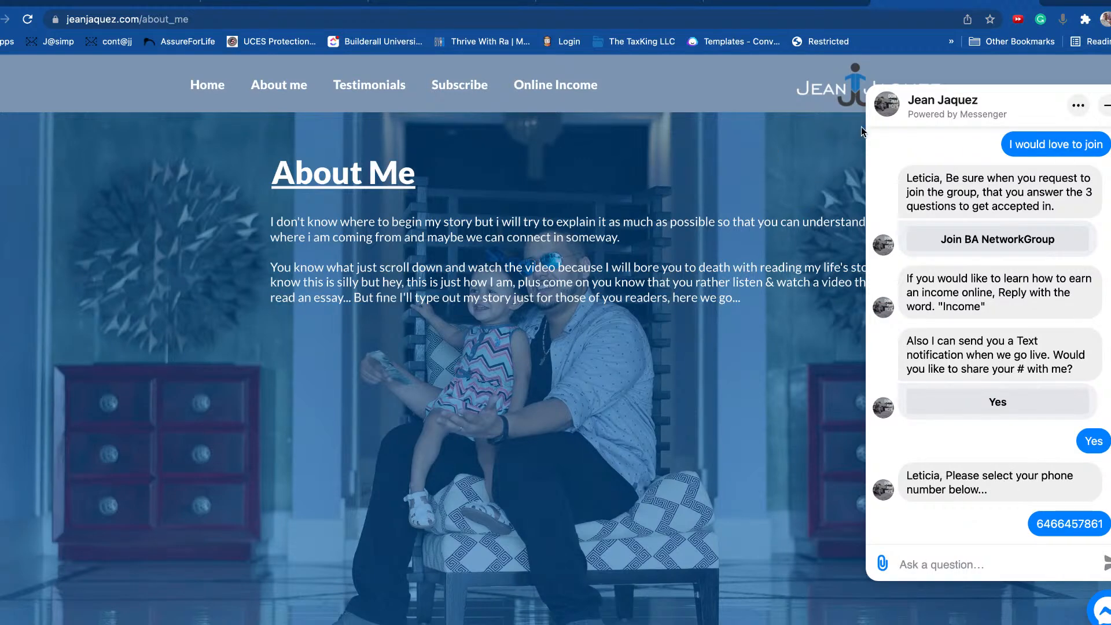
Step: Open SMS Tools, select the Facebook page, and list its subscribers under the all tag
click(583, 2)
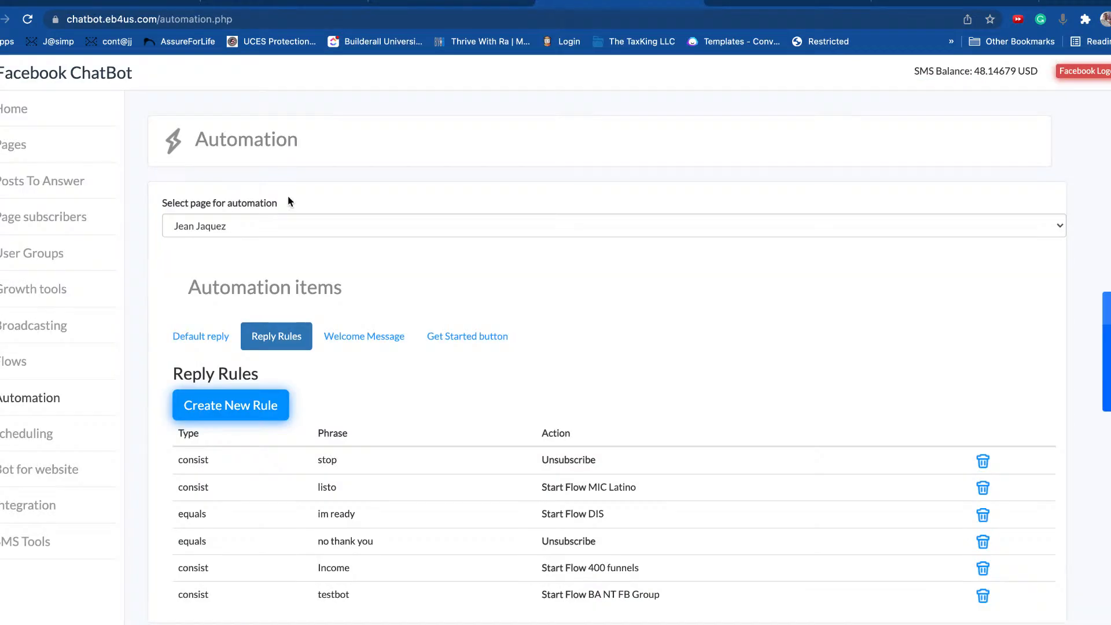
click(36, 540)
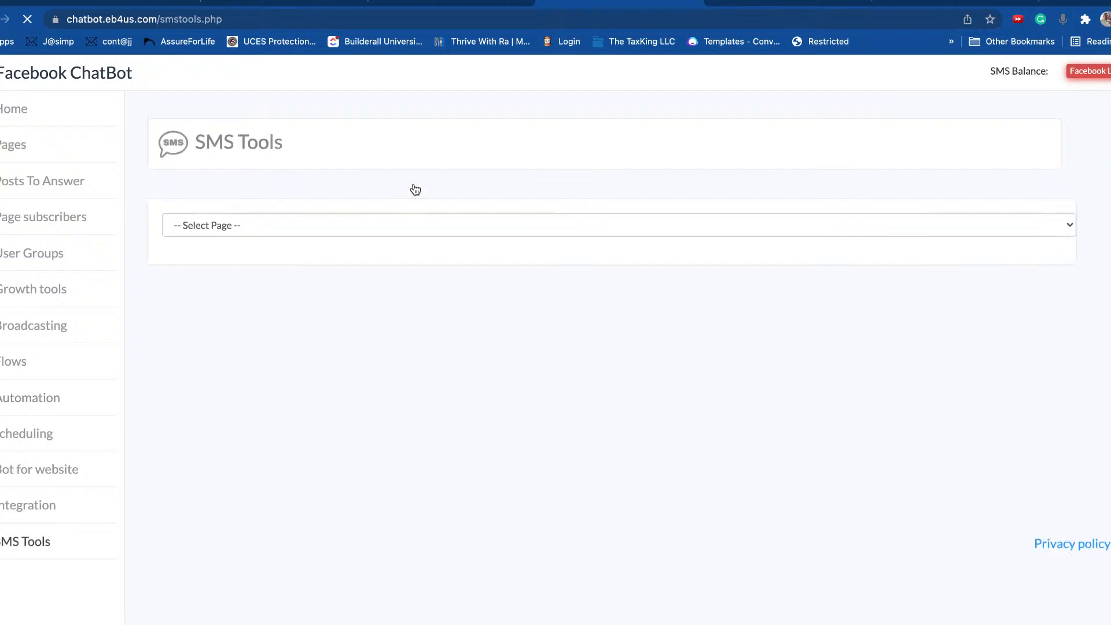
click(296, 234)
click(219, 242)
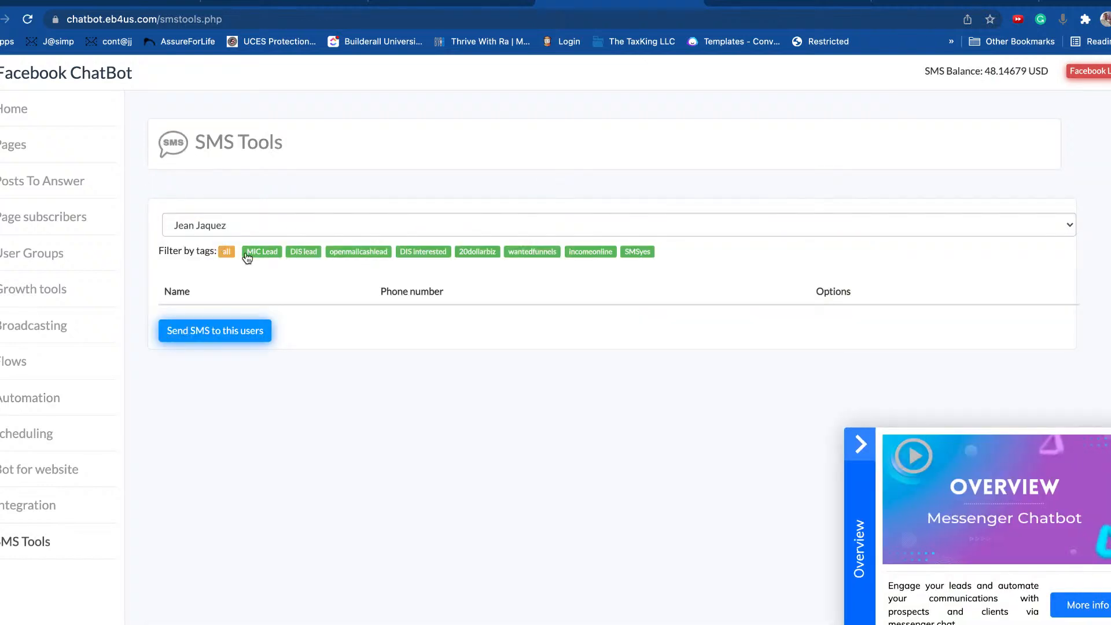
click(225, 254)
click(862, 445)
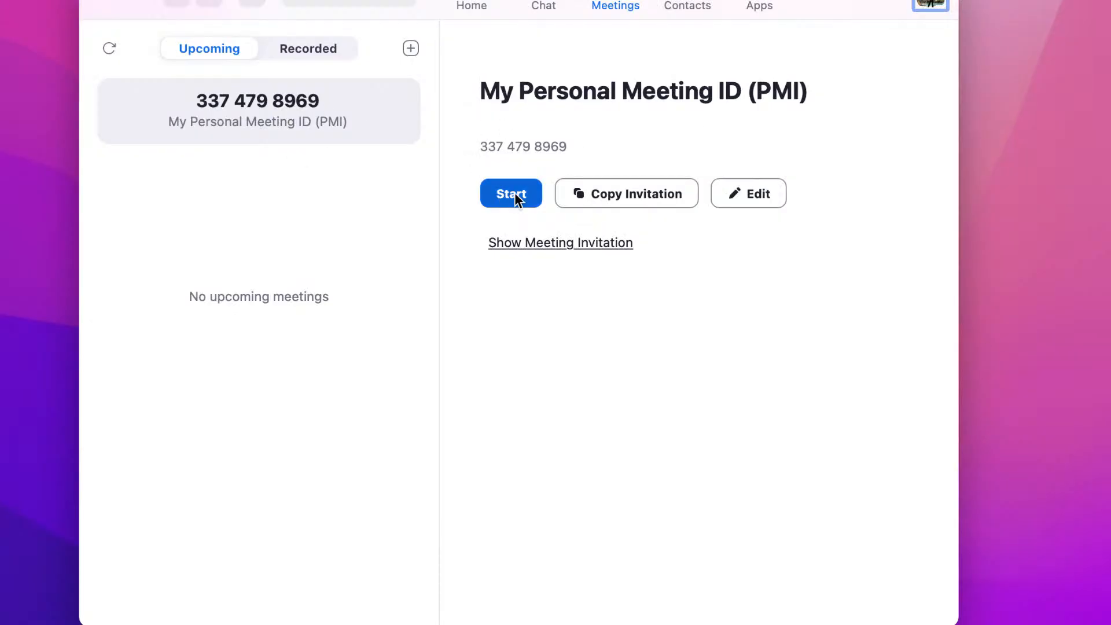
Step: Start the Personal Meeting ID meeting with computer audio and copy its invite link
click(514, 195)
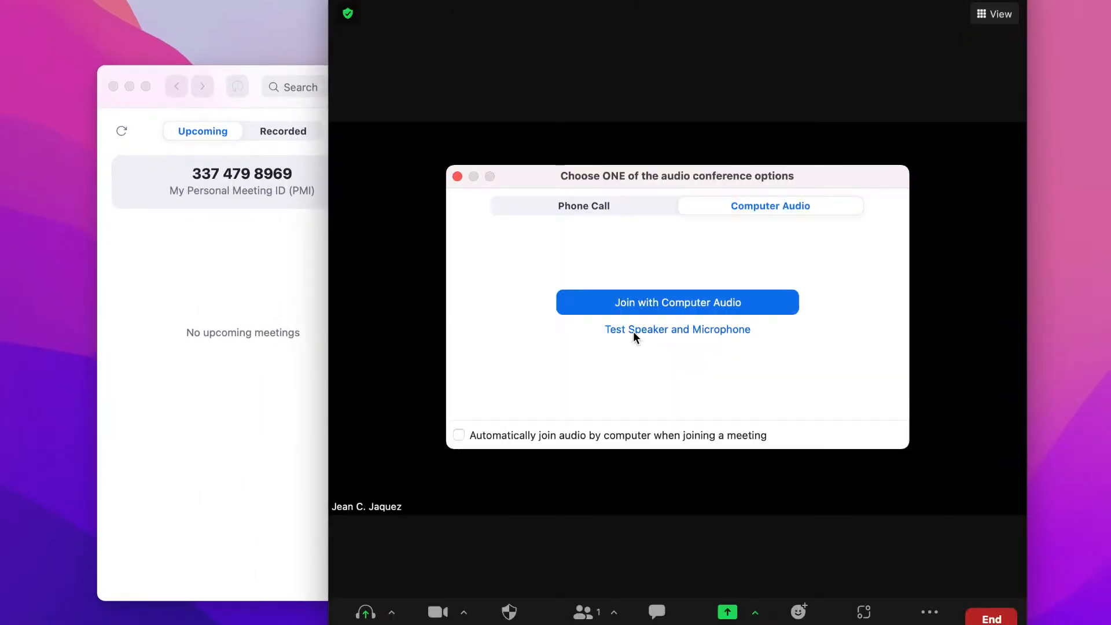
click(648, 302)
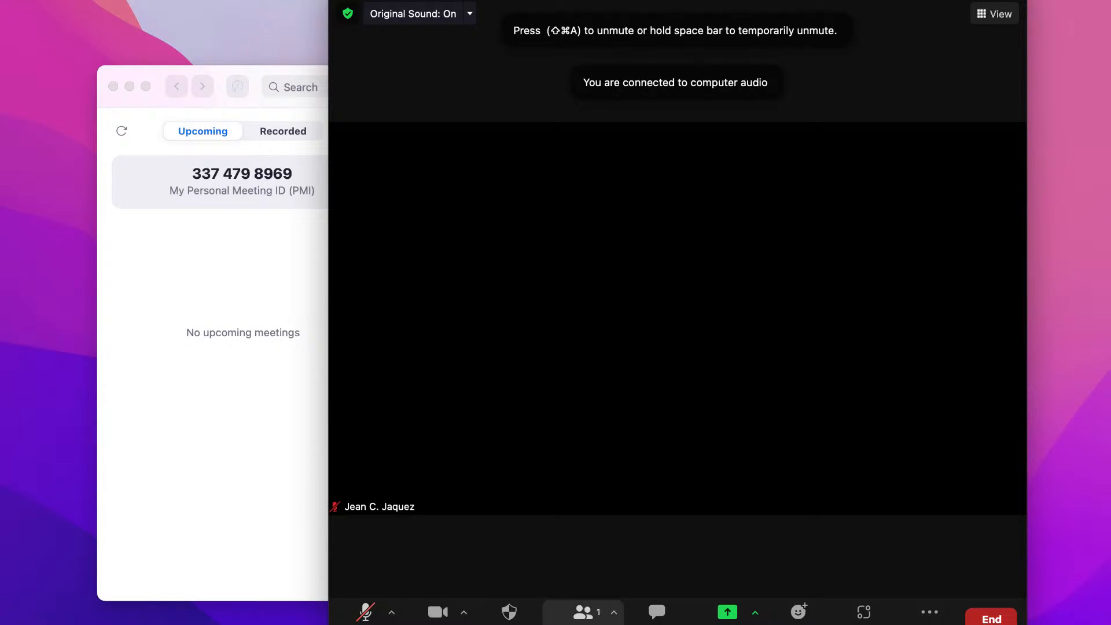
click(583, 612)
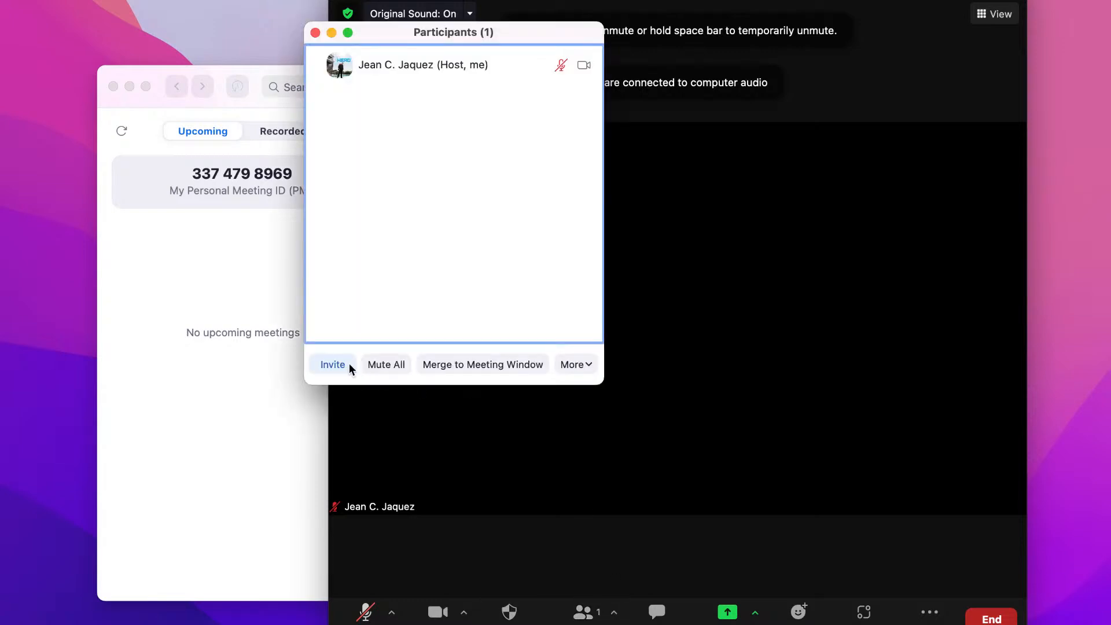
click(349, 366)
click(460, 499)
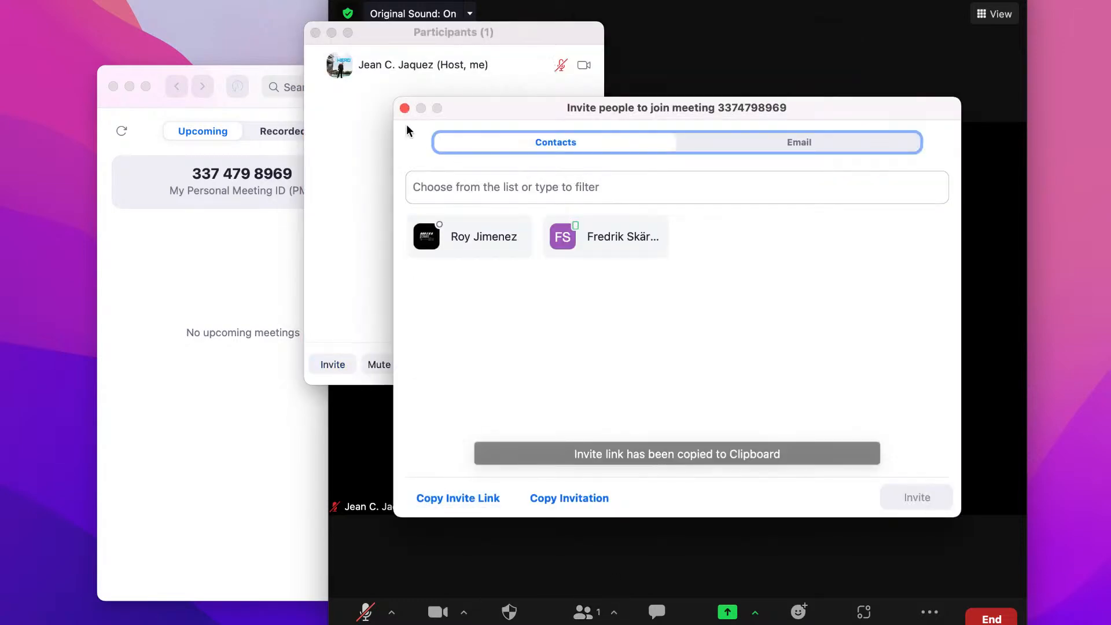
click(405, 108)
click(315, 32)
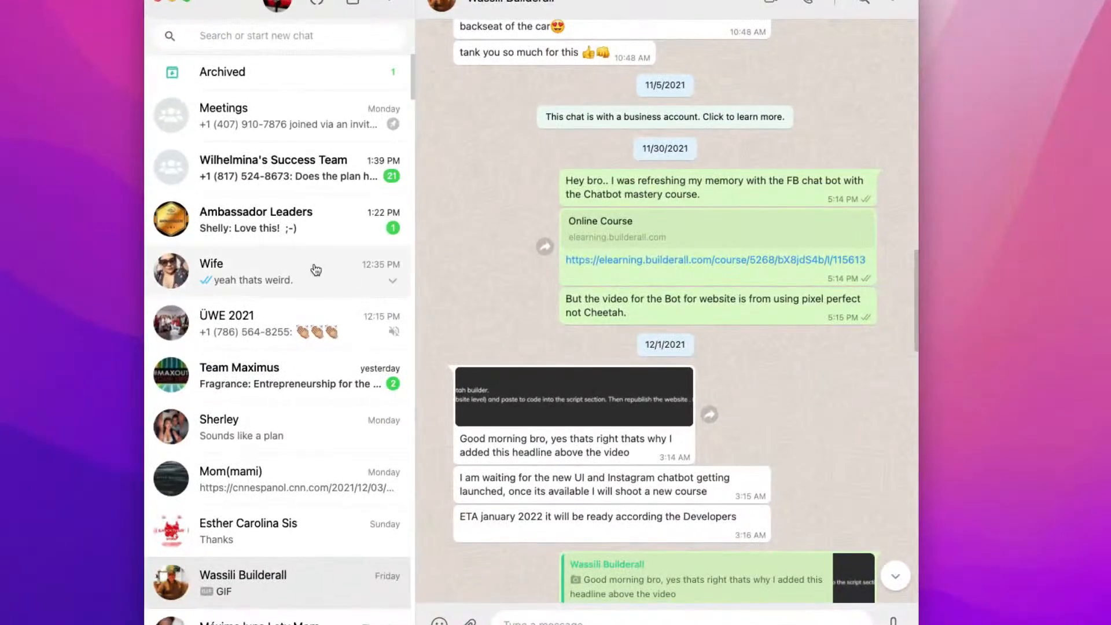
Step: Paste and send the copied Zoom invite link in the WhatsApp group chat
click(244, 232)
scroll(307, 360, down, 5)
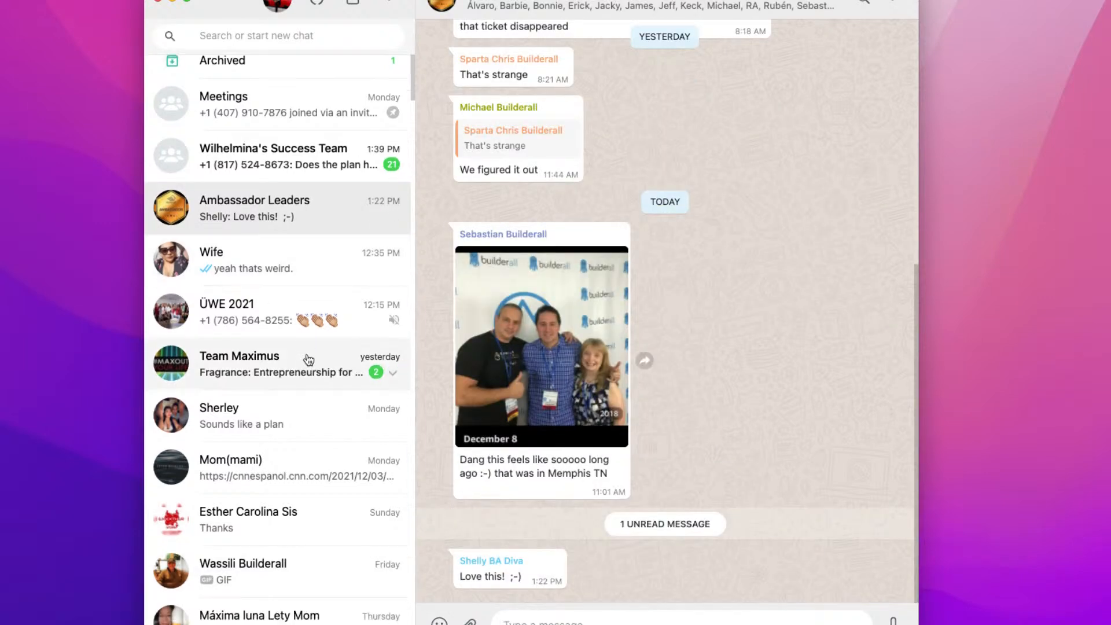
scroll(309, 360, down, 4)
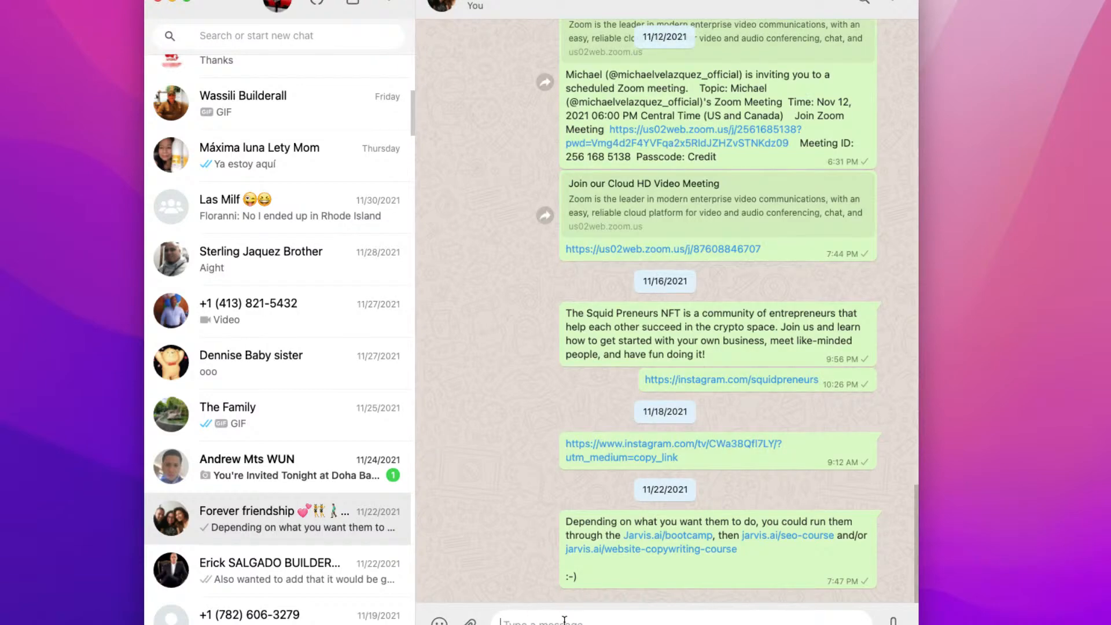
key(super+v)
key(Return)
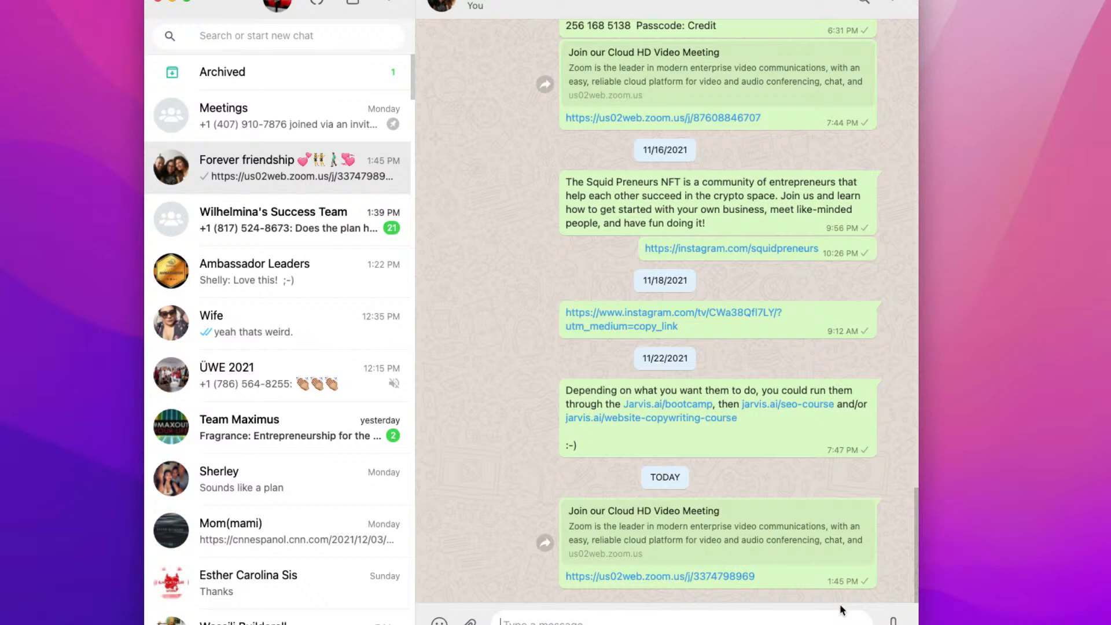
click(842, 610)
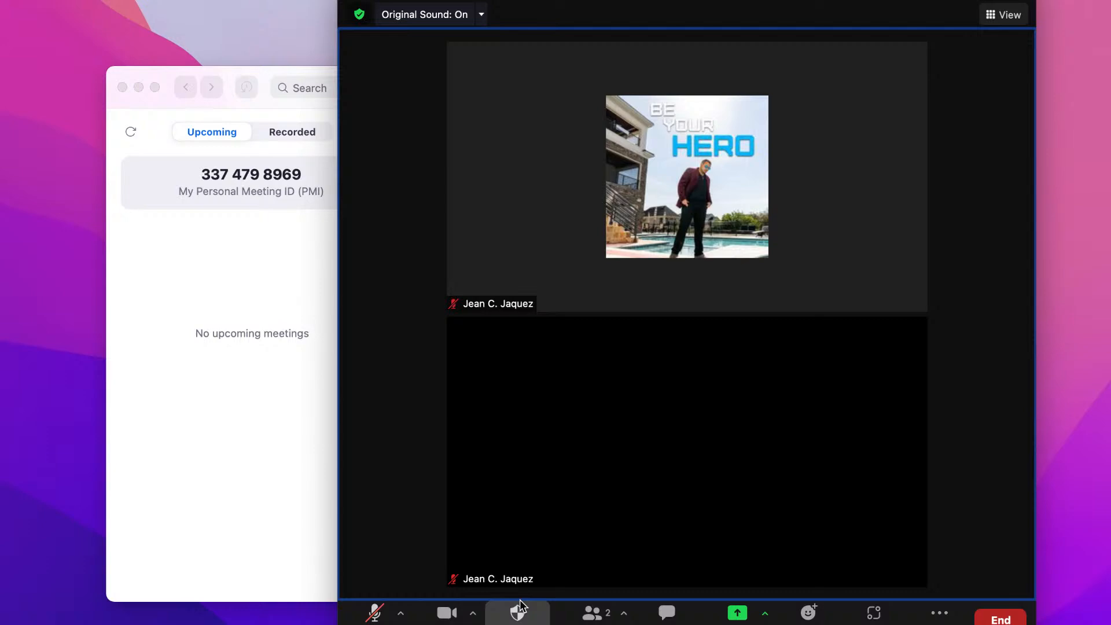
Step: Allow participant screen sharing, switch to Standard view, and move the video thumbnails aside
click(518, 612)
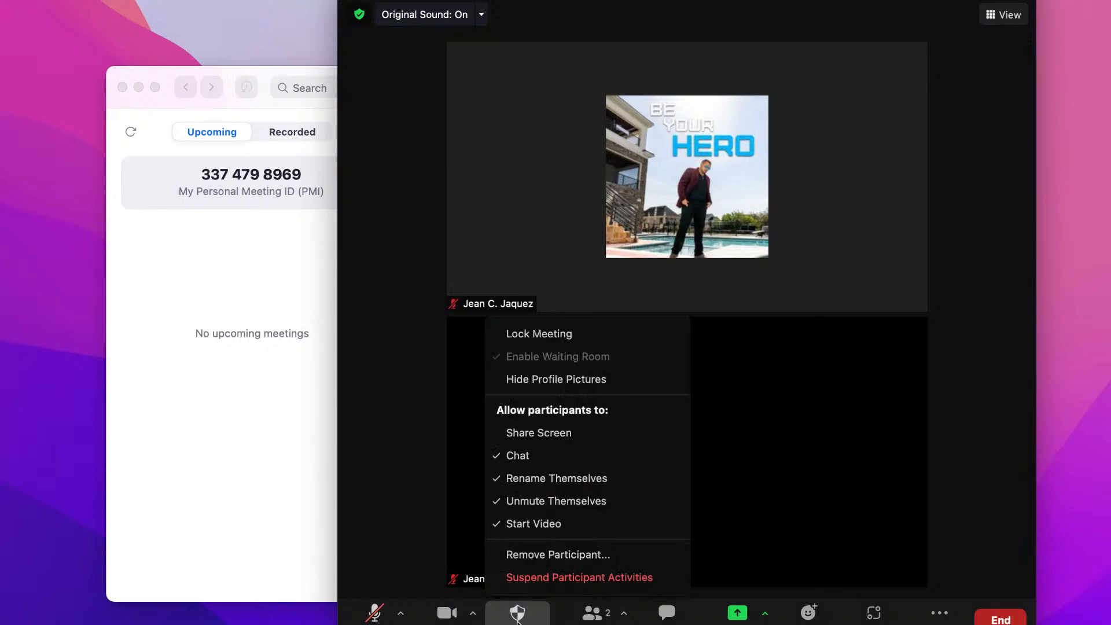
click(538, 438)
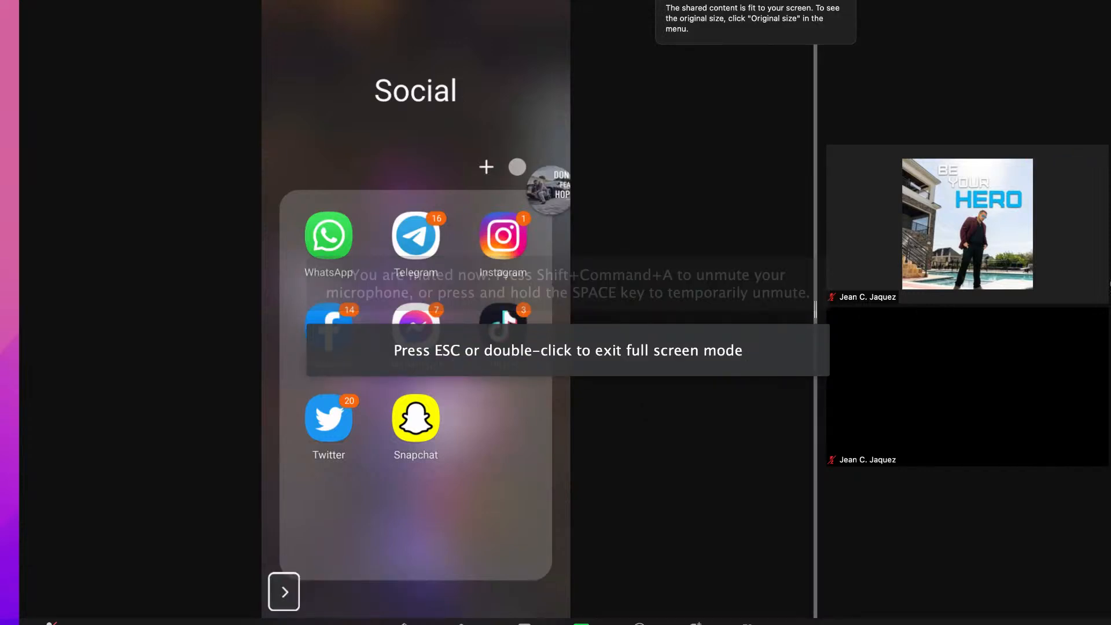
drag(816, 295, 1110, 283)
click(1094, 1)
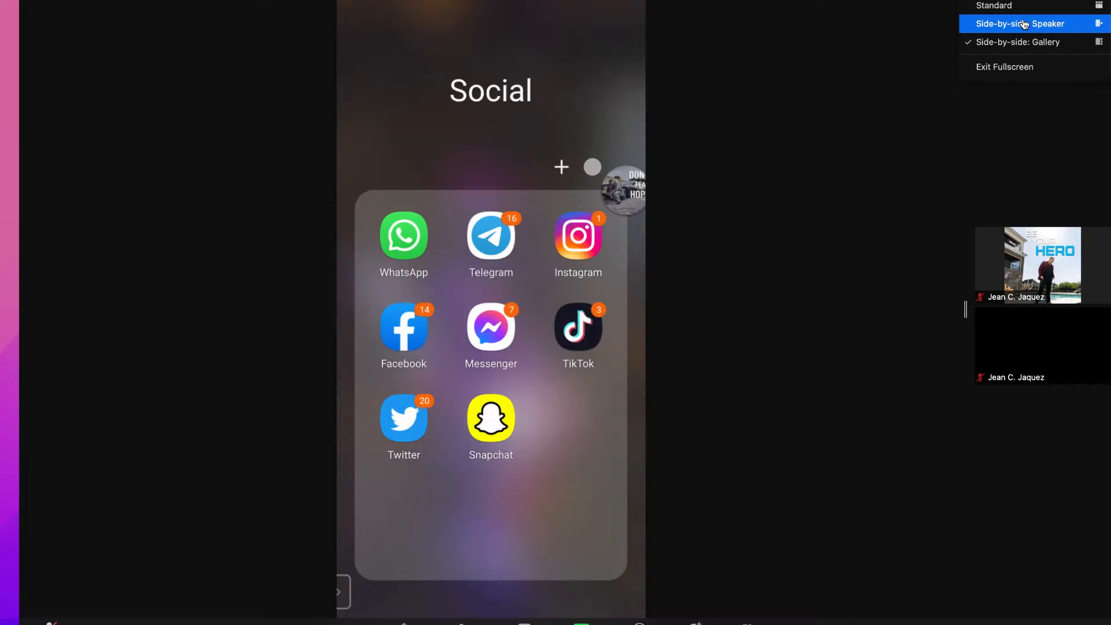
click(1024, 13)
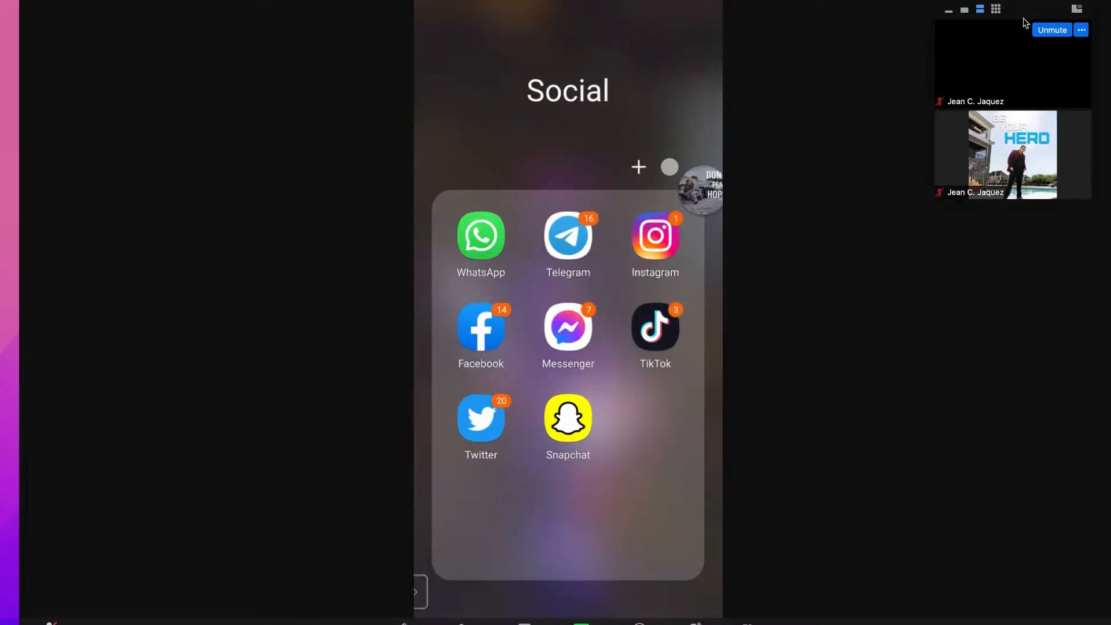
drag(1034, 12, 44, 166)
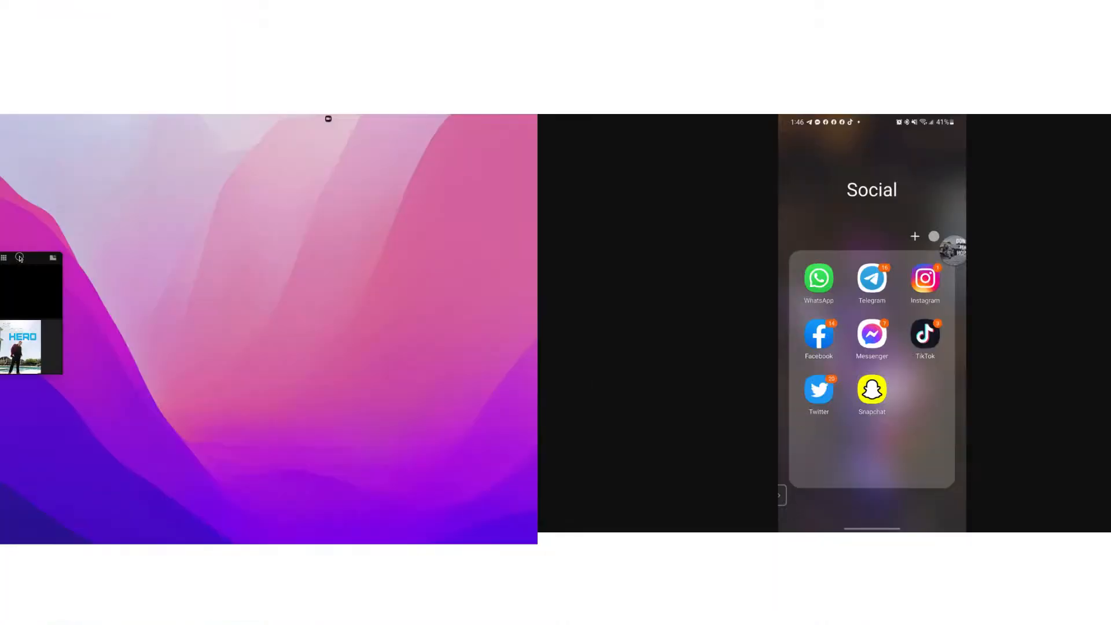
drag(19, 258, 1030, 470)
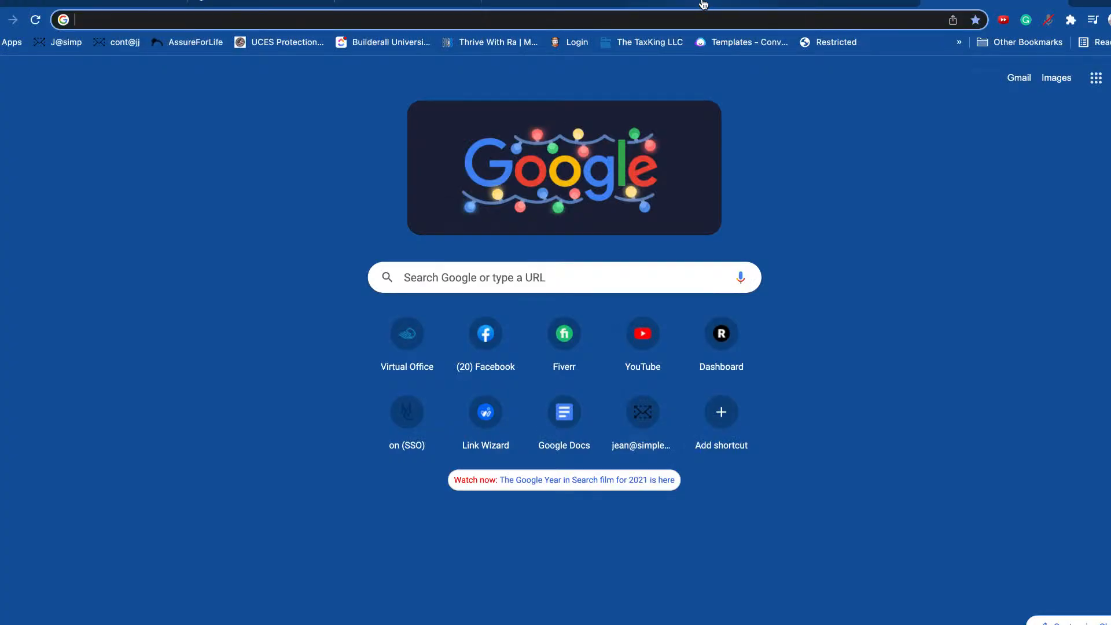
Step: Back in the flow editor, close the quick reply settings and review the proof and Join group steps
click(703, 4)
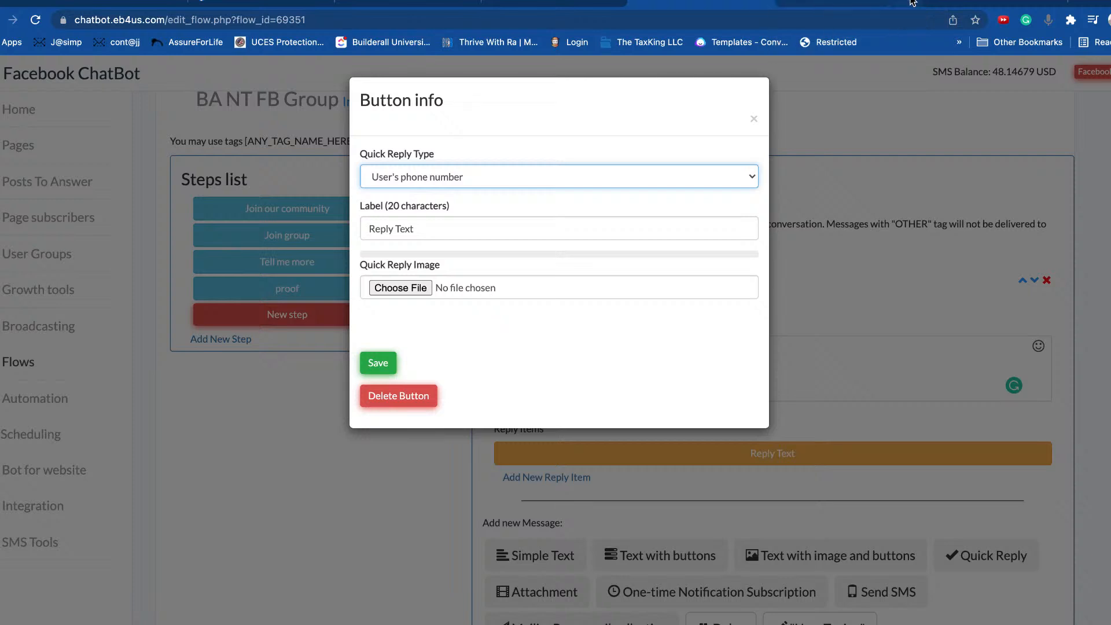
click(754, 119)
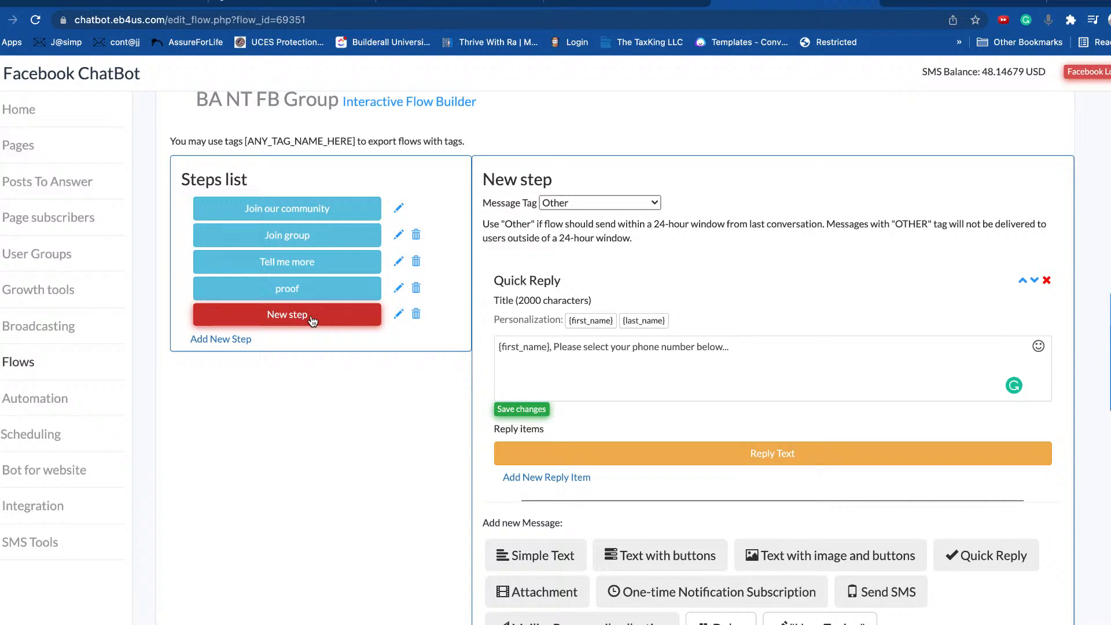
click(302, 295)
scroll(688, 426, down, 8)
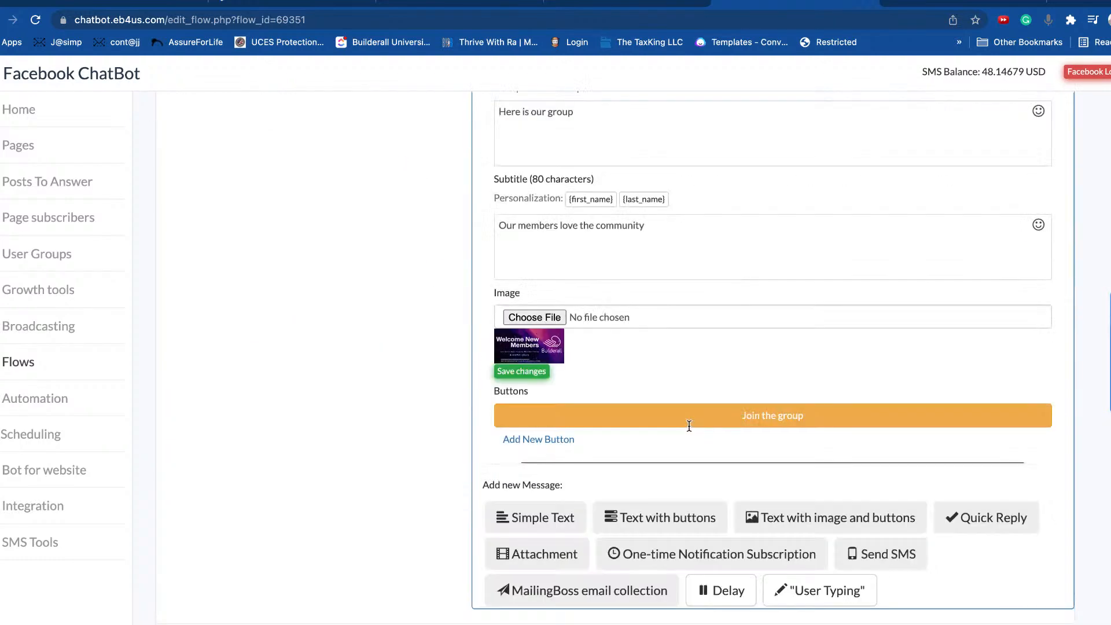
scroll(405, 419, up, 8)
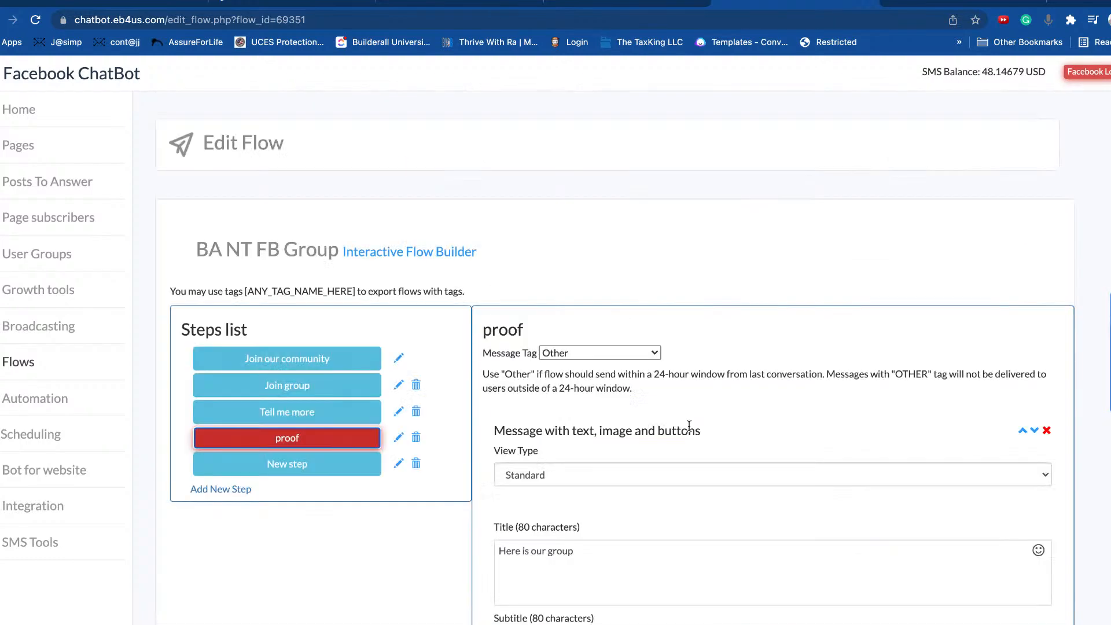
click(305, 386)
scroll(862, 451, down, 4)
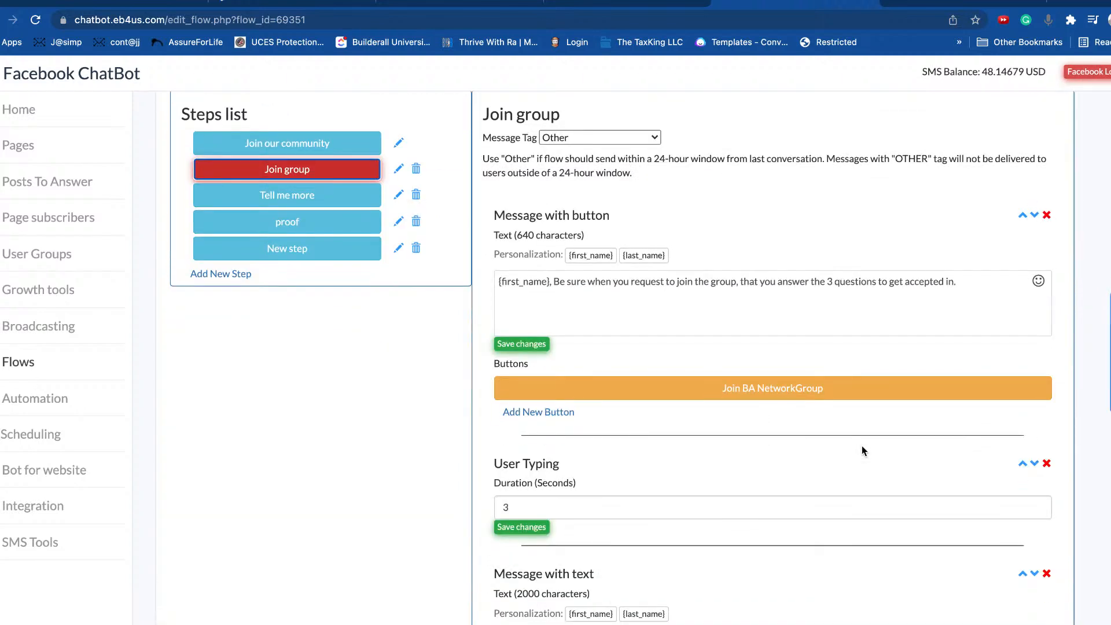
Step: Rename the New step to 'SMS' and load its content
click(292, 254)
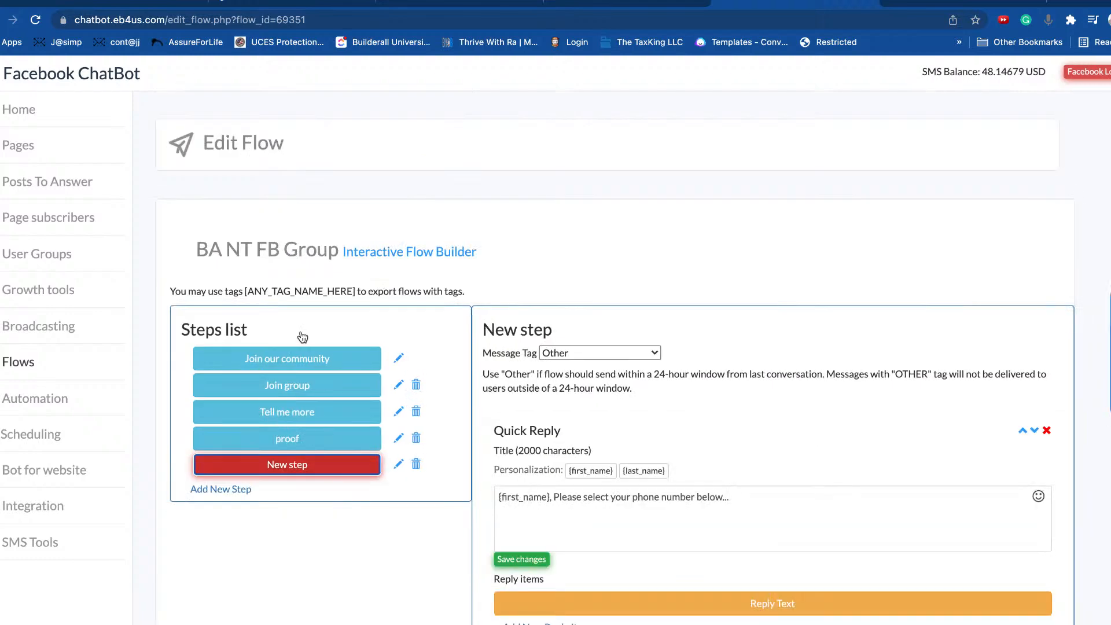
click(399, 465)
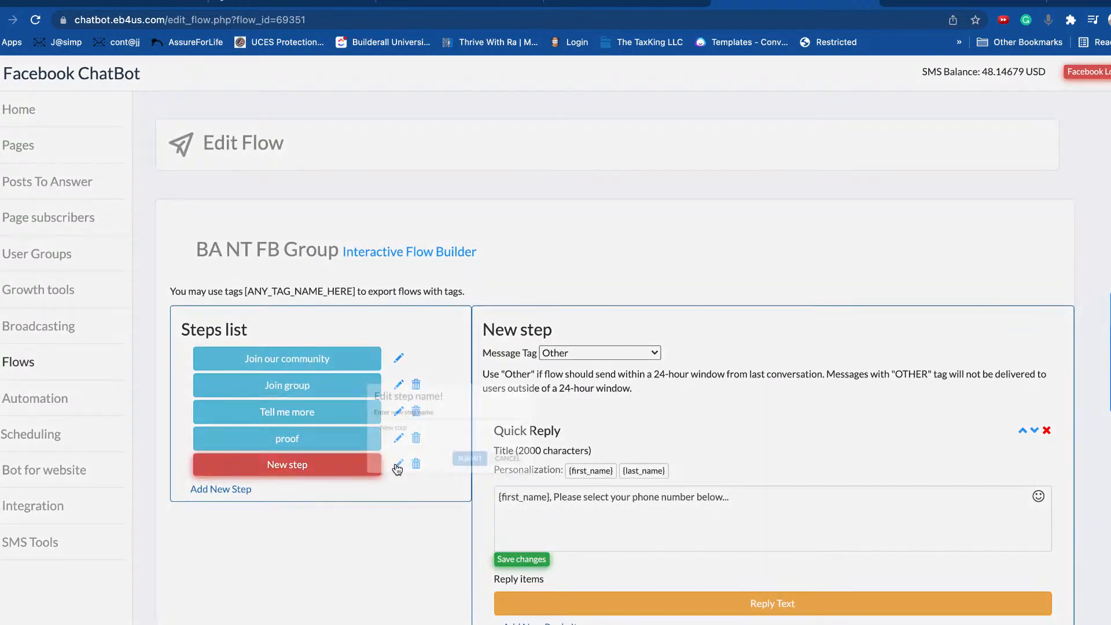
triple_click(503, 354)
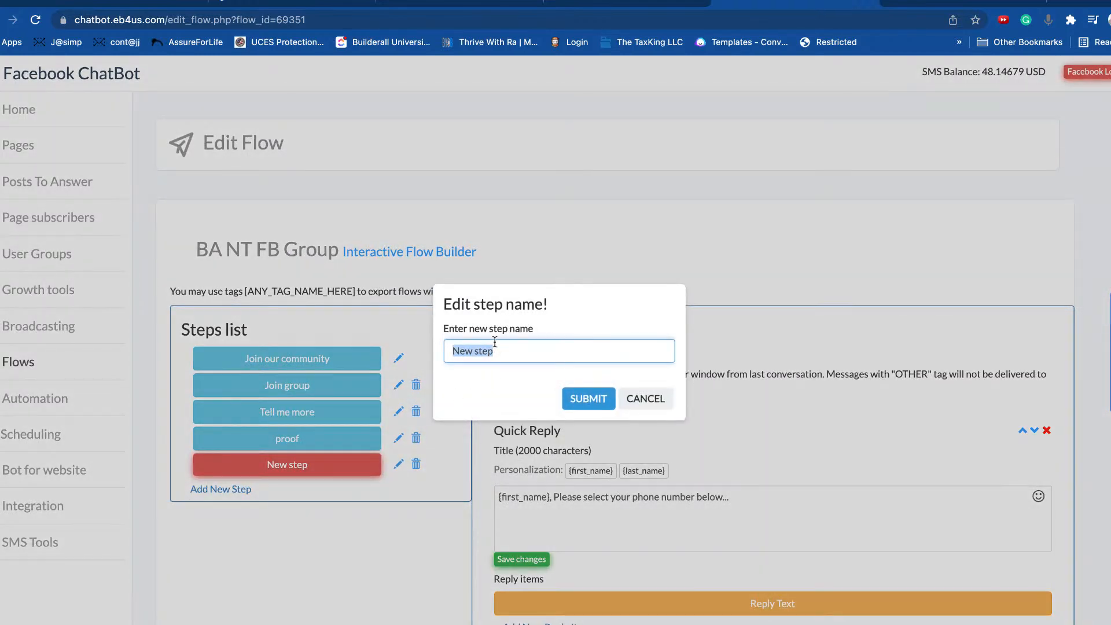
text(SMS)
click(589, 400)
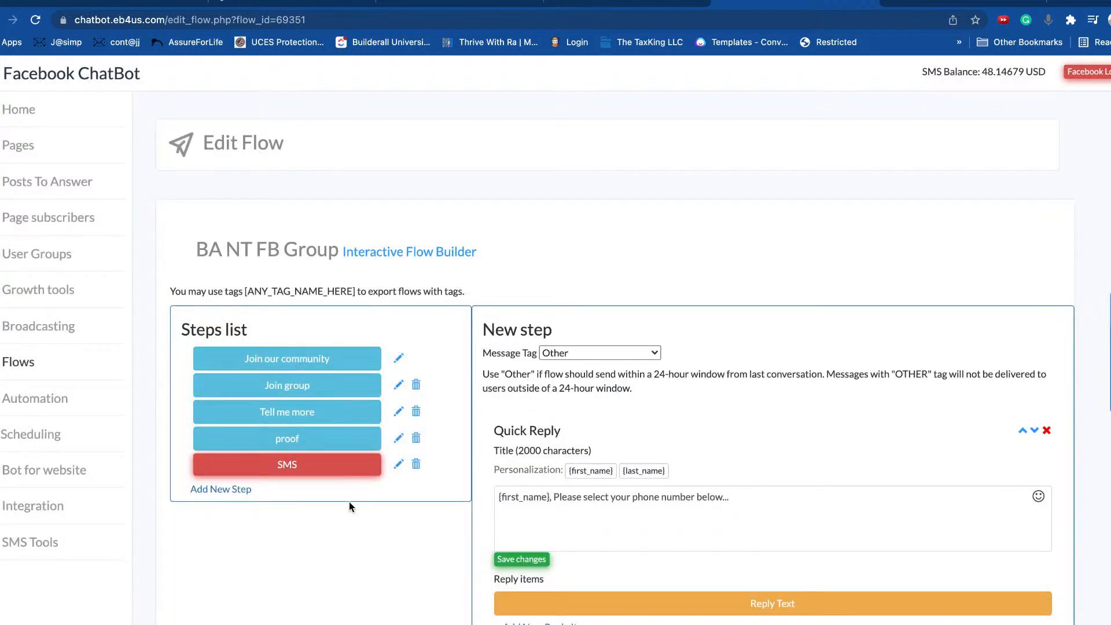
click(316, 471)
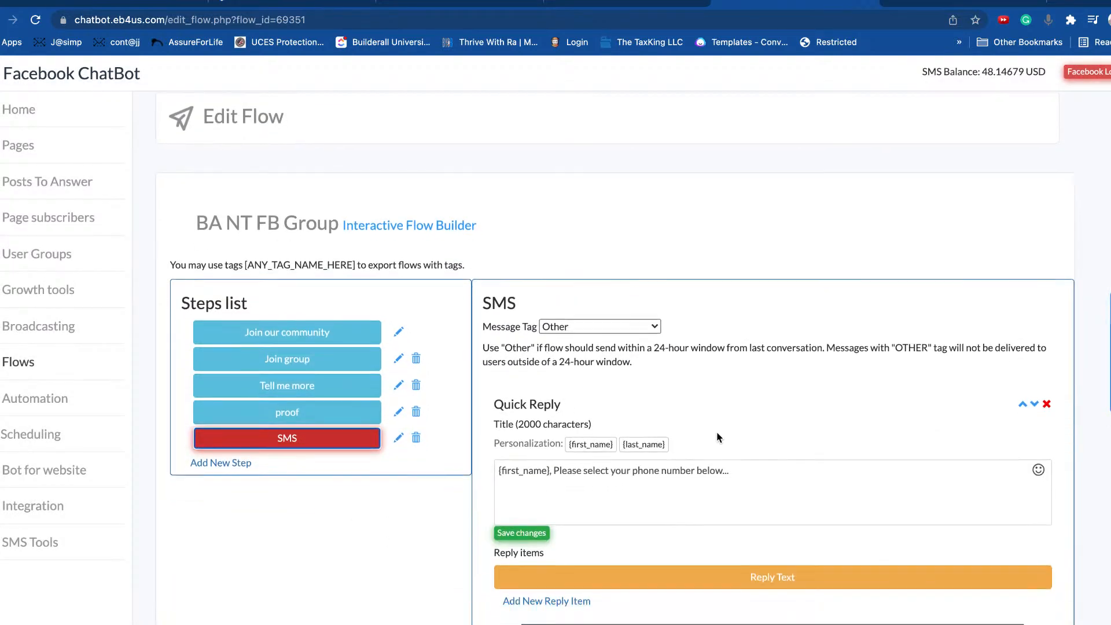
Step: Rename the step from 'SMS' to 'SMS input'
scroll(318, 357, down, 3)
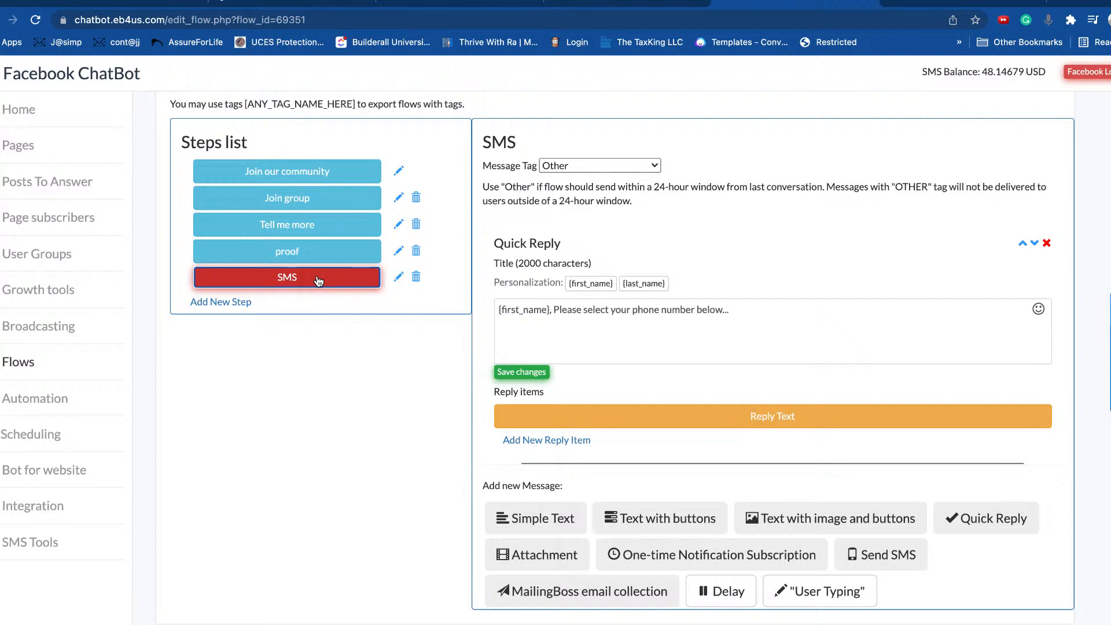
click(398, 277)
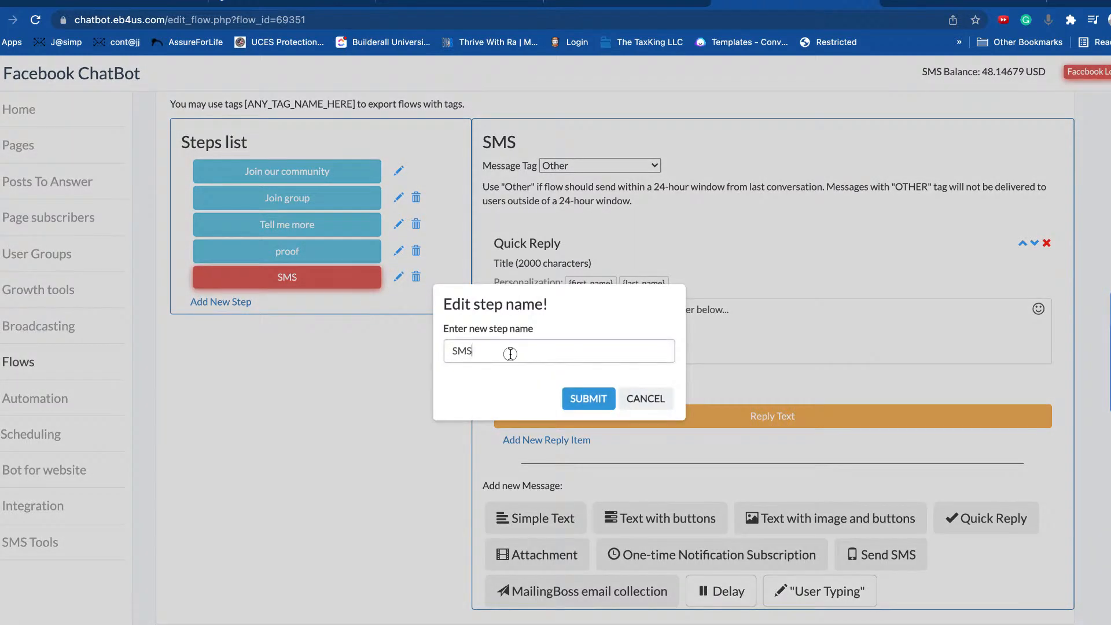
drag(509, 353, 398, 331)
key(Right)
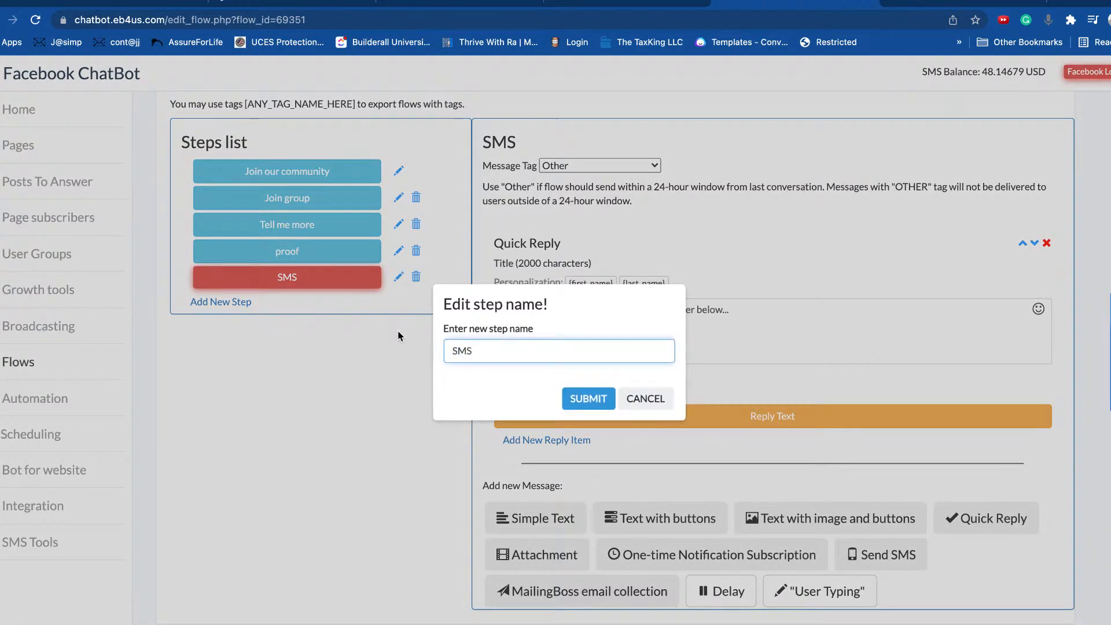
text(l)
key(BackSpace)
text(input)
key(Return)
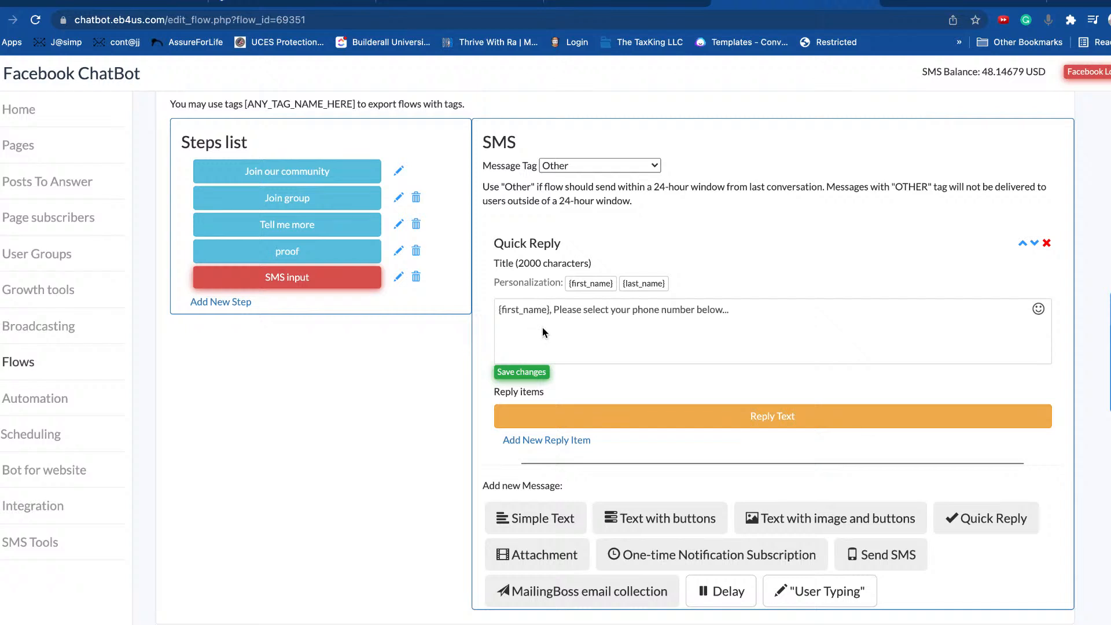
Step: Remove '{first_name}, ' from the quick reply title and save the changes
drag(484, 310, 554, 310)
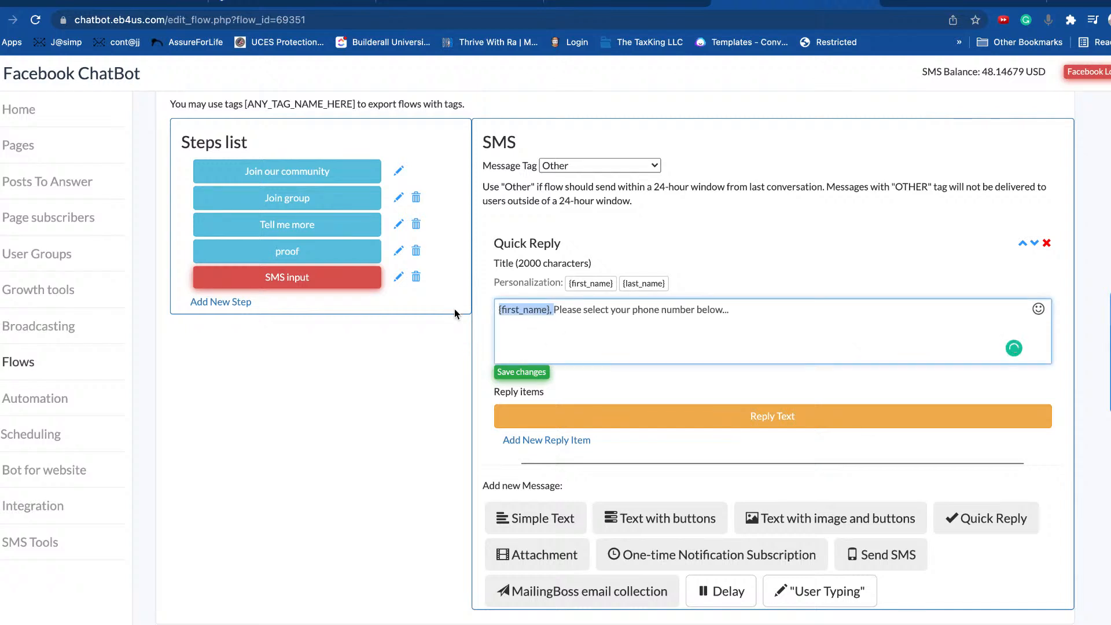
key(BackSpace)
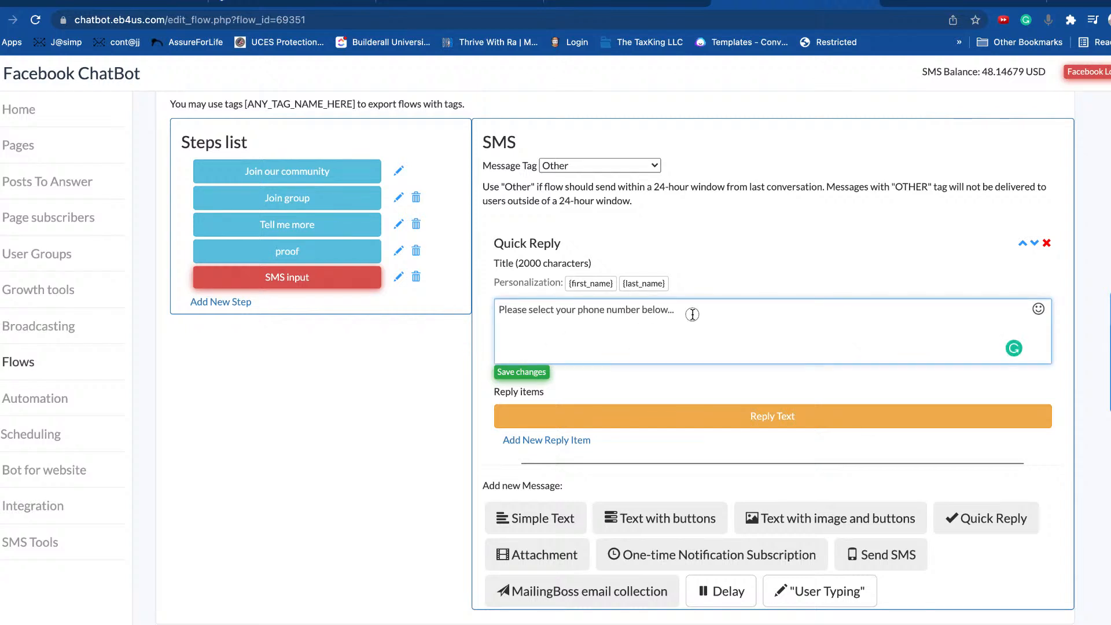
click(534, 373)
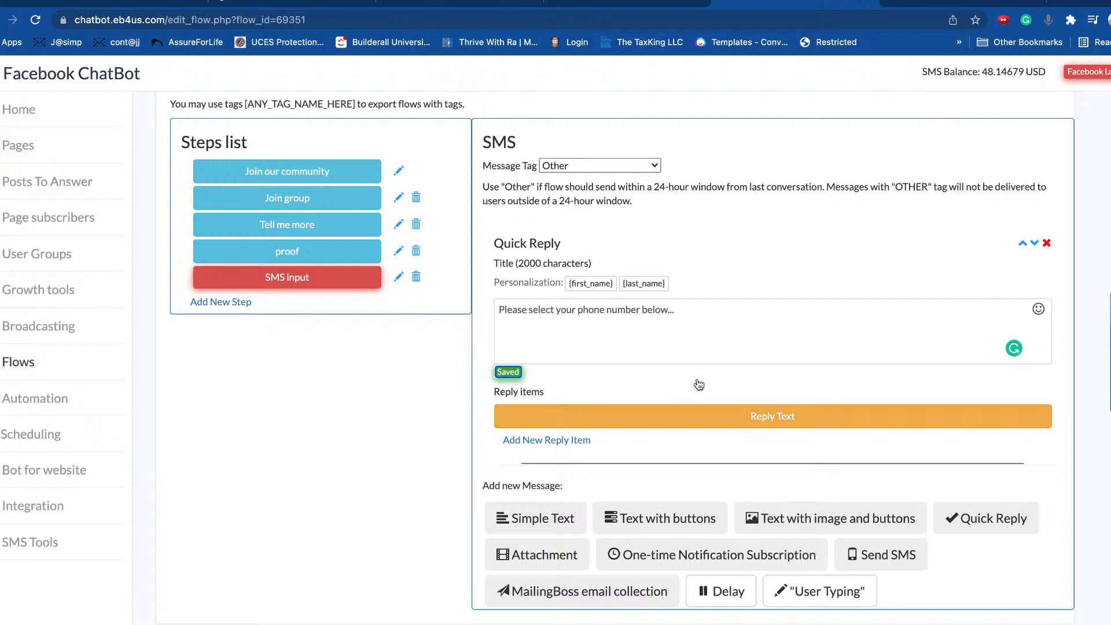
click(624, 166)
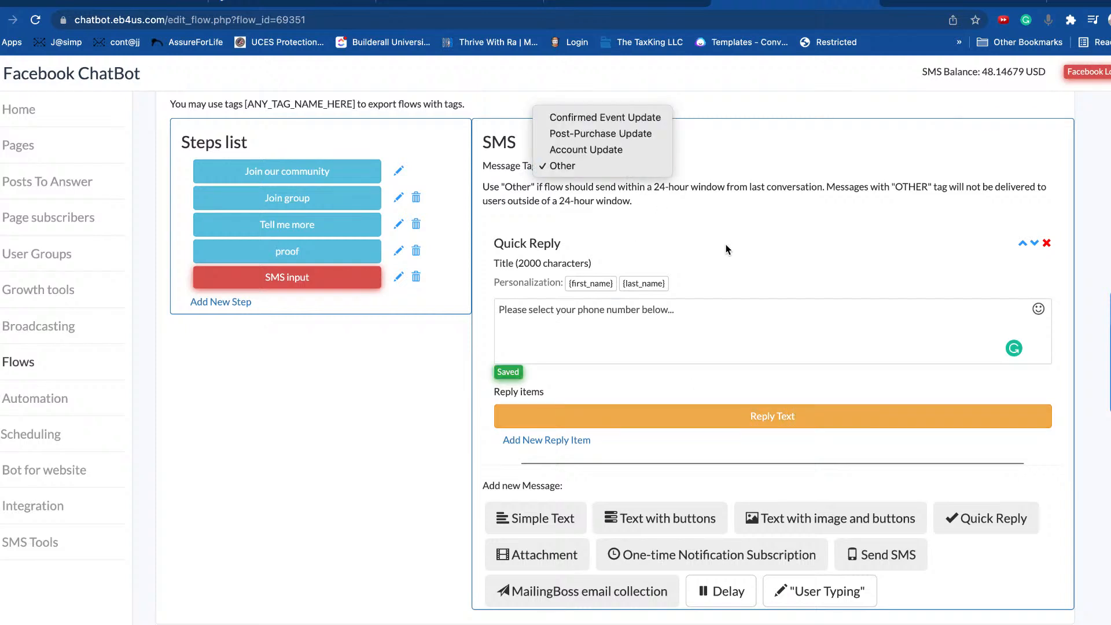
click(694, 419)
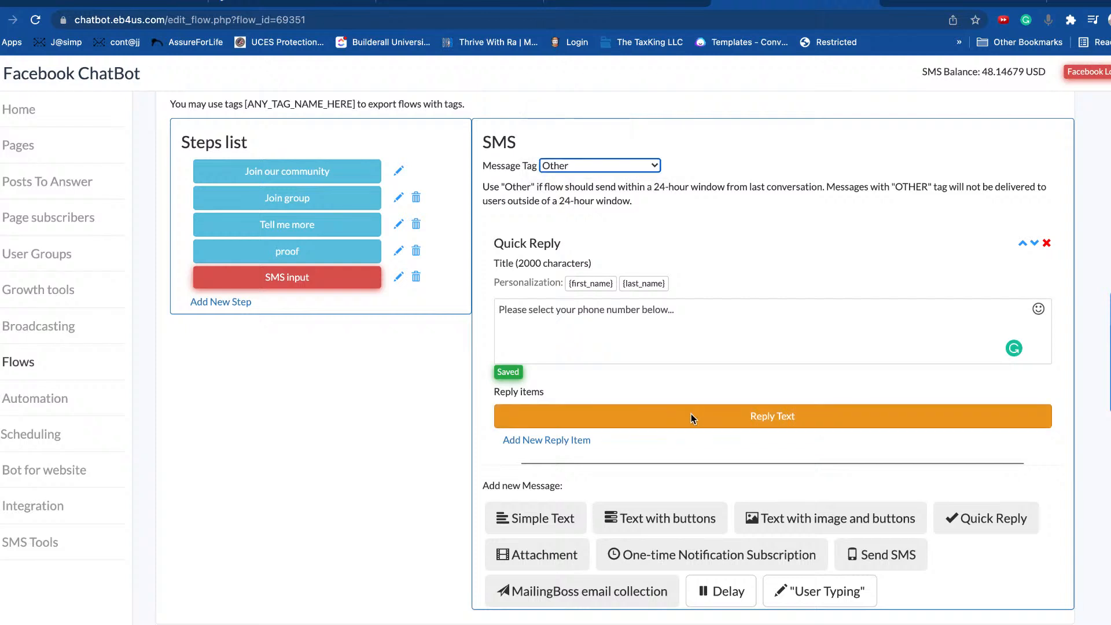
click(694, 419)
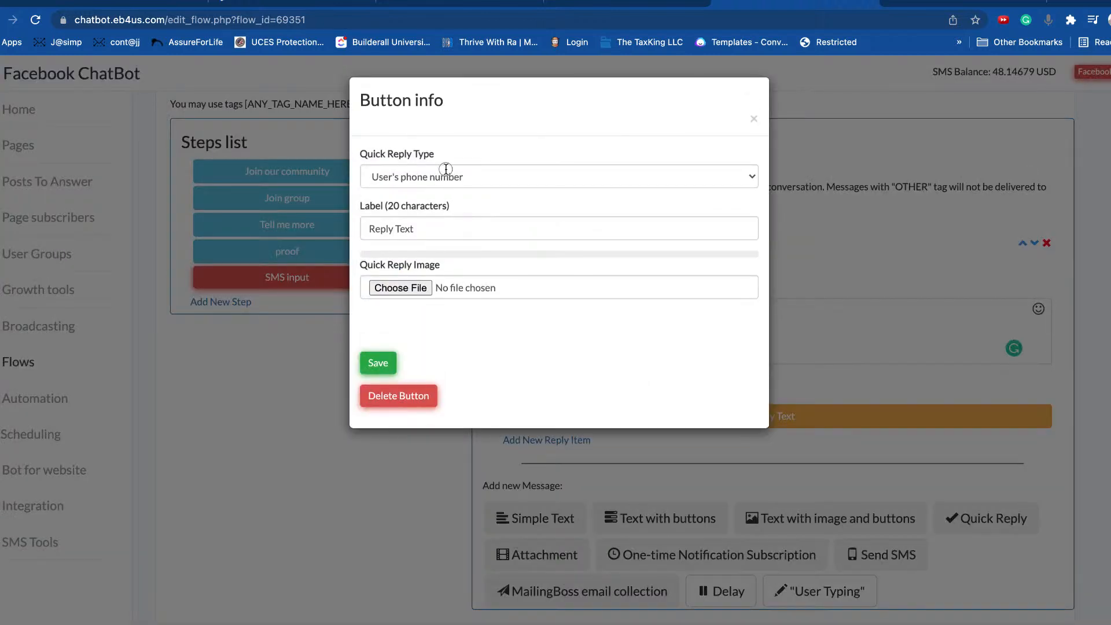
click(446, 173)
click(421, 178)
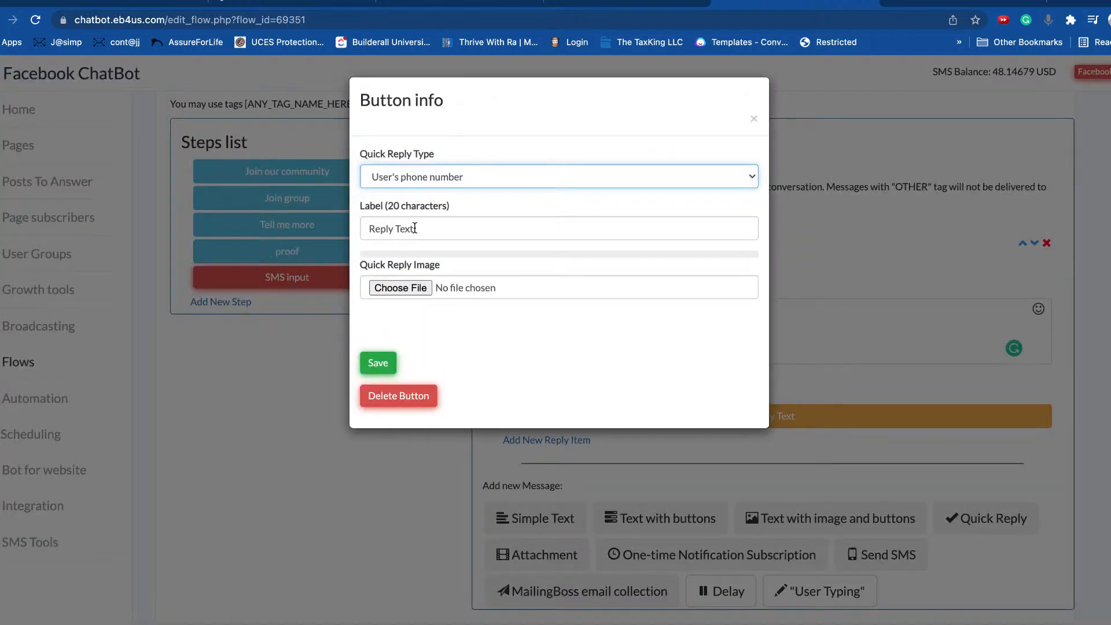
click(379, 363)
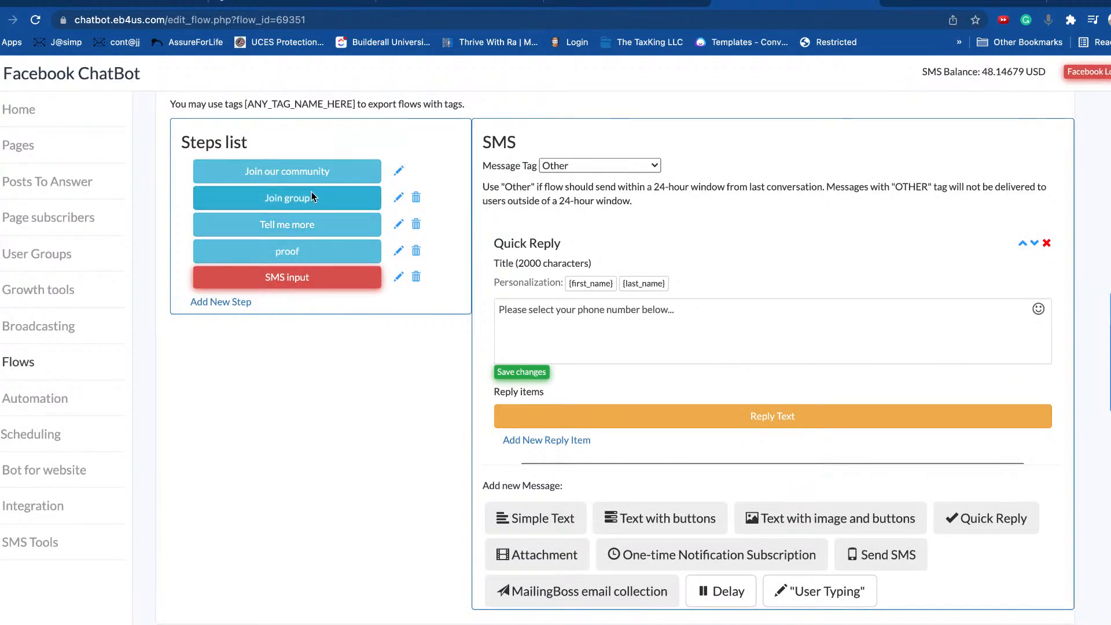
Step: Review the Join group step, then return to the SMS input step and check it
click(313, 199)
scroll(755, 413, down, 4)
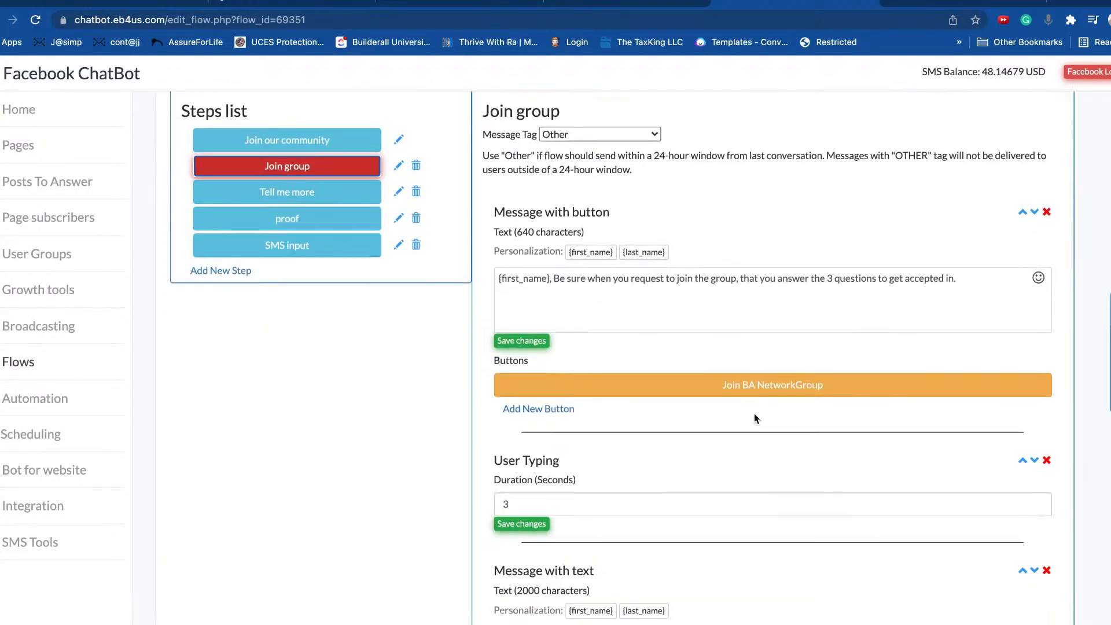
scroll(761, 383, down, 4)
scroll(761, 386, down, 5)
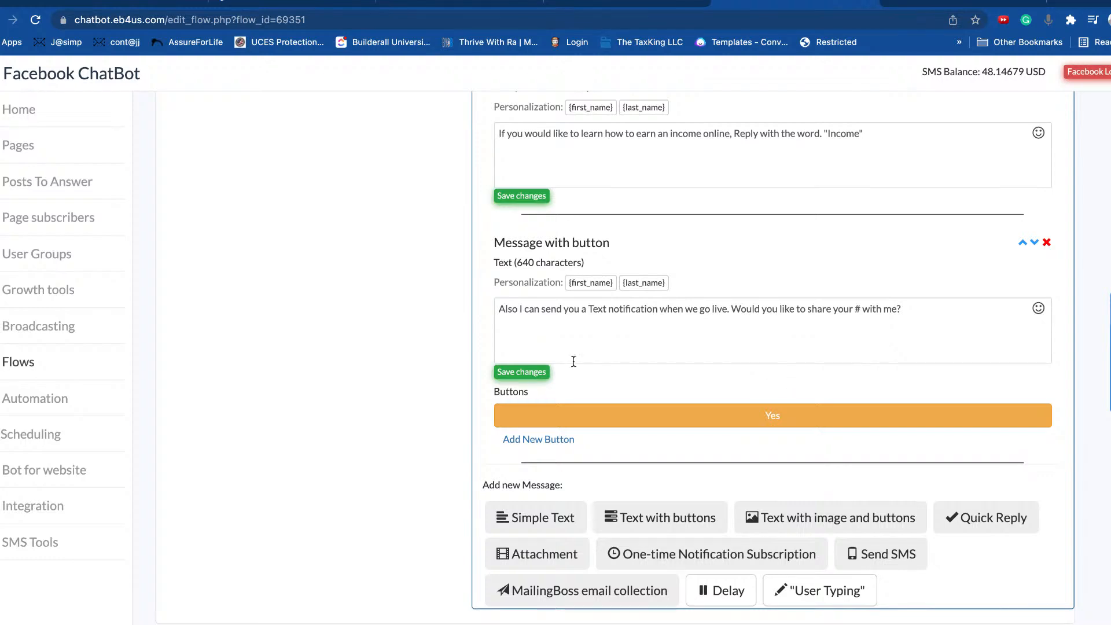
scroll(390, 368, up, 4)
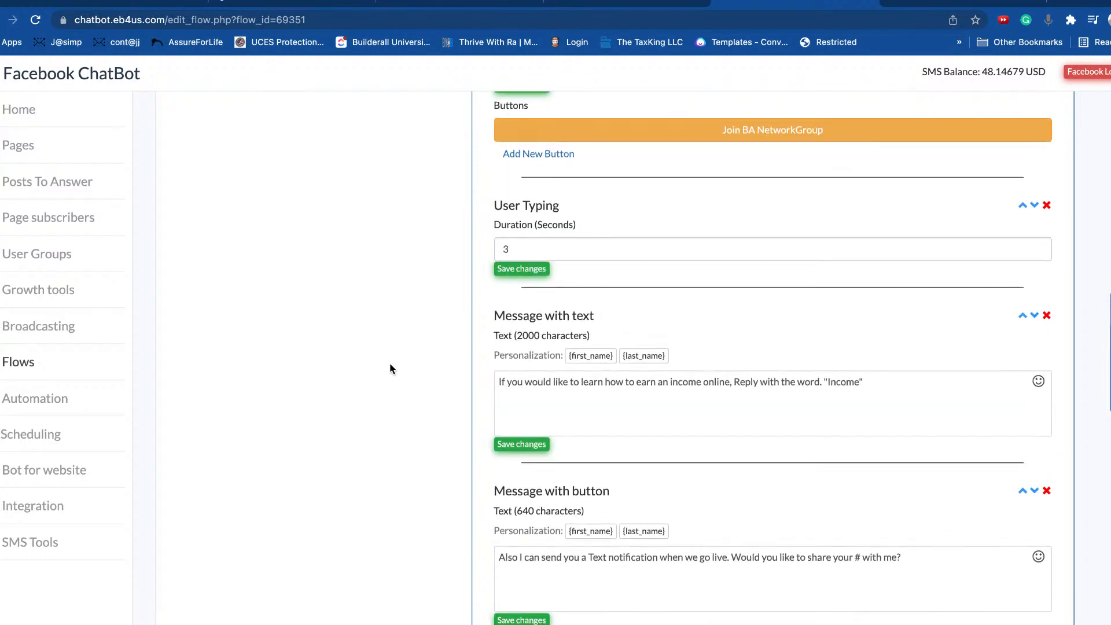
scroll(390, 363, down, 4)
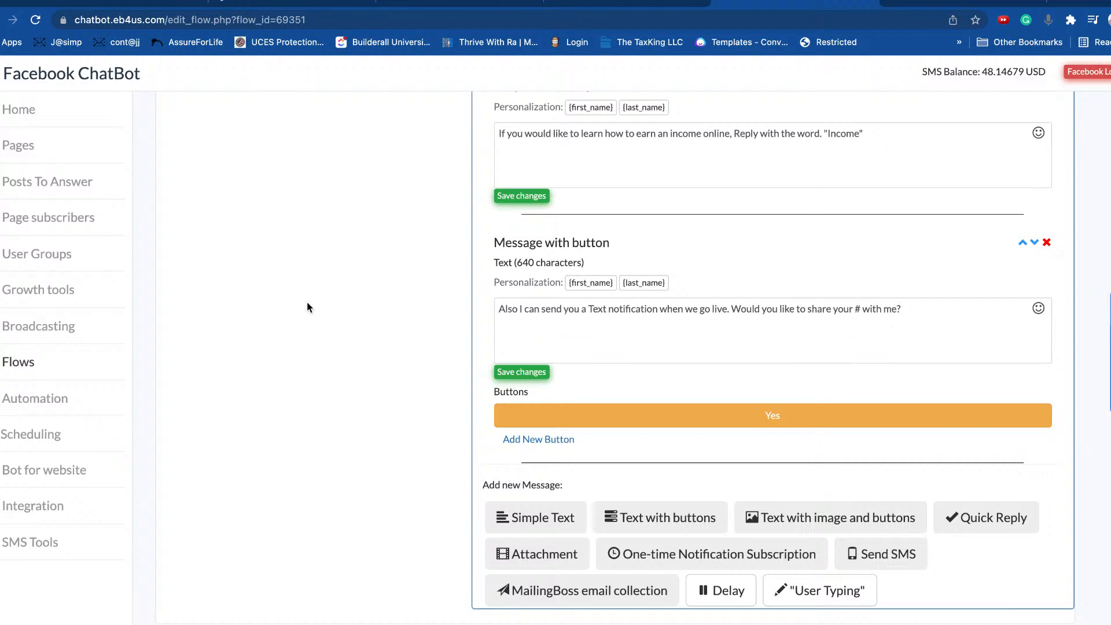
scroll(307, 305, up, 10)
click(305, 347)
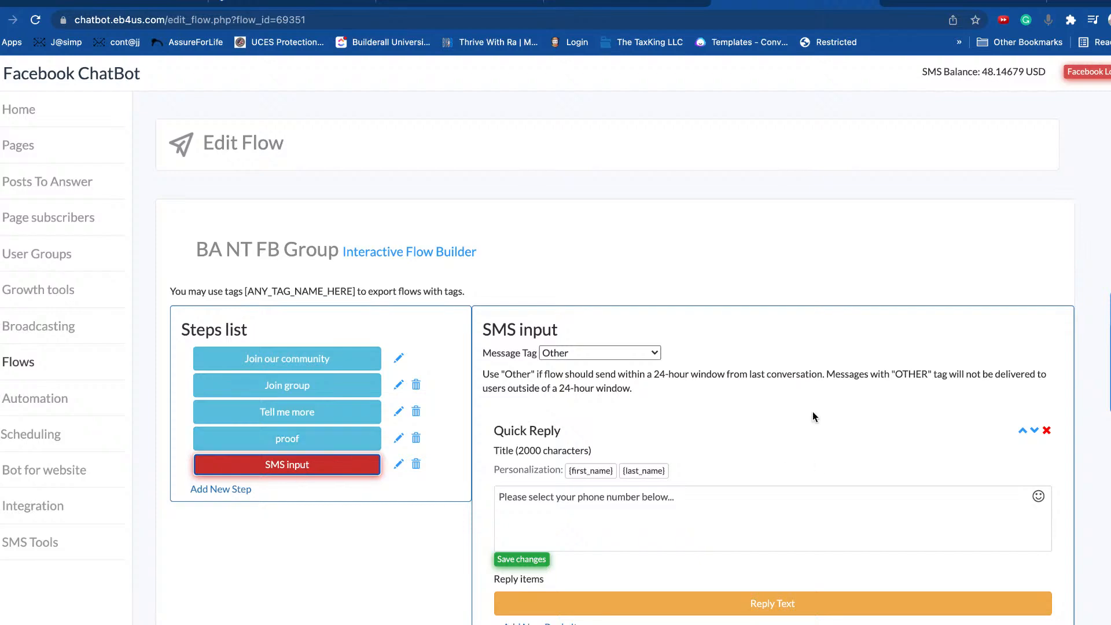
scroll(793, 381, down, 3)
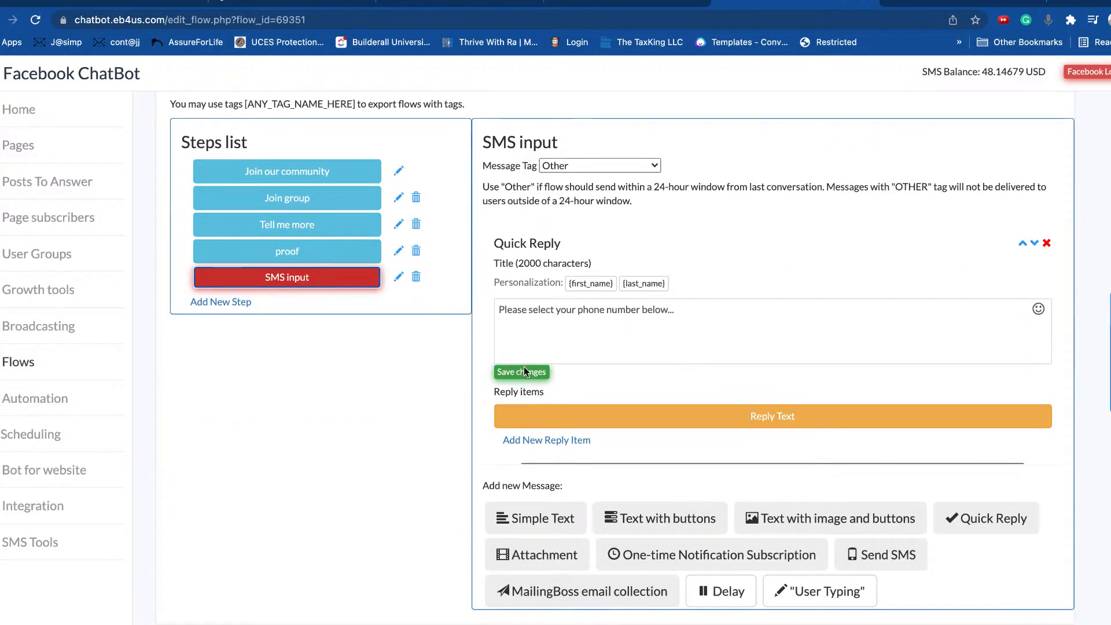
scroll(740, 333, up, 3)
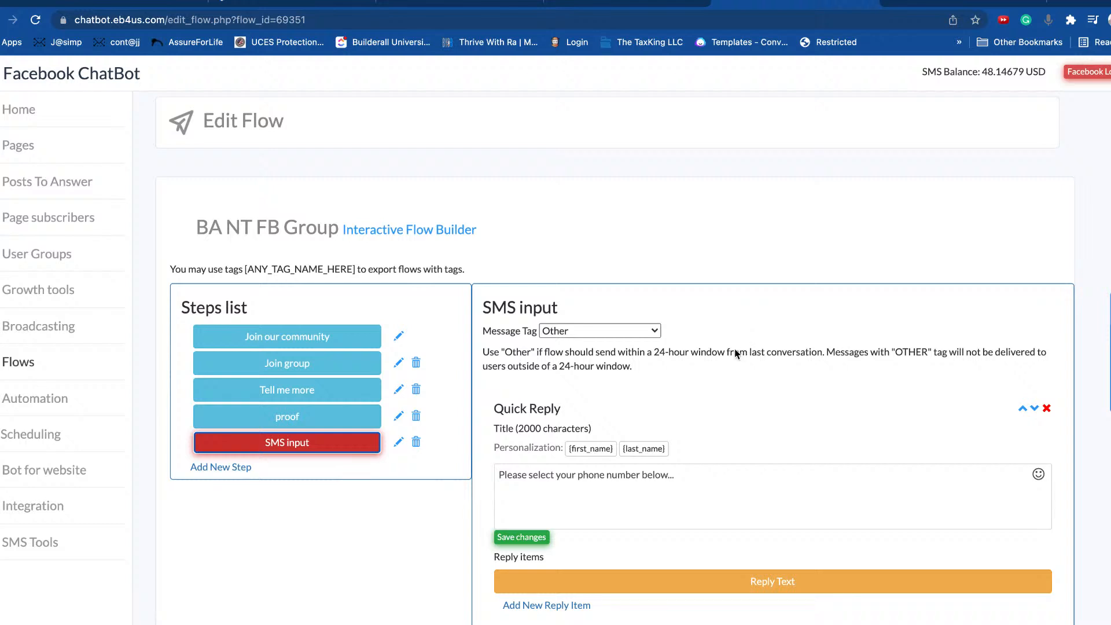
click(395, 537)
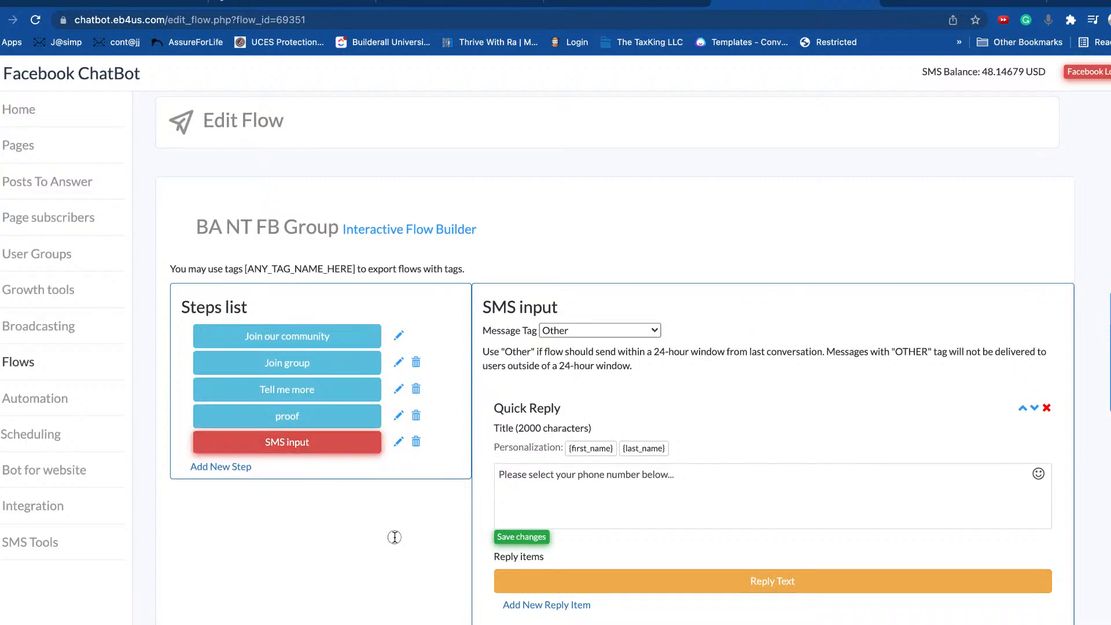
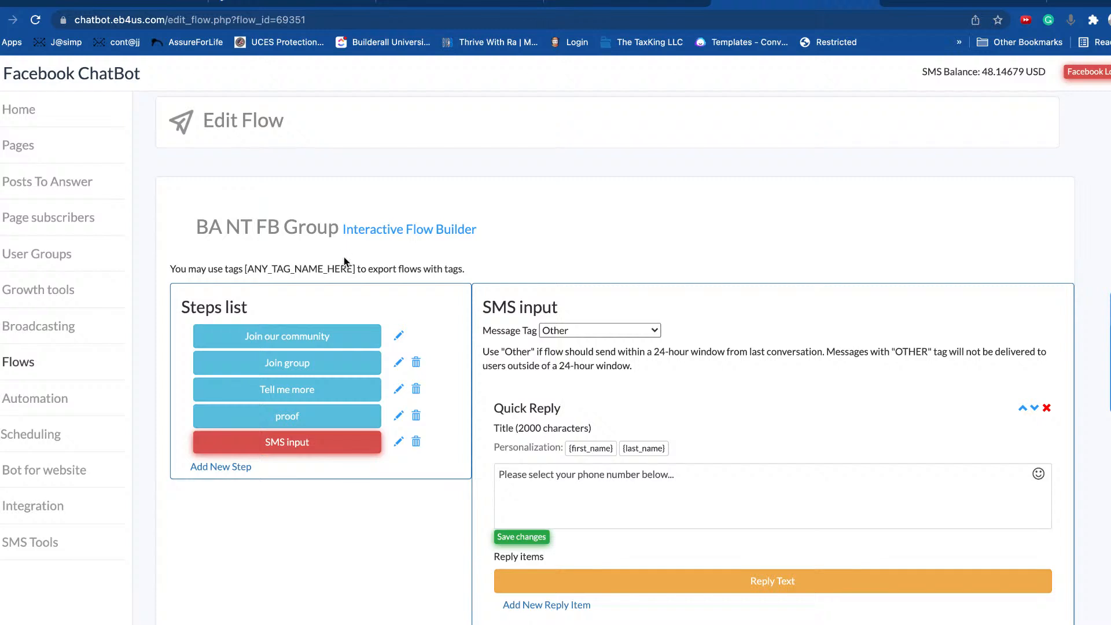
Step: Load the page's subscriber phone numbers in SMS Tools and close the Broadcast SMS form unsent
click(46, 541)
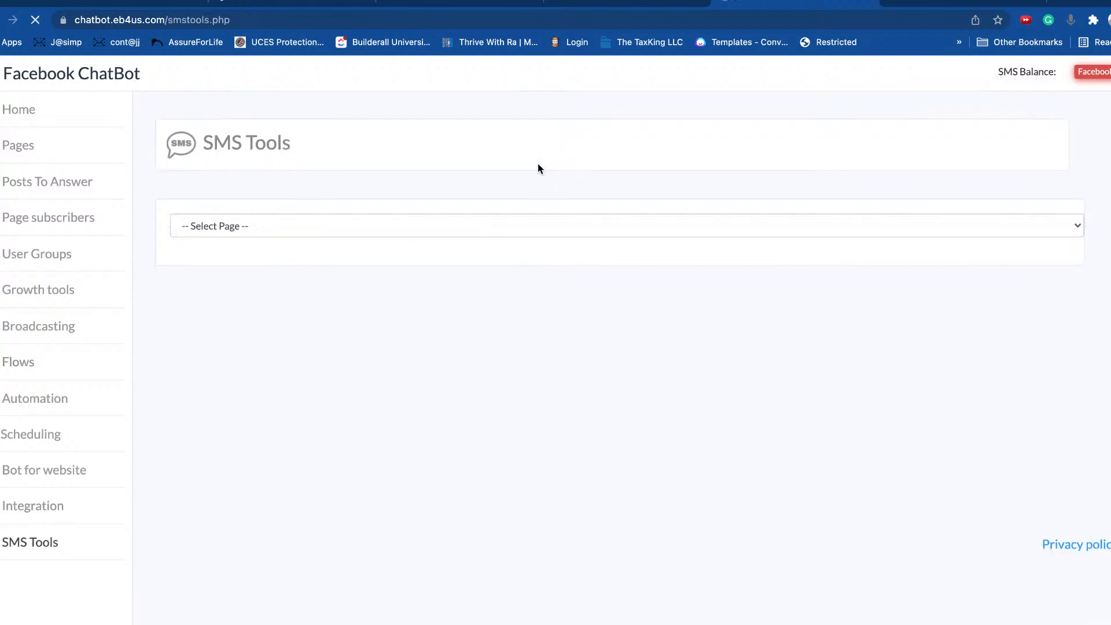
click(316, 226)
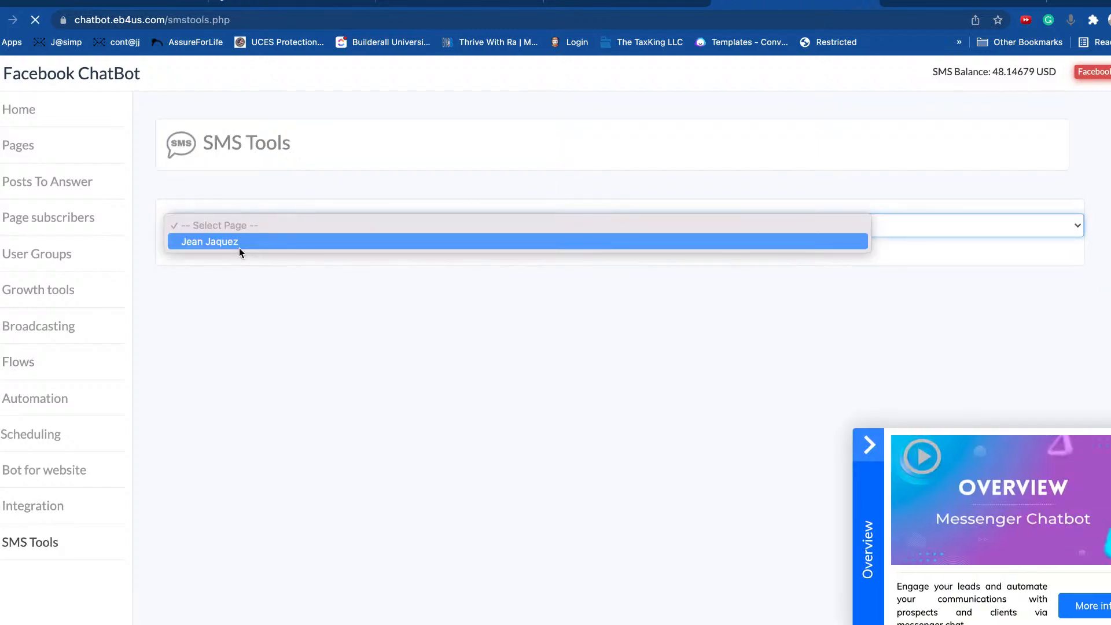
click(239, 248)
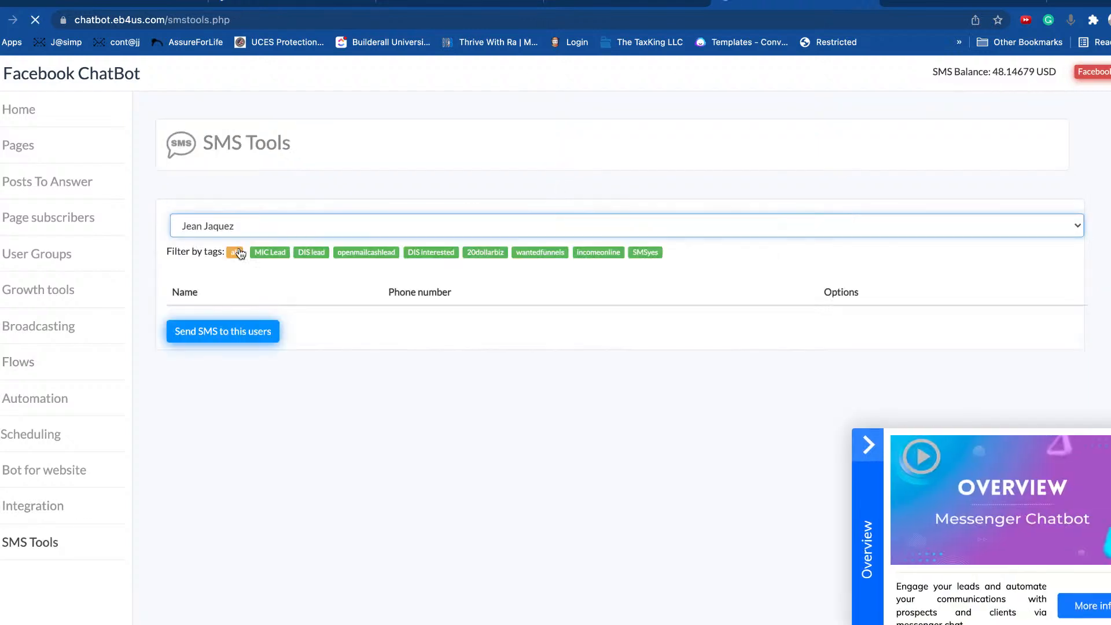
click(209, 333)
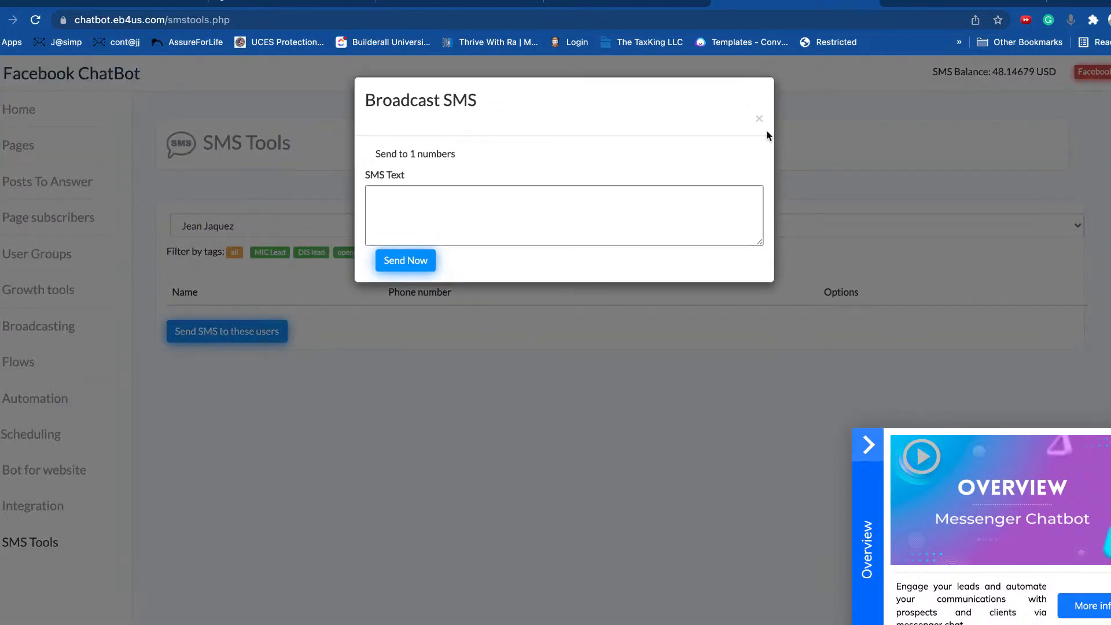
click(758, 117)
click(859, 437)
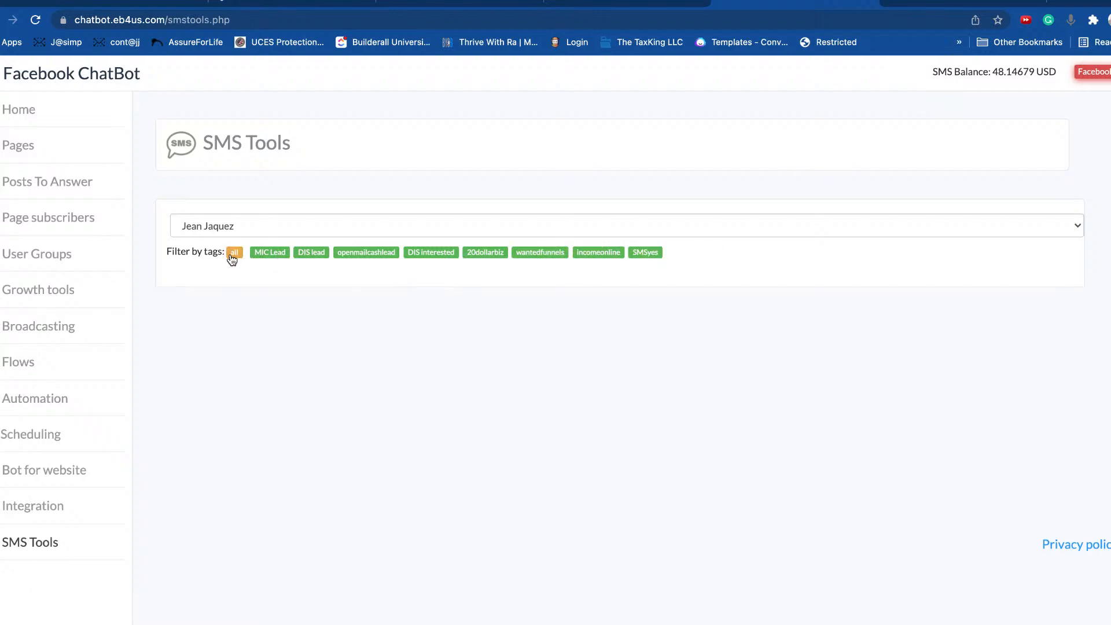
Step: Keep the same page selected, then return to the Flows list
click(232, 230)
click(234, 226)
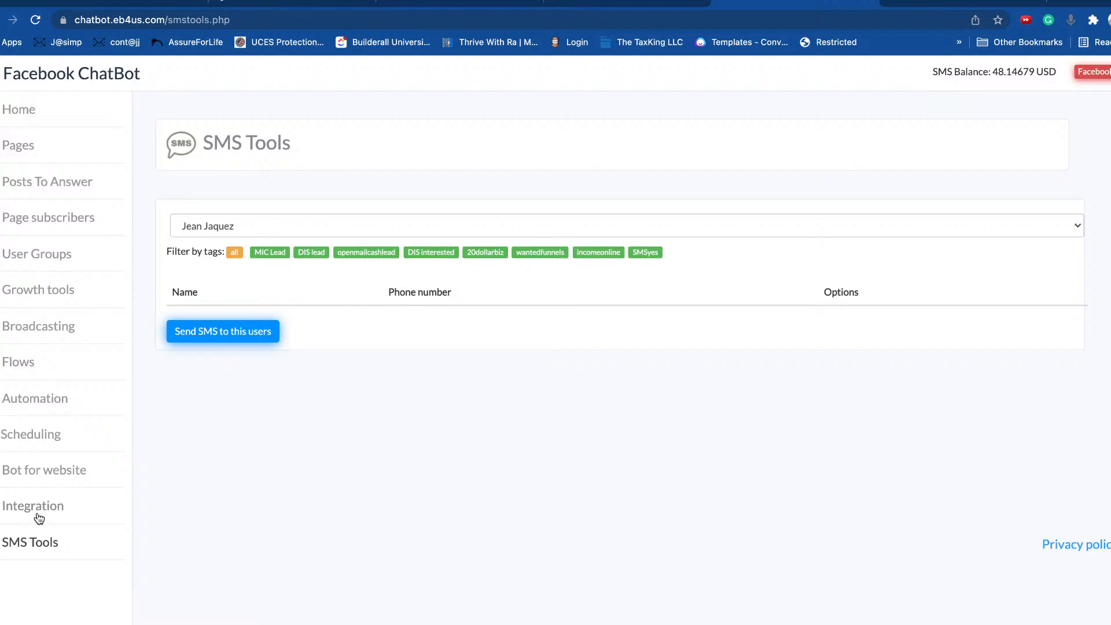
click(21, 364)
scroll(625, 361, down, 1)
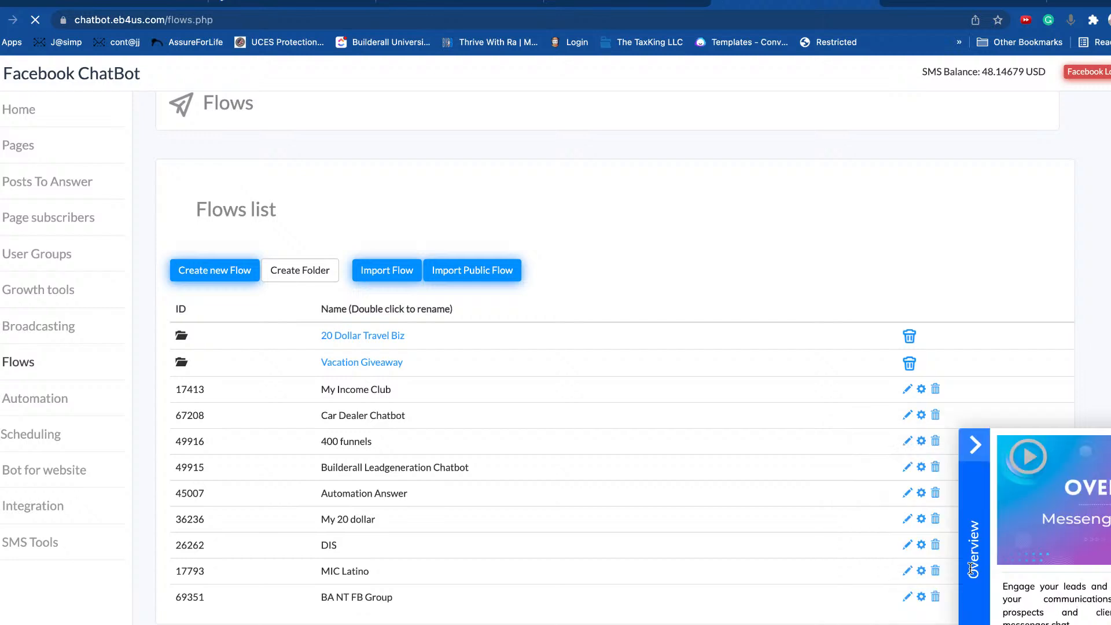
Step: Open the BA NT FB Group flow in the Classic Flow Builder
click(971, 569)
click(911, 597)
click(927, 618)
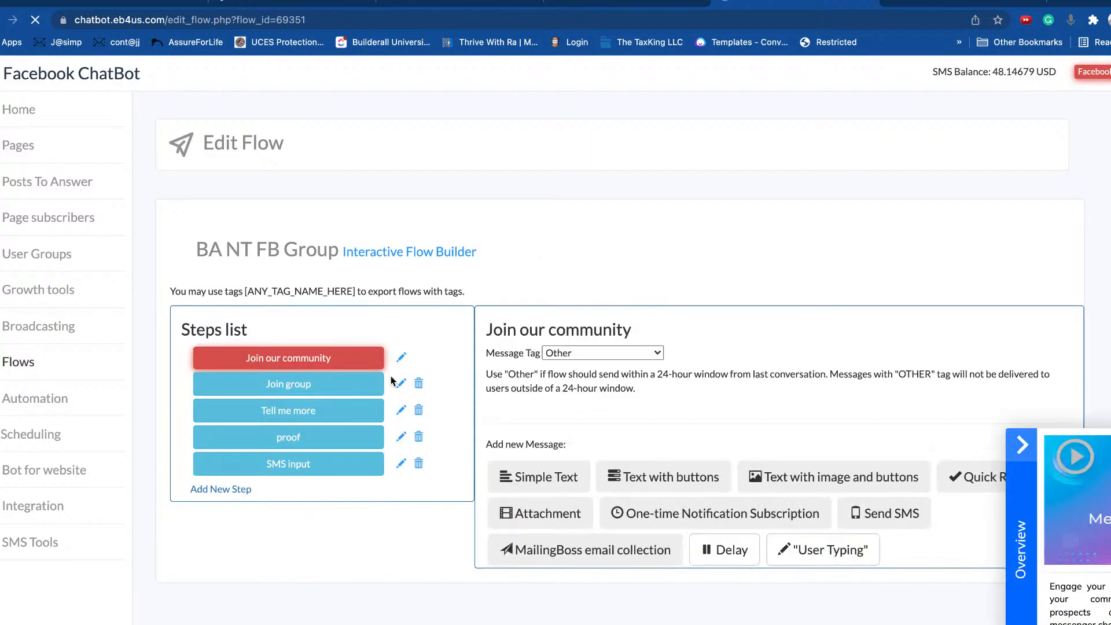
click(862, 448)
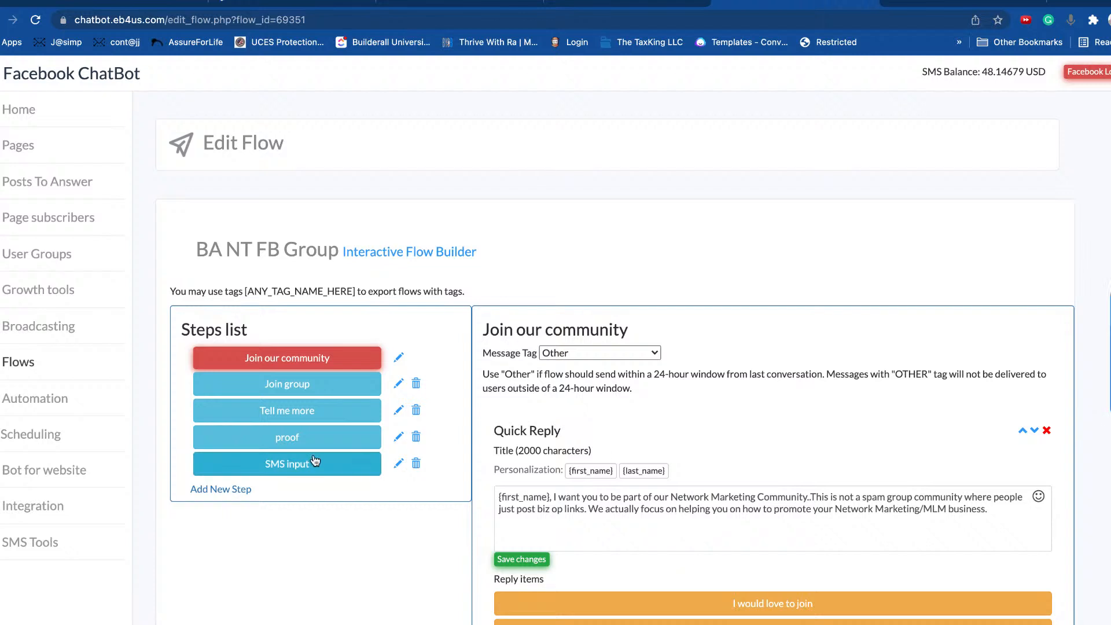
Step: Review the messages in the SMS input and Join group steps
click(294, 474)
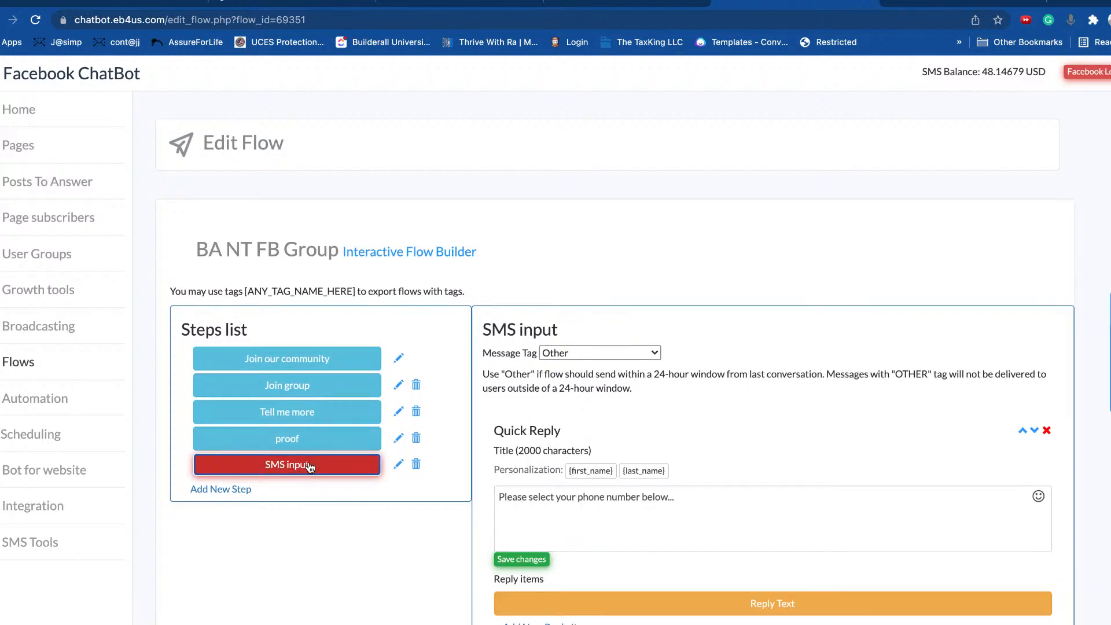
click(268, 386)
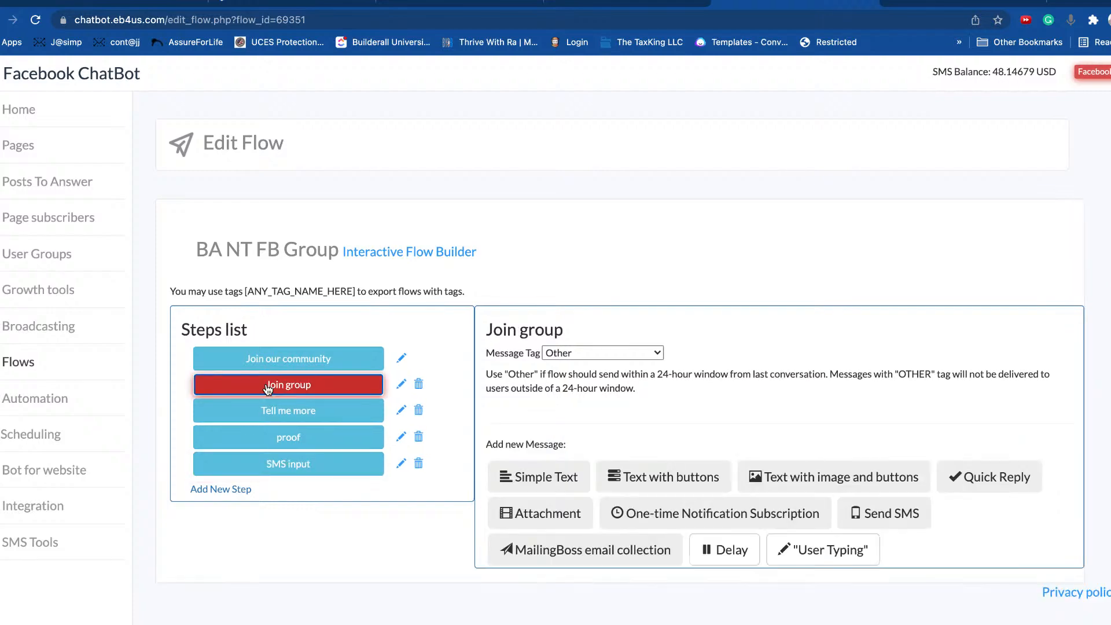
scroll(631, 429, down, 6)
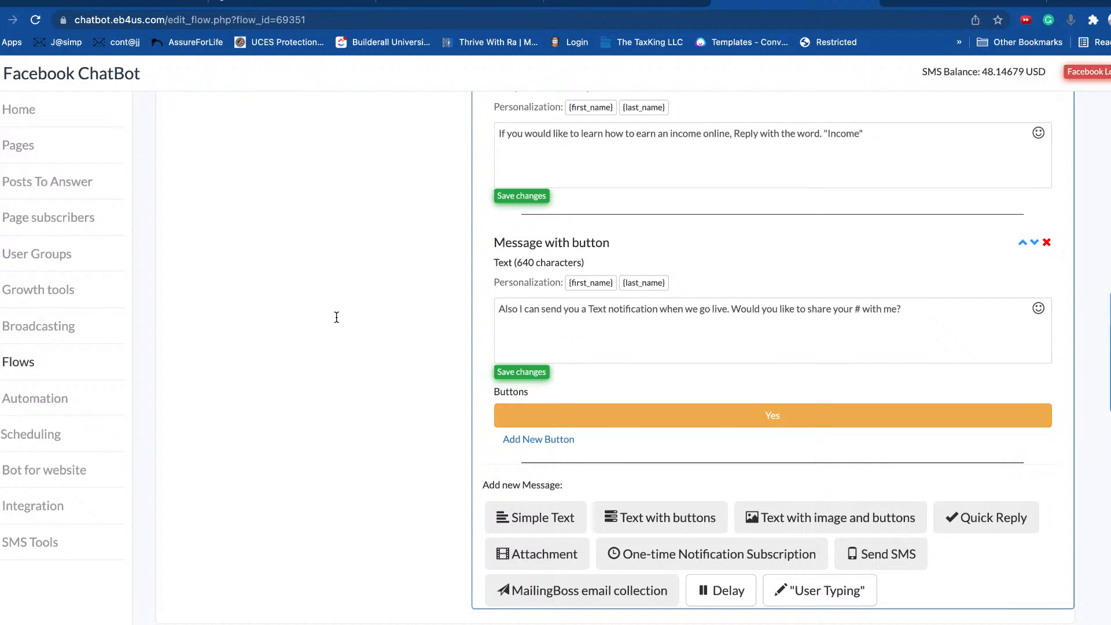
scroll(338, 317, up, 8)
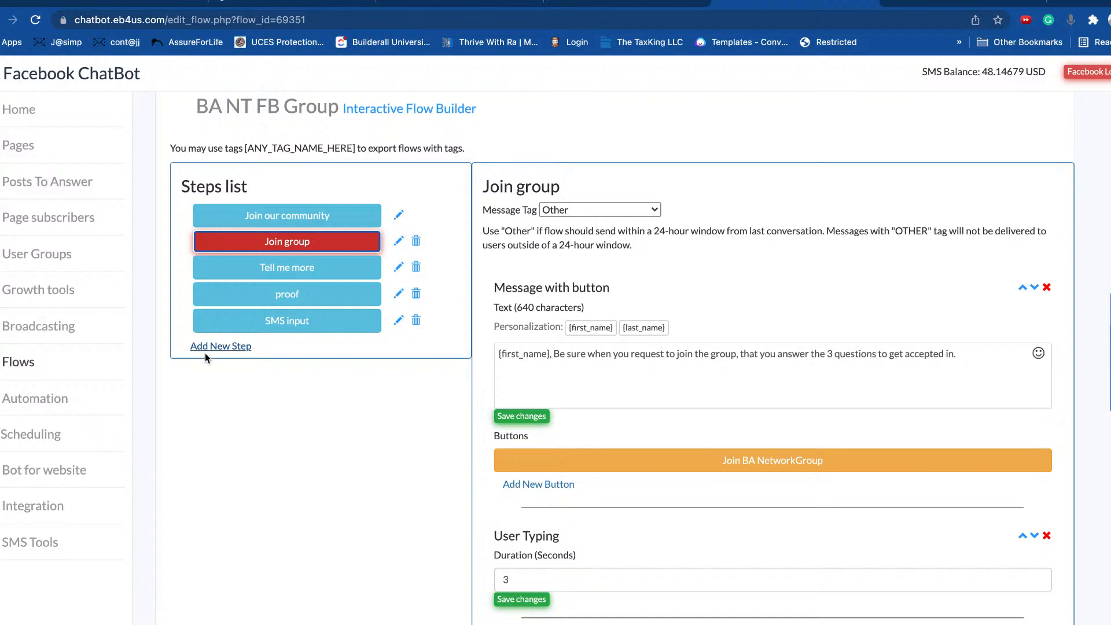
Step: Add the SMS step with the message 'FB messenger will collect your phone number is that ok?'
click(238, 347)
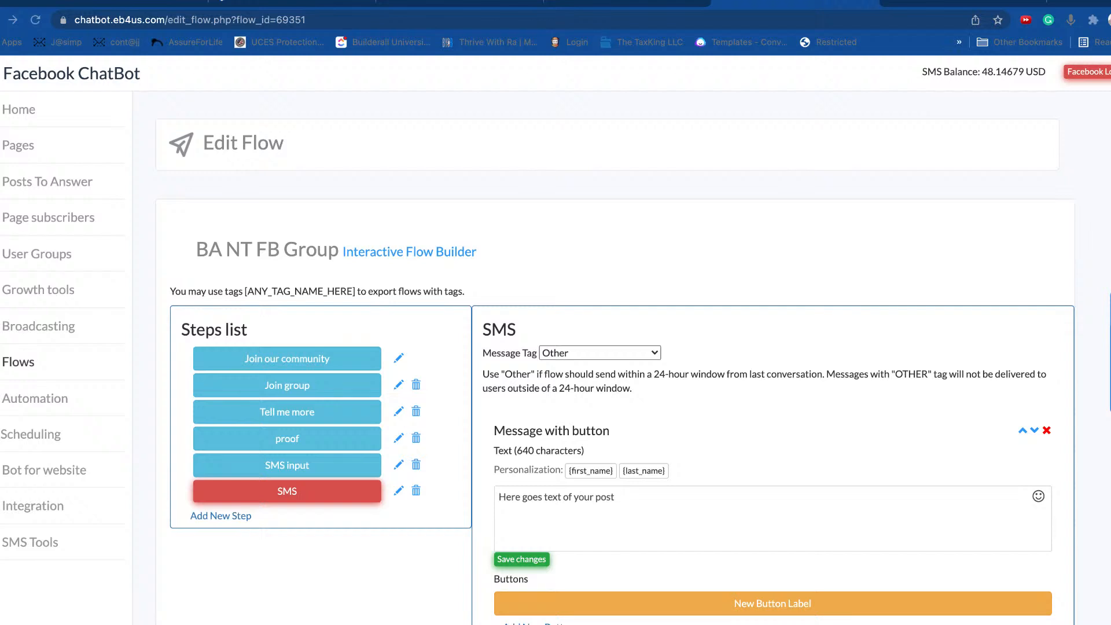
scroll(614, 371, down, 2)
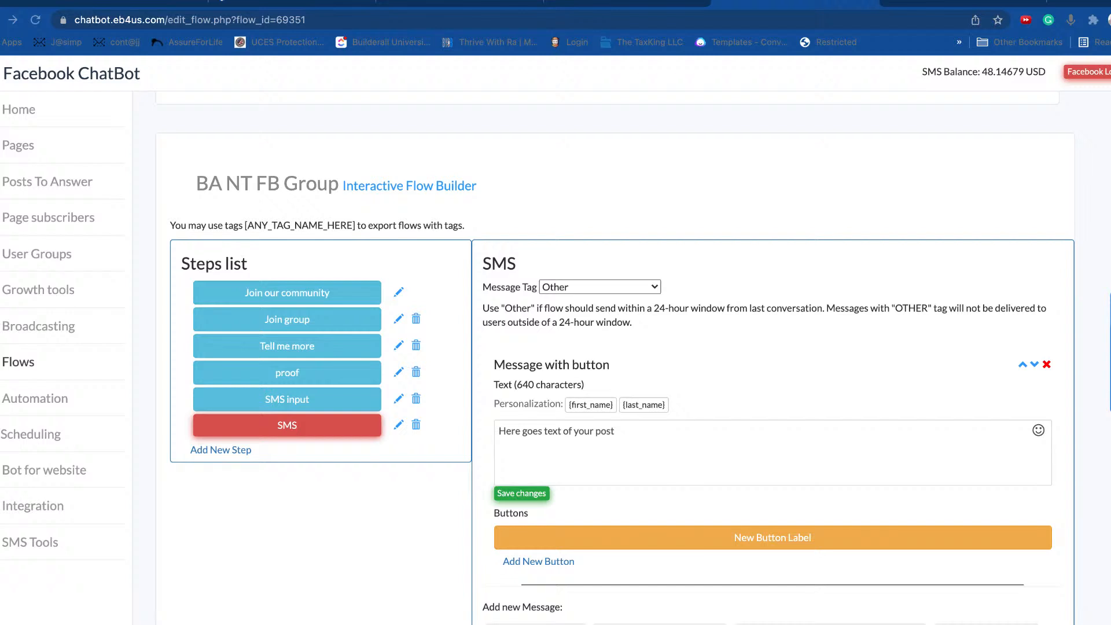
click(300, 430)
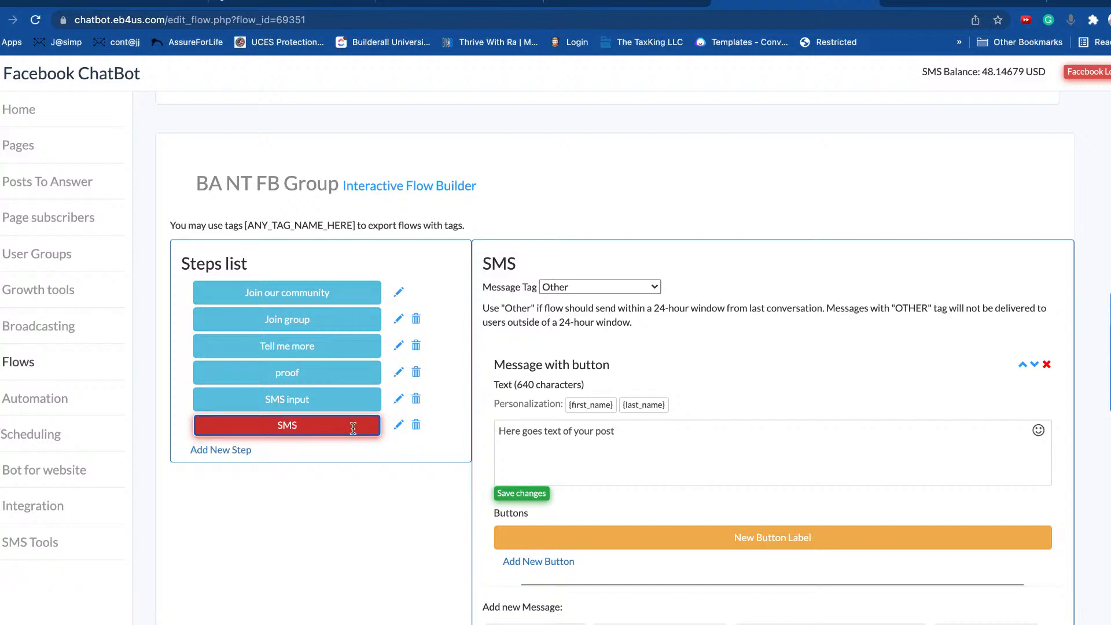
drag(640, 432, 470, 426)
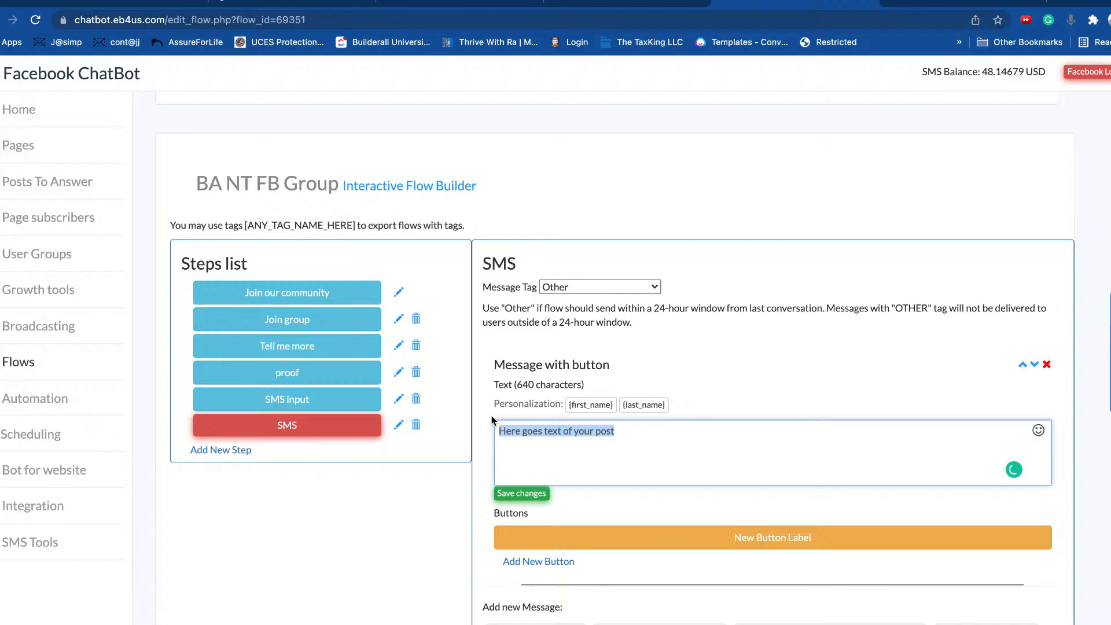
text(FB messe)
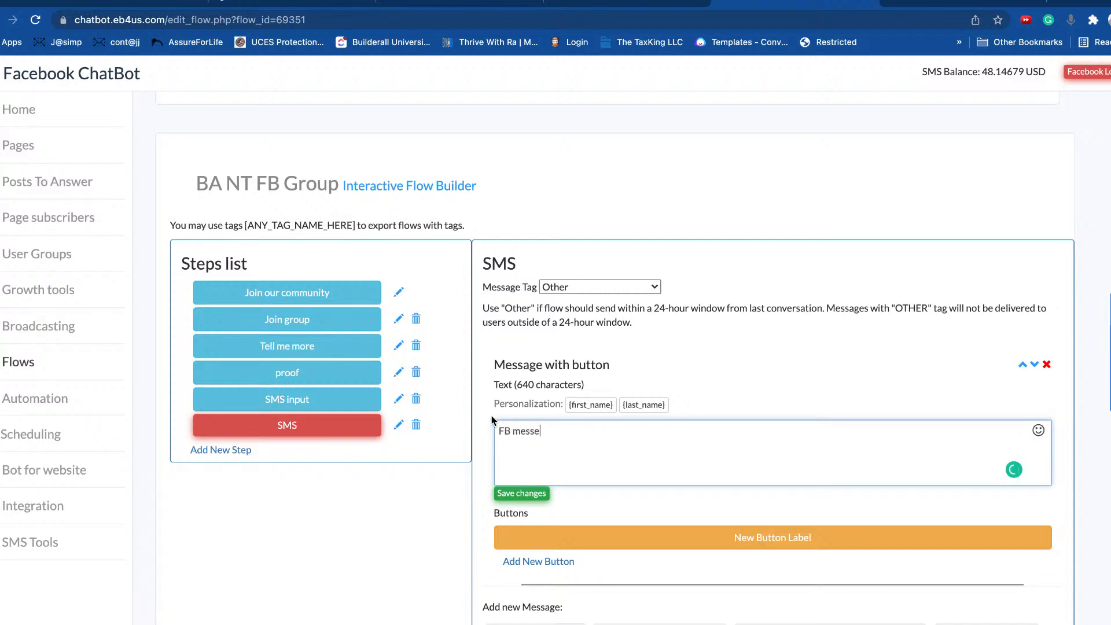
text(nger will collect your phon)
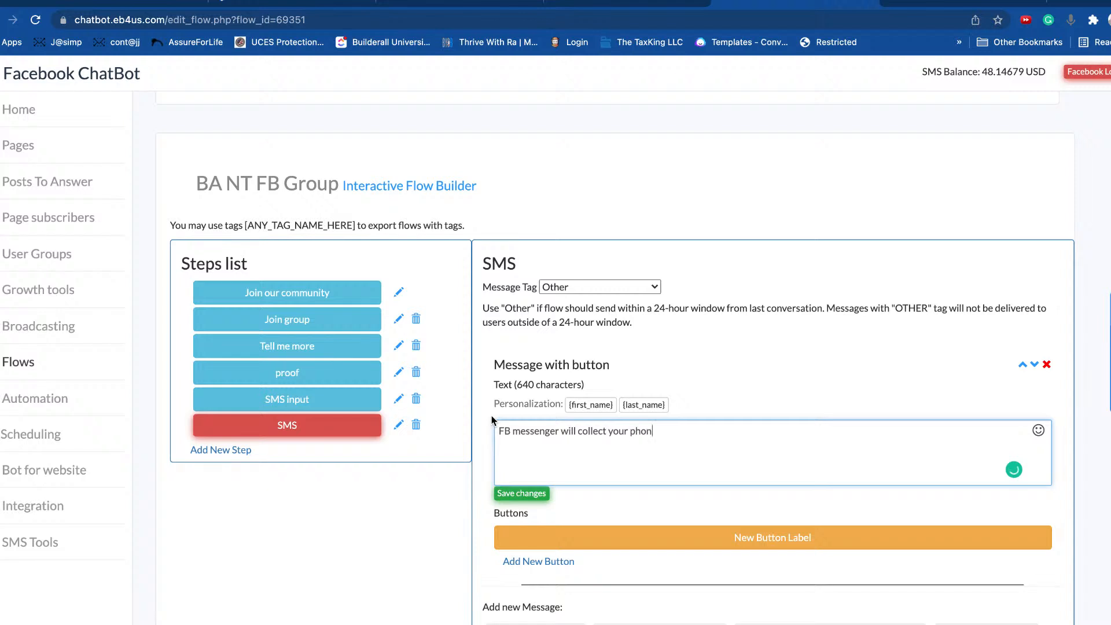
text(e number is that ok?)
Step: Label the reply button 'Thats cool', set it to GoTo Step SMS input, and save
click(770, 536)
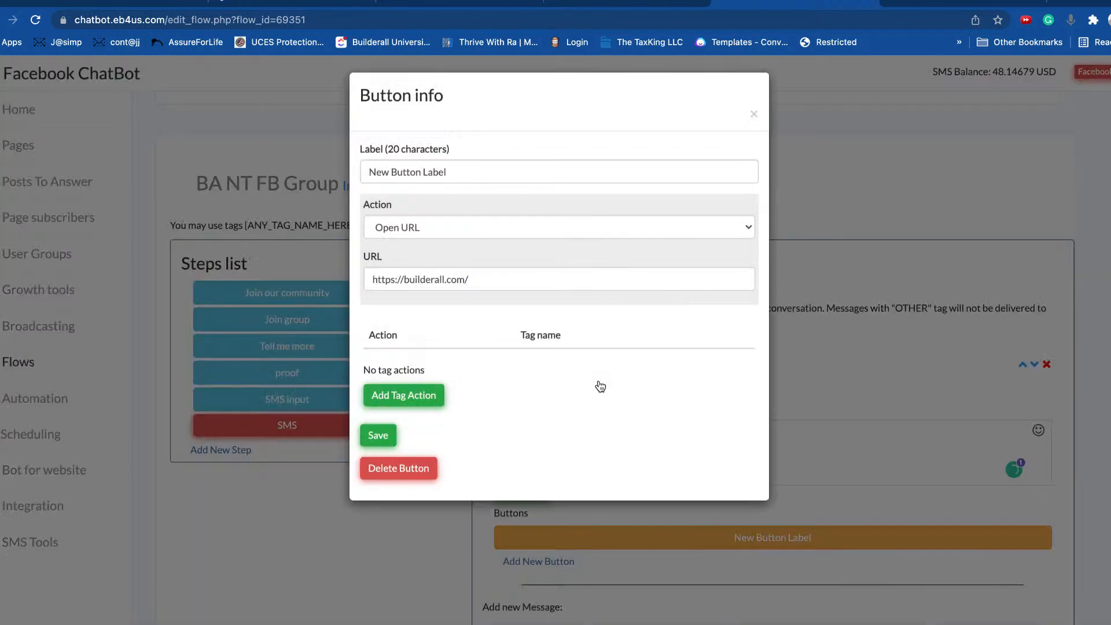
triple_click(462, 173)
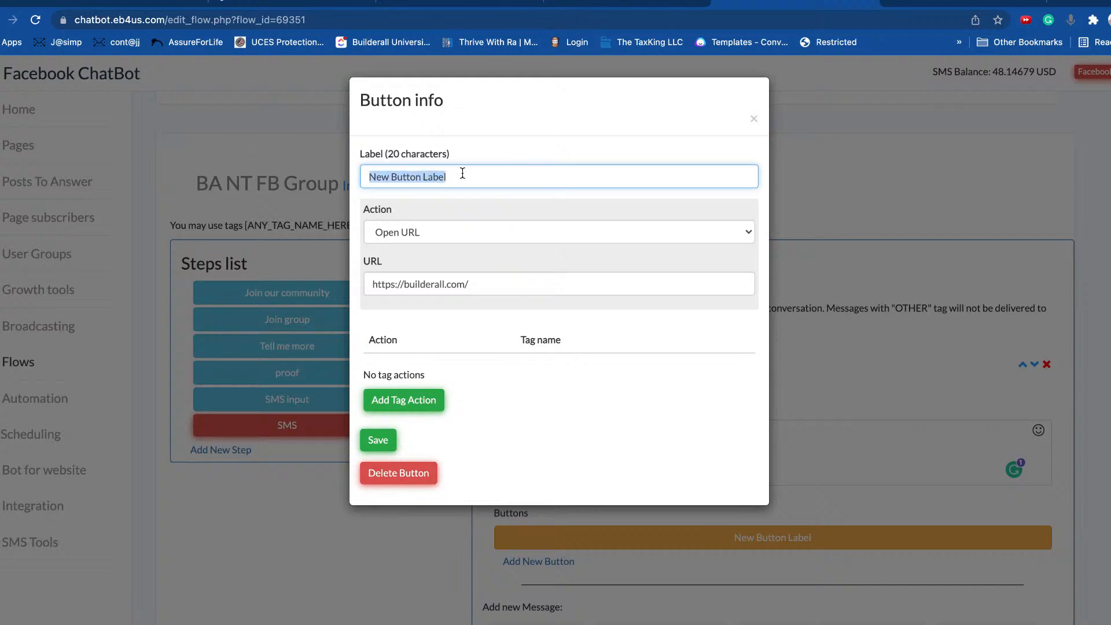
text(Thats cool)
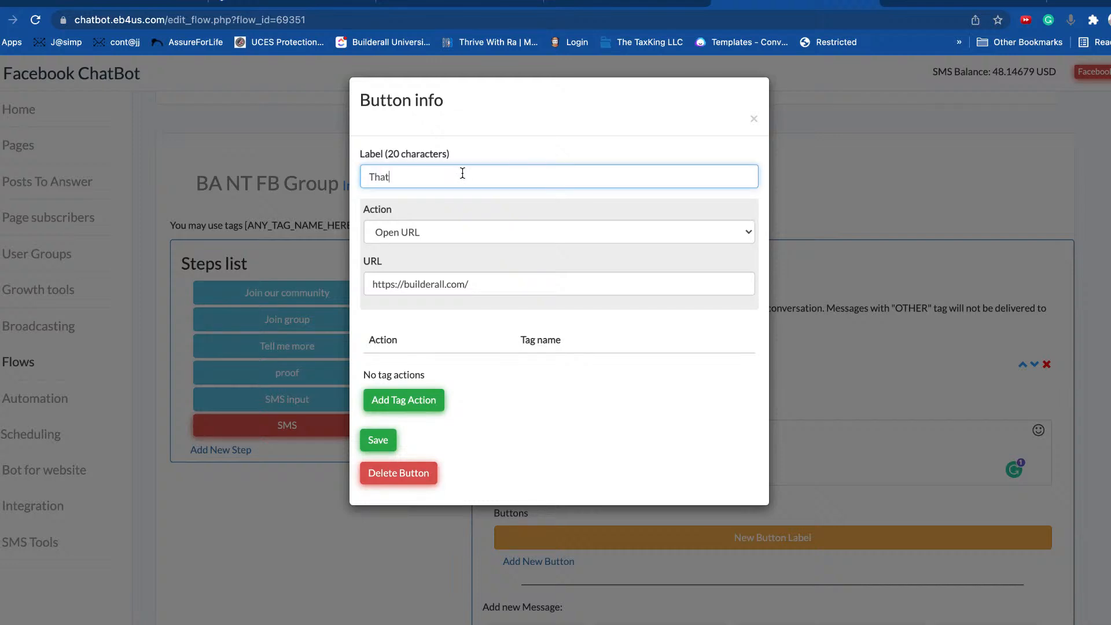
click(418, 232)
click(419, 232)
click(418, 231)
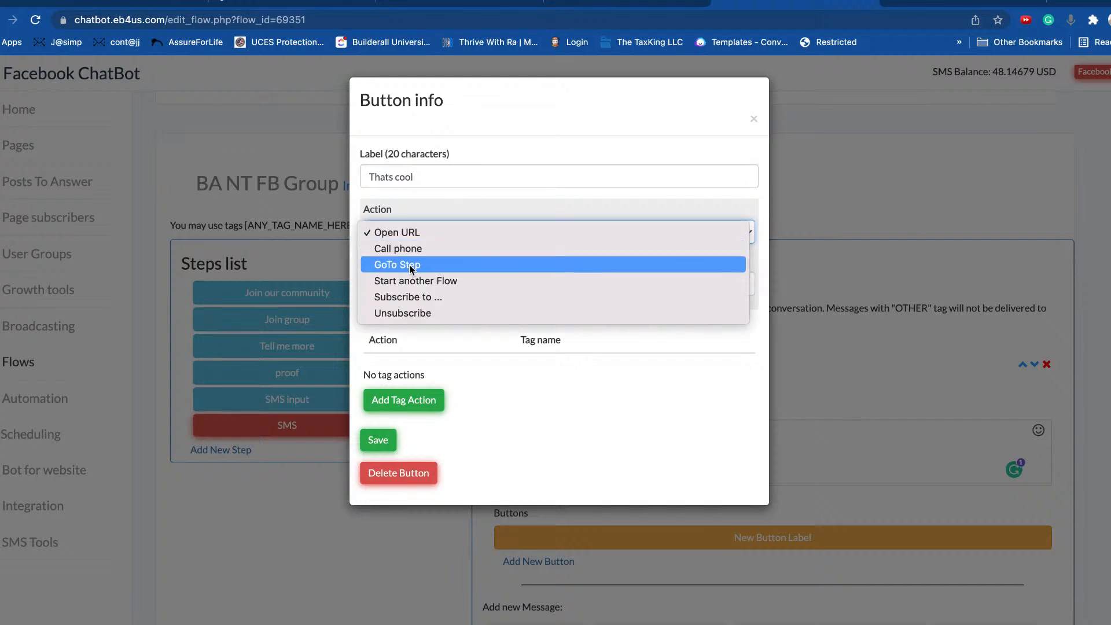
click(411, 265)
click(470, 281)
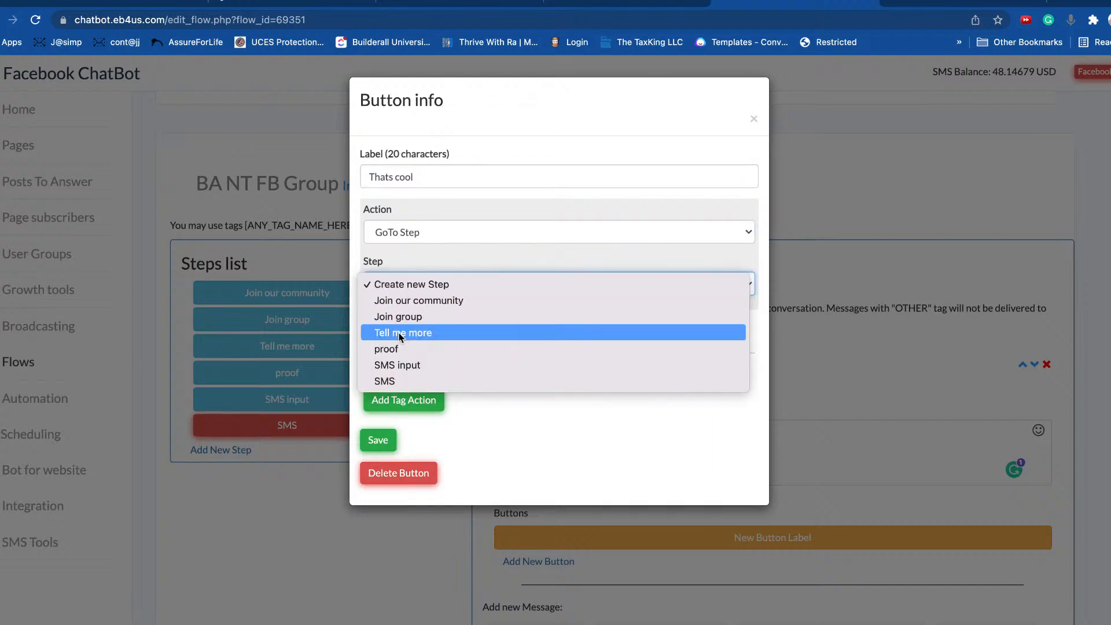
click(407, 365)
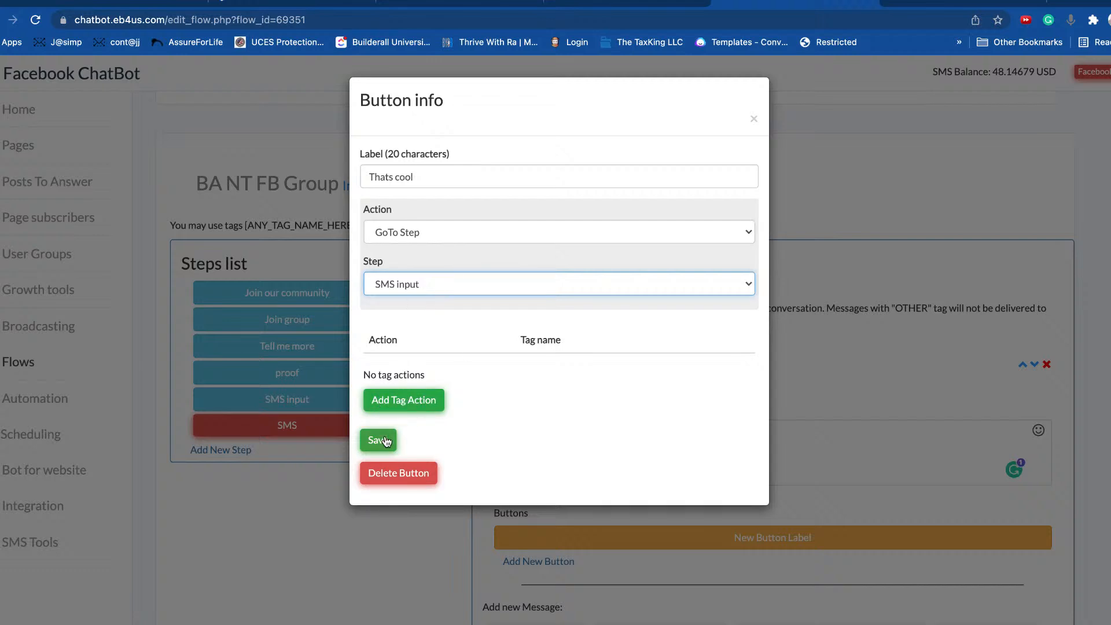
click(382, 441)
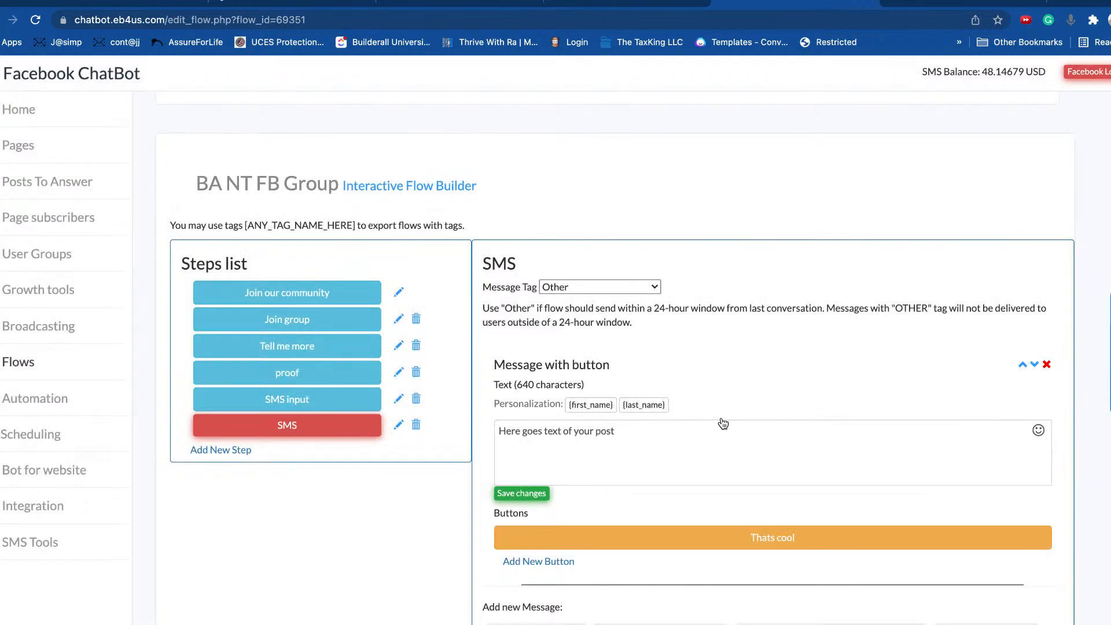
click(324, 401)
scroll(764, 459, down, 3)
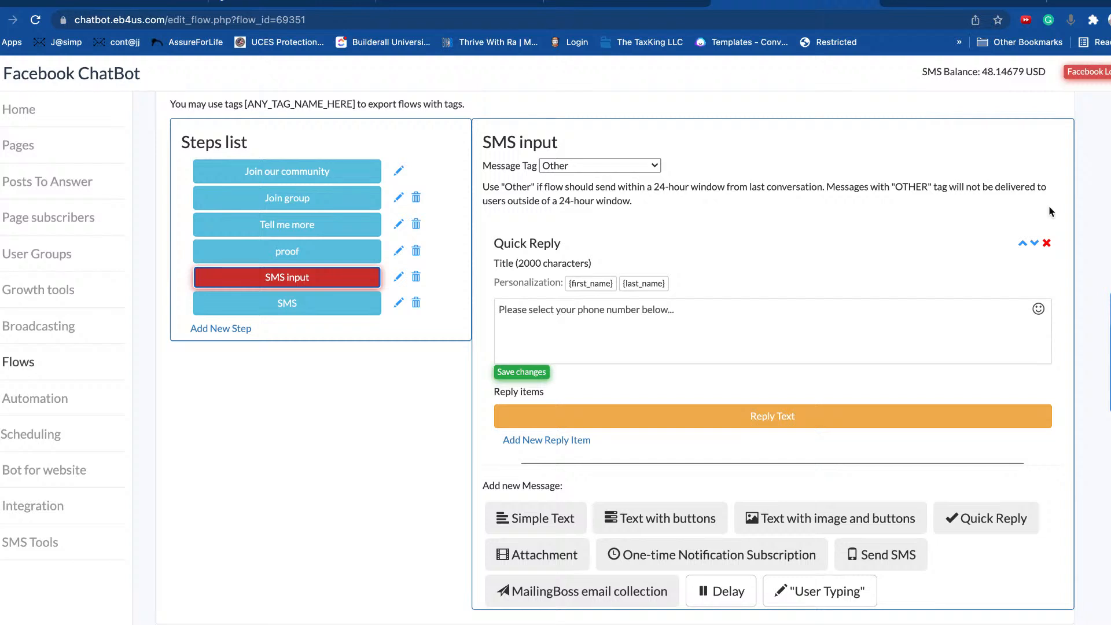
click(684, 218)
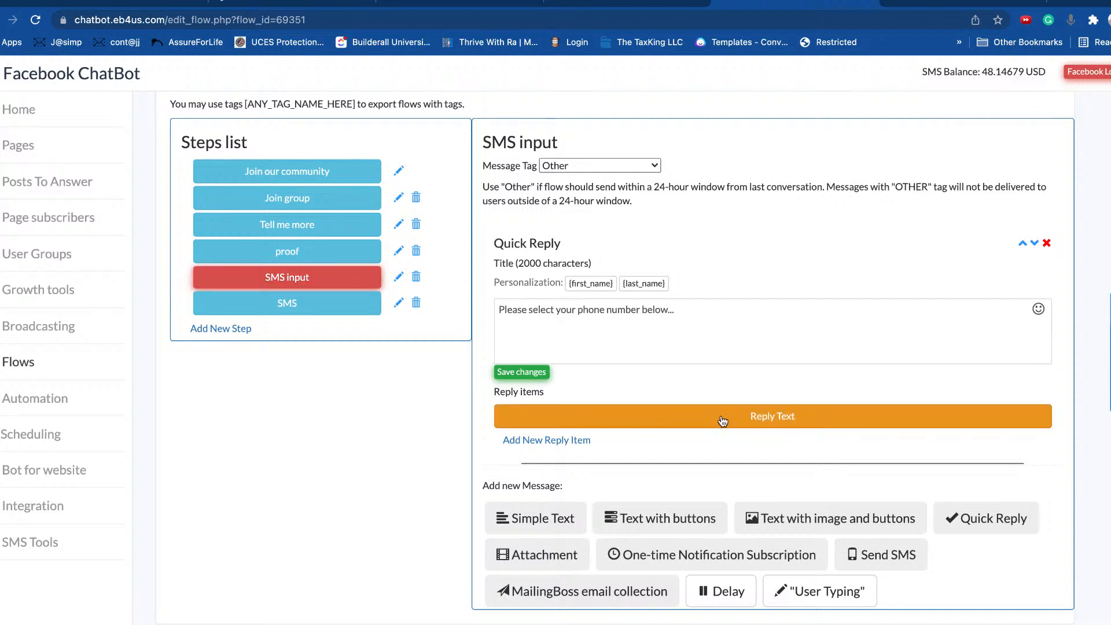
click(628, 423)
click(437, 180)
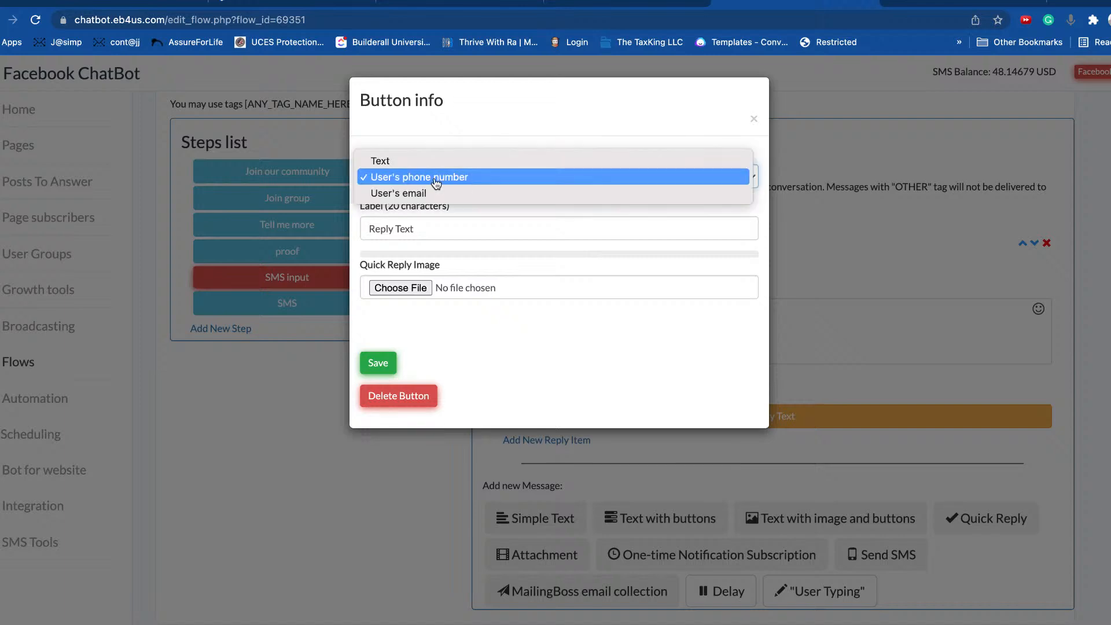
click(411, 179)
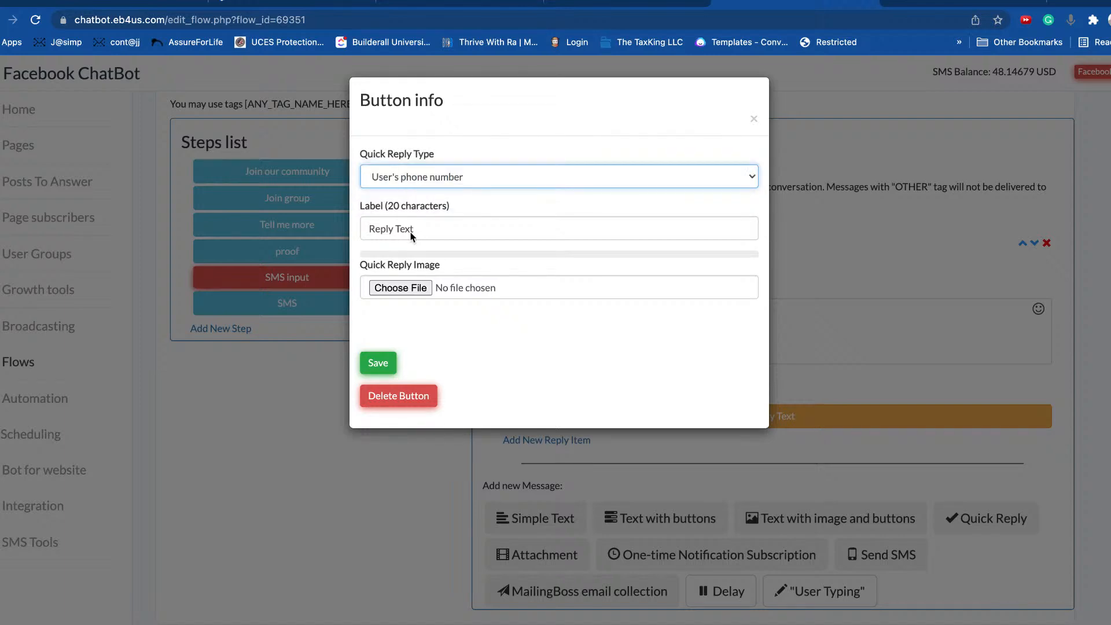
click(378, 365)
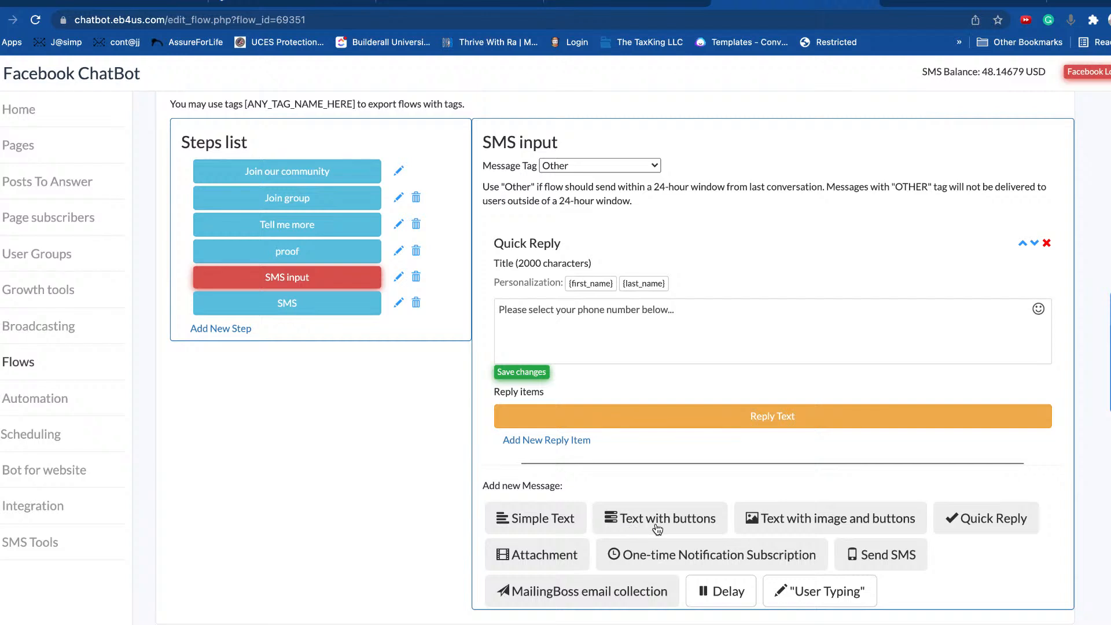
Step: Add a second Text reply item, inspect its settings, then delete it
click(574, 446)
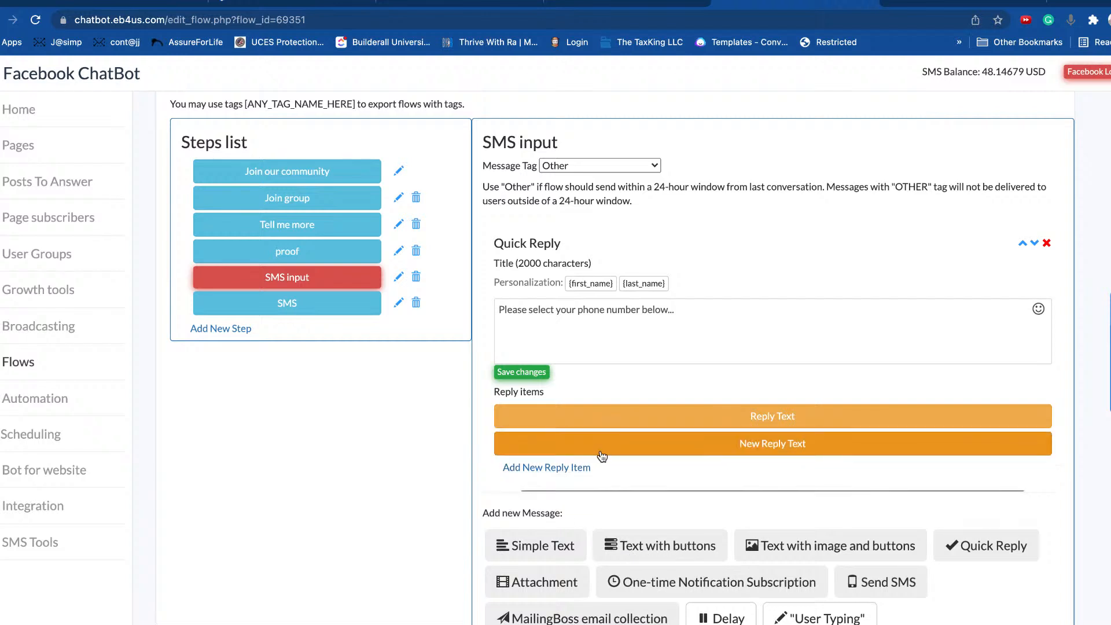
click(781, 455)
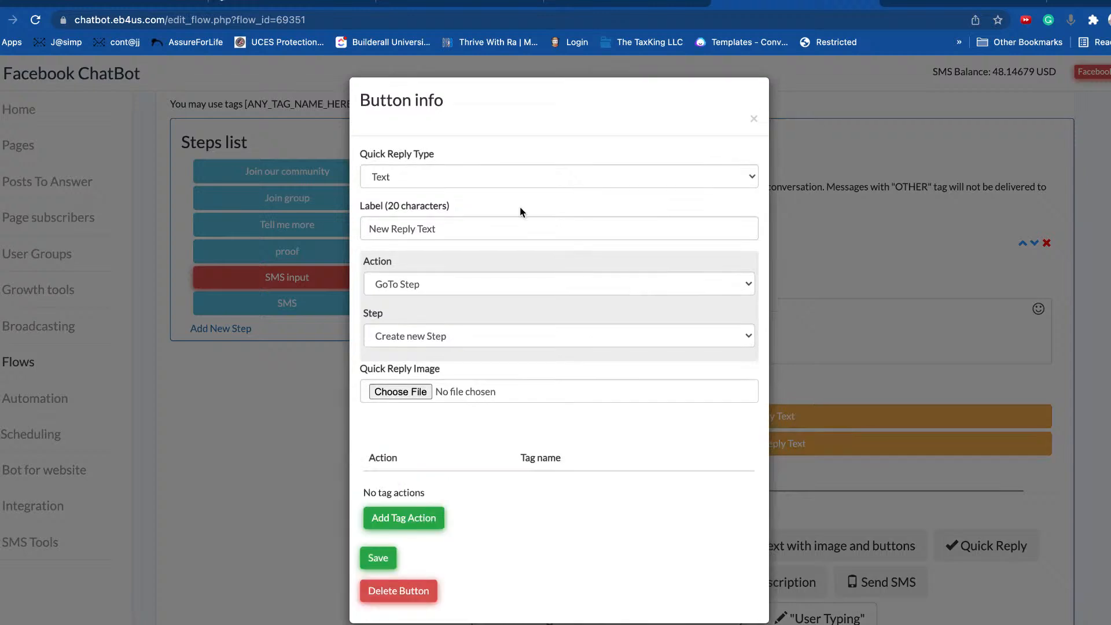
click(463, 177)
click(463, 177)
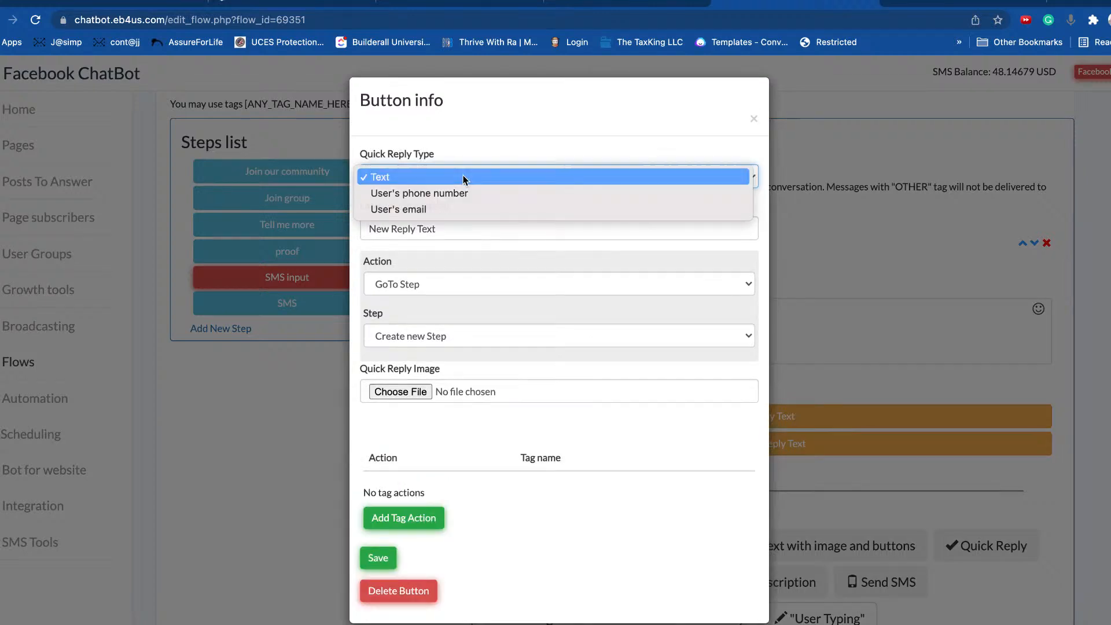
click(475, 233)
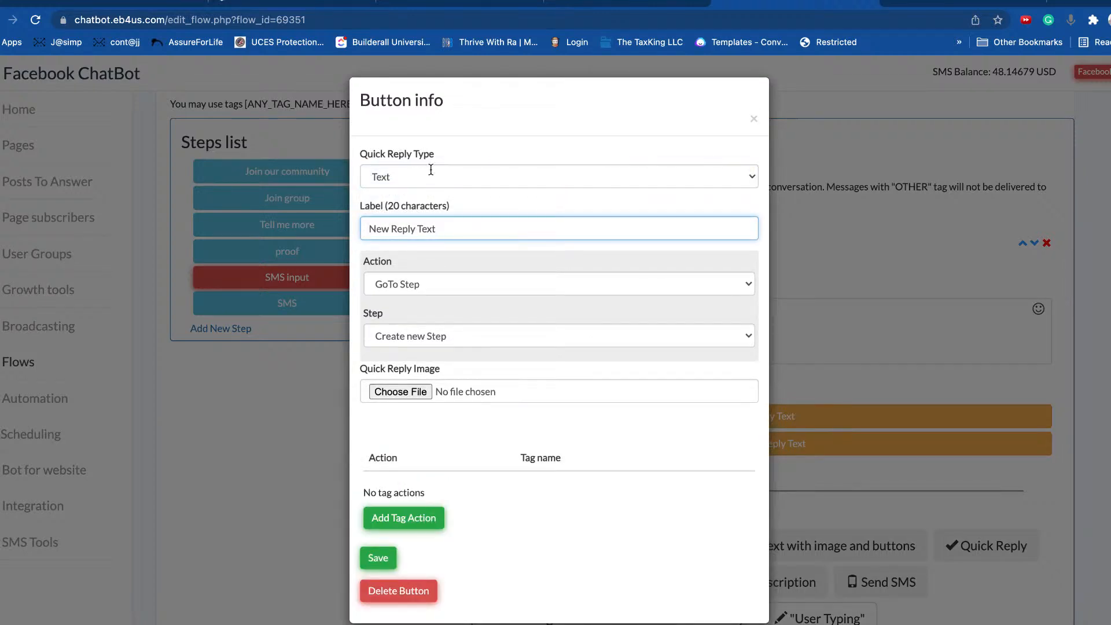
click(406, 169)
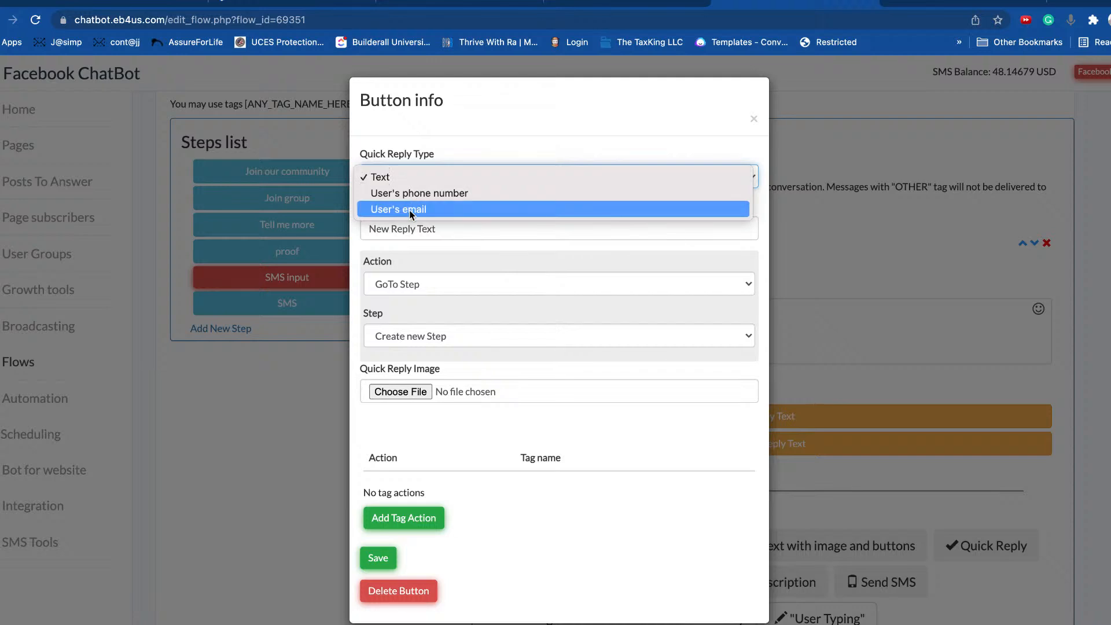
click(421, 160)
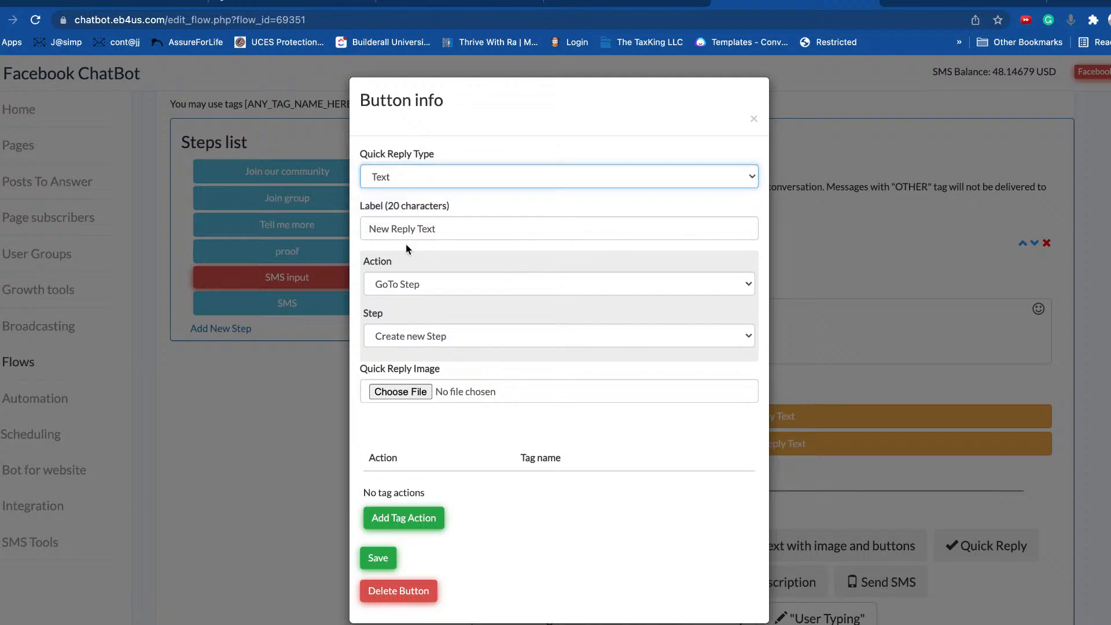
click(454, 231)
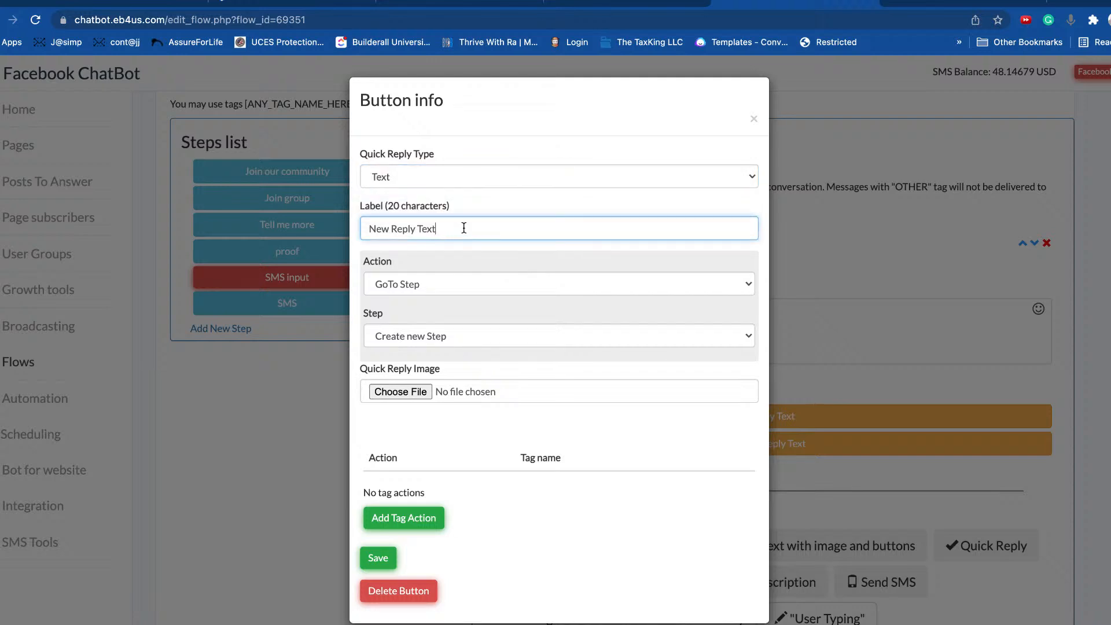
click(411, 285)
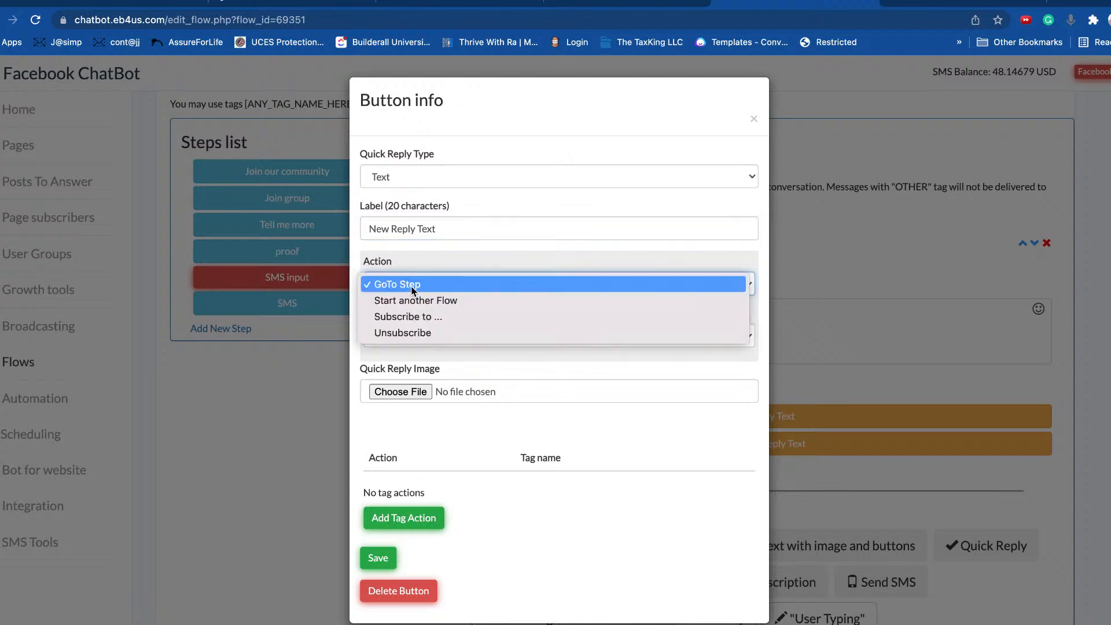
click(422, 242)
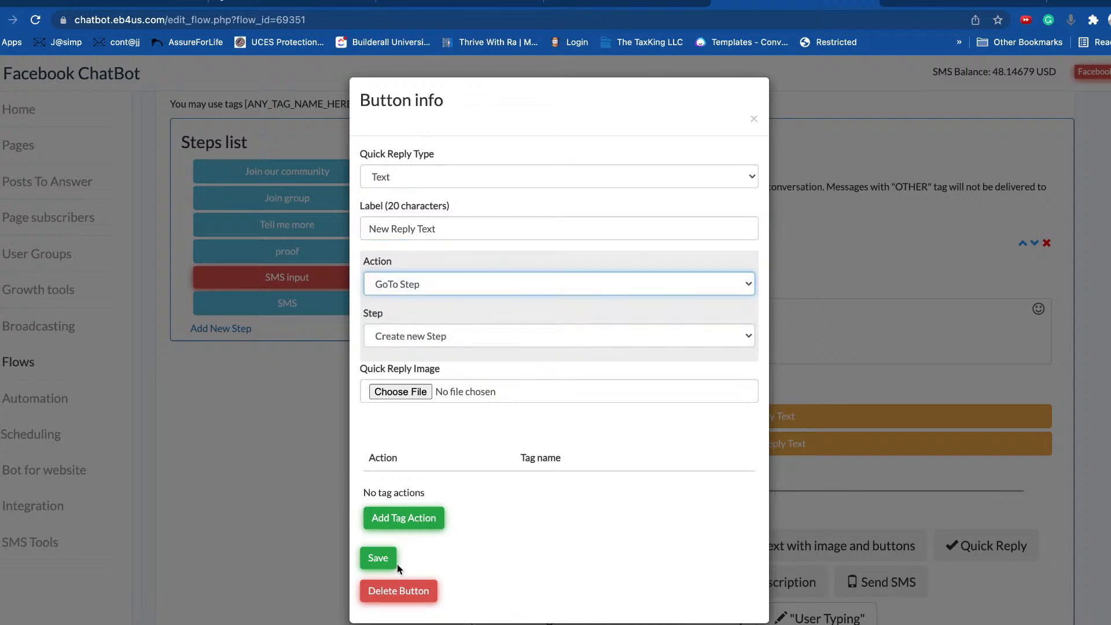
click(423, 592)
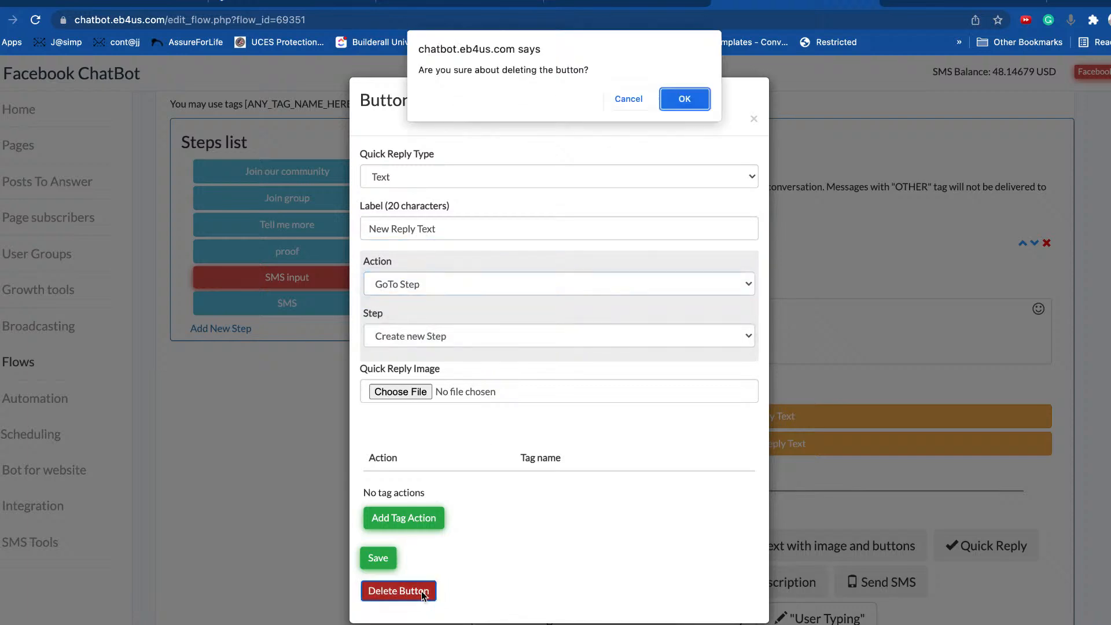
click(681, 104)
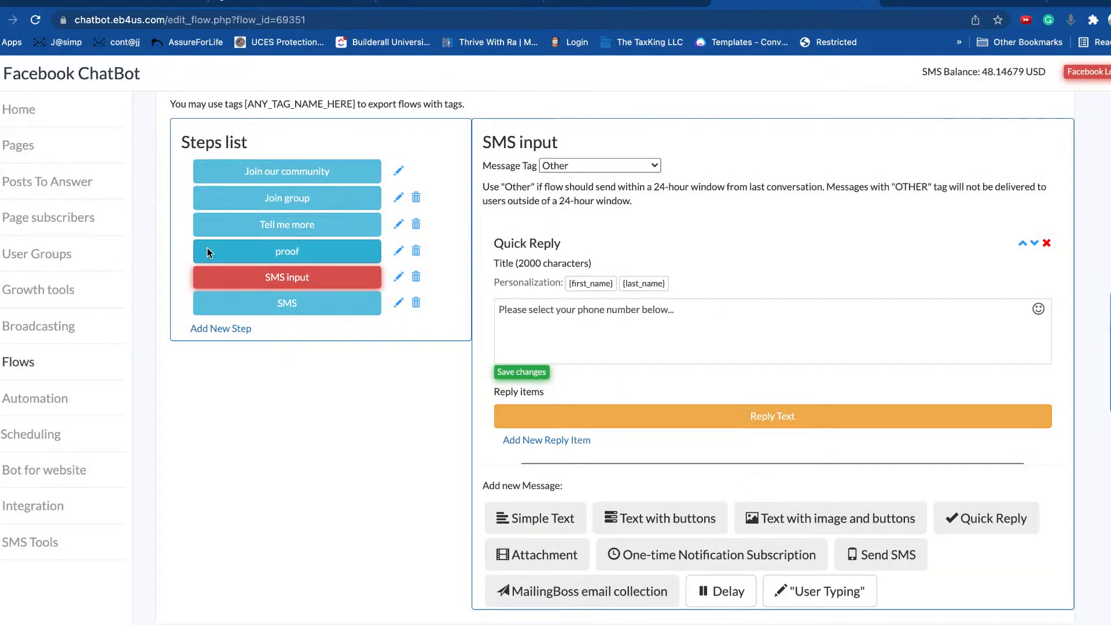
Step: Keep the Join group step's Yes button leading to SMS and save the button settings
click(295, 200)
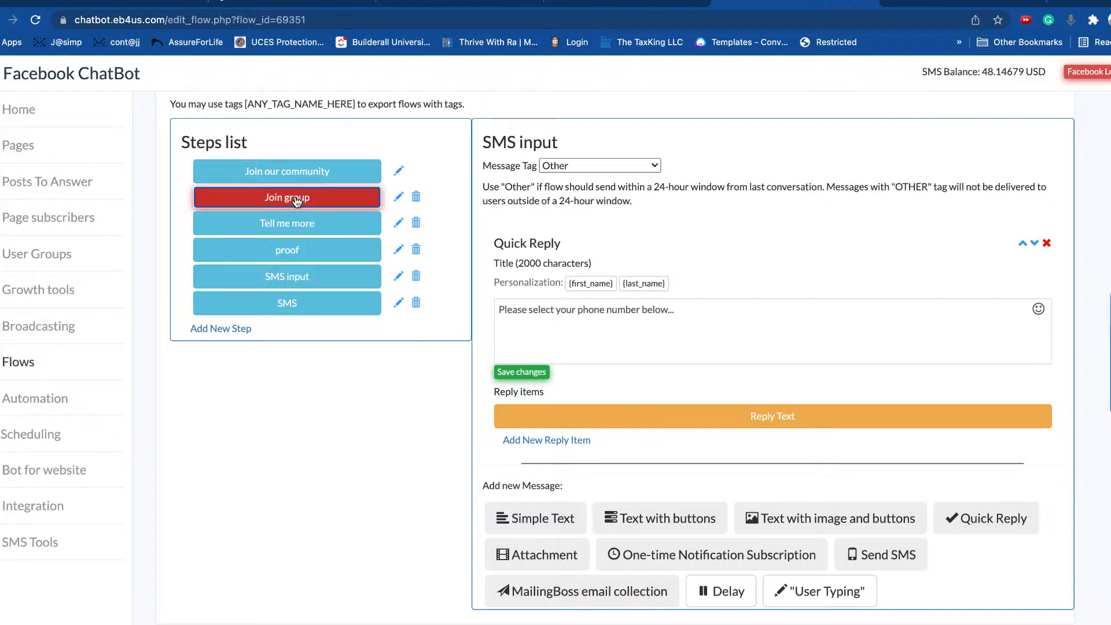
scroll(615, 376, down, 8)
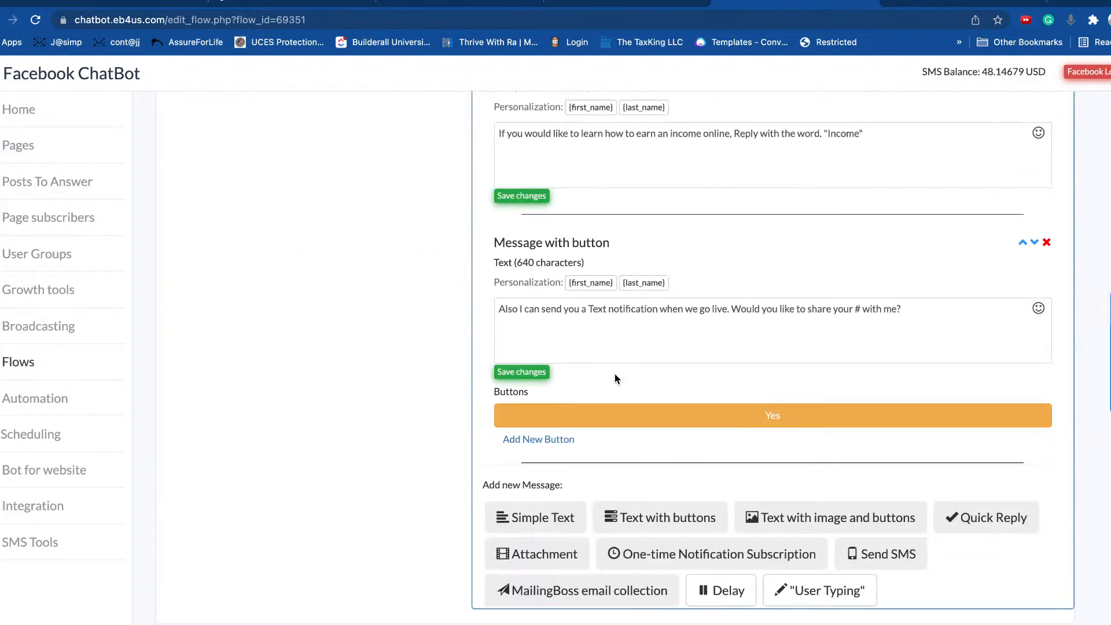
click(781, 419)
click(424, 284)
click(424, 288)
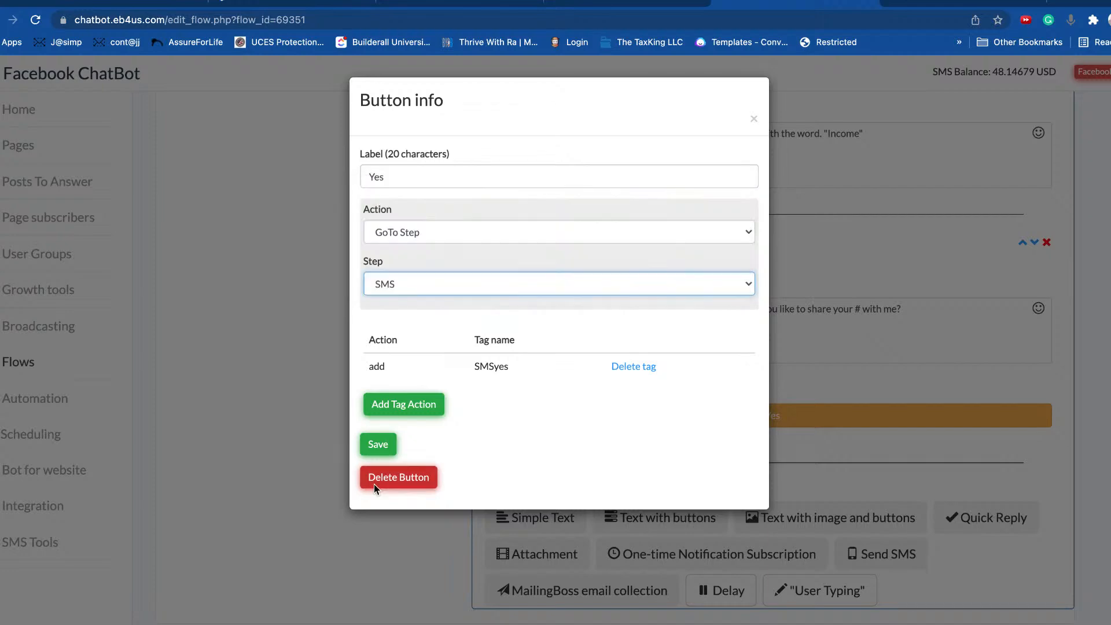
click(378, 444)
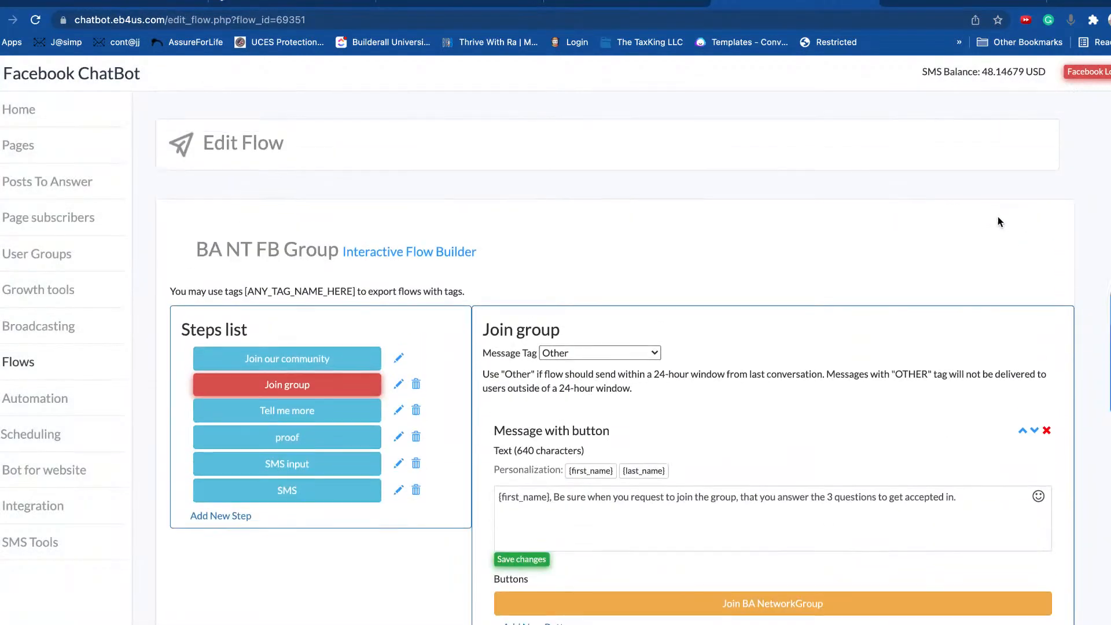
Step: Reopen BA NT FB Group in the Classic Flow Builder and show its SMS step
scroll(407, 325, down, 4)
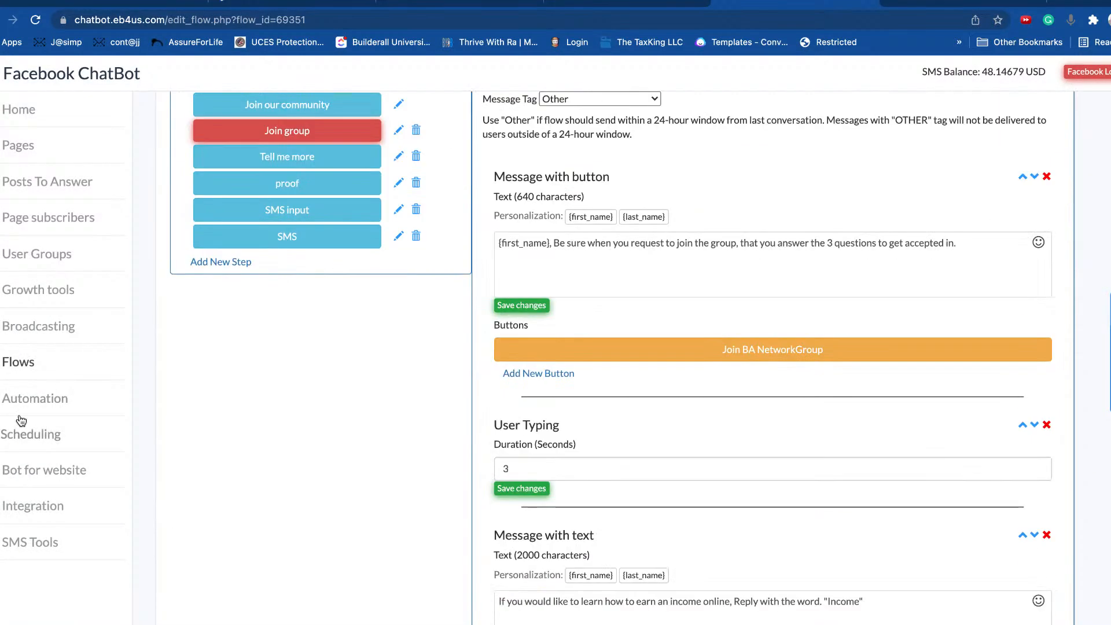
click(30, 402)
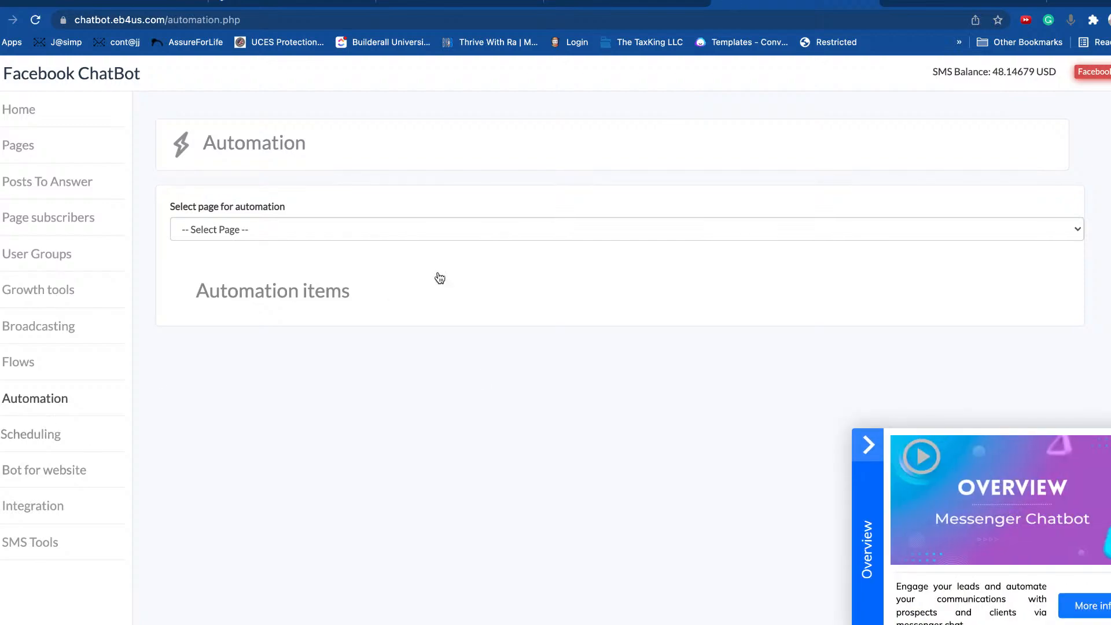
click(23, 365)
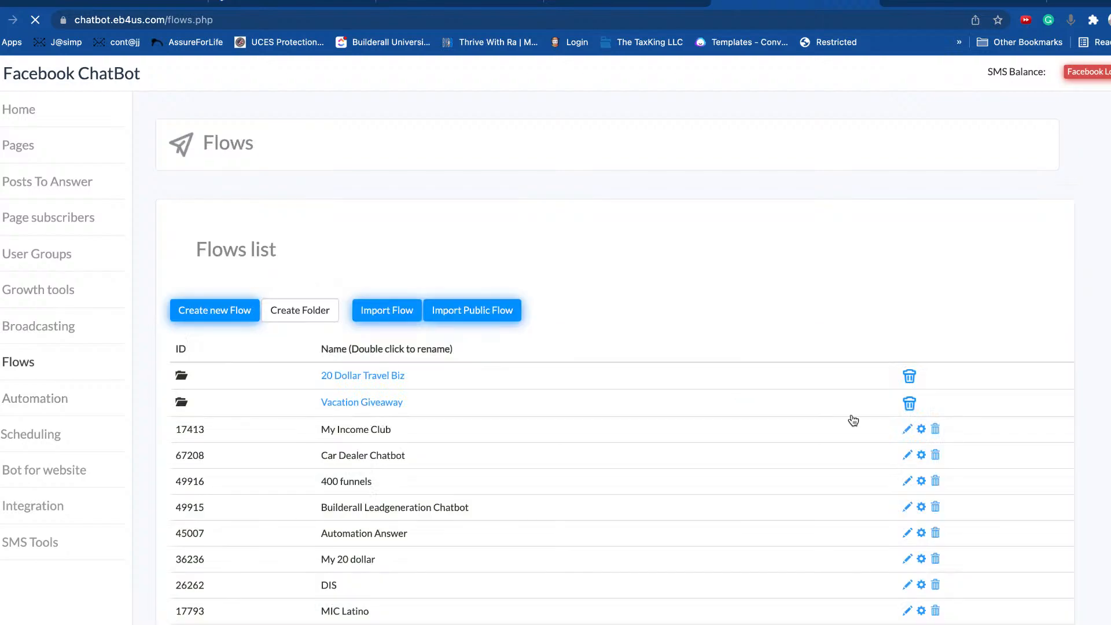
click(861, 445)
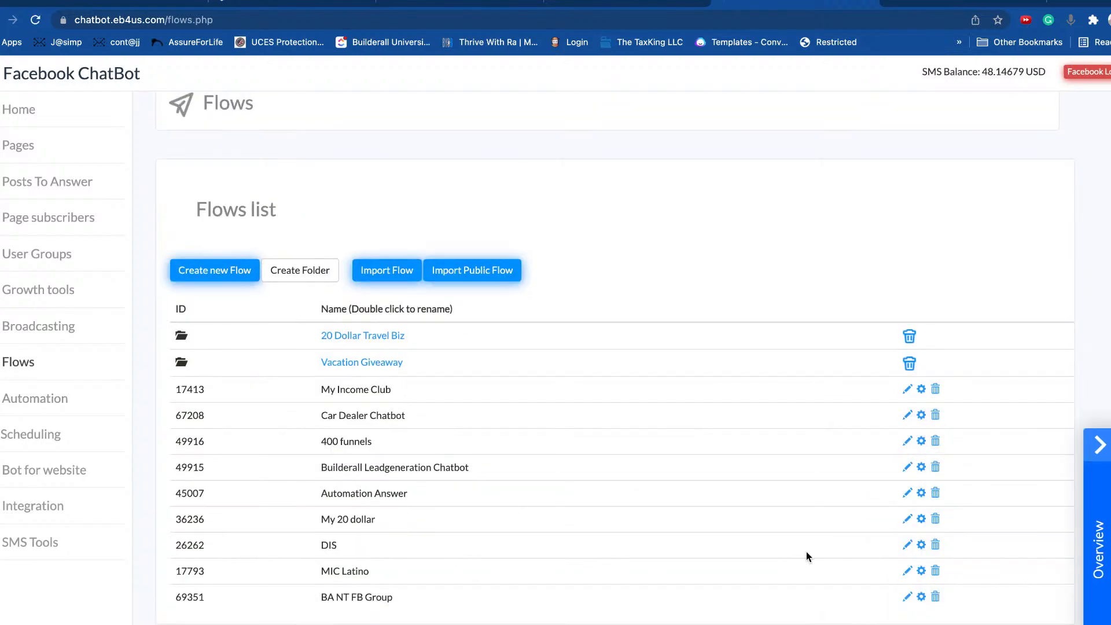
click(907, 597)
click(972, 618)
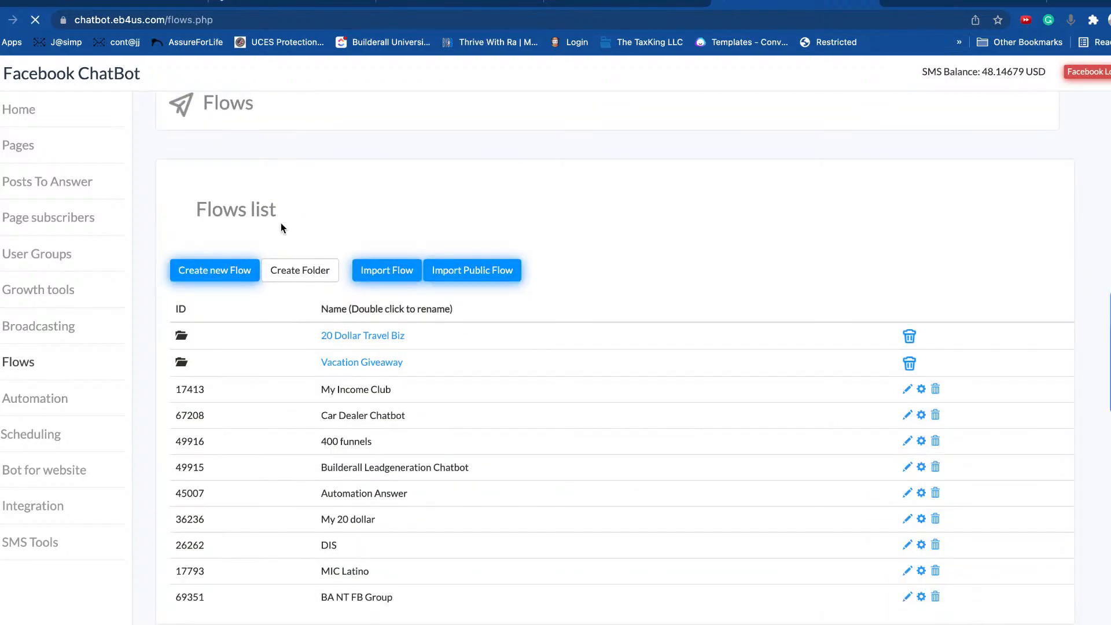
scroll(745, 460, down, 3)
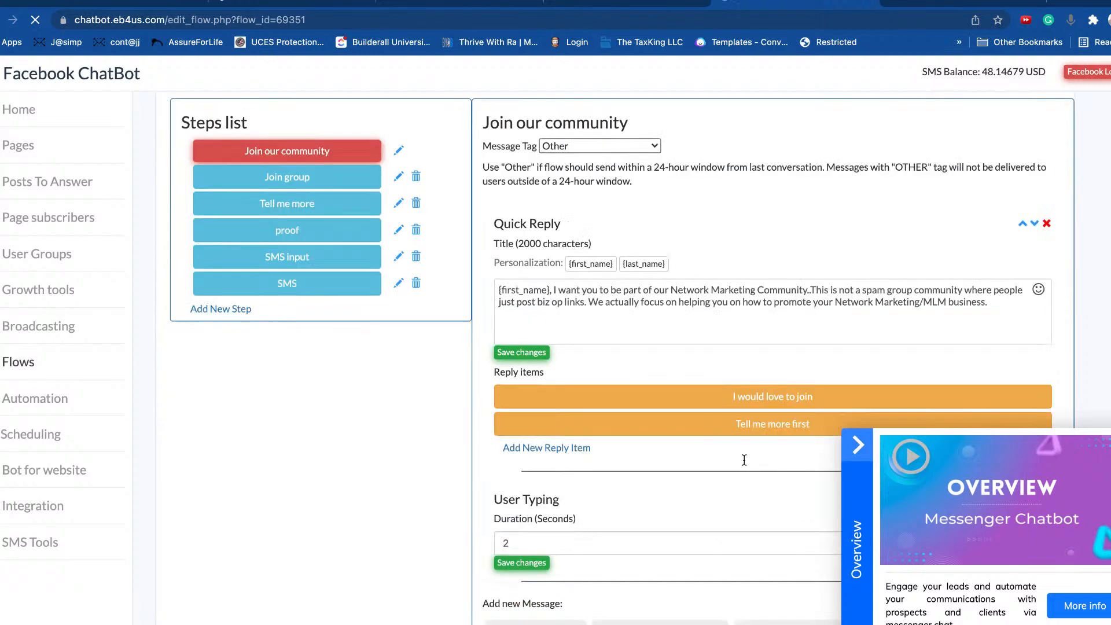
click(310, 282)
scroll(695, 439, down, 3)
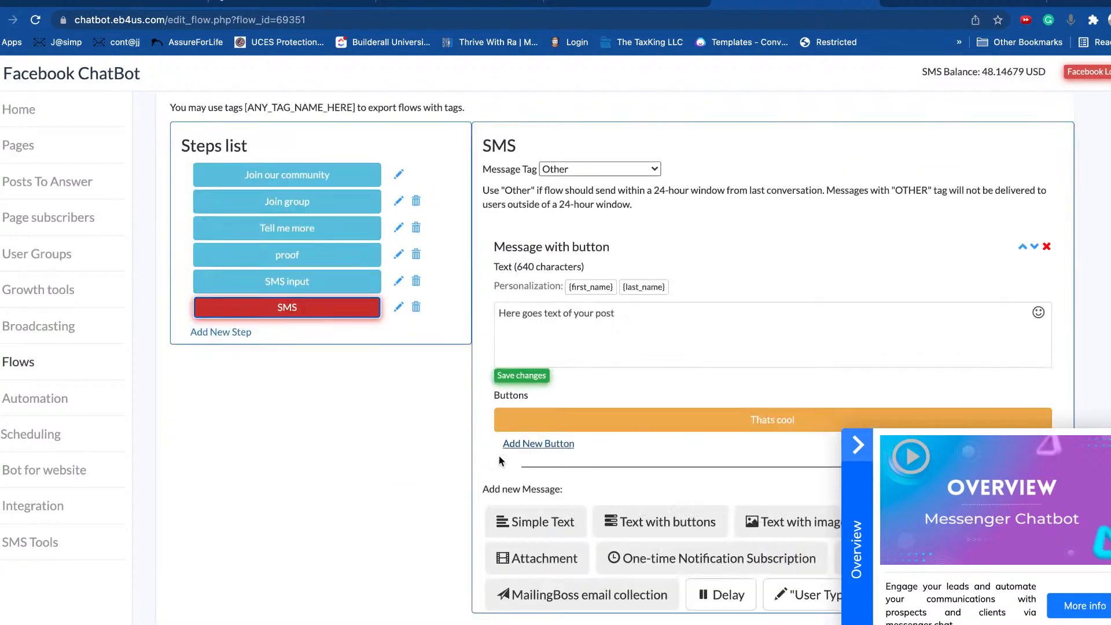
Step: Replace the SMS step's message with 'FB will collect your phone number, is that OK?' and save
click(322, 280)
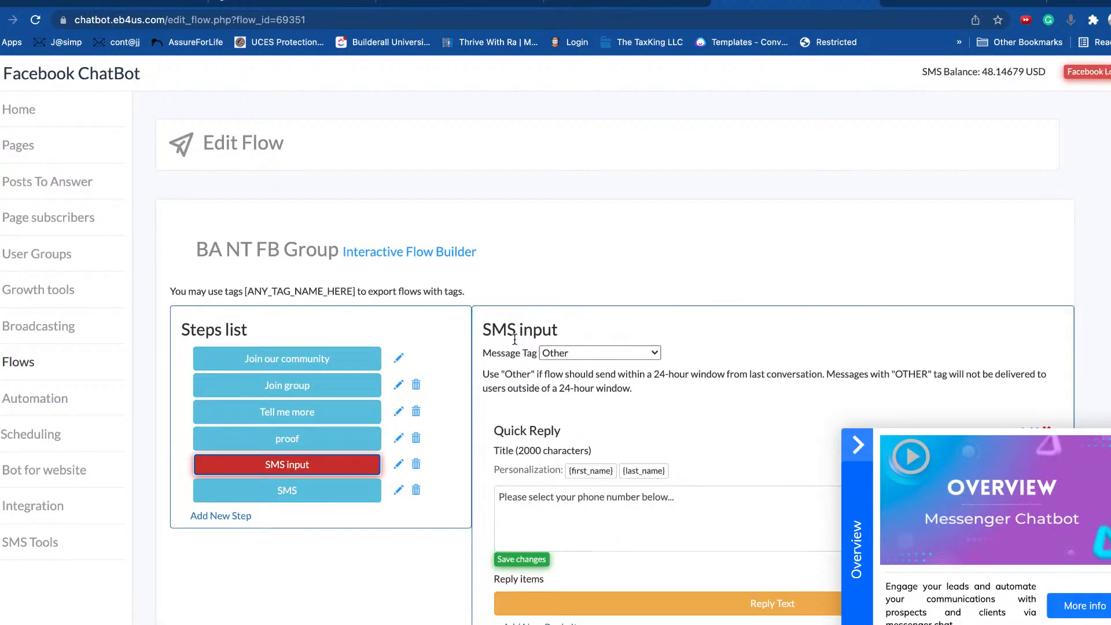
click(278, 491)
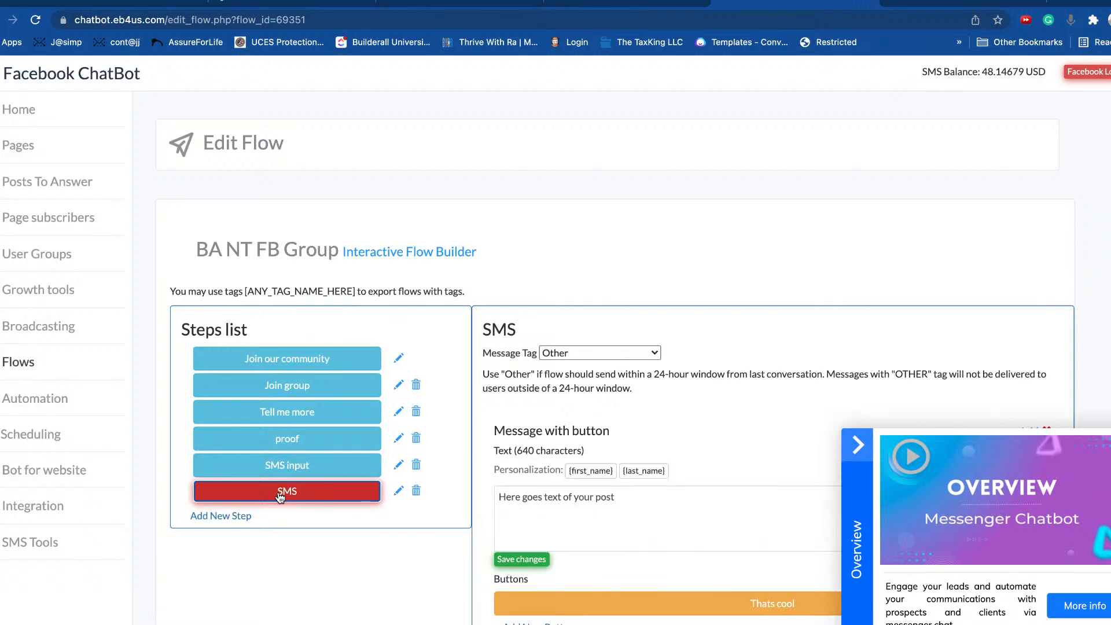
click(863, 438)
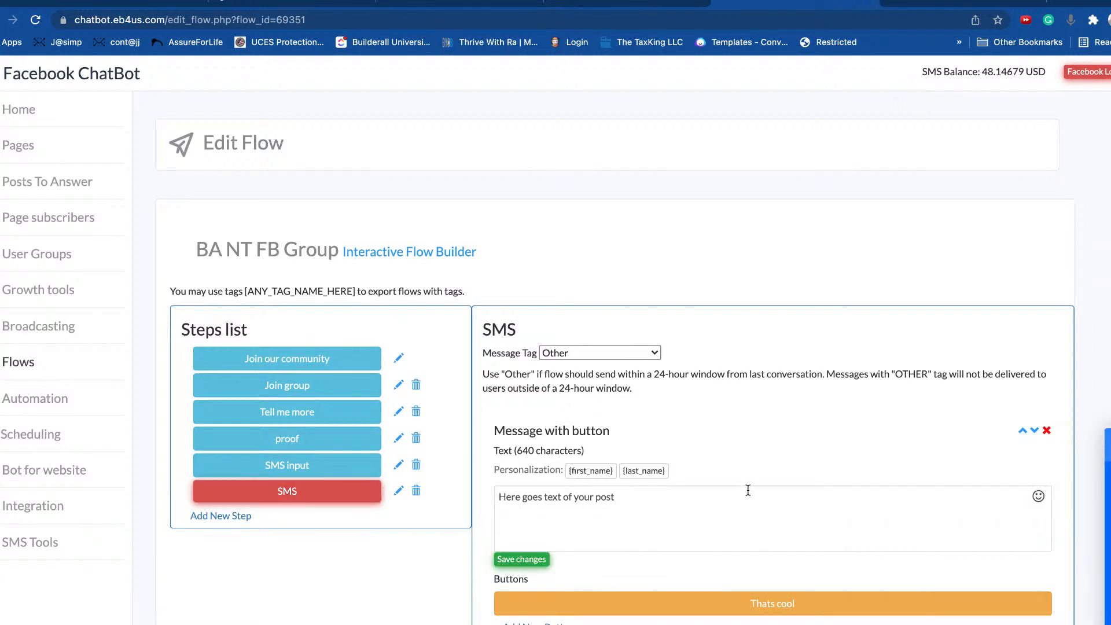
triple_click(692, 513)
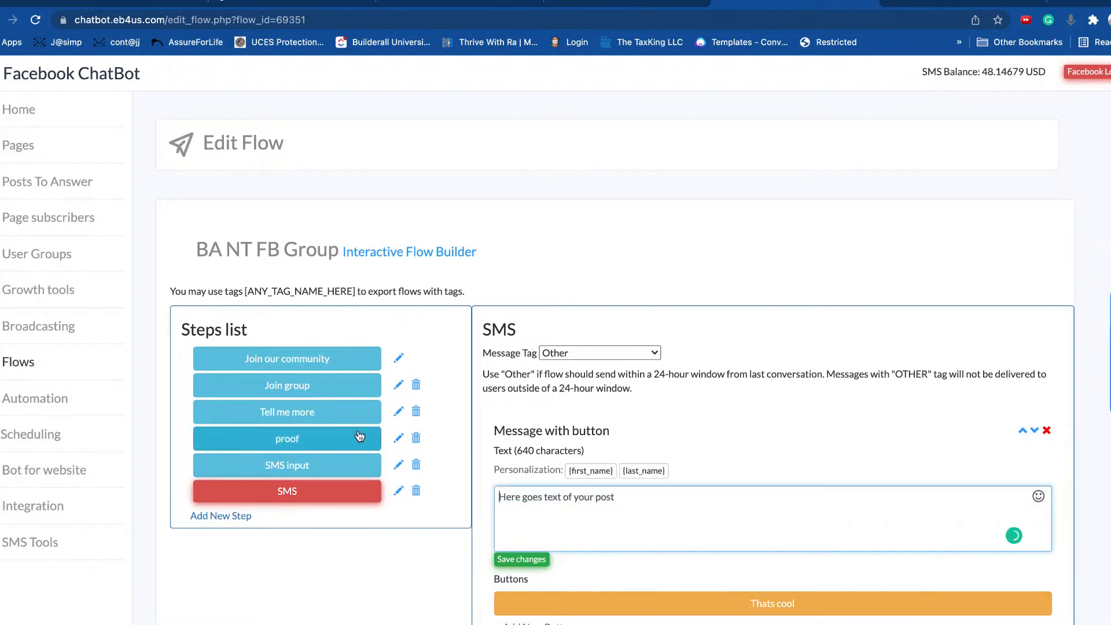
text(FB)
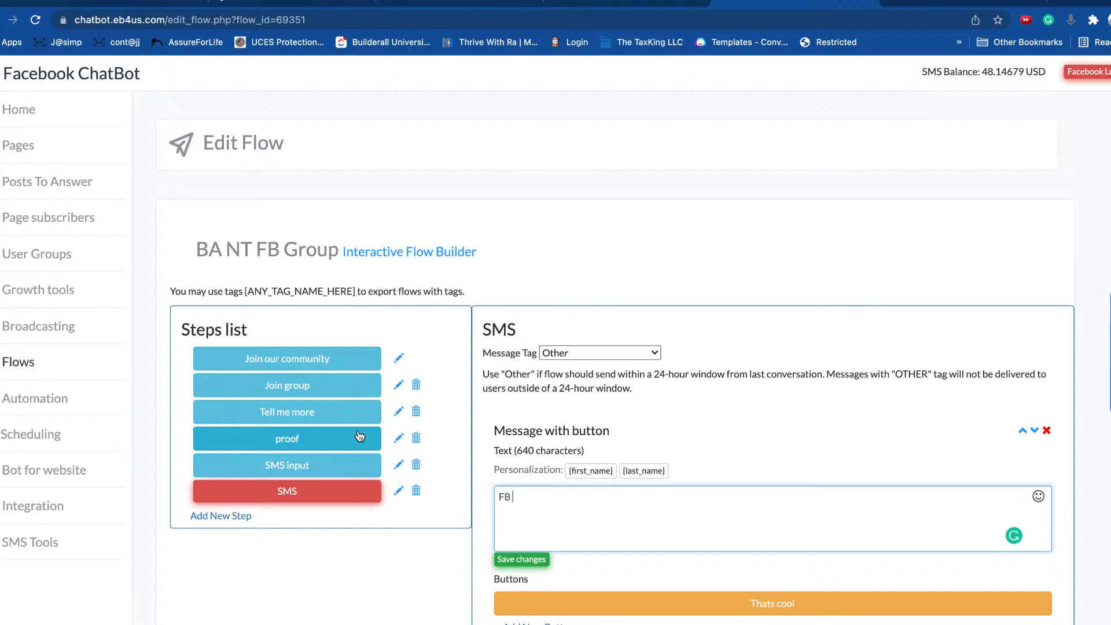
text( willcollect your phone number)
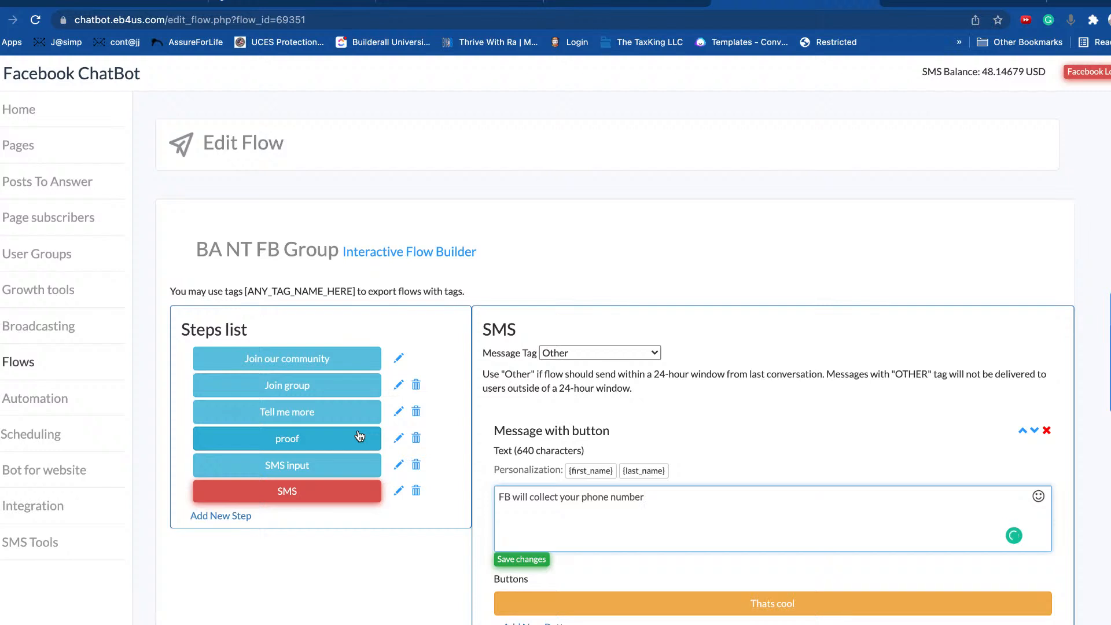
text(, is that OK)
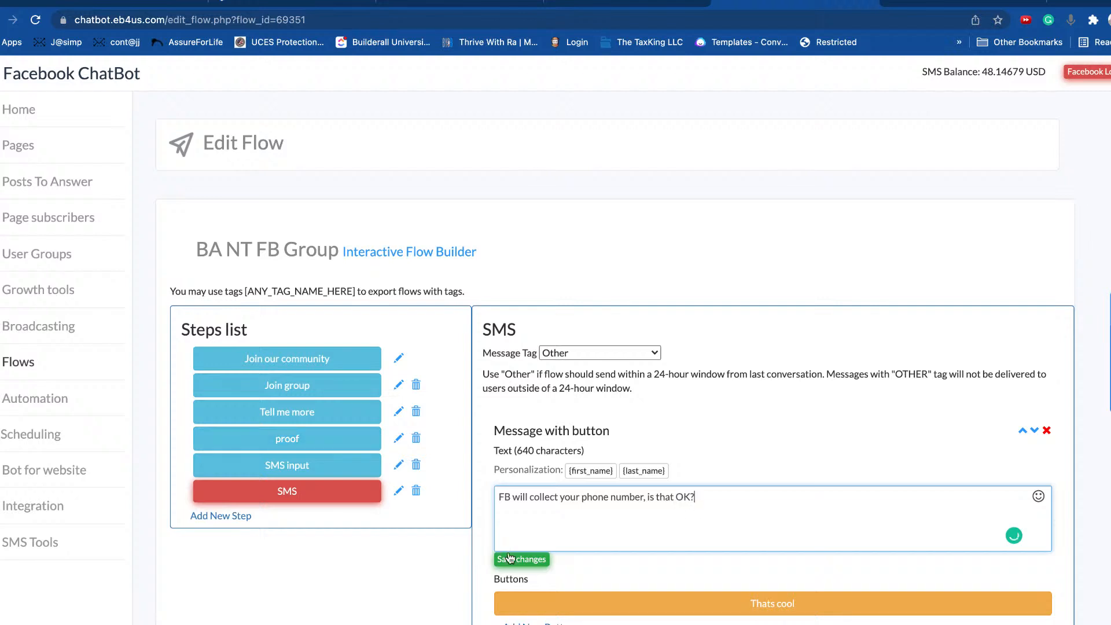
click(278, 470)
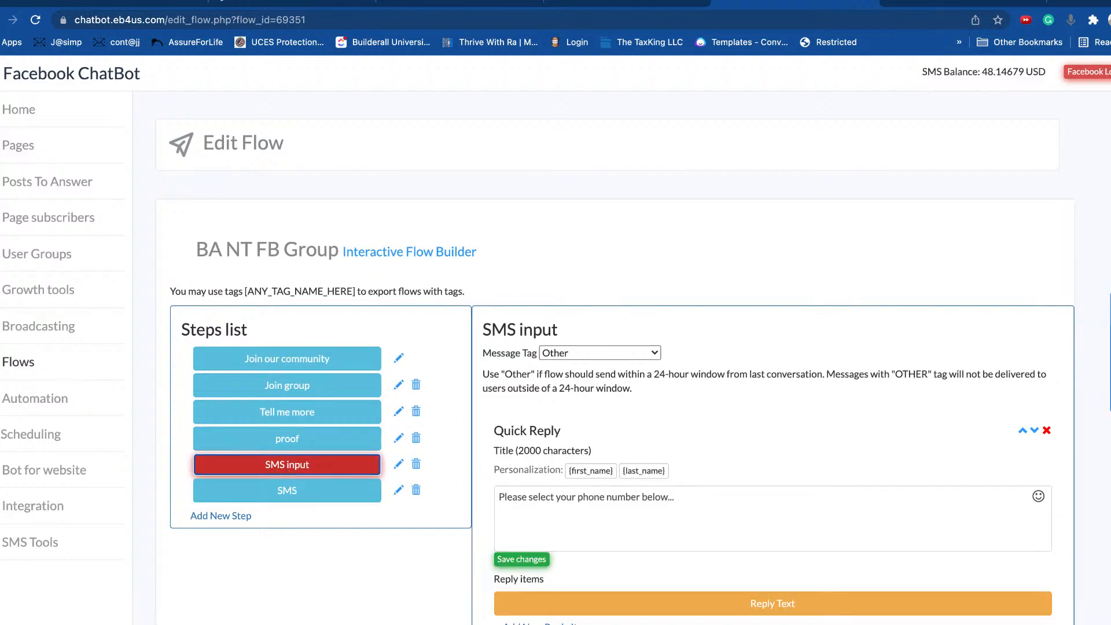
Step: Add a Simple Text message 'Thank you, We got it.' below the phone-number quick reply and save
click(748, 517)
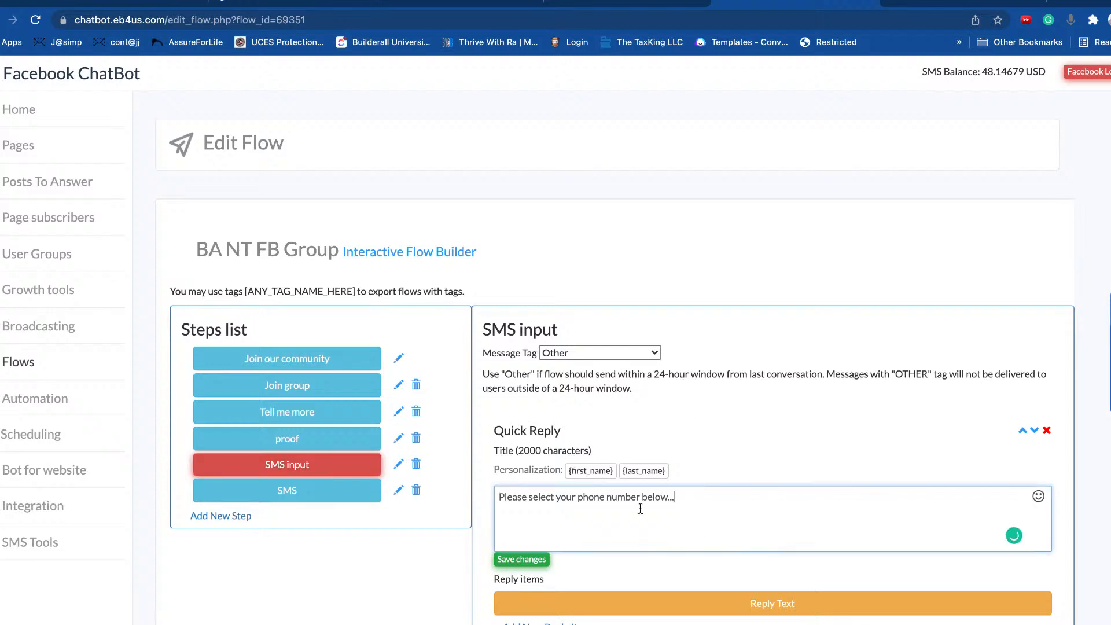
scroll(725, 501, down, 1)
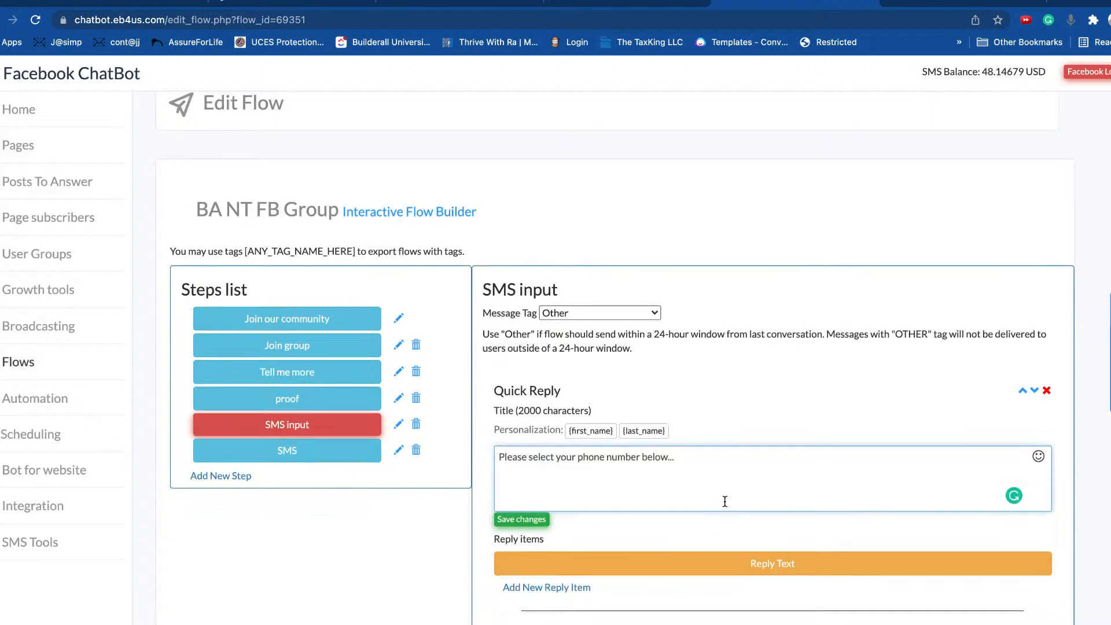
scroll(735, 492, down, 4)
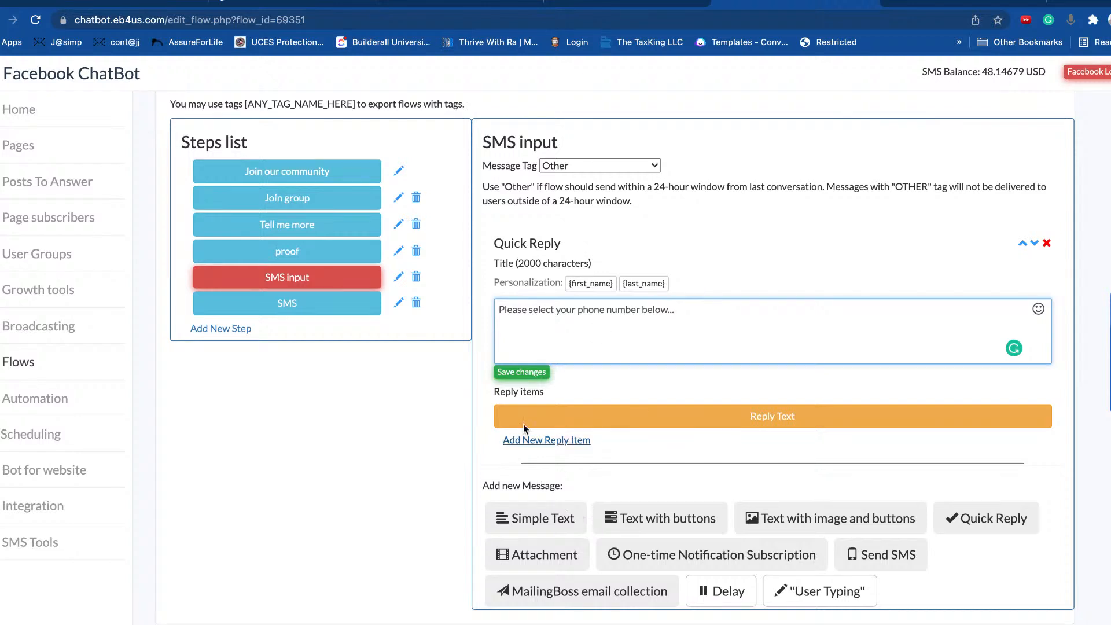
click(552, 524)
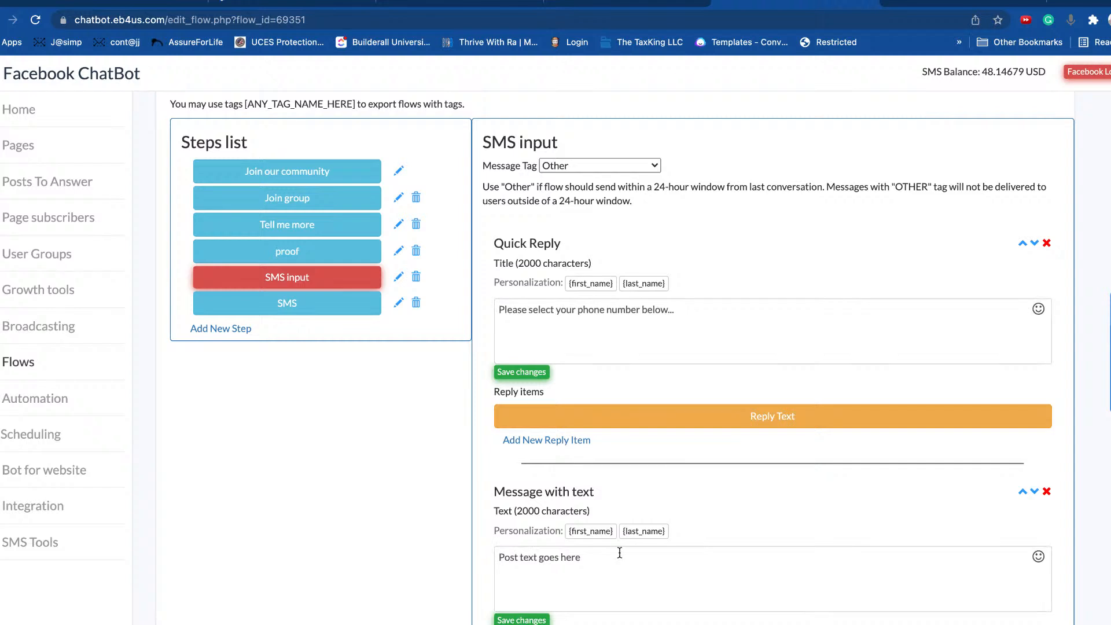
click(624, 567)
text(Thank)
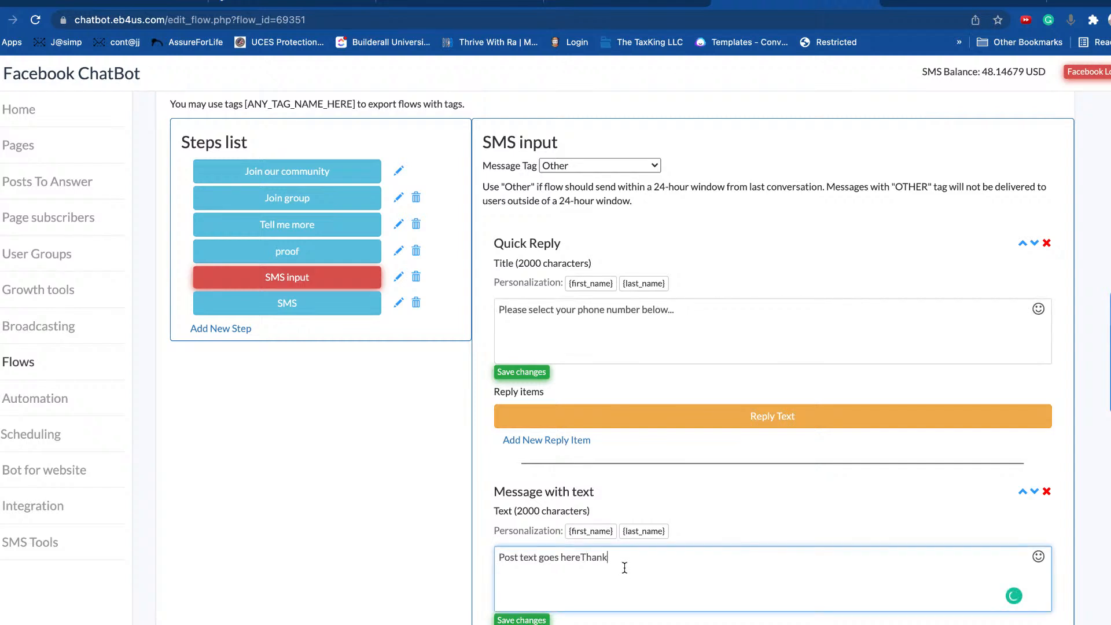
key(super+a)
text(Thank you)
click(507, 620)
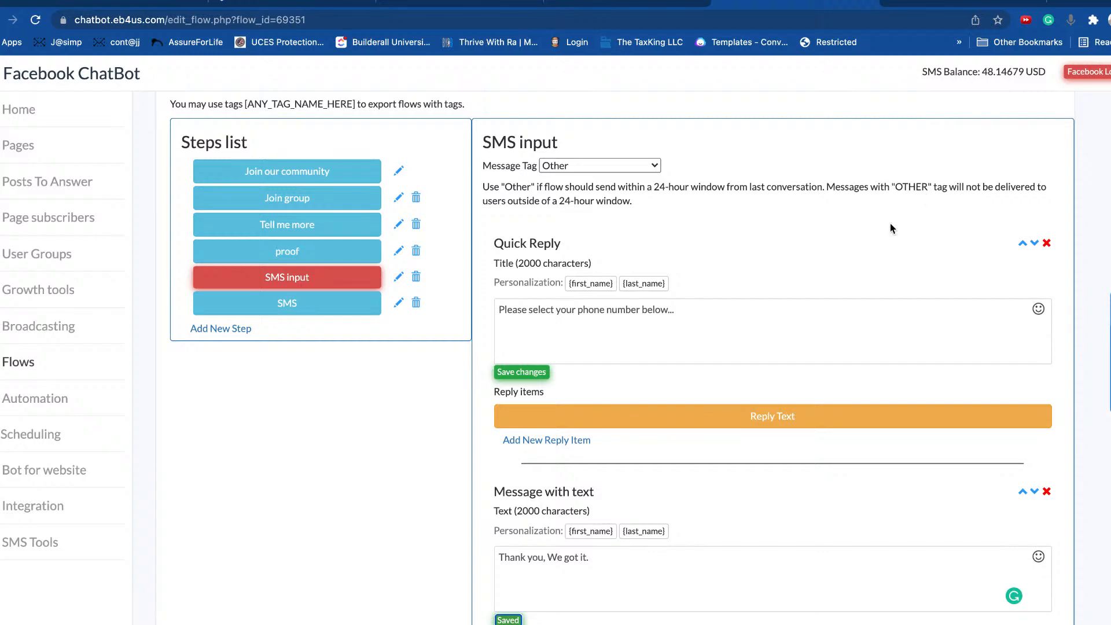
scroll(891, 228, up, 4)
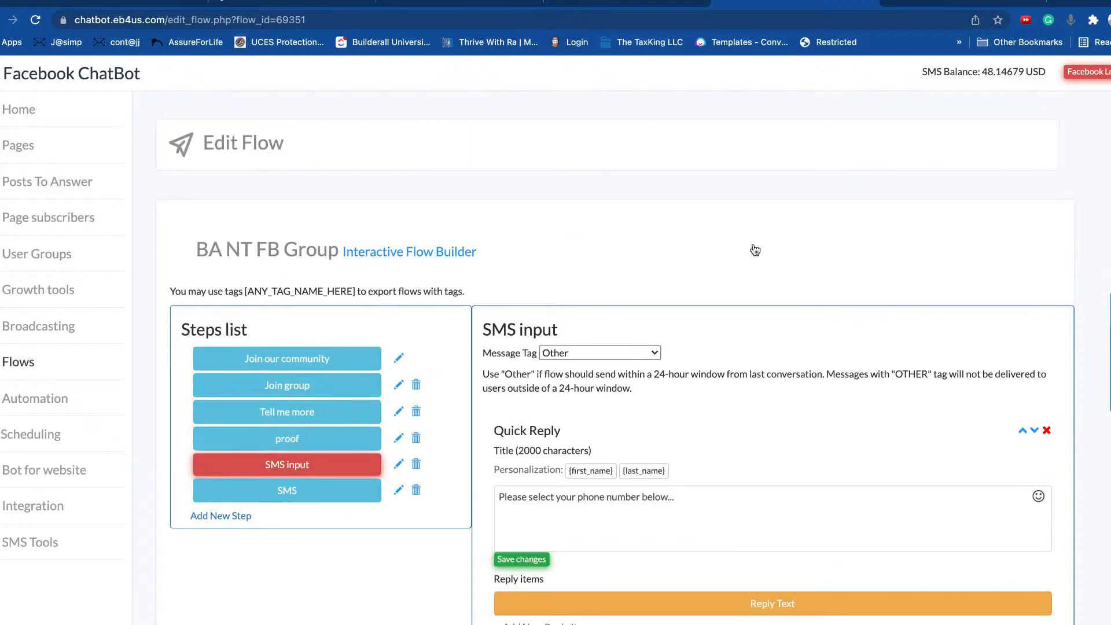
scroll(758, 258, down, 6)
scroll(380, 250, up, 6)
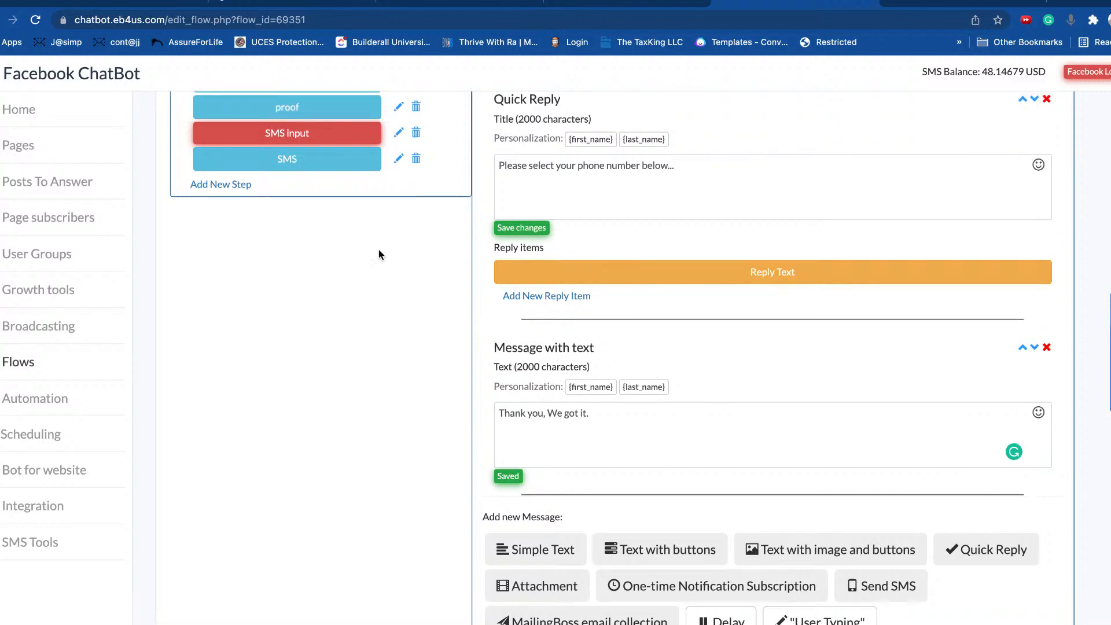